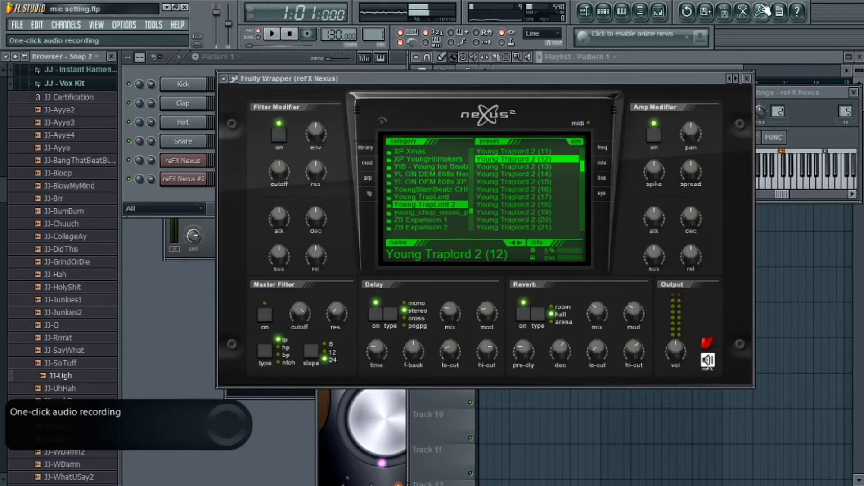
- Adjust the volume fader of the reFX Nexus track on mixer insert 8 to just under 79%
click(658, 13)
drag(555, 261, 554, 240)
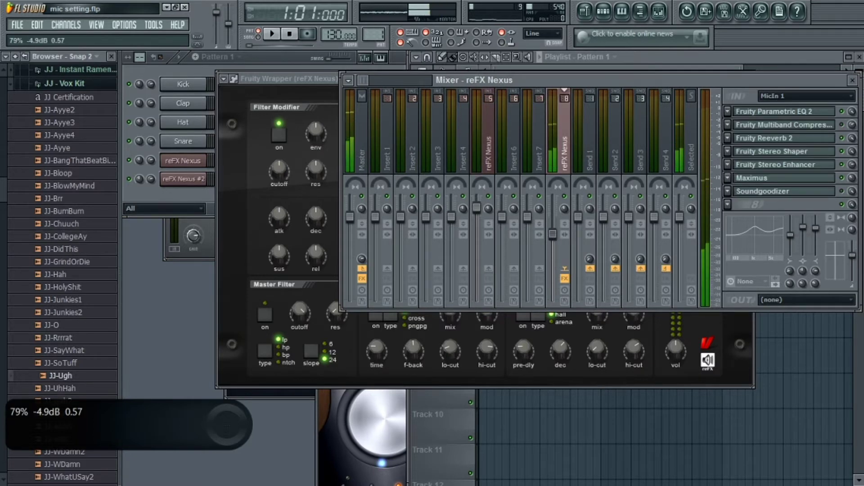
drag(555, 236, 555, 239)
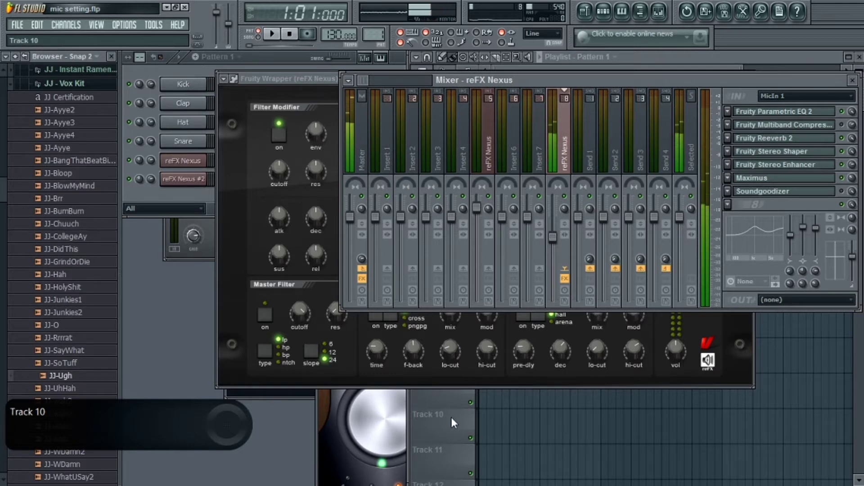
- Move the reFX Nexus plugin window clear of the channel step sequencer and bring the Playlist to the front
click(320, 80)
drag(322, 79, 414, 110)
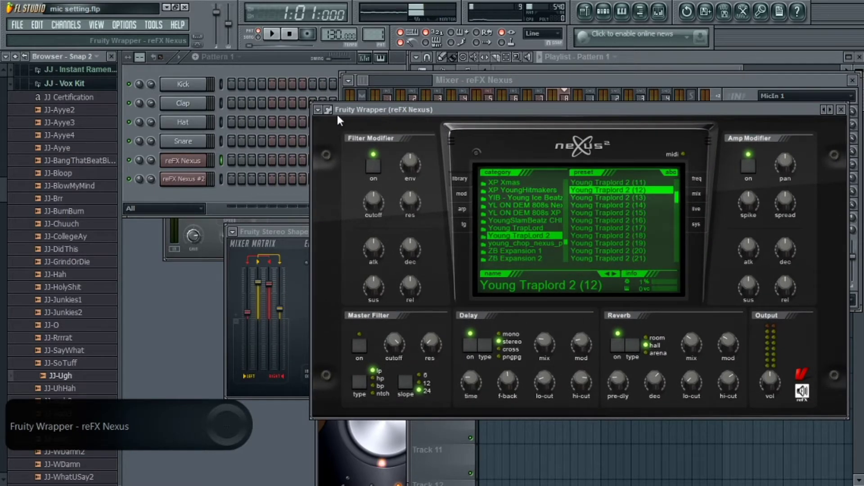
click(202, 164)
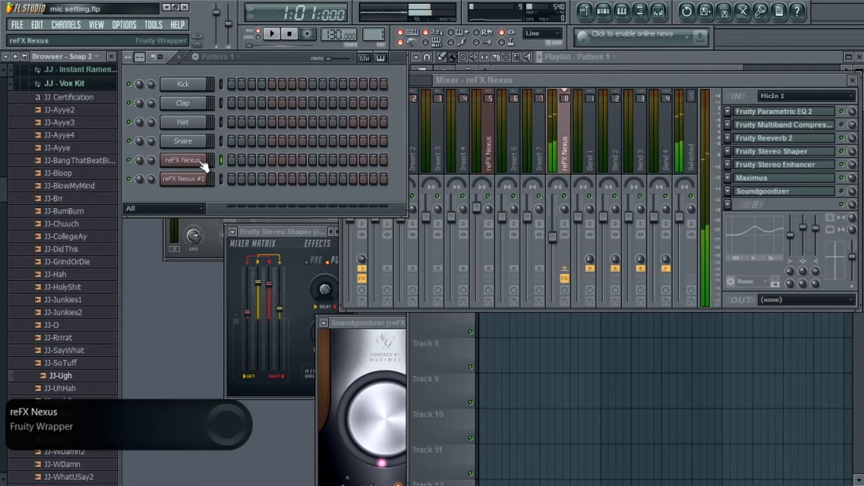
click(202, 164)
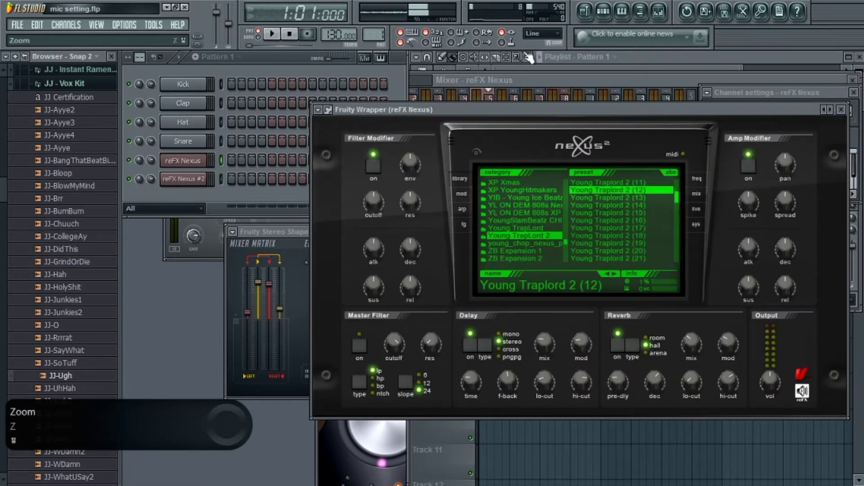
click(670, 58)
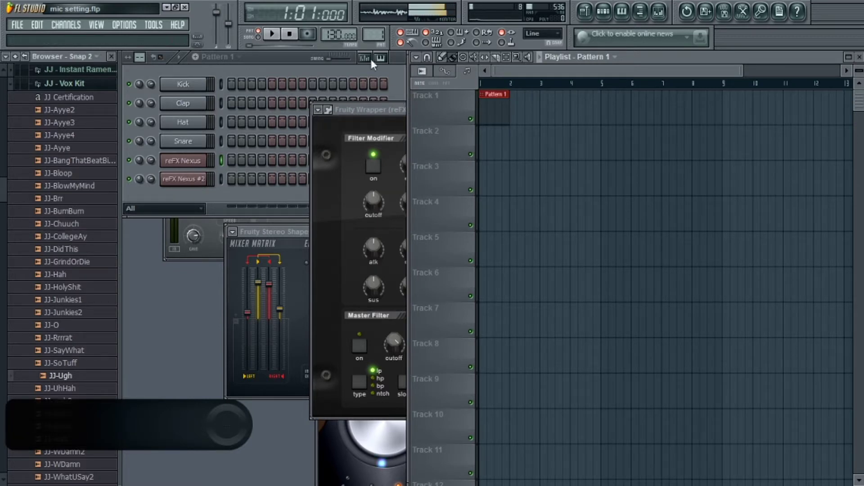
- Set the project tempo to 177 BPM and reopen the first reFX Nexus instrument
drag(335, 35, 335, 22)
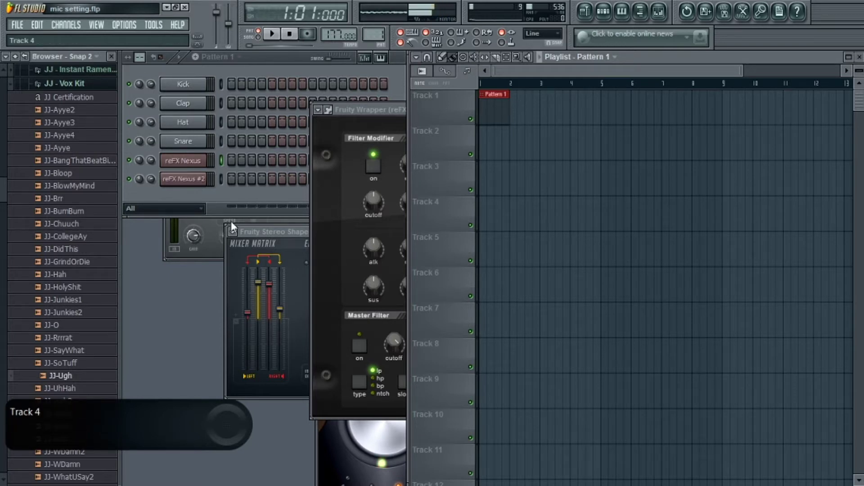
click(180, 165)
click(182, 165)
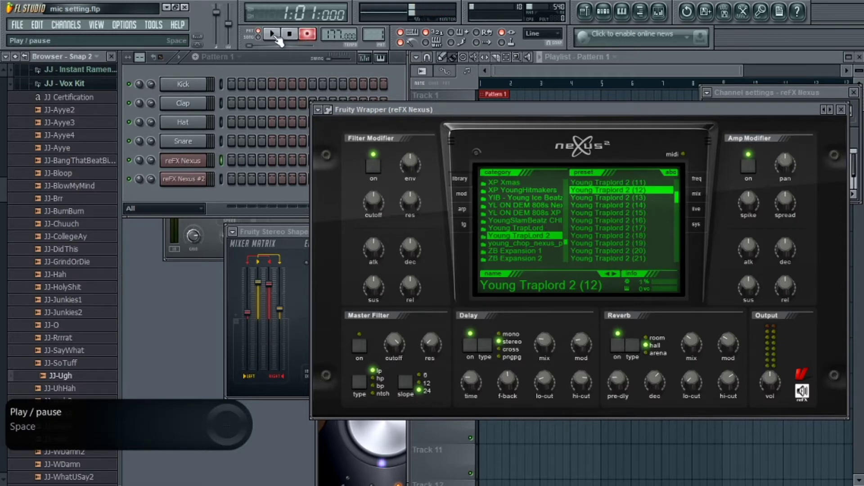
- Turn recording off and rehearse the two-note chord progression on the first reFX Nexus channel
click(305, 36)
key(q)
key(b)
click(151, 160)
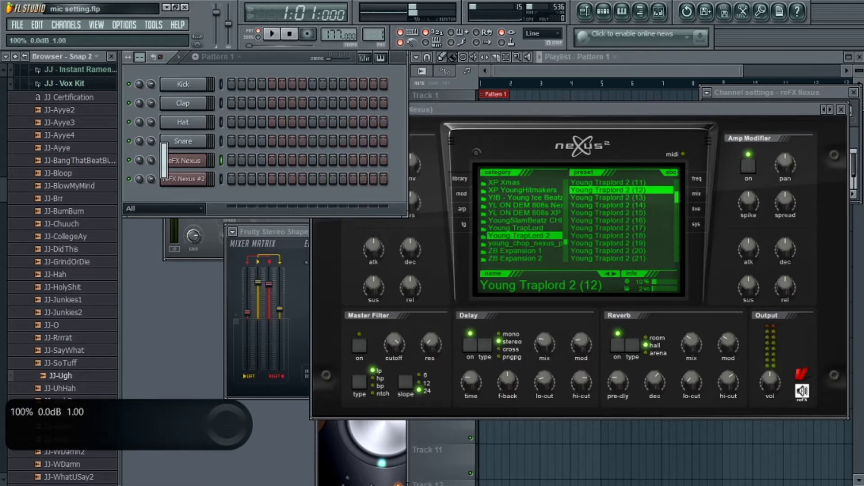
key(q)
key(c)
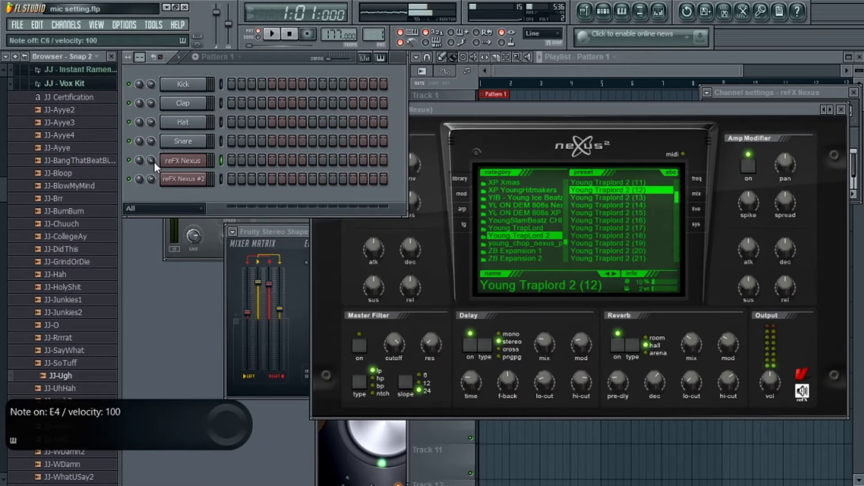
key(w)
key(n)
key(x)
key(r)
key(b)
key(x)
key(r)
key(i)
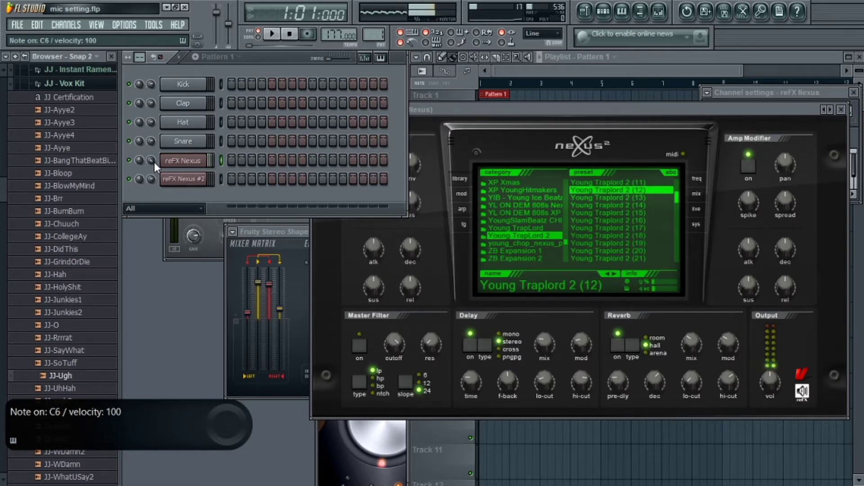
key(n)
- Record a reFX Nexus chord progression (A4/C6, E4/G5, E4/G5, F4/A5) into Pattern 1 and add a second clip at bar 5 on Track 1
click(307, 35)
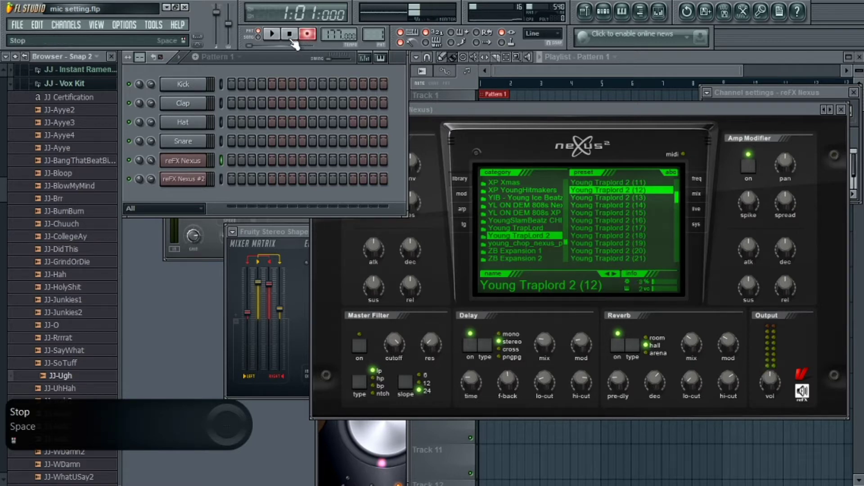
click(272, 34)
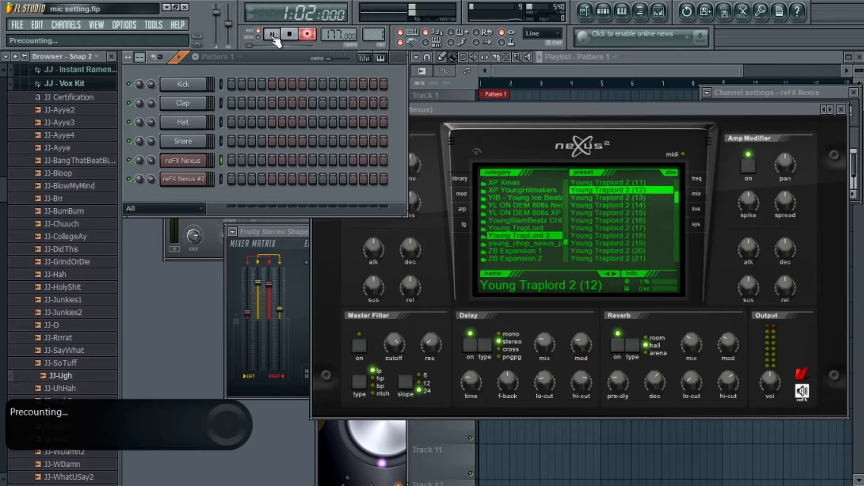
key(c)
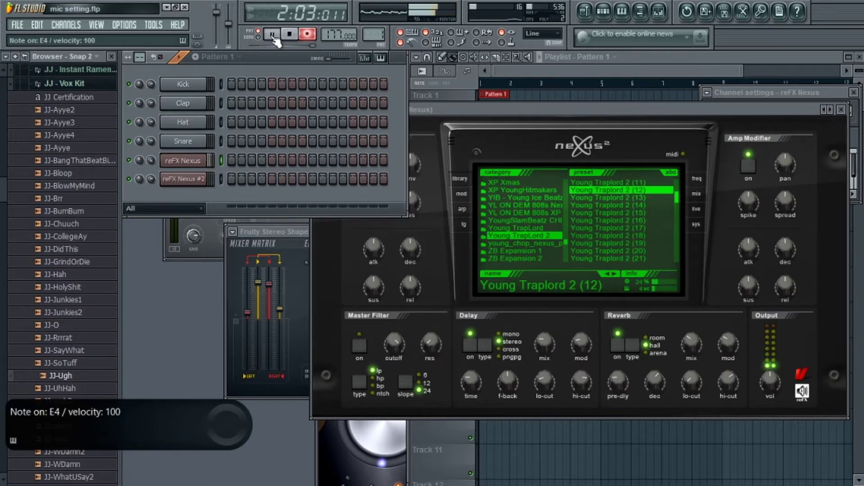
key(y)
key(space)
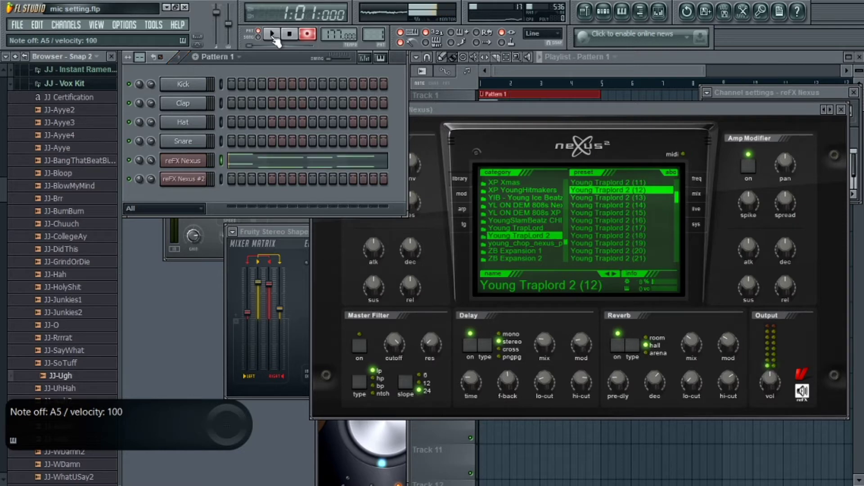
click(544, 71)
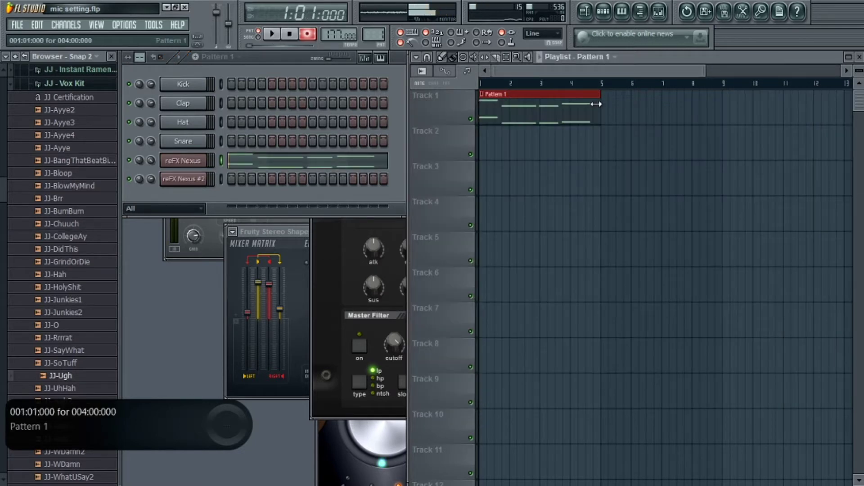
click(609, 112)
- In Pattern 1's reFX Nexus piano roll, shift the third chord (E4 and G5) to the start of bar 3
double_click(549, 113)
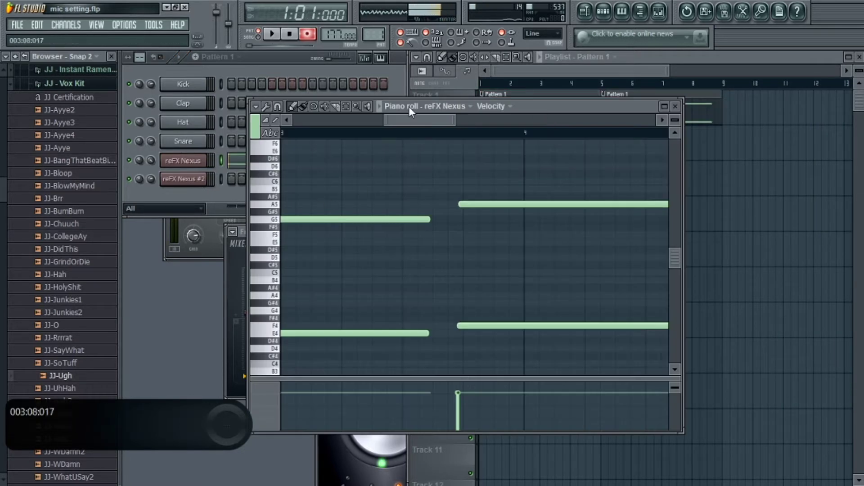
drag(365, 120, 417, 120)
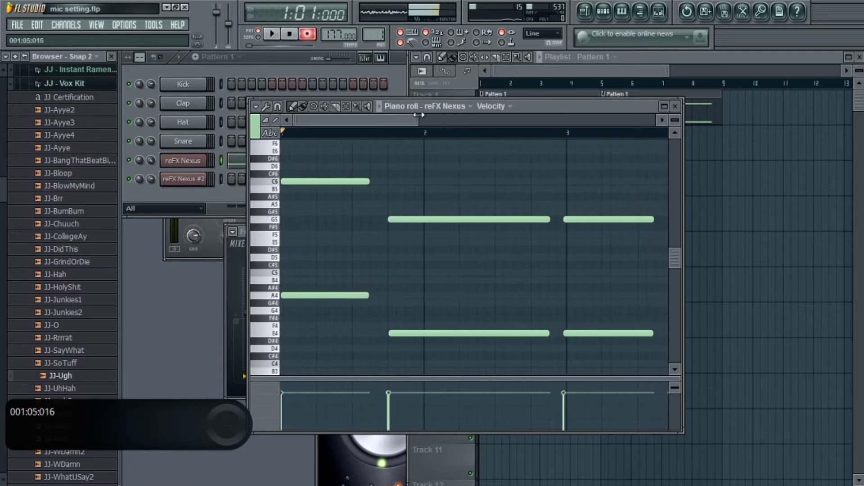
drag(557, 221, 562, 220)
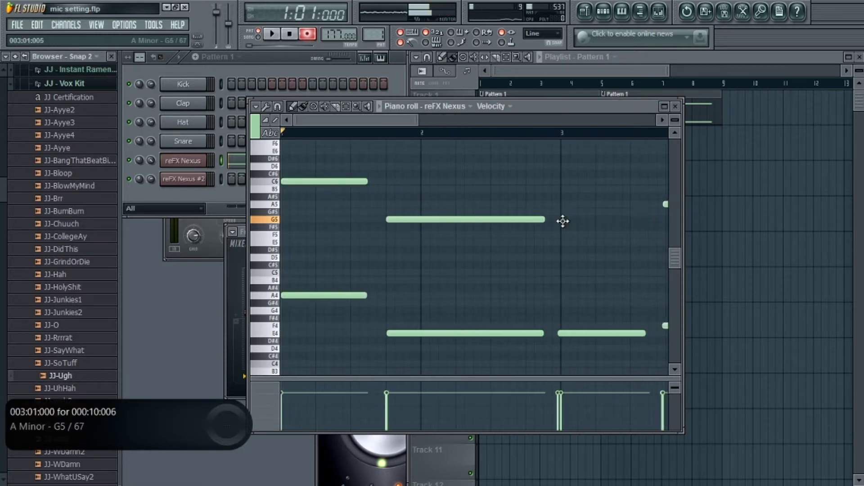
drag(560, 333, 563, 334)
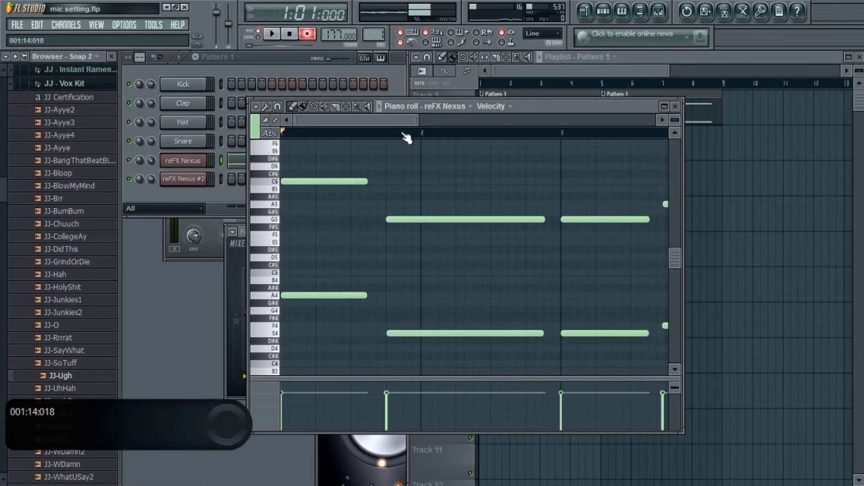
- Align the last chord (F4 and A5) to 003:13:000, lengthen both notes to 001:03:000 and close the piano roll
drag(396, 122, 467, 123)
drag(447, 203, 451, 203)
drag(442, 326, 446, 327)
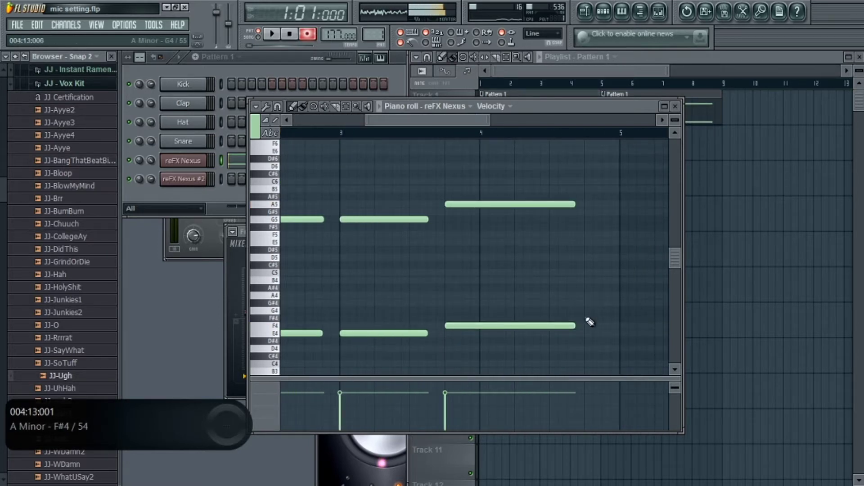
drag(574, 325, 610, 325)
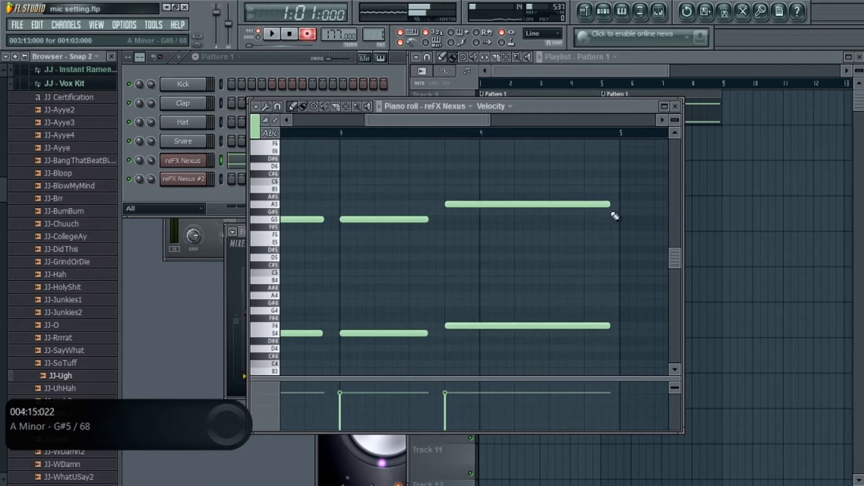
scroll(457, 126, left, 5)
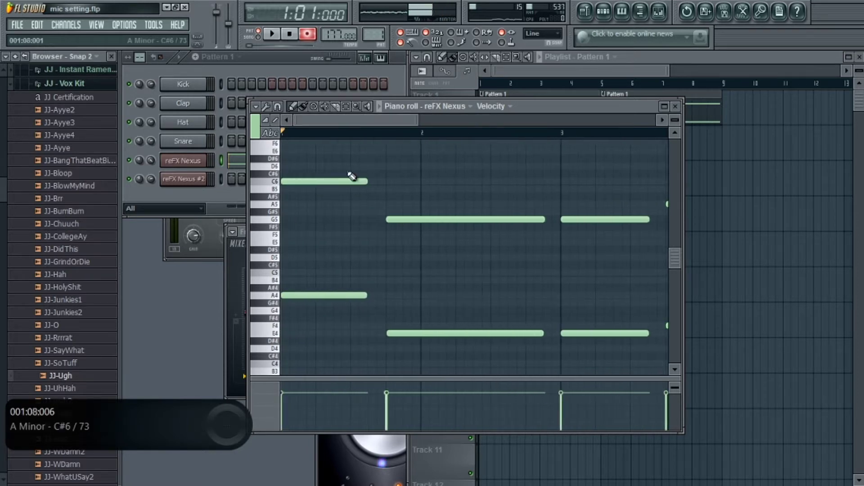
click(675, 107)
- Turn off recording and, with playback running in song mode, place an empty Pattern 2 clip at the start of Track 2
click(307, 34)
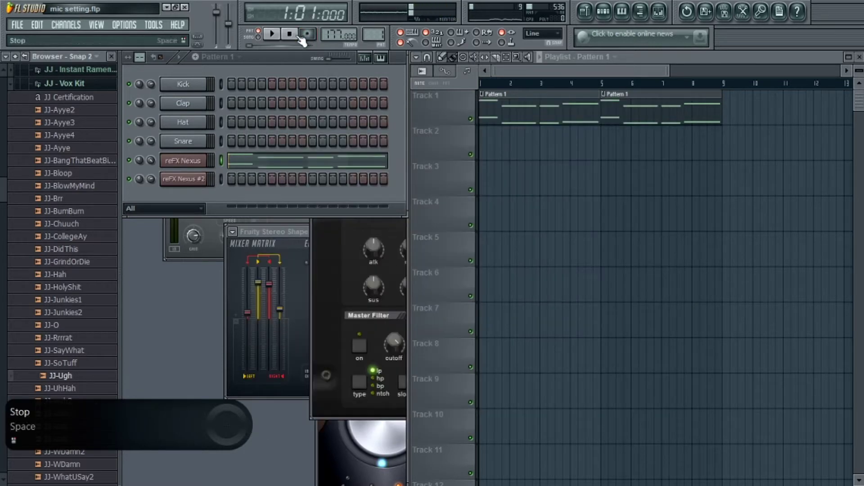
click(273, 34)
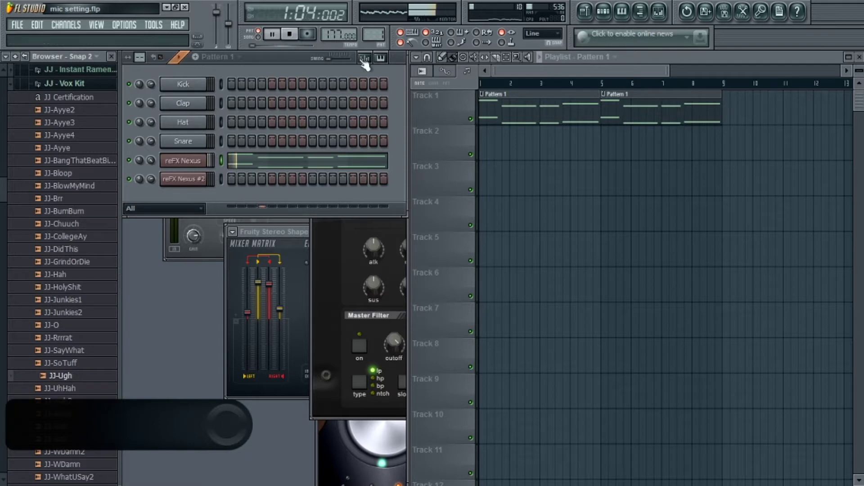
drag(373, 35, 374, 30)
click(483, 146)
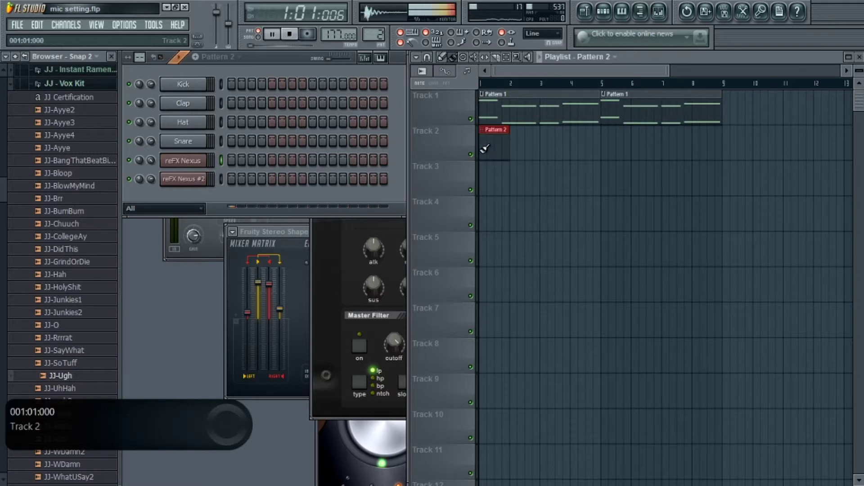
click(259, 38)
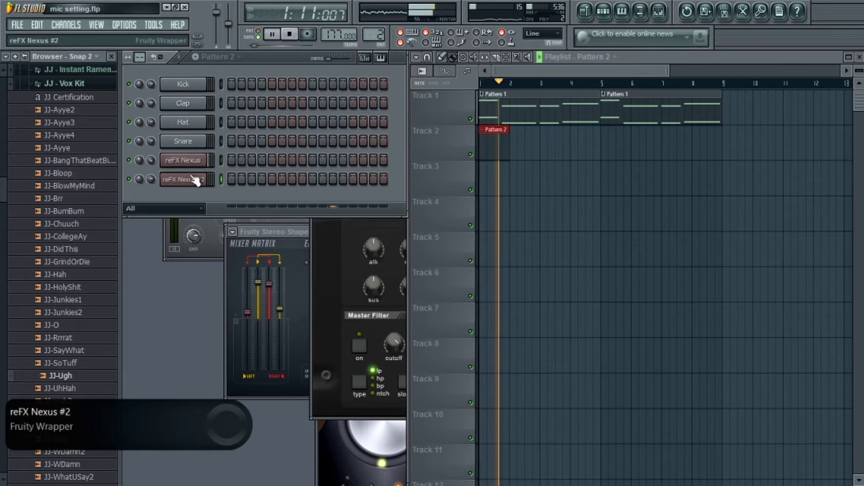
- Load the preset Young Traplord 2 (14) in reFX Nexus #2 and stop playback
click(192, 179)
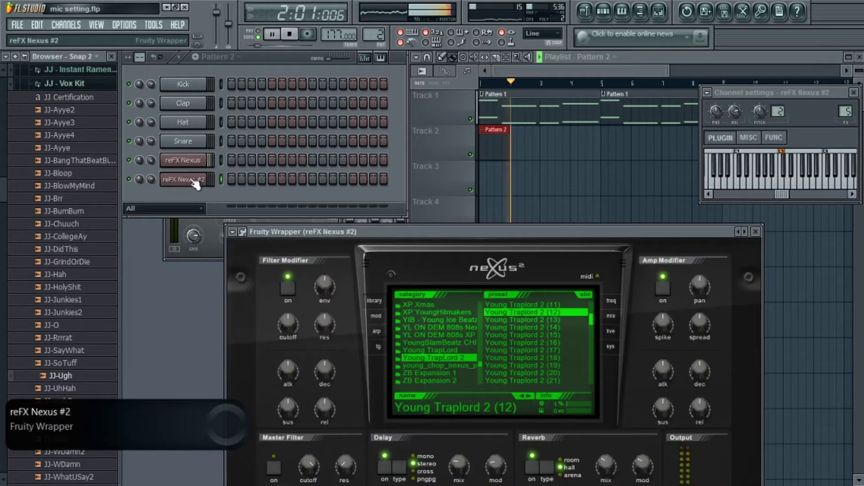
click(524, 329)
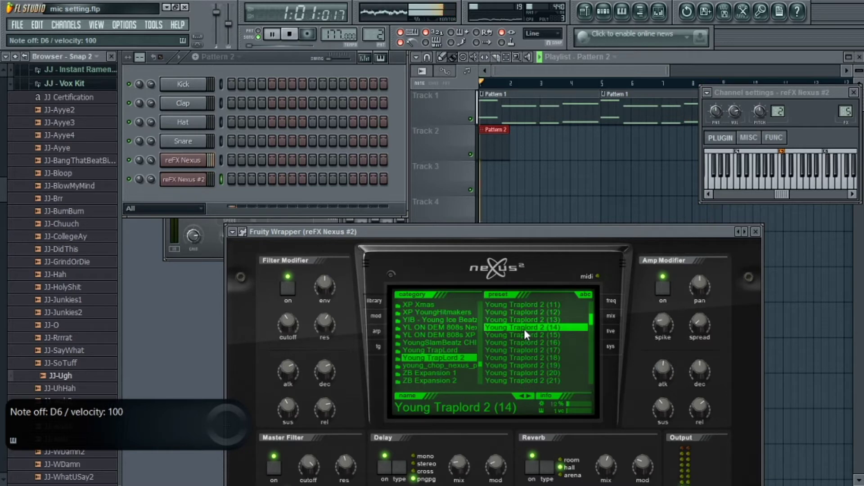
click(289, 34)
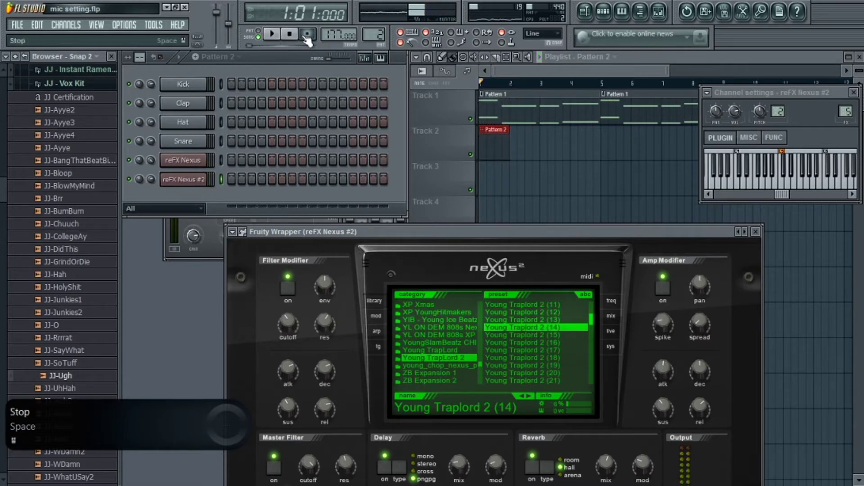
- Record a reFX Nexus #2 melody (C6, D6, E6, D6, C6, C6) into Pattern 2 and repeat its clip at bars 3, 5 and 7
click(275, 39)
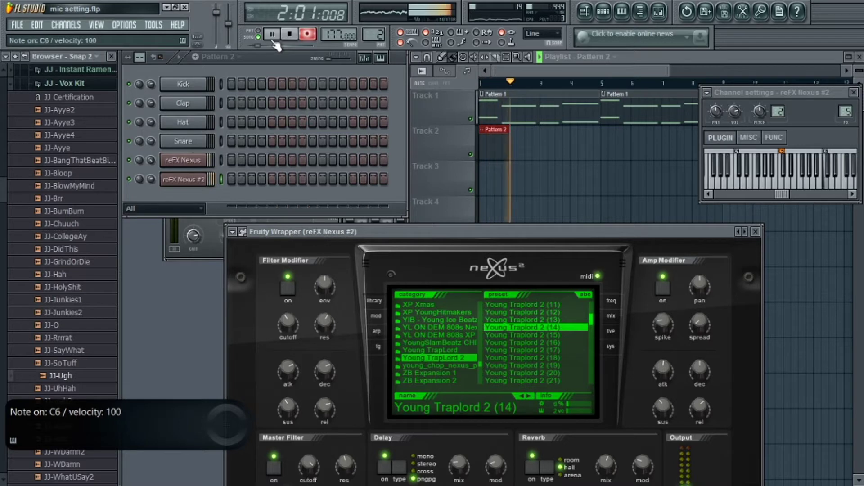
key(space)
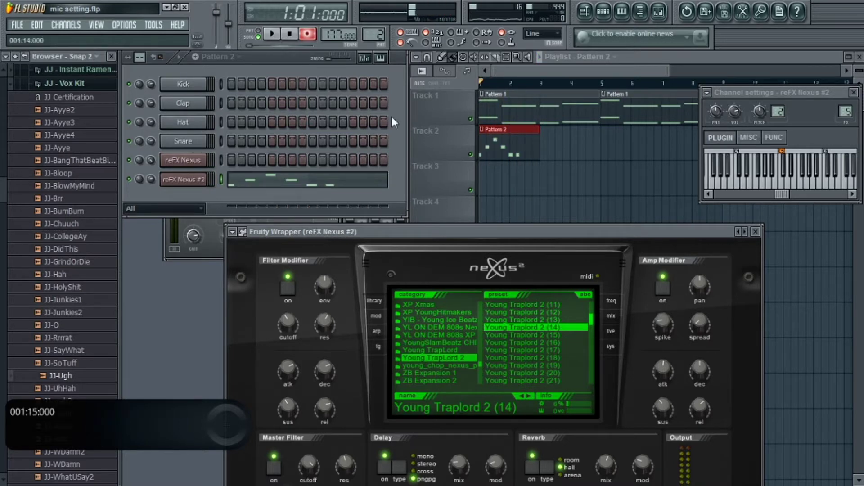
drag(508, 139, 685, 140)
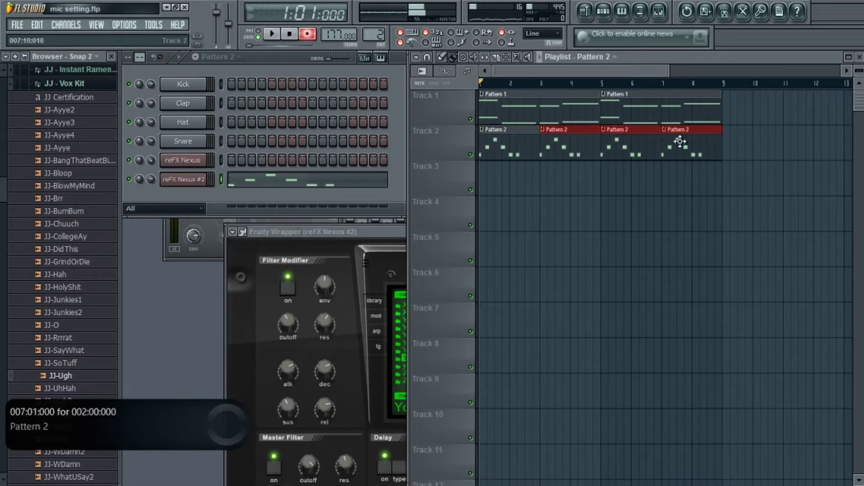
- In the Pattern 2 piano roll, align the recorded D6, E6, D6, C6 and C6 notes to successive beat lines
double_click(640, 141)
drag(370, 120, 265, 111)
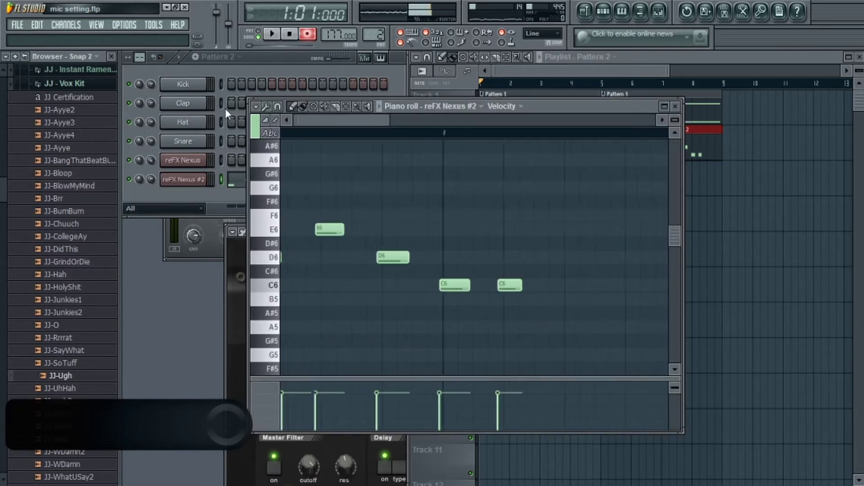
drag(343, 259, 352, 258)
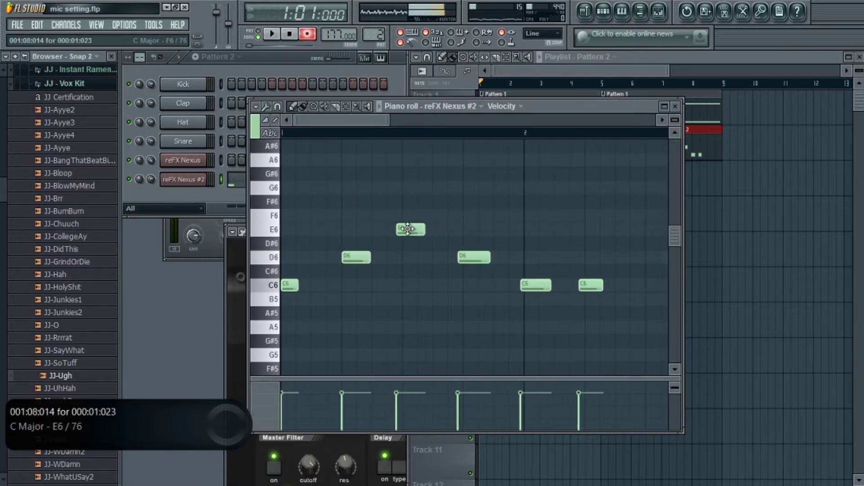
drag(399, 230, 405, 230)
right_click(468, 259)
click(467, 263)
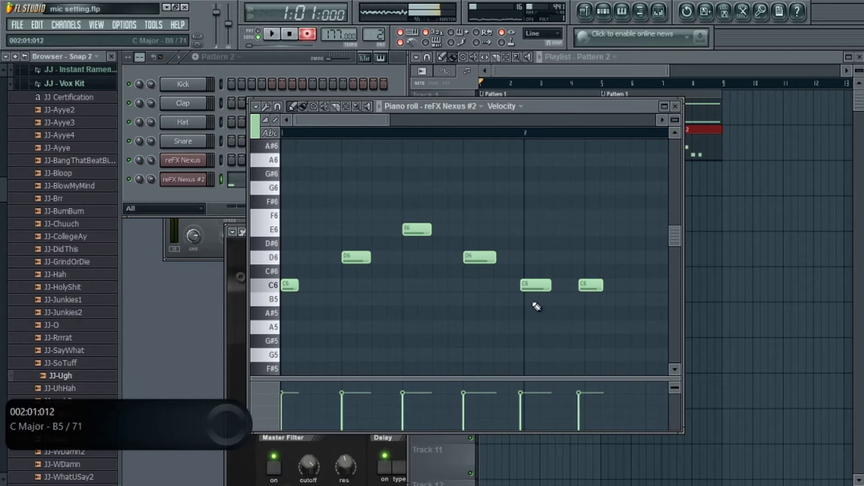
drag(525, 285, 528, 285)
right_click(586, 290)
click(588, 288)
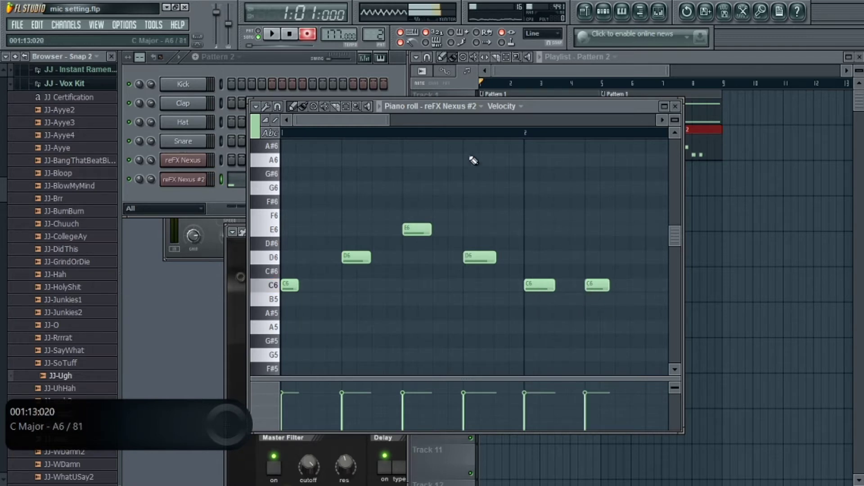
- Extend the Pattern 2 melody with a C6 note at 002:09:000 and a D#6 note at 002:13:000
drag(370, 125, 426, 126)
click(422, 289)
click(481, 287)
drag(481, 287, 482, 232)
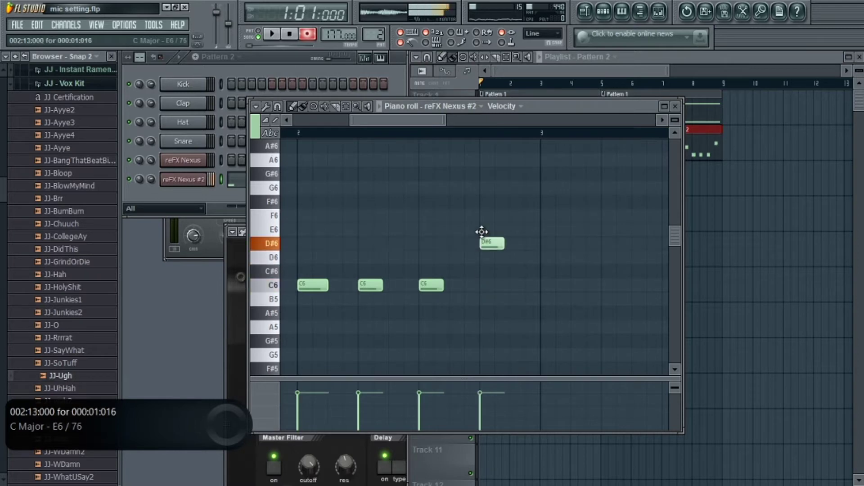
- With recording off and the song playing, raise the last Pattern 2 note to G6, add an A6 at 002:15:000 and close the piano roll
click(308, 34)
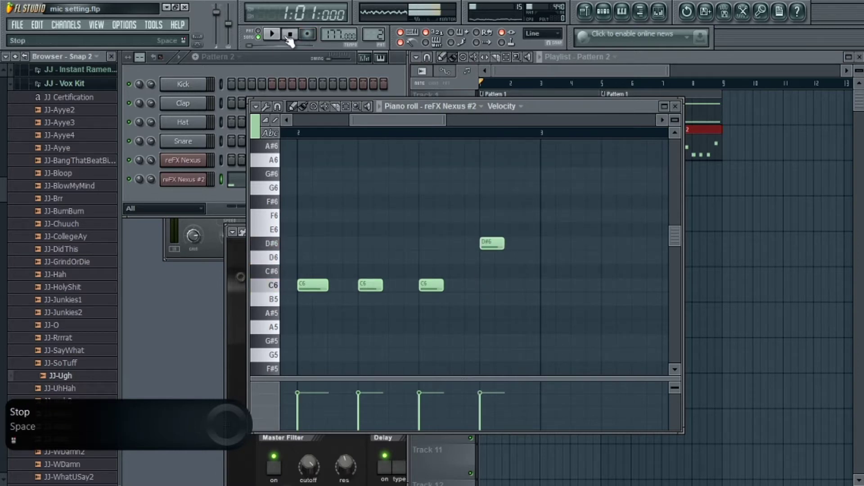
click(272, 34)
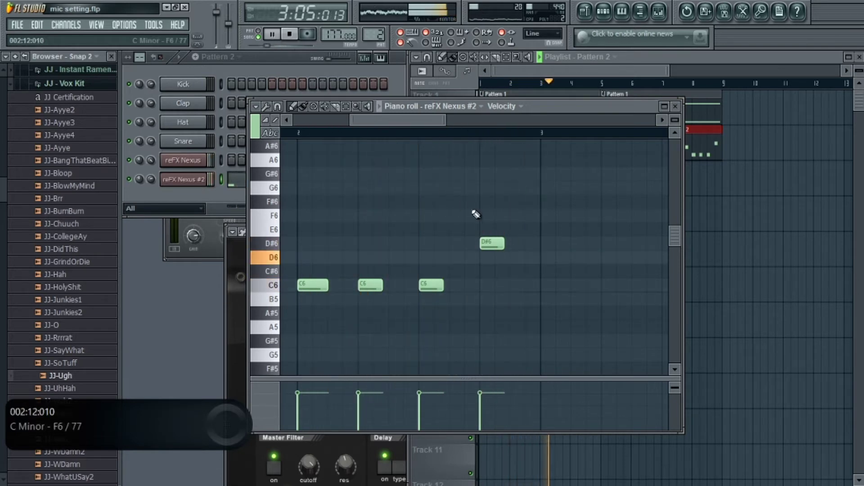
drag(484, 243, 486, 187)
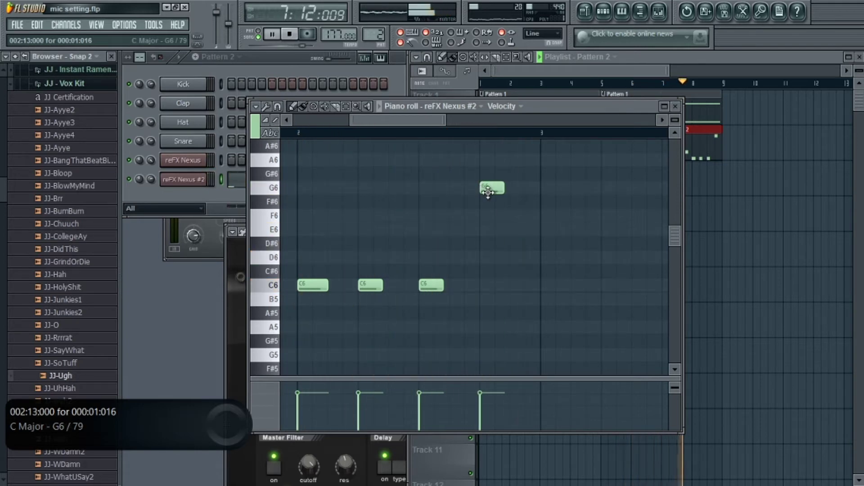
click(516, 189)
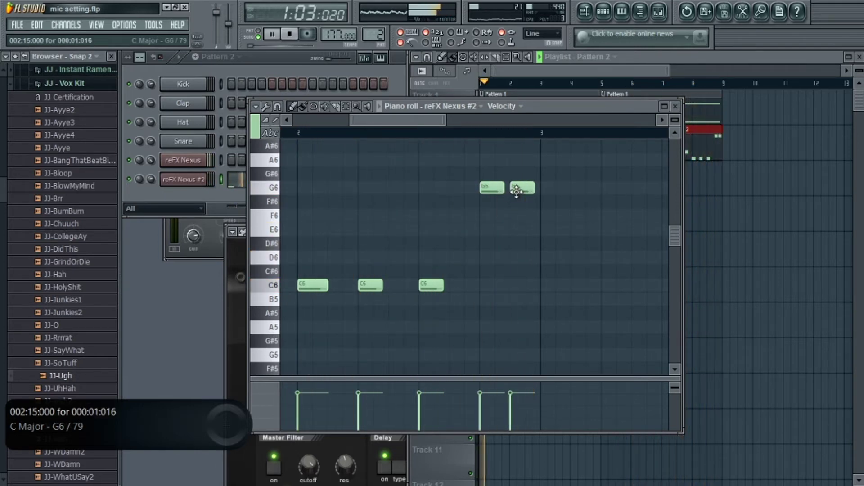
drag(516, 191, 519, 218)
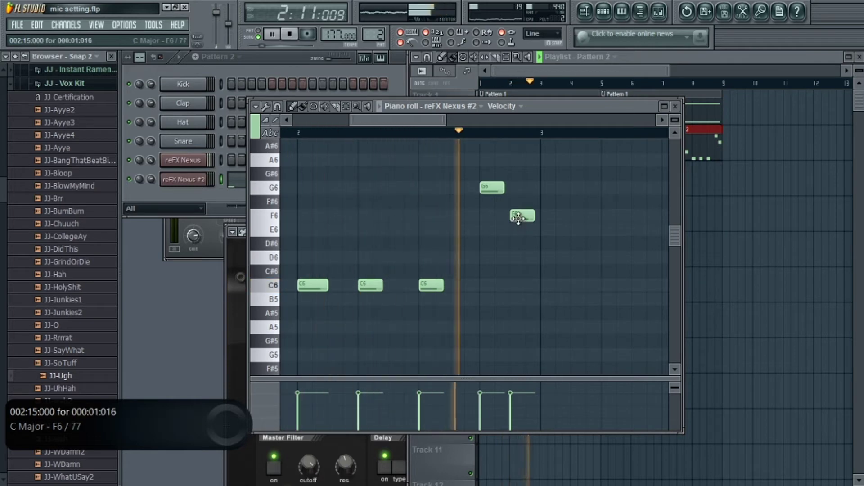
drag(519, 218, 519, 158)
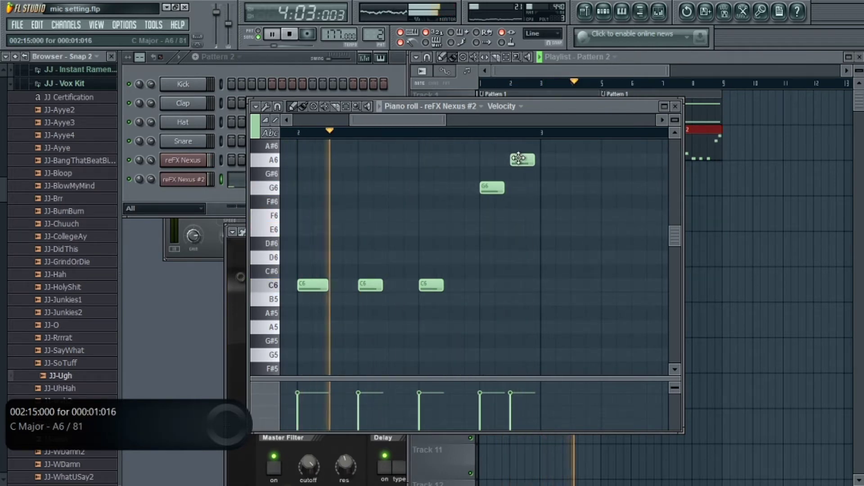
click(675, 106)
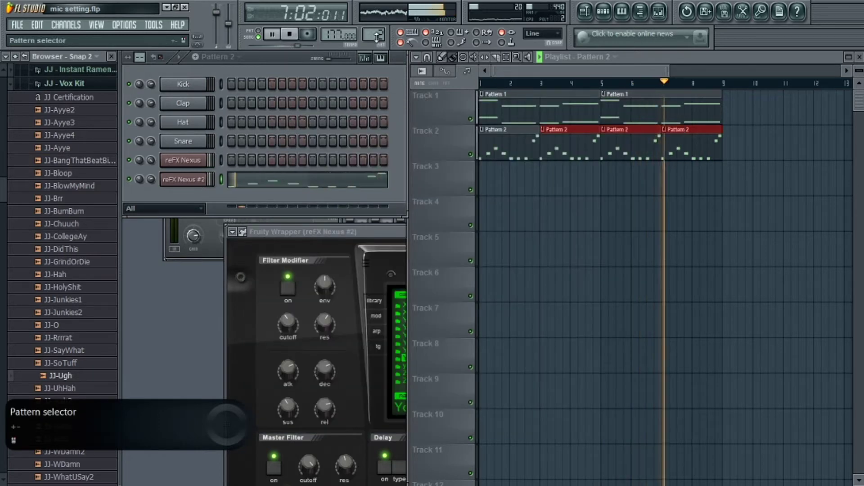
- Place an empty Pattern 3 clip at the start of Track 3, stop playback and keep Pattern 3 selected
drag(377, 40, 377, 35)
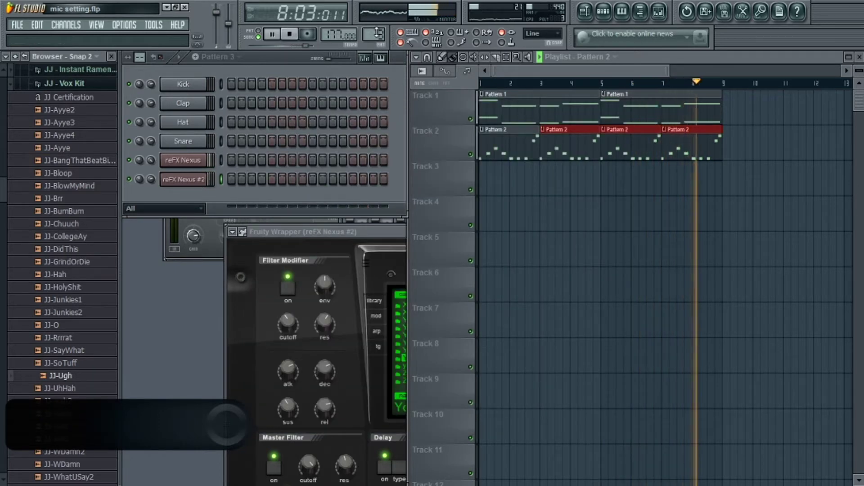
click(492, 169)
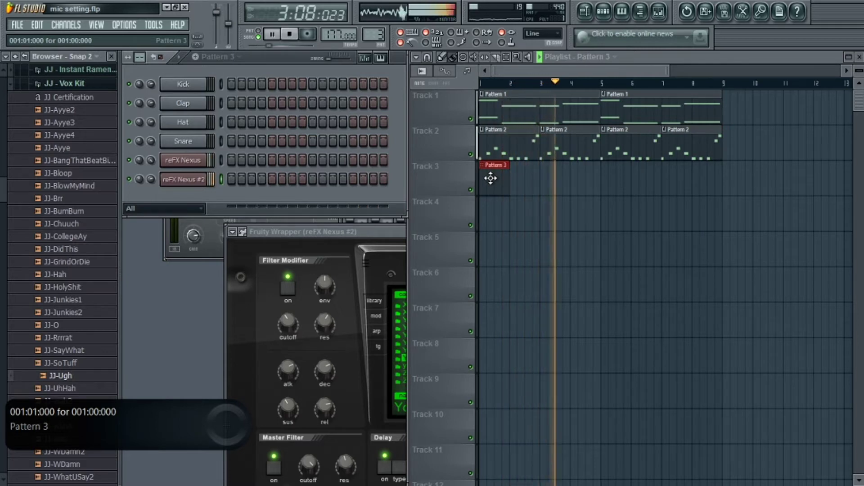
key(space)
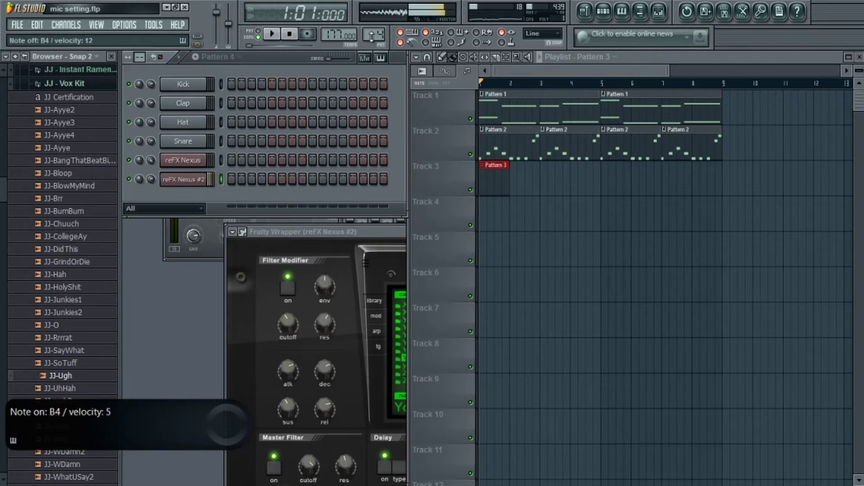
click(495, 175)
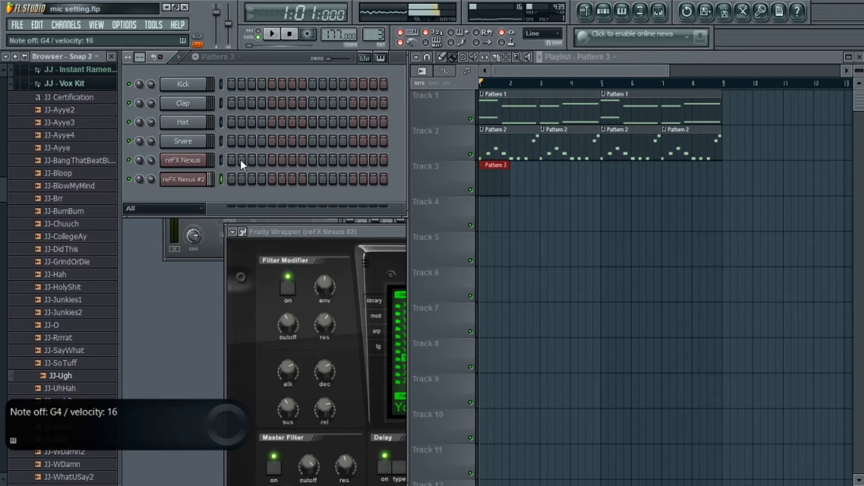
- Clone the reFX Nexus #2 channel and try presets Young Traplord 2 (17), (18) and (20) in the new reFX Nexus #3
right_click(197, 173)
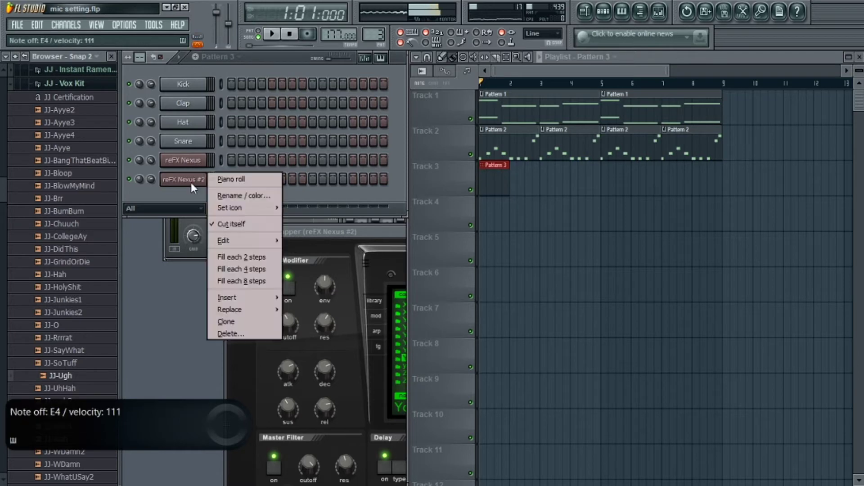
click(229, 320)
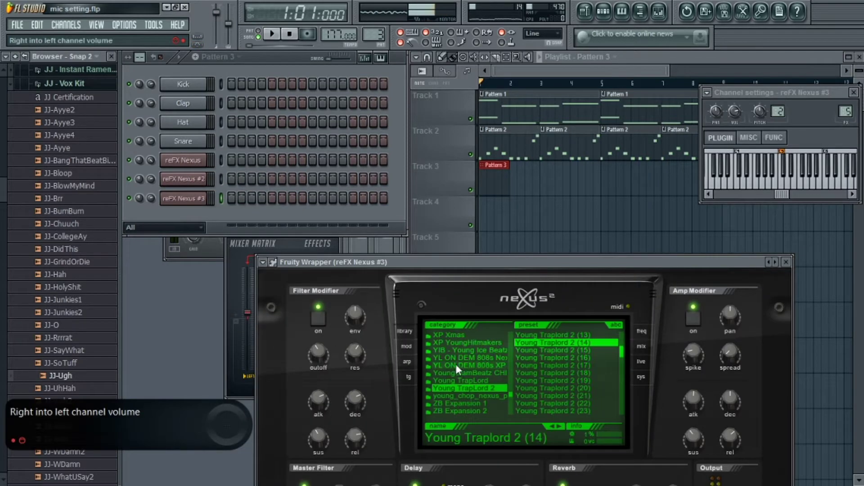
click(547, 364)
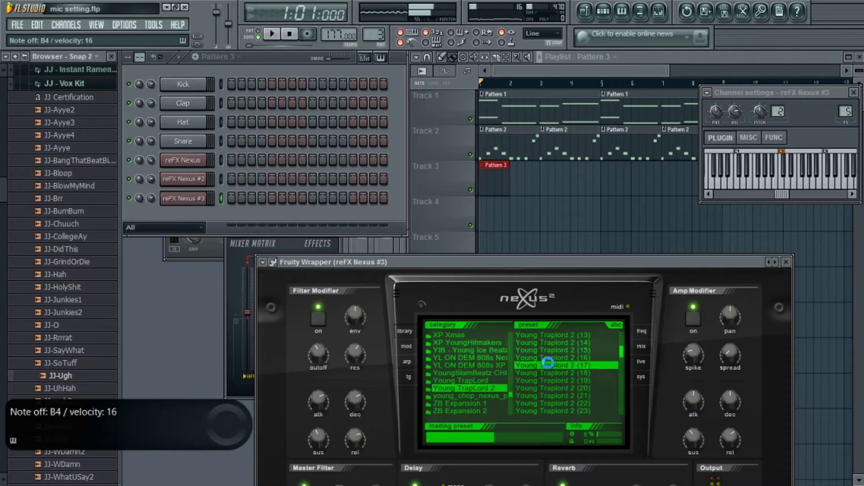
click(523, 373)
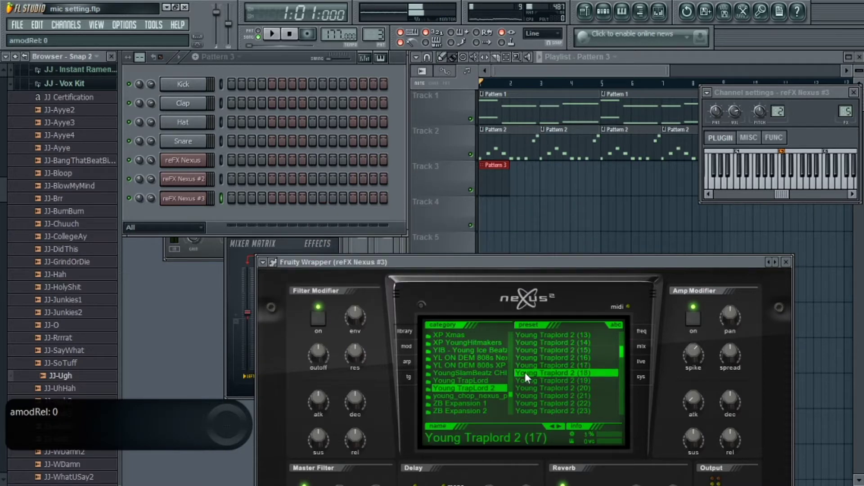
click(539, 293)
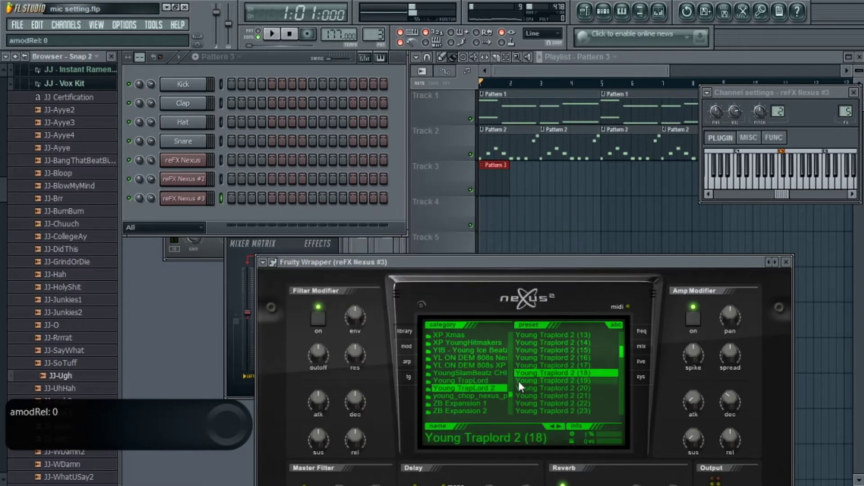
click(520, 386)
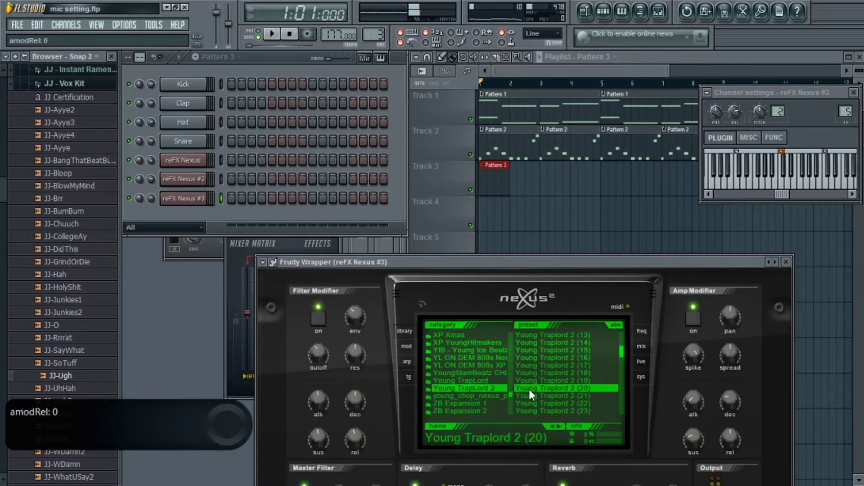
- Audition the loaded reFX Nexus #3 preset by repeatedly alternating the notes C6 and E6
key(q)
key(e)
key(q)
key(e)
key(q)
key(e)
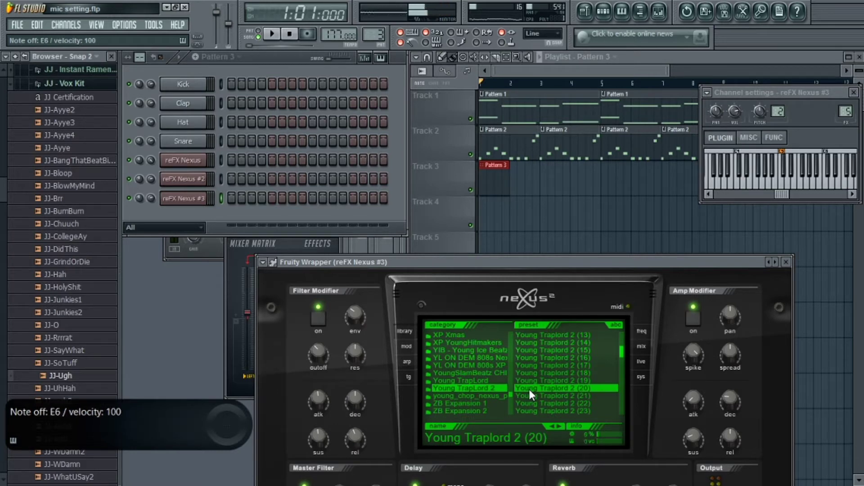
key(q)
key(e)
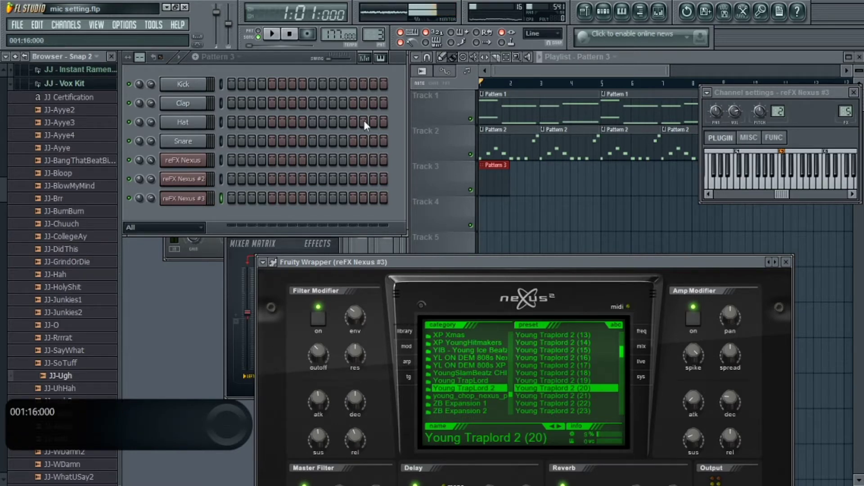
- Try recording a reFX Nexus #3 melody (C6, E6, D6, B5) into Pattern 3, and cut the recorded notes from the channel
click(306, 34)
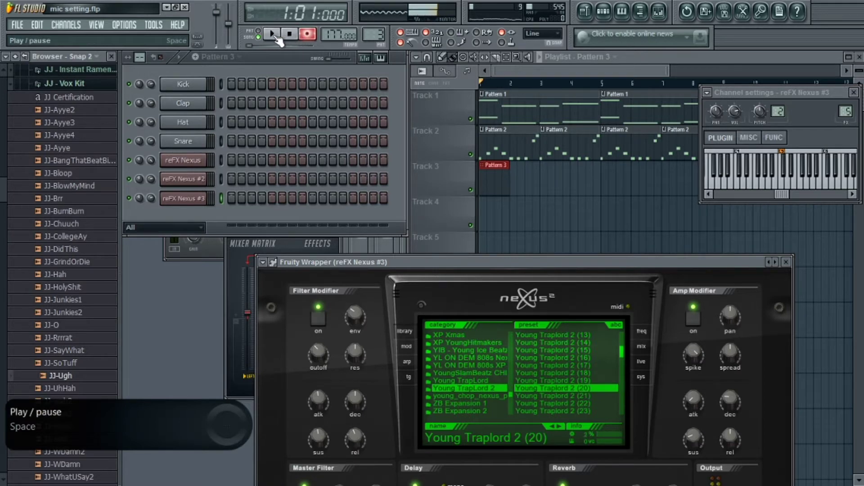
click(276, 36)
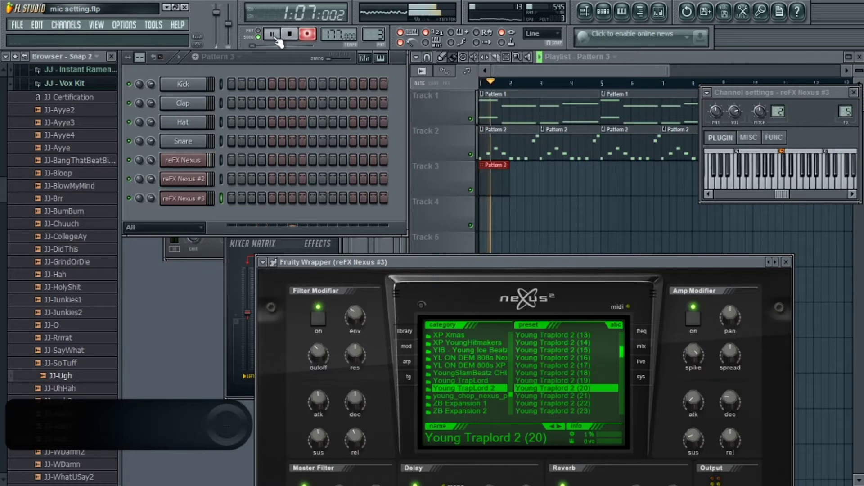
key(q)
key(e)
key(w)
key(m)
click(273, 35)
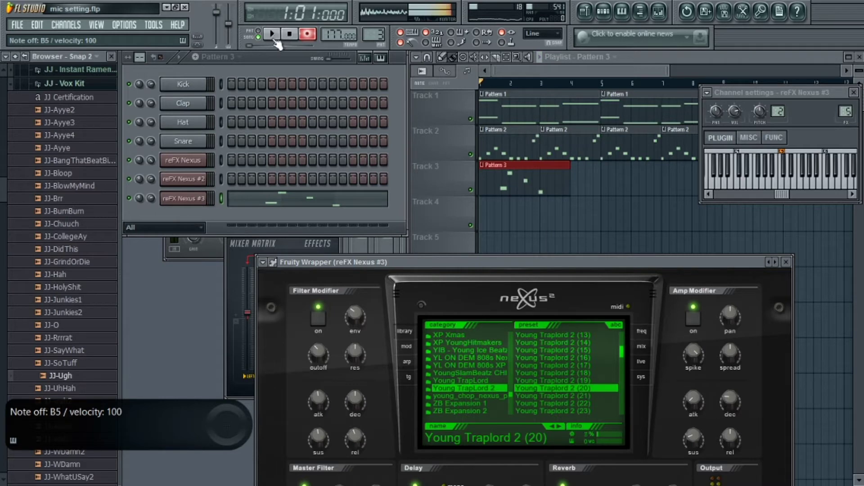
right_click(203, 197)
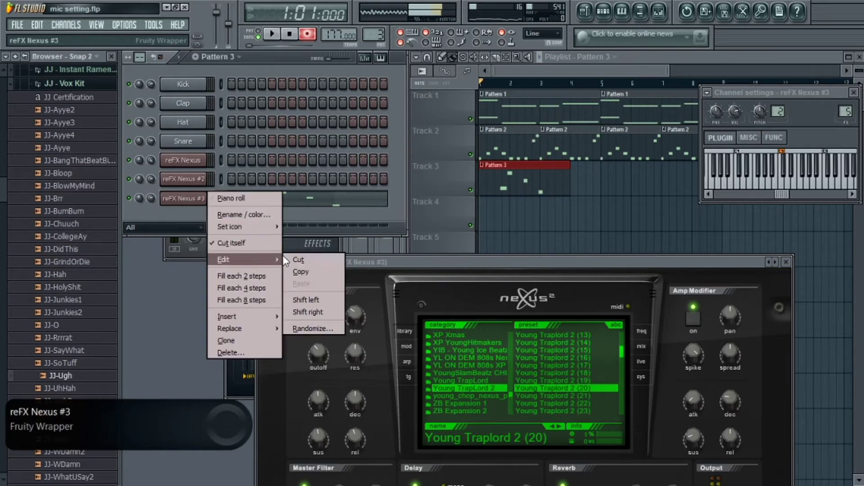
click(286, 256)
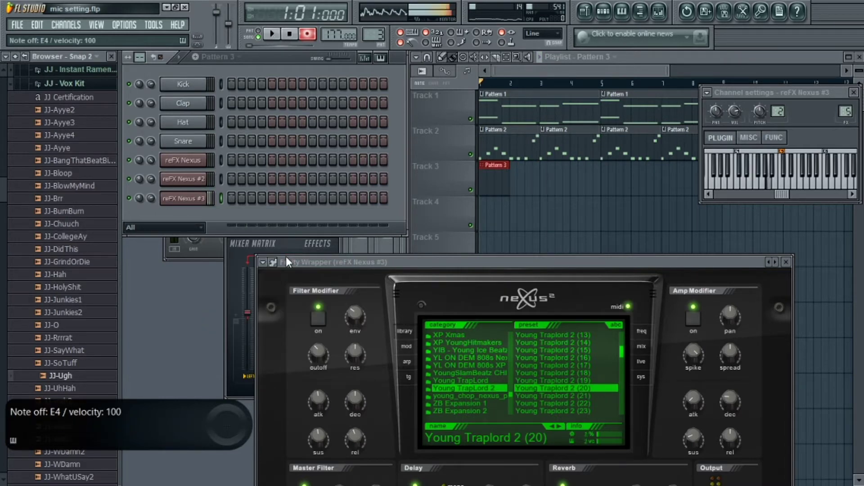
- With recording off and the song playing, load the preset Young Traplord 2 (21) in reFX Nexus #3 and stop playback
click(307, 34)
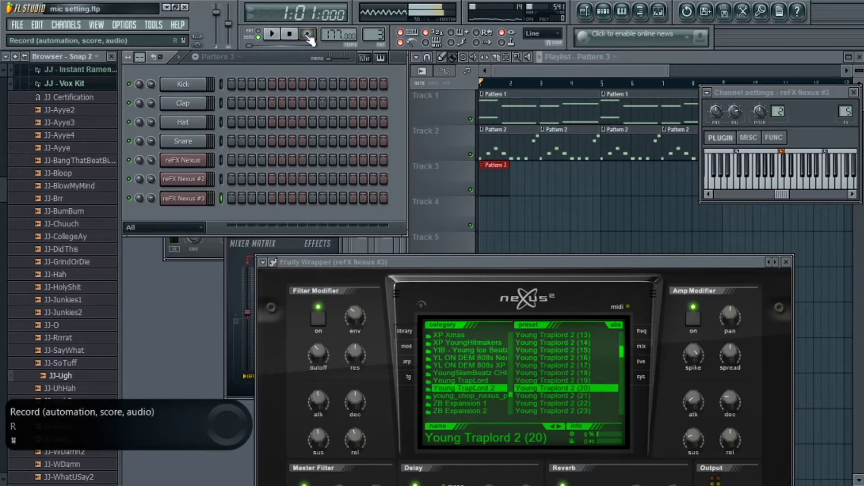
click(274, 36)
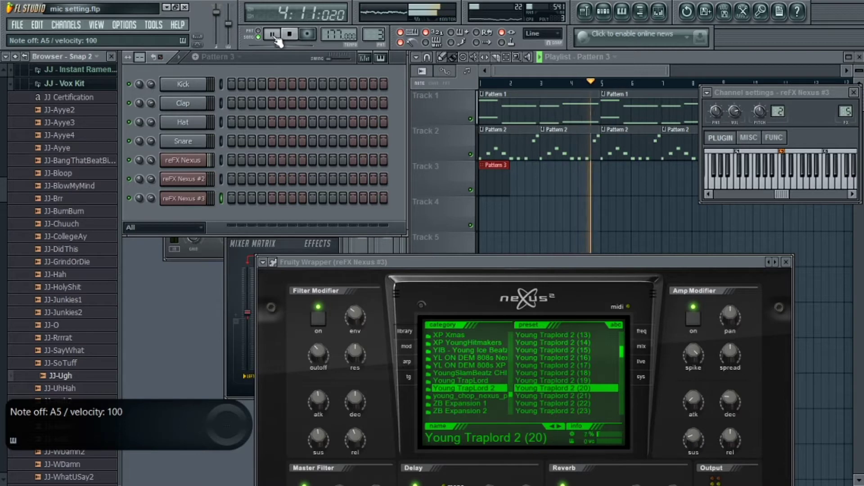
click(542, 395)
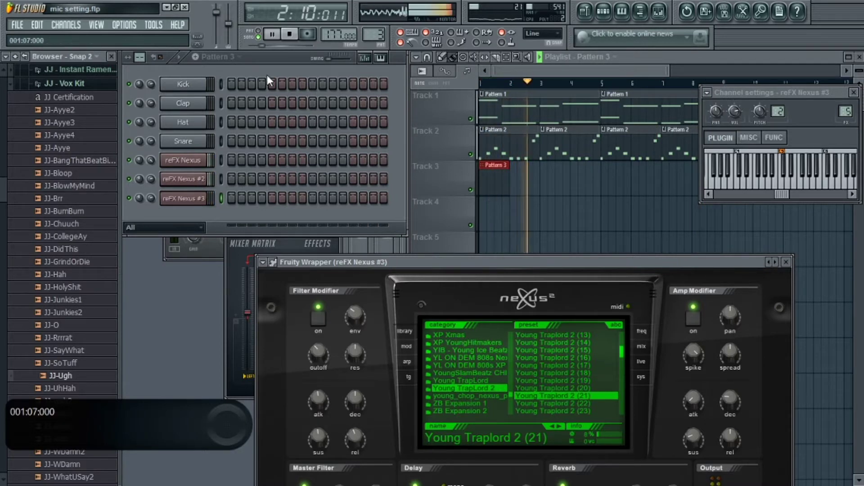
click(272, 33)
- Record a new reFX Nexus #3 melody into Pattern 3 over the playing song, and turn recording off
click(307, 34)
click(272, 34)
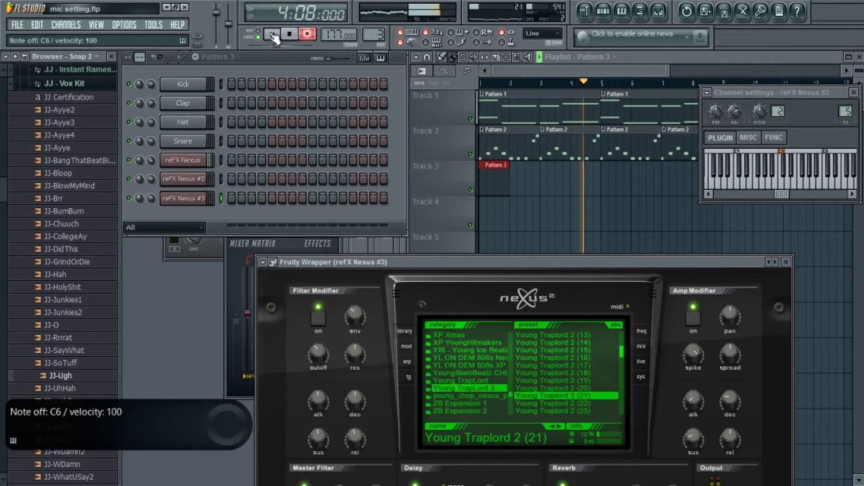
key(space)
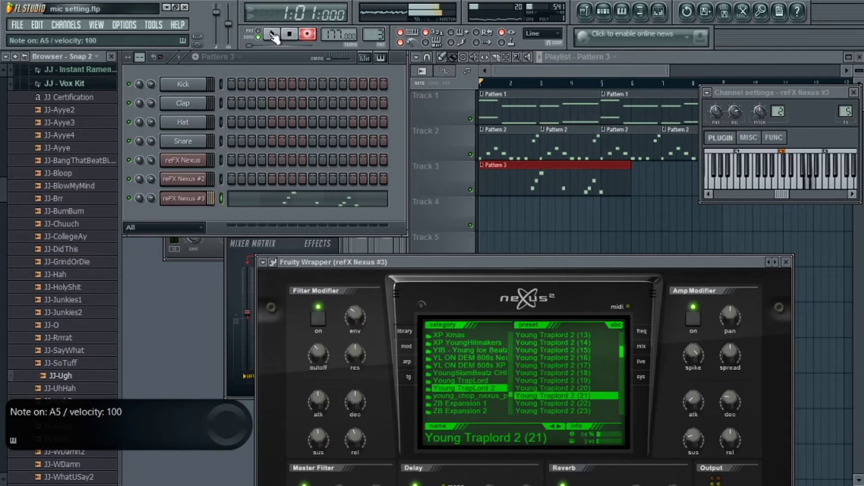
click(308, 34)
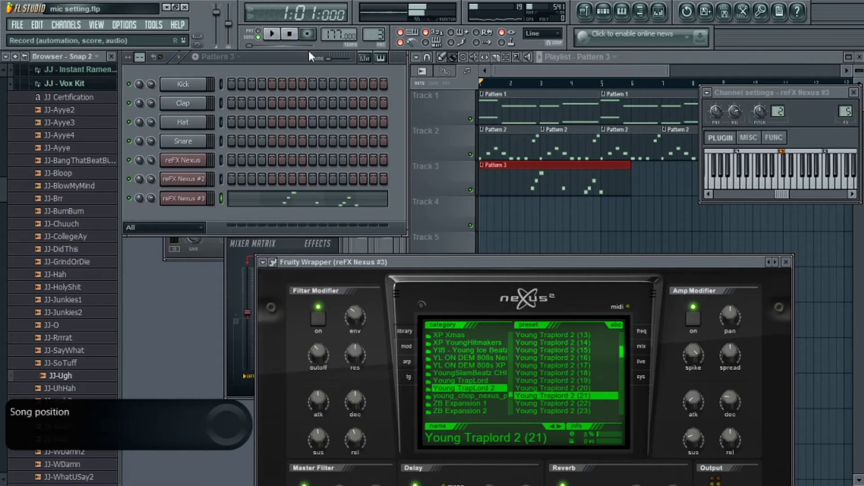
- Delete the later note group (B5, C6, D6, B5) from the reFX Nexus #3 melody in Pattern 3
click(344, 201)
drag(357, 121, 514, 158)
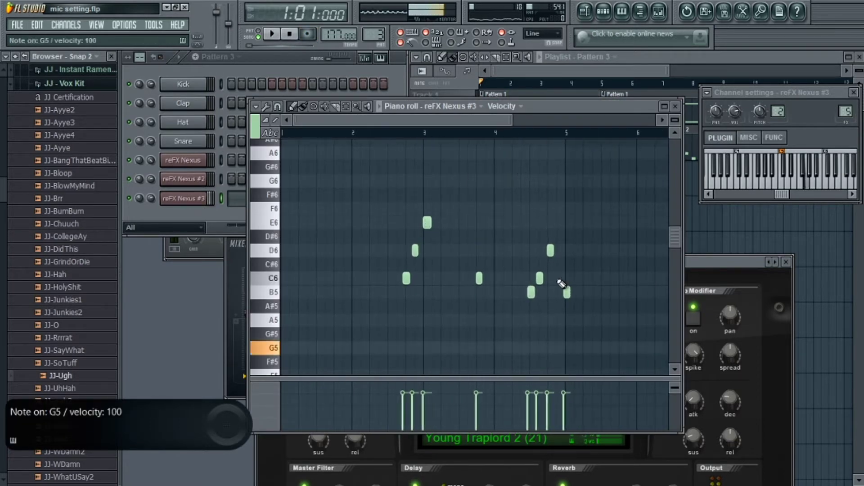
key(y)
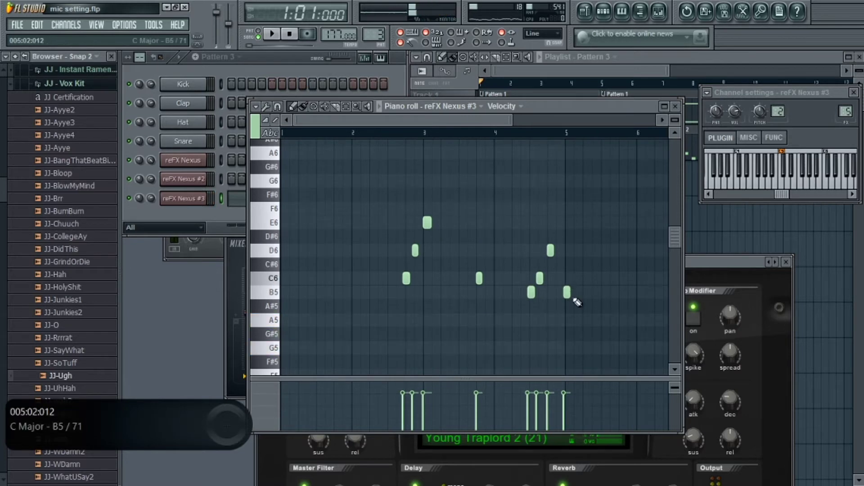
right_click(539, 278)
right_click(550, 251)
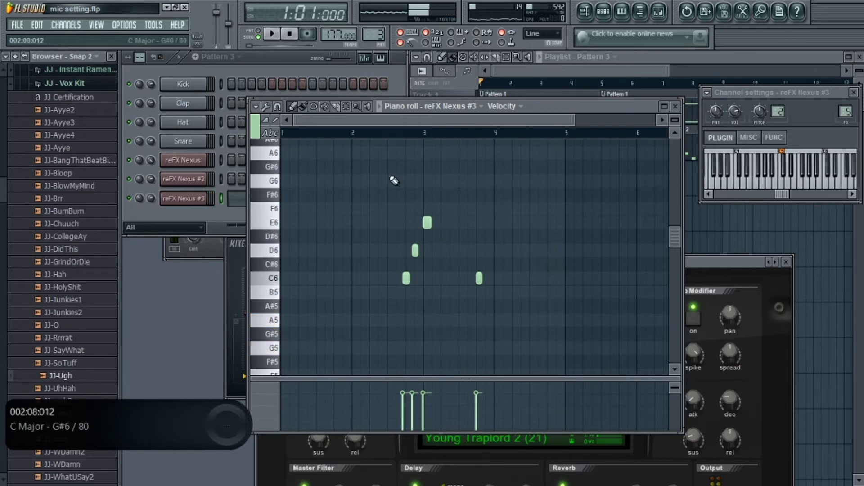
- Shift the early C6, D6 and E6 notes of the reFX Nexus #3 melody slightly later, onto the grid, and close the piano roll
drag(404, 277, 409, 277)
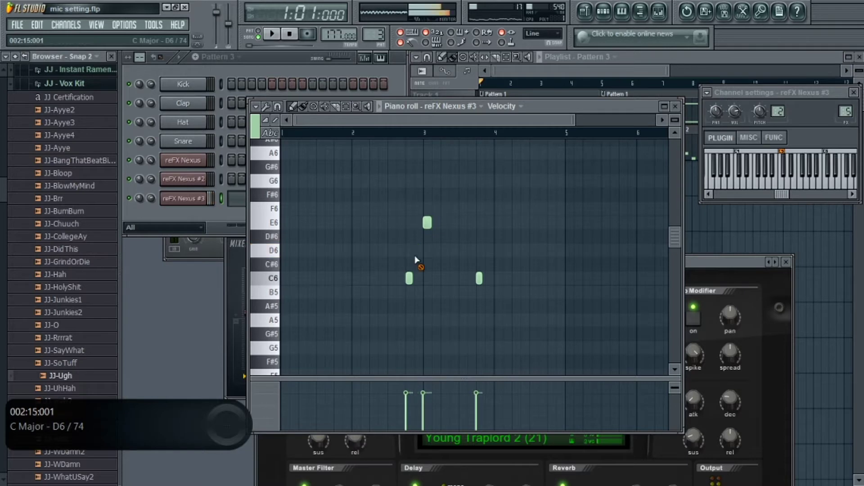
drag(427, 226, 428, 226)
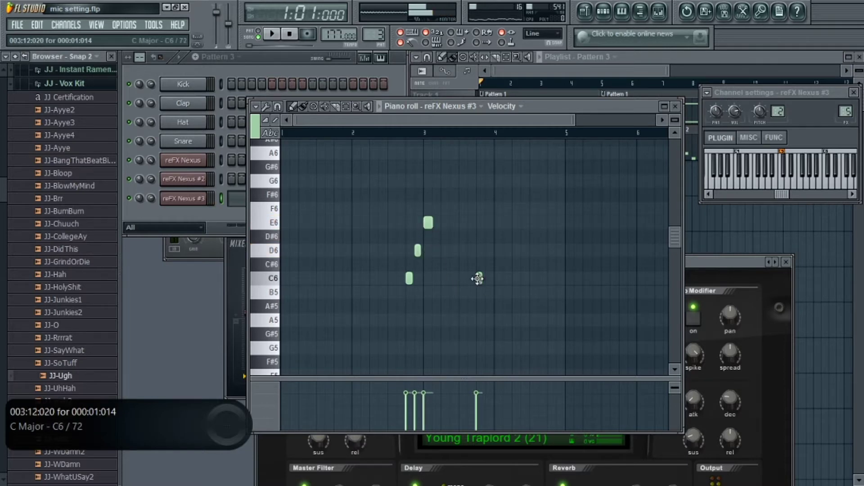
click(675, 107)
- Place a second, three-bar Pattern 3 clip on Track 3 starting at bar 5, and adjust the reFX Nexus #3 channel volume during playback
click(572, 182)
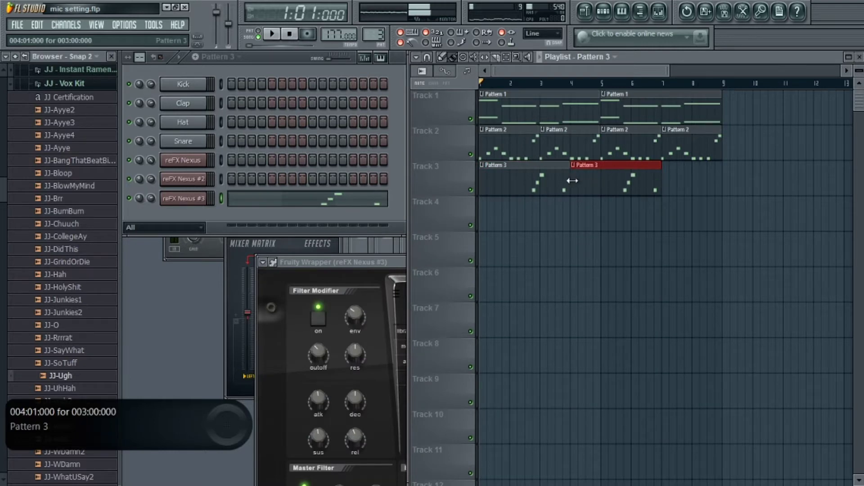
drag(572, 180, 621, 190)
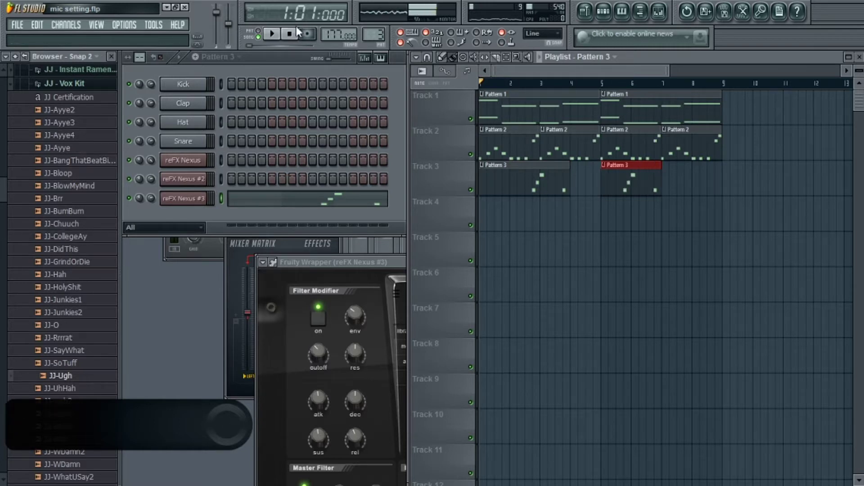
click(281, 36)
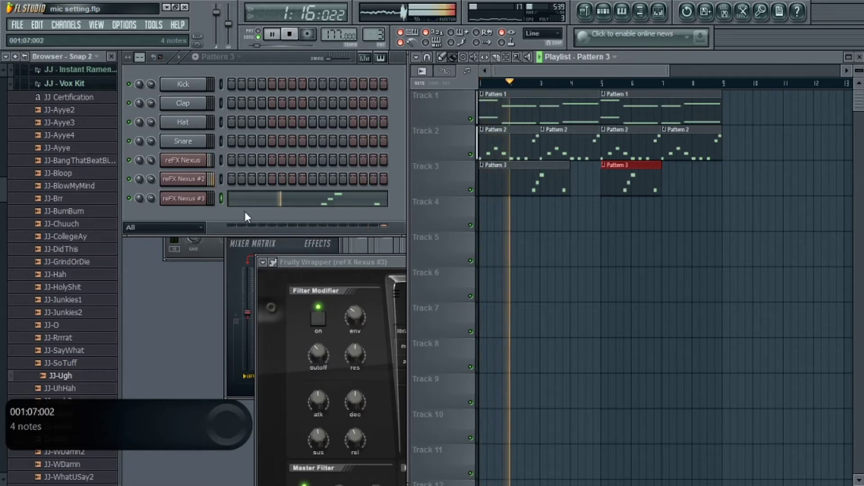
drag(151, 198, 150, 200)
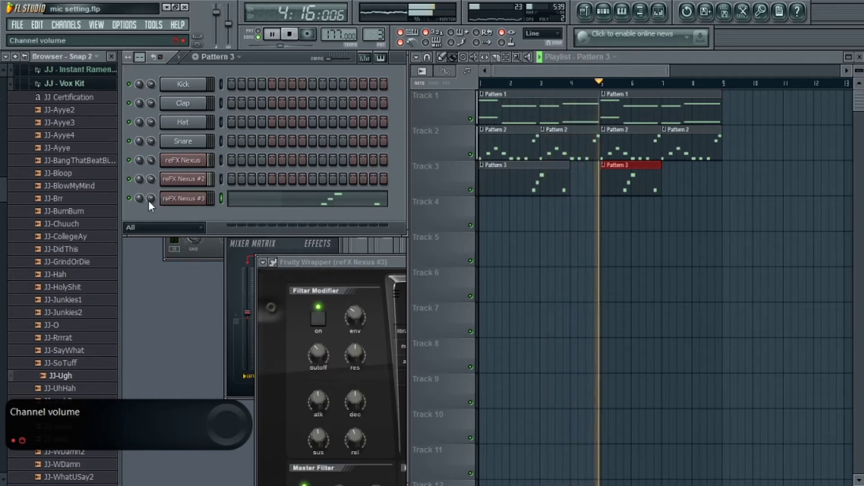
drag(637, 180, 696, 182)
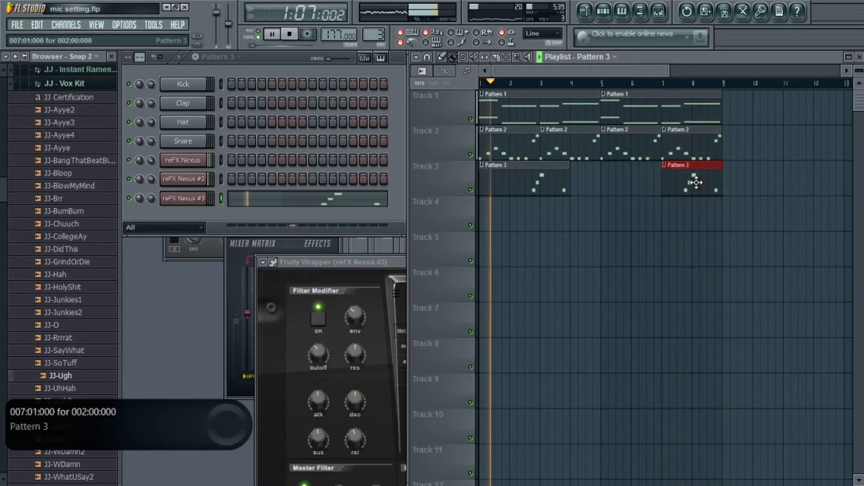
drag(662, 182, 612, 189)
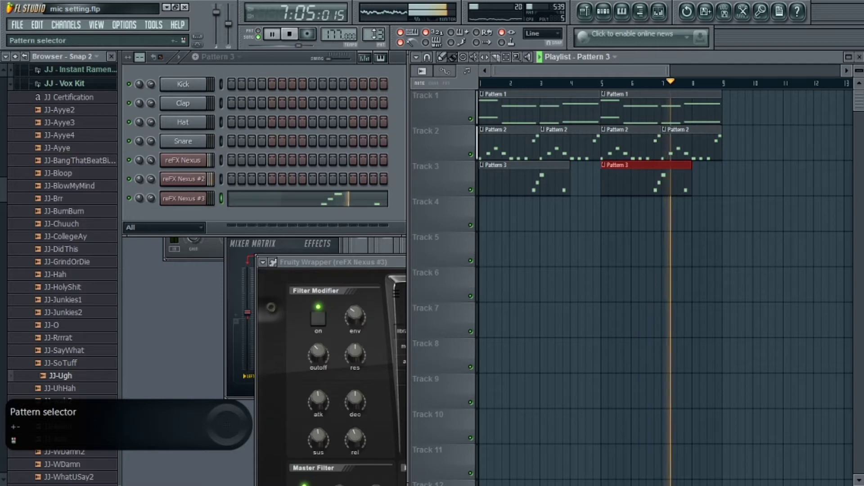
- Place the empty Pattern 4 at bar 1 of Track 4 and clone the reFX Nexus #3 channel
drag(373, 35, 374, 30)
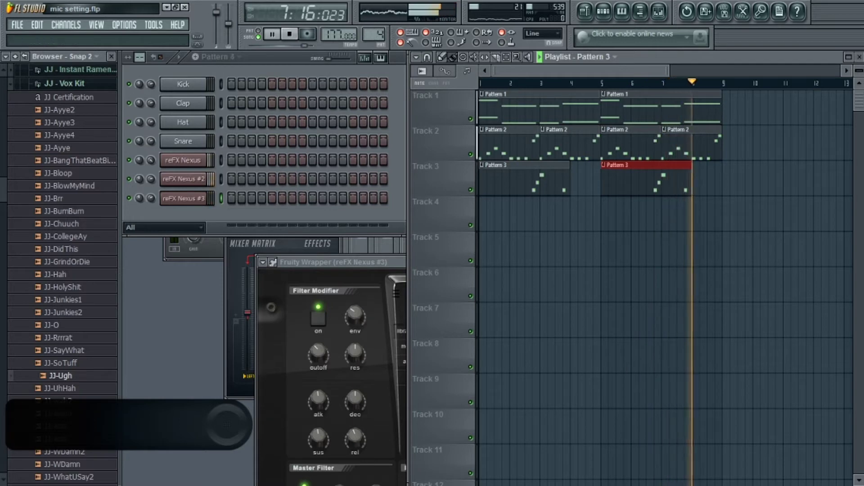
click(483, 213)
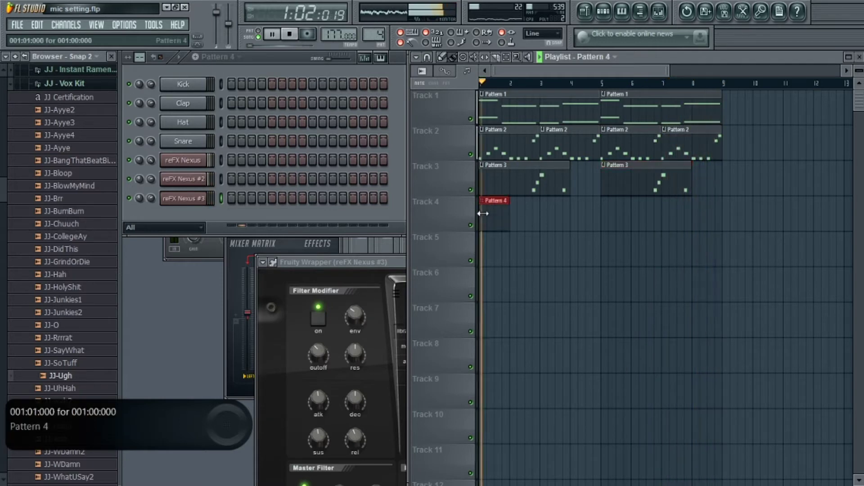
right_click(184, 201)
click(227, 340)
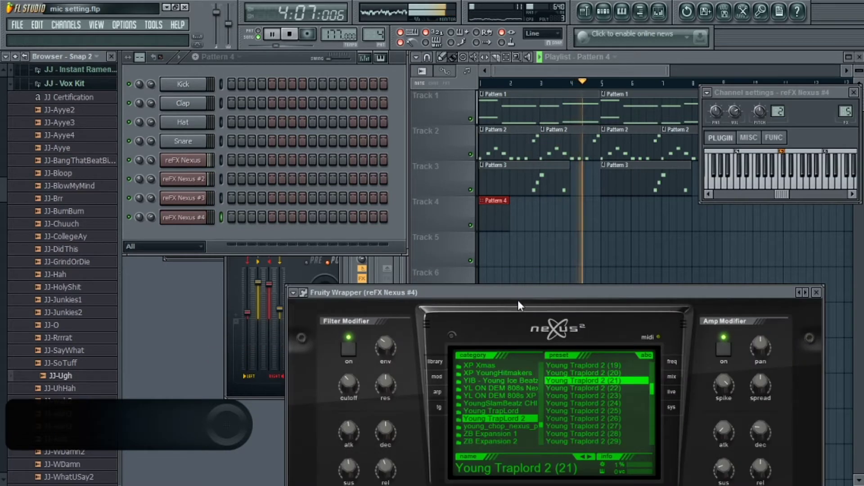
drag(510, 279, 376, 171)
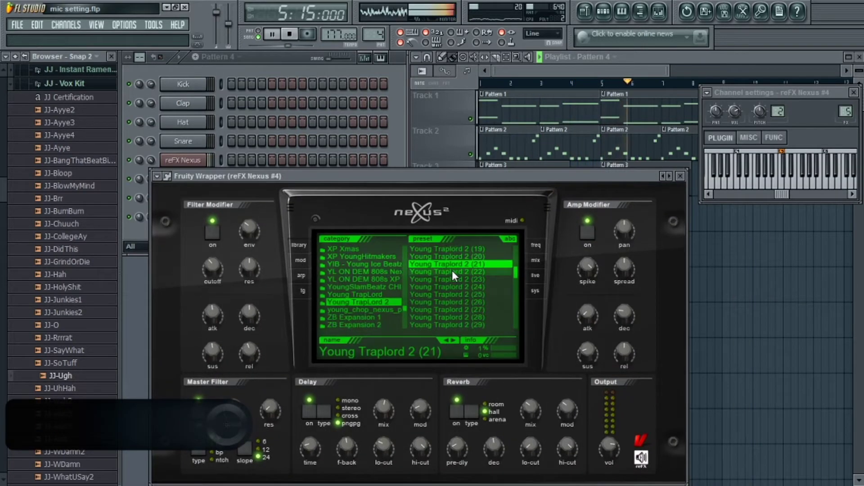
- Try to load the presets Young Traplord 2 (24) and Young Traplord 2 (27) in reFX Nexus #4
click(450, 98)
double_click(489, 212)
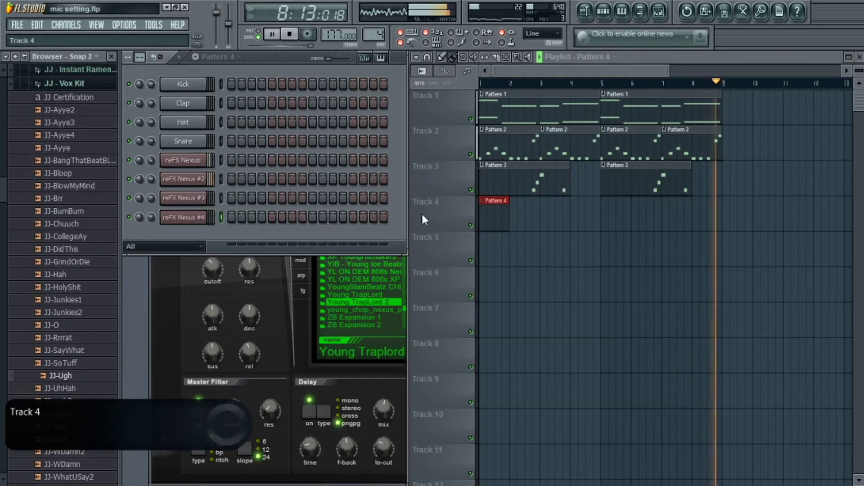
click(198, 217)
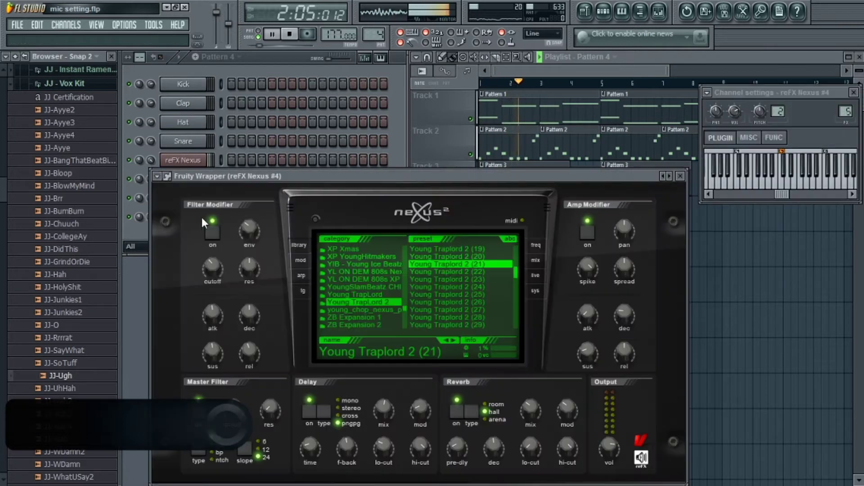
click(439, 287)
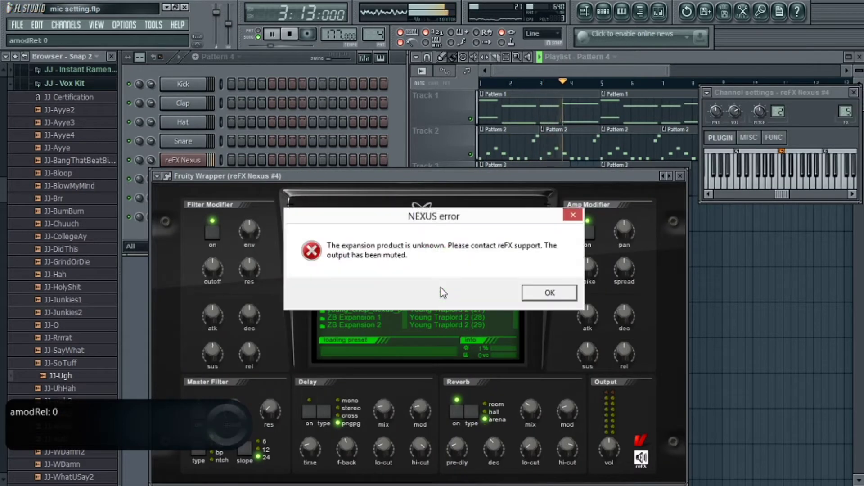
click(538, 298)
click(453, 309)
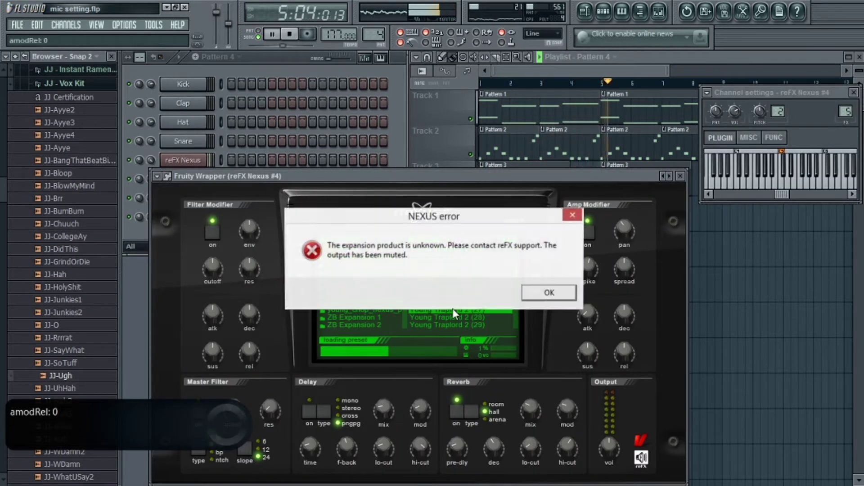
click(542, 295)
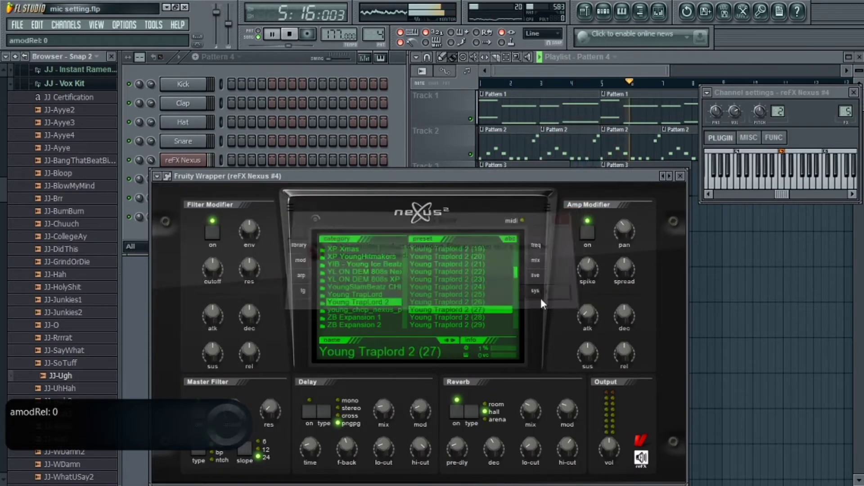
click(439, 307)
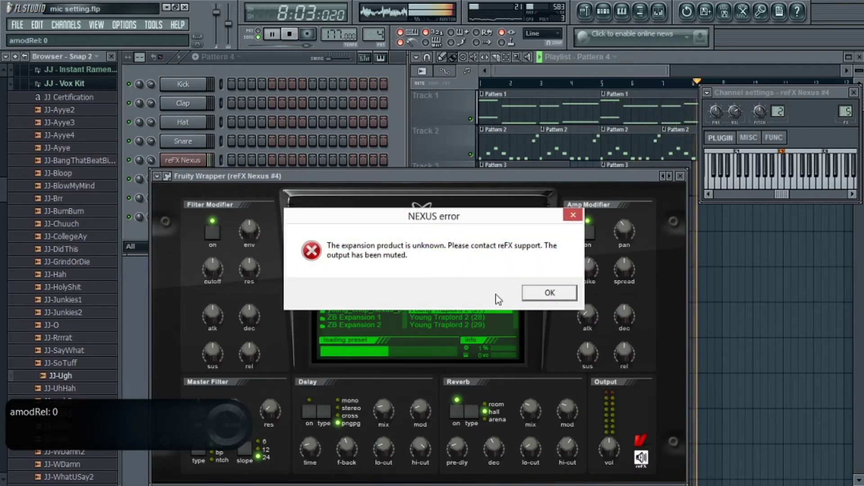
click(549, 292)
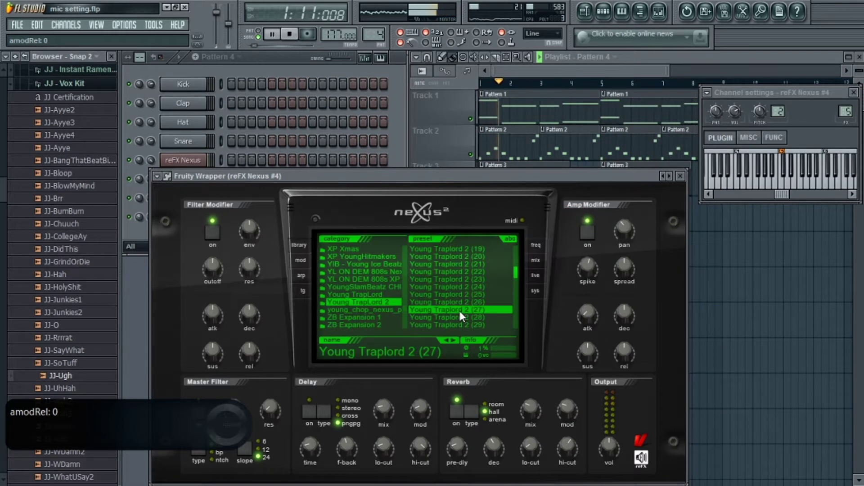
- Load the preset Young Traplord 2 (28) in reFX Nexus #4, audition it over the song, and stop playback
click(456, 316)
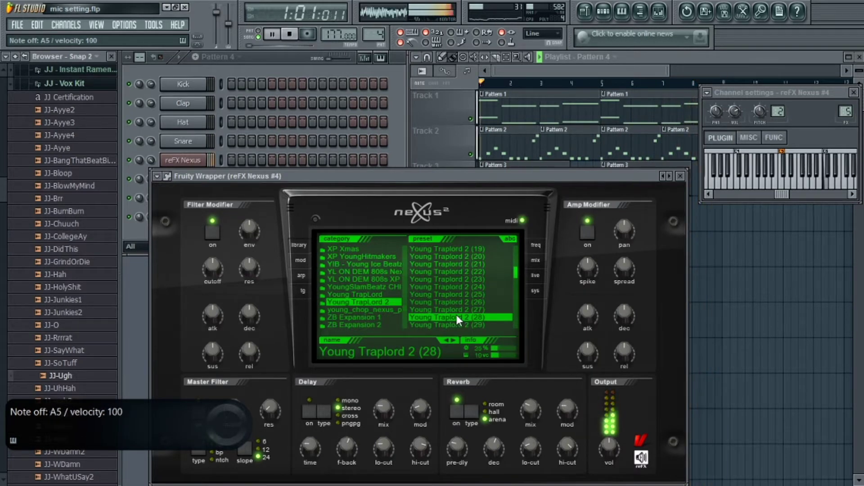
key(space)
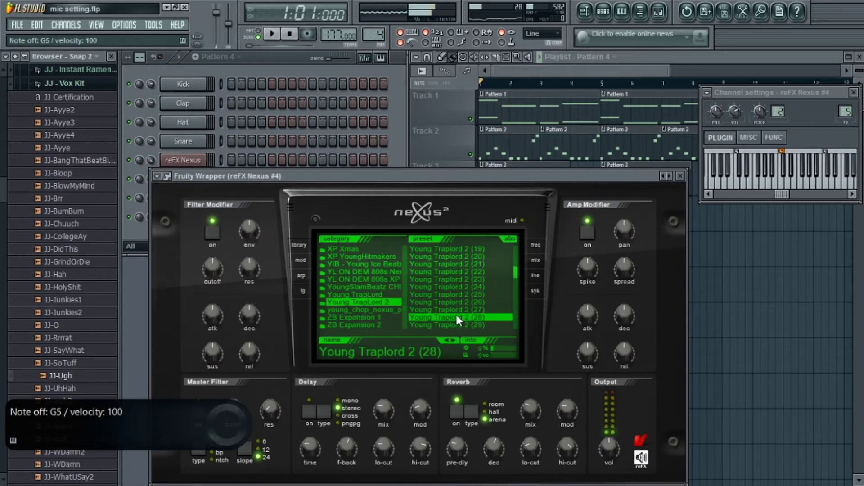
- Record a two-bar reFX Nexus #4 melody (G5, C6, D6, E6, A5, C6, D6, E6) into Pattern 4 and repeat its clip along Track 4 through bar 8
click(307, 34)
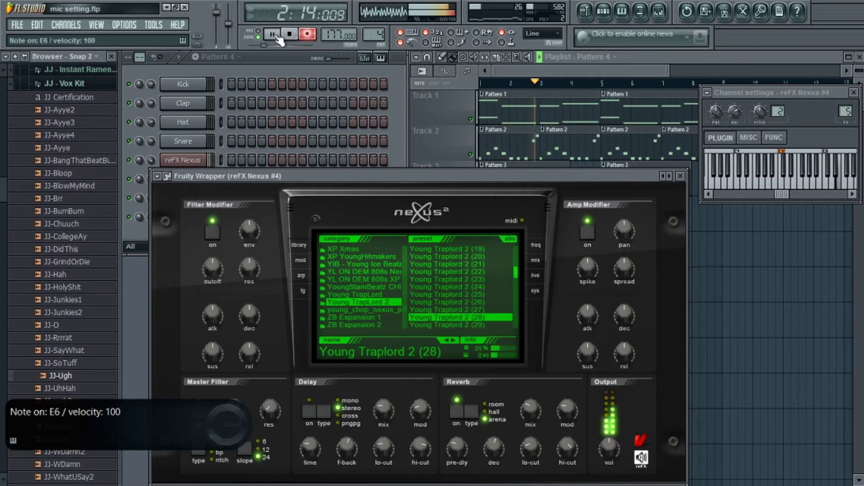
key(space)
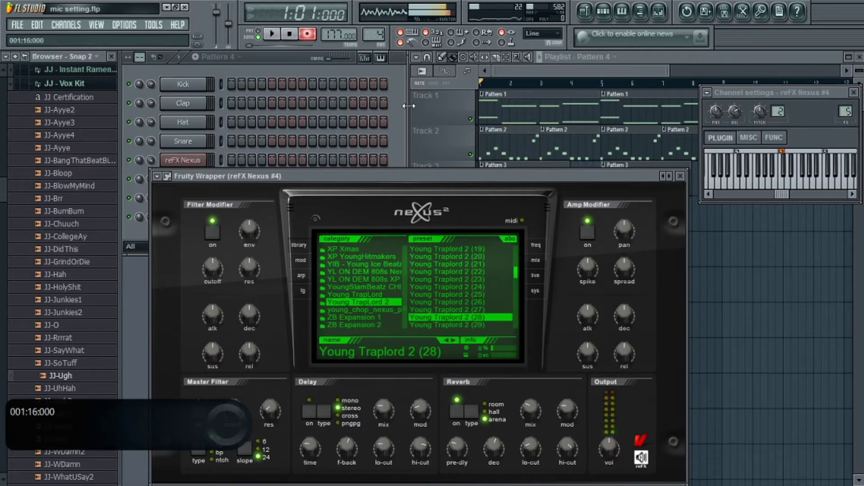
click(420, 109)
drag(543, 208, 687, 207)
- Align the C6, D6 and E6 notes in bar 2 of Pattern 4's reFX Nexus #4 melody to the grid
double_click(649, 217)
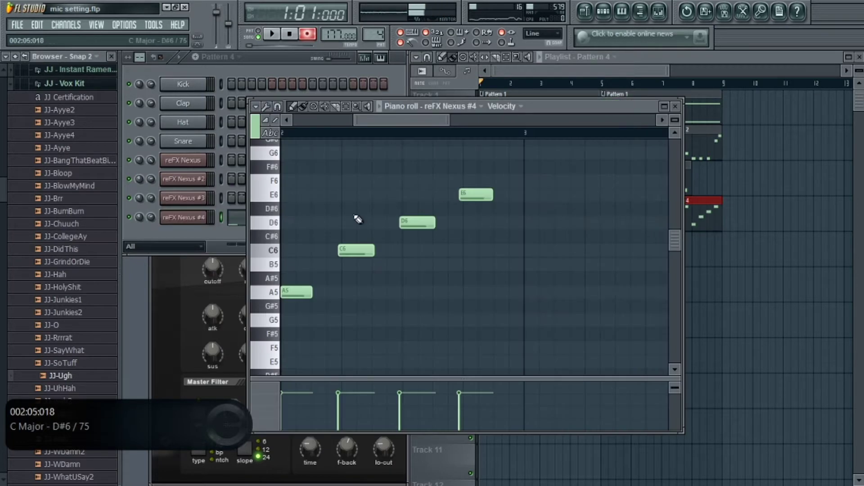
drag(405, 224, 408, 224)
right_click(465, 195)
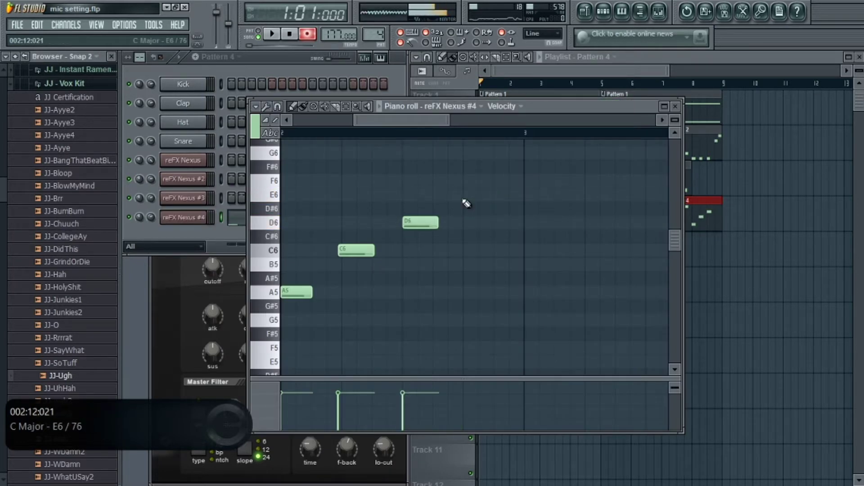
drag(390, 121, 353, 121)
click(438, 292)
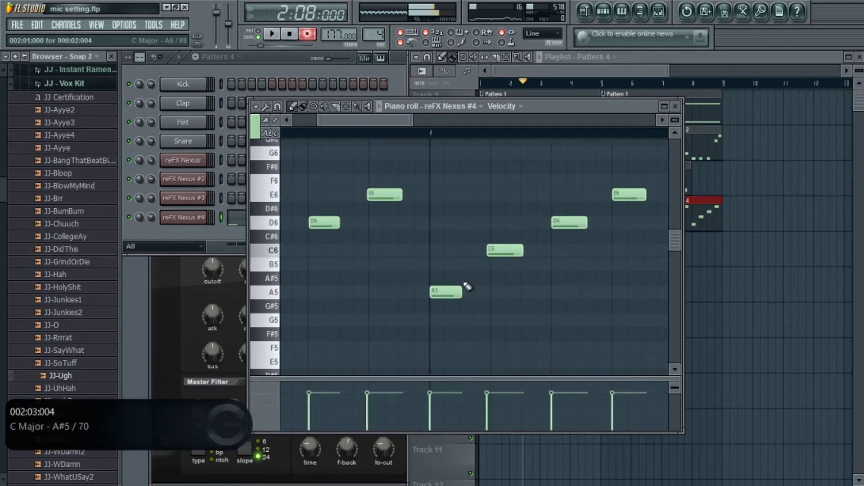
drag(489, 247, 493, 249)
- Align the C6, D6 and E6 notes in bar 1 of Pattern 4's melody to the grid and close the piano roll
drag(326, 121, 224, 111)
drag(347, 249, 348, 249)
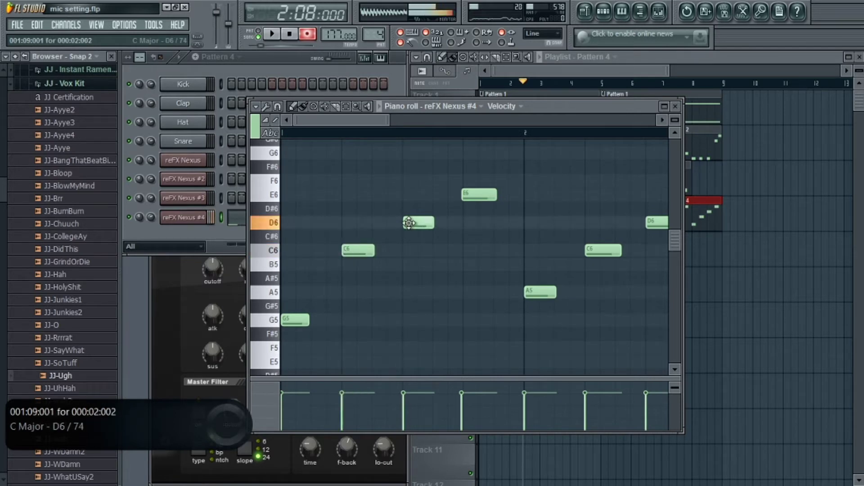
drag(409, 222, 408, 222)
drag(477, 194, 478, 194)
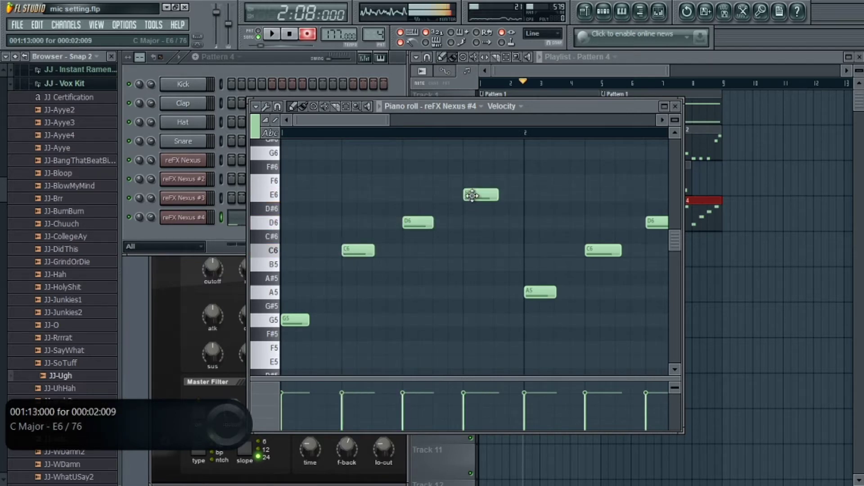
click(675, 106)
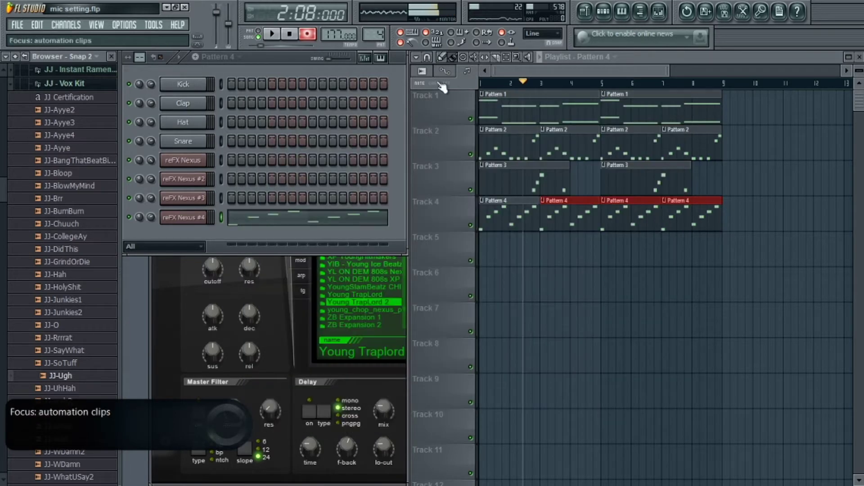
- With recording off and the song playing from the start, clone the reFX Nexus #4 channel
click(307, 33)
click(288, 35)
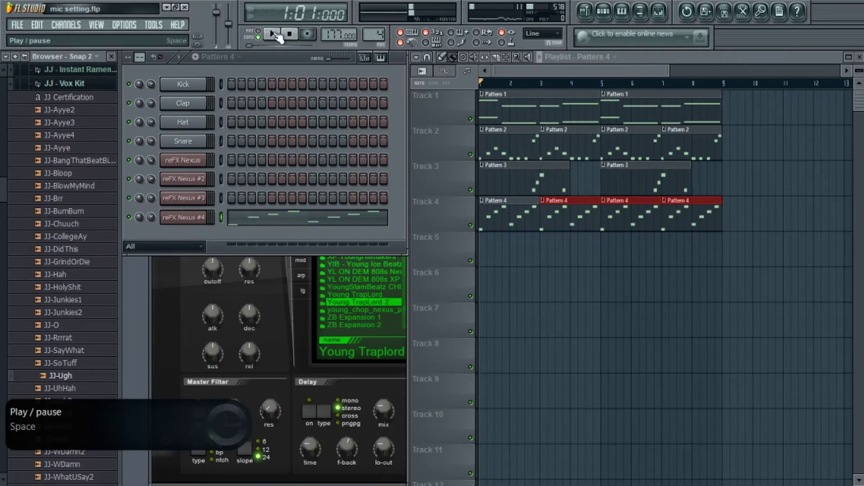
click(275, 34)
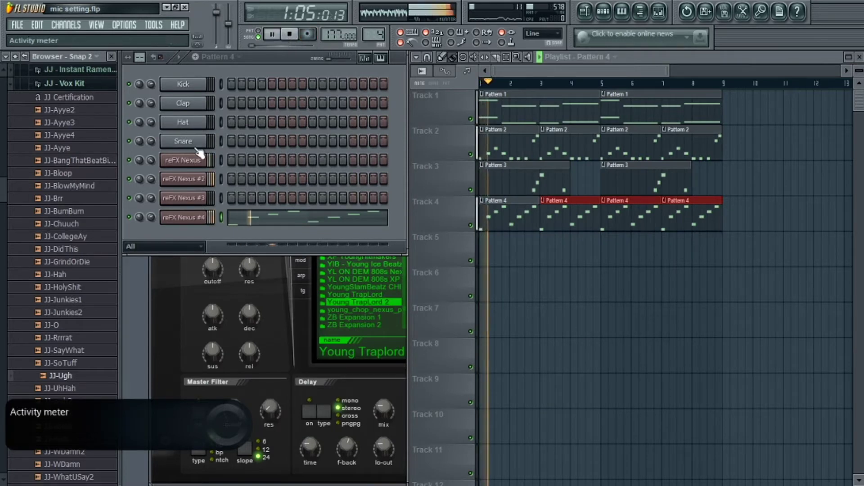
right_click(168, 220)
click(234, 359)
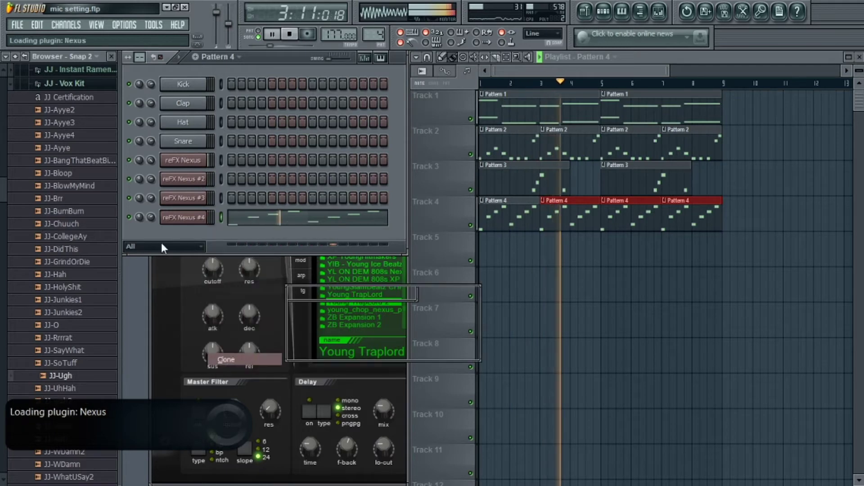
- Lower the channel volume of reFX Nexus #4 and stop the song
drag(150, 218, 149, 228)
key(space)
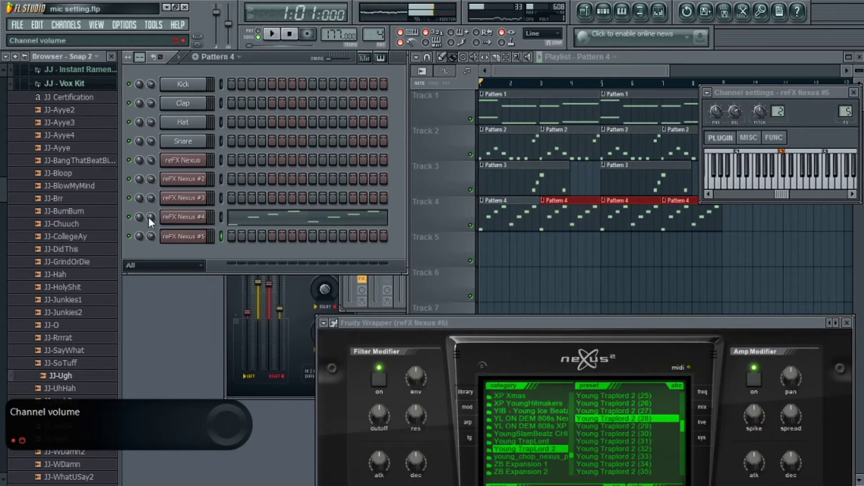
- Save the project, and also save a copy under the new name gooooooo.flp in the Projects folder
click(17, 24)
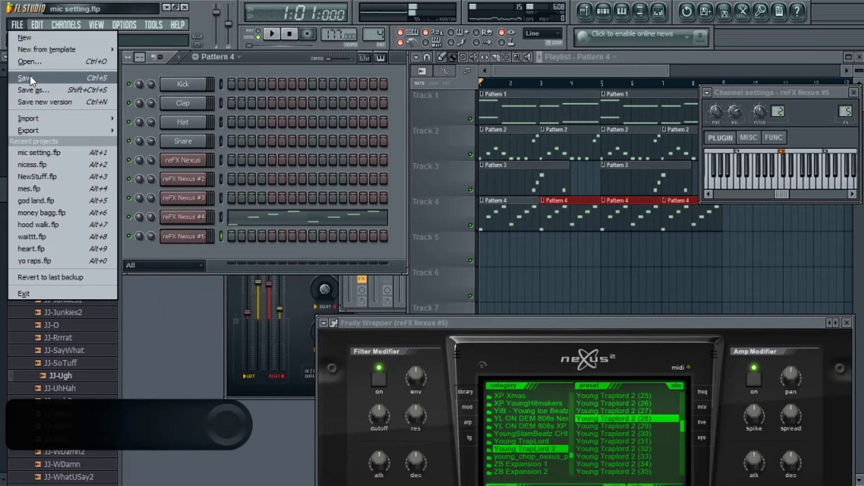
click(32, 79)
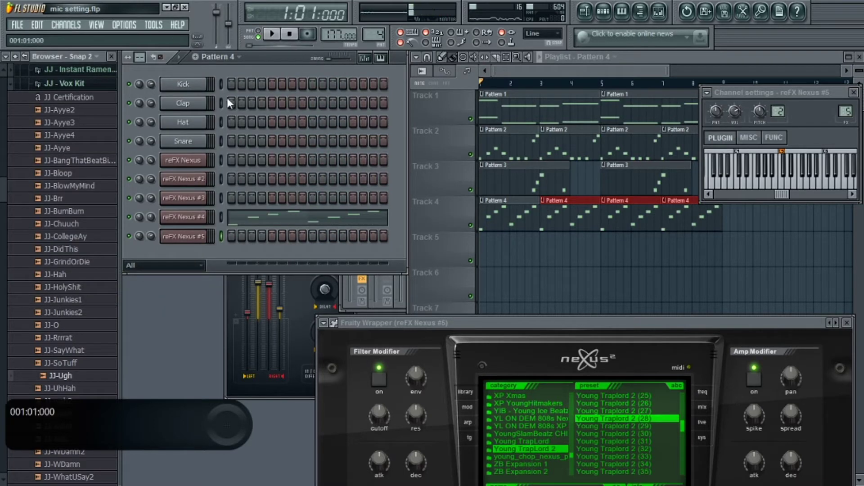
click(17, 25)
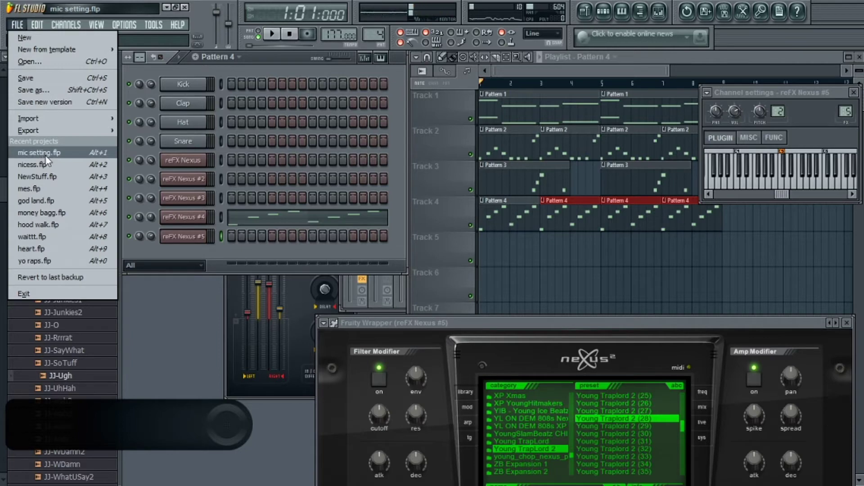
click(55, 91)
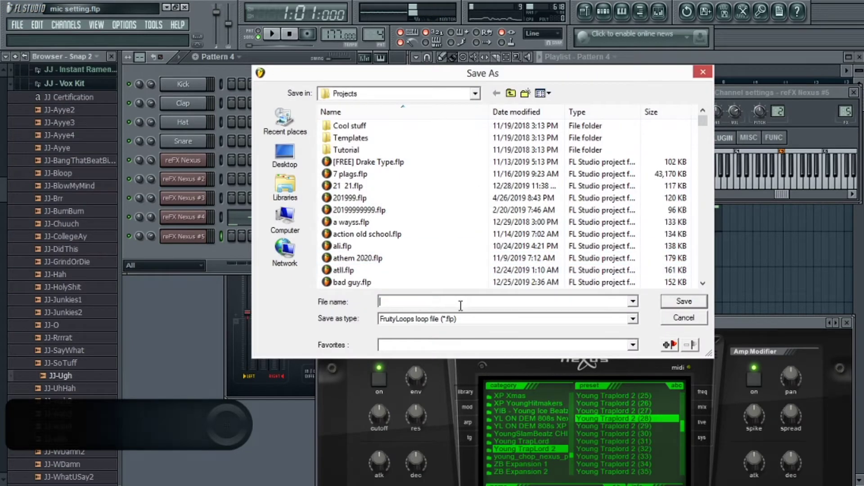
text(g)
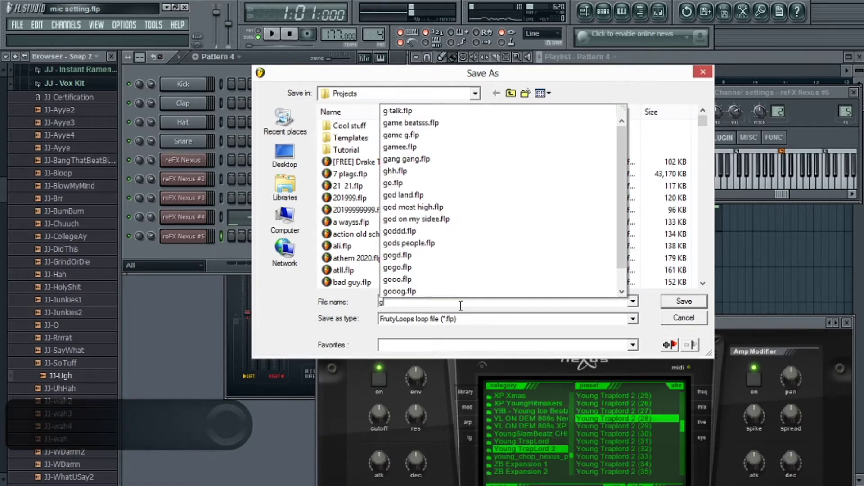
text(oooo)
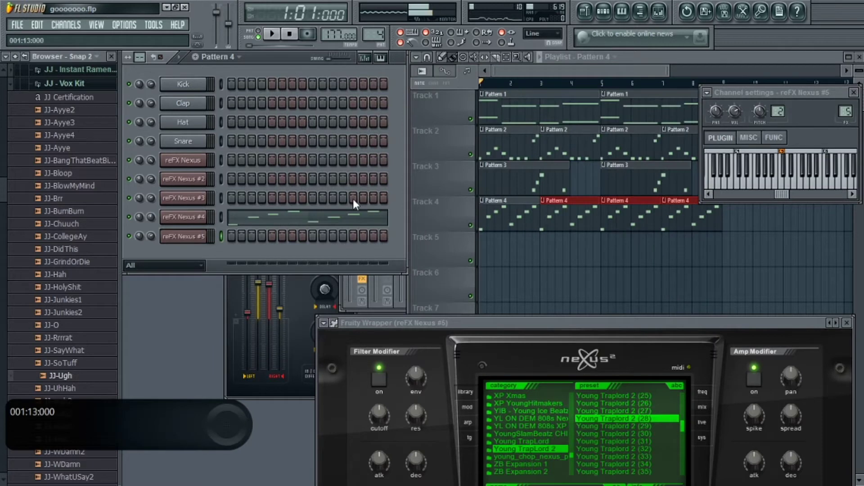
- Reload gooooooo.flp, close and relaunch FL Studio, and reopen gooooooo.flp from the recent projects
click(15, 26)
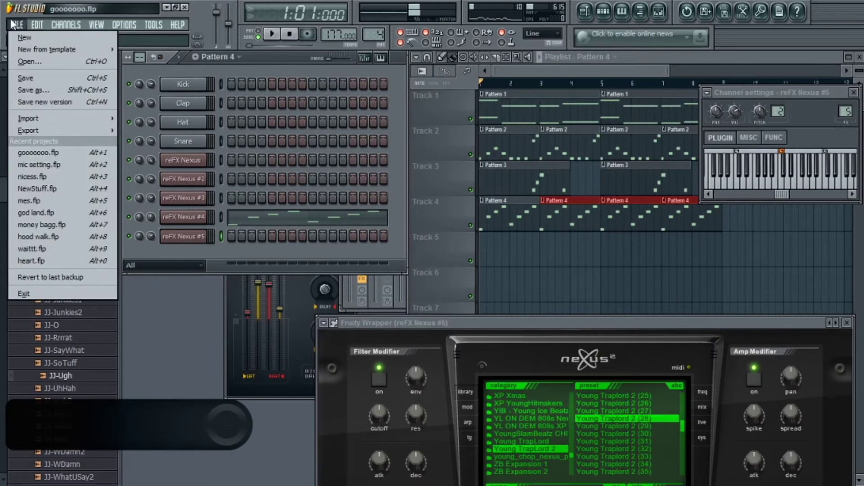
click(45, 151)
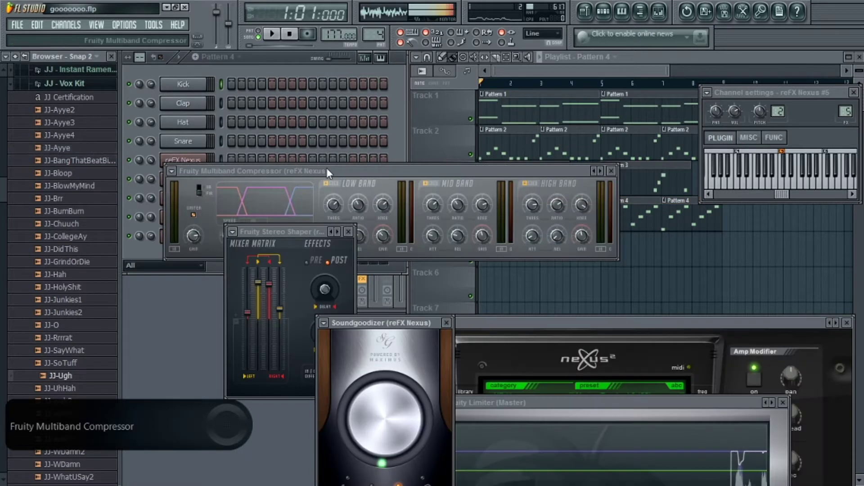
click(185, 7)
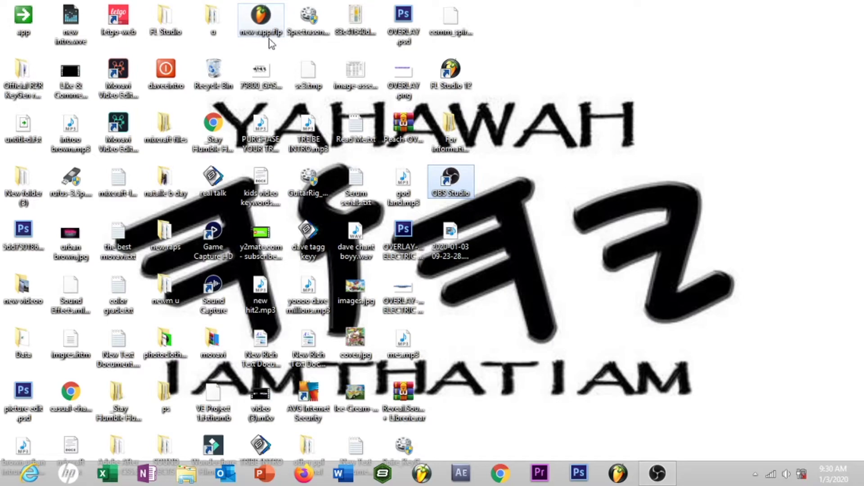
click(421, 474)
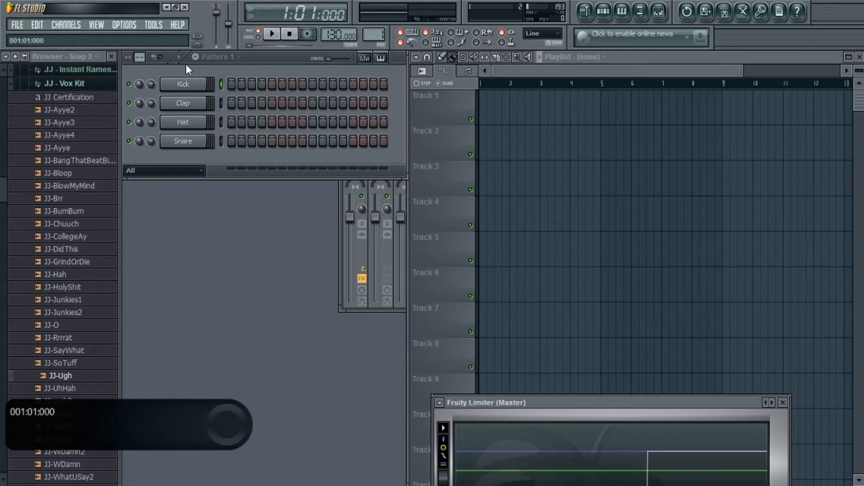
click(18, 25)
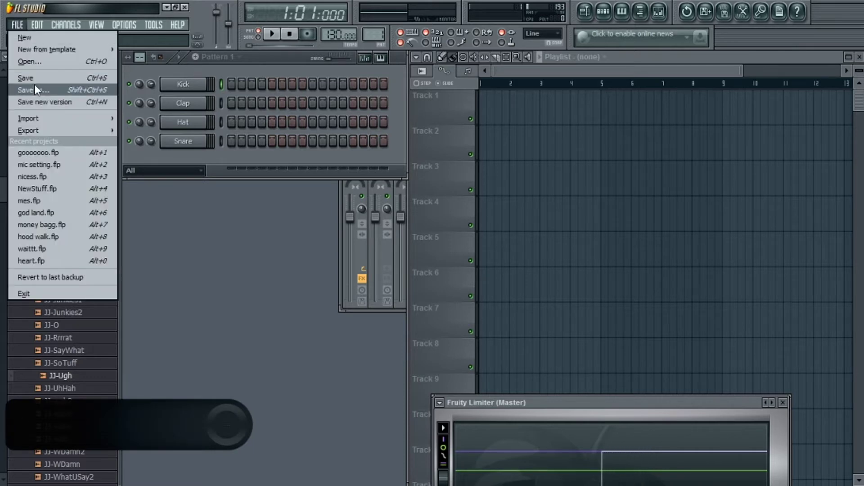
click(31, 153)
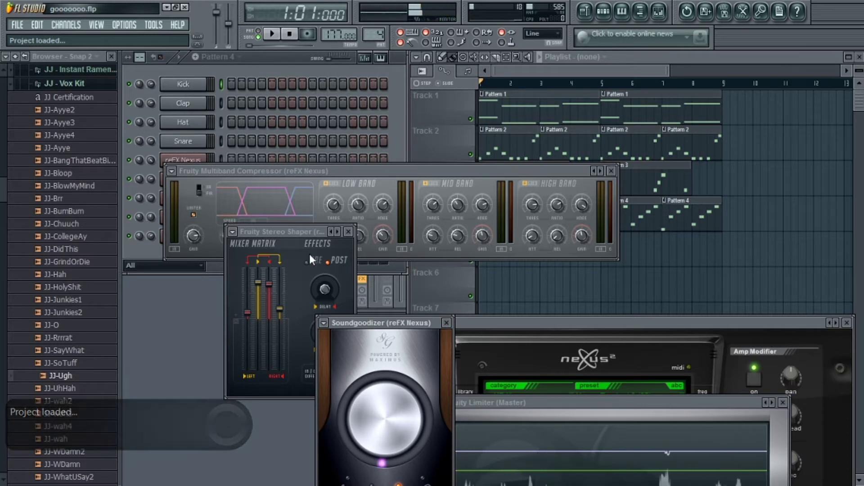
- Place Pattern 5 at bar 1 of Track 5 and record an eight-bar reFX Nexus #5 melody into it
click(456, 120)
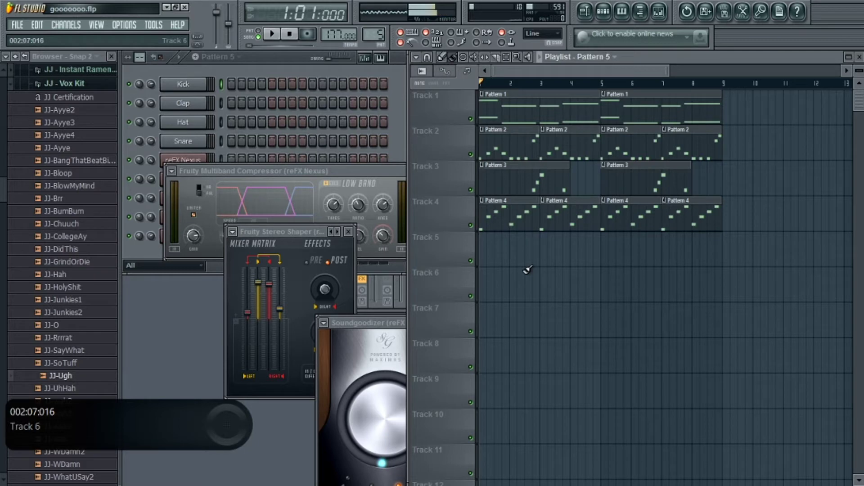
click(492, 252)
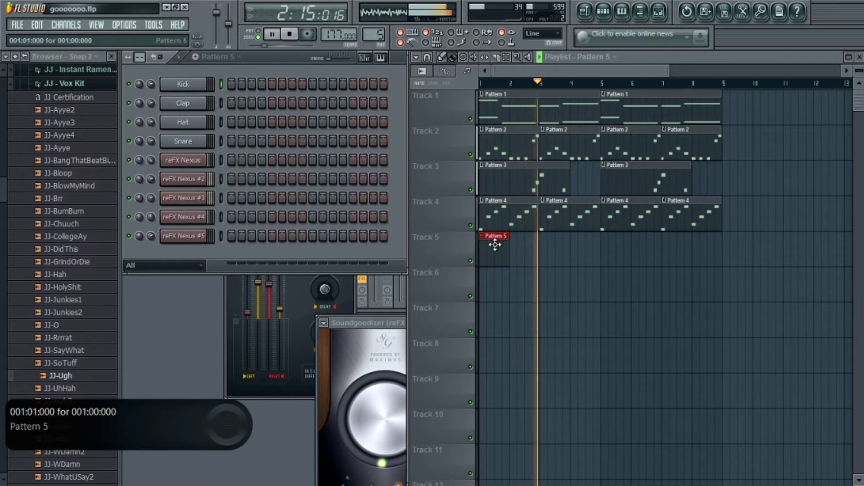
click(187, 238)
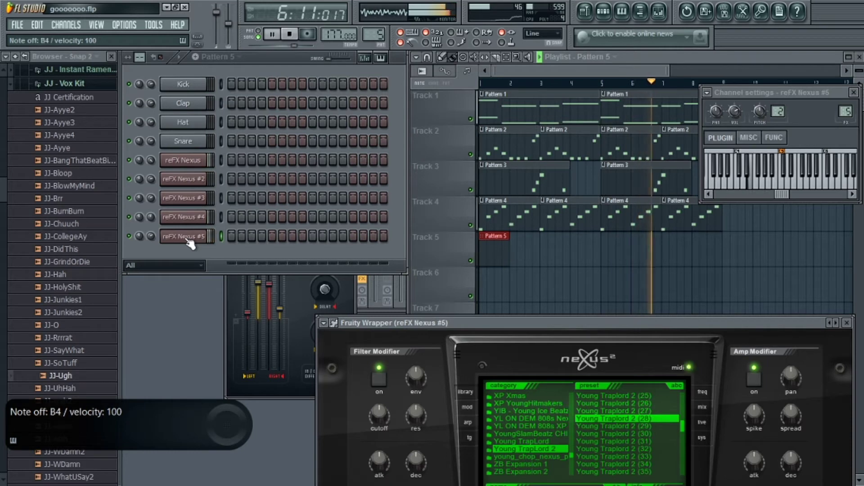
key(space)
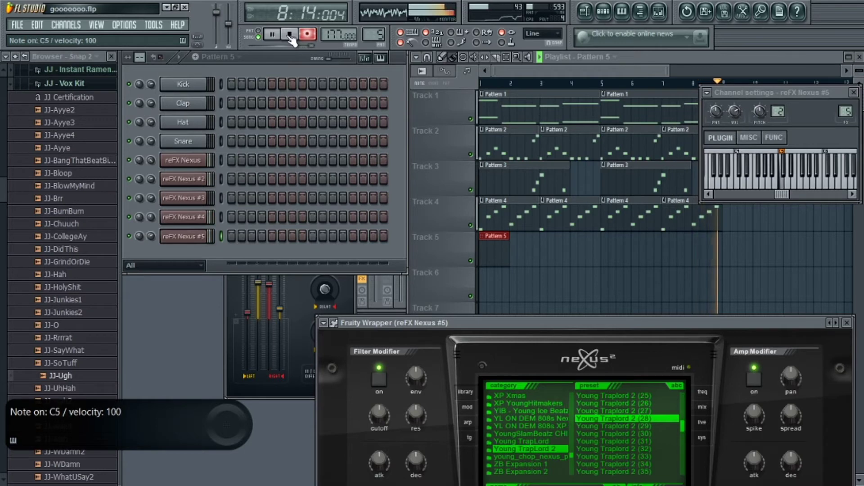
click(289, 38)
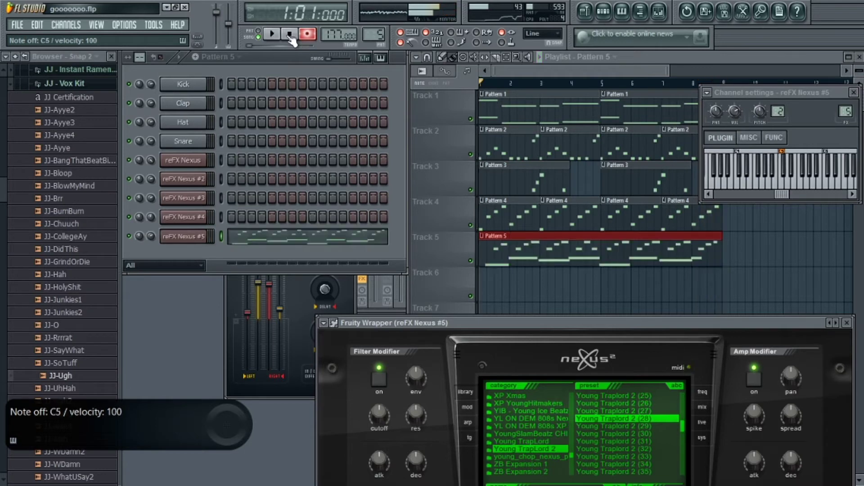
- In reFX Nexus #5's piano roll, align bar 1's D4, A4 and B4 notes to the grid and add a short G#4 on beat 2
click(277, 234)
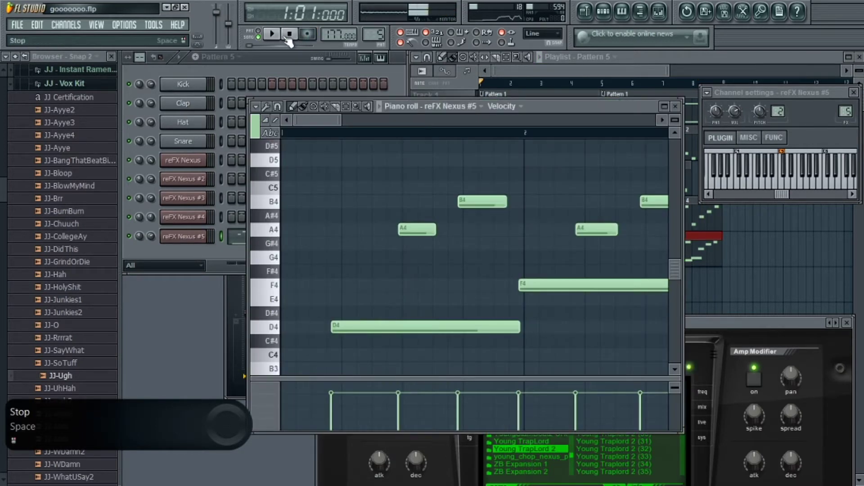
drag(405, 229, 410, 229)
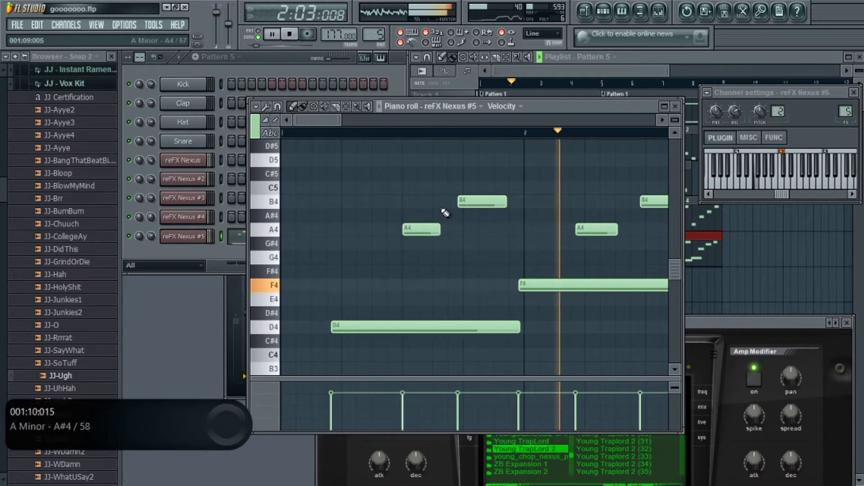
drag(463, 199, 468, 199)
drag(347, 328, 297, 328)
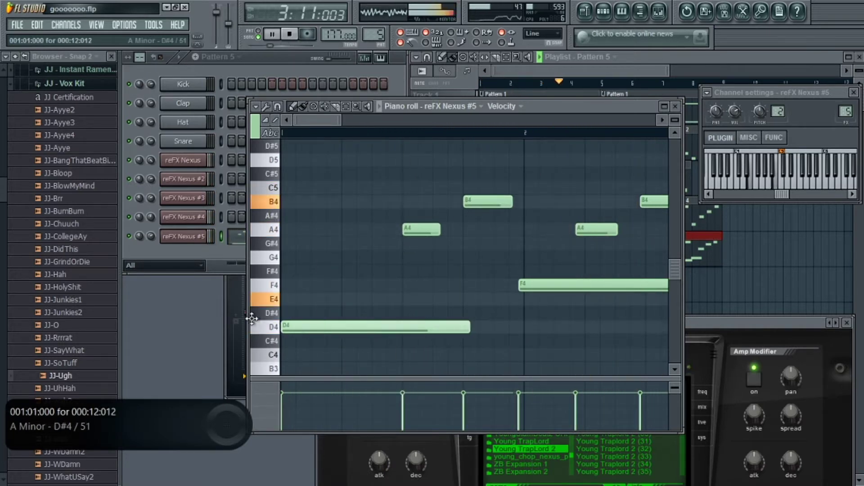
click(347, 244)
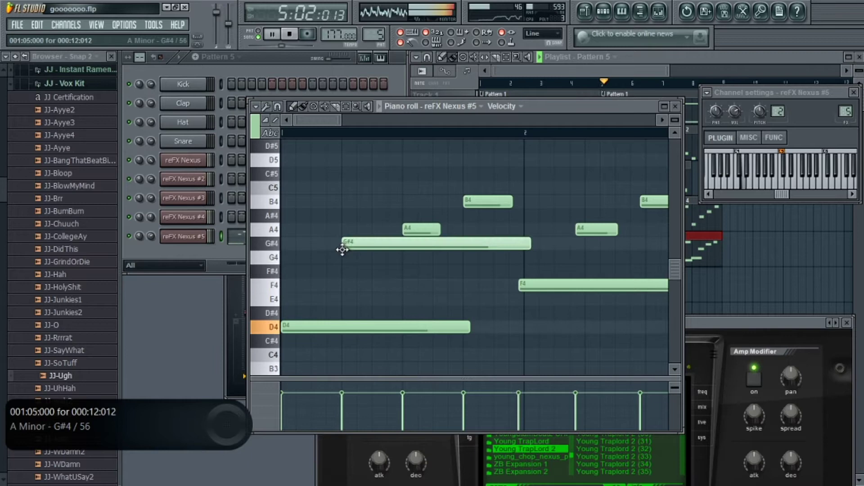
drag(530, 243, 394, 243)
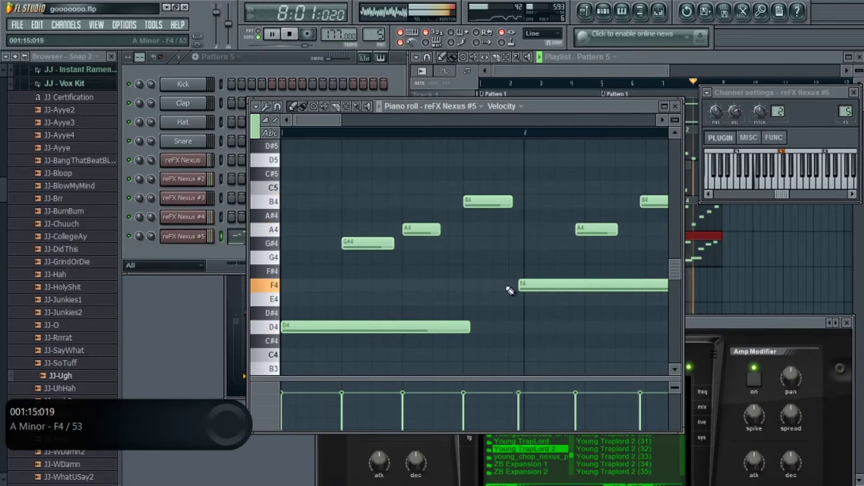
- Align bar 2's F4, A4, B4 and C5 notes to the grid, and raise bar 1's A4 to B4 and B4 to C5
drag(526, 286, 530, 286)
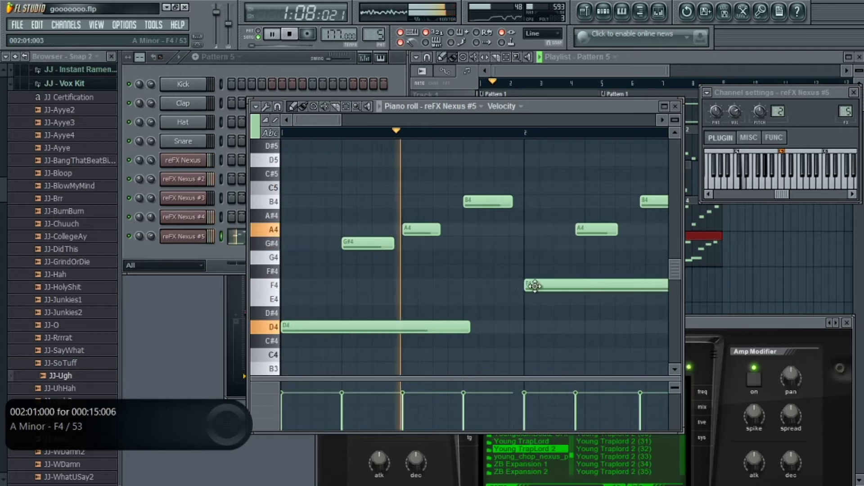
drag(588, 228, 597, 228)
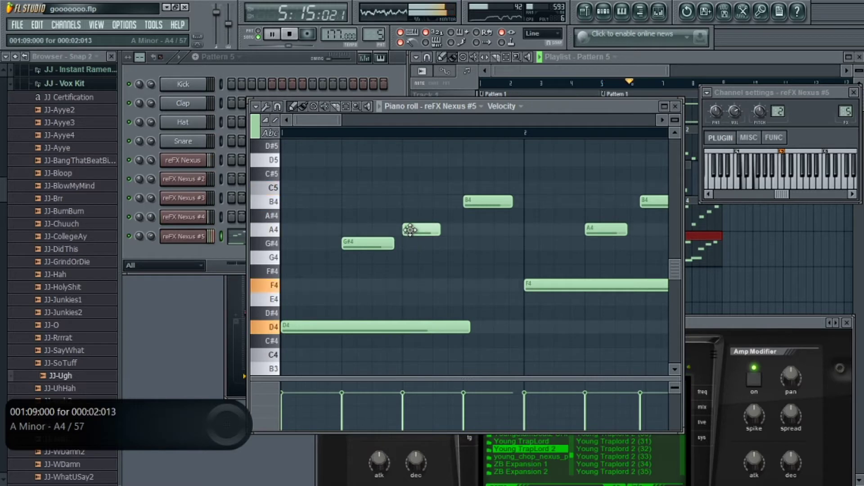
drag(410, 230, 409, 198)
drag(467, 199, 471, 182)
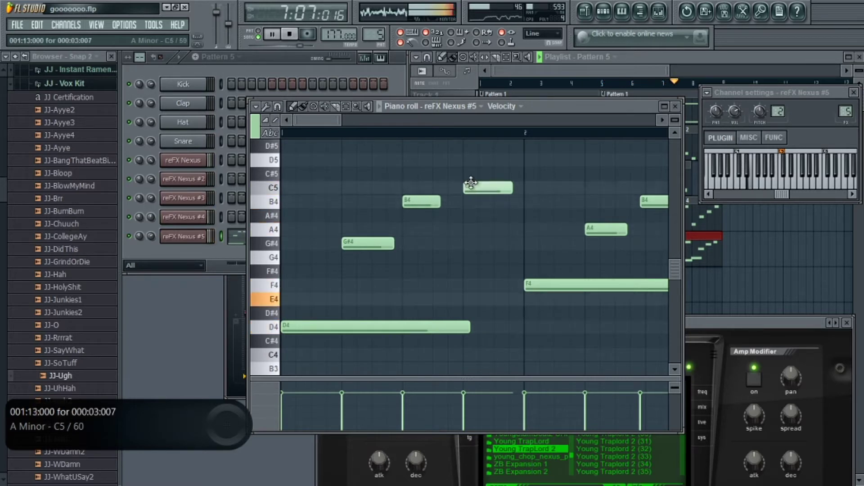
scroll(325, 126, right, 3)
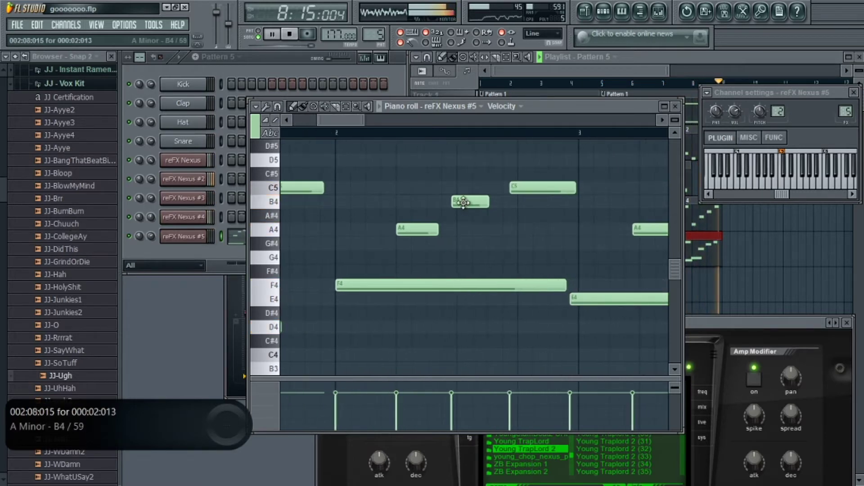
drag(453, 201, 459, 202)
drag(514, 189, 522, 189)
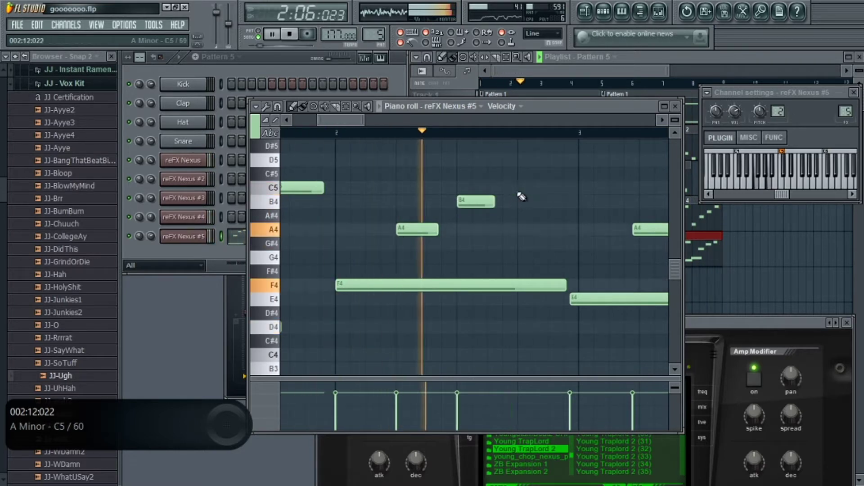
- Align the E4, A4, B4 and C5 notes in bar 3 of the reFX Nexus #5 melody to the grid
drag(347, 120, 382, 122)
drag(290, 299, 300, 299)
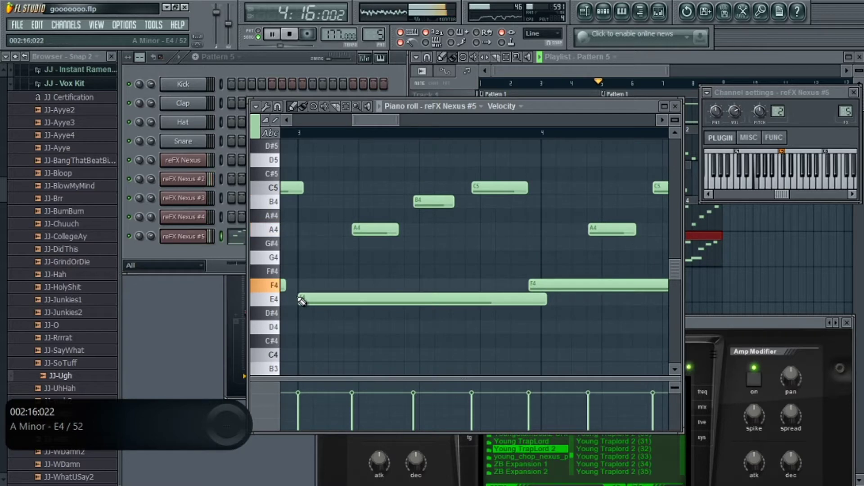
click(363, 230)
drag(417, 203, 422, 203)
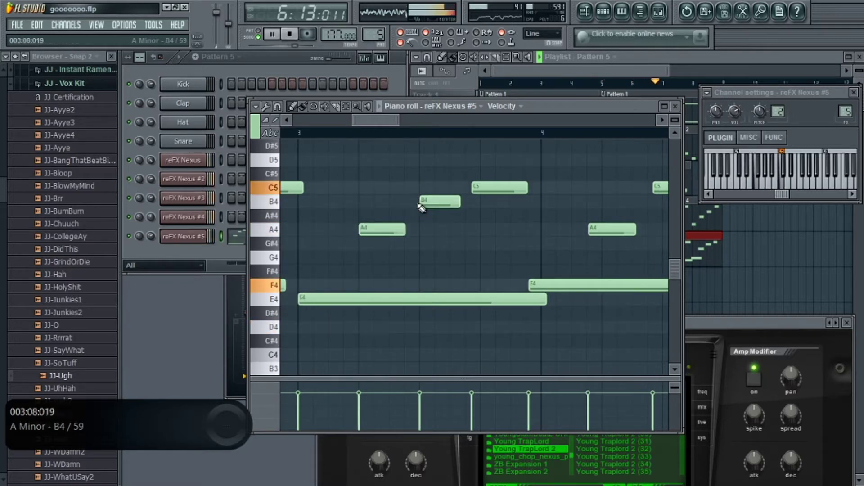
drag(476, 188, 485, 187)
- Align the F4, both A4 notes and the C5 in bar 4 of the reFX Nexus #5 melody to the grid
drag(585, 285, 598, 284)
drag(603, 235, 616, 235)
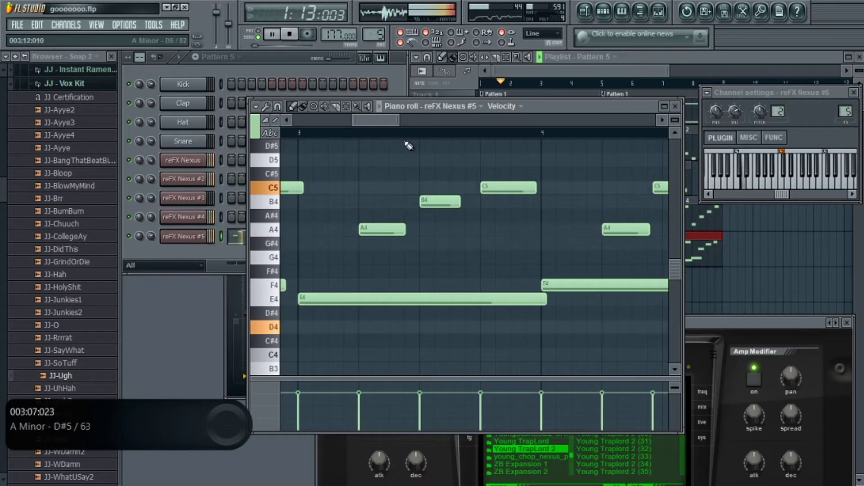
drag(368, 120, 392, 121)
right_click(471, 186)
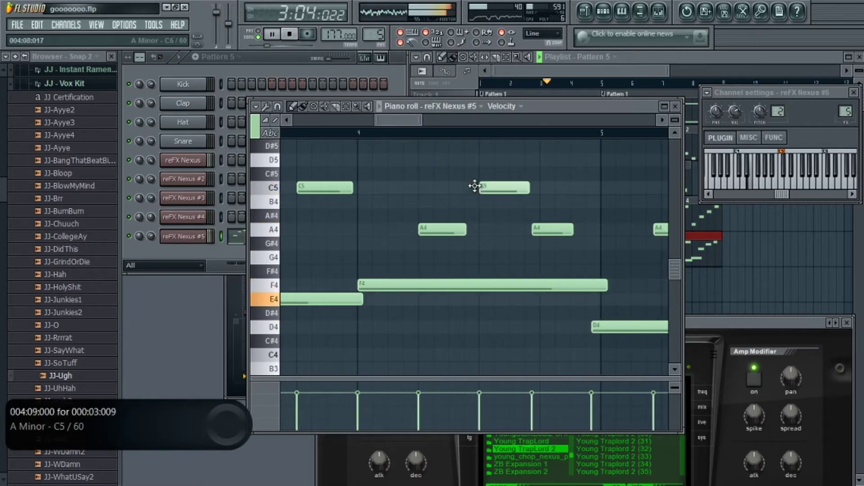
drag(531, 224, 539, 224)
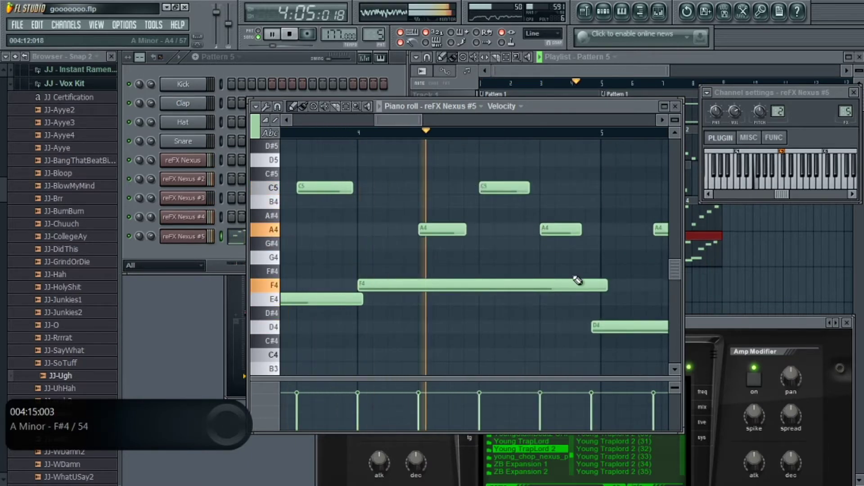
- Align the D4, A4, B4 and C5 notes in bar 5 of the reFX Nexus #5 melody to the grid
click(601, 330)
drag(392, 123, 421, 123)
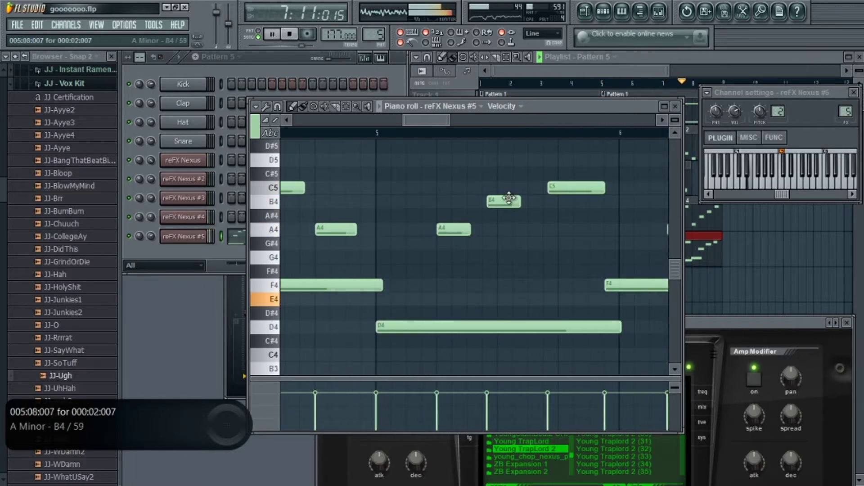
drag(501, 202, 512, 201)
drag(563, 187, 574, 189)
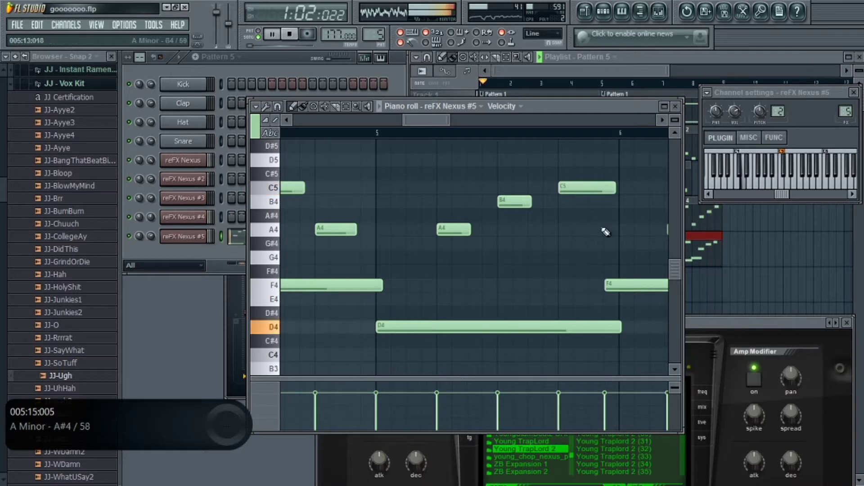
- Align the F4, A4, B4 and C5 notes in bar 6 of the reFX Nexus #5 melody to the grid
drag(620, 286, 634, 285)
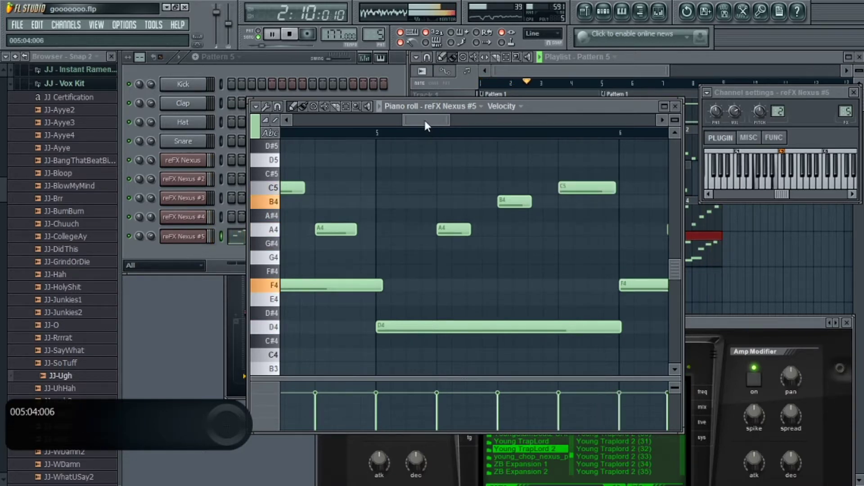
drag(425, 125, 460, 125)
drag(388, 230, 400, 232)
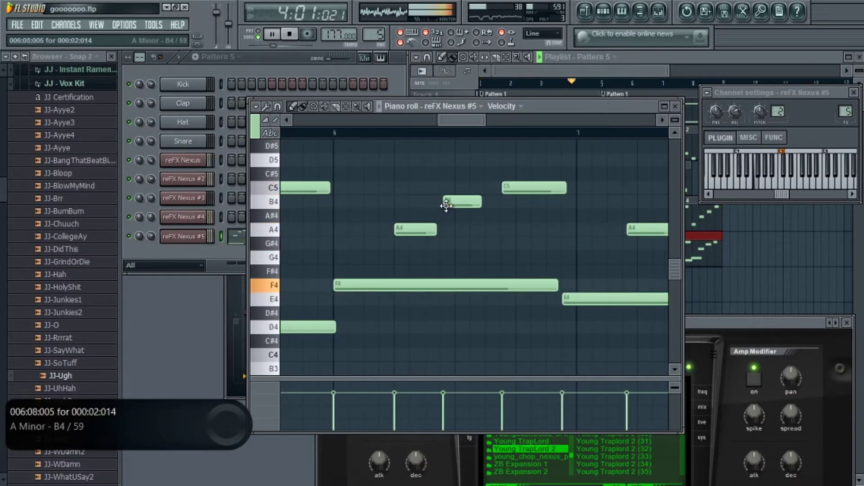
drag(510, 187, 524, 188)
- Align bar 7's E4, A4, B4 and C5 and bar 8's F4 to the grid, and shorten the E4 to end near bar 8
drag(565, 300, 580, 299)
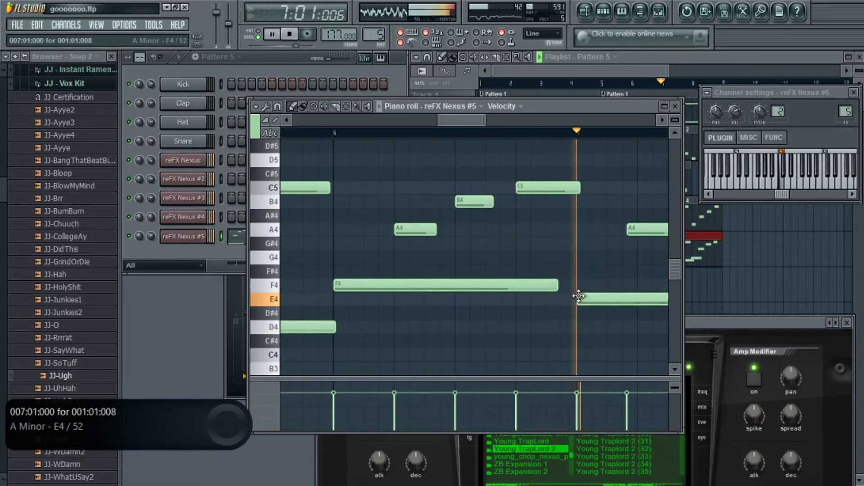
drag(457, 122, 486, 122)
drag(407, 232, 418, 232)
drag(466, 197, 472, 199)
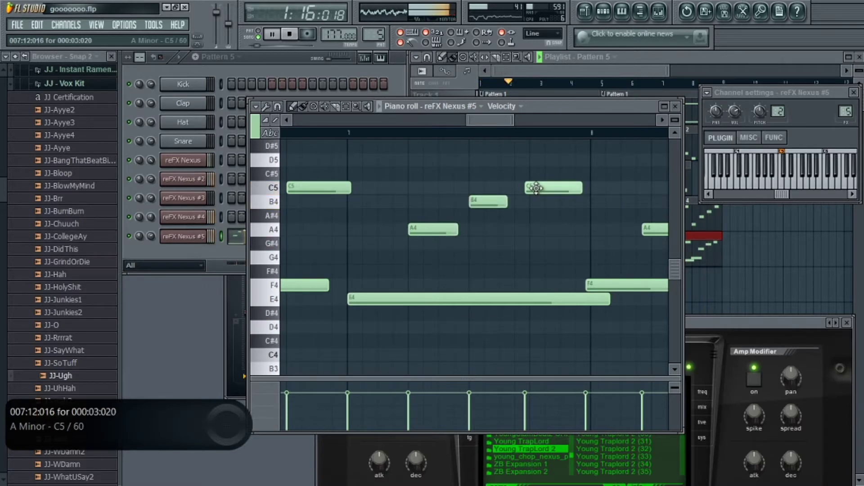
drag(532, 189, 538, 189)
drag(609, 300, 598, 285)
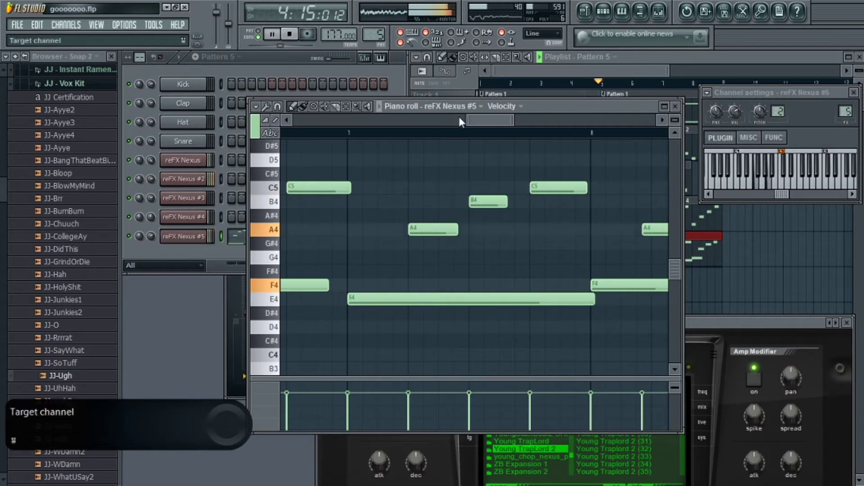
- Align the A4, B4 and C5 notes in bar 8 to the grid, lengthen its F4 to nearly a full bar, and close the Piano roll
drag(400, 233, 410, 232)
drag(419, 285, 562, 303)
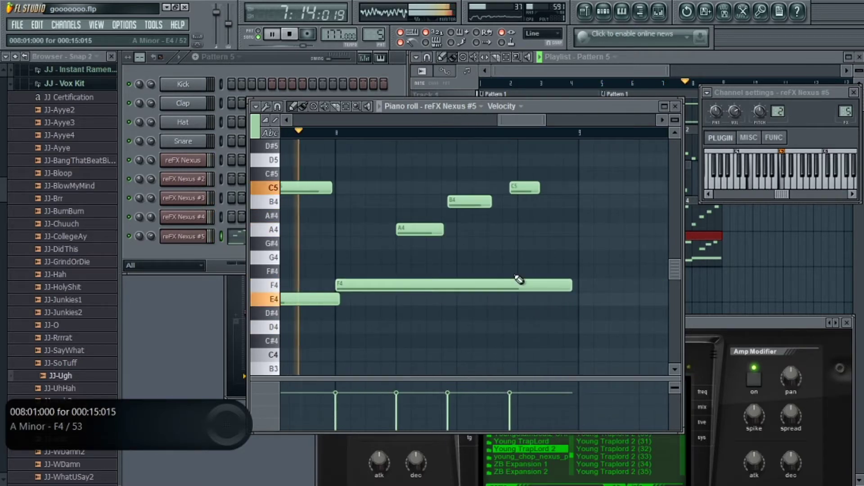
drag(449, 202, 455, 202)
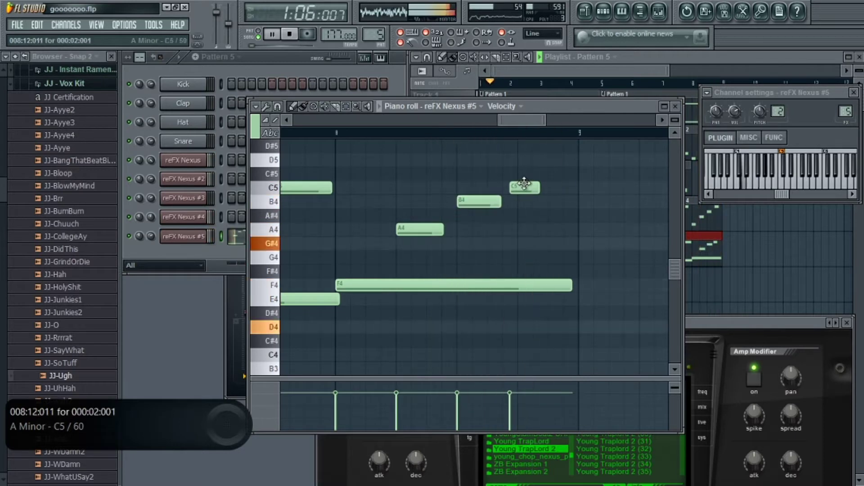
drag(517, 191, 525, 191)
drag(534, 120, 288, 118)
drag(340, 120, 425, 121)
key(Escape)
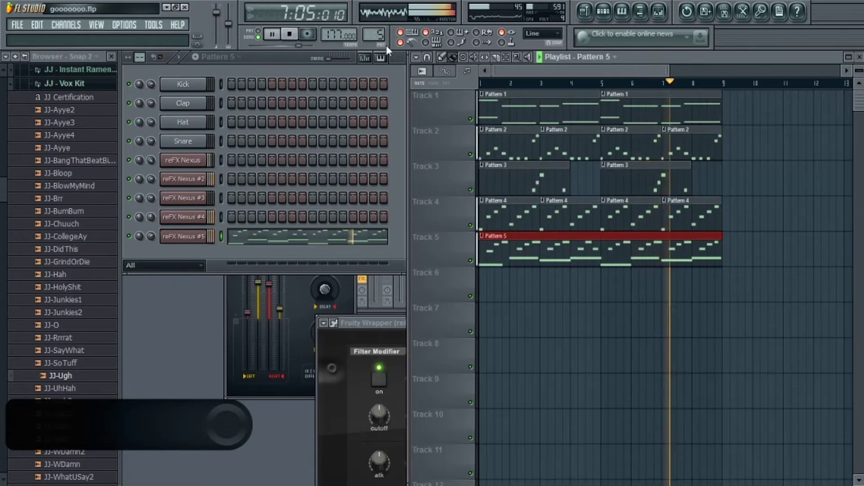
- Place Pattern 6 at bar 1 of Track 6 in the Playlist and lower the reFX Nexus #5 channel volume
drag(373, 34, 374, 31)
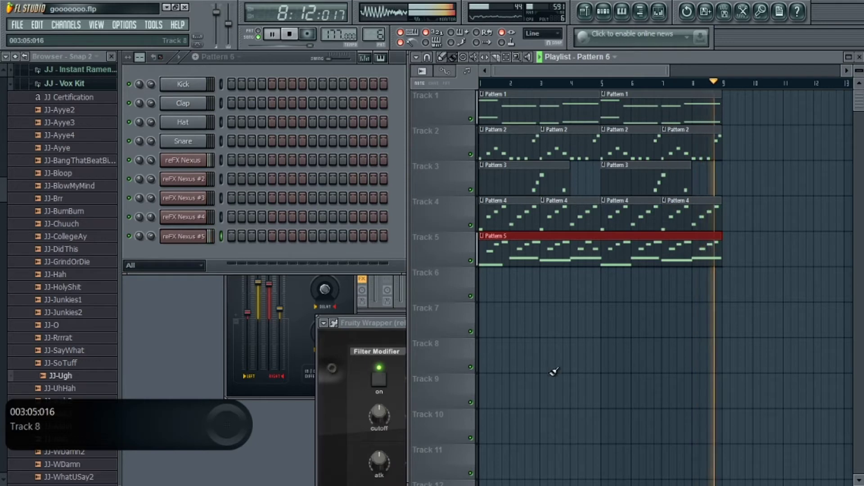
click(478, 284)
mouse_move(151, 236)
mouse_down()
mouse_move(151, 256)
mouse_move(151, 249)
mouse_up()
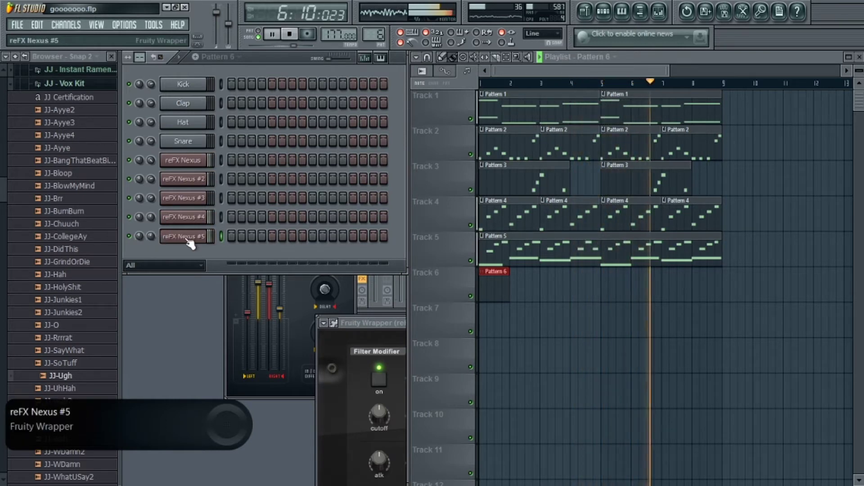
- Look through the JJ - Vox Kit and the Grind or Die (SSO) Kit 2 chants for a suitable sample
click(62, 176)
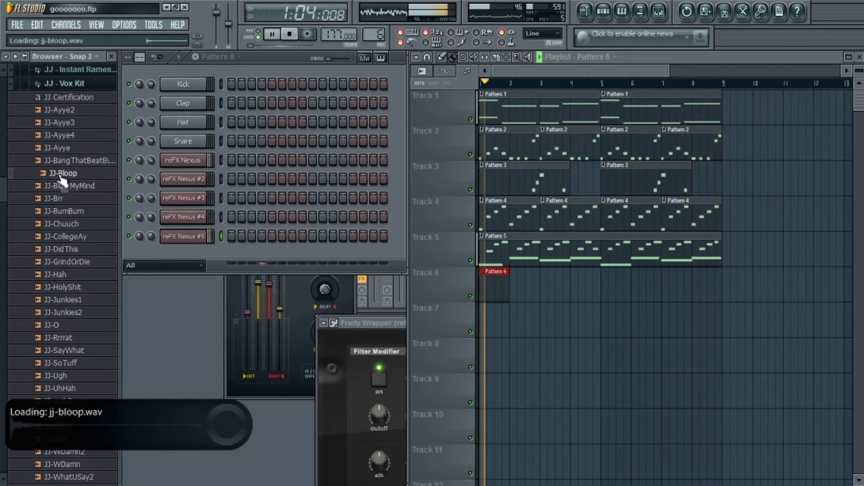
click(59, 84)
scroll(6, 188, up, 5)
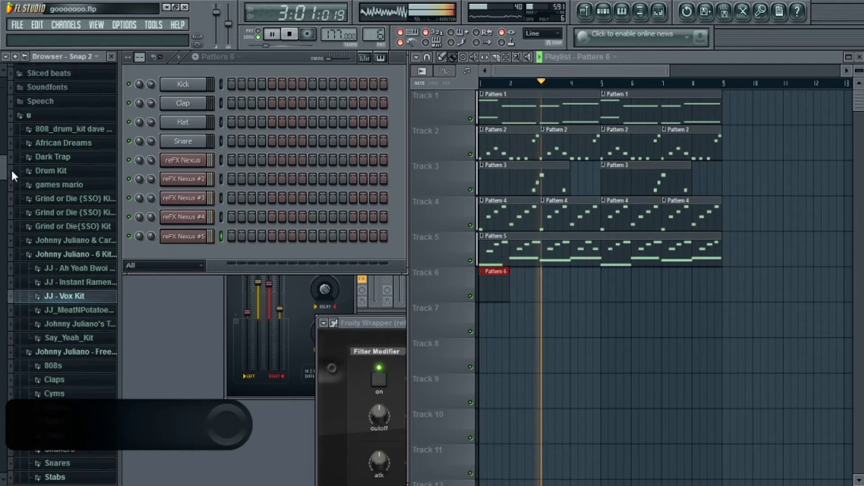
click(54, 214)
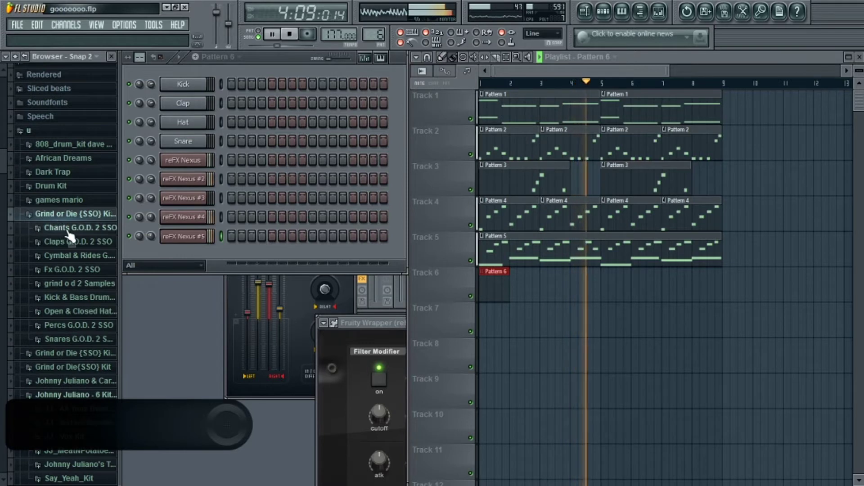
click(57, 228)
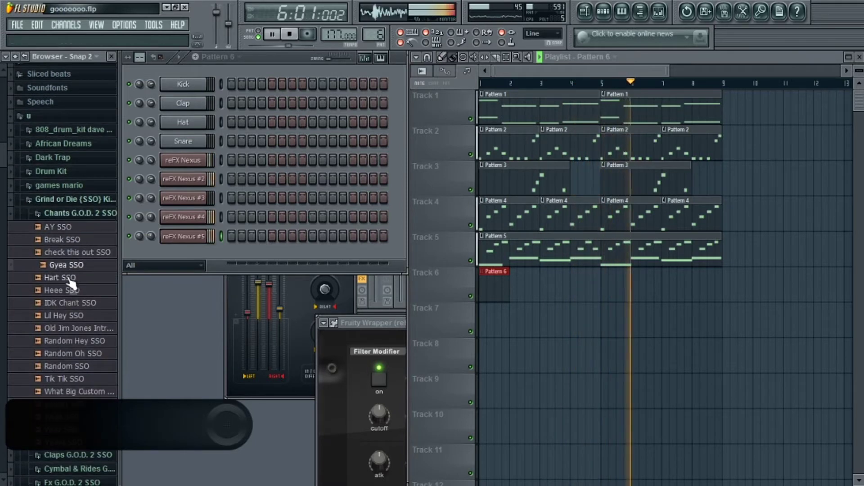
click(69, 212)
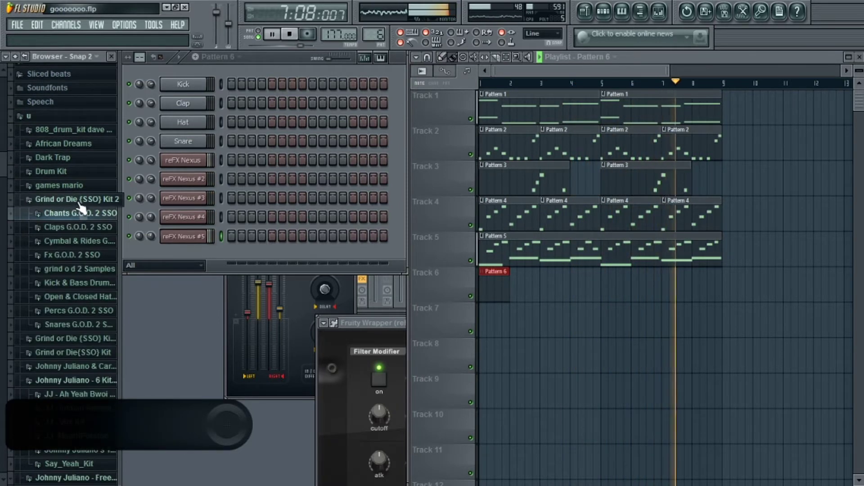
click(80, 200)
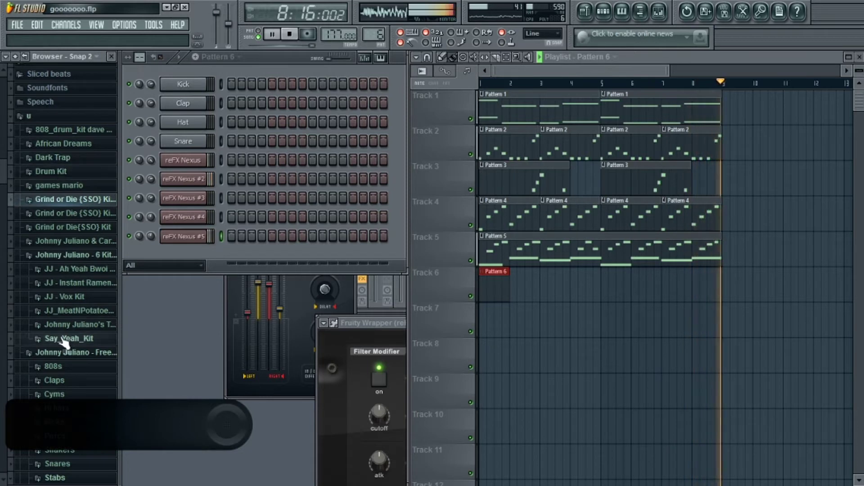
click(90, 255)
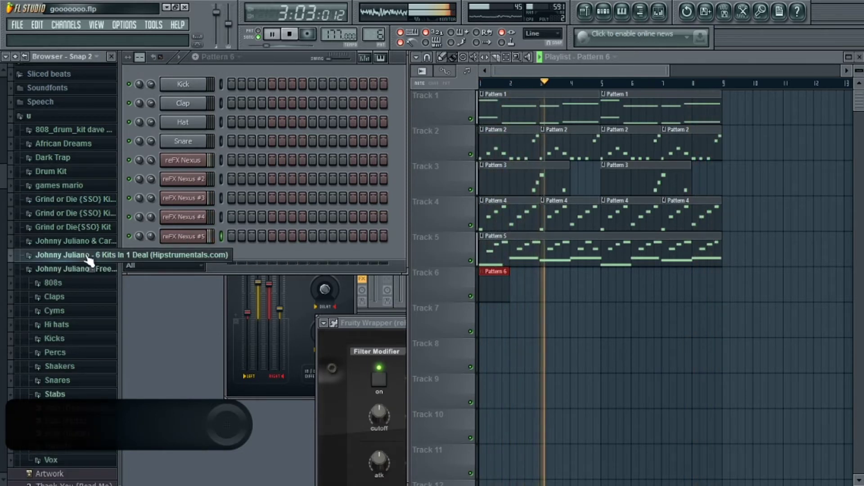
- Audition the 808 (Drained) and 808 (Drones) samples from the 808s folder and raise the master volume
click(69, 284)
click(77, 323)
click(73, 309)
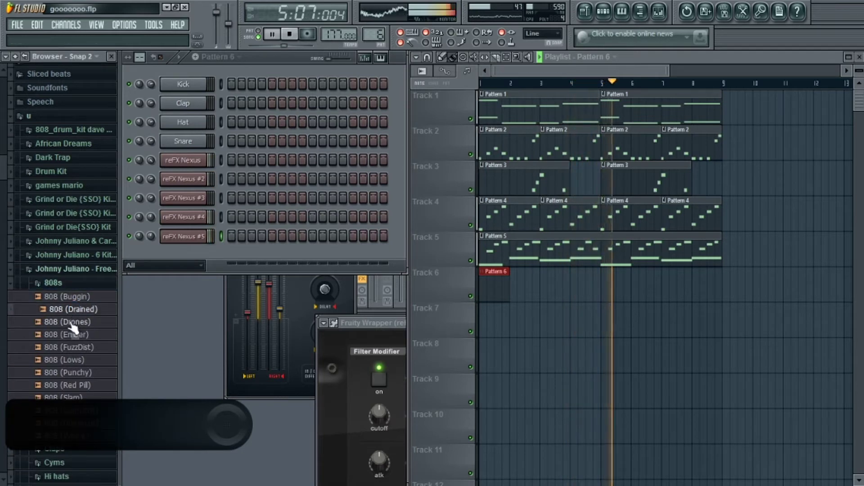
click(70, 322)
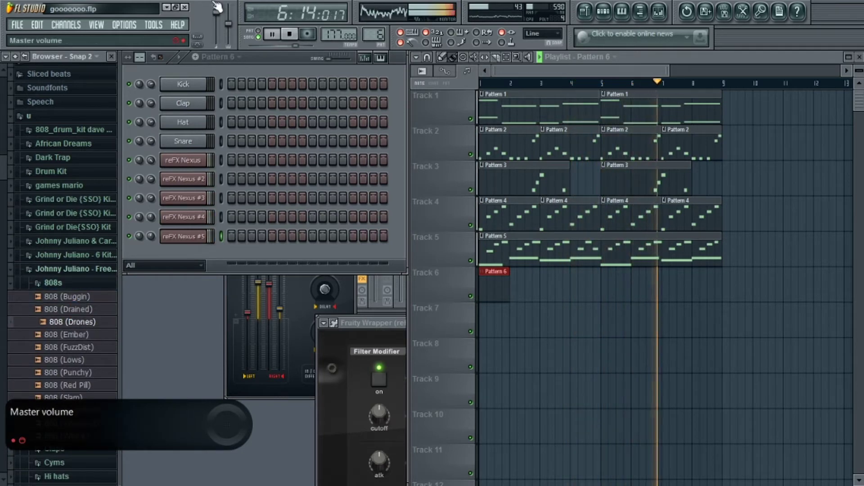
drag(216, 12, 216, 5)
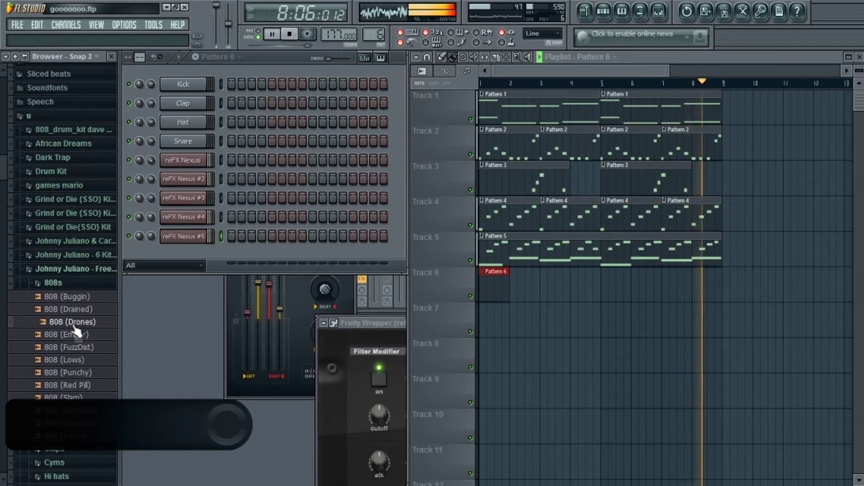
- Audition the FuzzDist, Lows, Punchy, Red Pill and Buggin 808s, and add 808 (Drained) as a new channel below reFX Nexus #5
click(72, 347)
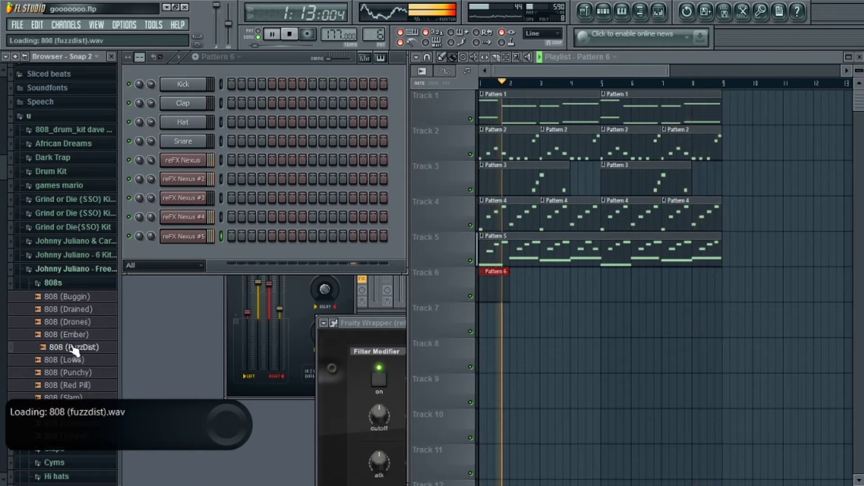
click(72, 359)
click(71, 373)
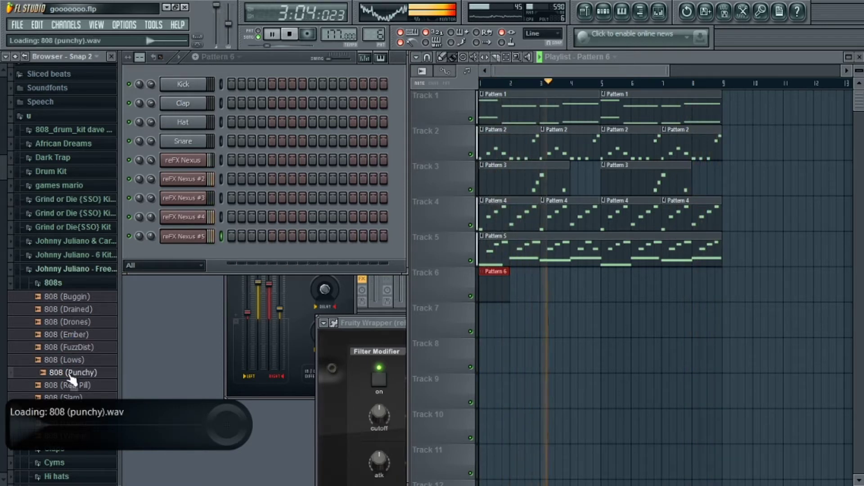
click(73, 385)
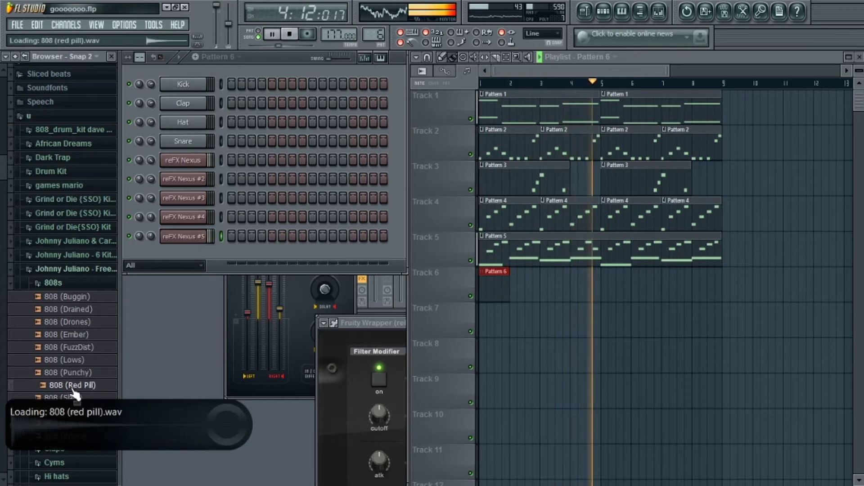
click(65, 297)
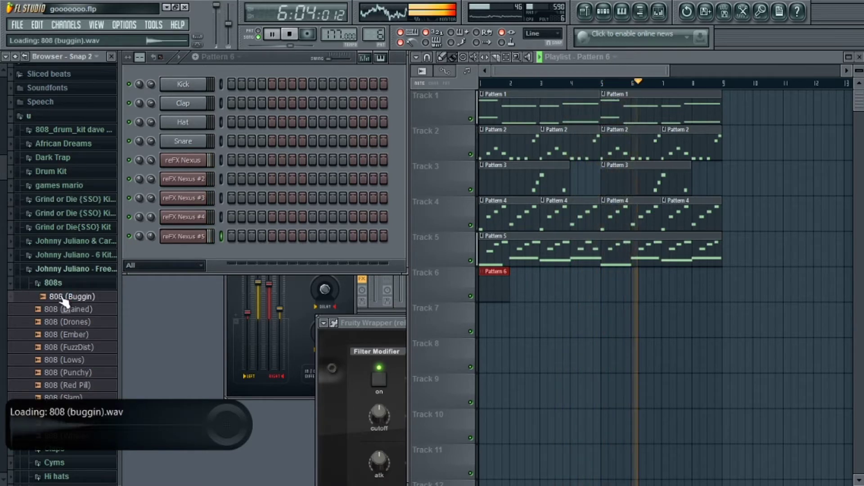
click(68, 310)
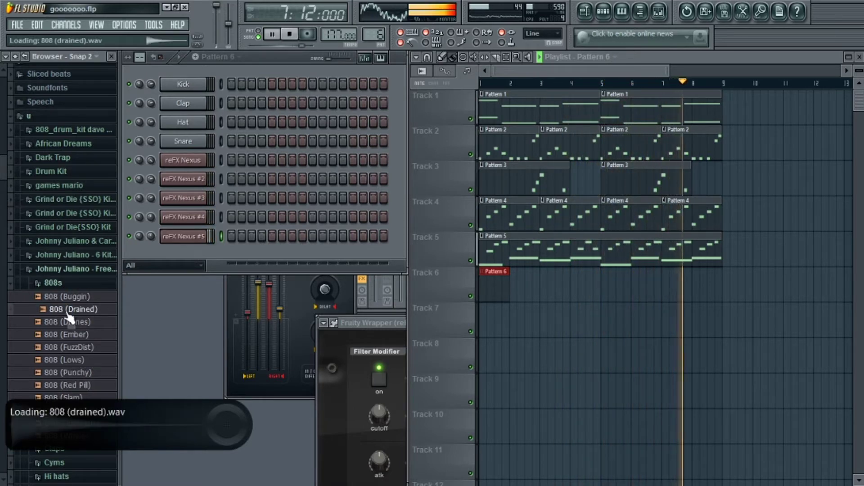
drag(70, 317, 180, 255)
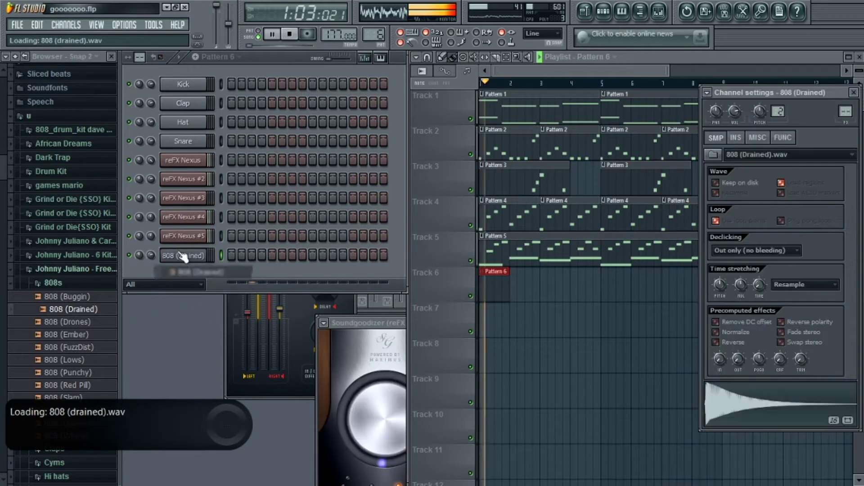
- Enable Use loop points for the 808 (Drained) sample and adjust its crossfade amount while testing notes
click(716, 221)
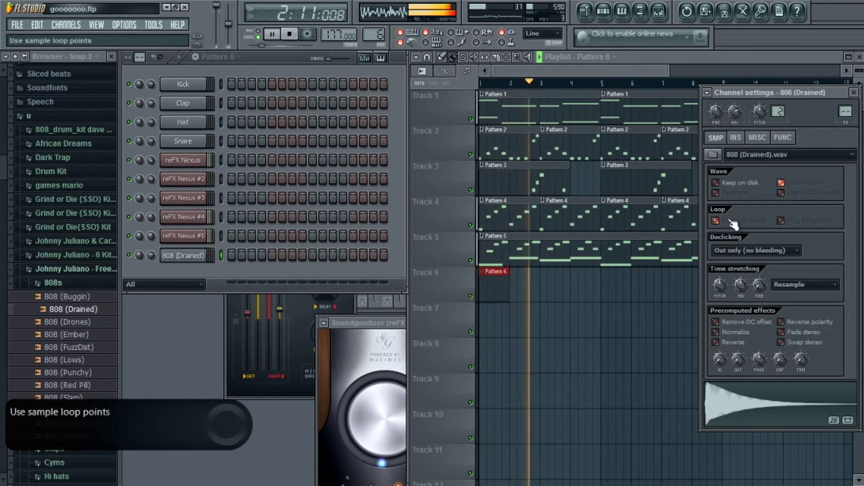
click(293, 37)
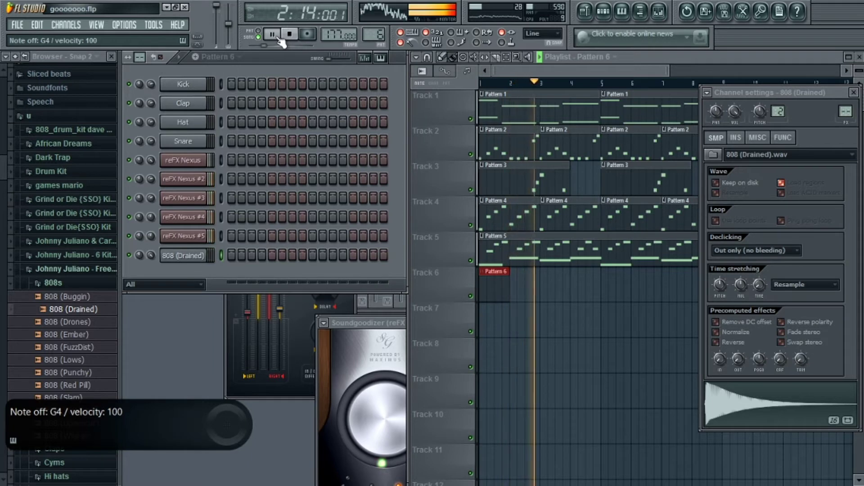
mouse_move(783, 358)
mouse_down()
mouse_move(784, 349)
mouse_move(784, 357)
mouse_up()
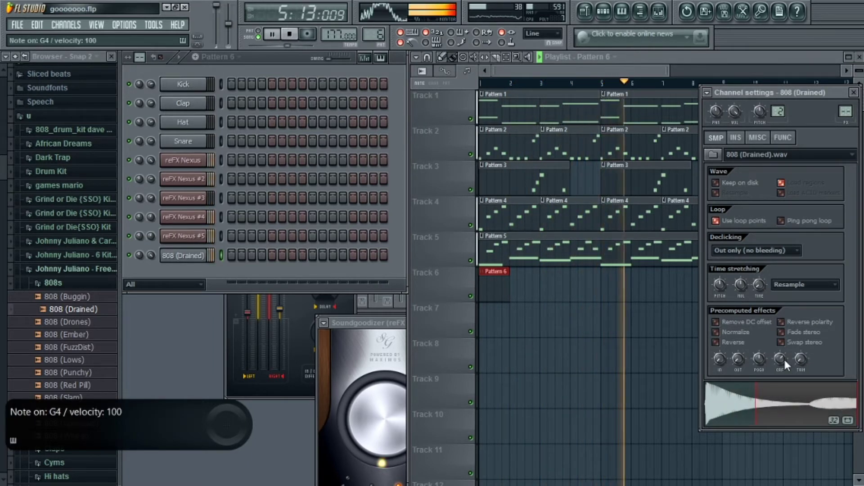
drag(784, 357, 784, 348)
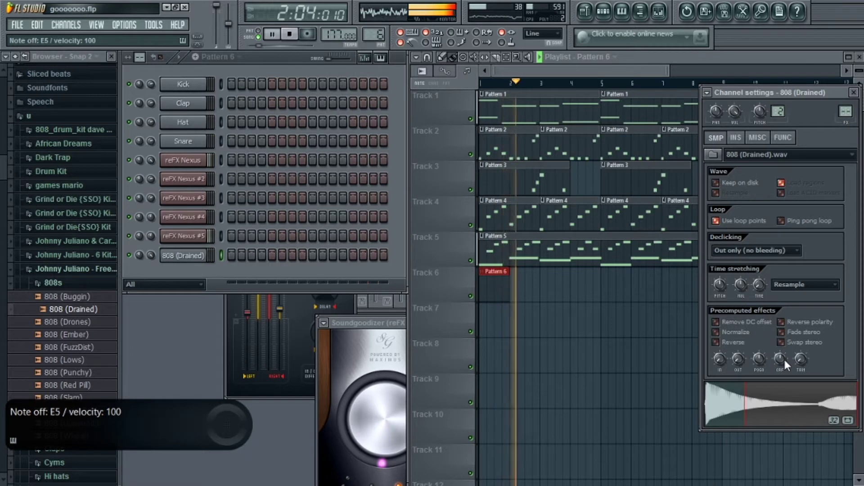
drag(784, 357, 784, 367)
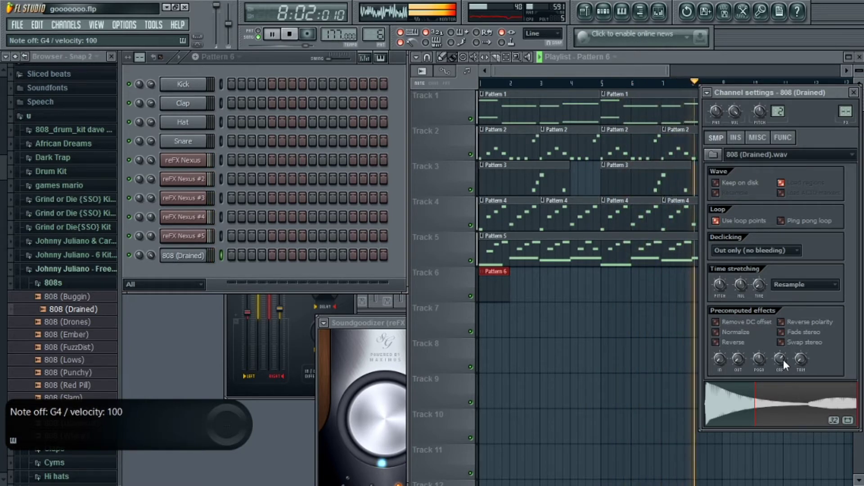
- Stop playback, replace the Clap channel's sample with Clp (LightClean) from the Claps folder, and add a hit on step 9 of Pattern 6
click(68, 284)
click(68, 286)
key(space)
click(69, 286)
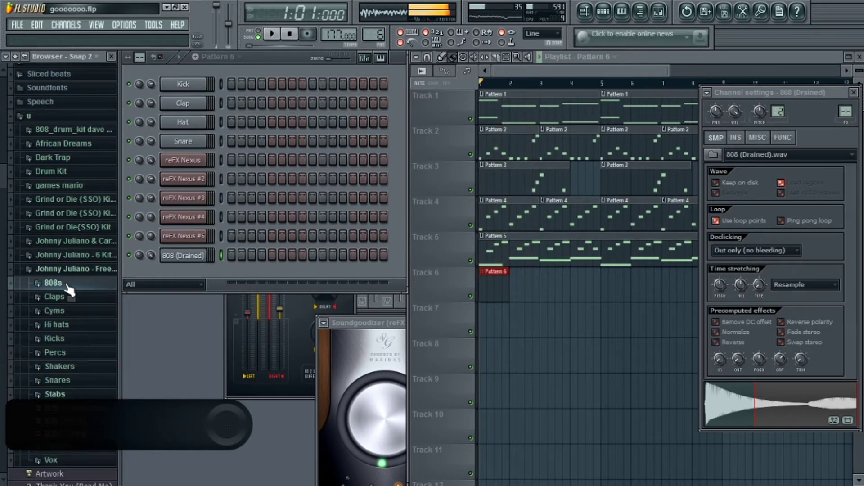
click(68, 298)
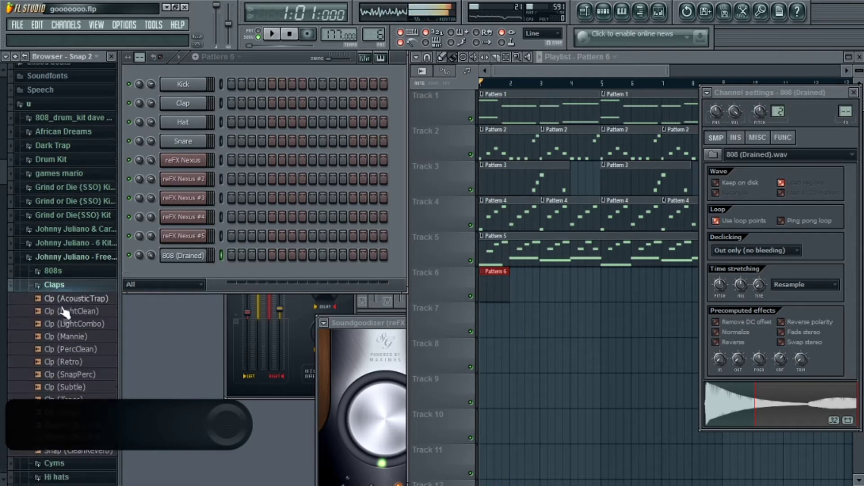
click(56, 316)
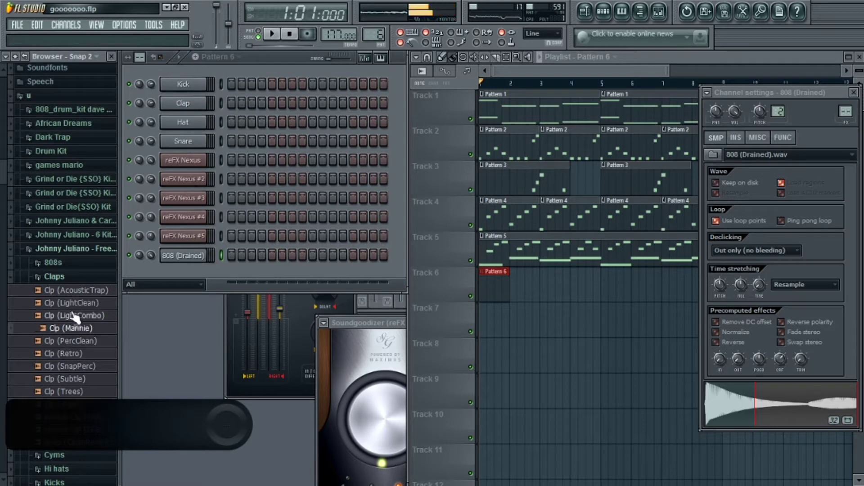
drag(169, 79, 179, 101)
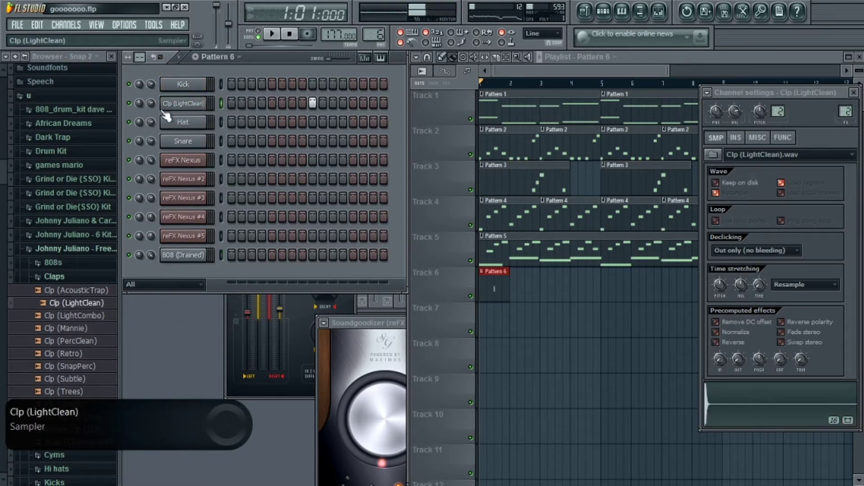
- Start playback, repeat Pattern 6 along Track 6 through bar 8, and mute Track 5 in the Playlist
key(space)
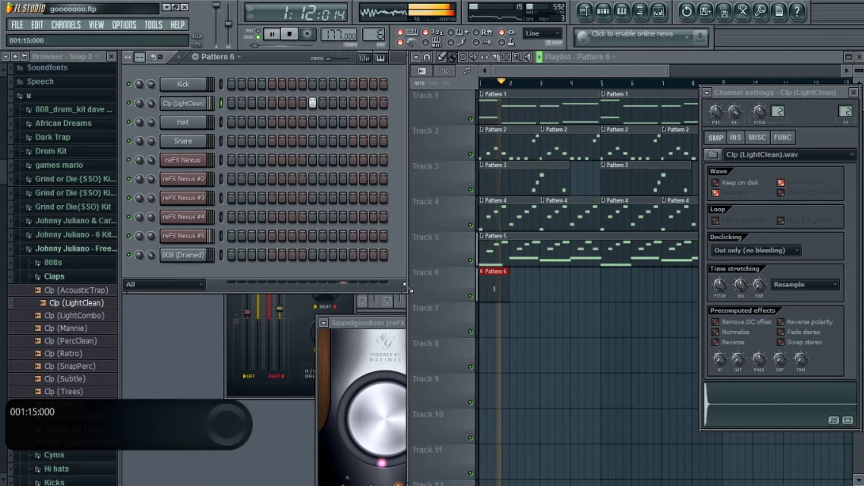
drag(514, 285, 700, 286)
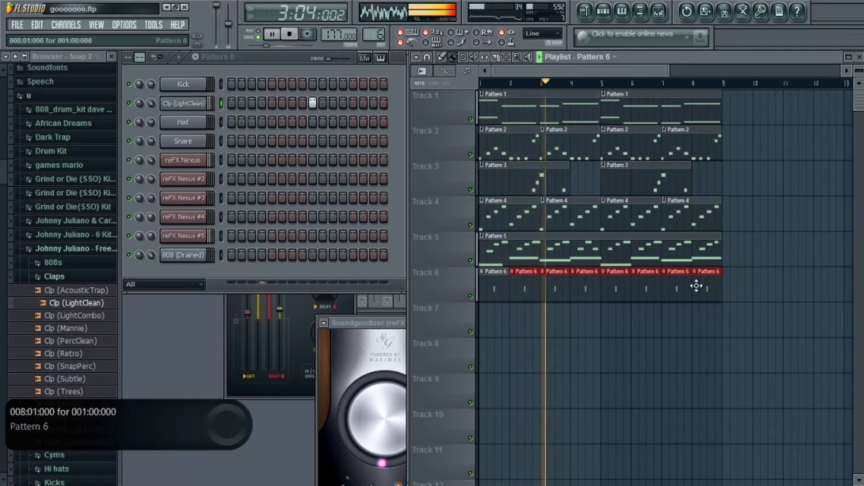
click(470, 260)
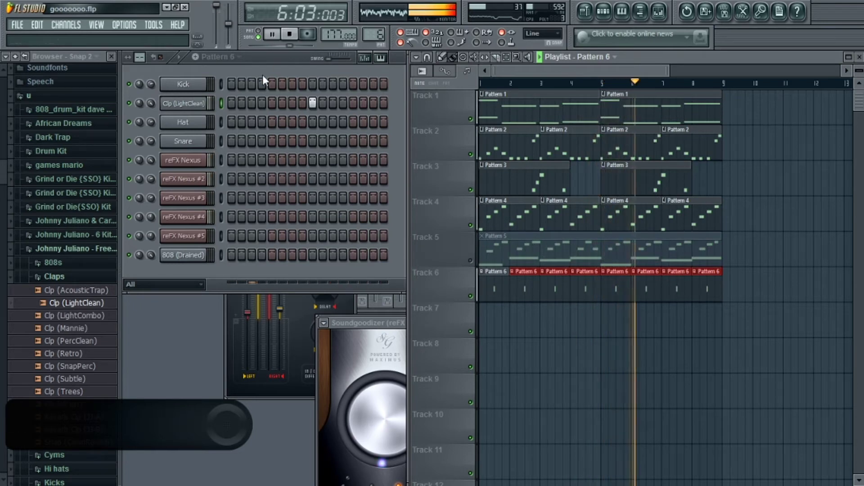
- Raise the velocity of the Clp (LightClean) hit on step 9 of Pattern 6 to nearly full
click(364, 57)
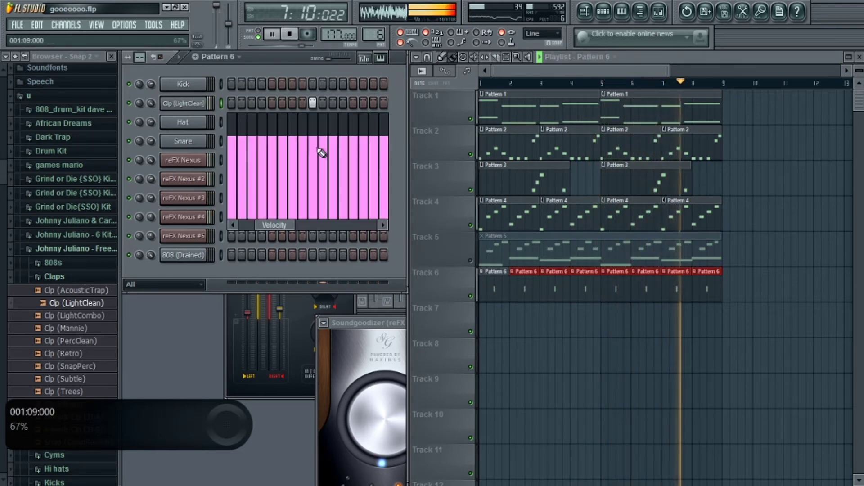
drag(316, 142, 315, 97)
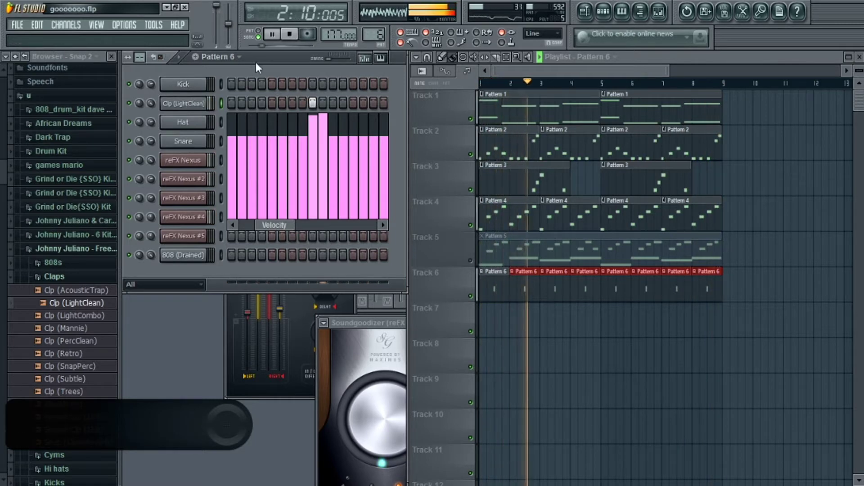
- Audition samples in the Hi hats folder and add Hihat (Cookies) as a new channel below 808 (Drained)
click(71, 277)
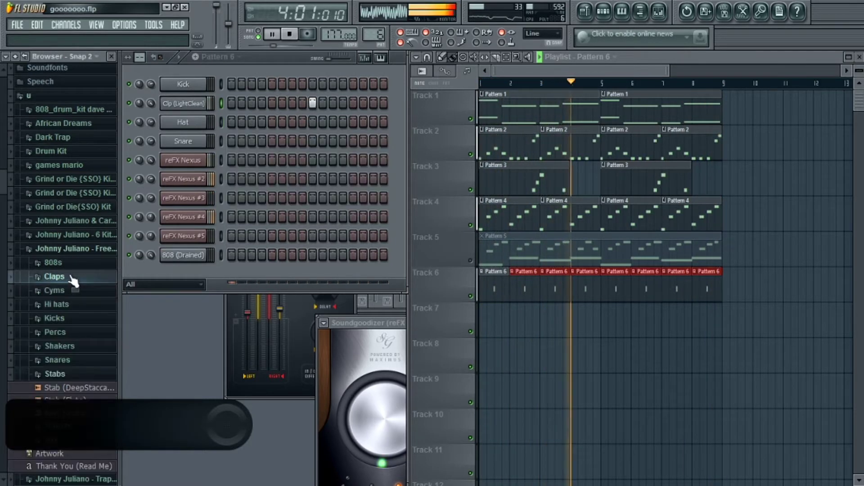
click(57, 304)
click(66, 318)
click(67, 341)
drag(68, 315, 162, 274)
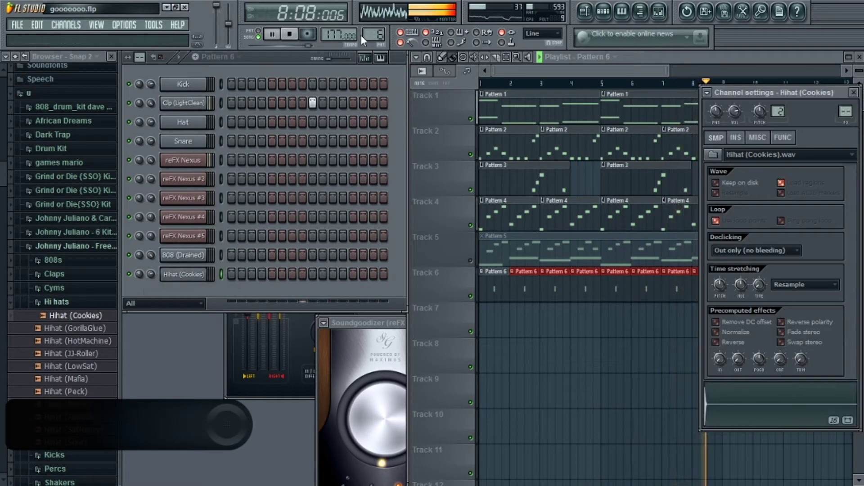
- Place Pattern 7 across bars 1–8 of Track 7 and fill Hihat (Cookies) every 2 steps, with extra hits on steps 6 and 14
mouse_move(490, 322)
mouse_down()
mouse_move(681, 324)
mouse_move(613, 320)
mouse_up()
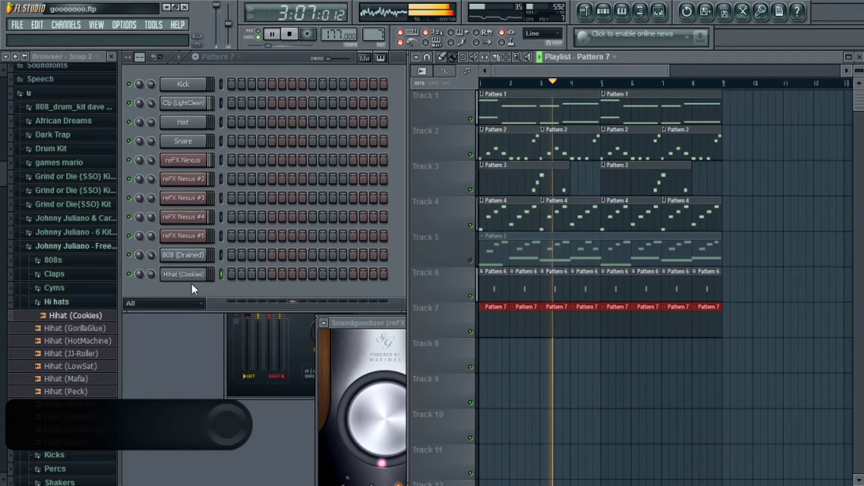
right_click(172, 271)
click(253, 358)
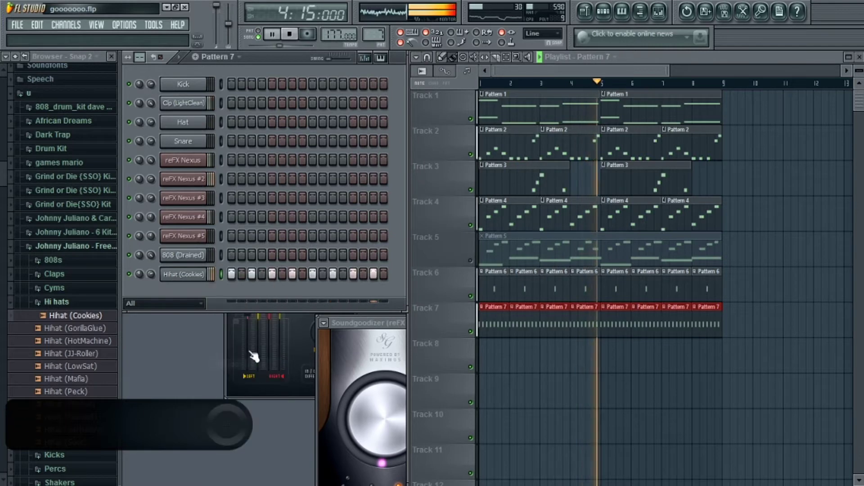
click(282, 274)
click(362, 274)
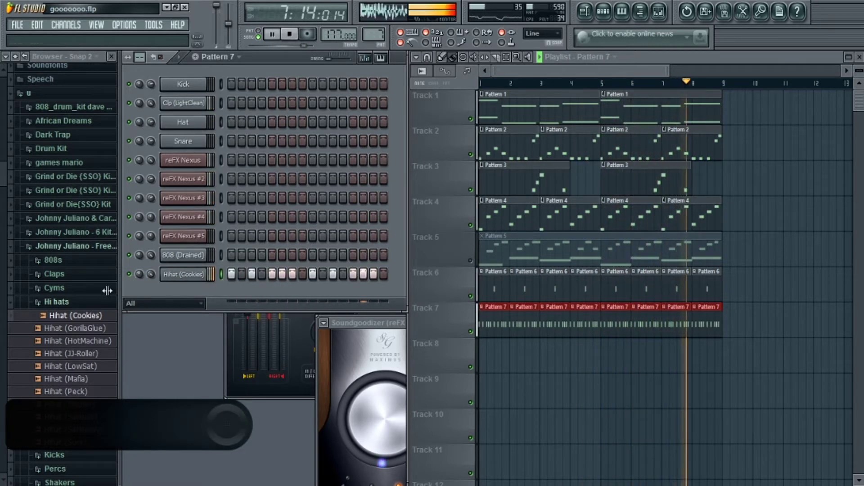
- Audition the JJ-Roller, LowSat and Peck hi-hats, and add Hihat (Pitcher) as a new channel below Hihat (Cookies)
click(72, 353)
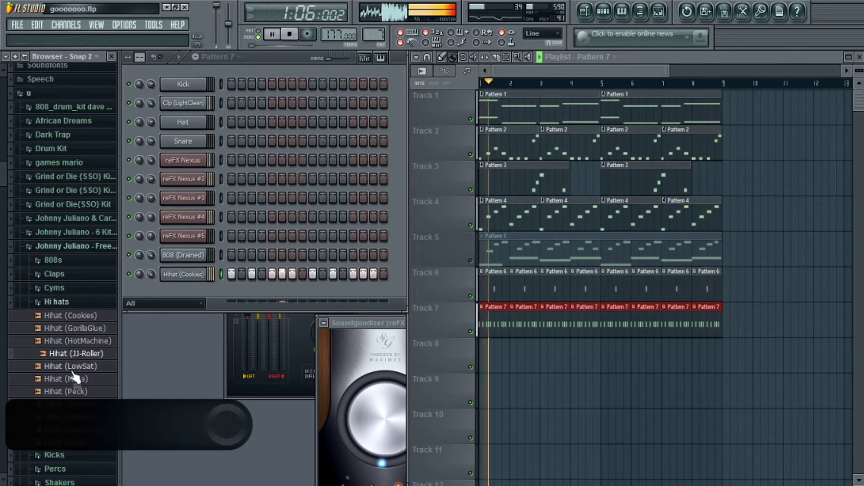
click(74, 366)
click(73, 391)
drag(74, 404, 172, 291)
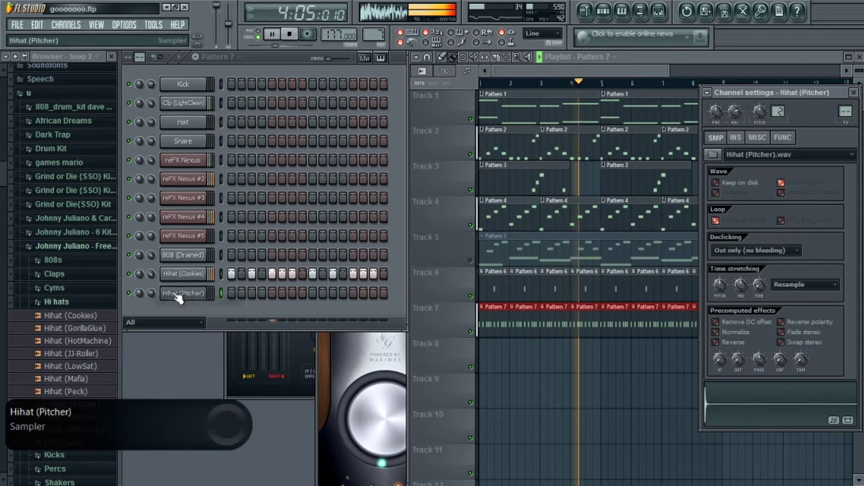
- Place Pattern 8 across bars 1–8 of Track 8 and fill its Hihat (Pitcher) channel every 4 steps
scroll(372, 33, up, 1)
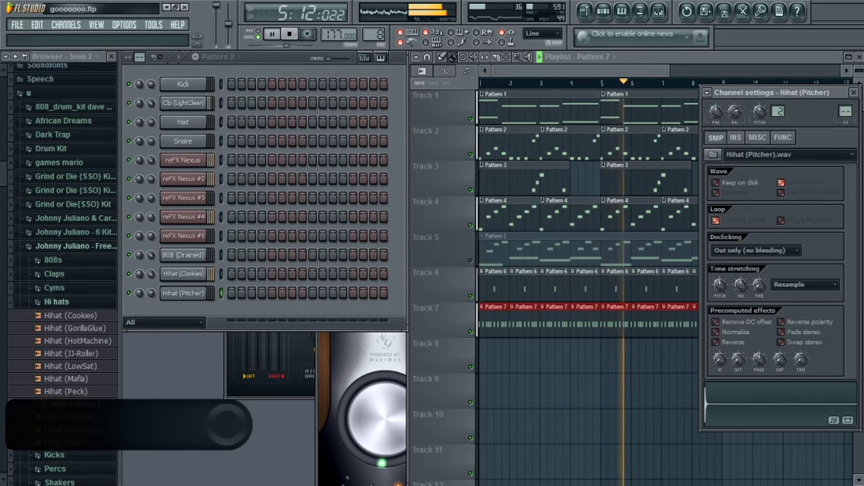
mouse_move(478, 360)
mouse_down()
mouse_move(499, 351)
mouse_move(718, 346)
mouse_up()
right_click(182, 292)
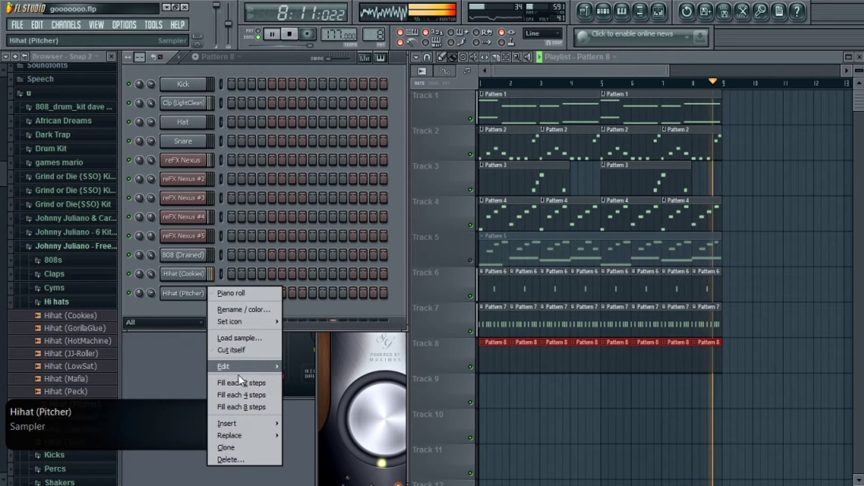
click(243, 394)
- Add Hihat (Pitcher) hits on steps 3, 4, 10, 11, 15 and 16 of Pattern 8, and lower the channel's volume
click(251, 293)
click(262, 293)
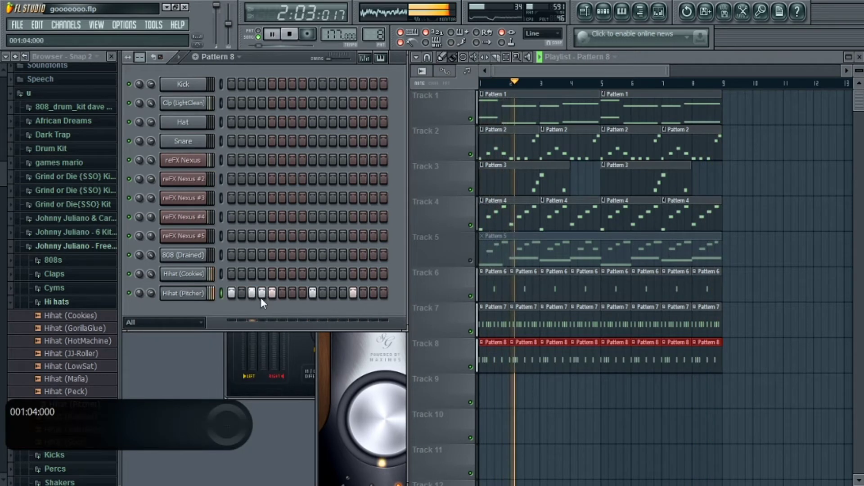
click(323, 292)
click(333, 293)
click(373, 293)
click(383, 293)
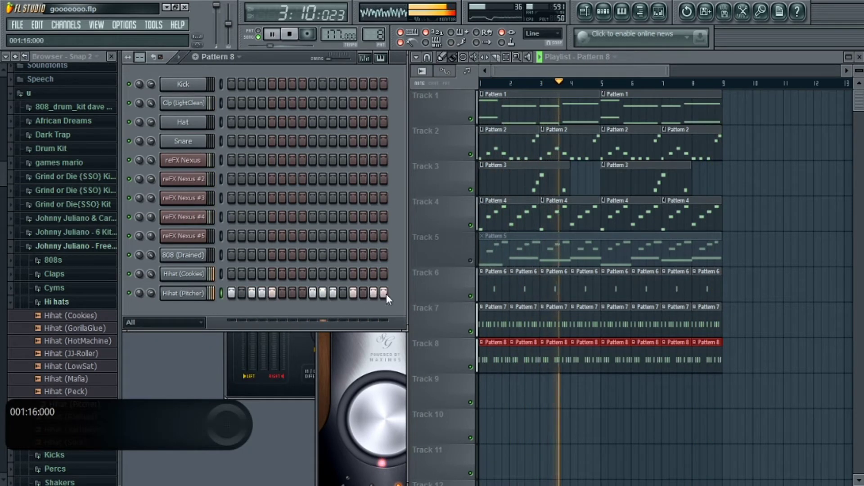
drag(152, 292, 152, 300)
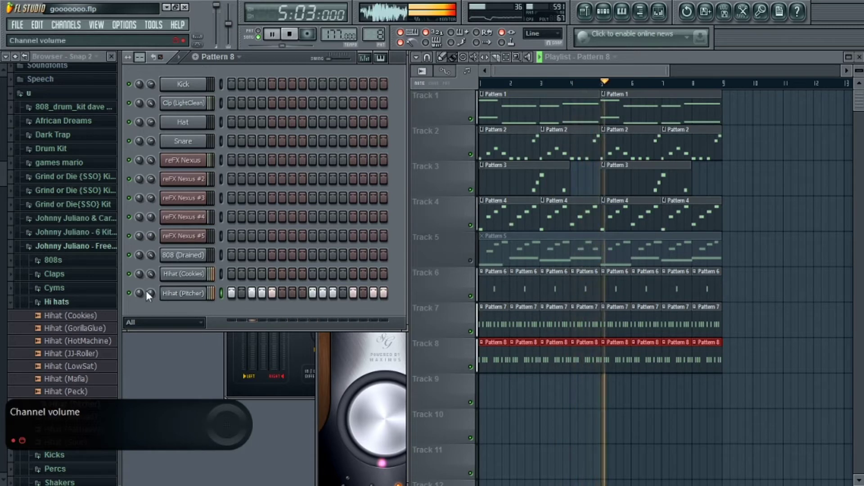
- Audition Kick (CleanPunch) from the Kicks folder and add it as a new channel below Hihat (Pitcher)
click(59, 302)
click(68, 316)
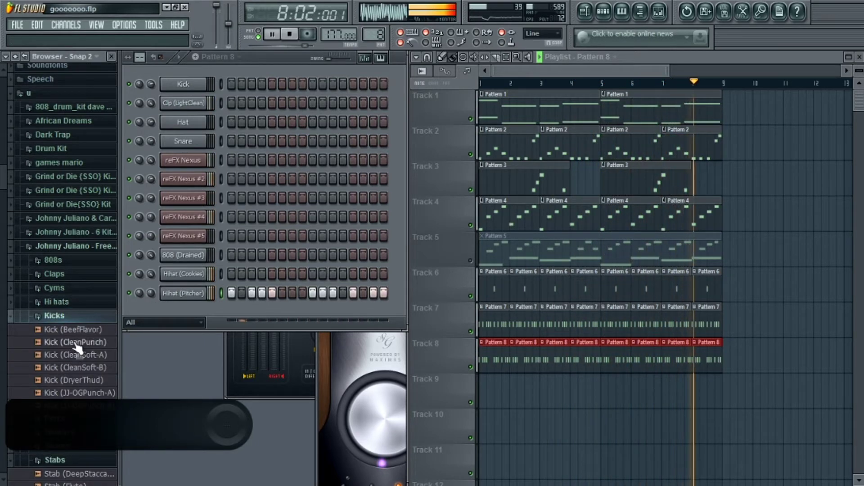
click(77, 343)
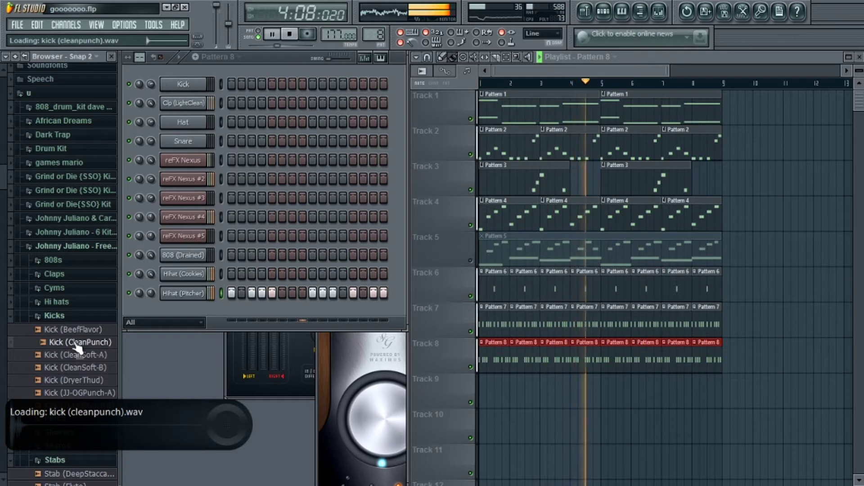
drag(77, 347, 180, 313)
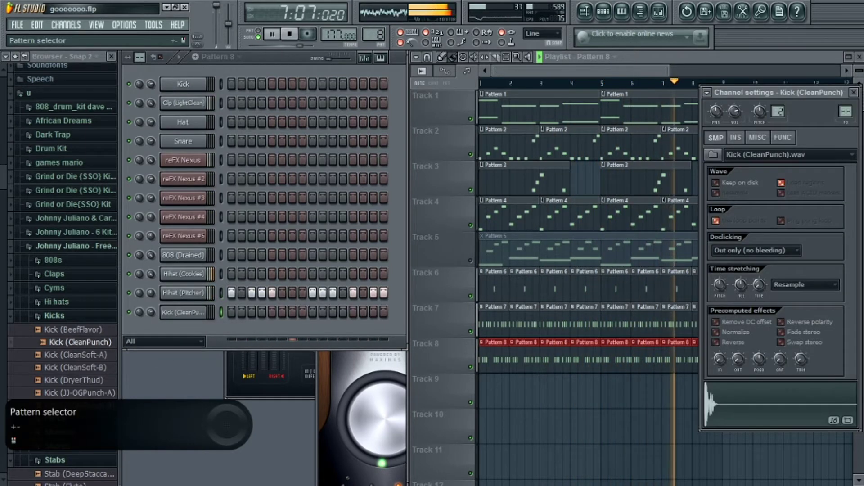
- Record a four-bar Kick (CleanPunch) part into Pattern 9 on Track 9, and repeat the clip at bar 5
scroll(373, 34, up, 1)
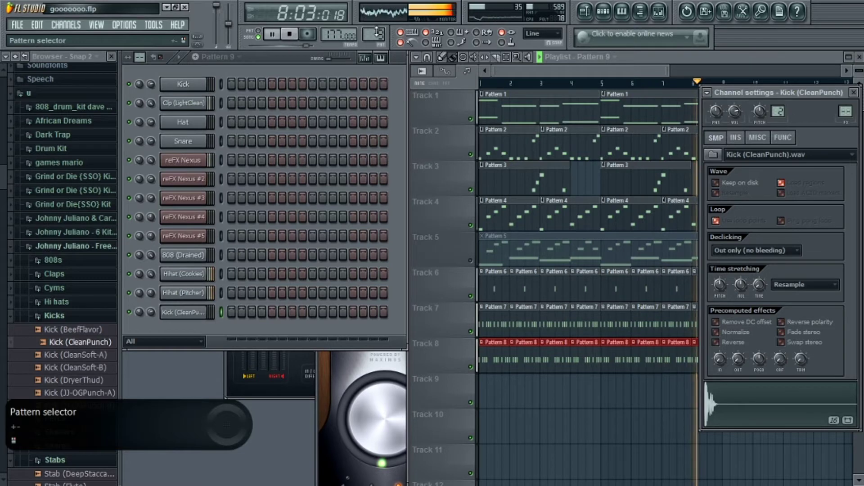
click(488, 392)
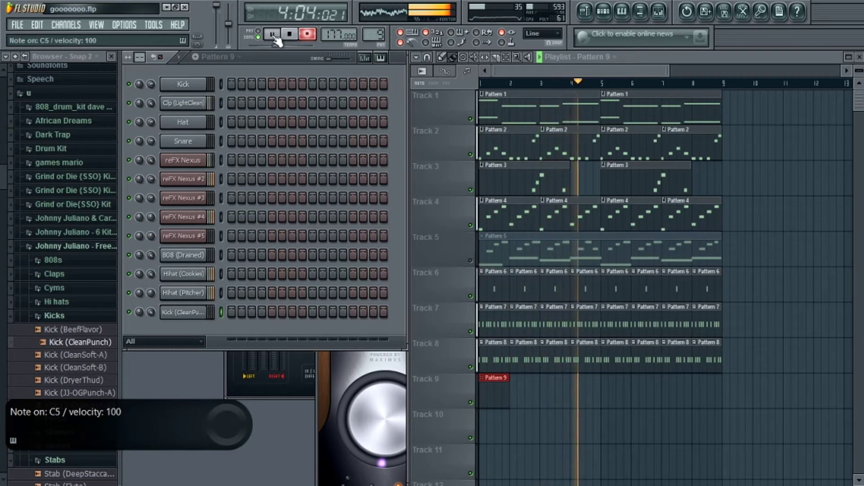
key(space)
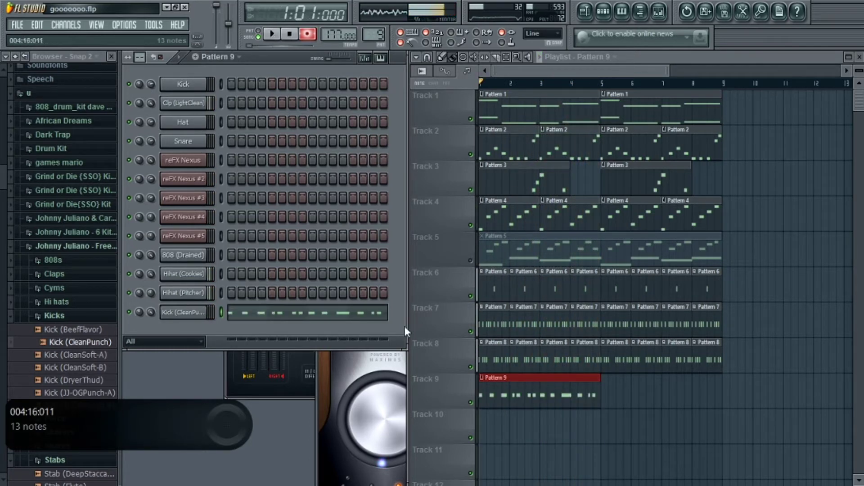
click(608, 395)
- Open Pattern 9's kick notes in the Piano roll and align the off-grid C5 notes in bar 1 and early bar 2
double_click(546, 402)
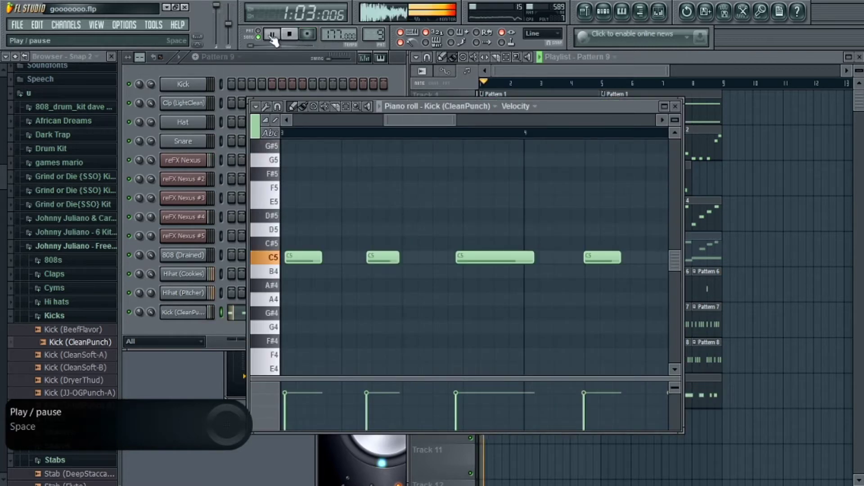
drag(394, 111, 227, 107)
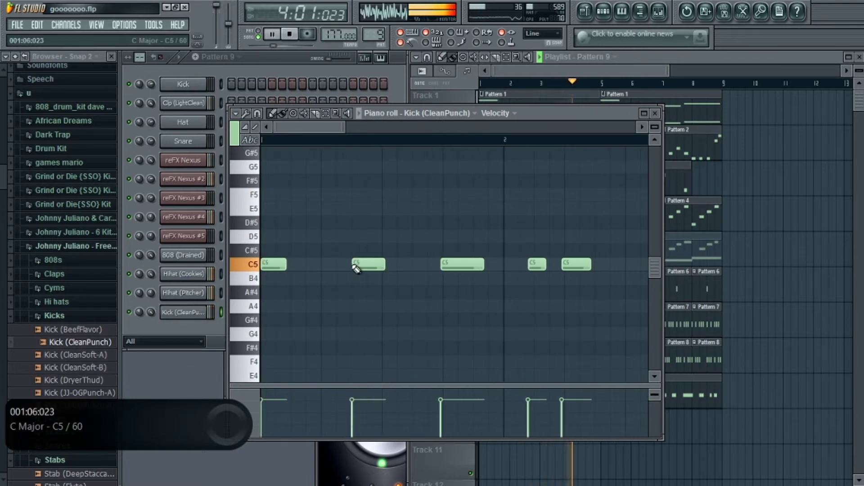
right_click(533, 270)
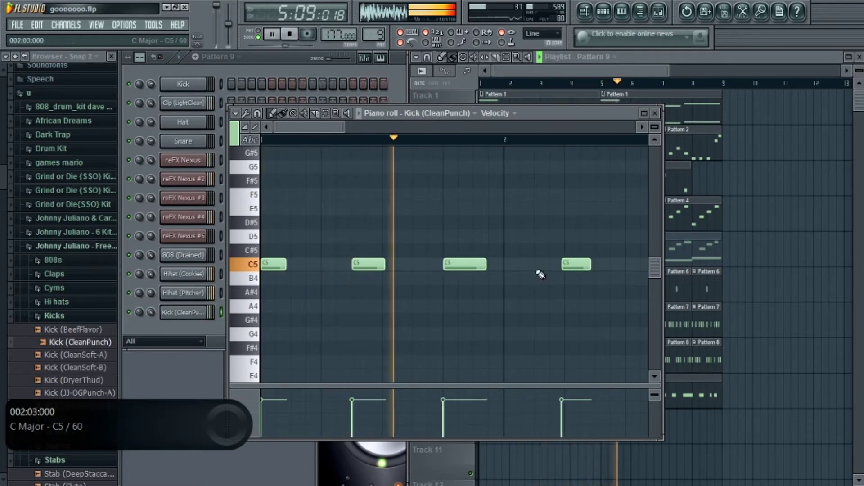
click(536, 270)
click(567, 265)
right_click(568, 265)
click(567, 264)
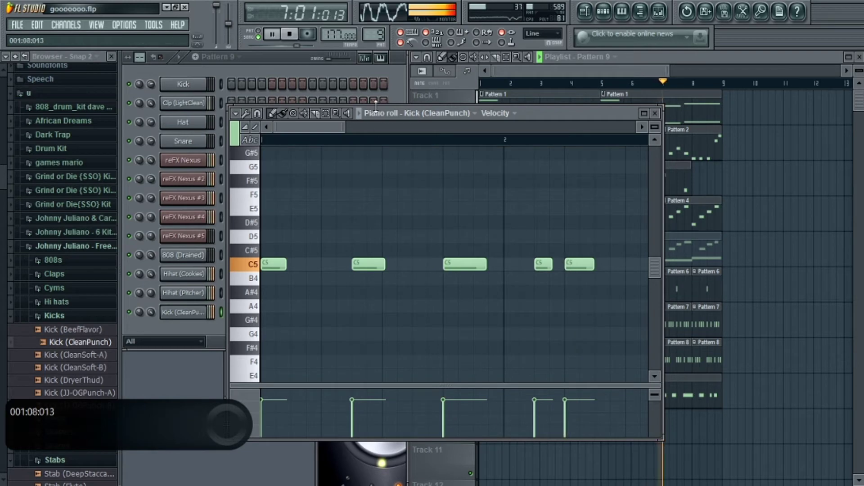
- Reposition the off-grid C5 kick notes from late bar 2 through bar 4 onto the grid
drag(350, 128, 437, 128)
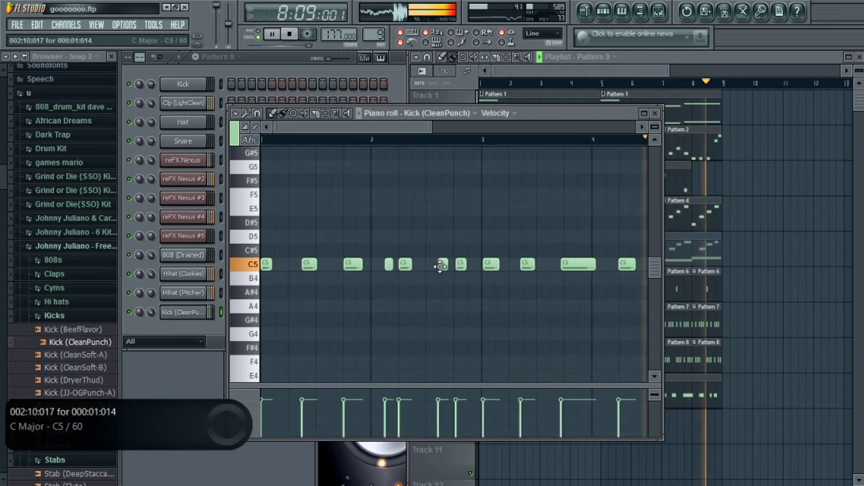
click(444, 266)
right_click(490, 267)
click(488, 268)
right_click(527, 266)
click(528, 266)
right_click(568, 266)
click(567, 266)
- Move the last kick note to start at 4:13:000 and close the Piano roll
drag(347, 127, 388, 130)
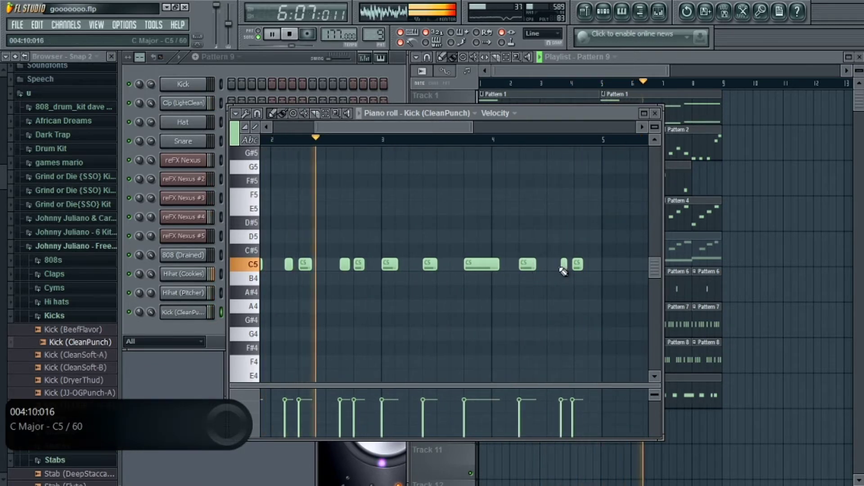
double_click(576, 267)
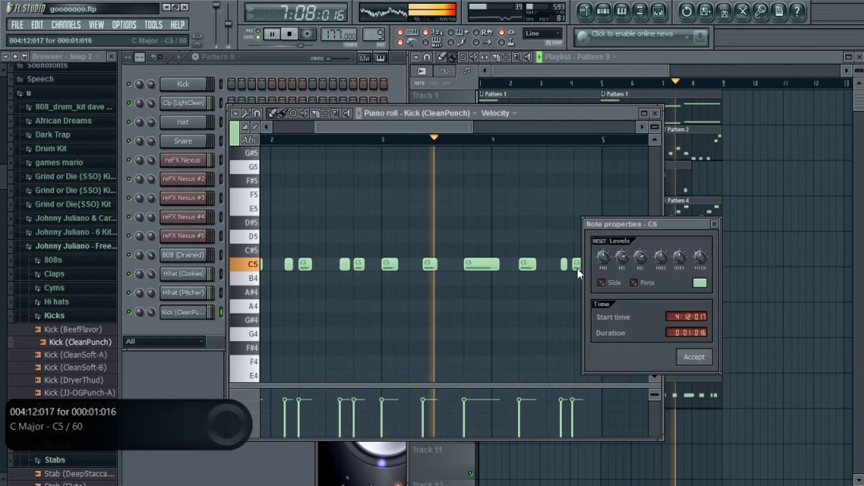
click(694, 357)
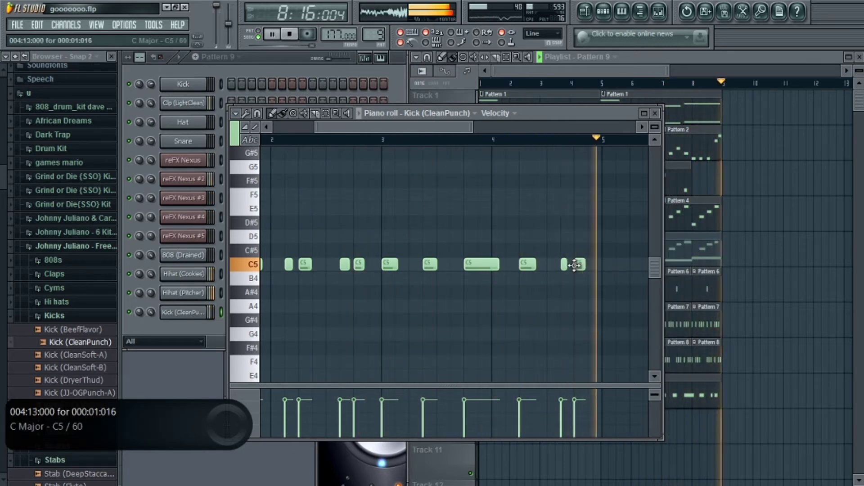
click(644, 113)
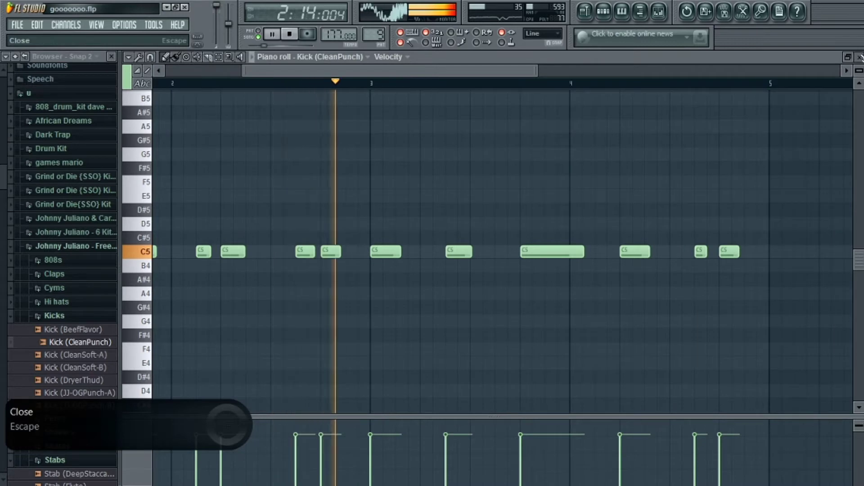
click(858, 57)
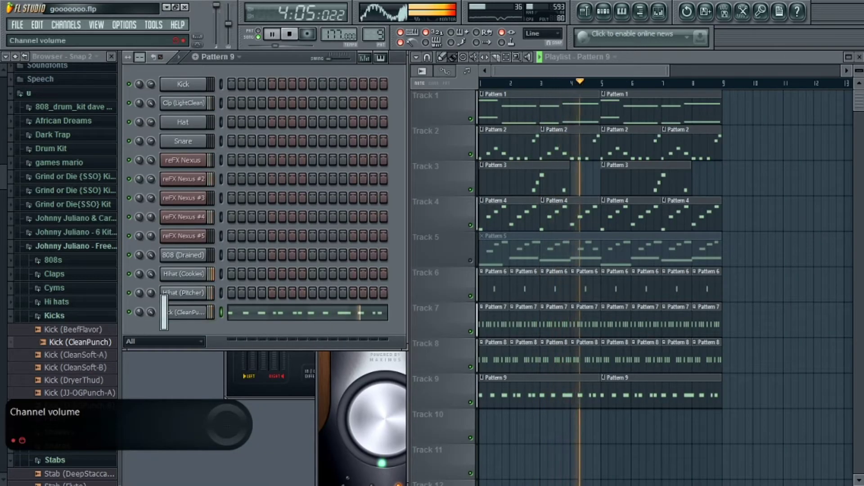
- Audition the Dropper, LaserPistol, Lazers and Lazers-2 samples in the kit's Percs folder
click(45, 318)
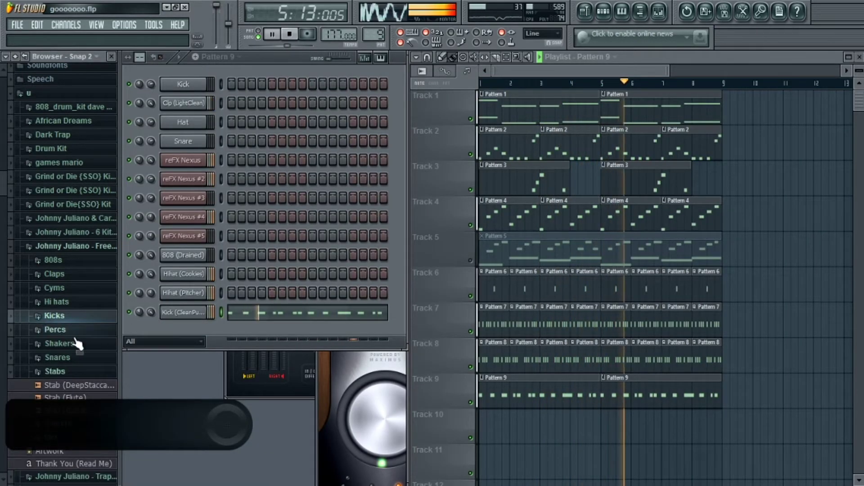
click(55, 329)
click(48, 354)
click(58, 366)
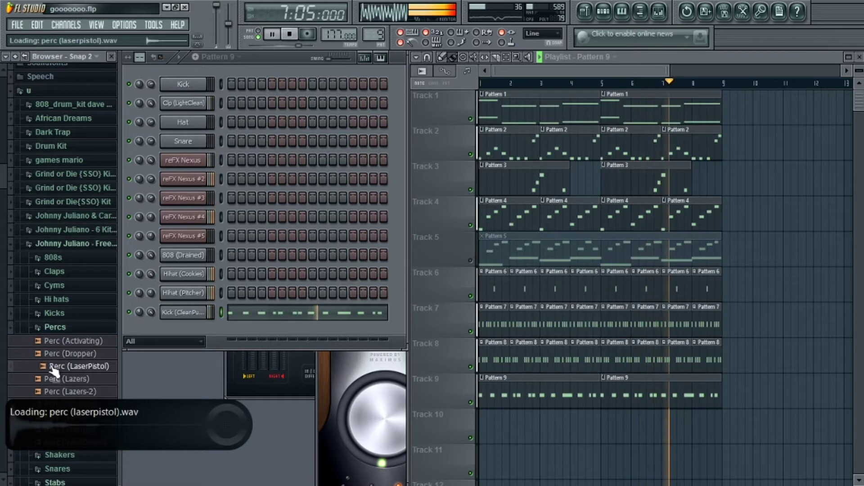
click(67, 379)
click(67, 391)
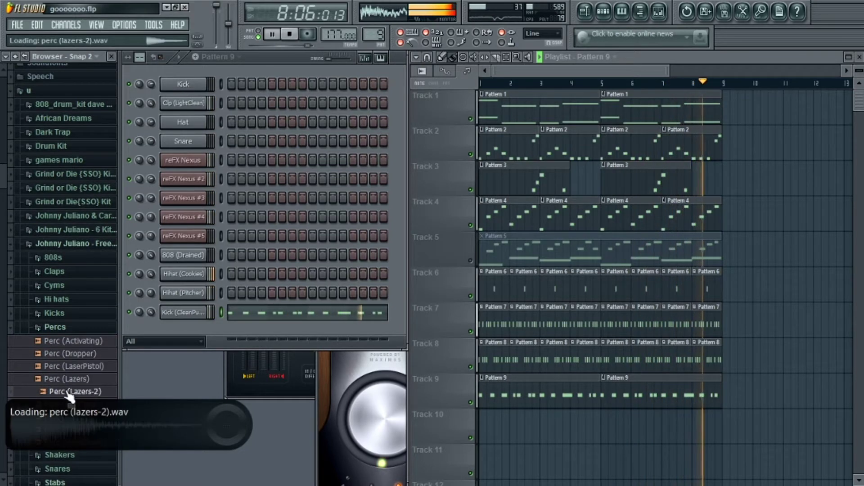
click(74, 327)
- Preview Shaker (Clean-B) from the Shakers folder and add it as a new channel below the CleanPunch kick
click(75, 344)
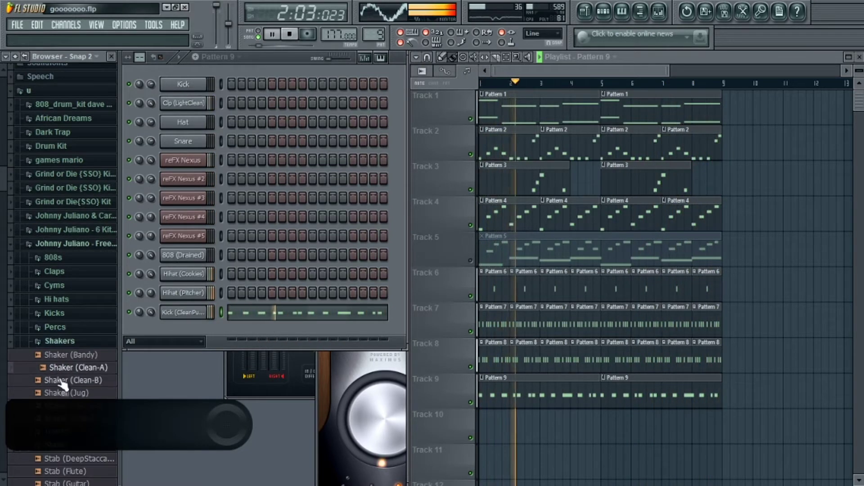
click(61, 381)
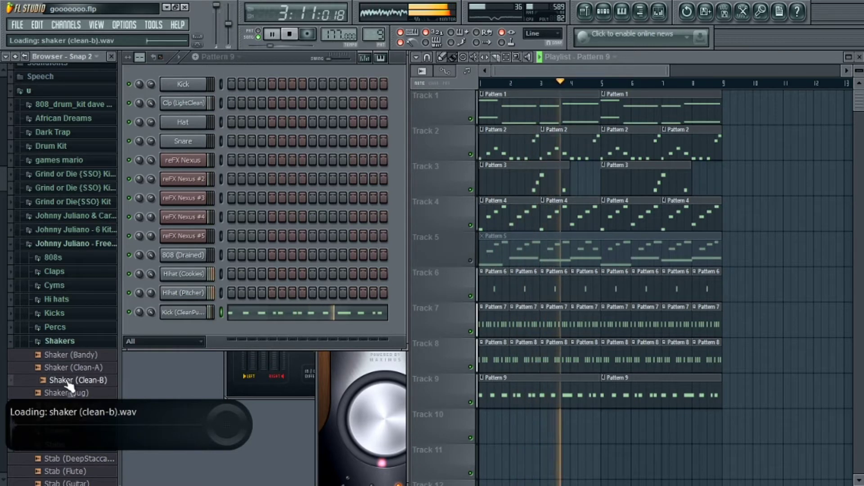
drag(83, 382, 173, 330)
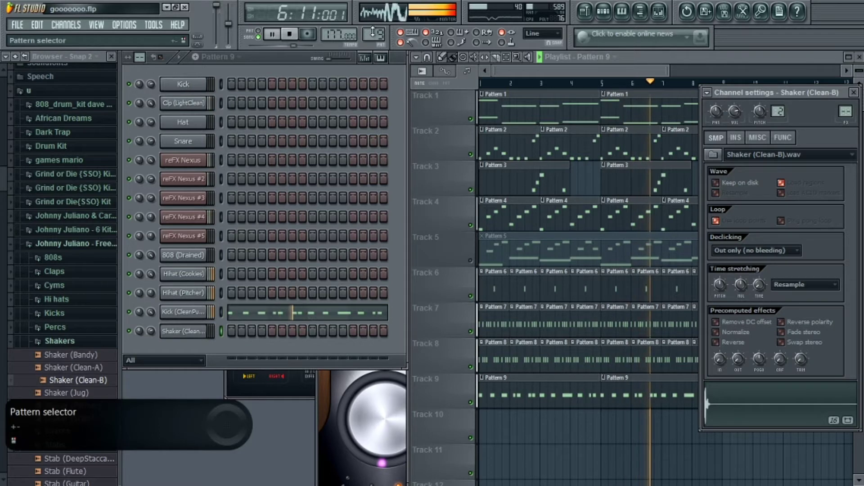
- Build Pattern 10 on Track 10 with Shaker (Clean-B) filled every 8 steps, and repeat the one-bar clip through bar 8
drag(374, 35, 374, 30)
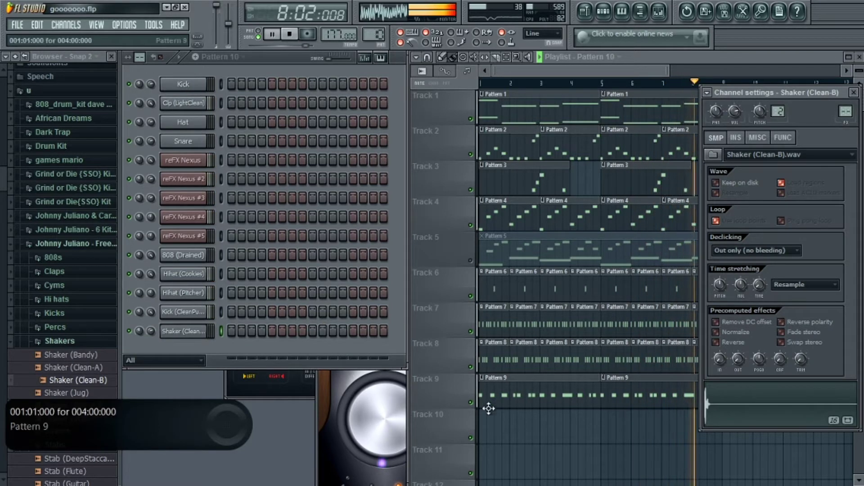
click(490, 426)
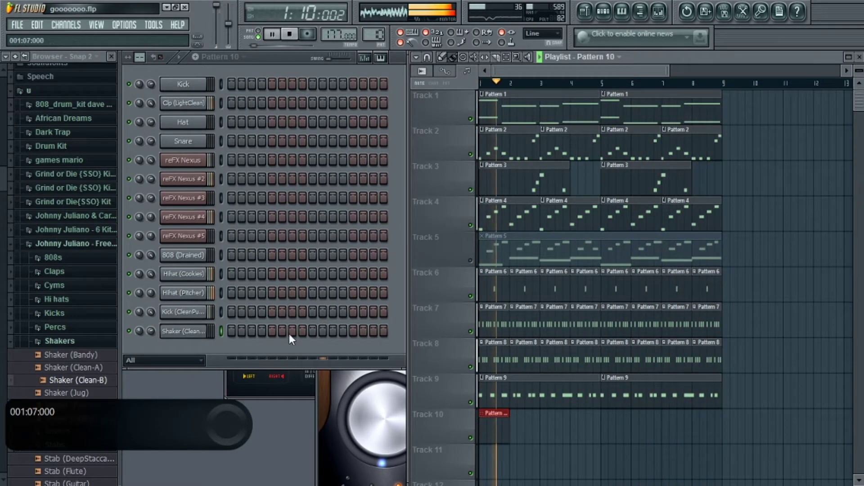
right_click(206, 331)
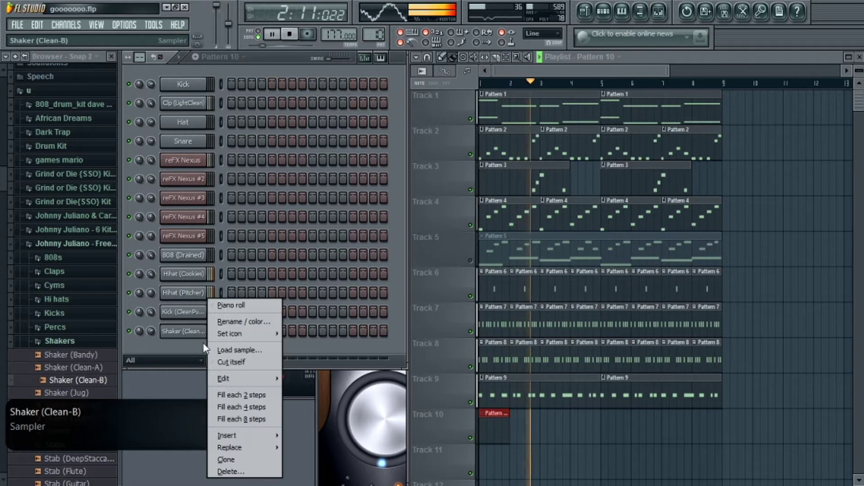
click(235, 418)
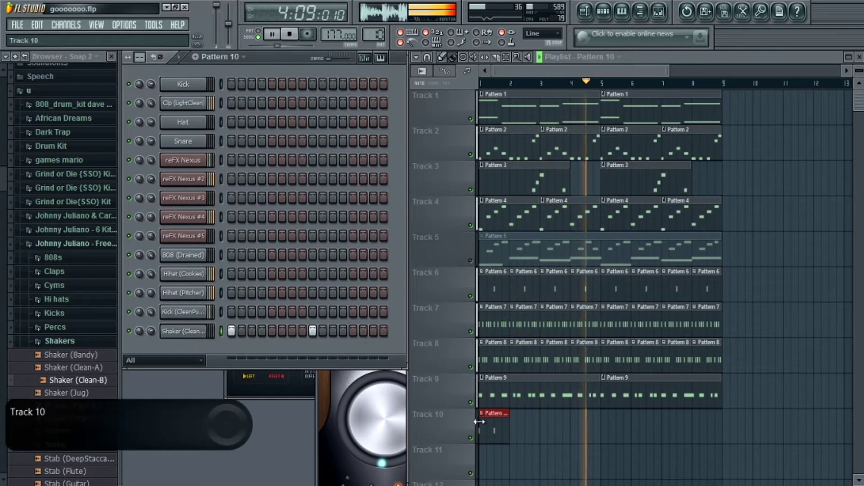
click(517, 421)
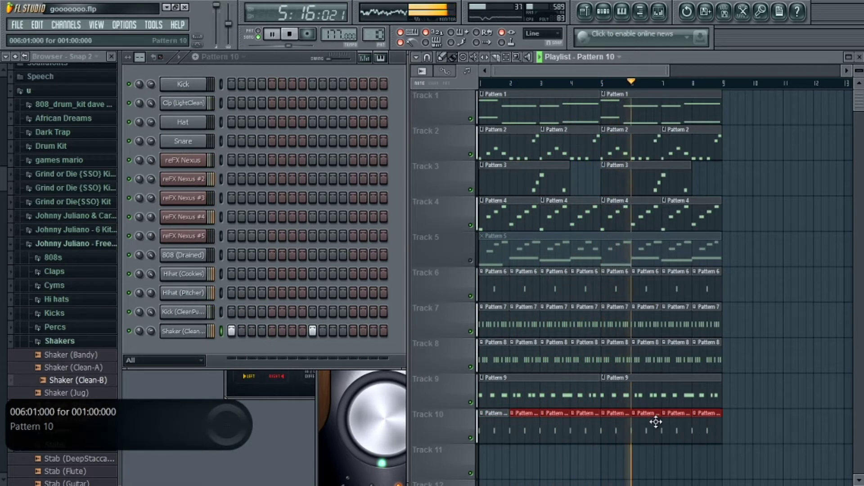
- Raise the Shaker (Clean-B) channel volume and set its step velocities to maximum in the Graph editor
drag(151, 331, 150, 306)
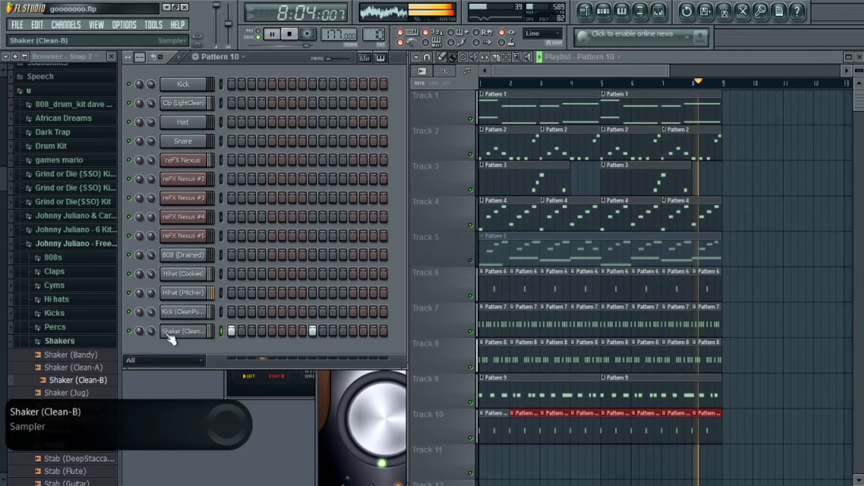
click(364, 58)
mouse_move(324, 353)
mouse_down()
mouse_move(256, 282)
mouse_move(196, 280)
mouse_move(401, 299)
mouse_up()
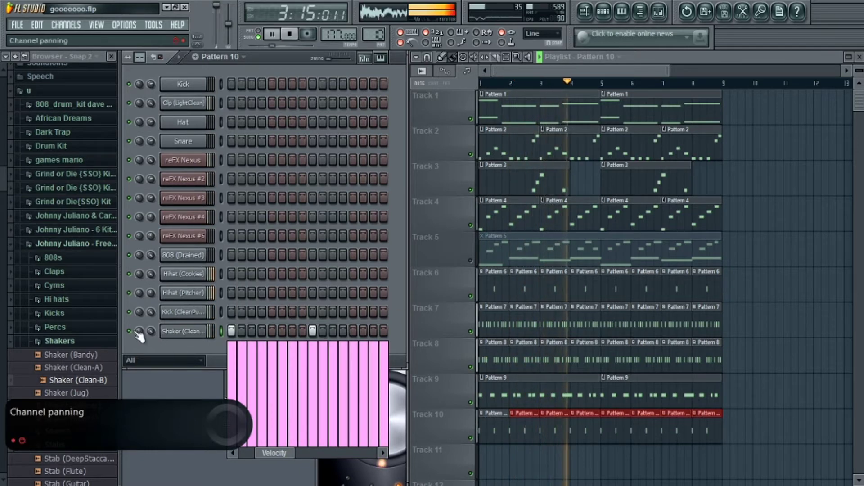
- Audition the Snares folder samples, including LayerTrap, LightClean, Dirty, DeepPunch, LowDirty and Ps, ending on SN (LightTrap)
click(58, 340)
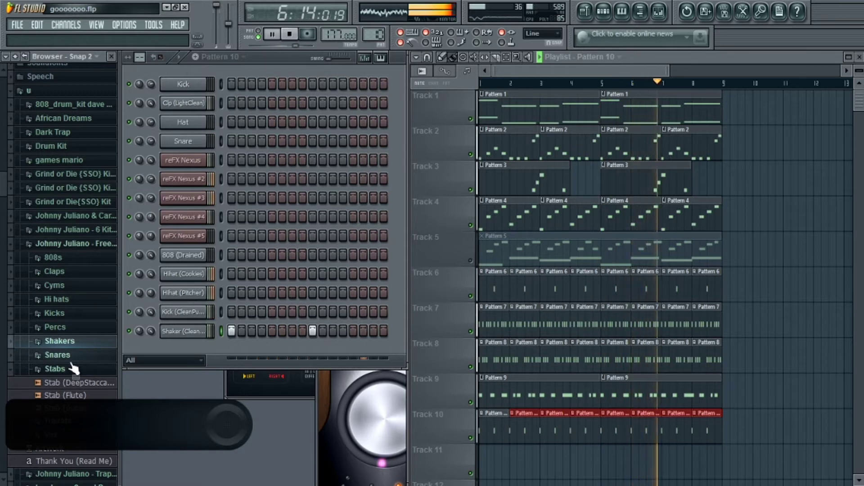
click(71, 355)
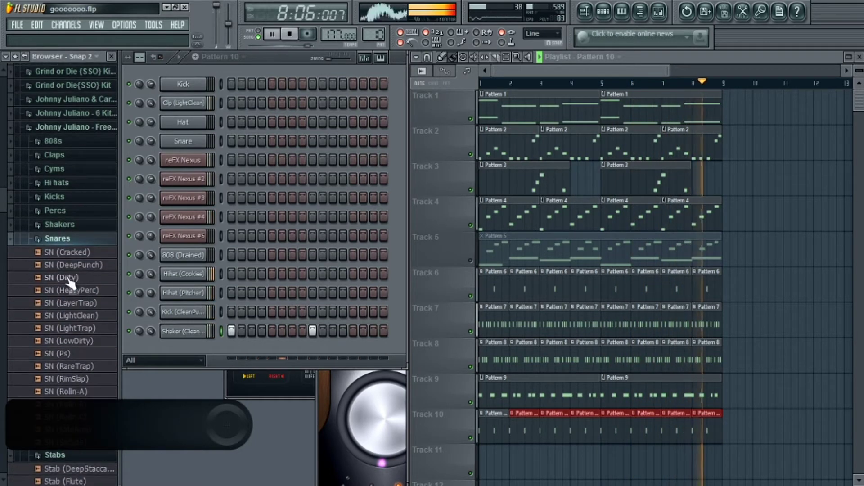
click(72, 306)
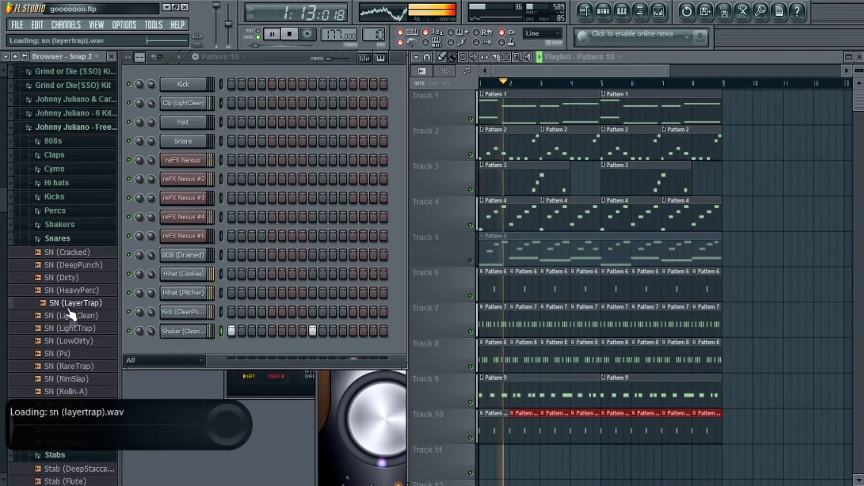
click(71, 314)
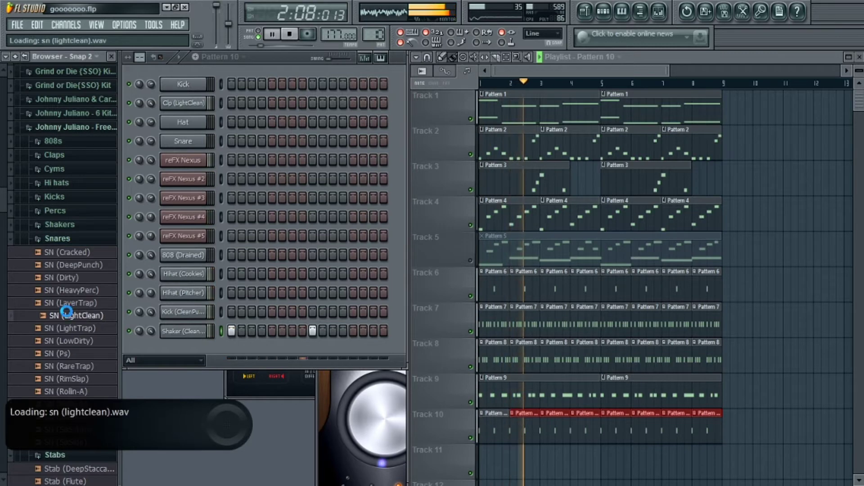
click(68, 278)
click(66, 269)
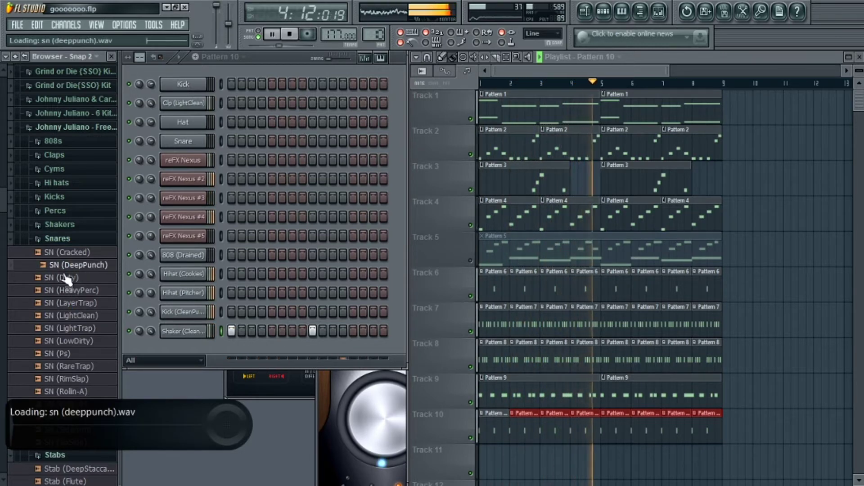
click(66, 331)
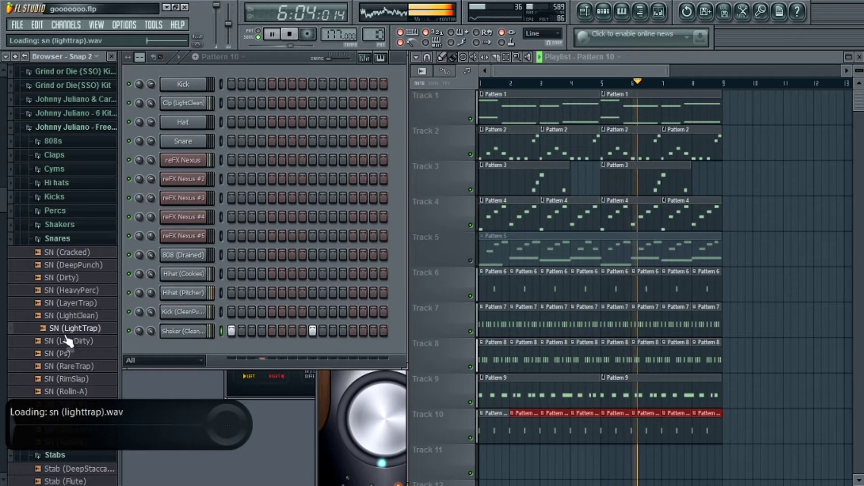
click(67, 354)
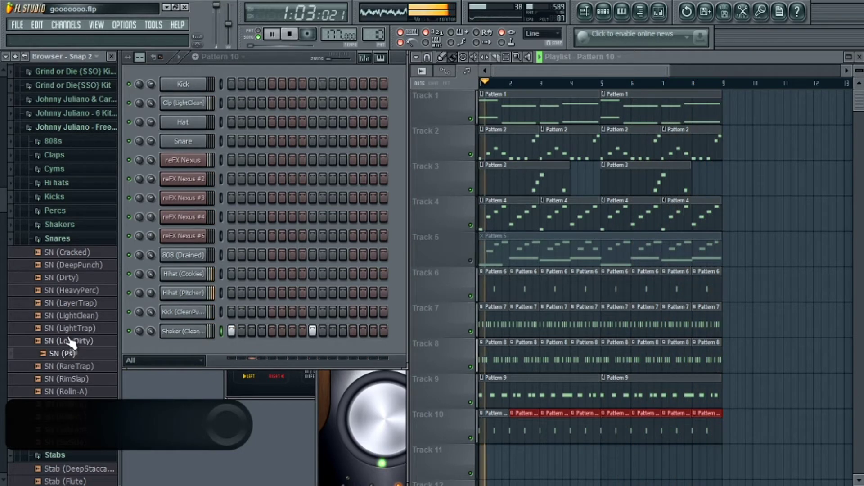
click(70, 341)
click(70, 329)
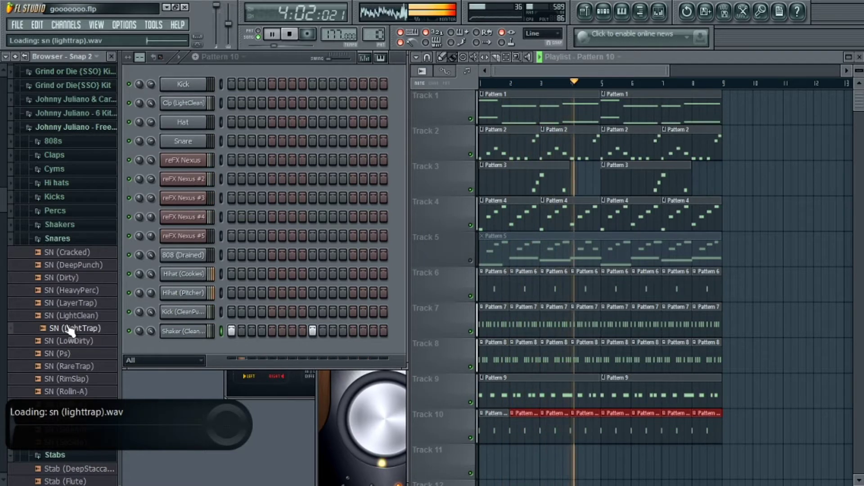
- Add SN (LightTrap) as a new channel, and place an empty Pattern 11 clip at bar 1 of Track 11
drag(71, 329, 162, 356)
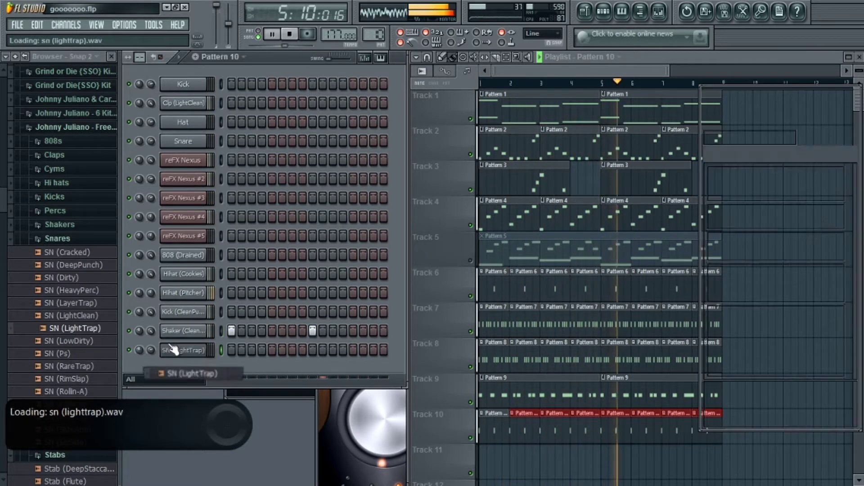
drag(373, 34, 374, 30)
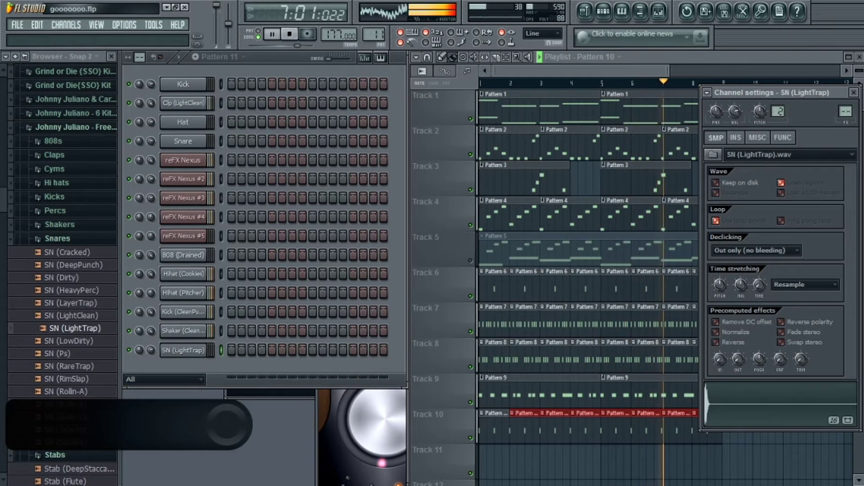
click(485, 457)
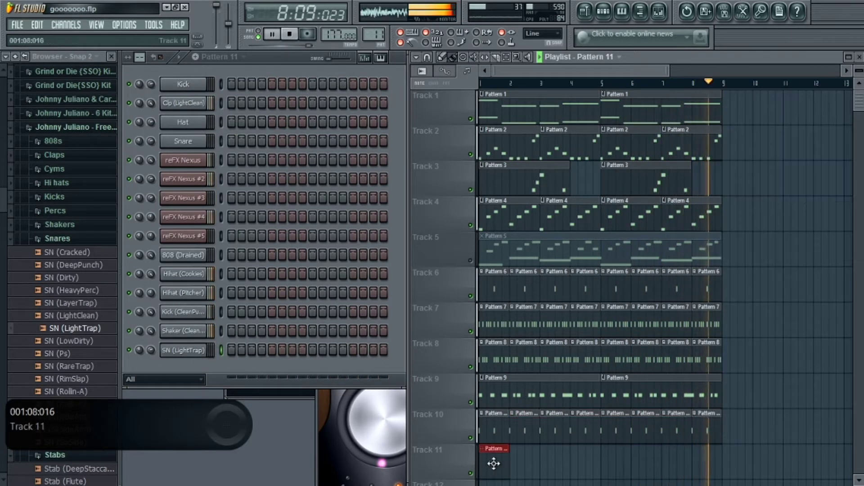
- Open the SN (LightTrap) channel settings and raise the system volume to 30
click(185, 352)
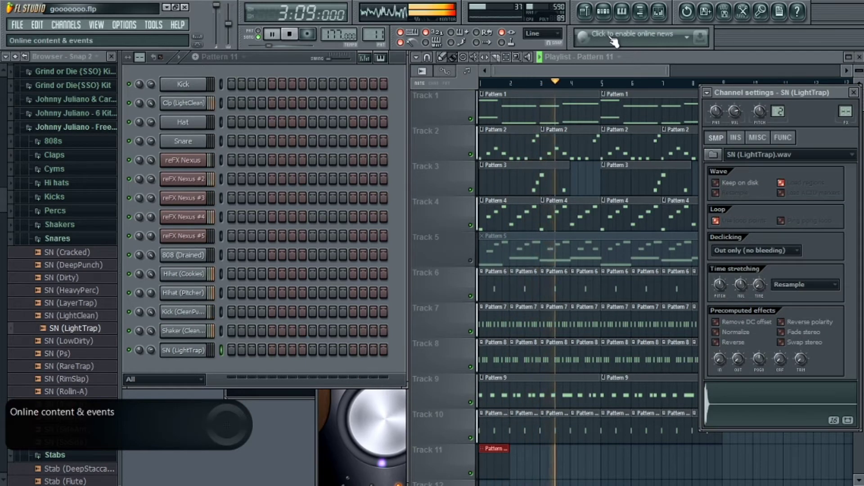
key(XF86AudioRaiseVolume)
key(XF86AudioRaiseVolume)
key(XF86AudioRaiseVolume)
key(XF86AudioRaiseVolume)
key(XF86AudioRaiseVolume)
key(XF86AudioRaiseVolume)
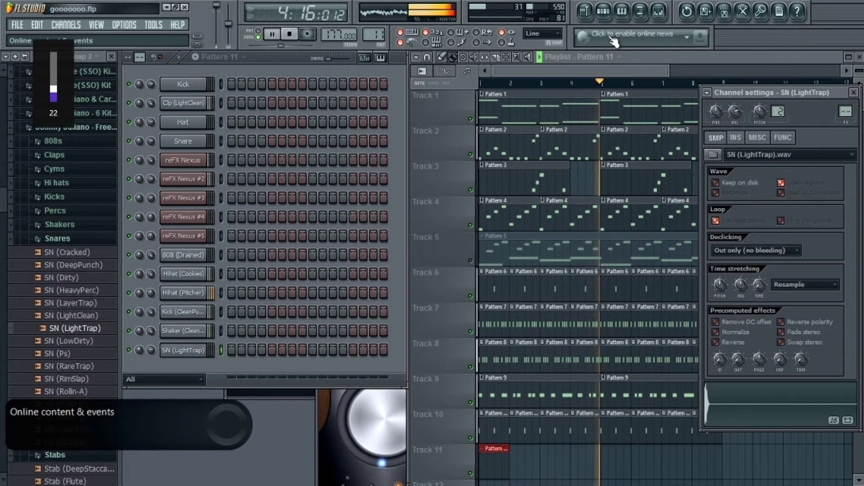
key(XF86AudioLowerVolume)
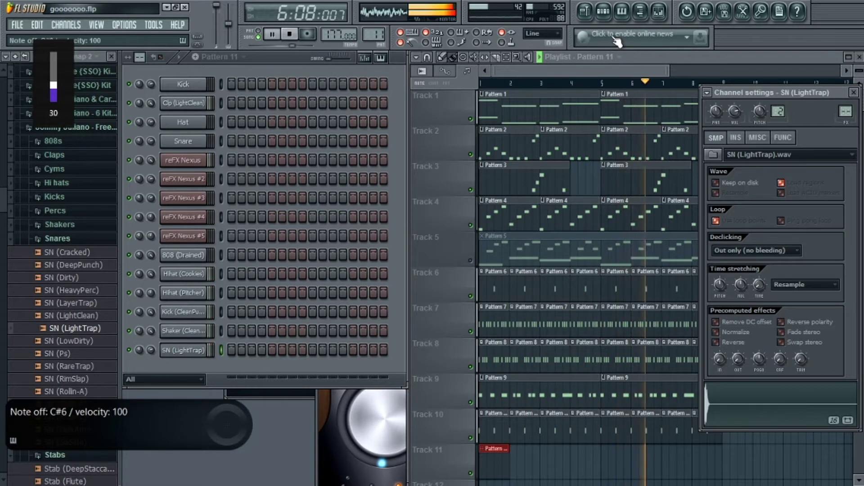
- Close the SN (LightTrap) channel settings and play C5 test notes on the snare over the beat
click(180, 350)
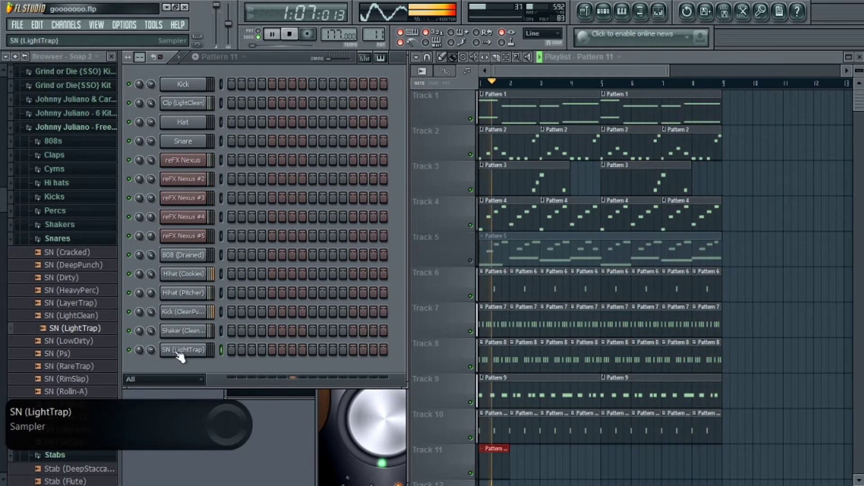
key(z)
key(z)
key(z)
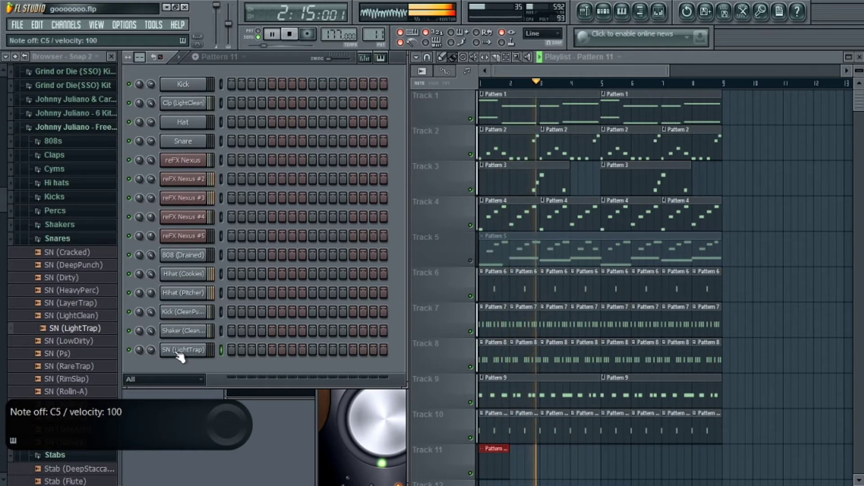
- Stop playback with recording armed, and audition the SN (LayerTrap) and SN (LightClean) samples
click(293, 40)
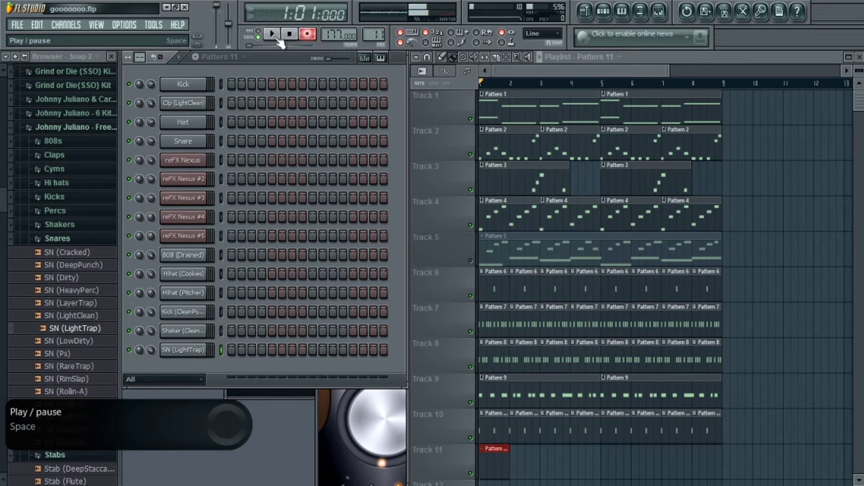
click(67, 303)
click(71, 316)
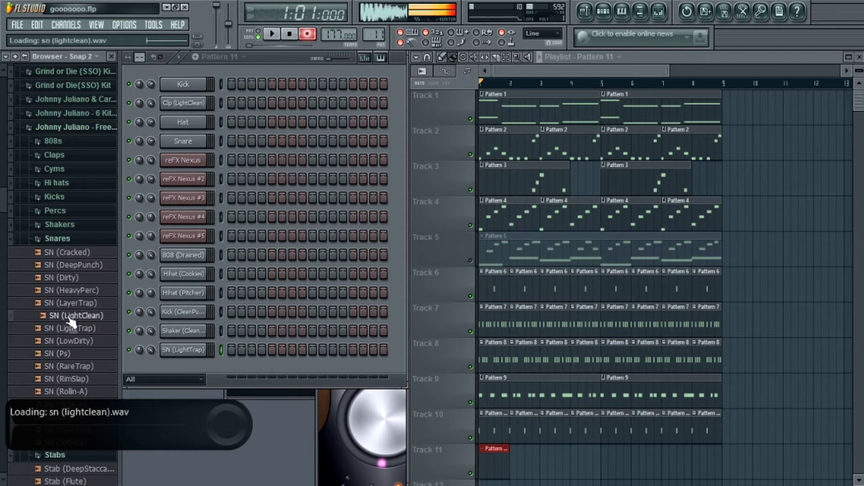
- Open the Mixer and lower the volume fader of the reFX Nexus track on insert 8
click(657, 14)
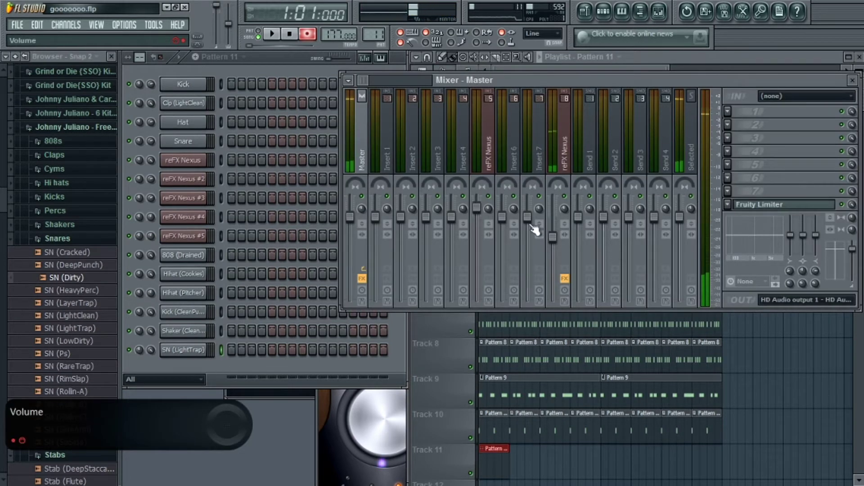
drag(552, 237, 552, 249)
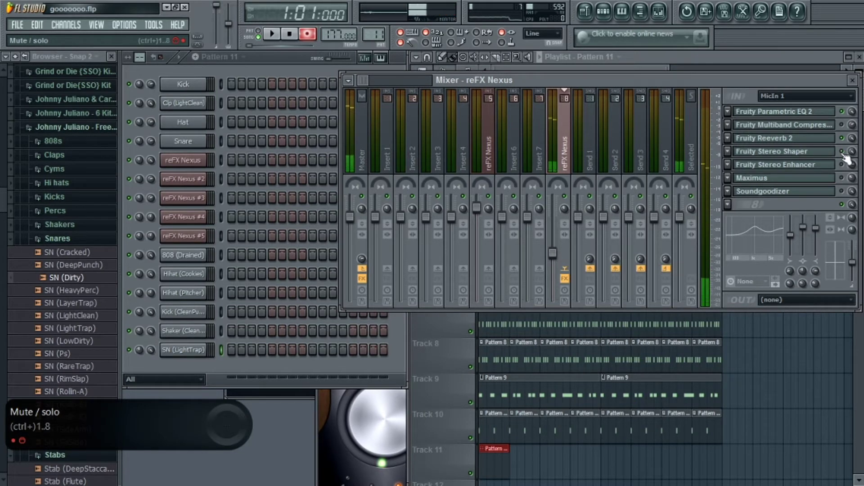
- Compare the SN (Dirty) and SN (HeavyPerc) samples at the new mixer level
click(69, 281)
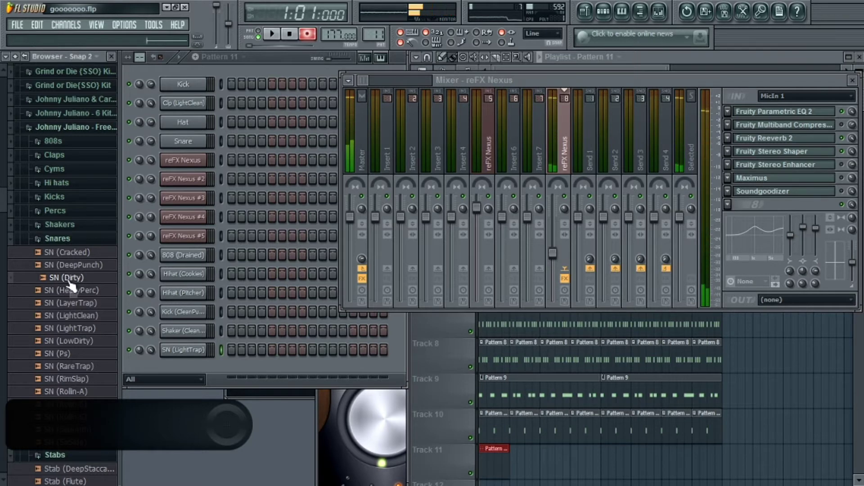
click(66, 291)
click(65, 279)
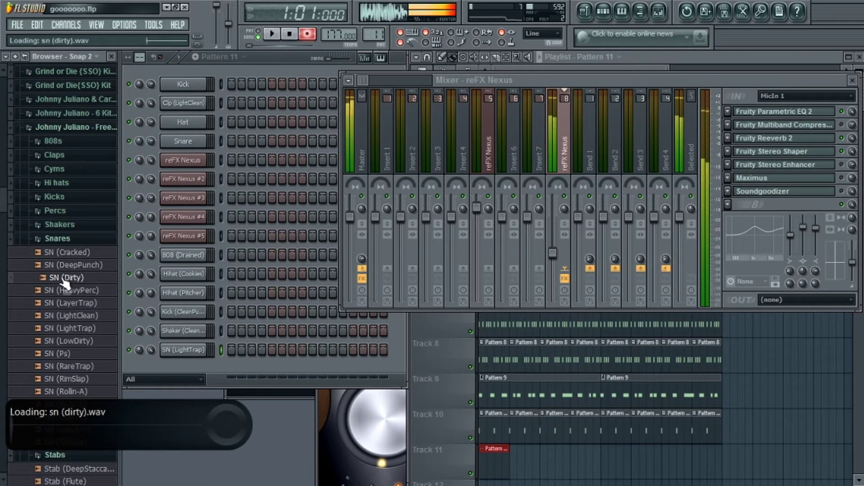
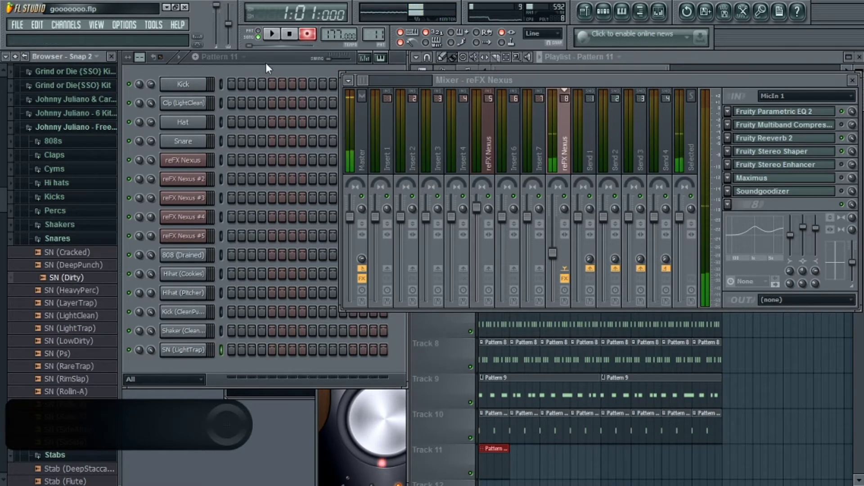
- Record a repeating C5 SN (LightTrap) part into Pattern 11 and place a second Pattern 11 clip at bar 5 on Track 11
click(273, 34)
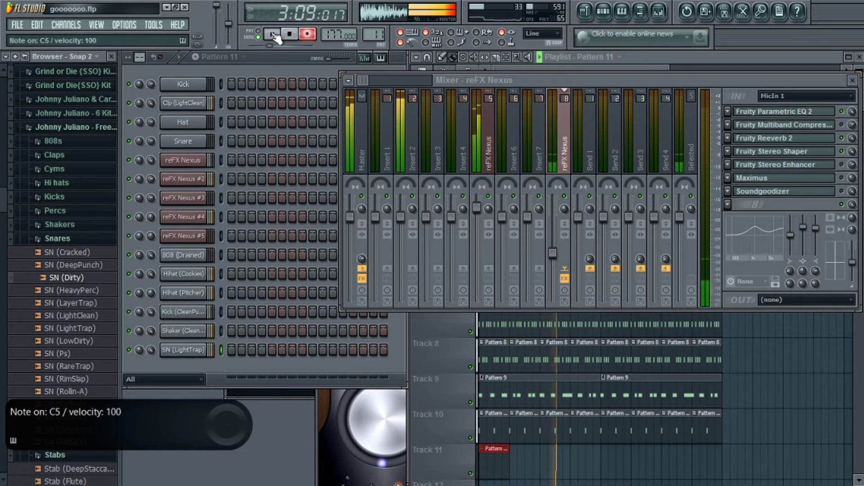
click(272, 34)
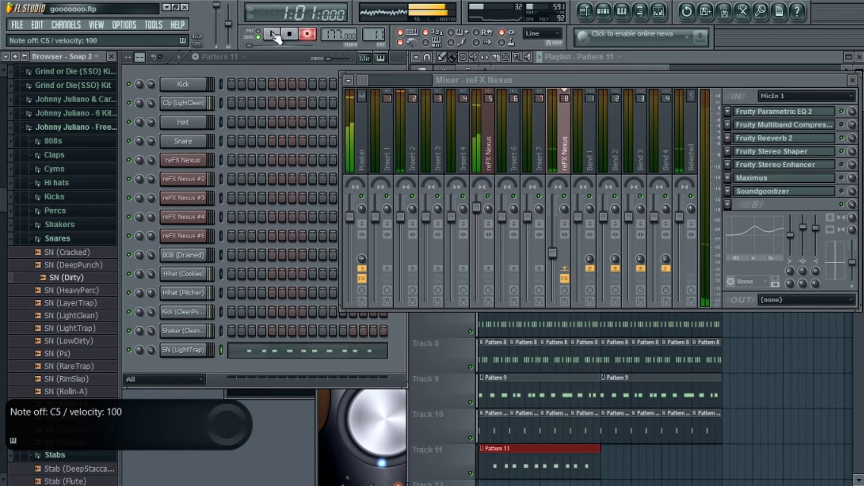
click(608, 455)
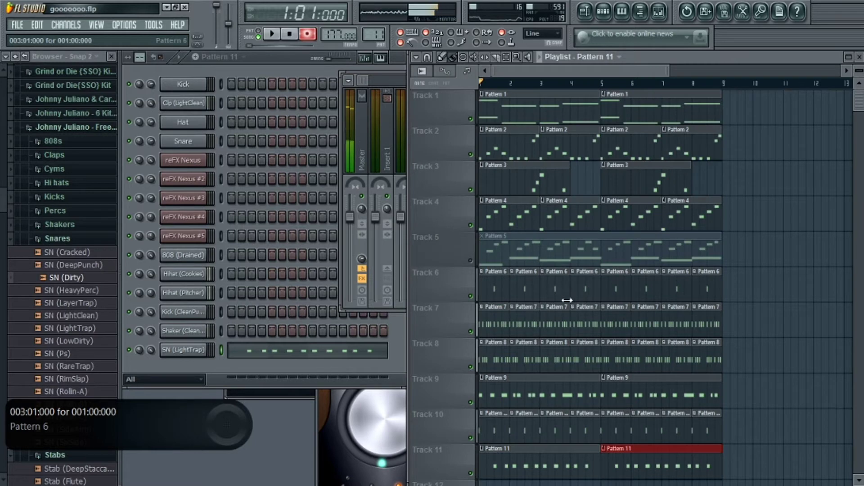
- Cycle the Fruity Reeverb 2 presets on the insert 8 reFX Nexus track past Cathedral, adjust its mix level and close the effect
click(360, 77)
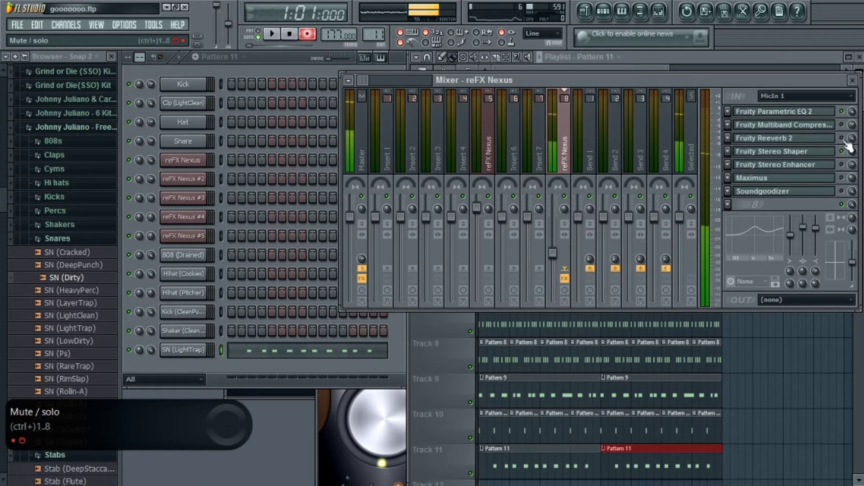
click(832, 139)
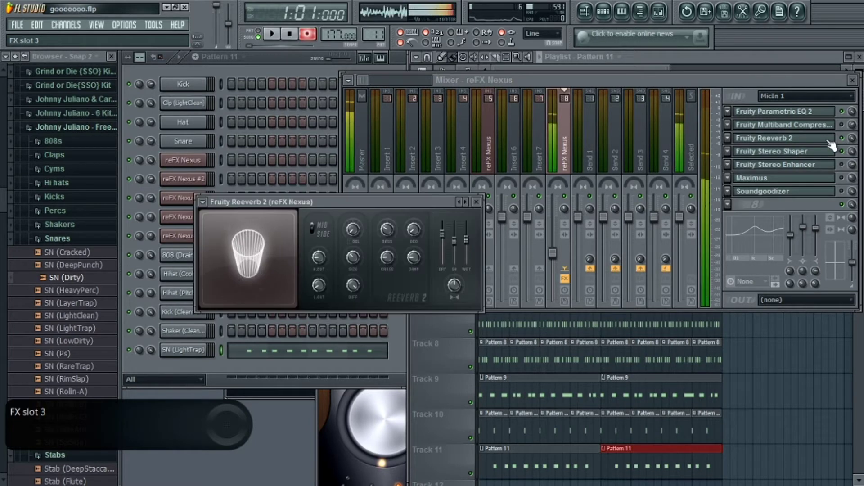
click(467, 203)
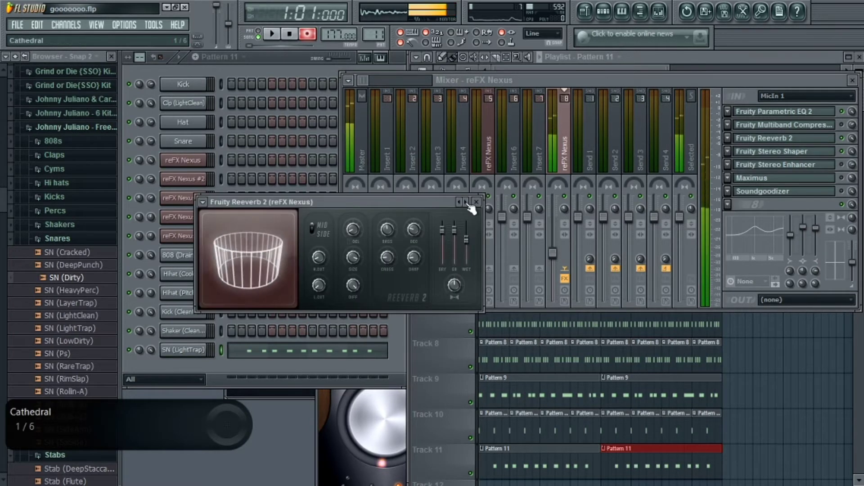
click(467, 202)
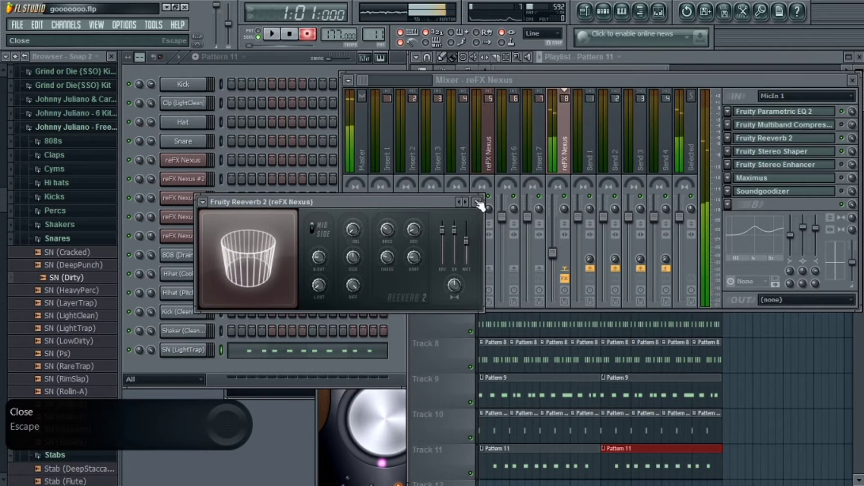
mouse_move(852, 138)
mouse_down()
mouse_move(852, 152)
mouse_move(852, 135)
mouse_move(852, 144)
mouse_up()
click(294, 203)
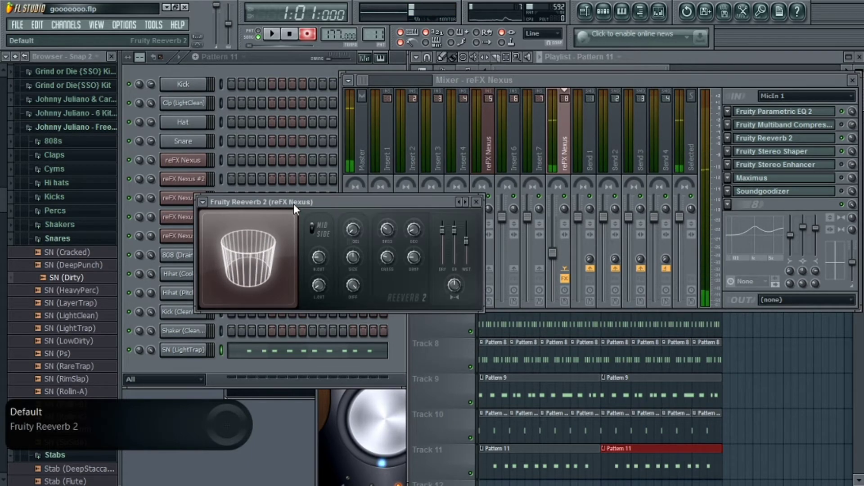
click(475, 201)
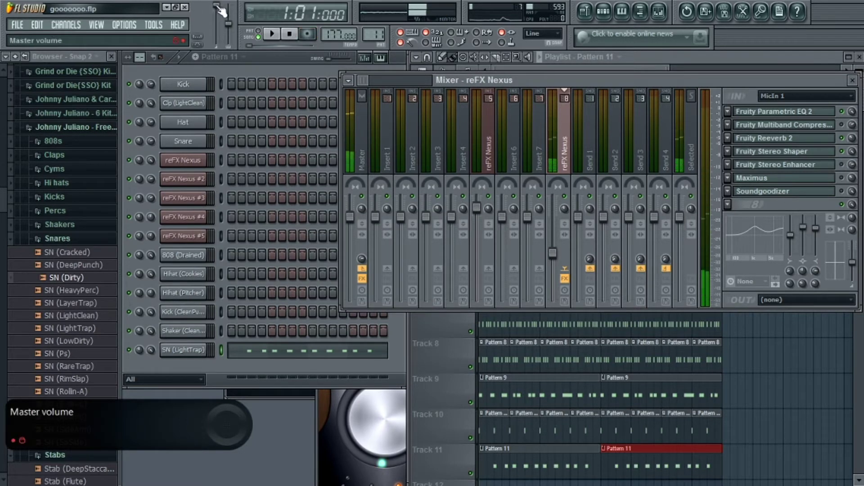
- Set the master volume to 100% and review the SN (LightTrap) notes of Pattern 11 in the Piano roll
drag(217, 16, 217, 11)
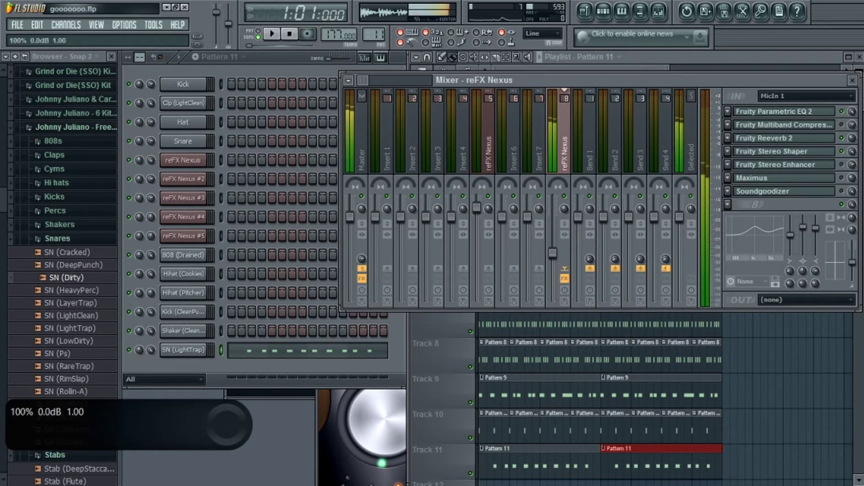
click(254, 353)
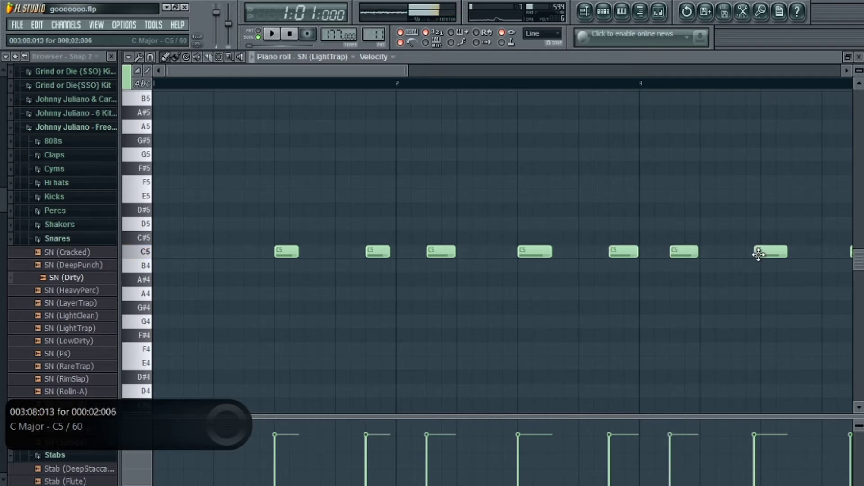
scroll(407, 77, down, 5)
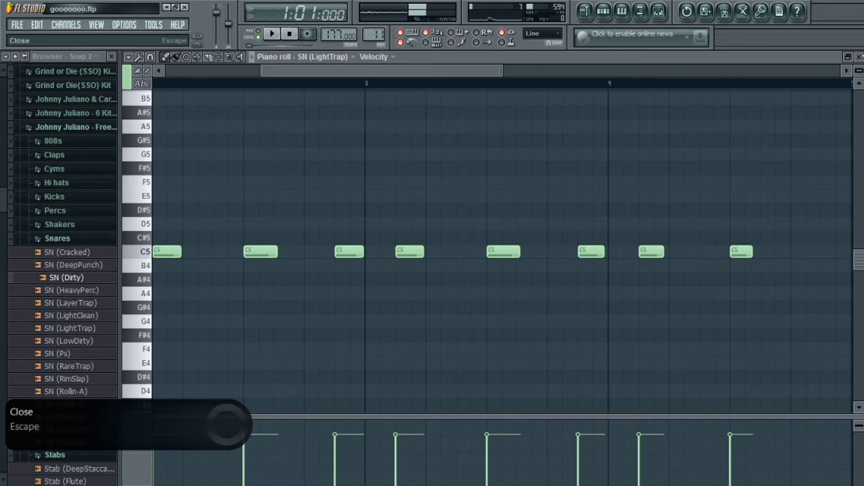
click(859, 57)
- Play the song and adjust the SN (LightTrap) channel volume against the beat
key(space)
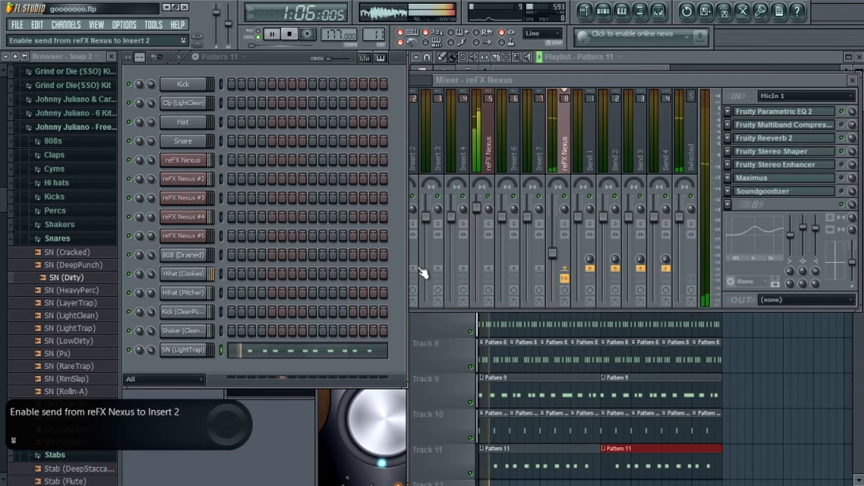
click(151, 351)
drag(151, 350, 153, 347)
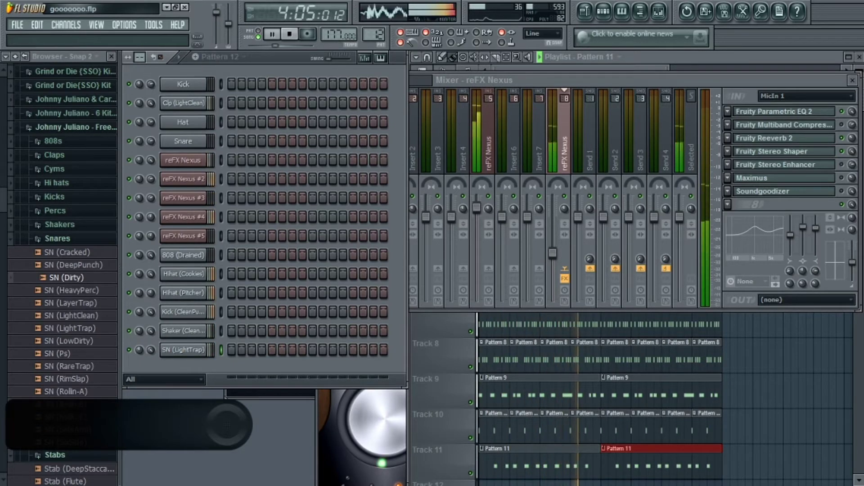
- Place a Pattern 12 clip at bar 1 on Track 12 of the Playlist
click(697, 57)
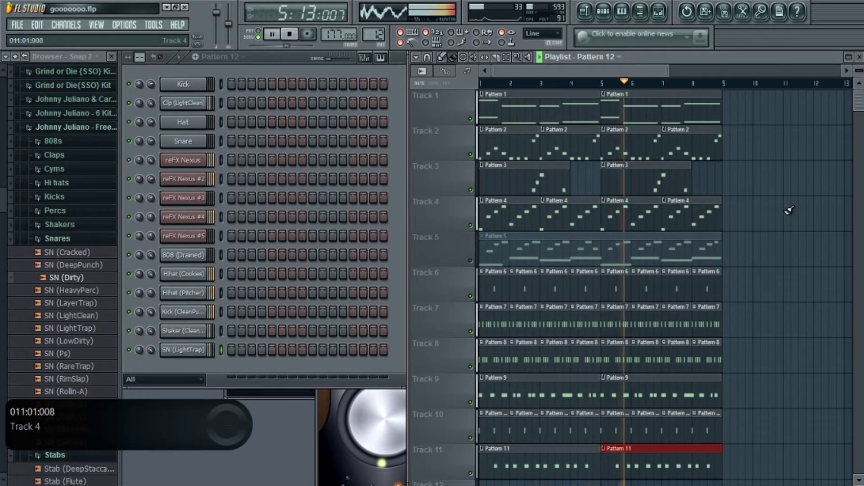
scroll(538, 226, down, 4)
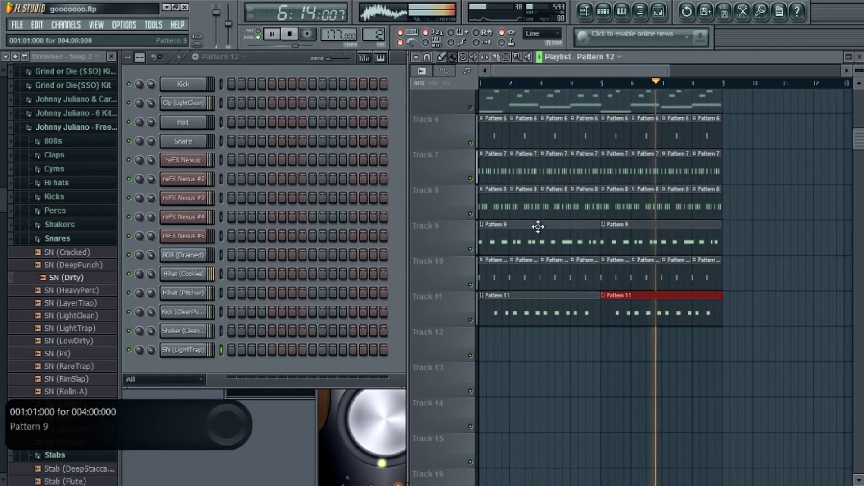
click(482, 347)
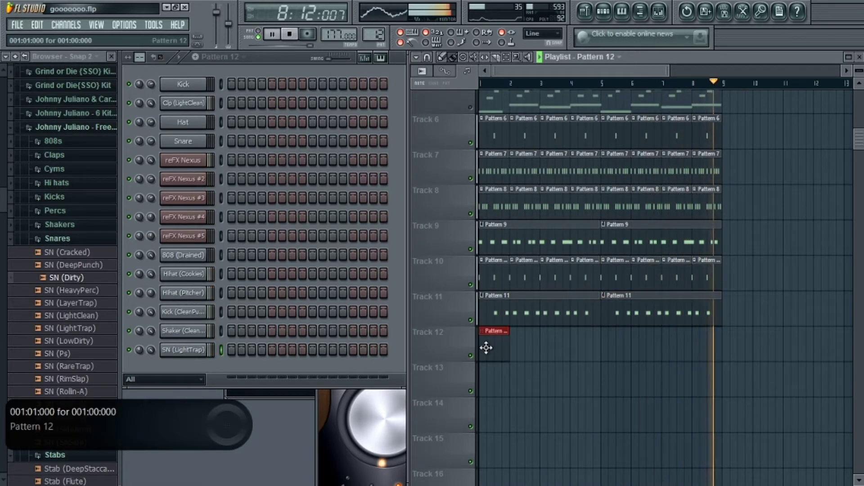
- Preview the Stab (Guitar) sample, place it at bar 5 on Track 14 and shorten the clip to just over one bar
click(63, 236)
click(75, 291)
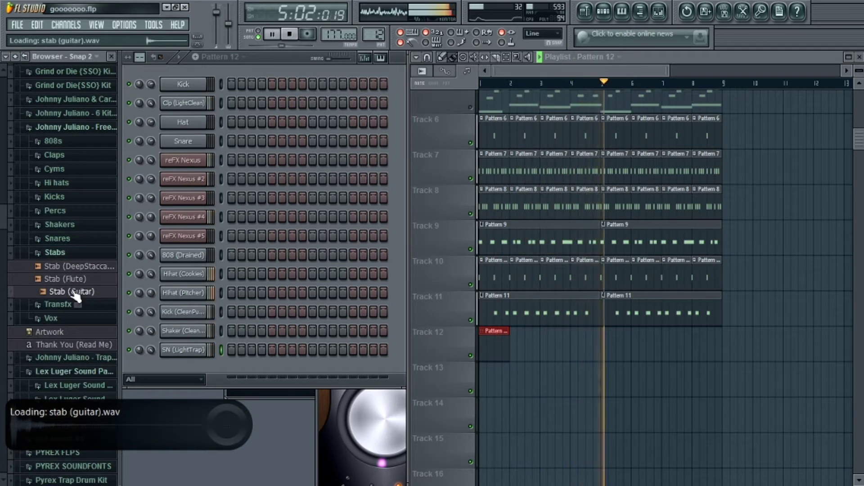
drag(73, 294, 602, 407)
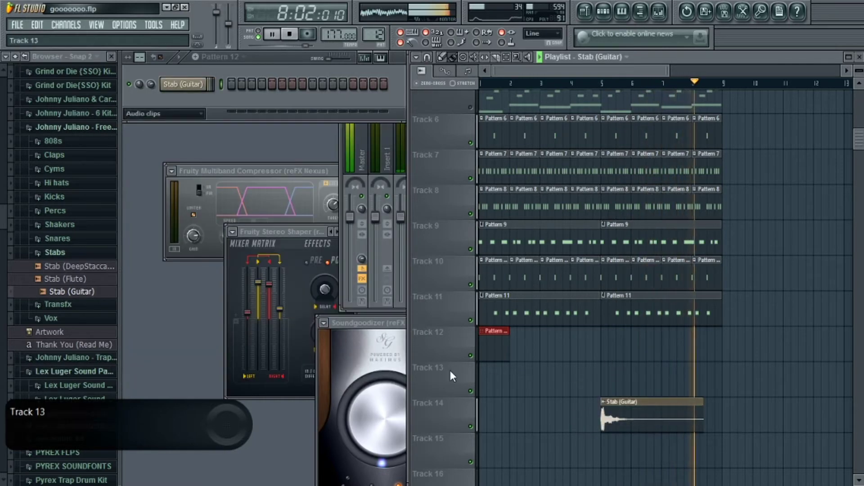
drag(703, 410, 637, 409)
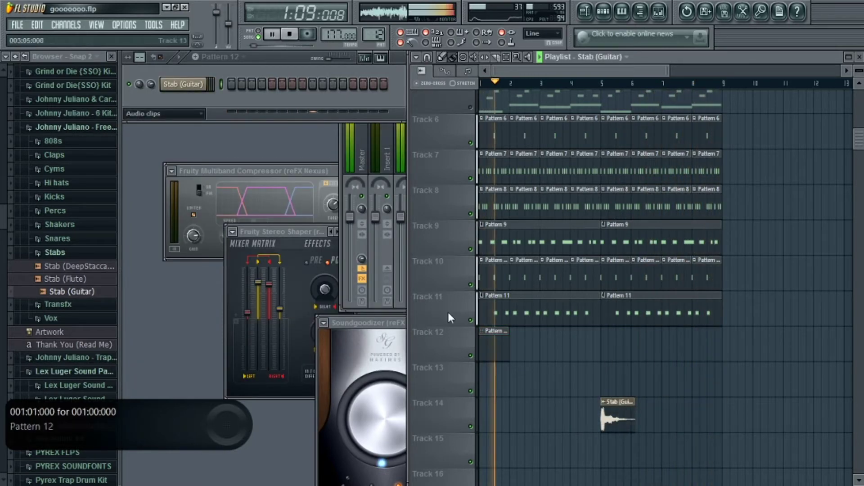
- Adjust the Stab (Guitar) channel volume and display all channels in the channel list
mouse_move(151, 85)
mouse_down()
mouse_move(151, 102)
mouse_move(154, 86)
mouse_up()
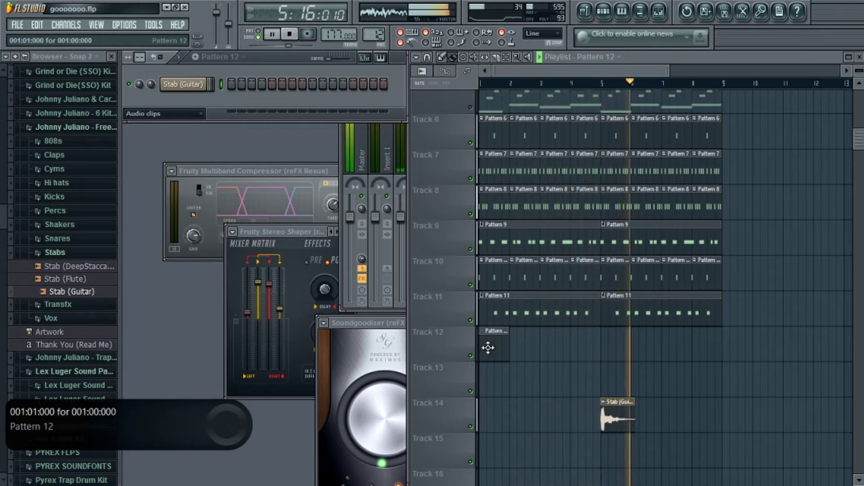
click(140, 114)
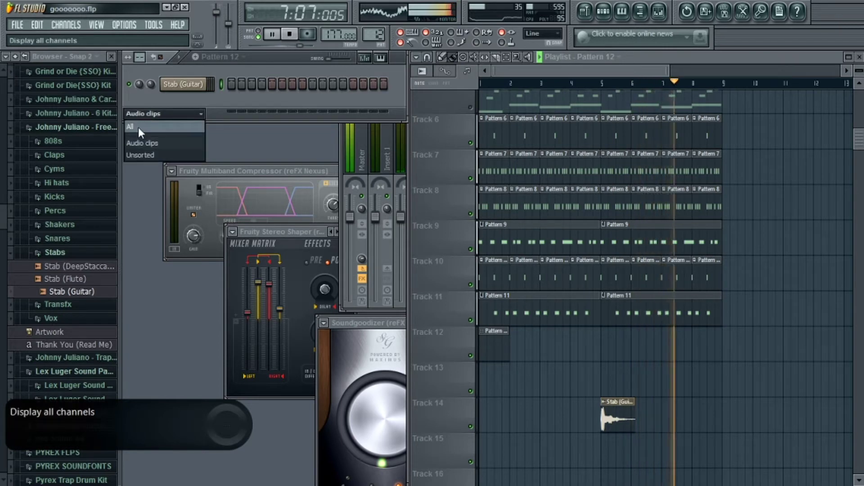
click(138, 127)
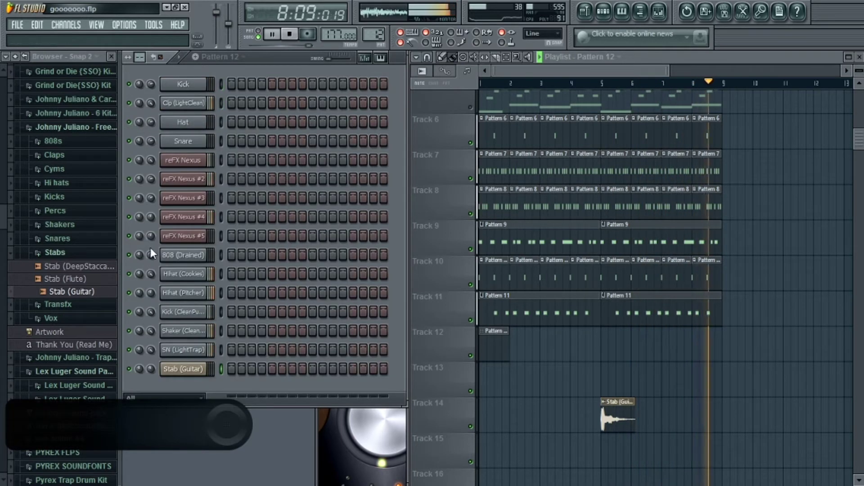
- Audition notes on reFX Nexus #5 over the beat and slightly raise the insert 8 reFX Nexus fader in the Mixer
click(188, 237)
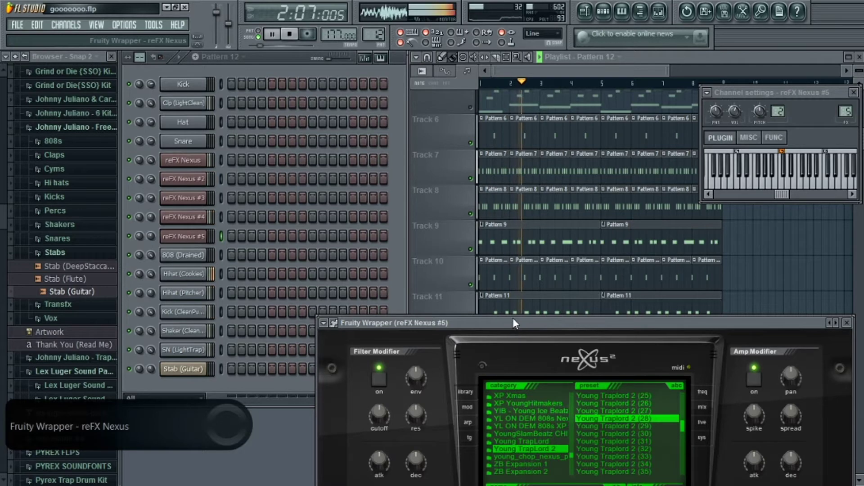
drag(512, 320, 321, 184)
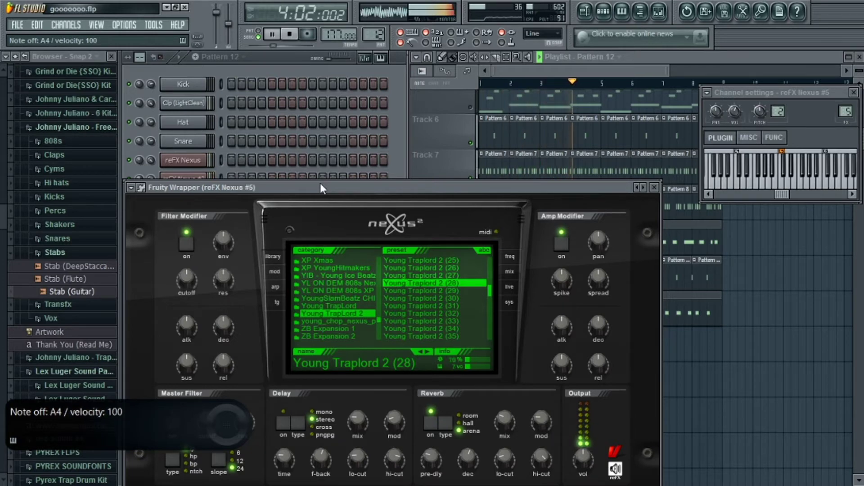
click(283, 58)
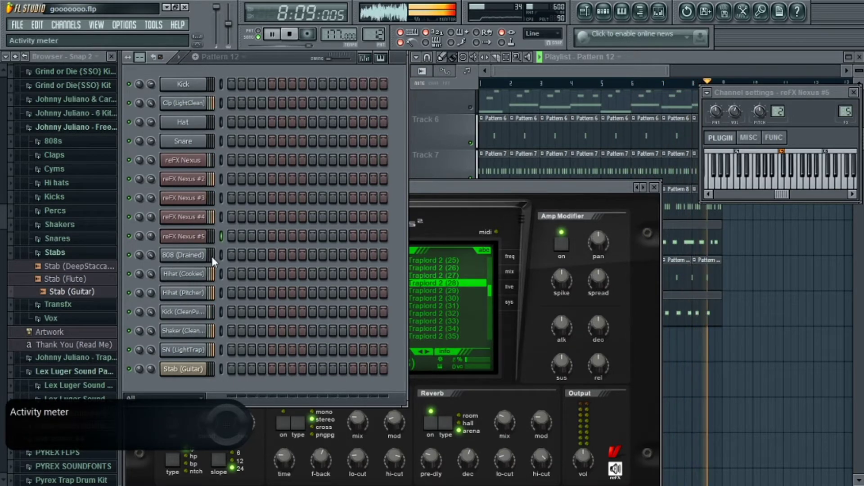
click(662, 11)
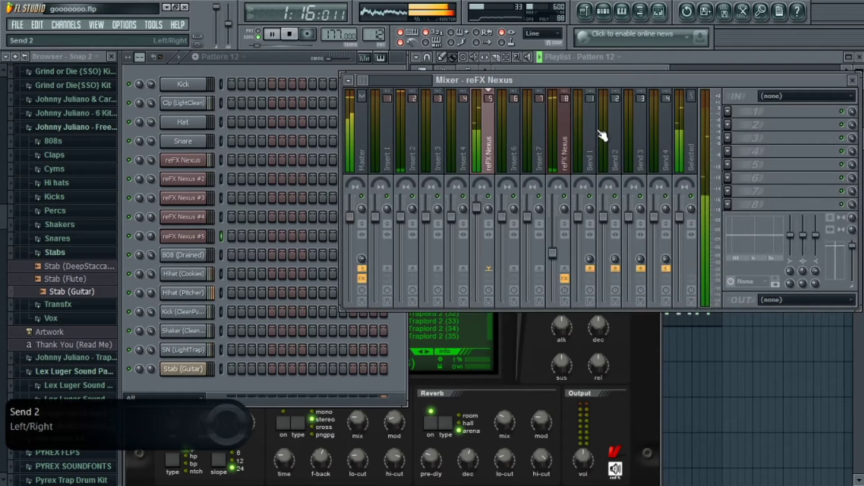
drag(554, 252, 555, 245)
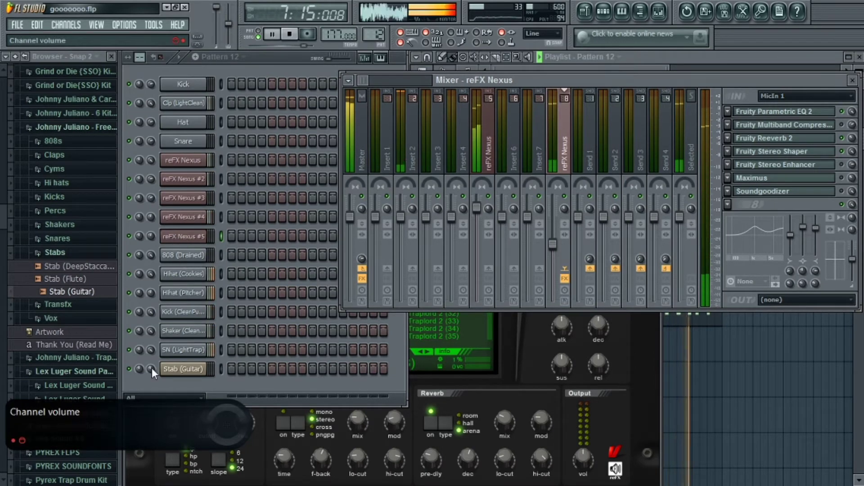
- Select the 808 (Drained) channel, lower its channel volume and play A4 test notes over the beat
click(184, 255)
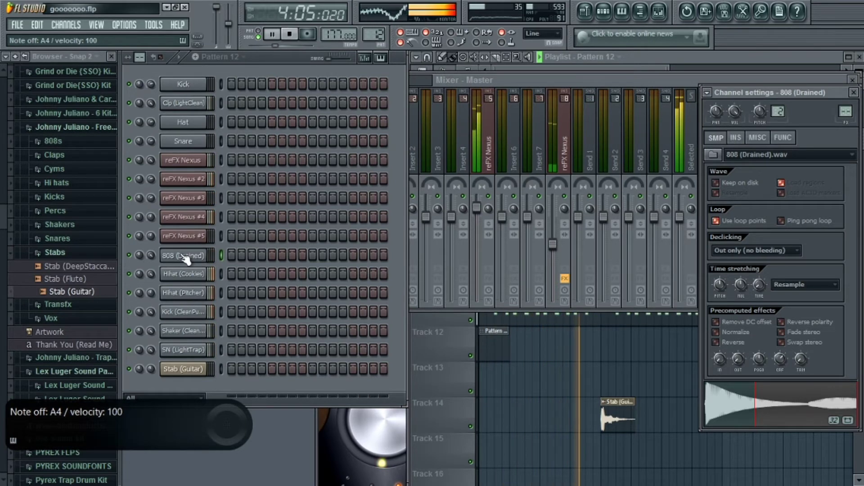
drag(151, 256, 151, 265)
key(n)
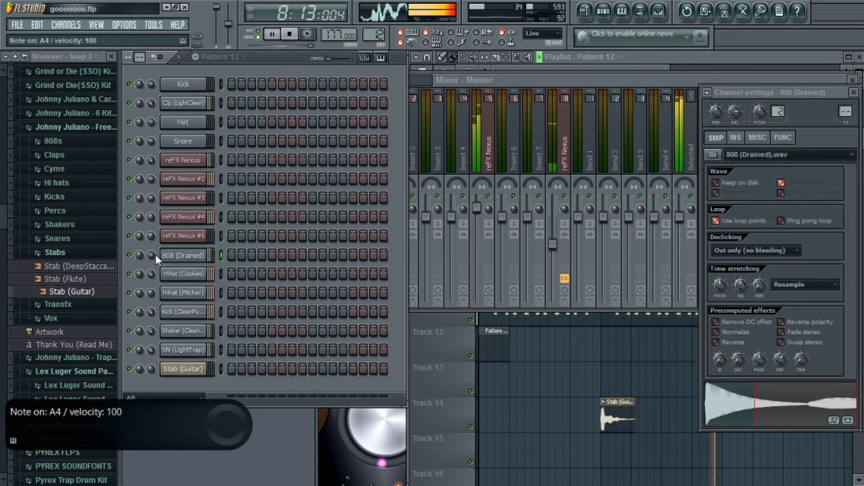
- Arm recording and record an 808 (Drained) line into Pattern 12 that ends on three E5 notes
key(space)
click(307, 34)
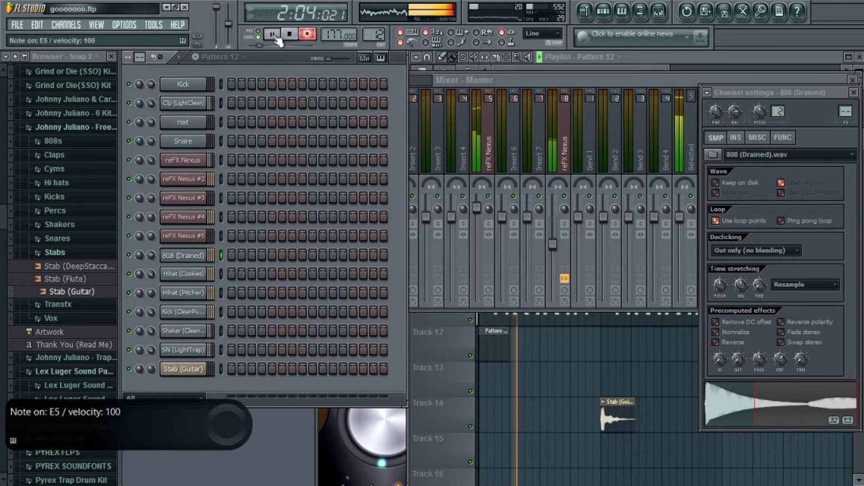
key(space)
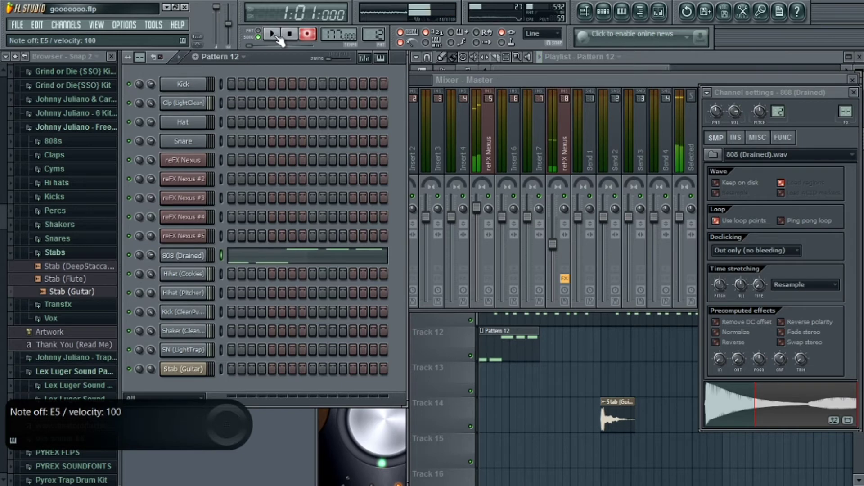
- In Pattern 12's 808 (Drained) line, move the last E5 note to bar 2 step 11 and add three G4 notes across bar 3
double_click(532, 353)
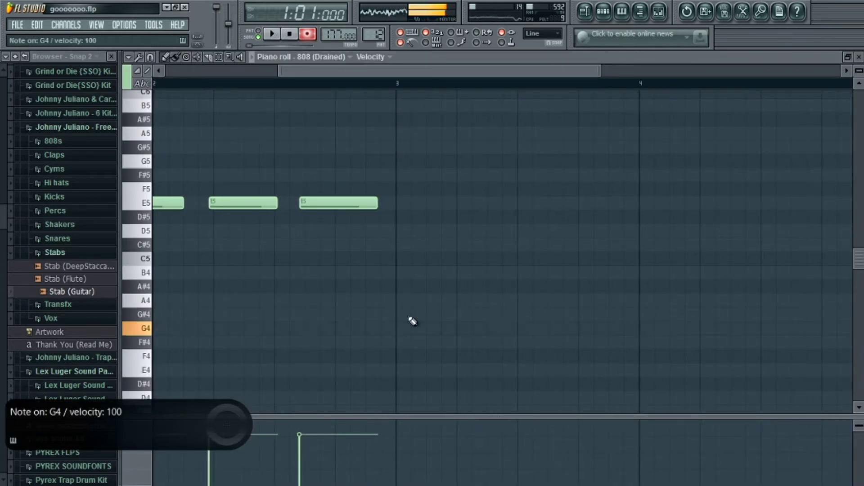
click(402, 327)
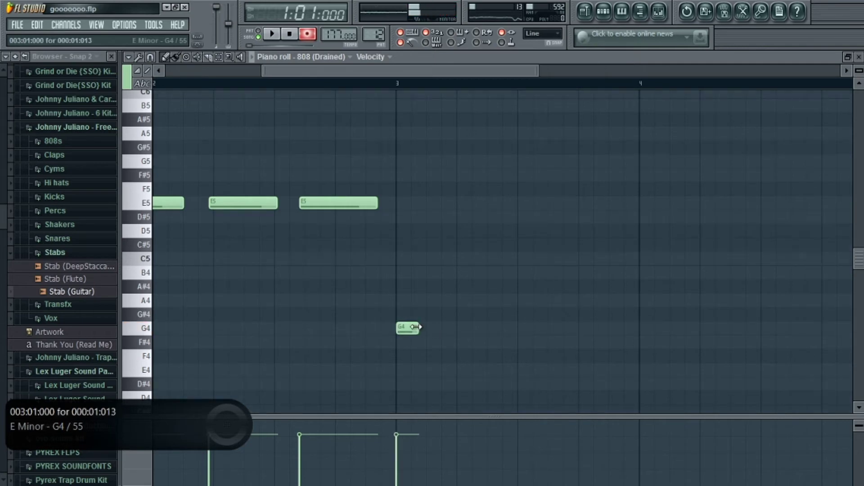
right_click(323, 218)
drag(307, 205, 307, 205)
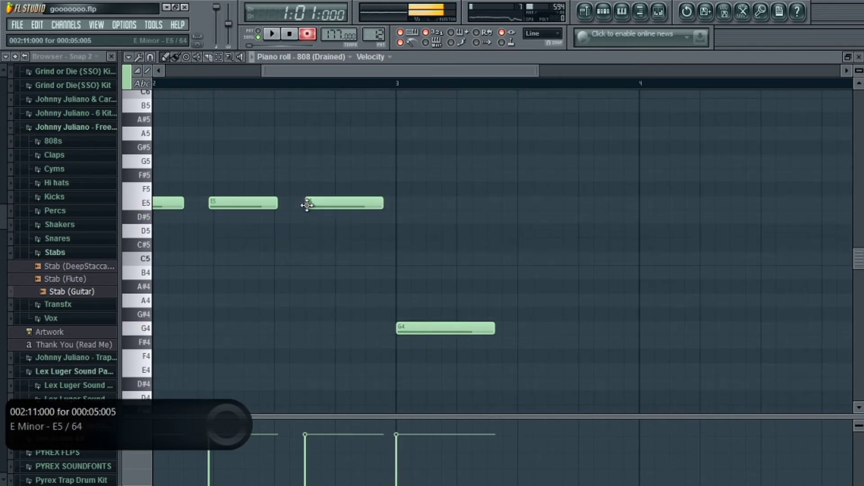
click(525, 329)
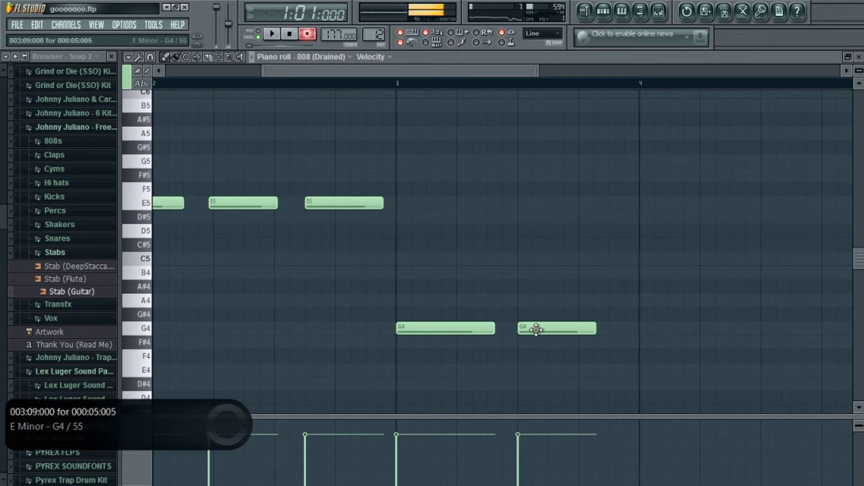
click(602, 336)
right_click(613, 331)
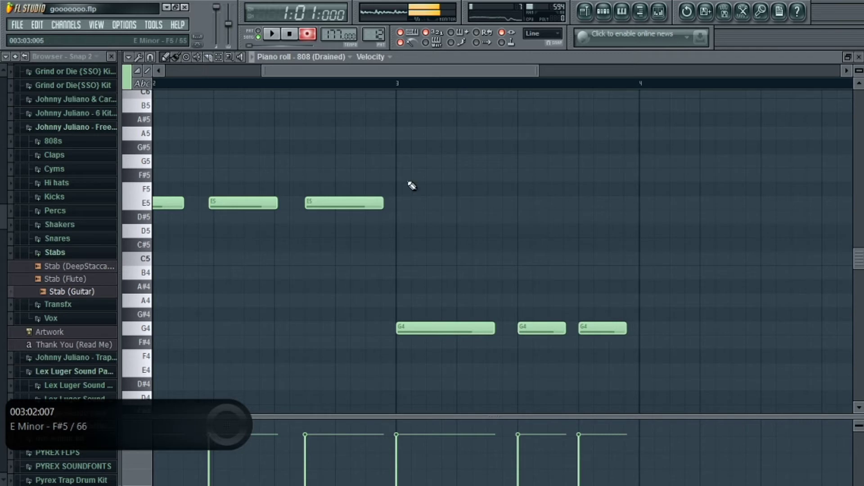
- Align the second A4 to bar 1 step 7, the first E5 to step 13 and the next E5 to bar 2 step 5
drag(314, 67, 253, 66)
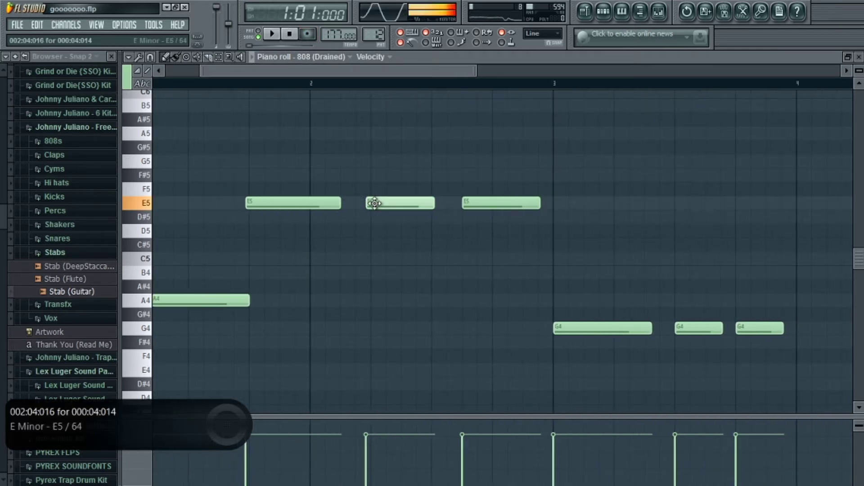
drag(374, 203, 380, 203)
right_click(253, 202)
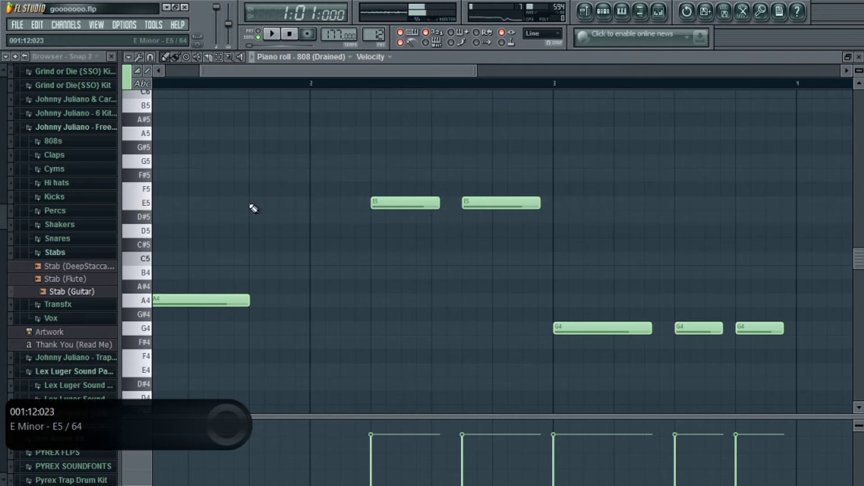
drag(290, 72, 255, 71)
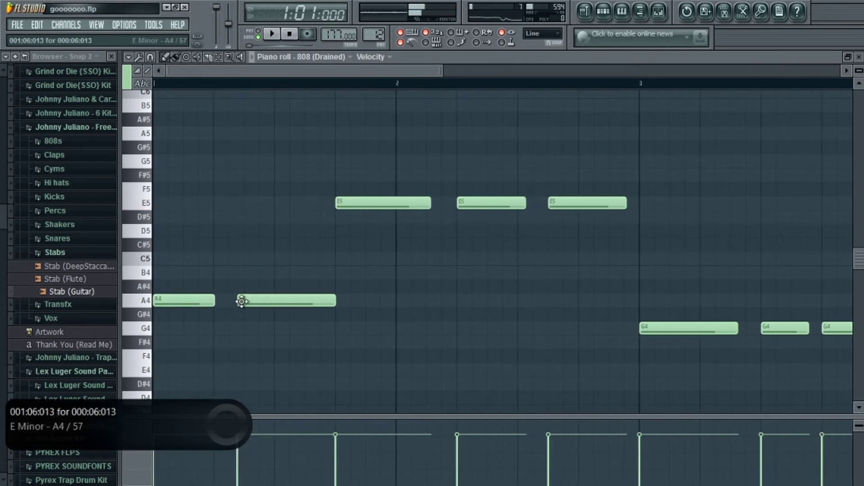
- Play the song and place a second Pattern 12 clip at bar 5 on Track 12 of the Playlist
click(273, 35)
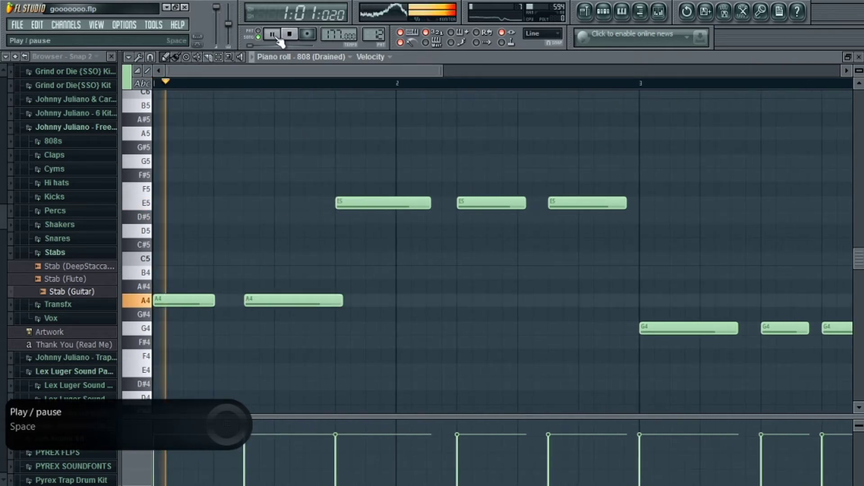
click(859, 56)
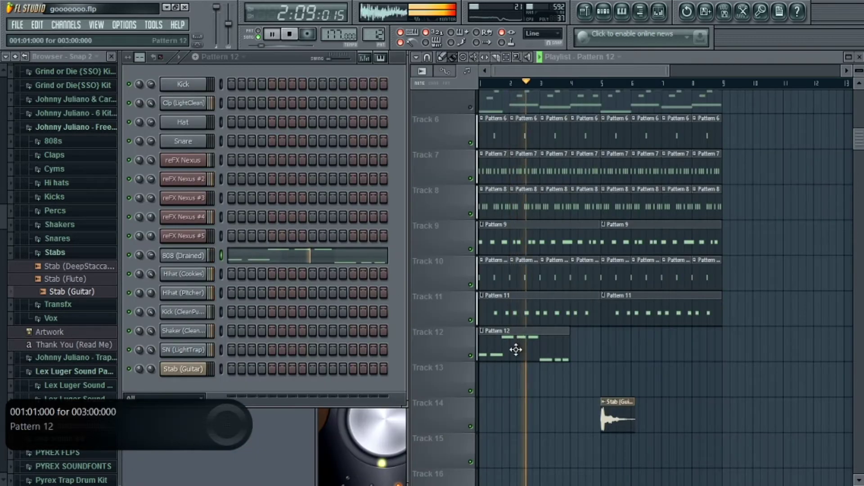
click(601, 341)
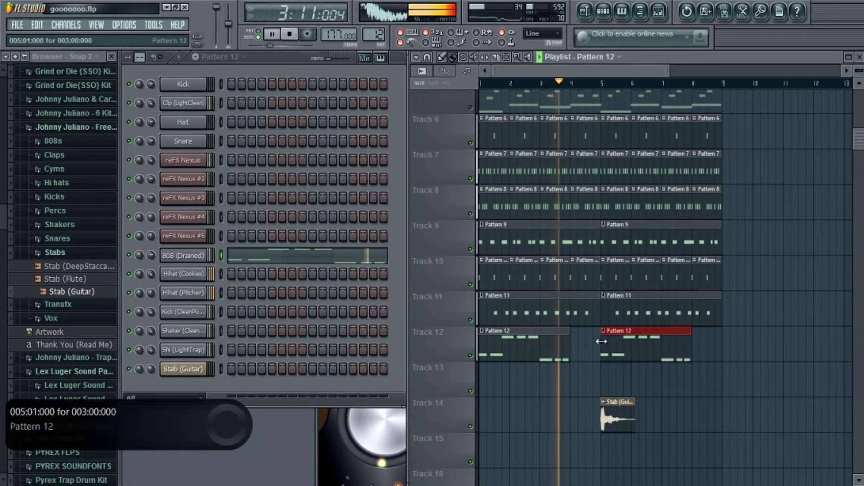
- Add G4 notes at steps 1 and 9 of bar 4 in Pattern 12, lengthen the last one and raise the line's note velocities
double_click(560, 343)
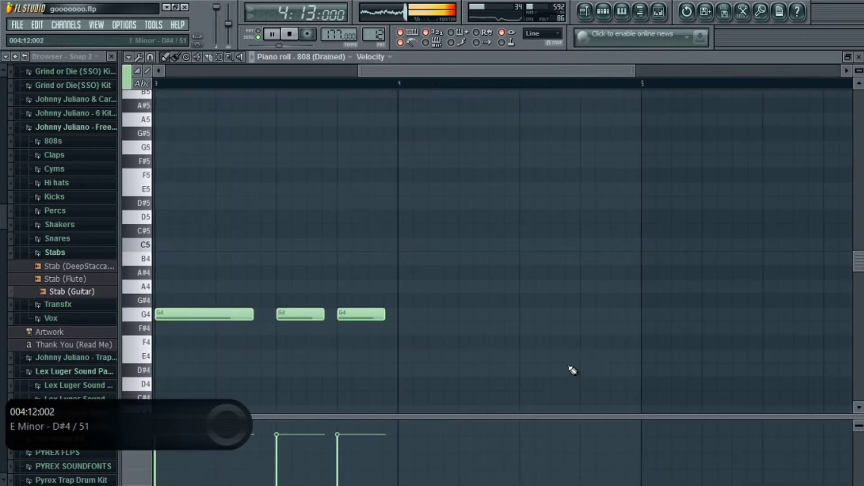
click(401, 315)
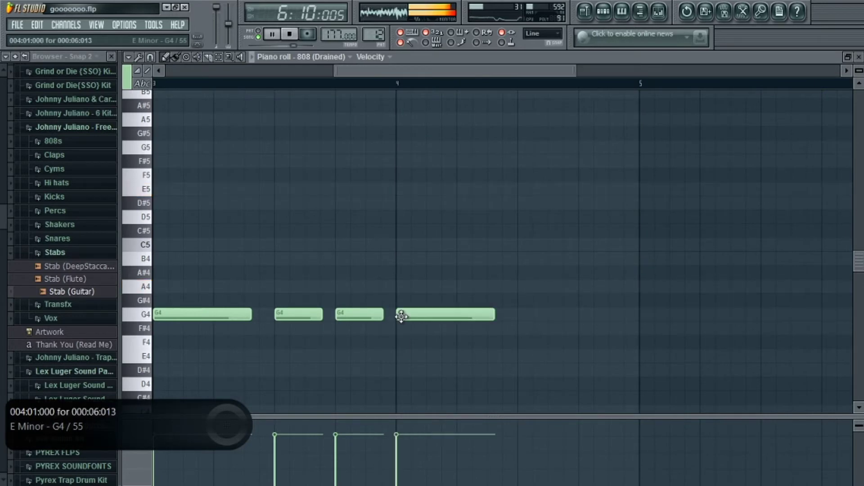
click(518, 313)
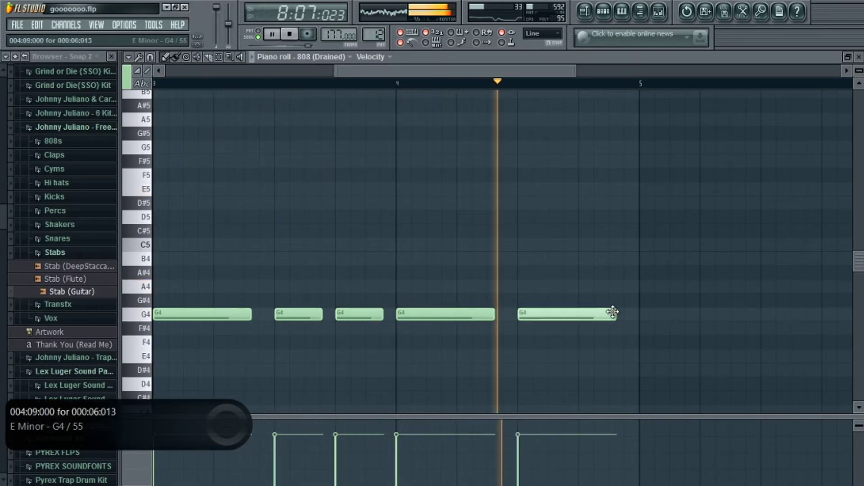
drag(612, 312, 631, 314)
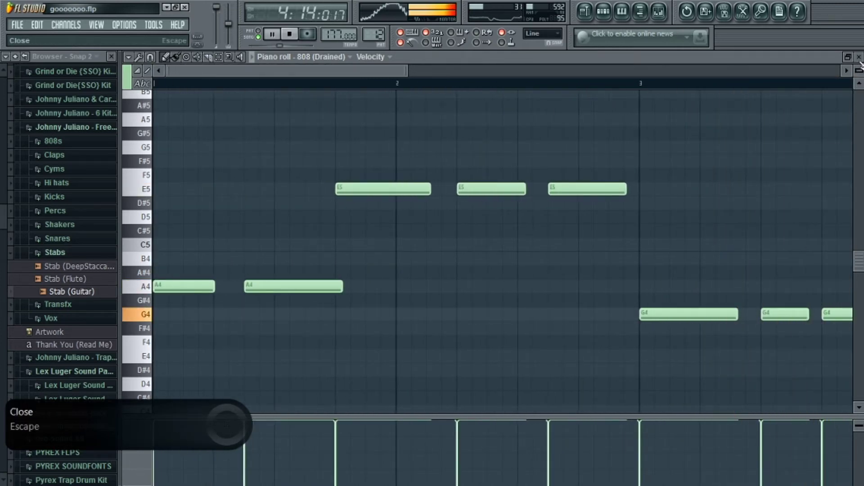
click(858, 57)
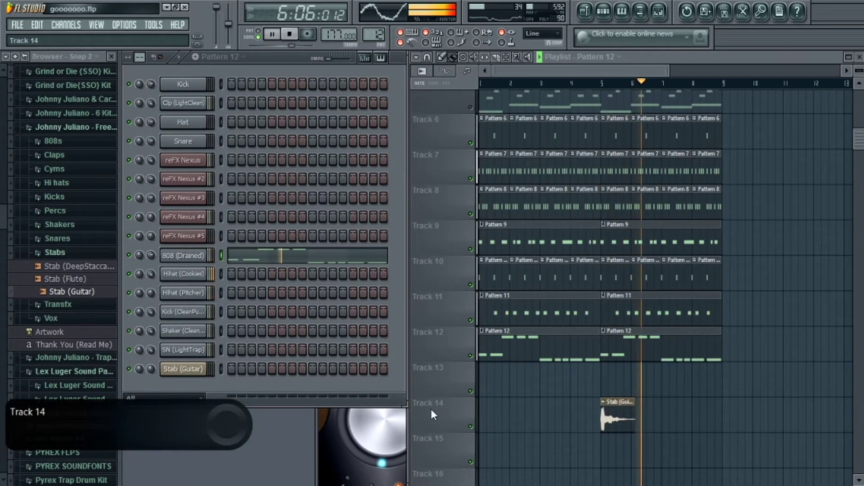
- Set the 808 (Drained) channel volume to 71% and audition replacement samples on it, loading 808 (Drones) and finally 808 (Punchy)
mouse_move(153, 255)
mouse_down()
mouse_move(155, 263)
mouse_move(155, 249)
mouse_up()
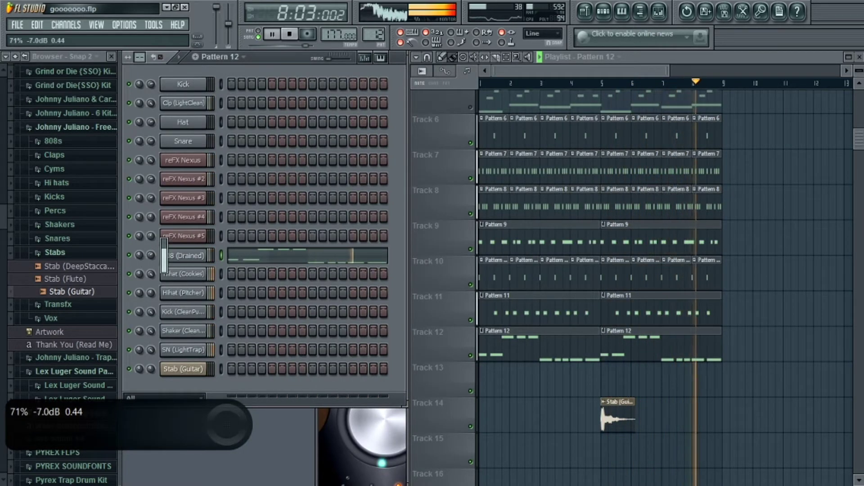
click(81, 142)
key(space)
click(78, 193)
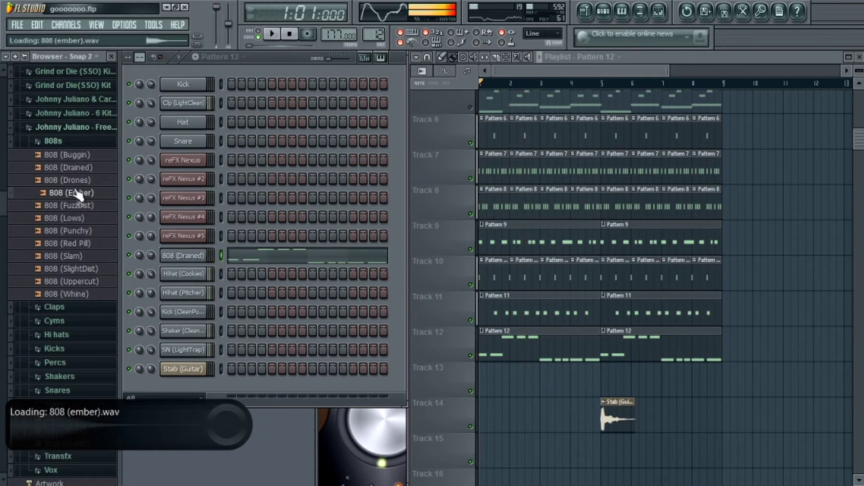
click(78, 181)
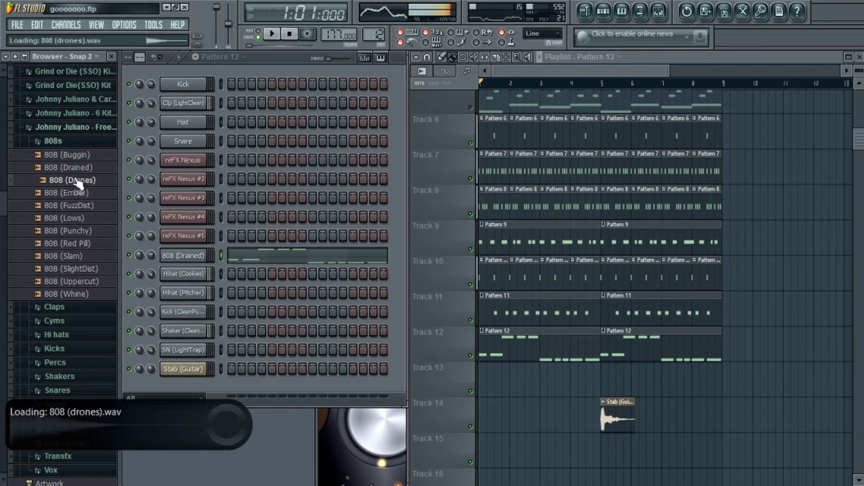
key(space)
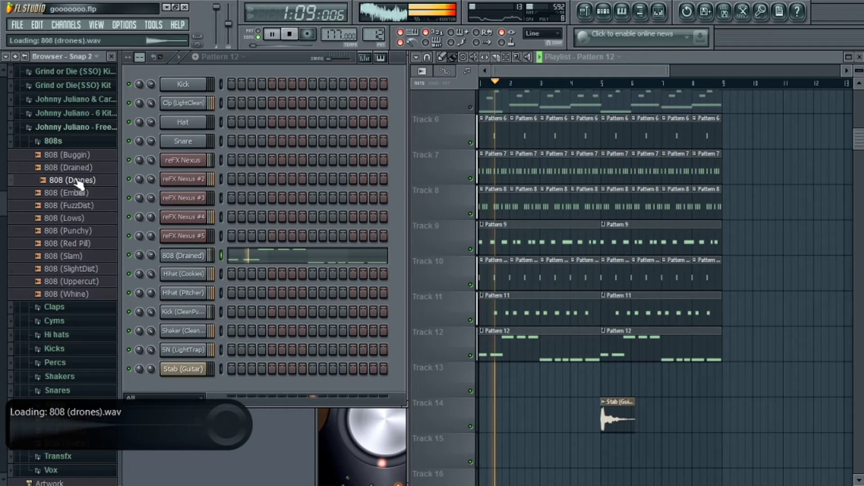
drag(79, 182, 176, 255)
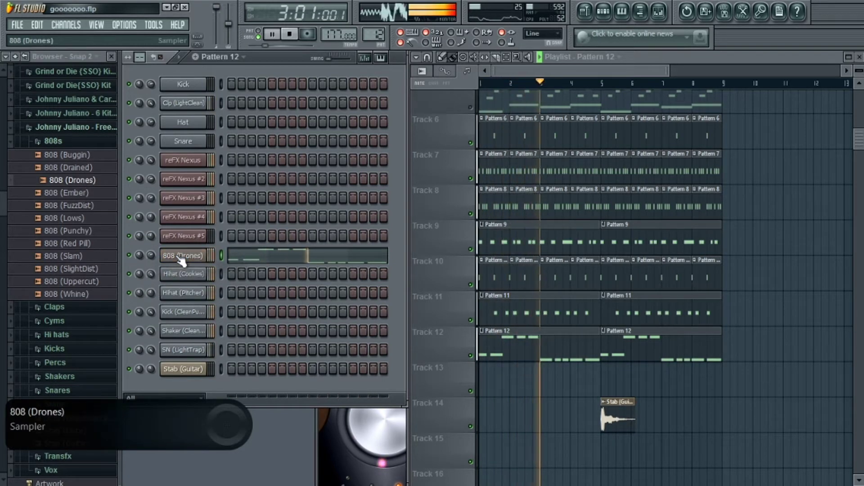
click(85, 230)
drag(85, 231, 177, 263)
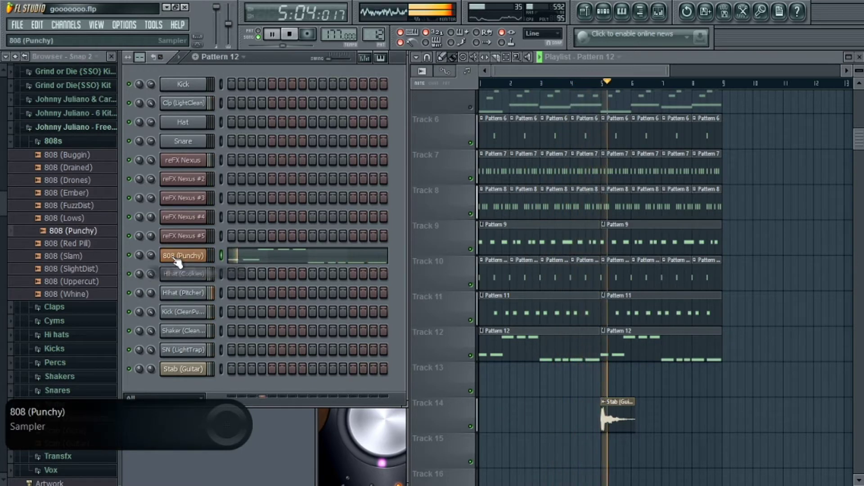
- Rework bar 4 of the 808 (Punchy) line into three short G4 notes at steps 1, 7 and 13
click(291, 256)
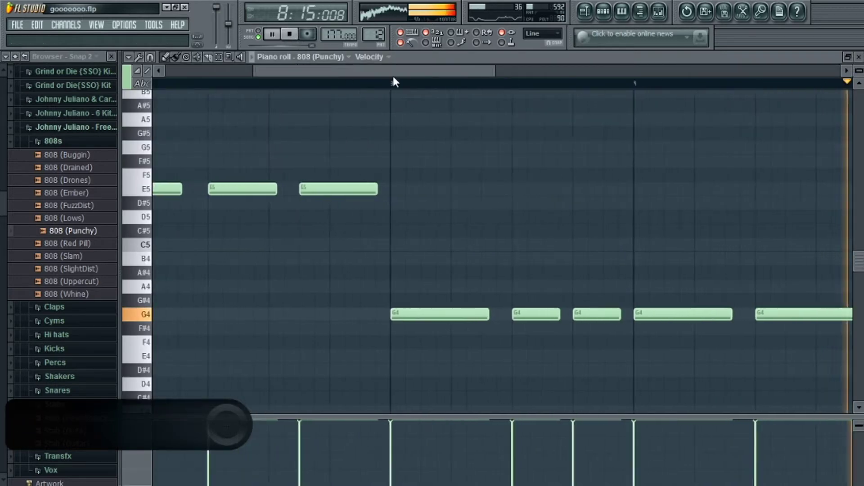
right_click(538, 318)
drag(515, 314, 463, 310)
click(508, 314)
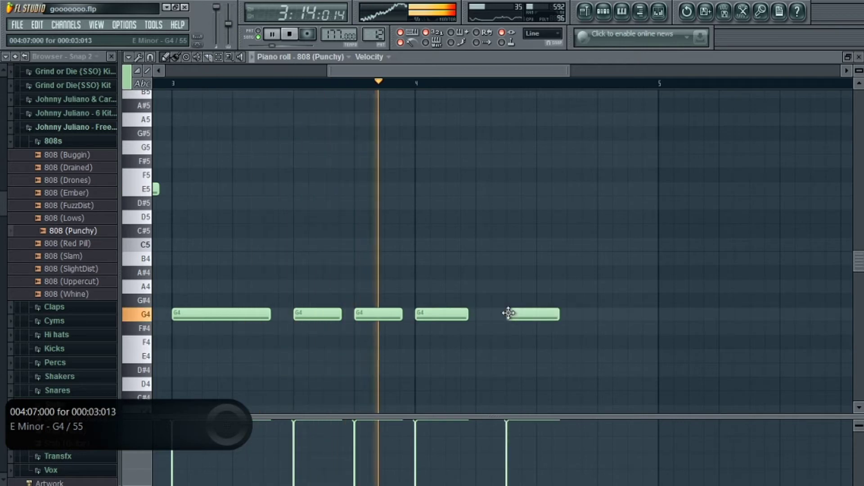
click(597, 313)
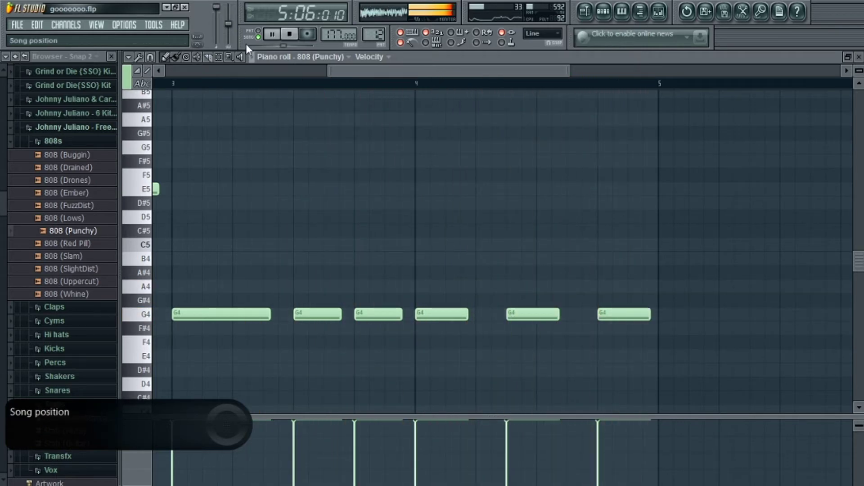
- Switch playback to pattern mode and replace the two short G4 notes in bar 3 with one longer G4 at step 11
click(259, 34)
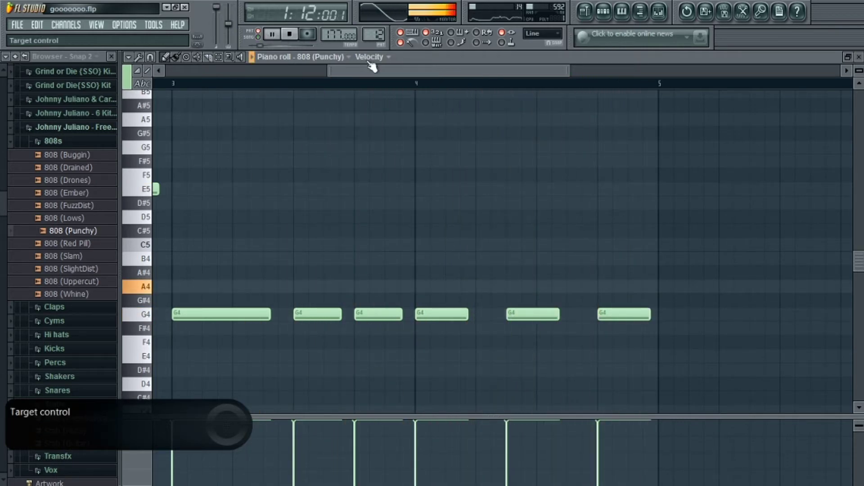
drag(375, 71, 329, 74)
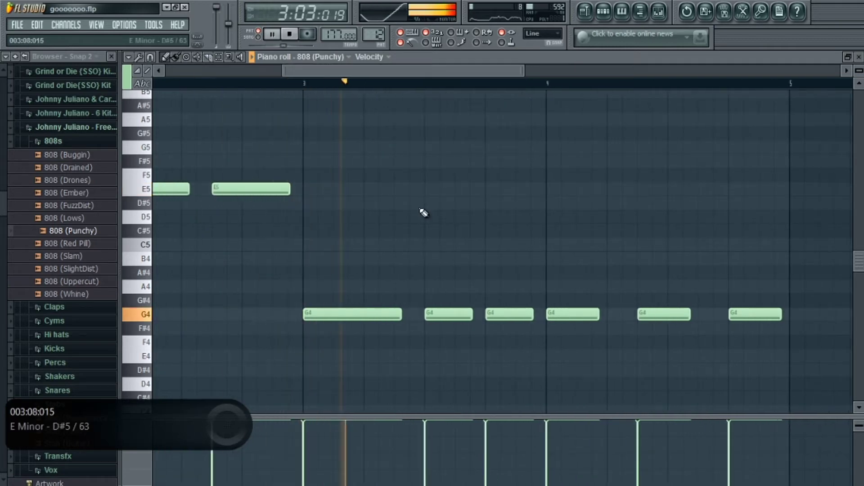
right_click(443, 311)
click(458, 318)
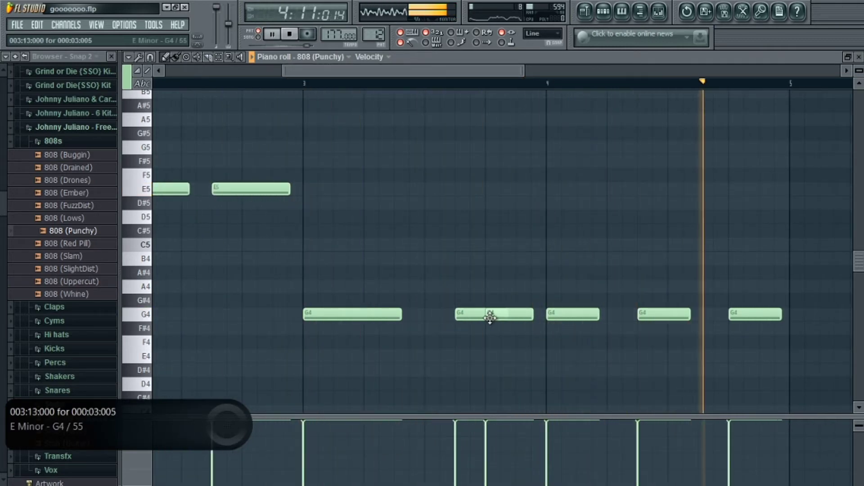
right_click(498, 317)
drag(503, 323, 542, 322)
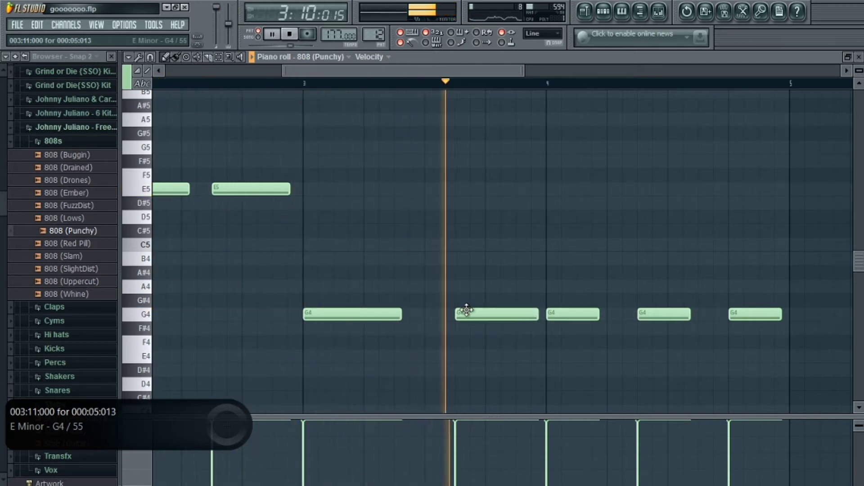
- Move the second G4 in bar 3 to step 7, shorten the first G4 to match, and add a short G4 at step 13
drag(466, 310, 432, 314)
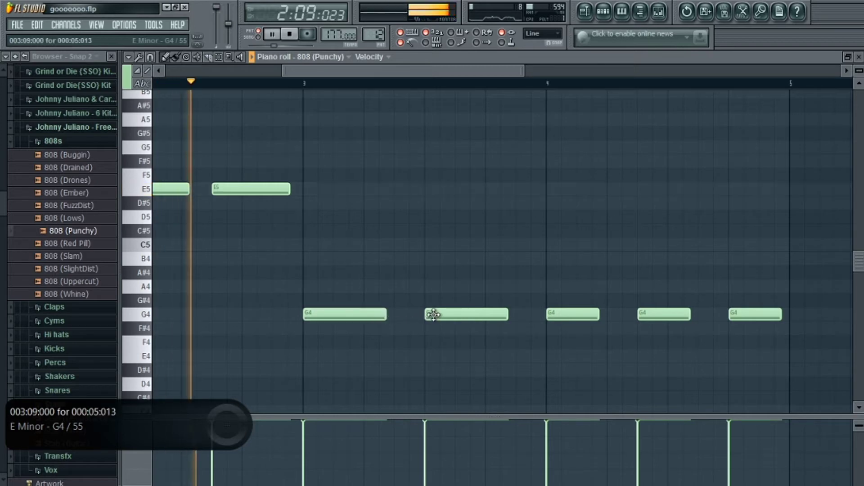
drag(434, 313, 405, 314)
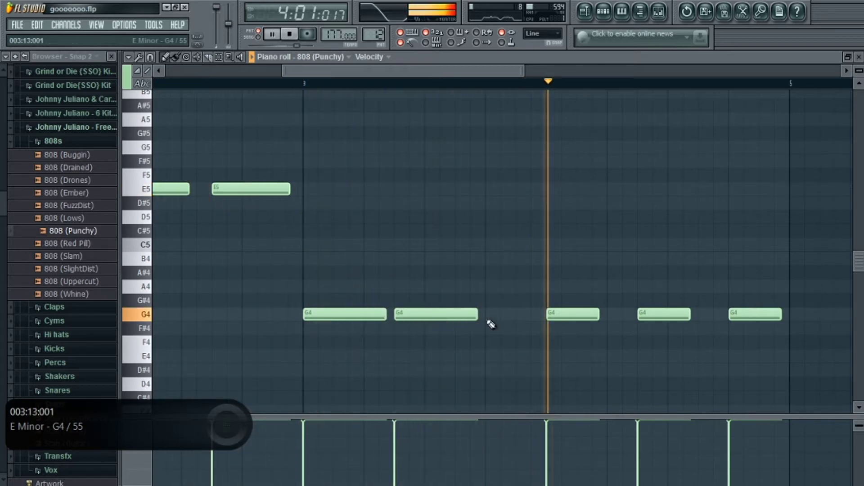
click(517, 328)
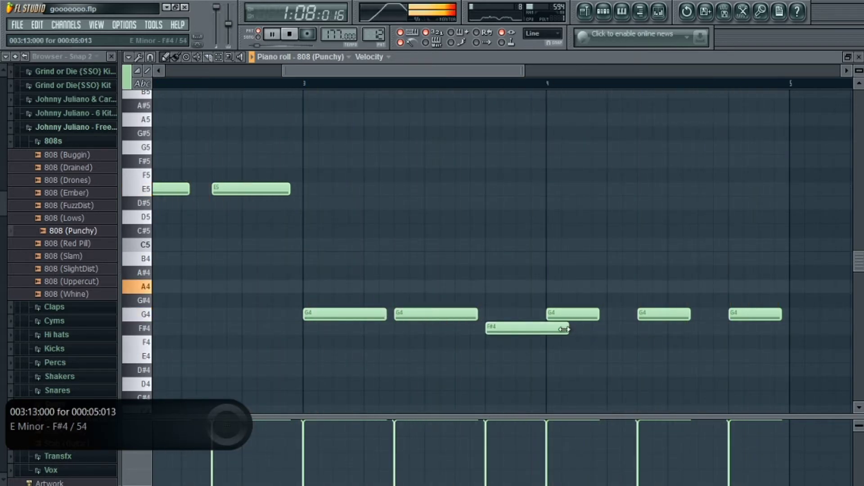
mouse_move(520, 328)
mouse_down()
mouse_move(523, 299)
mouse_move(524, 320)
mouse_up()
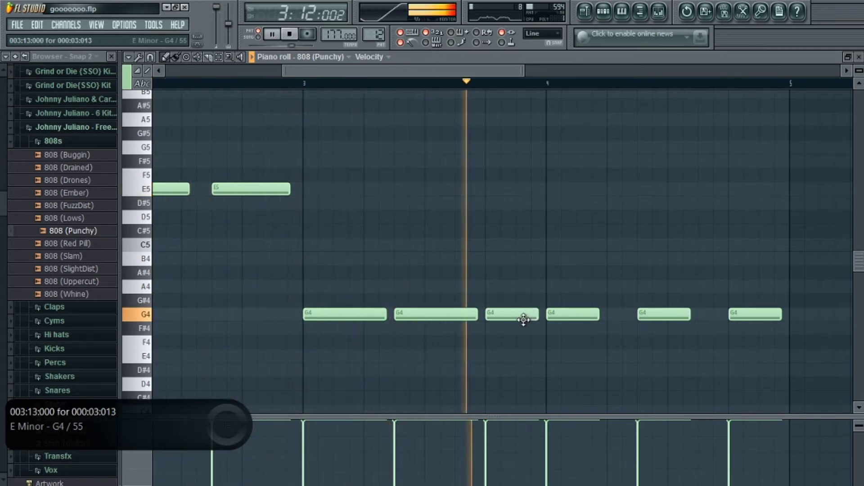
click(860, 57)
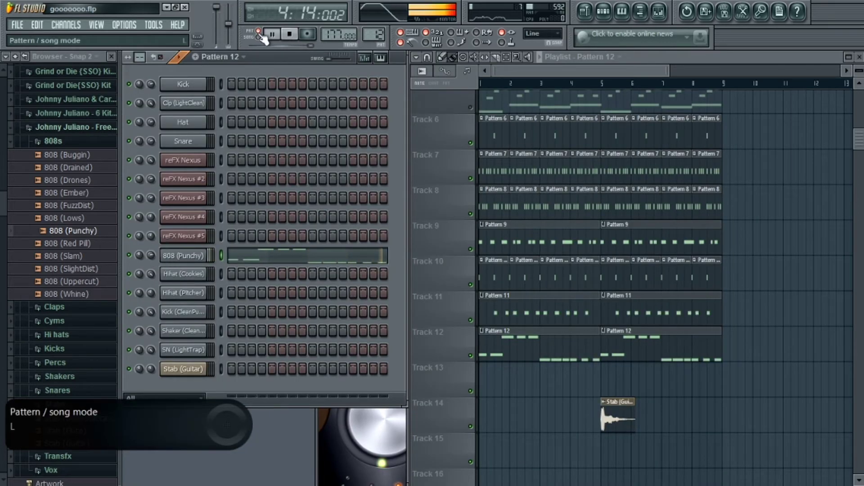
- Audition more 808 samples, load 808 (Whine) onto the 808 channel, and play it in song mode with the channel volume lowered
click(83, 257)
click(83, 283)
click(82, 272)
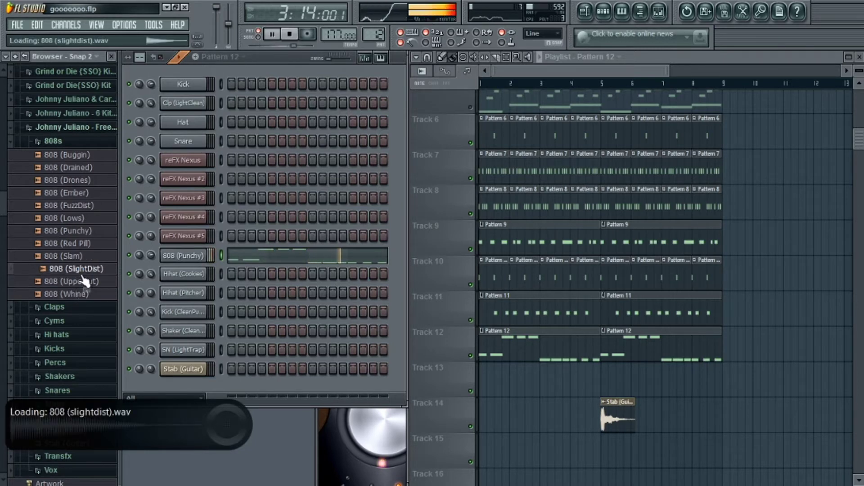
click(73, 295)
drag(76, 297, 174, 258)
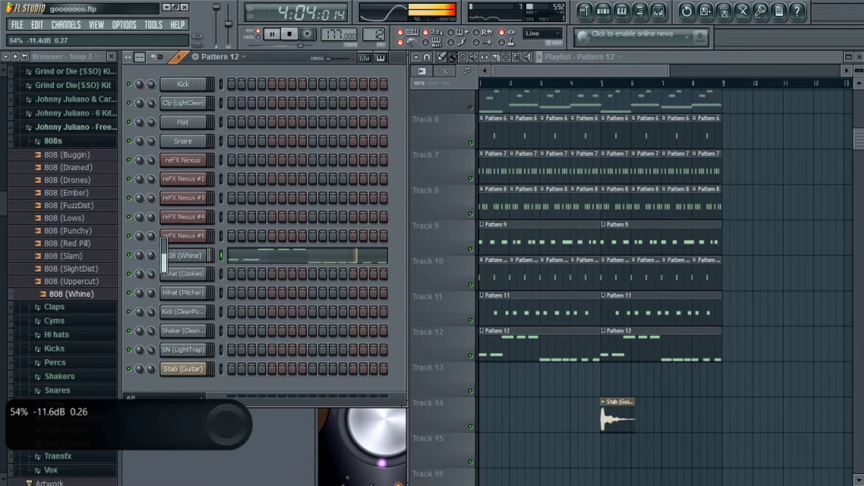
click(258, 37)
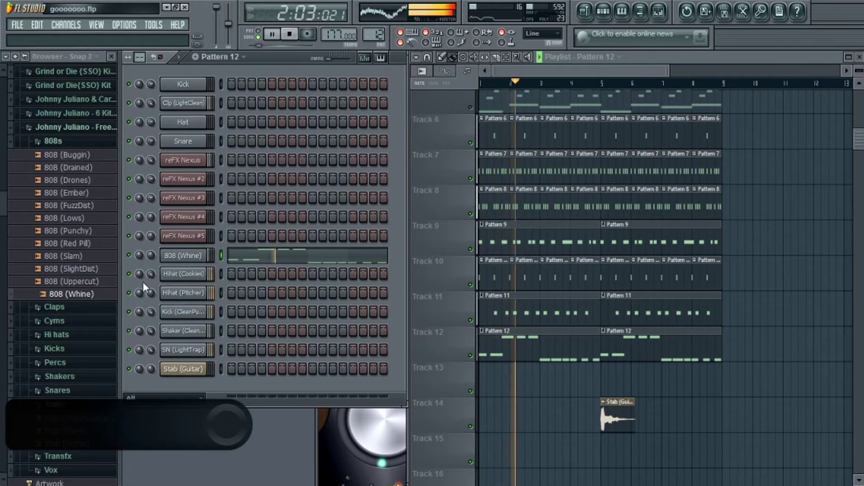
drag(151, 255, 152, 261)
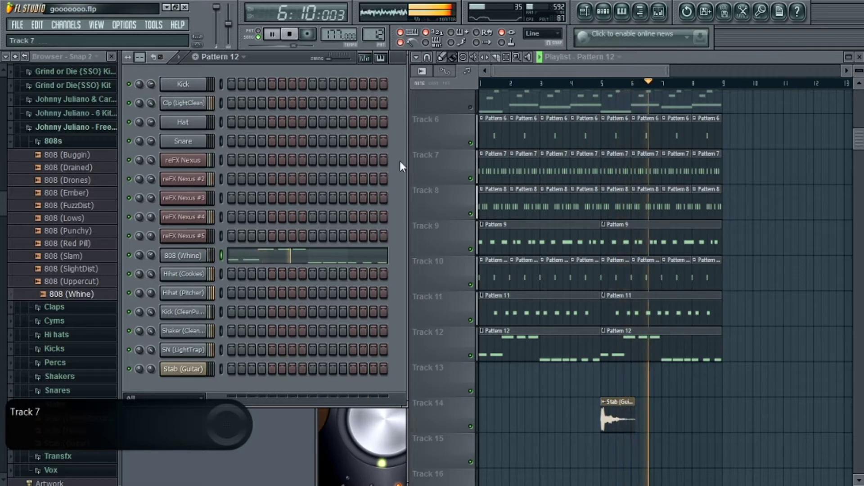
- Replace the 808 channel's sample with 808 (FuzzDist) and raise the channel volume slightly during playback
click(88, 216)
key(space)
click(72, 205)
drag(72, 205, 185, 260)
key(space)
drag(149, 255, 149, 250)
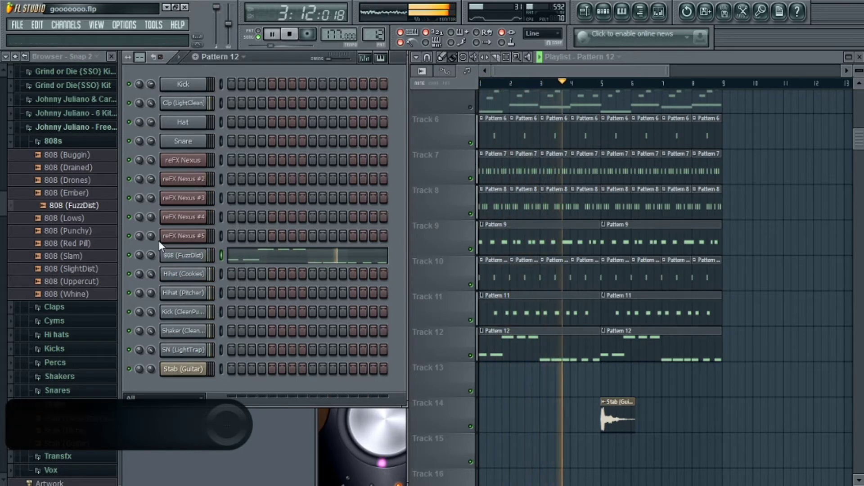
- Unmute playlist track 5 and open the reFX Nexus #5 notes of Pattern 5 in the piano roll
click(471, 107)
double_click(497, 102)
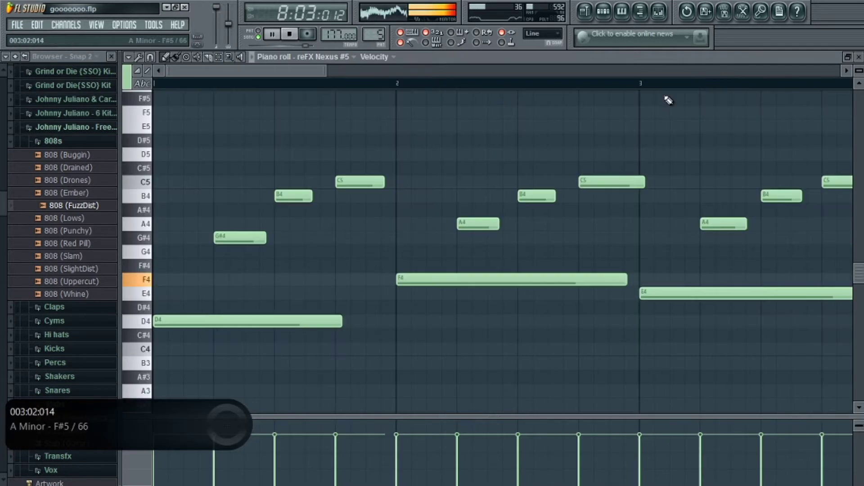
click(858, 57)
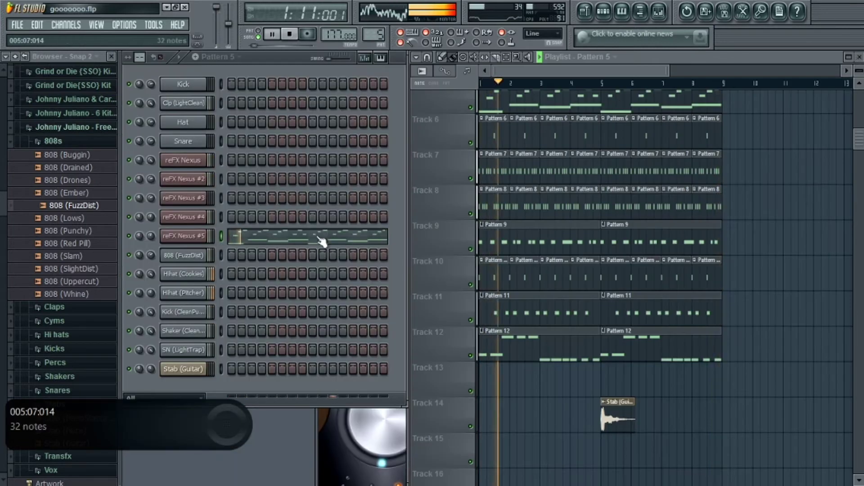
click(244, 234)
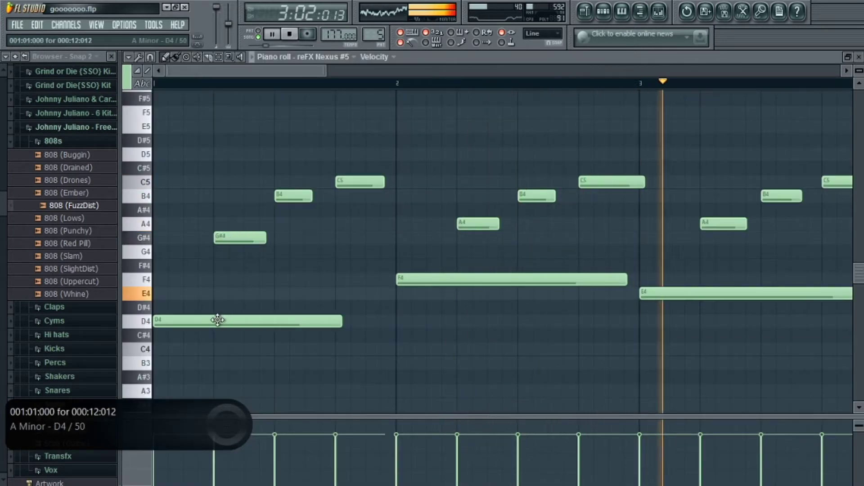
- Replay the melody from bar 1, then move its opening D4 note up to E4 and its G#4 note up to A4
click(156, 84)
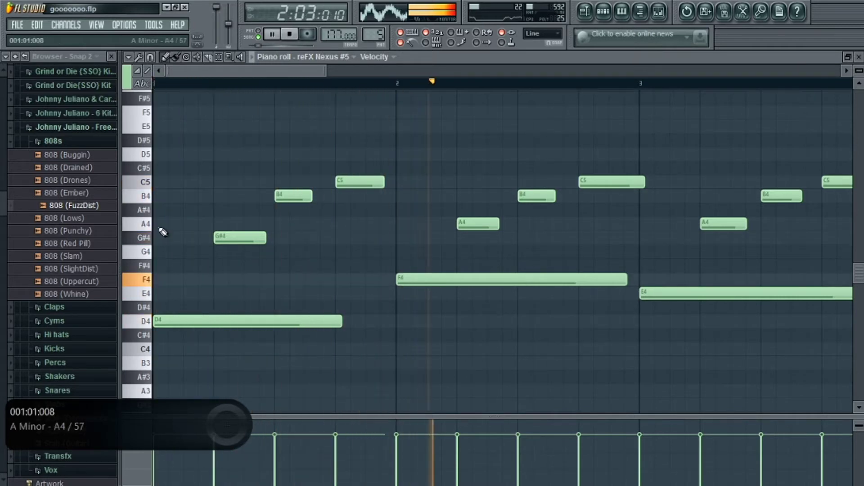
click(157, 84)
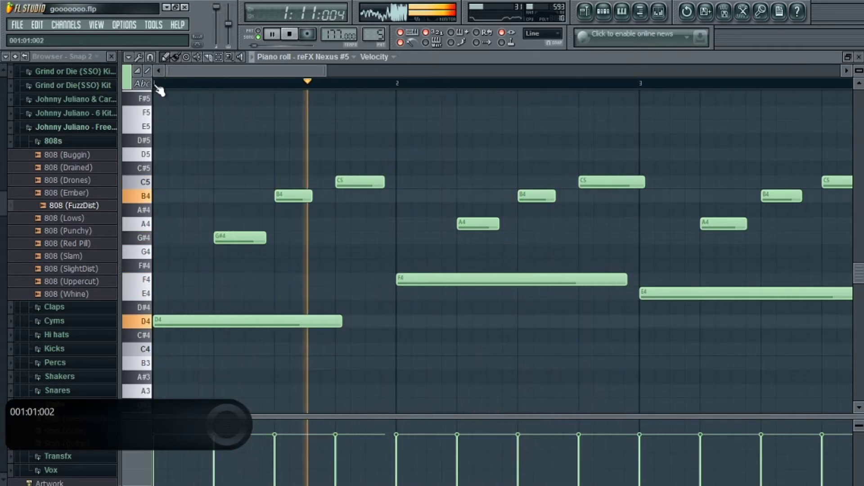
key(space)
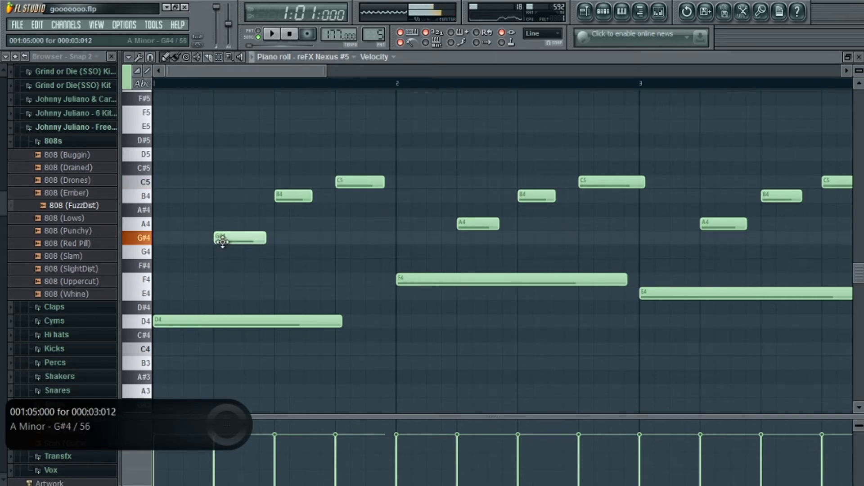
drag(202, 320, 197, 292)
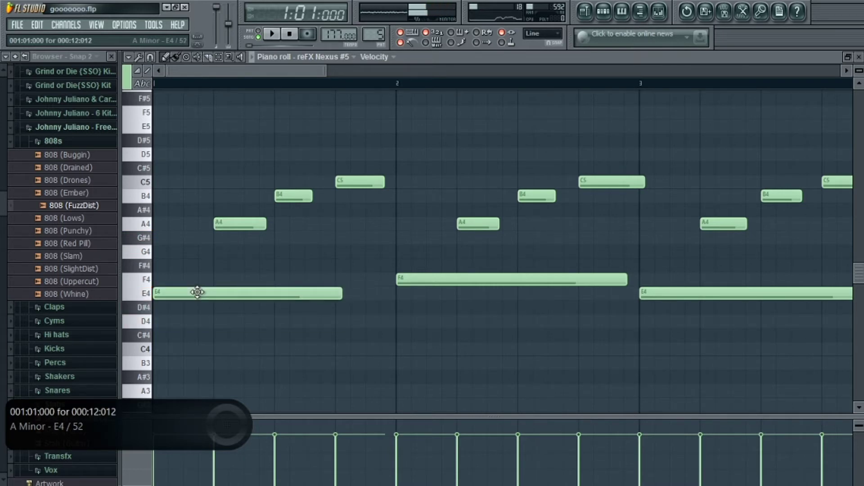
click(130, 58)
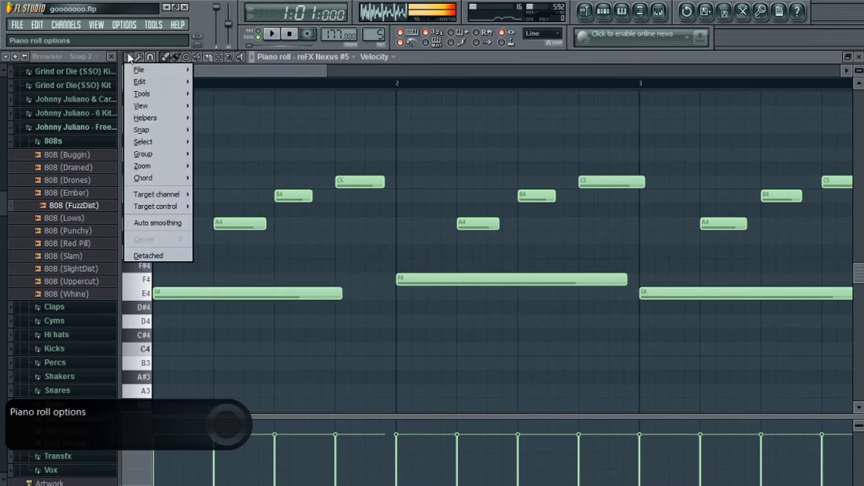
mouse_move(176, 114)
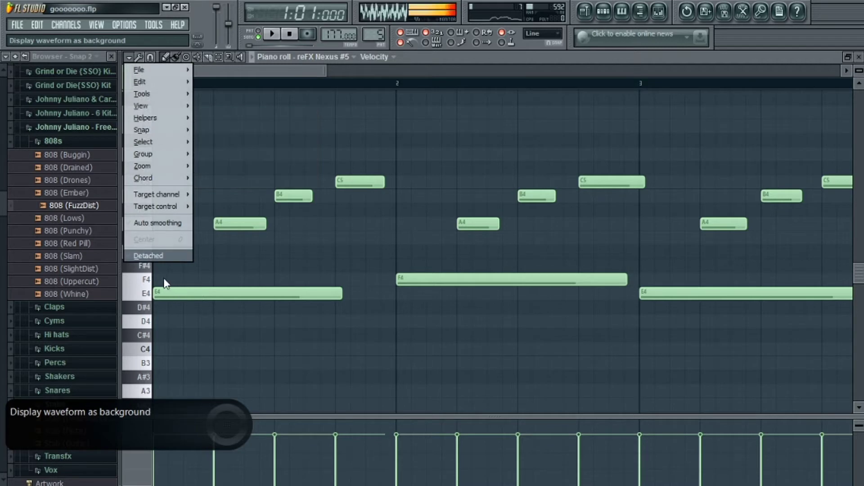
- Show the mixer and open Fruity Reeverb 2 on the reFX Nexus insert 8 track
click(640, 13)
click(640, 14)
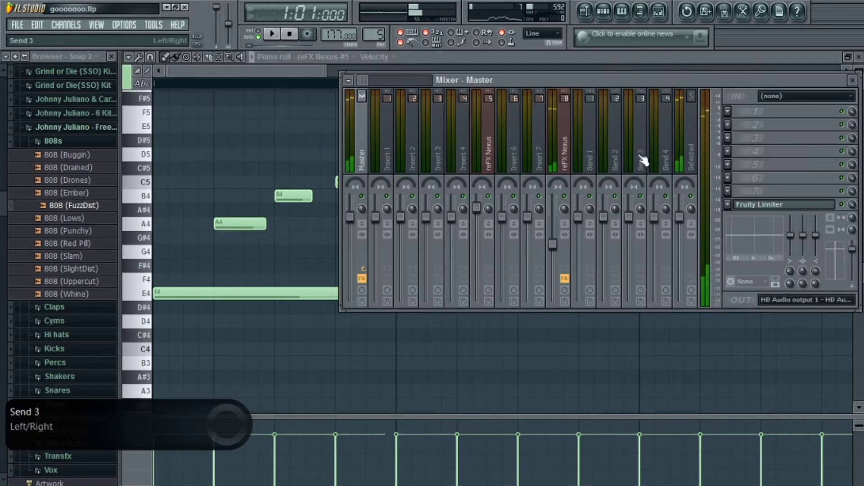
click(566, 140)
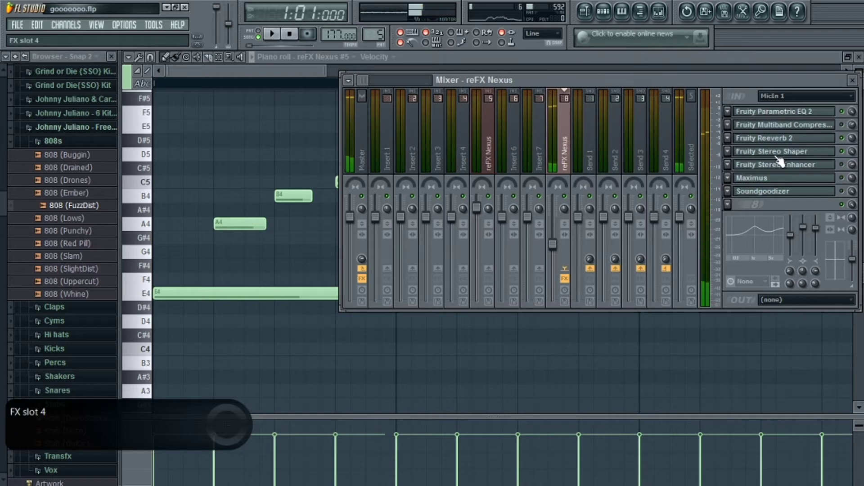
click(785, 138)
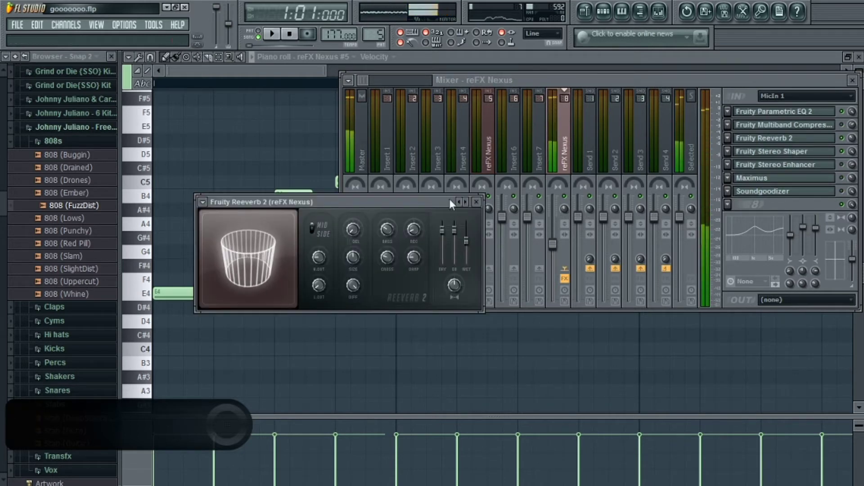
- Lower the wet level of Fruity Reeverb 2 on mixer insert 8 in two stages, then close the mixer
drag(467, 243, 466, 247)
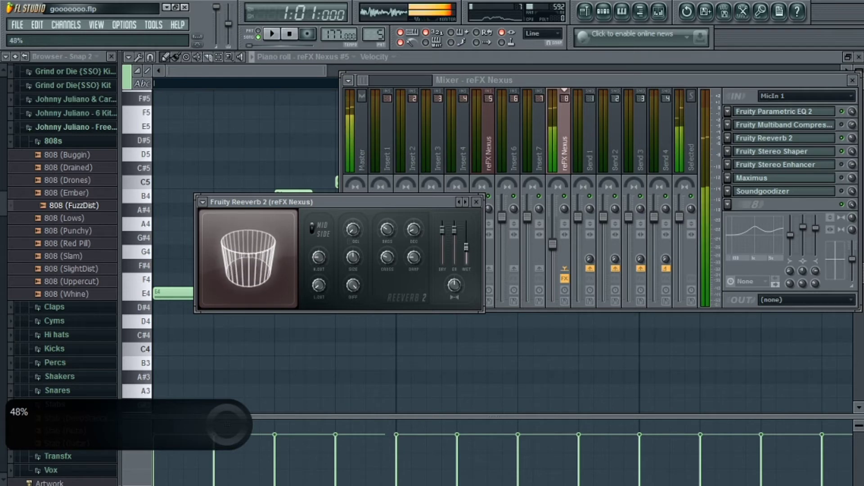
click(476, 202)
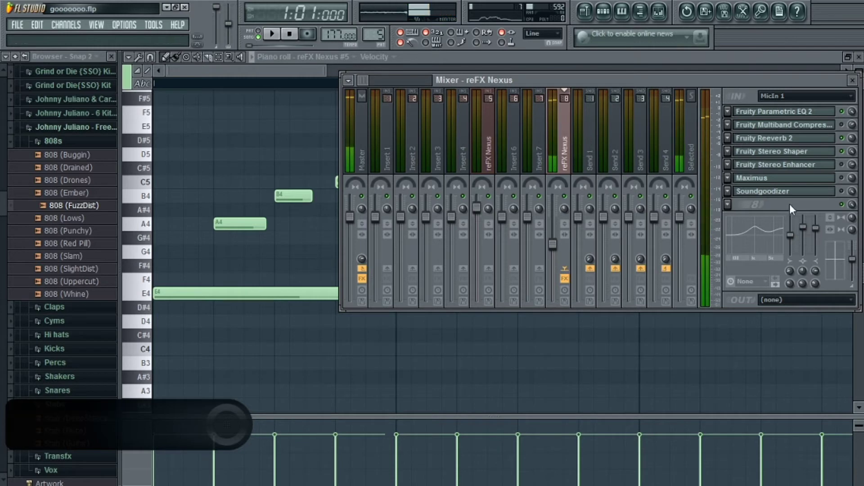
click(786, 137)
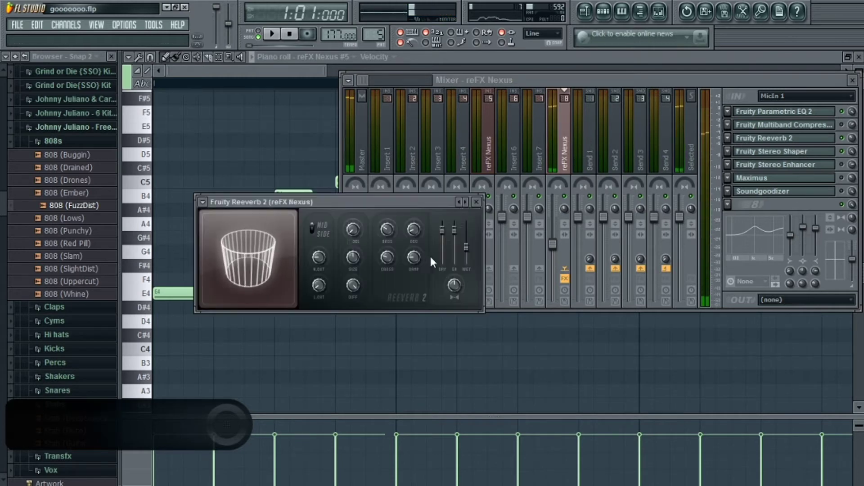
drag(465, 247, 466, 254)
click(477, 202)
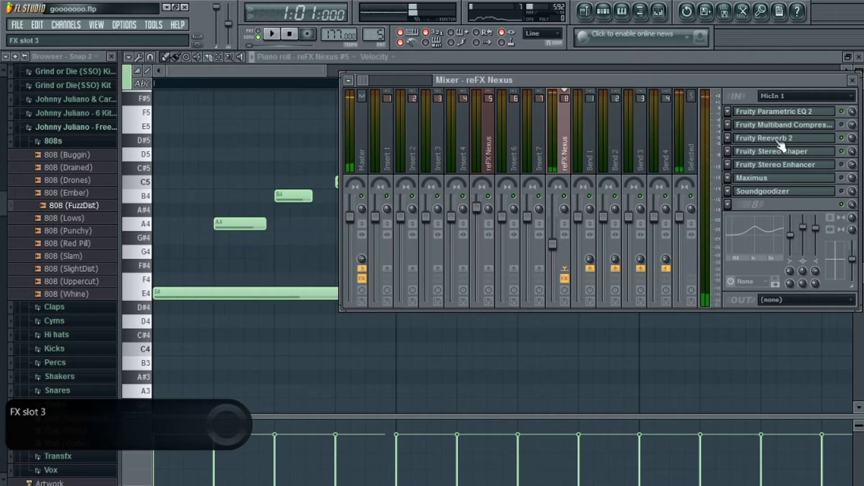
click(854, 80)
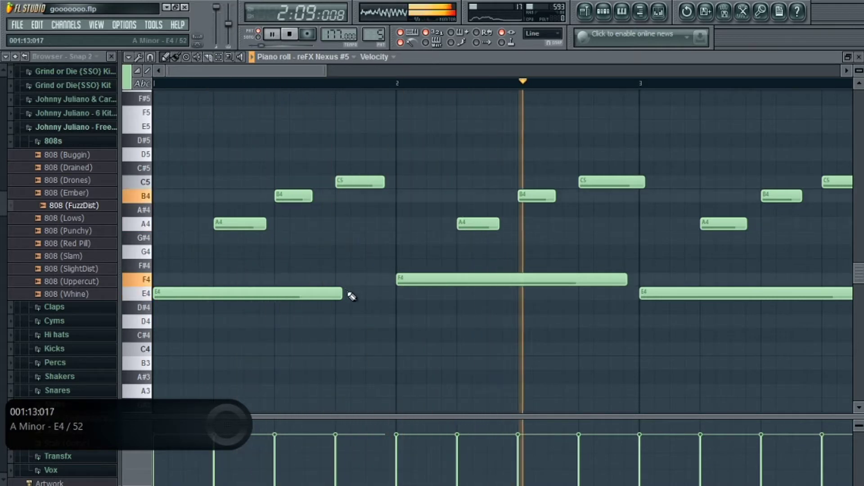
- Extend the first E4 note of reFX Nexus #5 to just before bar 2 and close the piano roll
drag(346, 295, 389, 296)
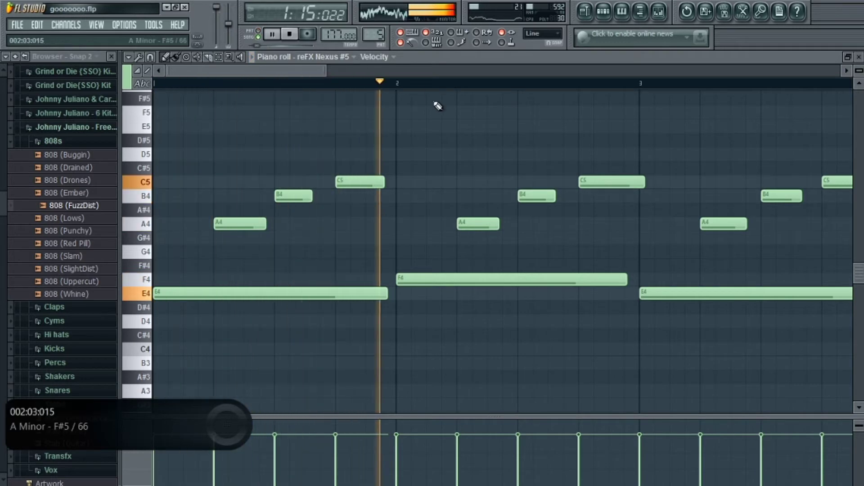
click(858, 57)
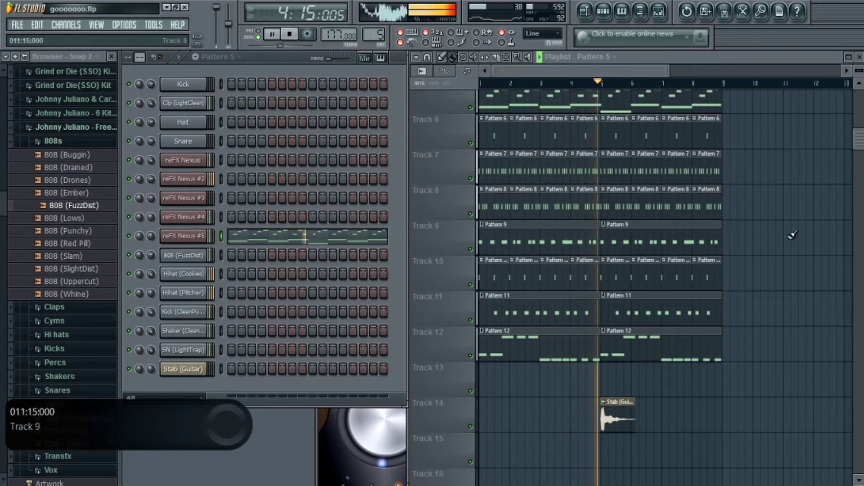
- In Pattern 12's 808 (FuzzDist) line, set bar 3's second G4 note to 3:07:000 for 0:05:013 and raise bar 4's last two notes to A4
double_click(545, 333)
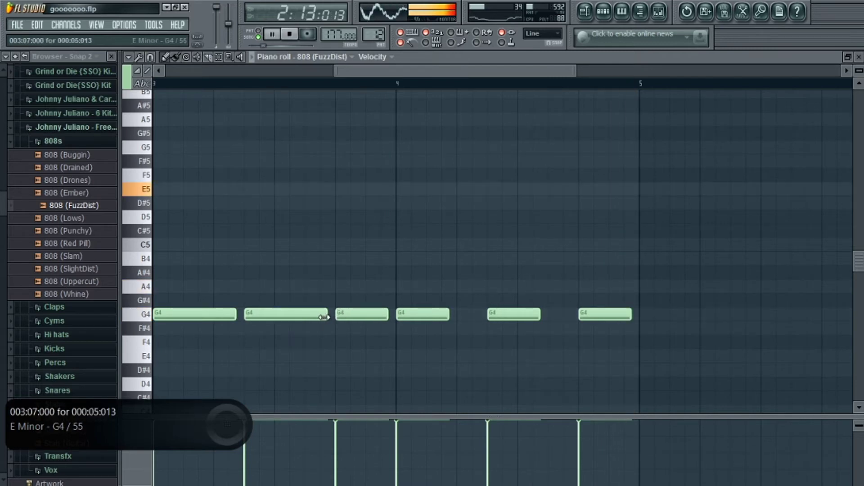
drag(309, 317, 290, 319)
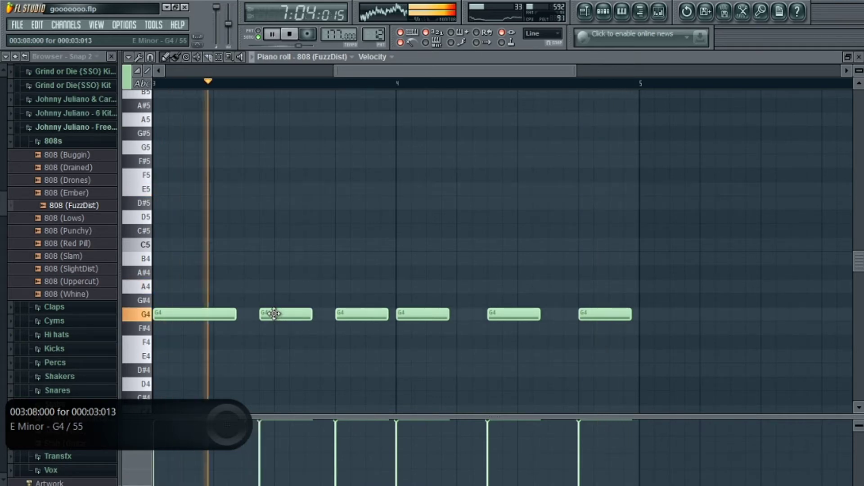
drag(270, 314, 252, 315)
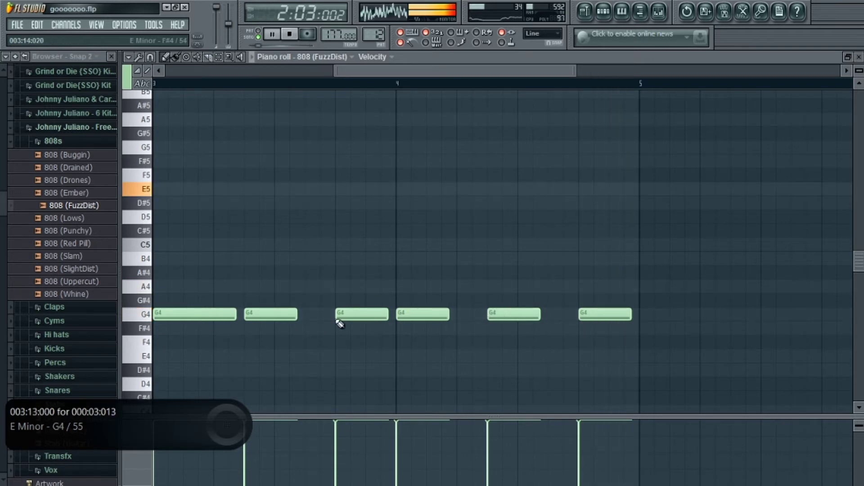
drag(306, 313, 327, 314)
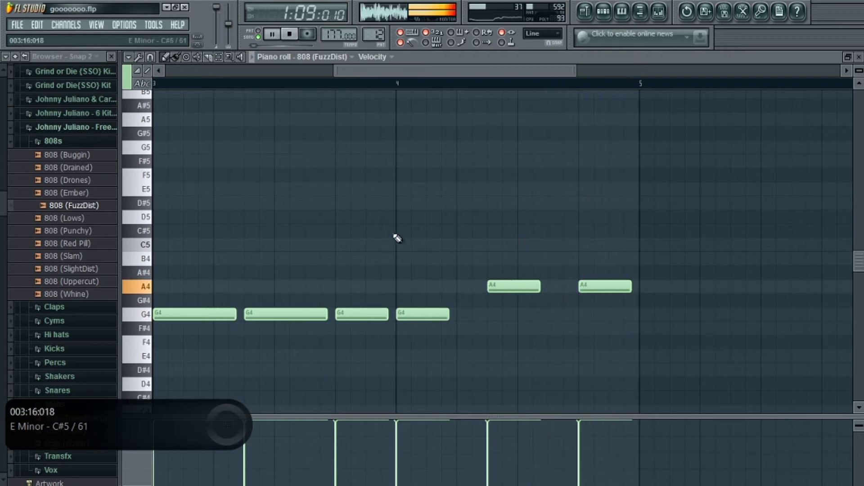
- Add an F5 slide note at 4:01:000 to the 808 line and lengthen it to 0:11:013
double_click(413, 177)
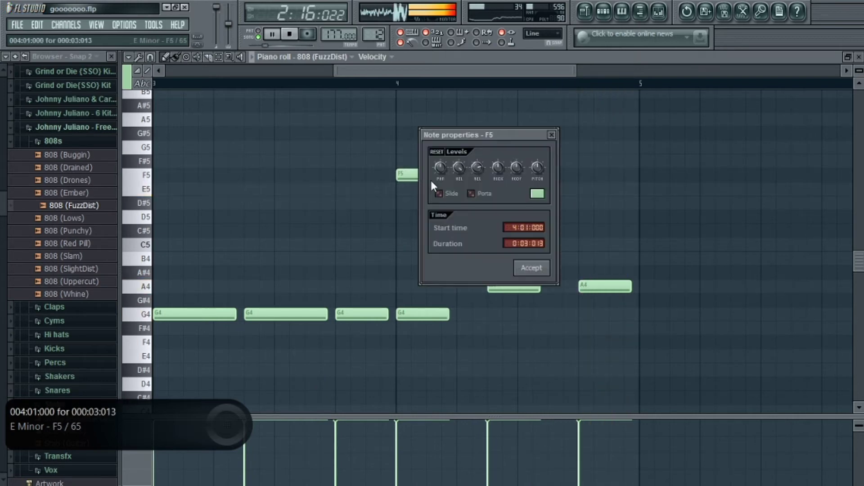
click(445, 193)
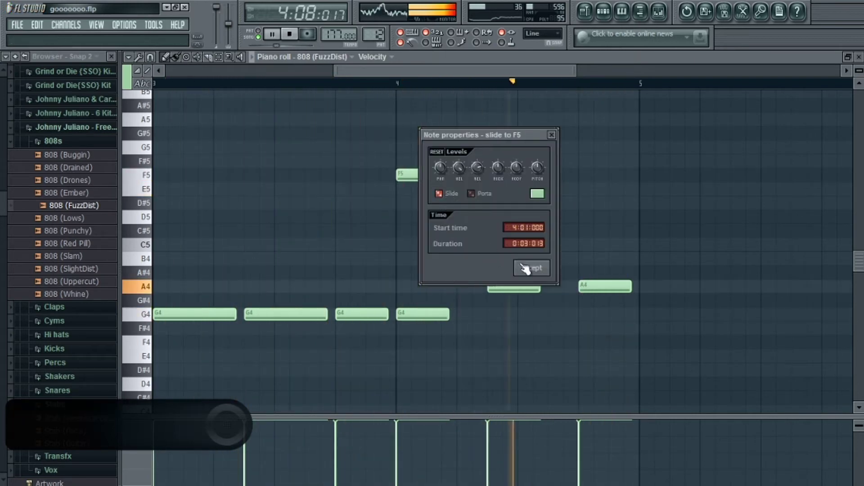
key(Return)
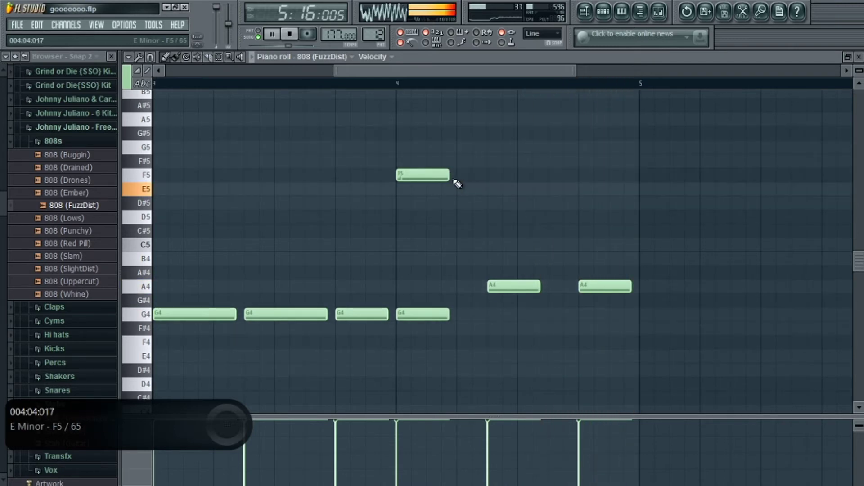
drag(557, 197, 563, 201)
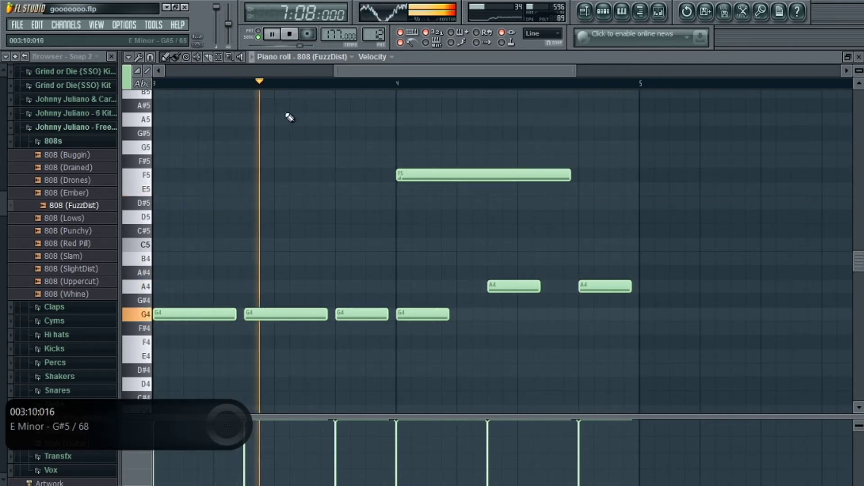
- Add another F5 slide note at 3:01:000 with a duration of 0:11:013
drag(361, 70, 296, 68)
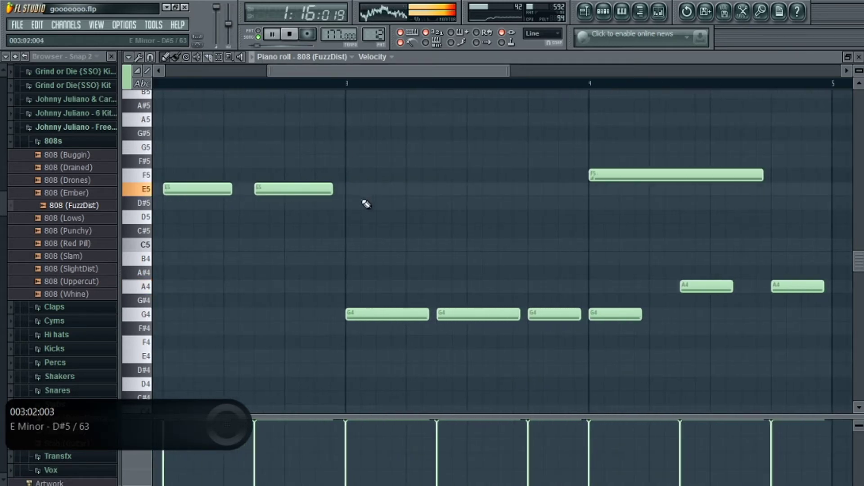
click(349, 175)
double_click(349, 175)
click(375, 190)
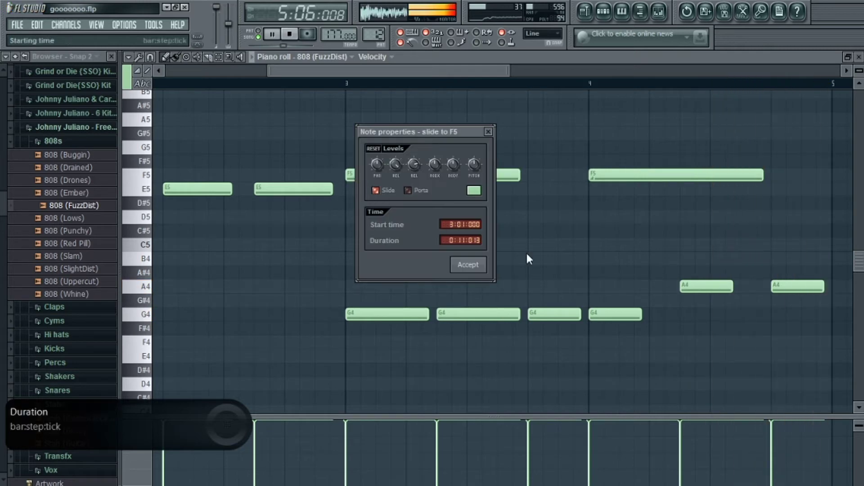
click(463, 264)
- Raise bar 3's slide note to A#5, shift both slide notes one step later, and pause playback outside the piano roll
drag(363, 171, 360, 95)
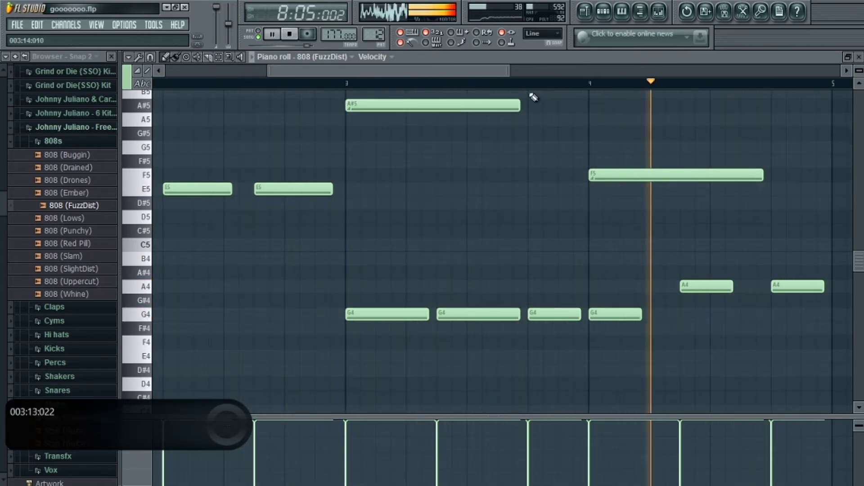
drag(419, 101, 434, 100)
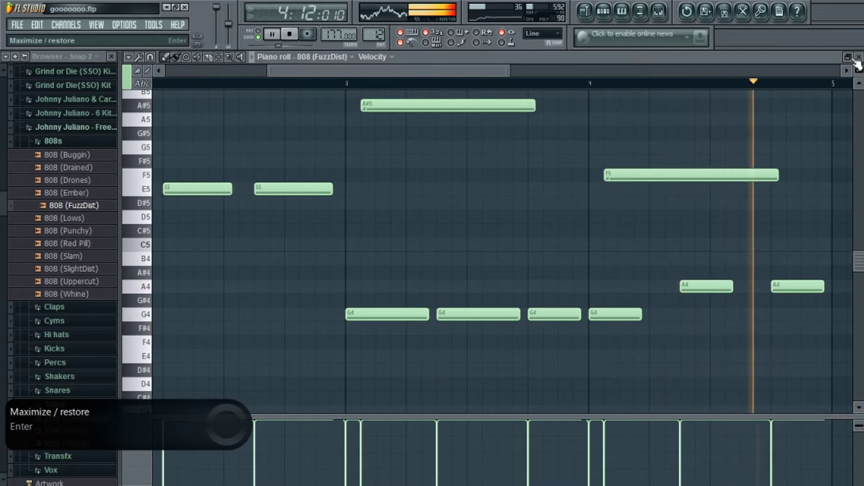
click(858, 56)
click(271, 33)
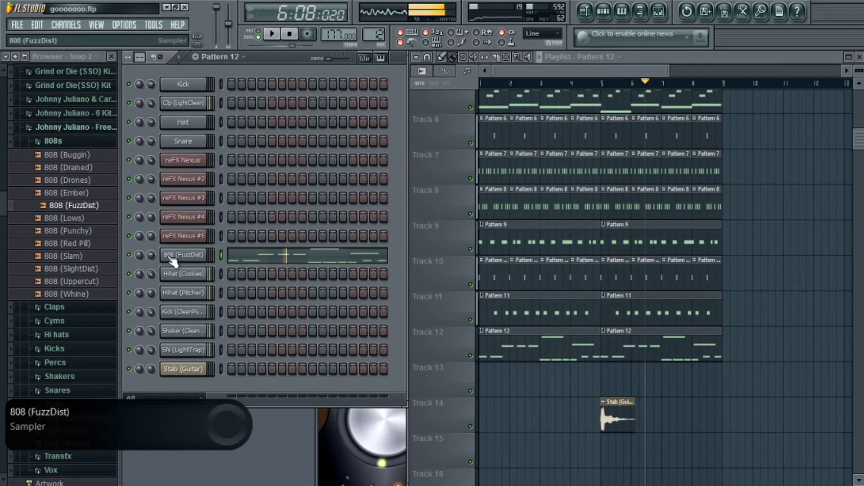
- Open the 808 (FuzzDist) channel settings and add an A#5 slide note at 1:14:000 lasting 0:11:013 to its Pattern 12 notes
click(200, 258)
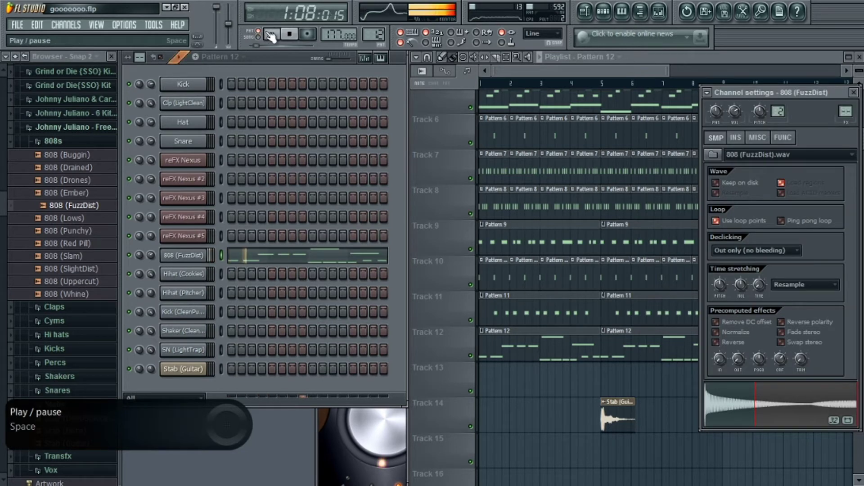
click(275, 259)
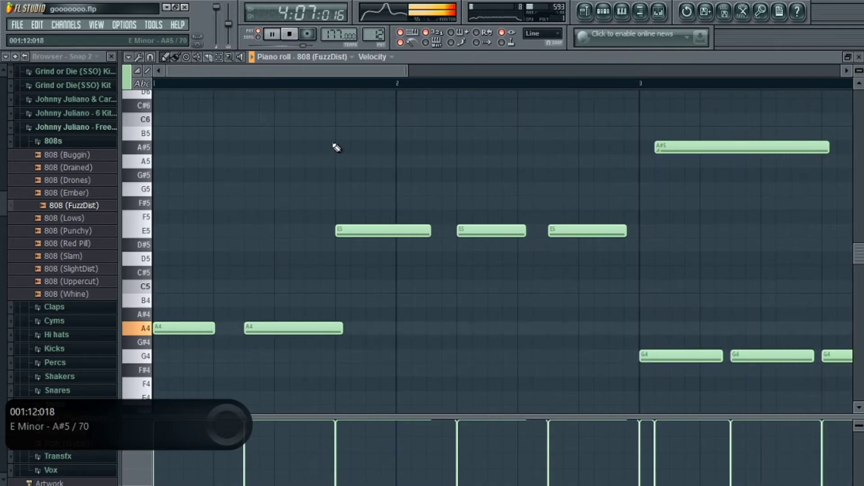
click(337, 148)
drag(355, 147, 360, 147)
double_click(365, 150)
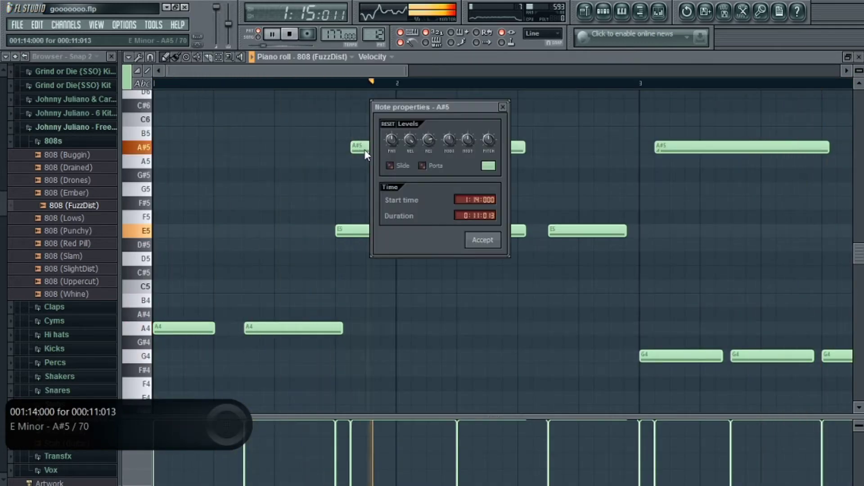
click(390, 165)
click(482, 240)
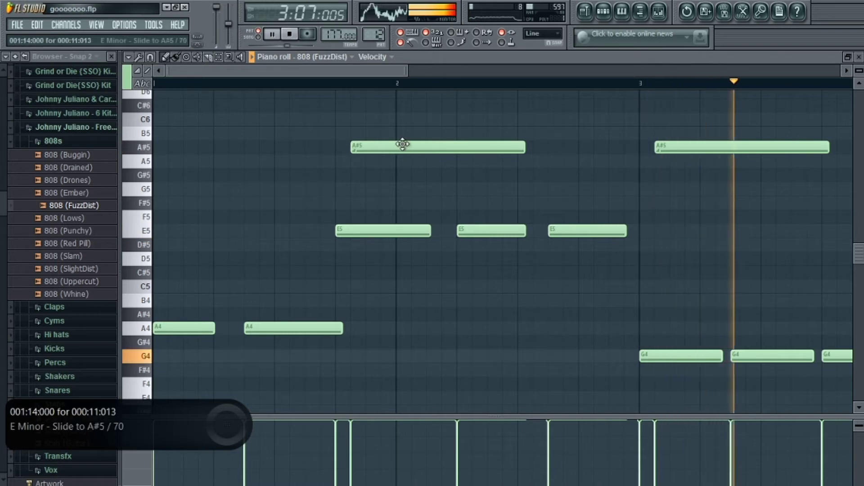
- Raise the slide note at 1:14:000 to D#6 and bar 4's slide note to G6, then close the piano roll
mouse_move(402, 145)
mouse_down()
mouse_move(401, 88)
mouse_move(399, 154)
mouse_up()
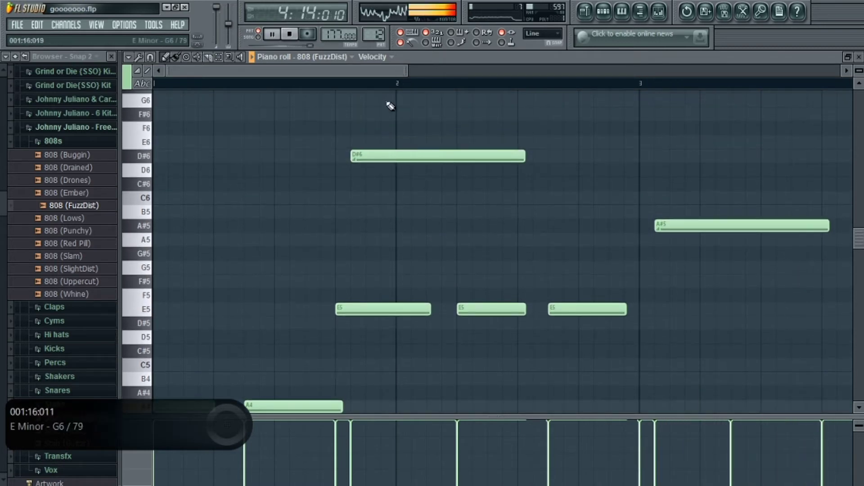
drag(359, 69, 406, 77)
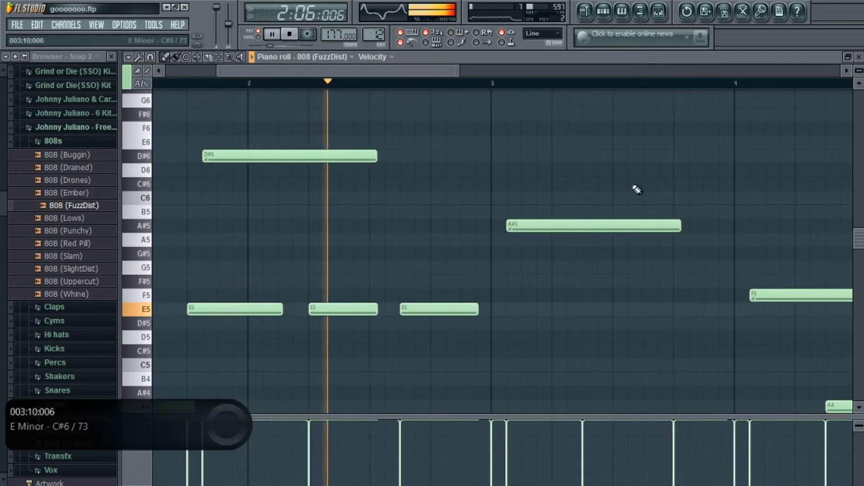
drag(783, 294, 770, 101)
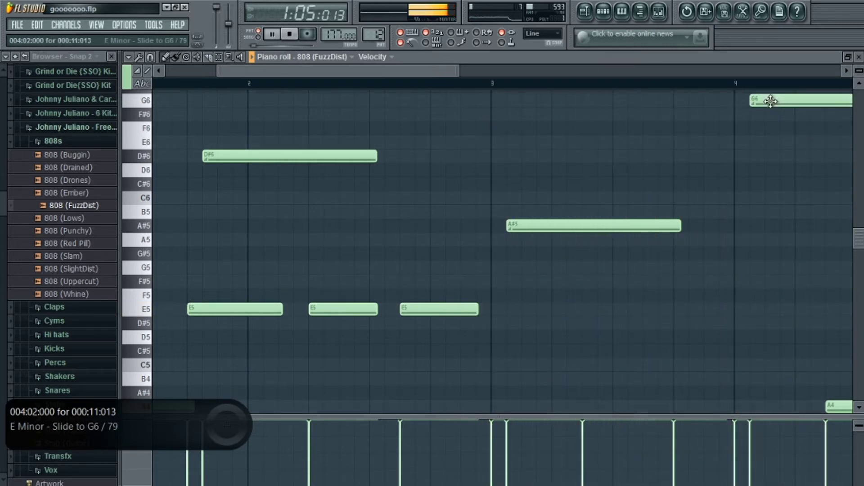
click(859, 57)
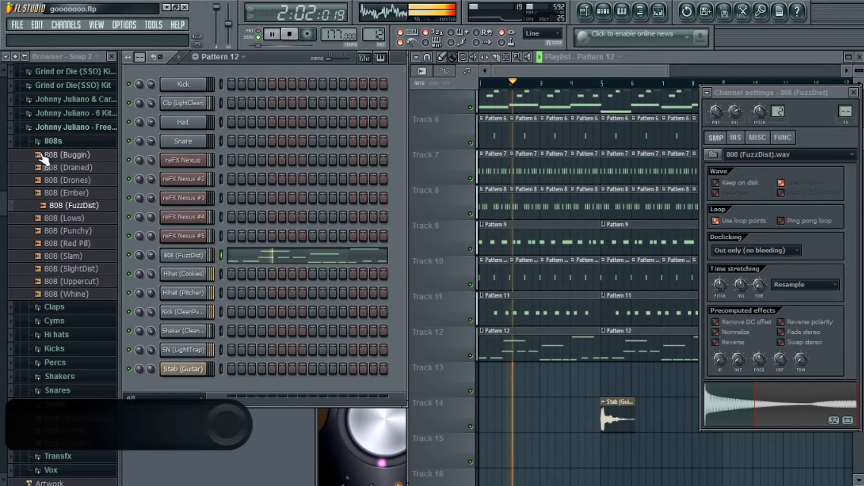
- Collapse the 808s sample folder, and balance loudness by raising the system volume to 60 and lowering the project's main volume
click(53, 144)
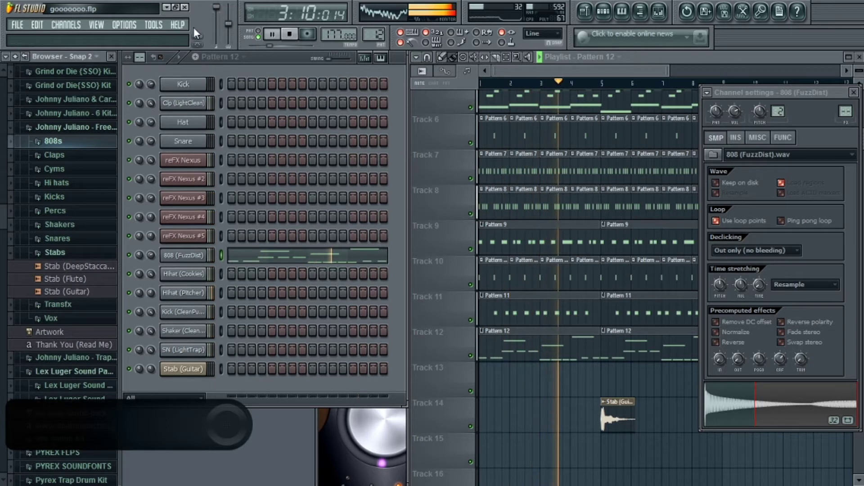
key(XF86AudioRaiseVolume)
key(XF86AudioRaiseVolume)
key(XF86AudioRaiseVolume)
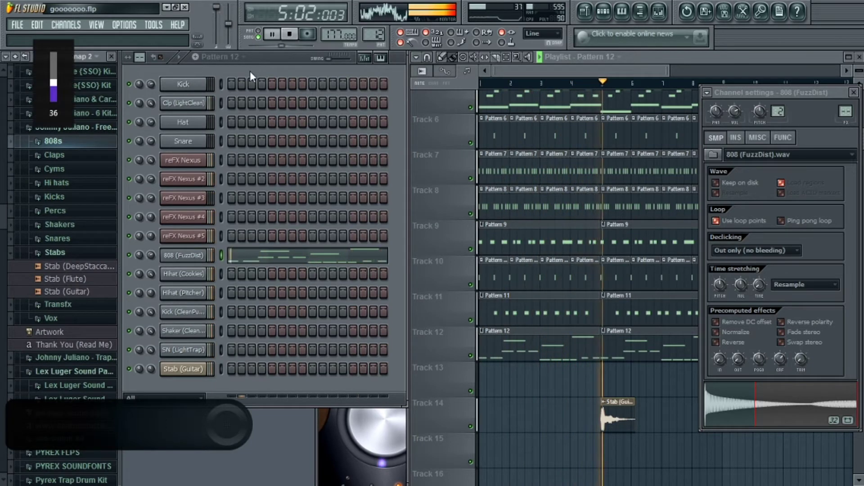
key(XF86AudioRaiseVolume)
key(XF86AudioRaiseVolume)
key(XF86AudioRaiseVolume)
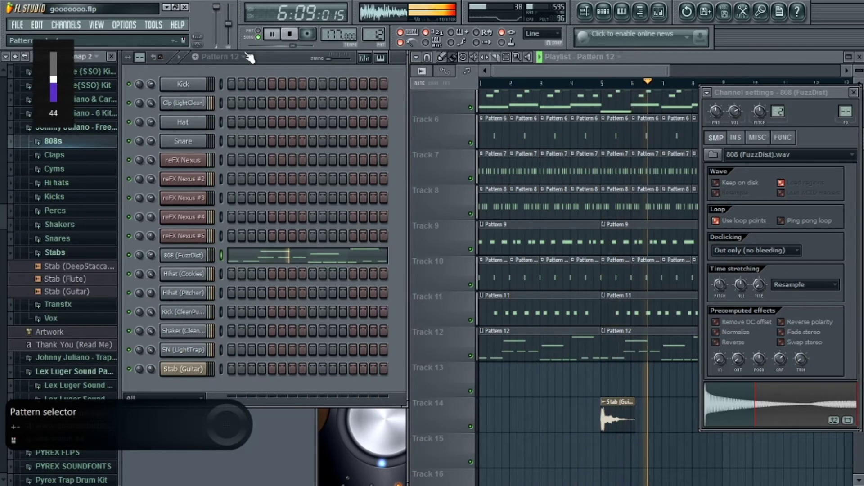
key(XF86AudioRaiseVolume)
key(XF86AudioRaiseVolume)
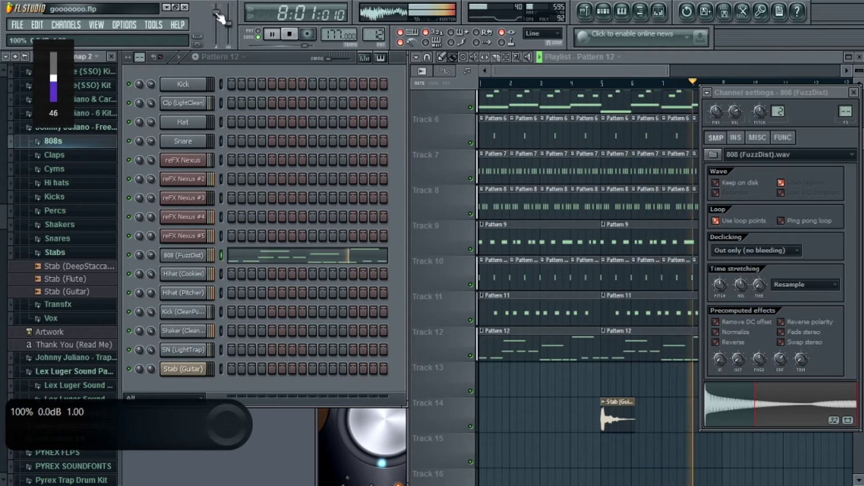
key(XF86AudioRaiseVolume)
key(XF86AudioRaiseVolume)
key(XF86AudioRaiseVolume)
drag(216, 24, 216, 16)
key(XF86AudioRaiseVolume)
- Switch to Pattern 13 and place it at bar 1 on Track 13 of the playlist
drag(374, 34, 373, 30)
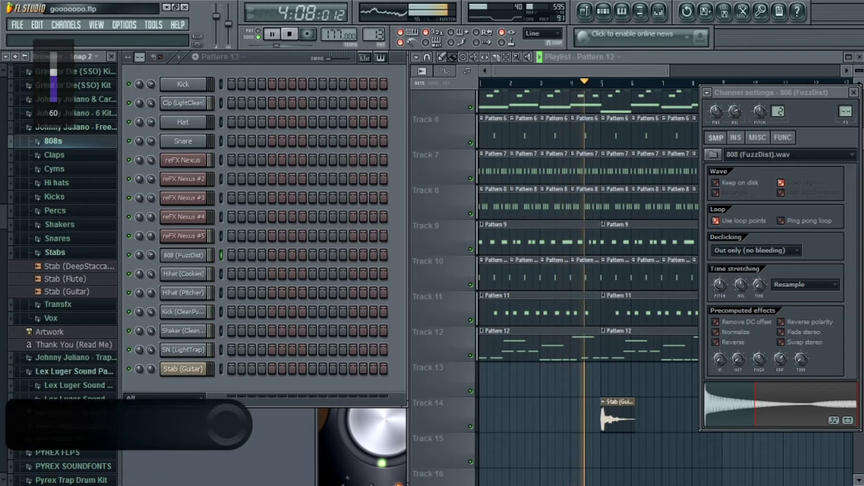
click(479, 378)
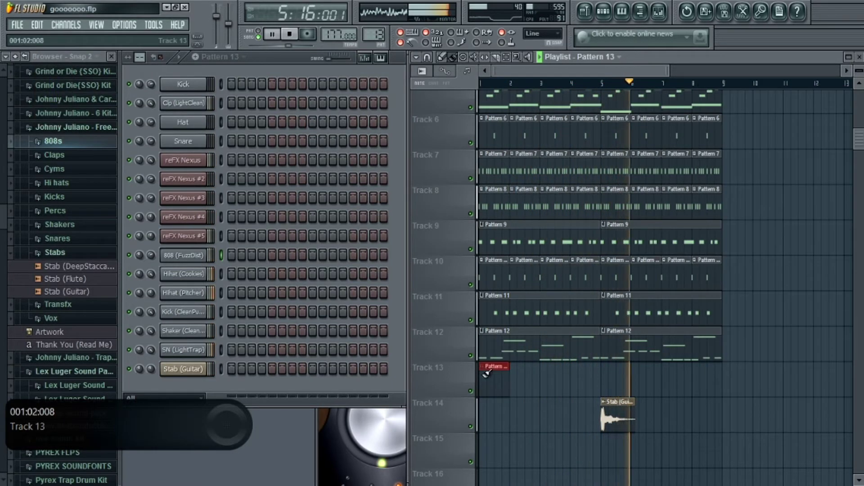
- Clone the reFX Nexus #5 channel and load the Young Traplord 2 (30) preset in the clone
right_click(180, 243)
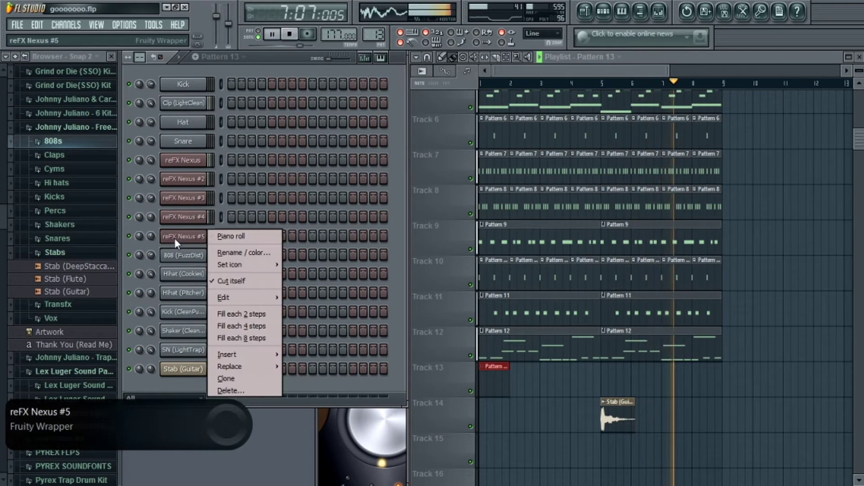
click(237, 379)
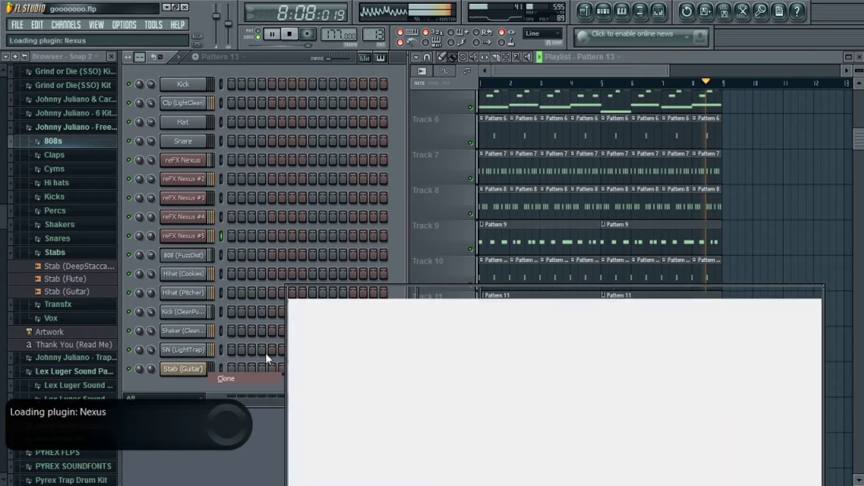
drag(492, 317, 98, 112)
click(211, 228)
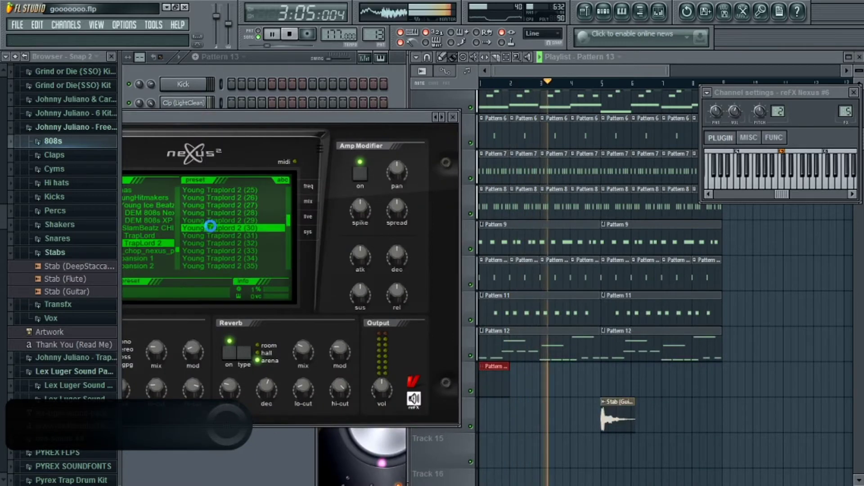
drag(214, 115, 322, 66)
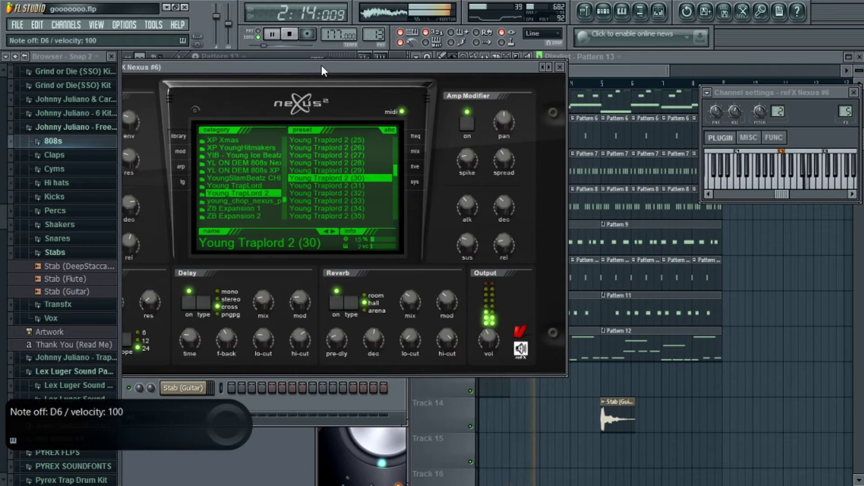
- Stop playback, lower the reFX Nexus #6 channel volume slightly, and try out melody notes on it
key(space)
drag(321, 65, 544, 83)
key(q)
drag(149, 255, 149, 259)
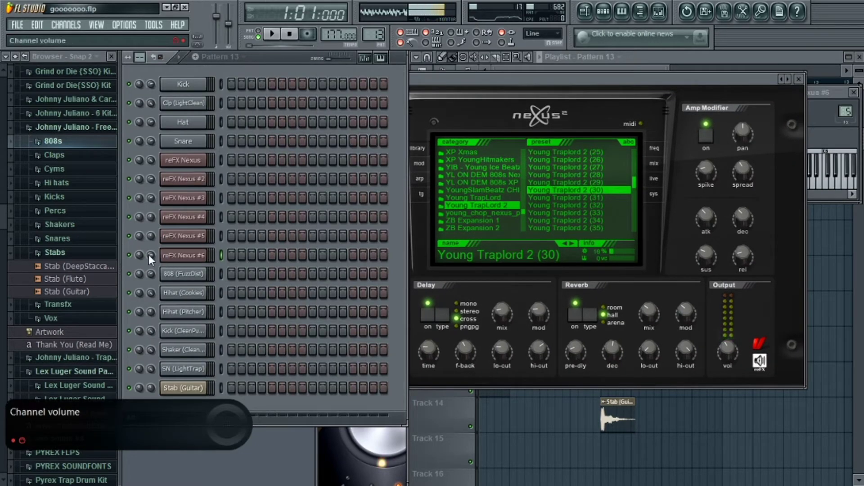
key(b)
key(q)
key(e)
key(q)
key(n)
key(e)
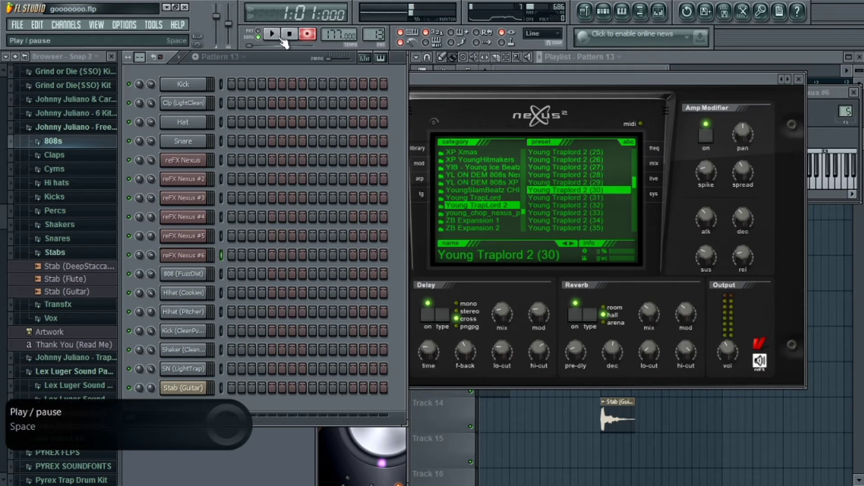
- Record an eight-bar reFX Nexus #6 melody into Pattern 13 over the playing song, and disarm recording
click(279, 38)
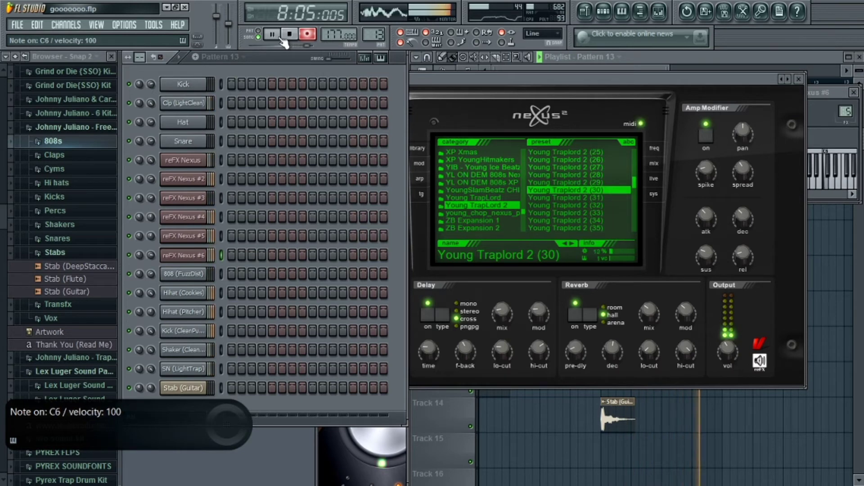
key(space)
click(308, 34)
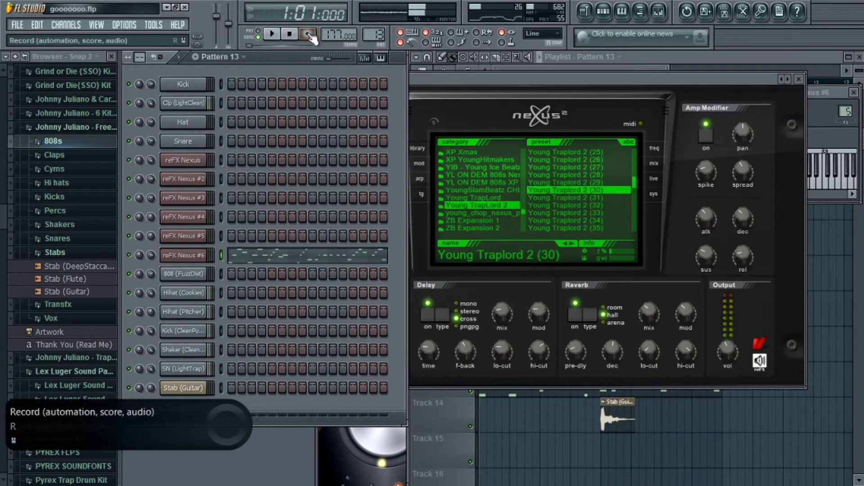
- Open the recorded melody's piano roll and align C6, E6 and D6 to bar 1's beats 2, 3 and 4, and G5 to bar 2's start
click(247, 258)
drag(208, 242, 214, 246)
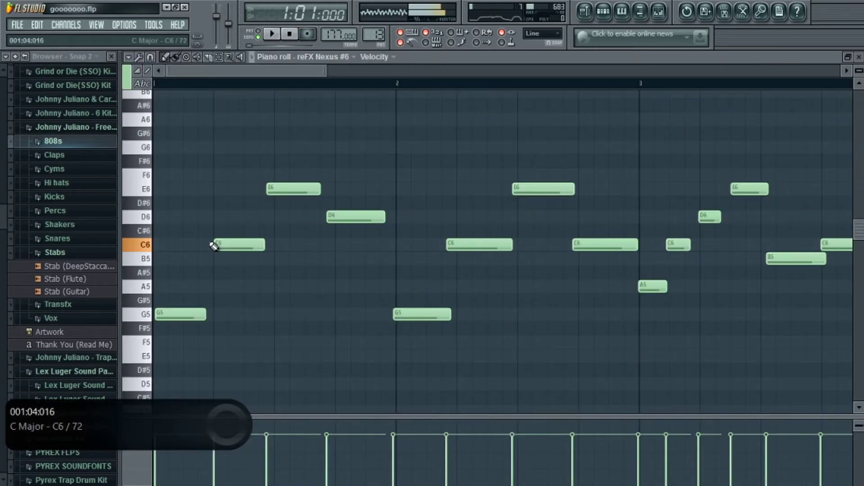
drag(271, 185, 278, 192)
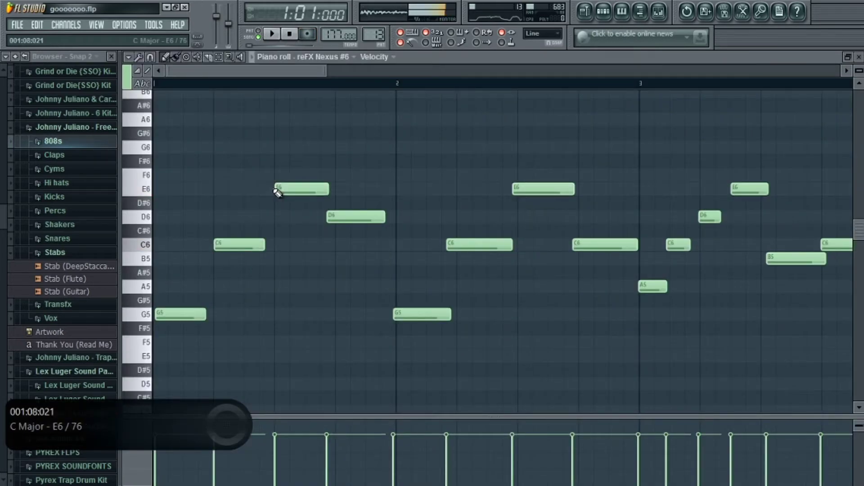
right_click(346, 214)
drag(339, 203, 342, 218)
right_click(397, 319)
click(396, 319)
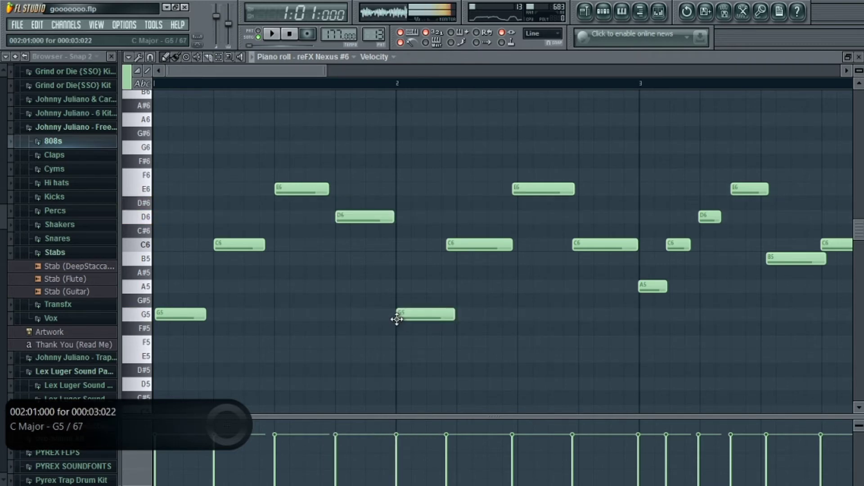
- Align bar 2's C6, E6 and C6 notes to beats 2, 3 and 4
right_click(464, 251)
click(459, 247)
drag(517, 189, 522, 189)
drag(579, 250, 585, 250)
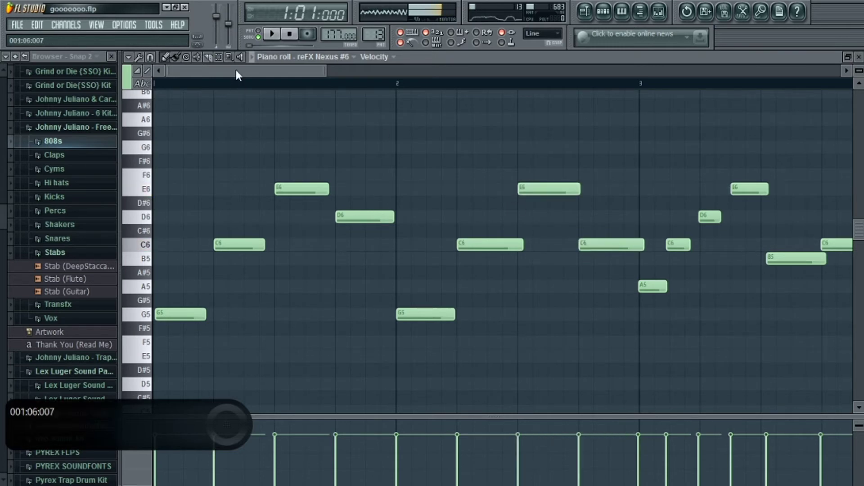
- Align bar 3's A5, C6, D6, E6, B5 and C6 notes to steps 1, 3, 5, 7, 9 and 13
scroll(332, 85, down, 5)
drag(304, 287, 306, 288)
drag(340, 245, 343, 244)
right_click(370, 215)
click(368, 217)
right_click(396, 191)
click(396, 191)
click(435, 263)
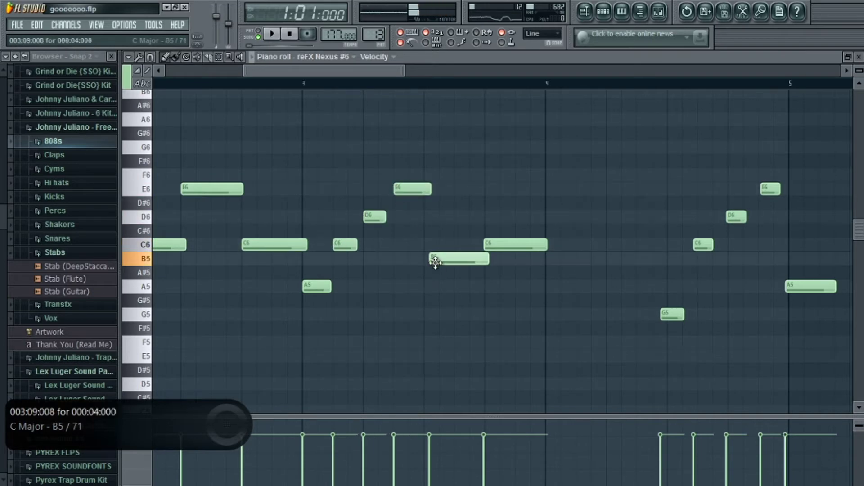
drag(435, 262, 430, 262)
drag(486, 245, 488, 245)
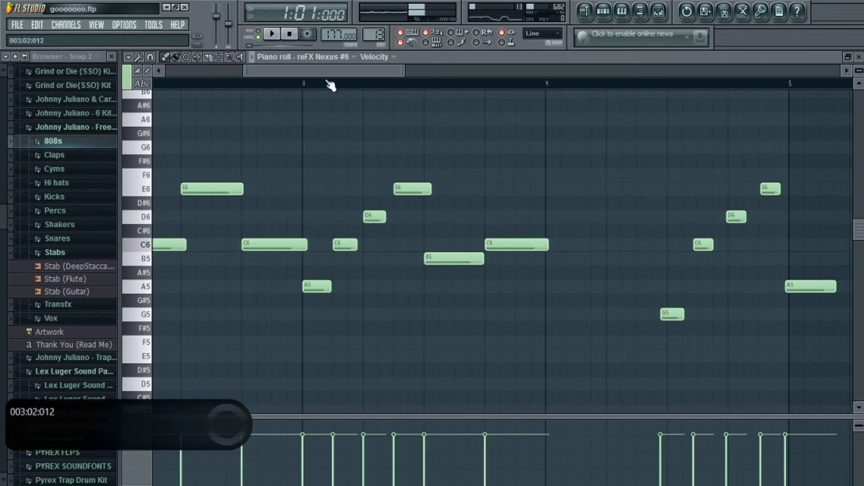
- Align bar 4's G5, C6, D6 and E6 notes to steps 9, 11, 13 and 15
drag(324, 72, 387, 95)
drag(386, 314, 393, 314)
drag(421, 244, 425, 245)
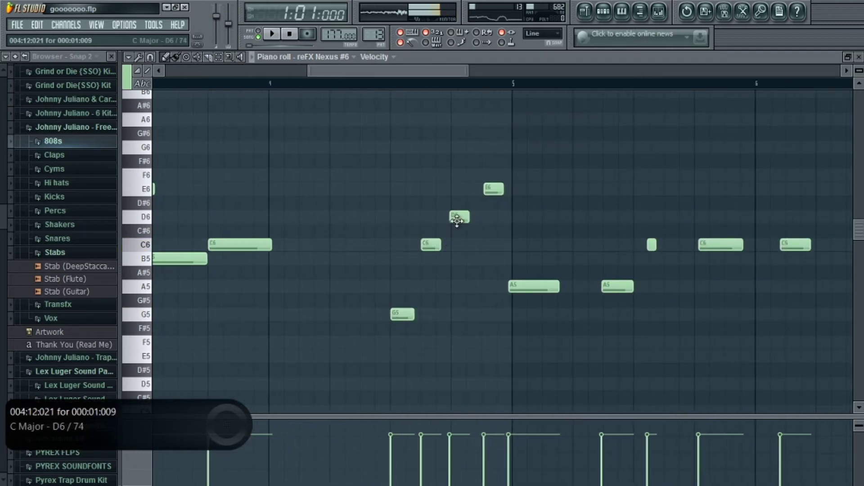
drag(454, 218, 457, 220)
drag(492, 188, 490, 187)
- Align bar 5's two A5 notes to steps 1 and 7, and its two C6 notes to steps 10 and 13
right_click(509, 287)
click(510, 286)
right_click(611, 286)
click(603, 286)
drag(651, 245, 654, 245)
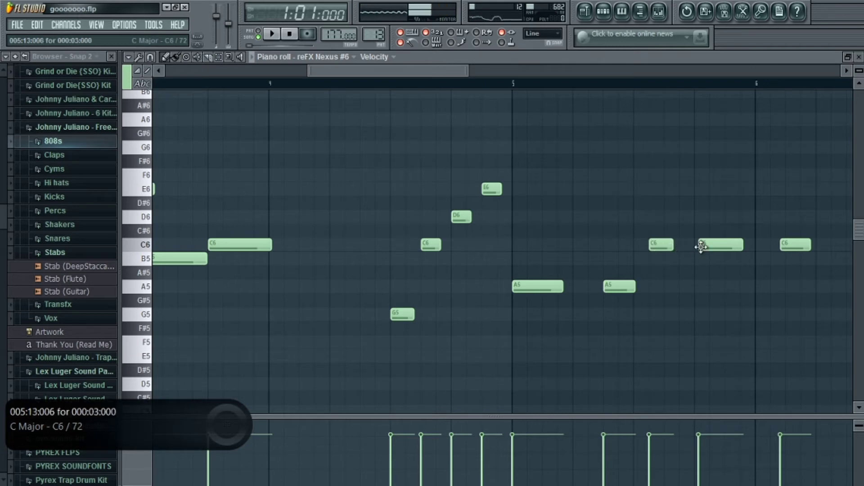
drag(704, 245, 701, 245)
- Align bar 6's three C6 notes to steps 3, 9 and 13
drag(785, 245, 791, 245)
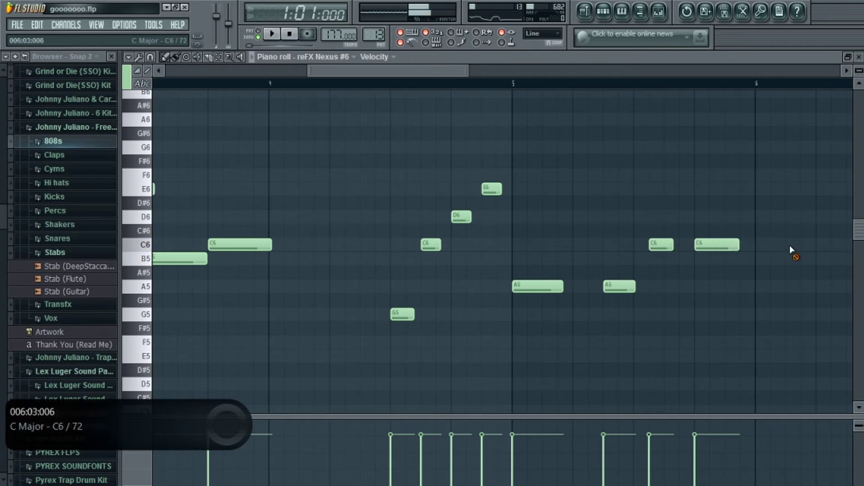
drag(369, 68, 460, 67)
drag(479, 243, 543, 245)
- Align bar 7's A5, C6, D6, E6 and D6 notes to steps 1, 5, 7, 9 and 13
drag(601, 289, 606, 288)
drag(666, 245, 670, 245)
click(707, 217)
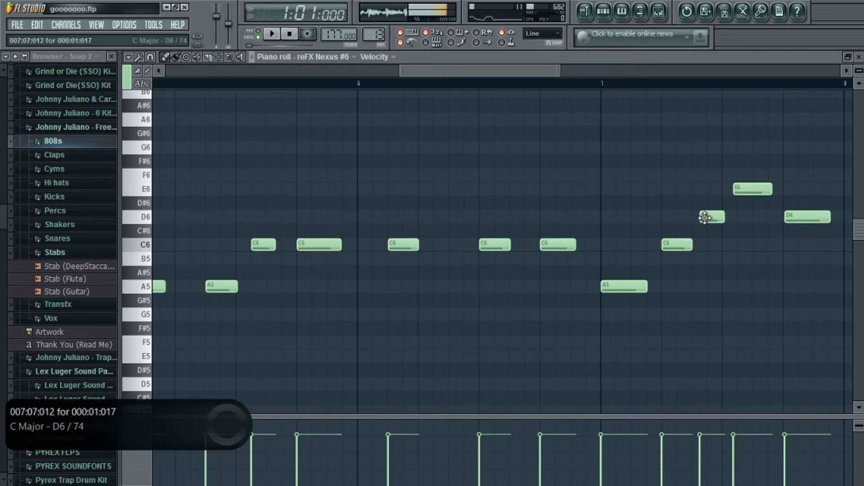
drag(736, 189, 725, 188)
drag(706, 217, 693, 217)
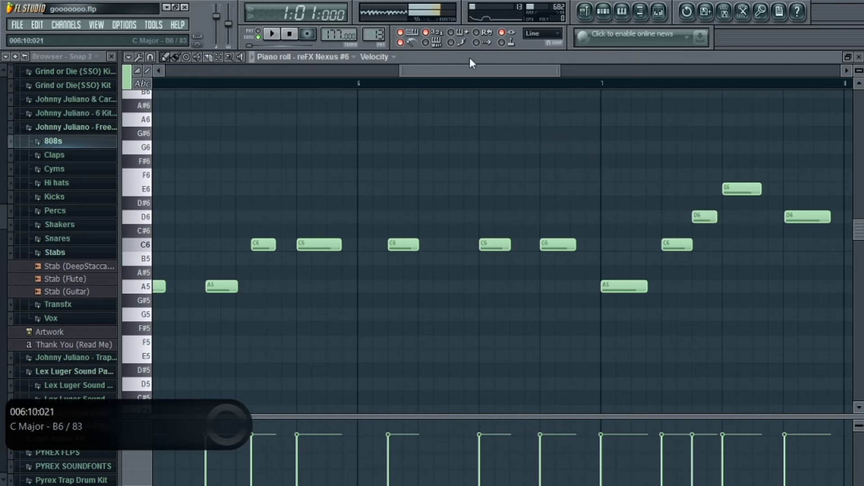
drag(468, 70, 542, 71)
drag(474, 217, 473, 216)
- Align bar 8's C6, D6, E6 and A5 notes to steps 5, 7, 9 and 13, and close the piano roll
drag(594, 245, 601, 245)
drag(634, 215, 651, 192)
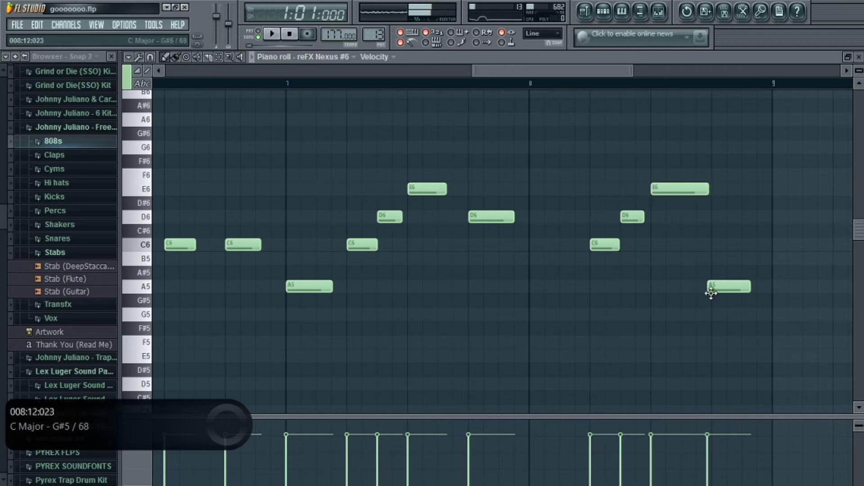
drag(714, 288, 717, 287)
drag(489, 73, 122, 7)
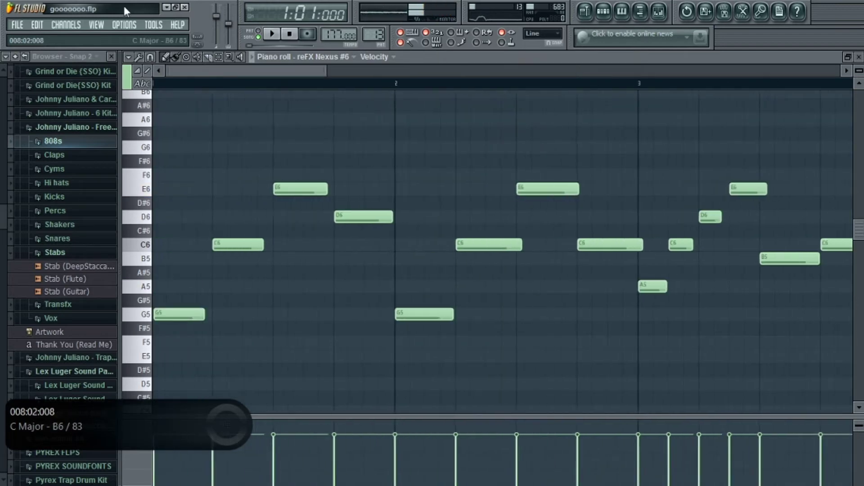
key(Escape)
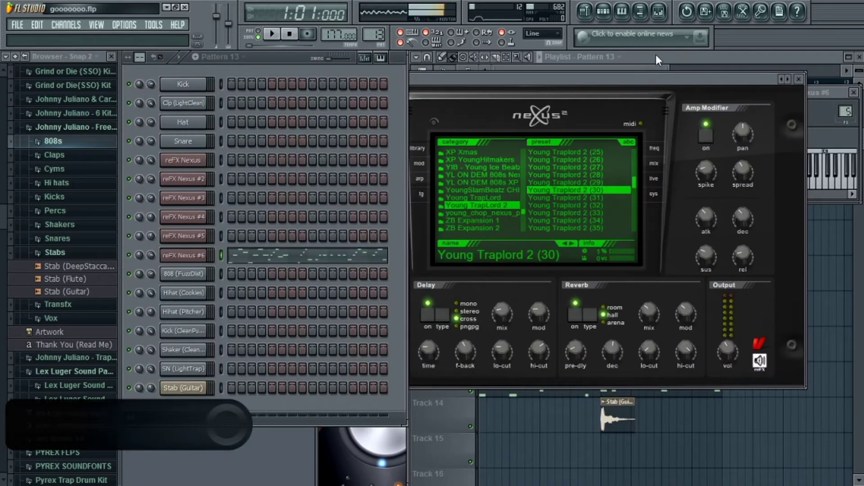
- Bring the playlist forward and play Pattern 1's reFX Nexus notes in the piano roll
click(655, 55)
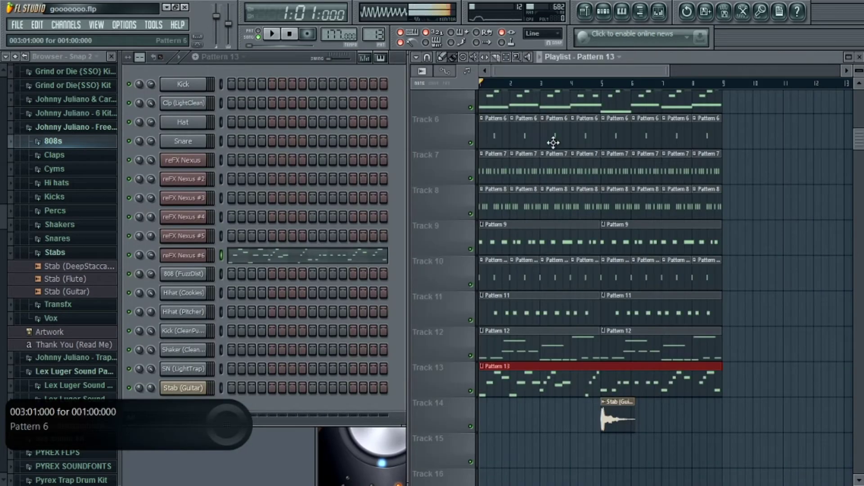
scroll(857, 144, up, 5)
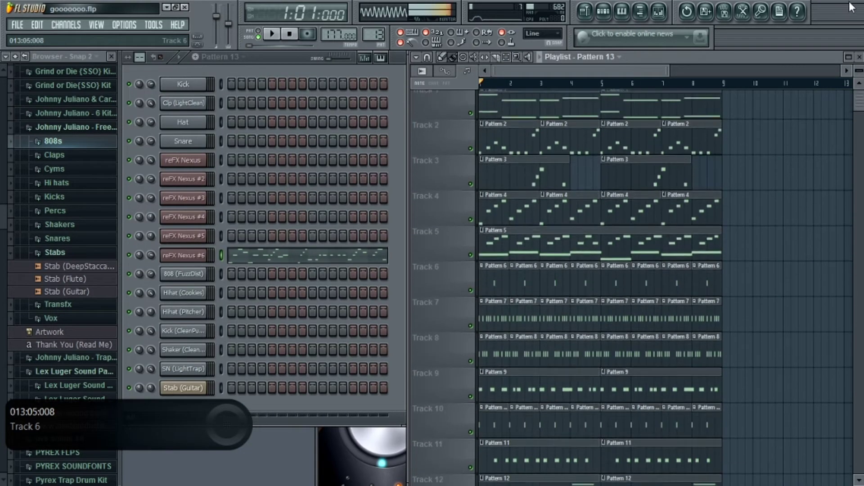
double_click(492, 110)
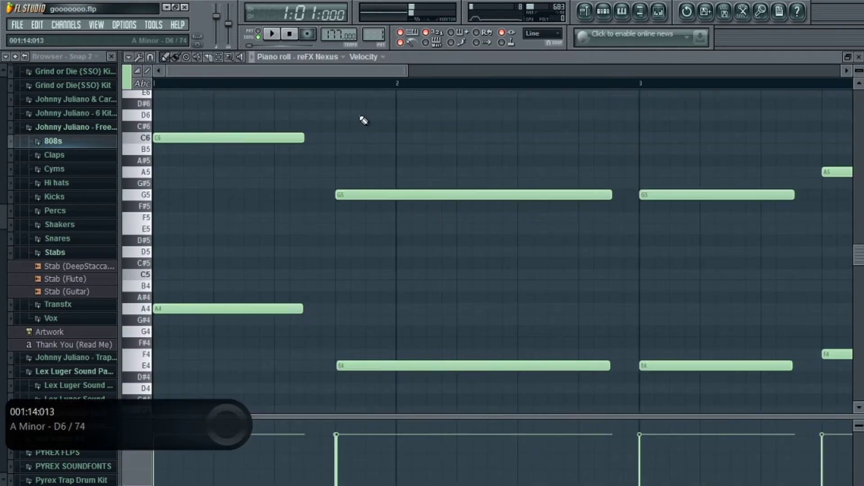
click(272, 36)
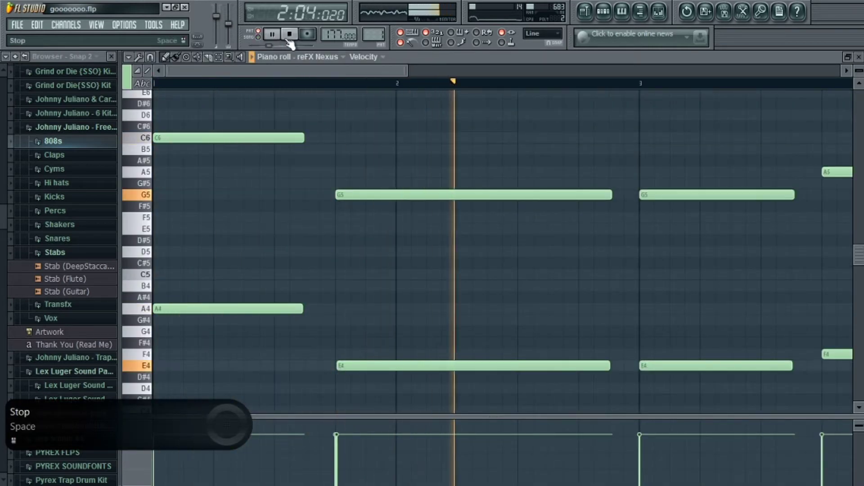
click(859, 57)
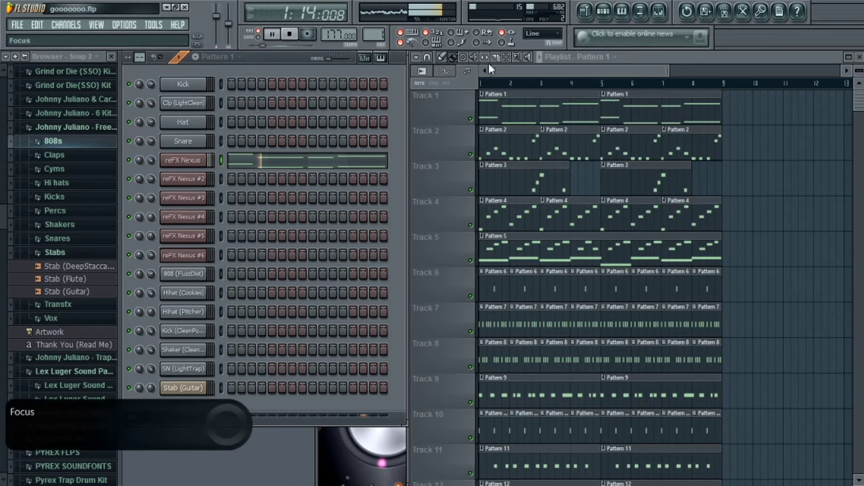
- Step through Patterns 2 to 12 during playback to listen to each part on its own
scroll(846, 97, down, 3)
scroll(666, 279, down, 5)
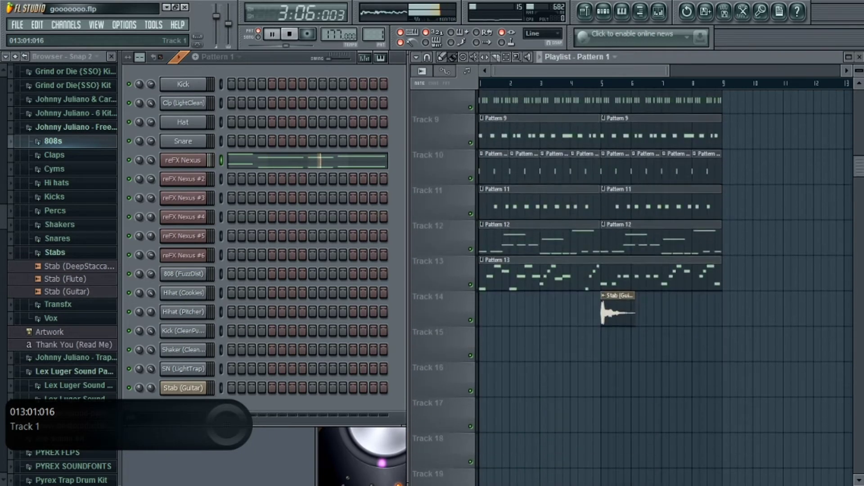
scroll(372, 34, up, 1)
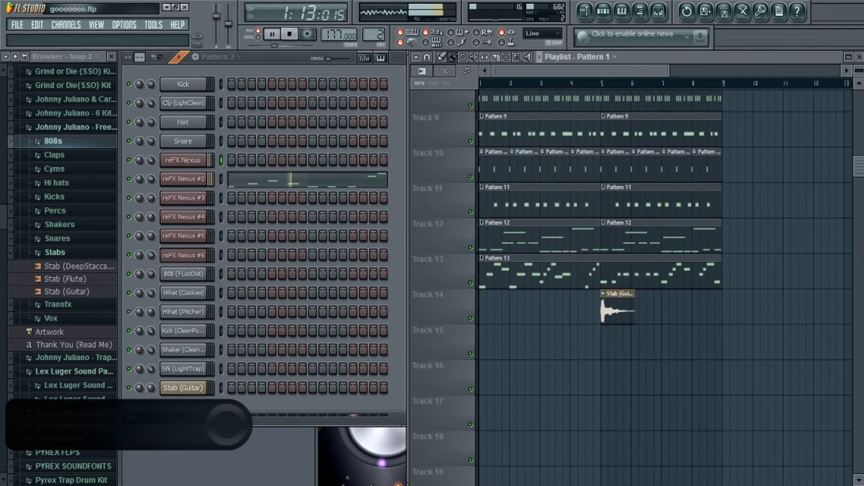
scroll(372, 35, up, 1)
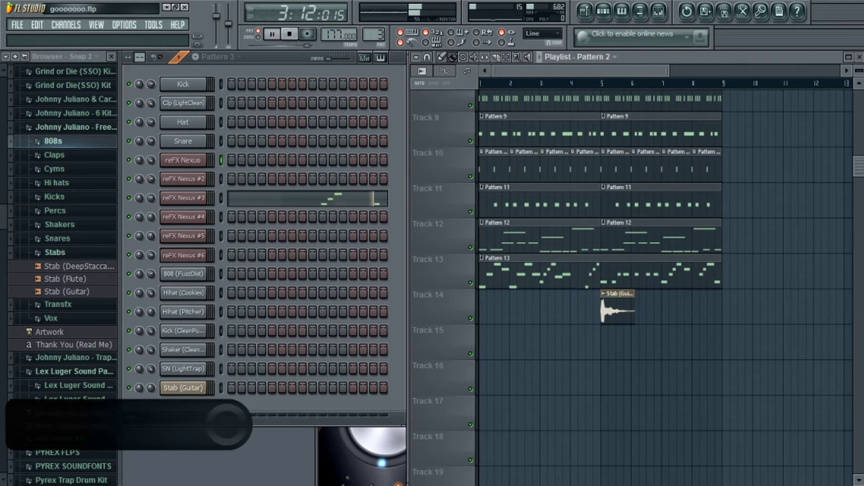
scroll(372, 35, up, 2)
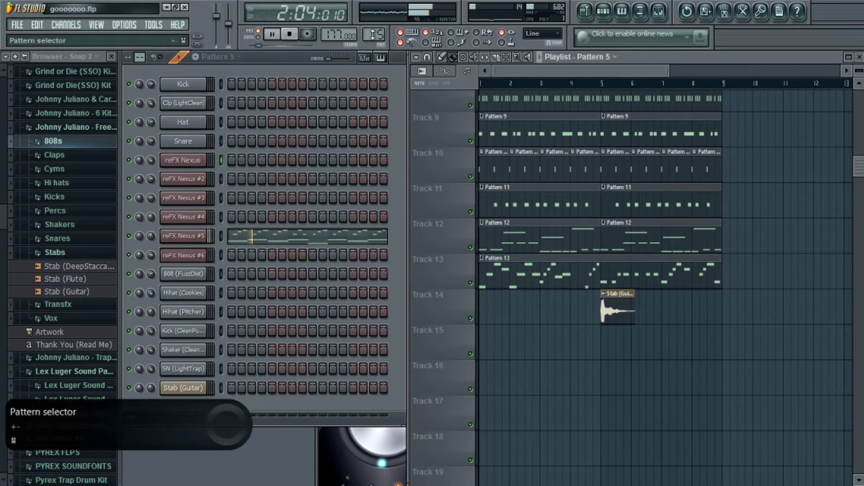
scroll(372, 35, up, 1)
key(KP_Add)
key(KP_Add)
key(KP_Add)
key(KP_Add)
key(KP_Add)
key(KP_Add)
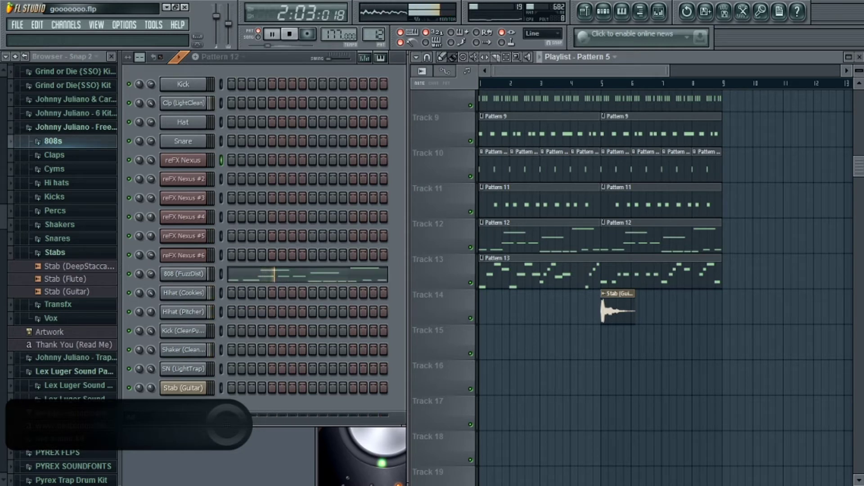
- Switch to Pattern 15, place it at bar 1 on Track 15 of the playlist, and expand the 808s sample folder
scroll(372, 35, up, 3)
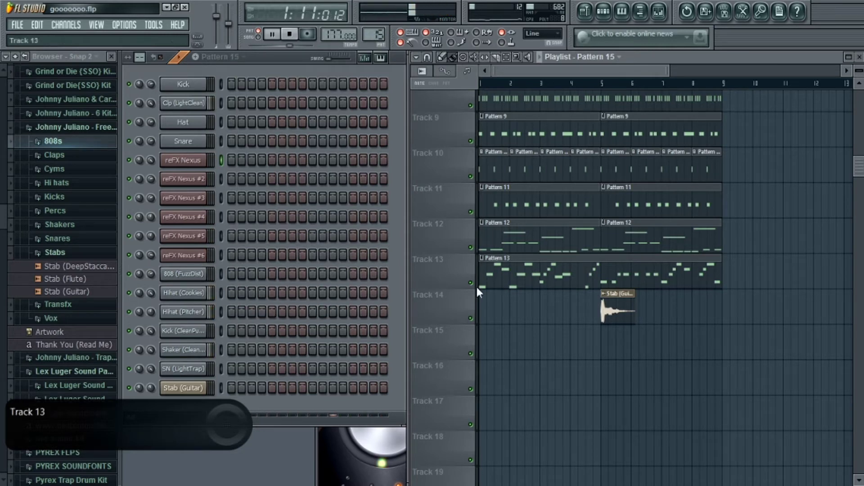
click(486, 340)
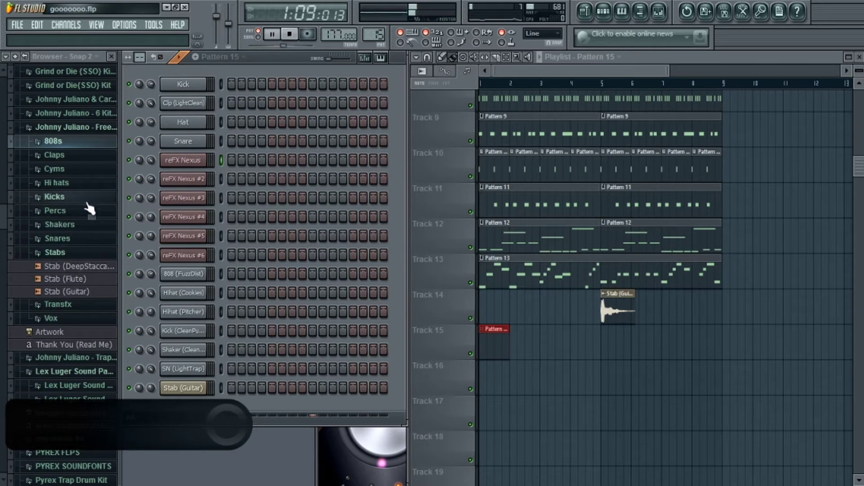
click(56, 141)
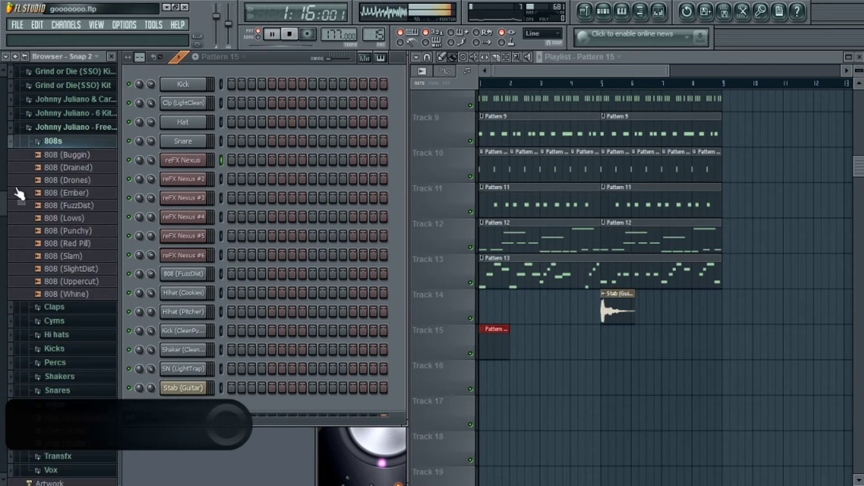
- Audition several samples in the 808s folder and add 808 (Red Pill) as a new channel
scroll(63, 180, up, 1)
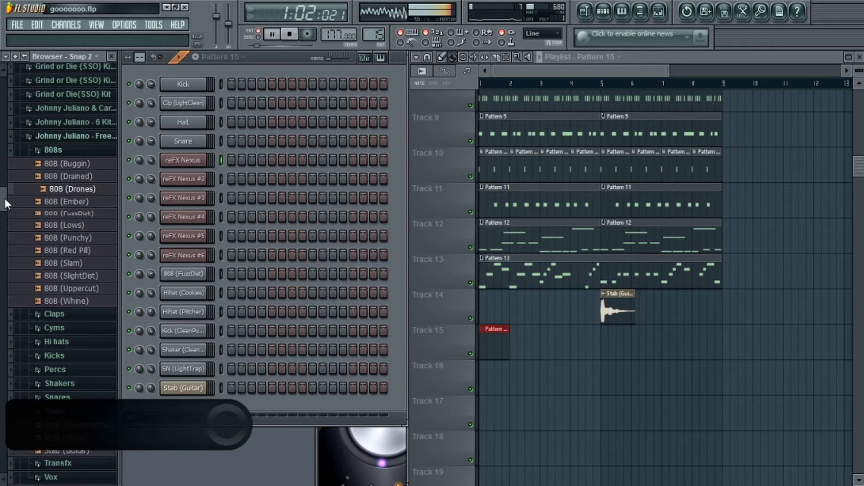
click(68, 184)
click(71, 174)
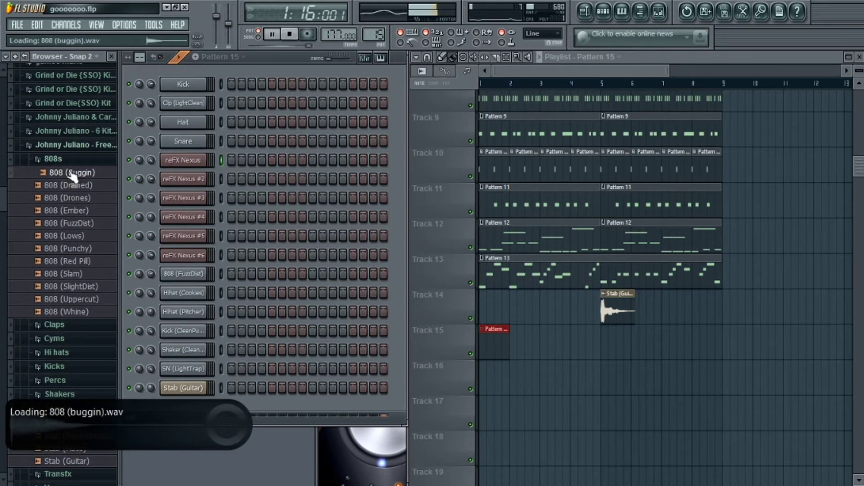
click(63, 237)
click(66, 261)
click(73, 236)
drag(75, 260, 177, 409)
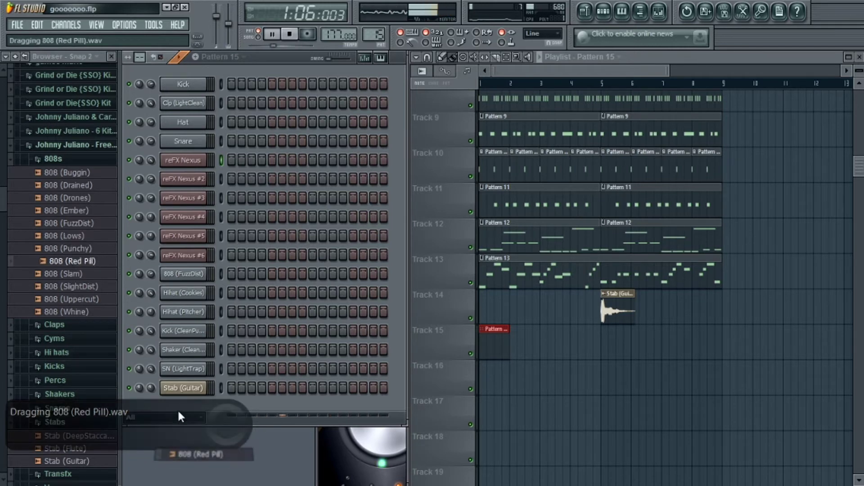
drag(58, 261, 246, 398)
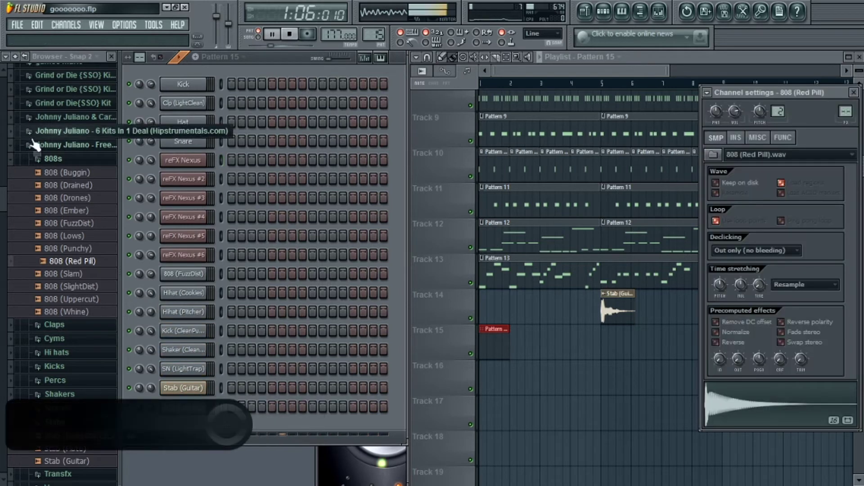
- Collapse the open 808s folder and its kit, then expand the Vox folder of Johnny Juliano & Cardo - Strange Sounds
click(27, 158)
scroll(3, 215, up, 2)
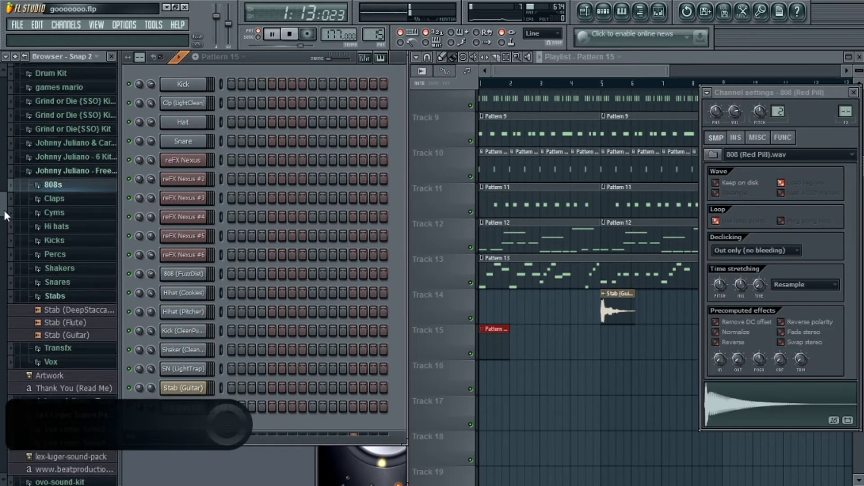
click(26, 172)
click(53, 150)
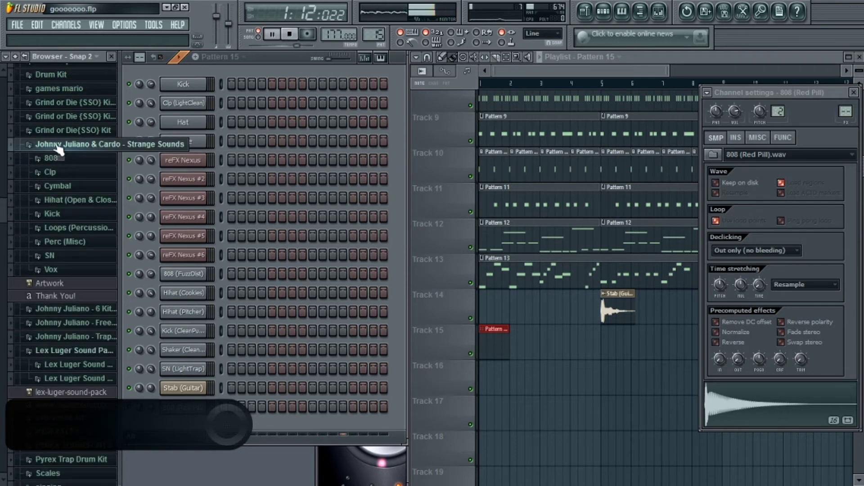
click(74, 270)
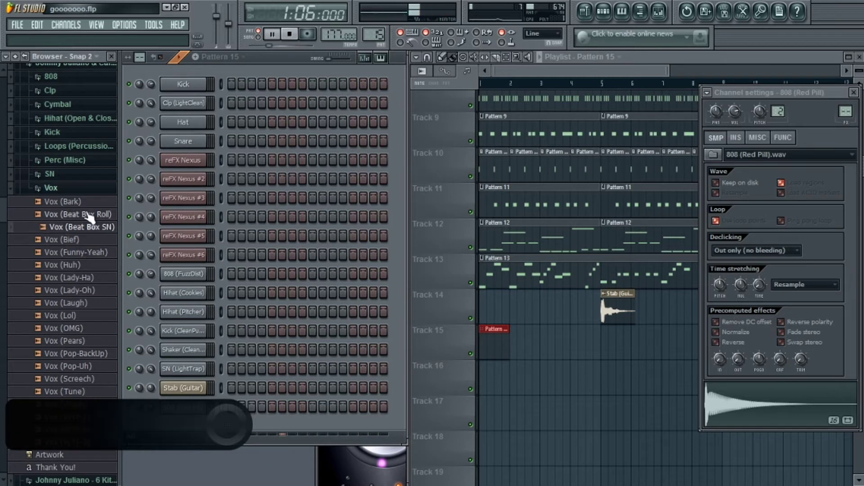
- Audition Vox (Lady-Oh), add it as a new channel, and close its channel settings
click(80, 290)
drag(80, 295, 228, 425)
drag(85, 297, 277, 422)
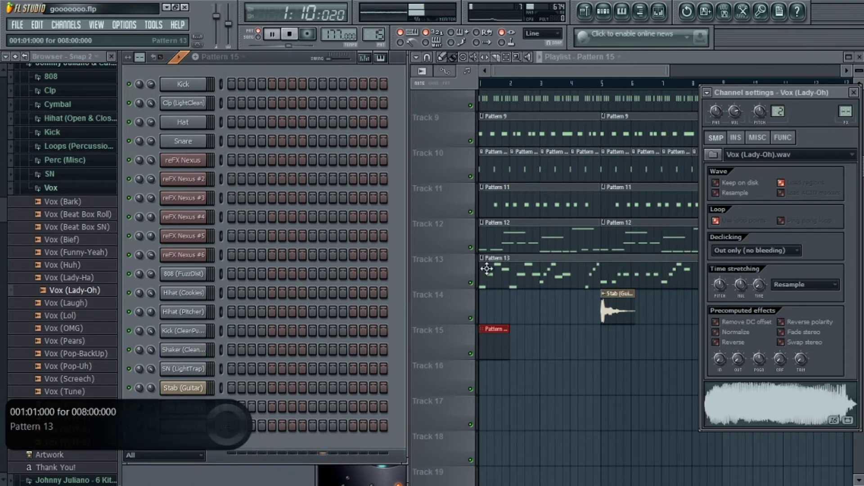
key(Escape)
- Place Vox (Lady-Oh) hits on steps 5 and 13 of Pattern 15 and adjust the channel's volume
click(271, 428)
click(353, 427)
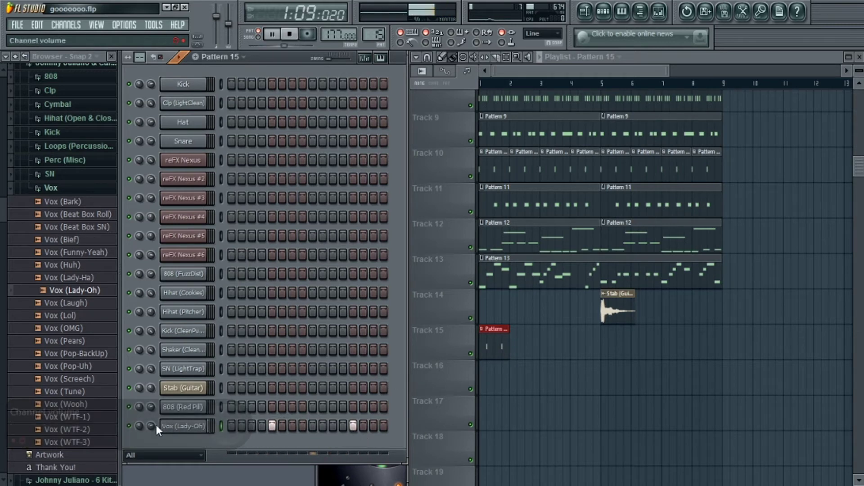
drag(151, 426, 152, 431)
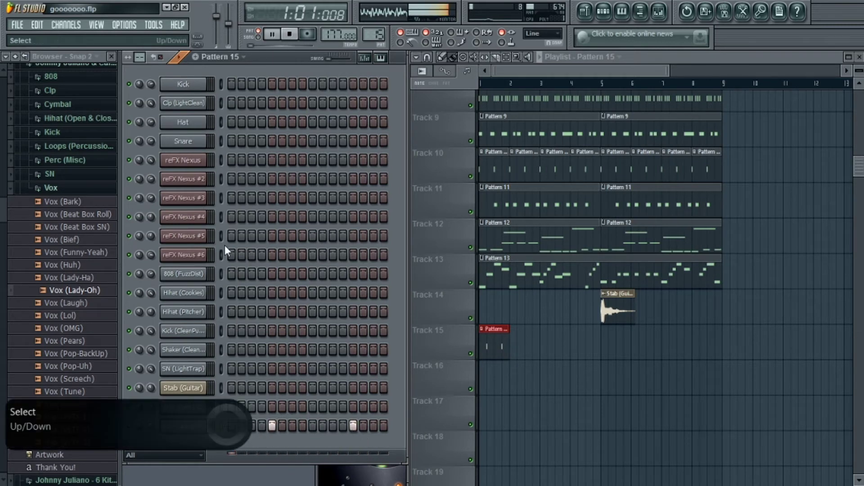
- Repeat Pattern 15 along Track 15 through bar 8 and lower the Vox (Lady-Oh) volume during song playback
click(501, 339)
drag(509, 336, 723, 335)
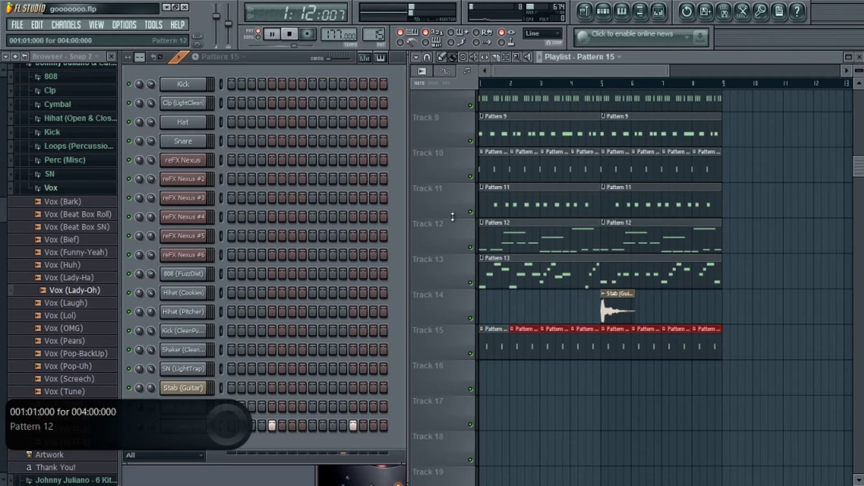
click(258, 38)
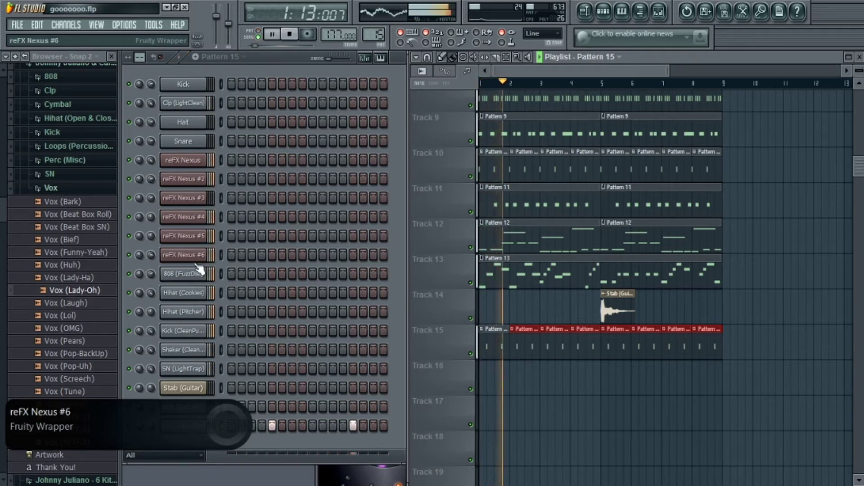
drag(150, 426, 151, 440)
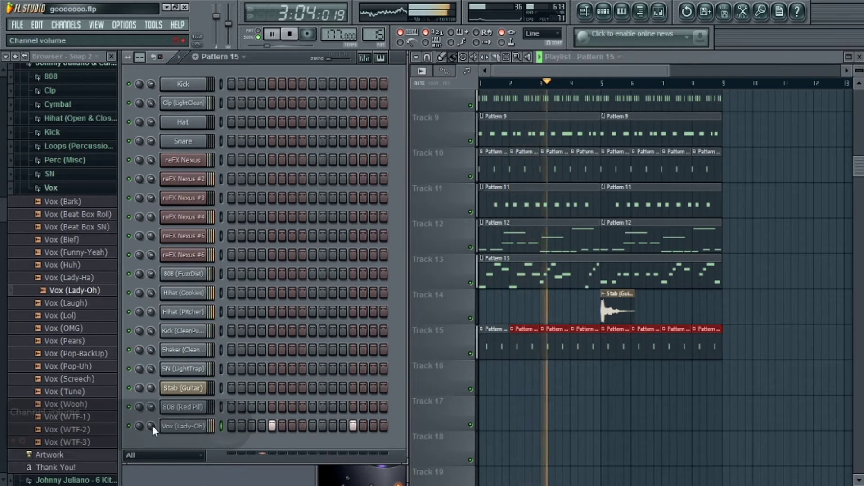
- Audition other Vox samples over the playing song, including Pears, Bark, Beat Box Roll and Beat Box SN
click(82, 319)
click(85, 328)
click(83, 342)
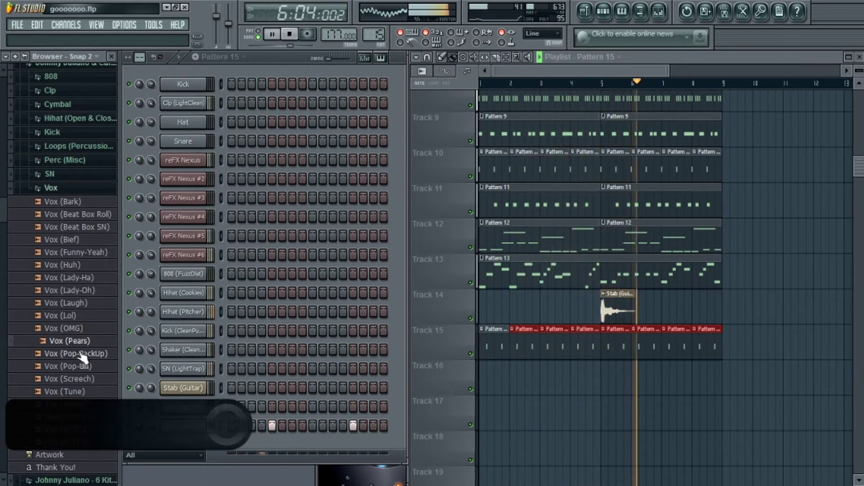
click(75, 203)
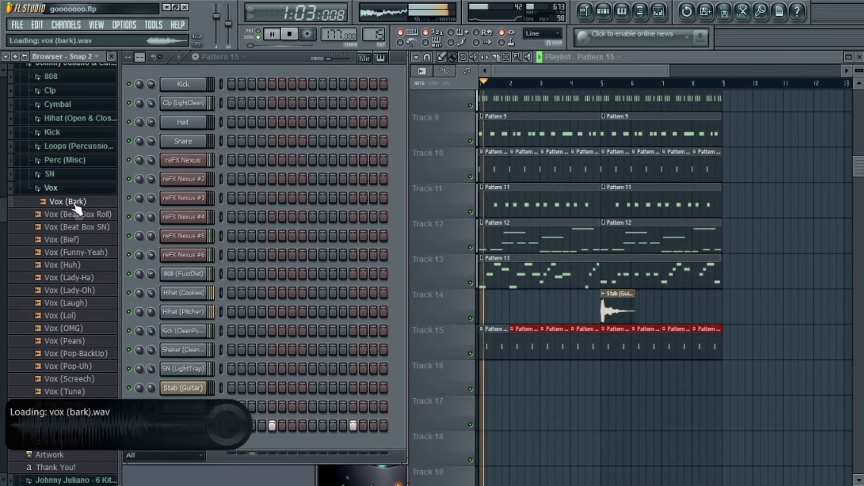
click(76, 214)
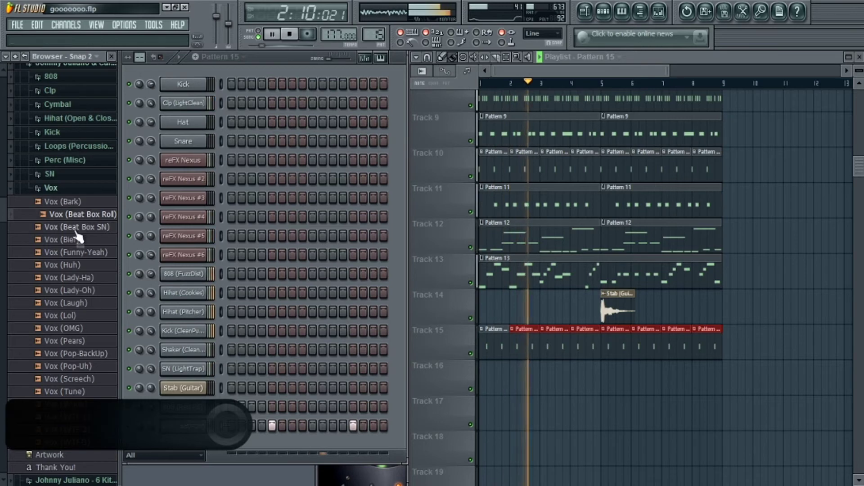
click(77, 227)
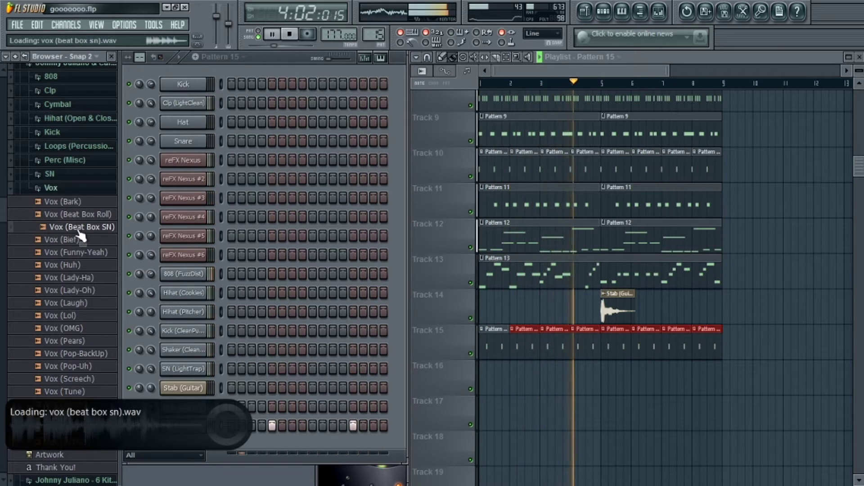
click(79, 215)
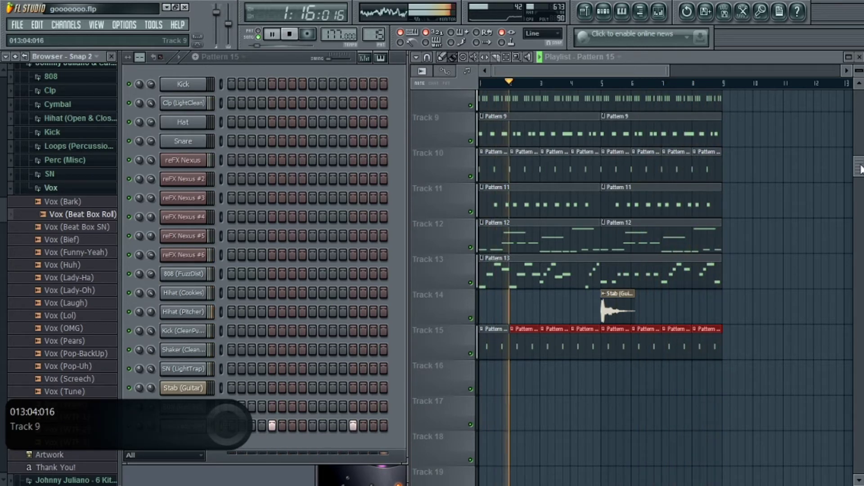
- Switch to Pattern 16, place it at bar 1 on Track 16 of the playlist, and stop playback
scroll(857, 129, up, 8)
drag(862, 50, 859, 105)
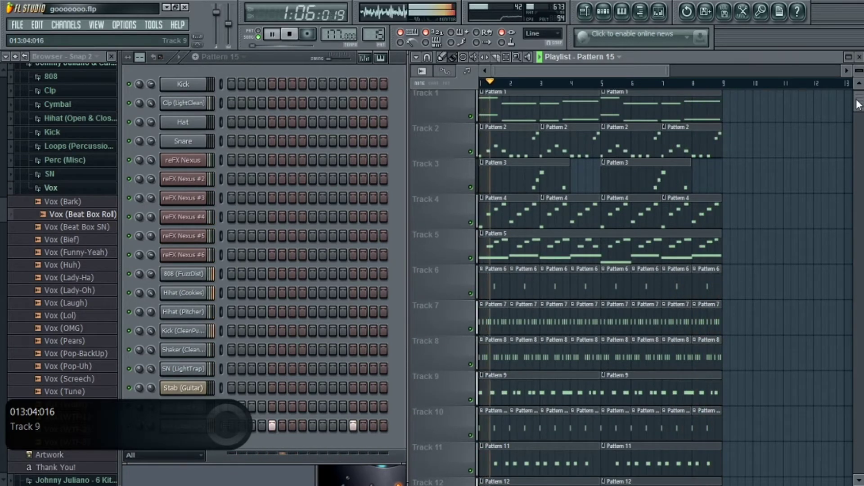
drag(858, 104, 855, 174)
drag(371, 35, 372, 32)
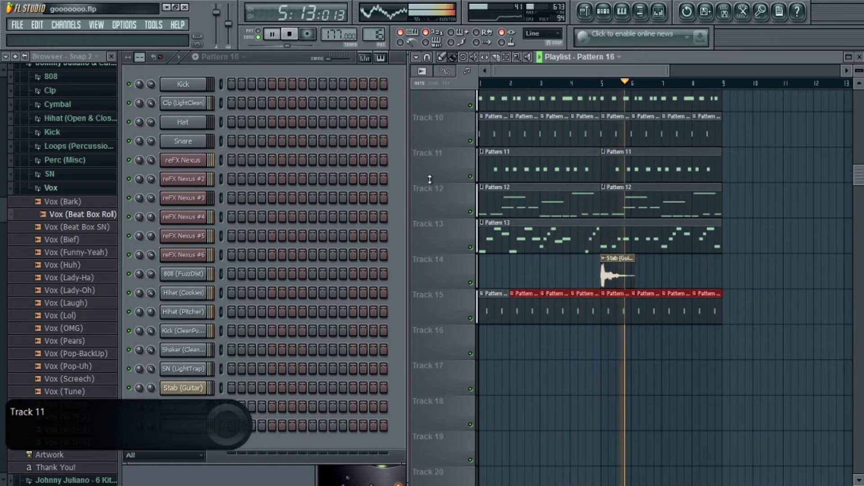
click(484, 341)
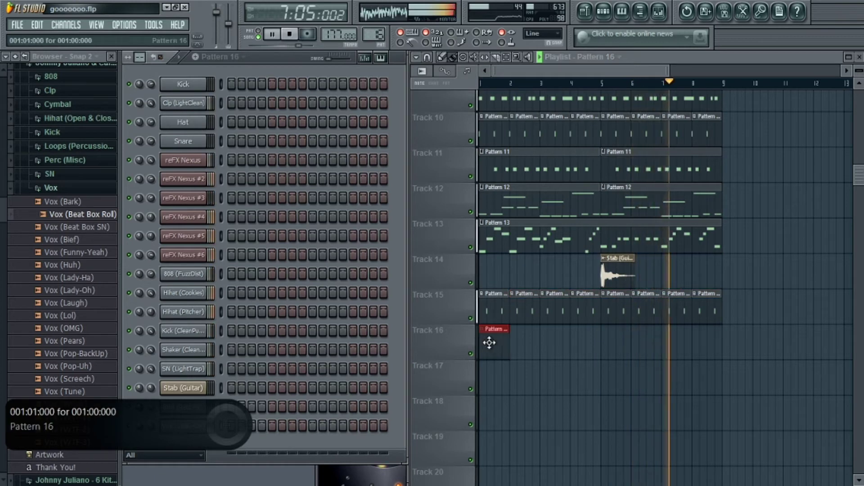
key(space)
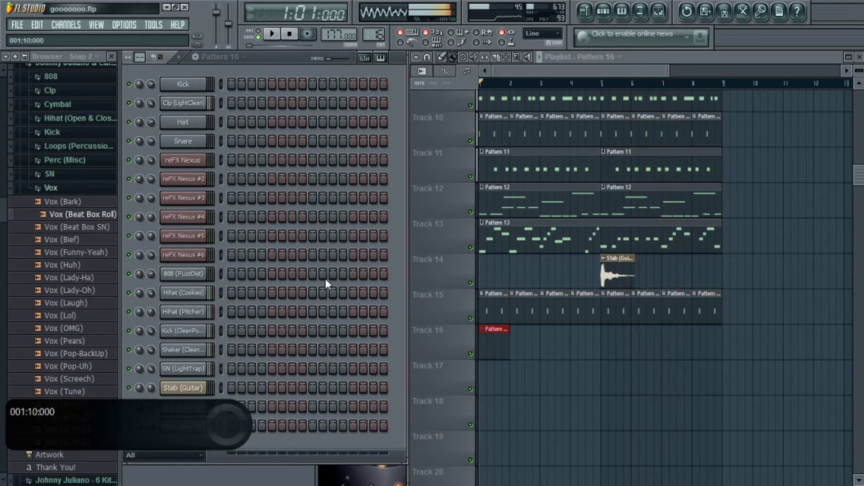
- Clone the reFX Nexus #6 channel and move the new instrument's window fully into view
right_click(203, 252)
click(233, 396)
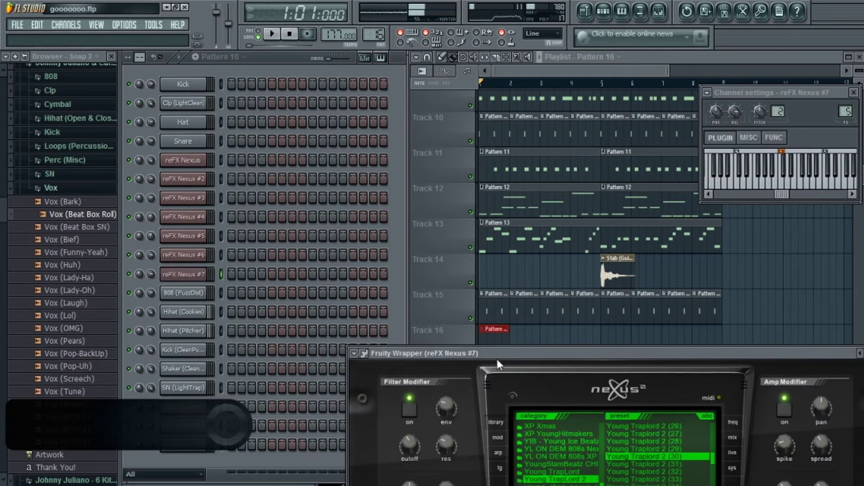
drag(498, 349, 219, 102)
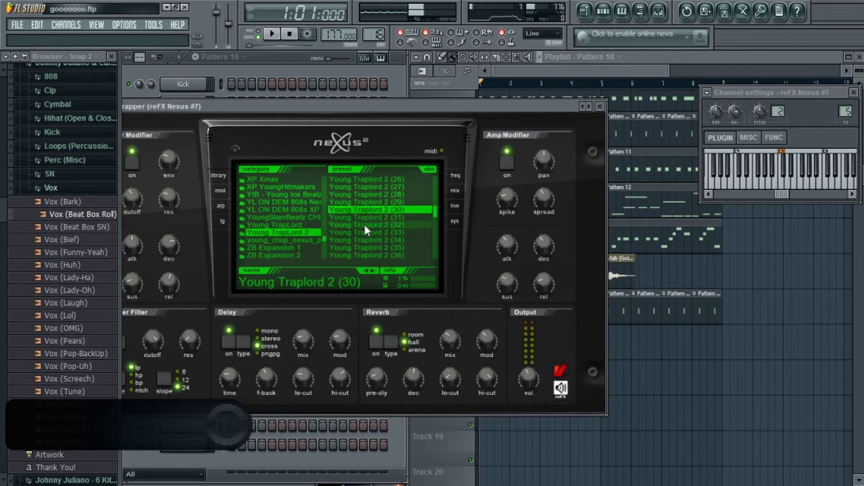
- Audition the Nexus presets Young Traplord 2 (32) and (34) by playing a few notes on each
click(364, 225)
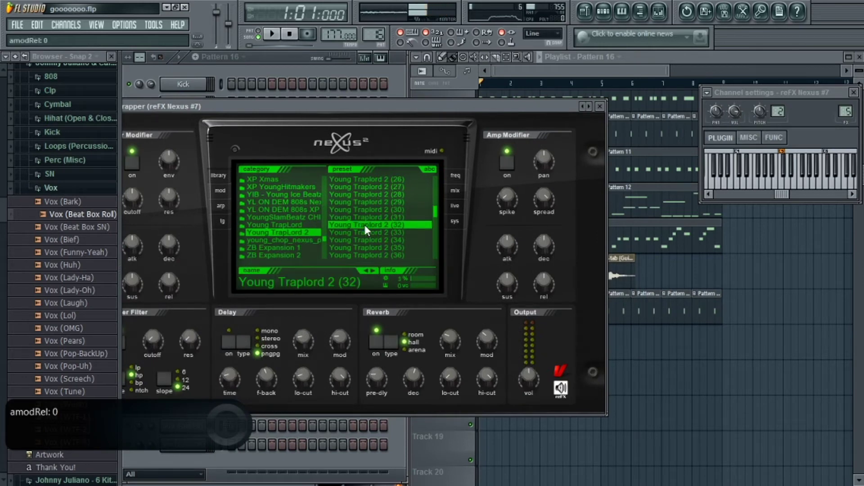
key(b)
key(w)
key(n)
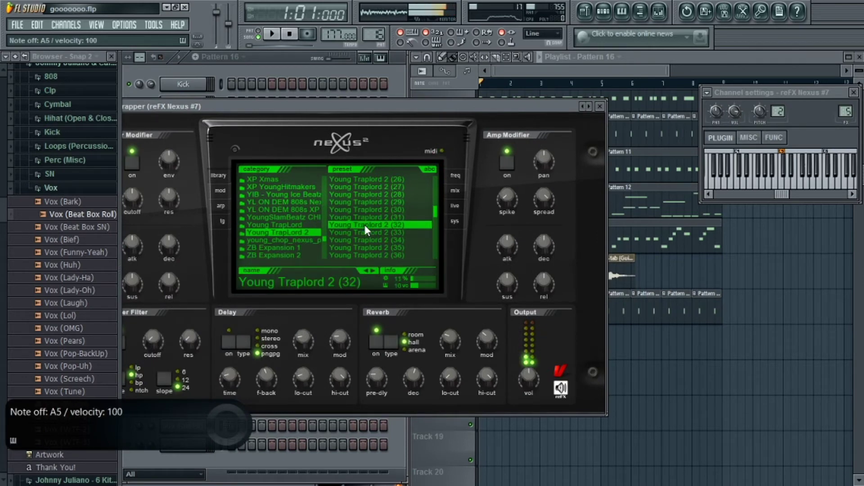
click(363, 241)
key(e)
key(e)
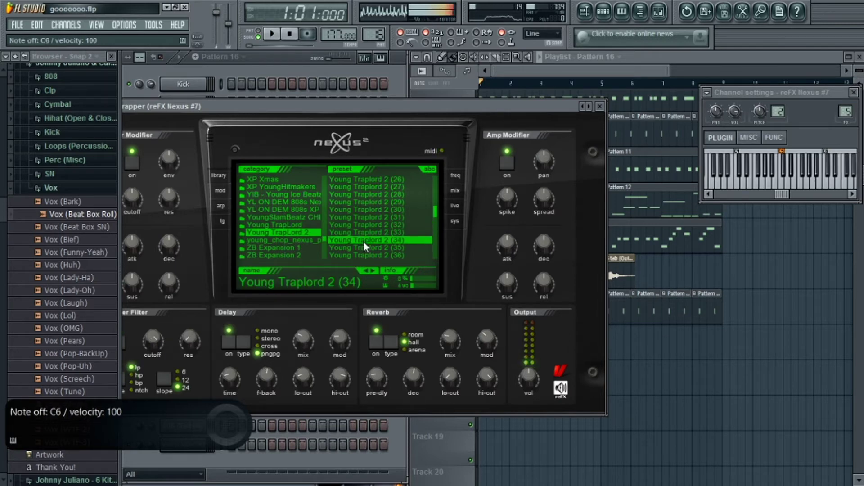
- Load the Young Traplord 2 (35) preset, rehearse with the song, and record a four-bar melody into Pattern 16
click(364, 249)
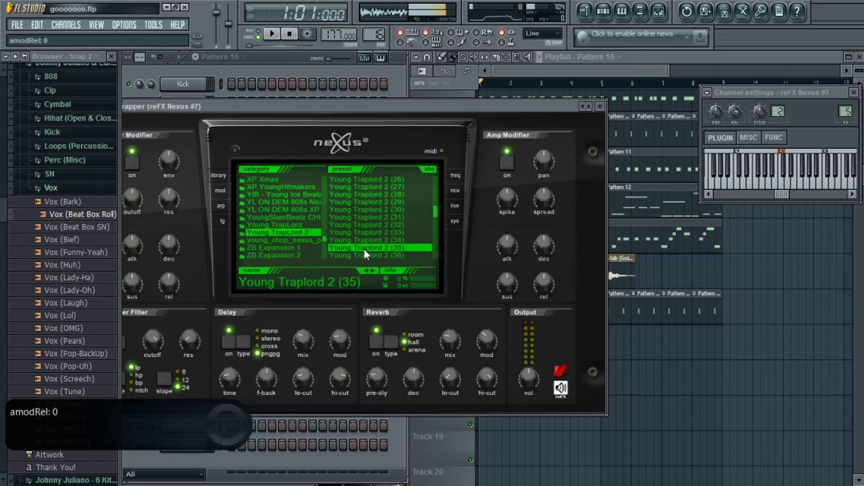
key(space)
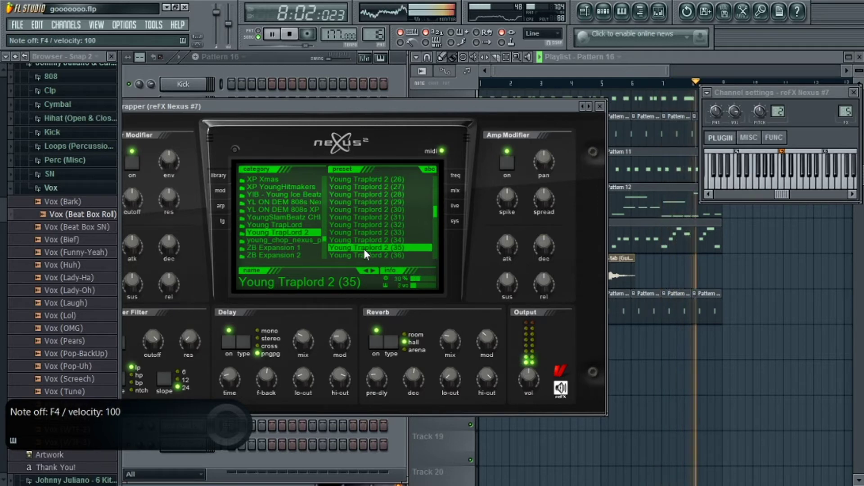
key(space)
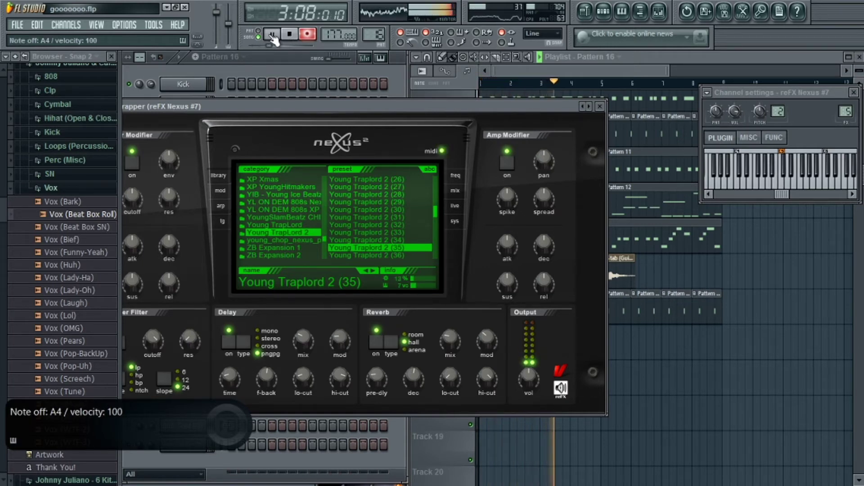
click(272, 35)
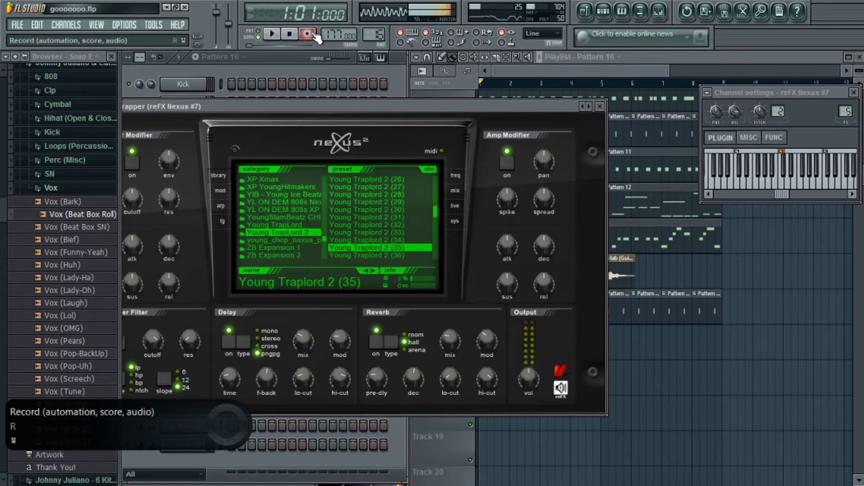
- Bring the playlist forward and place a second Pattern 16 clip at bar 5 on Track 16
click(553, 72)
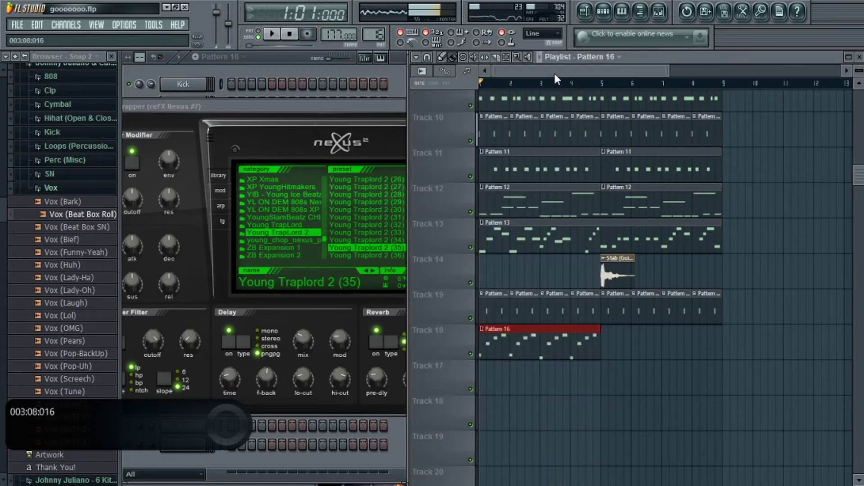
click(609, 335)
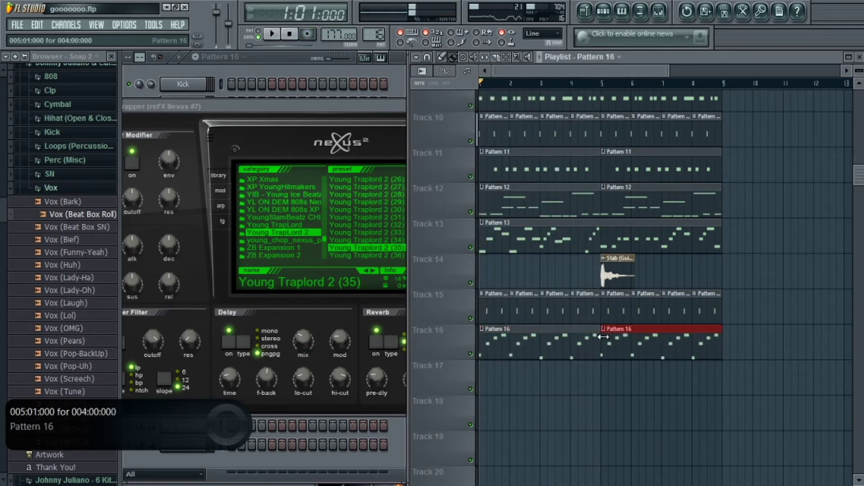
- Open Pattern 16's Nexus melody and align the B4 and C5 notes in bars 1 and 2 and bar 3's A4 and B4 to the grid
double_click(511, 349)
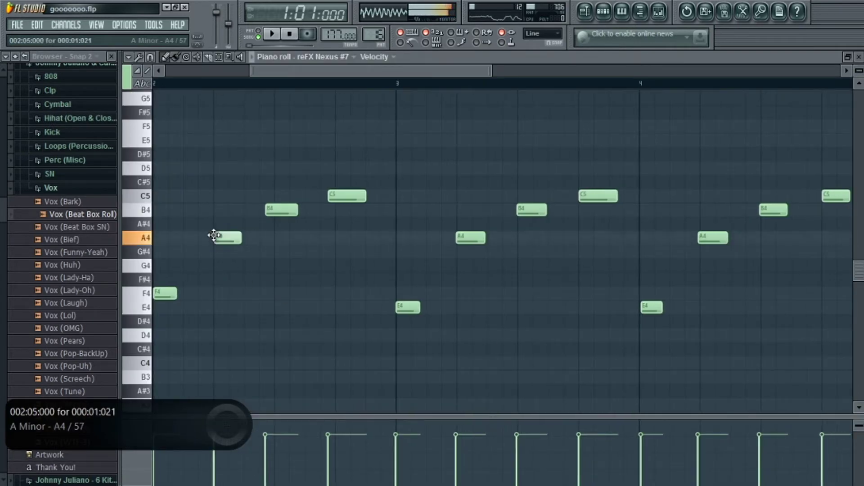
drag(269, 210, 274, 217)
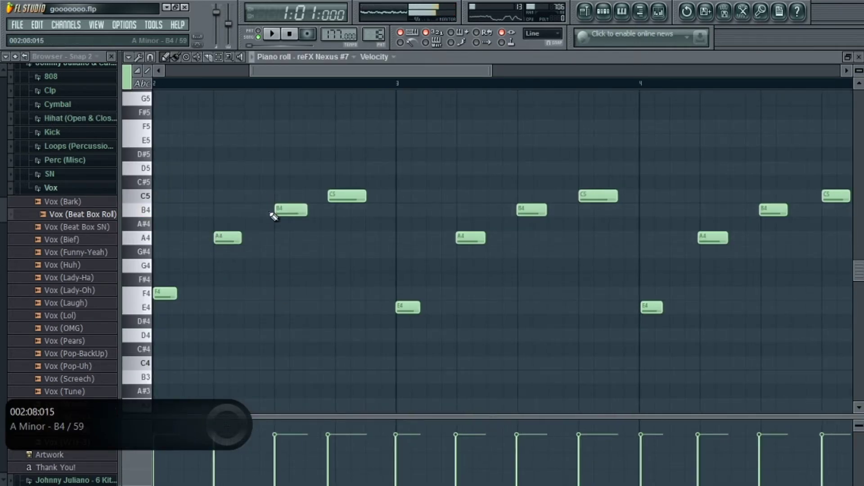
right_click(338, 197)
right_click(468, 240)
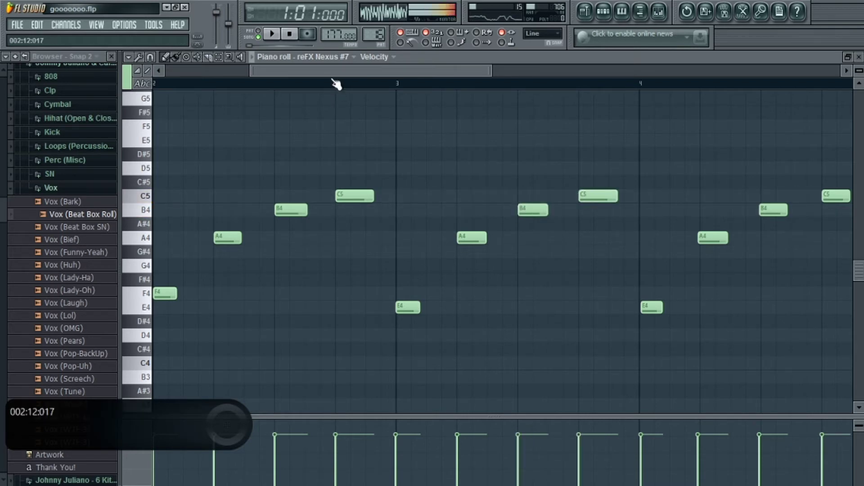
drag(271, 74, 155, 71)
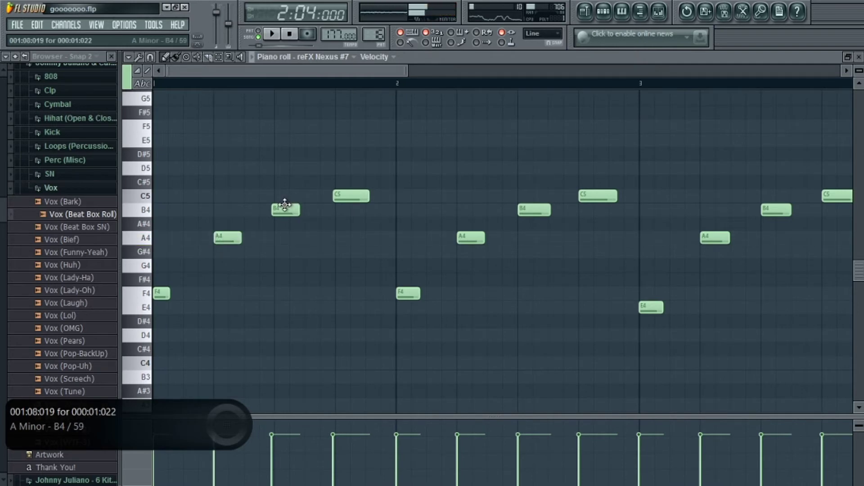
drag(338, 197, 338, 201)
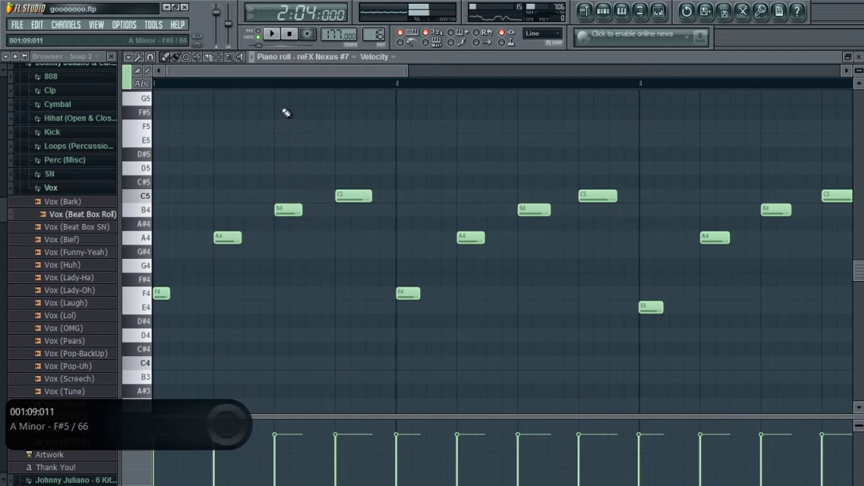
- Nudge bar 4's A4 and B4 notes onto the grid and close the piano roll
drag(246, 73, 429, 225)
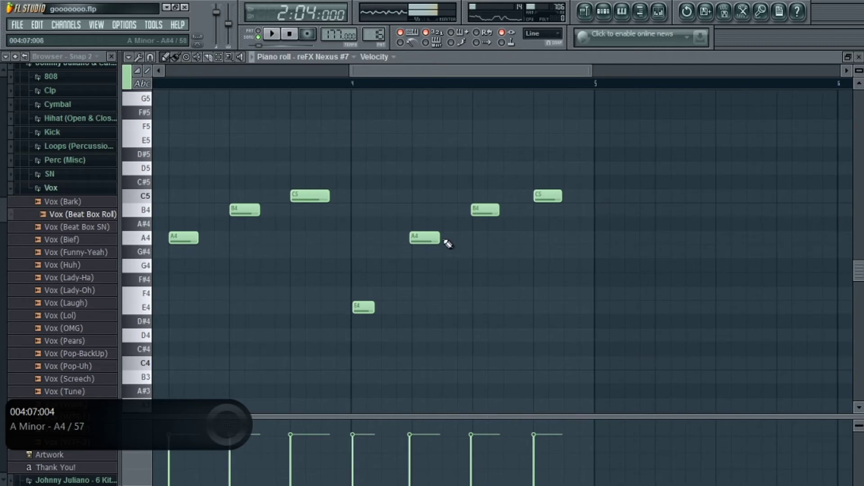
right_click(412, 236)
click(413, 239)
drag(478, 212, 480, 212)
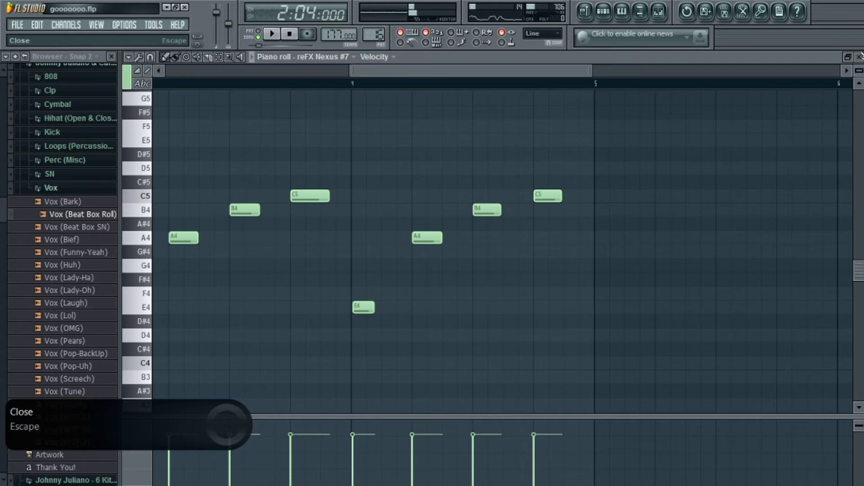
click(860, 57)
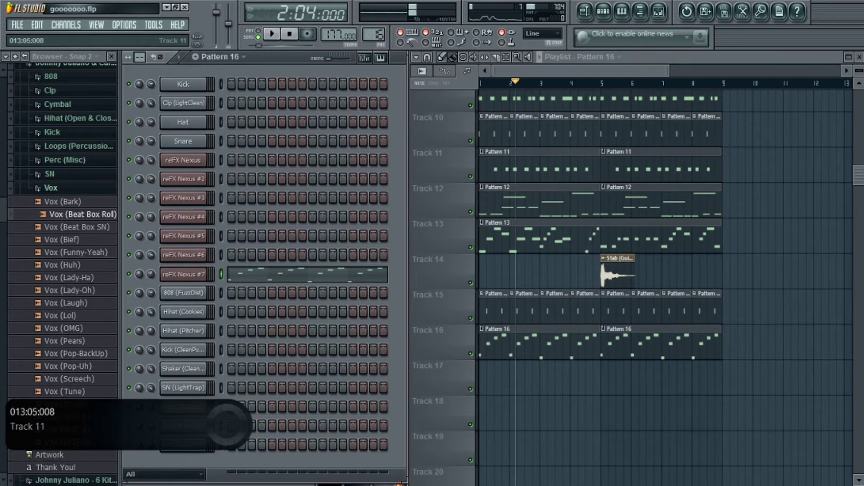
- Play the arrangement from the start and adjust the reFX Nexus #7 channel volume against the other tracks
drag(859, 175, 842, 39)
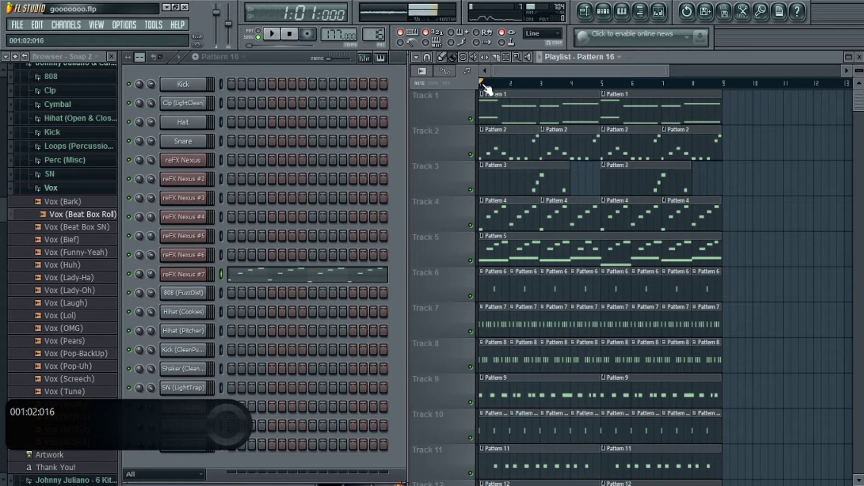
key(space)
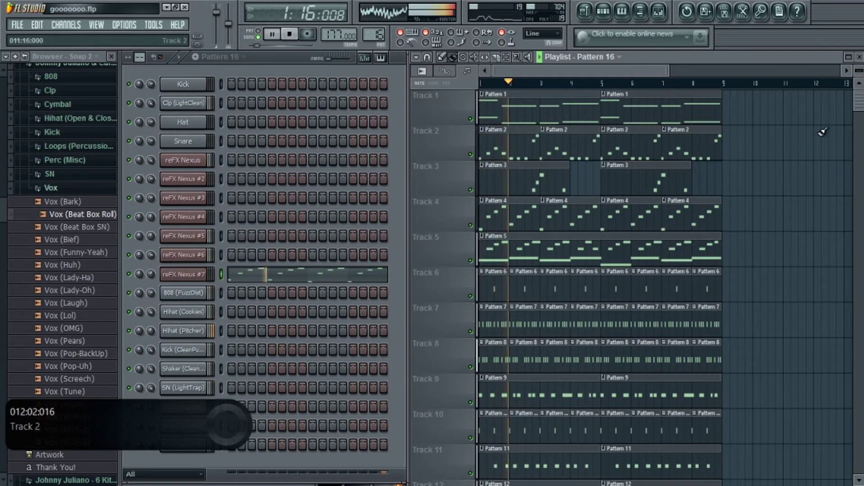
drag(151, 274, 151, 259)
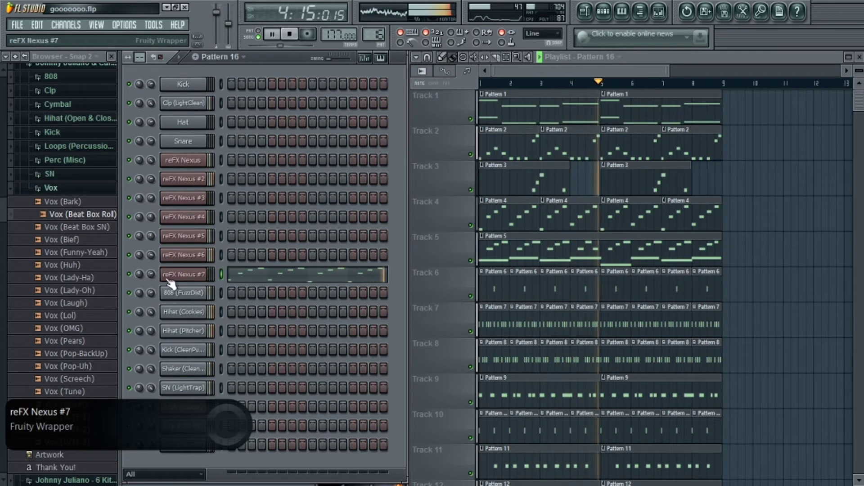
scroll(153, 273, down, 5)
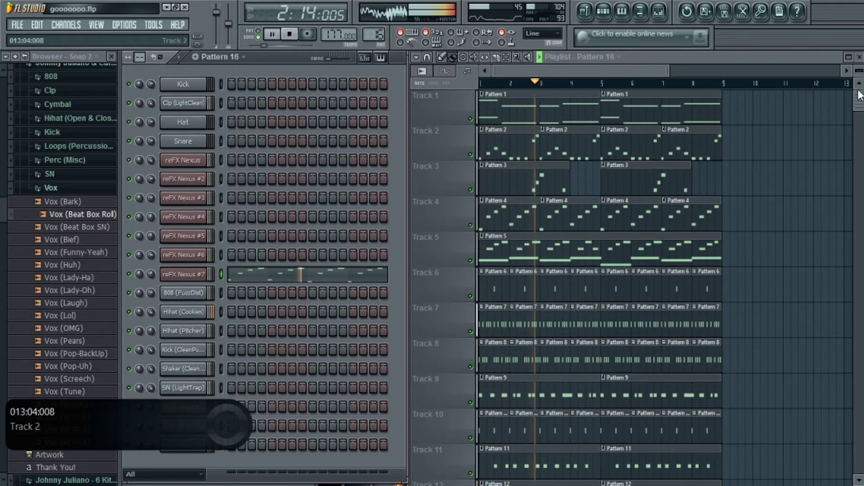
scroll(858, 118, down, 1)
drag(856, 113, 857, 157)
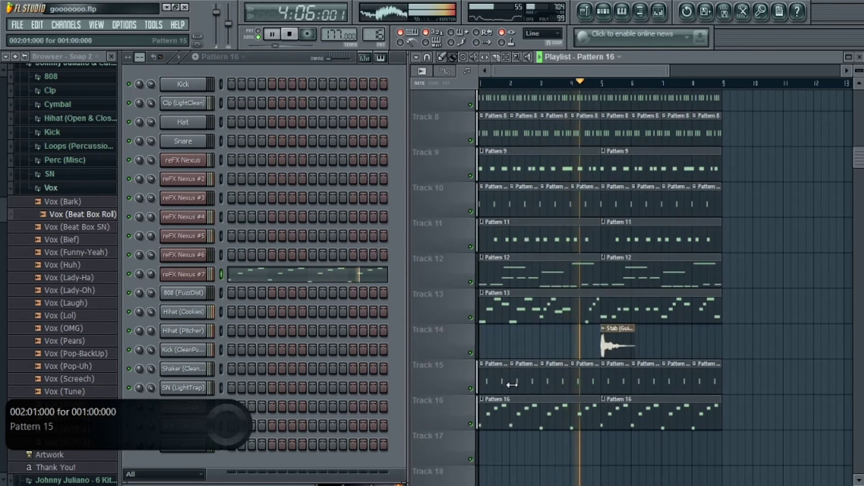
- Compare the presets Young Traplord 2 (36) and (37) on reFX Nexus #7 with the song, and settle on (36)
click(179, 276)
key(space)
click(373, 217)
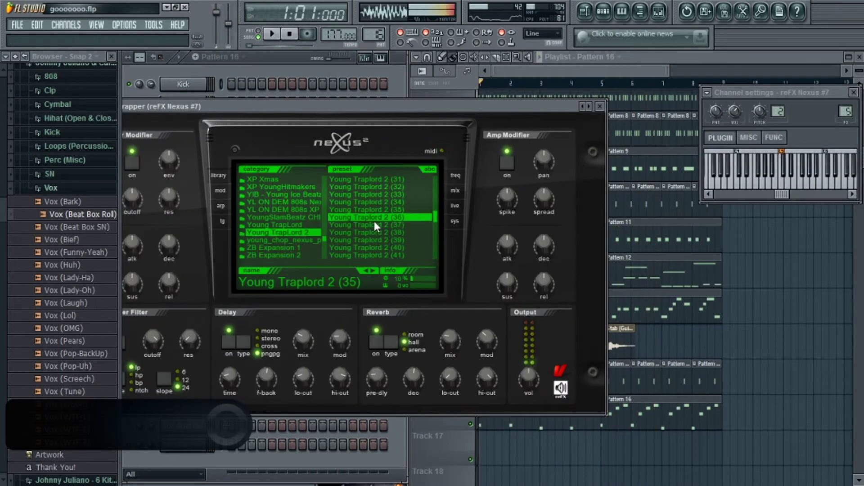
click(271, 35)
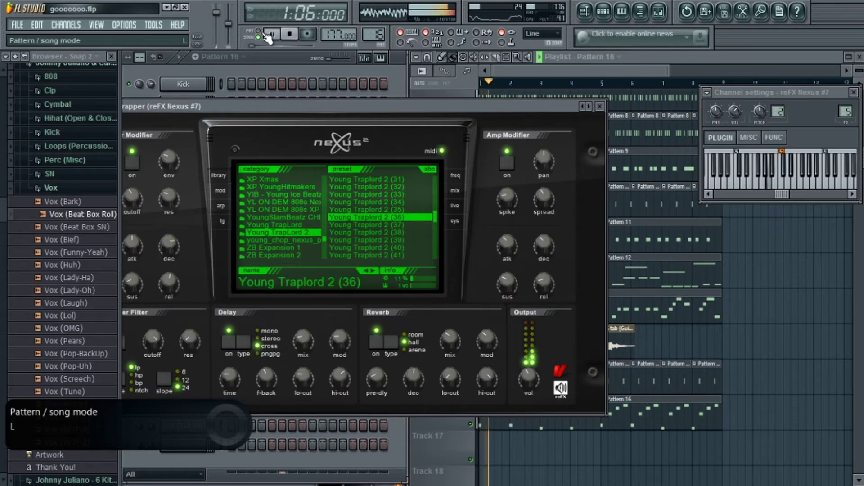
click(363, 225)
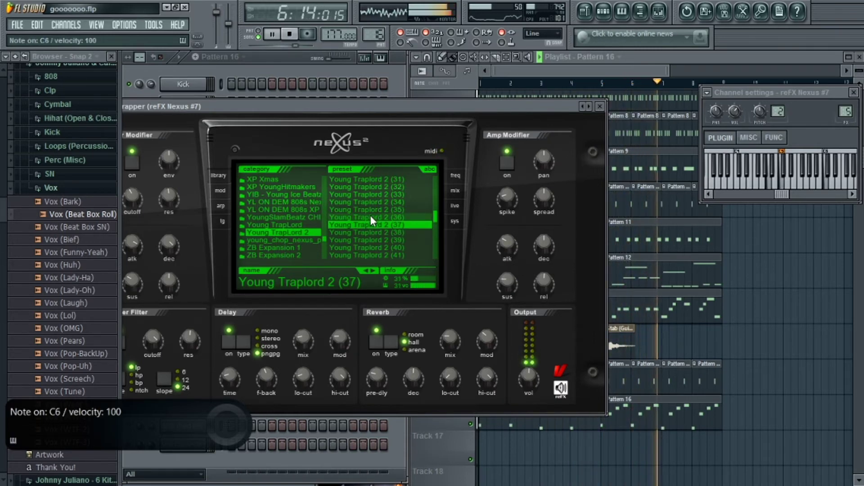
key(space)
click(371, 217)
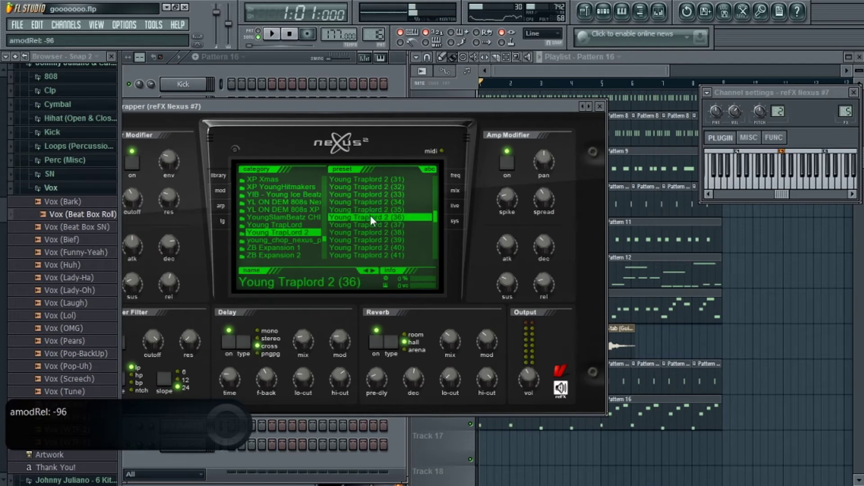
- Rehearse a few notes with Young Traplord 2 (36) and record a new melody take into Pattern 16
key(i)
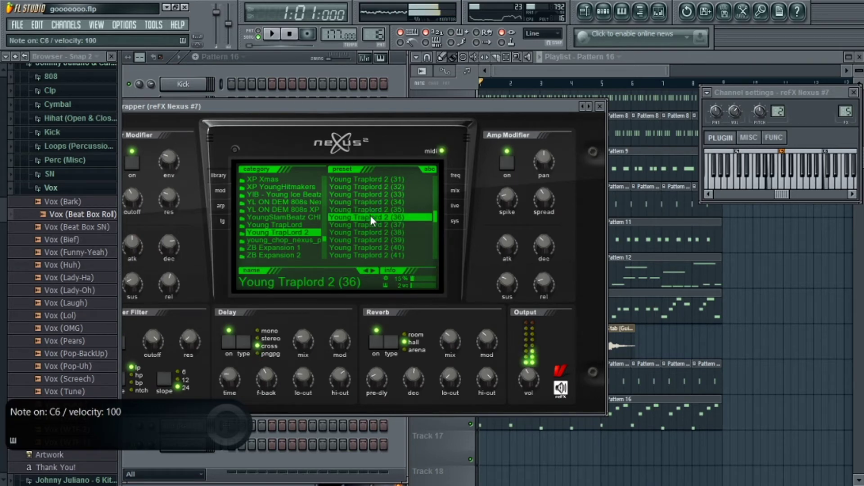
key(v)
key(y)
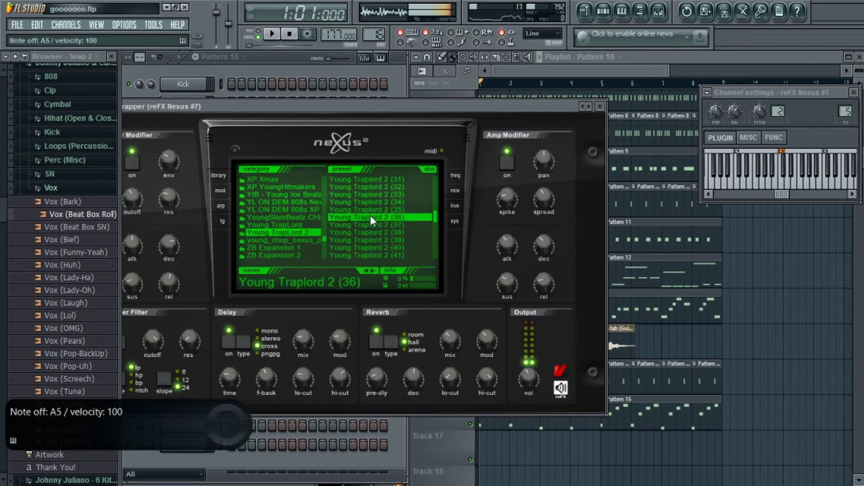
key(r)
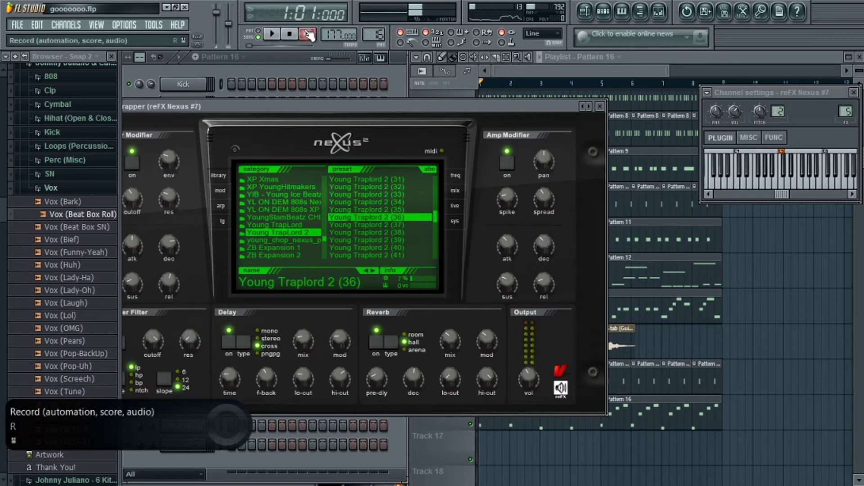
click(272, 35)
key(i)
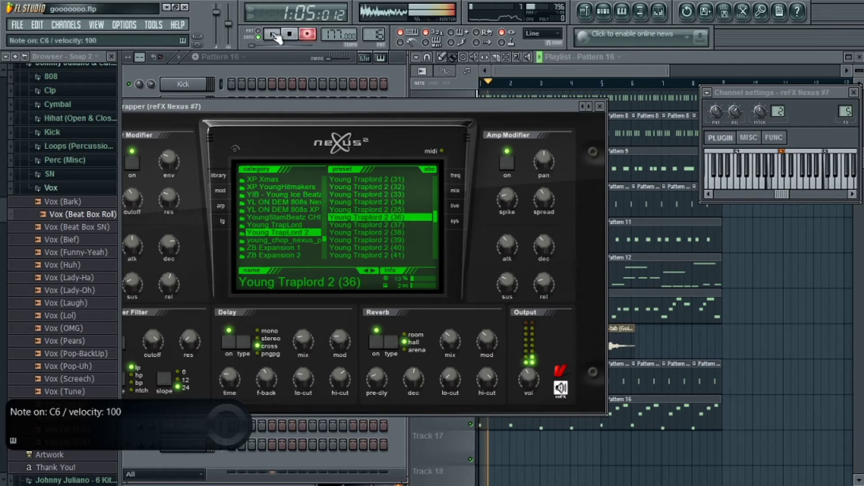
key(v)
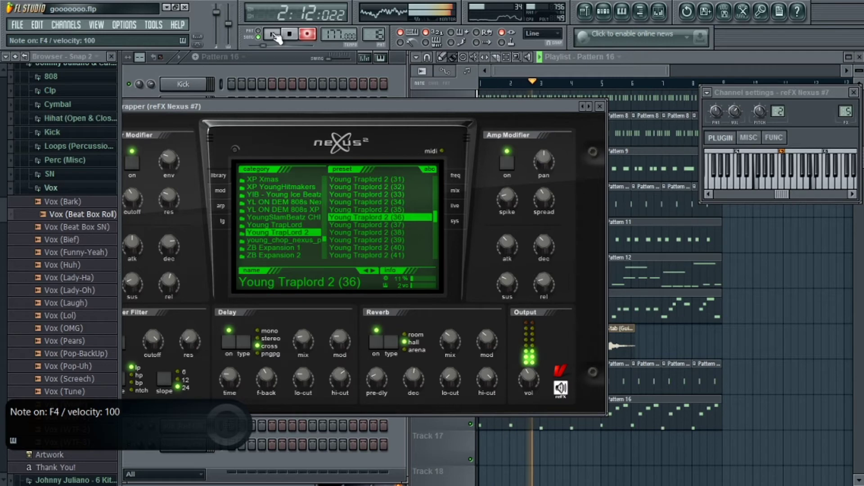
key(b)
click(273, 35)
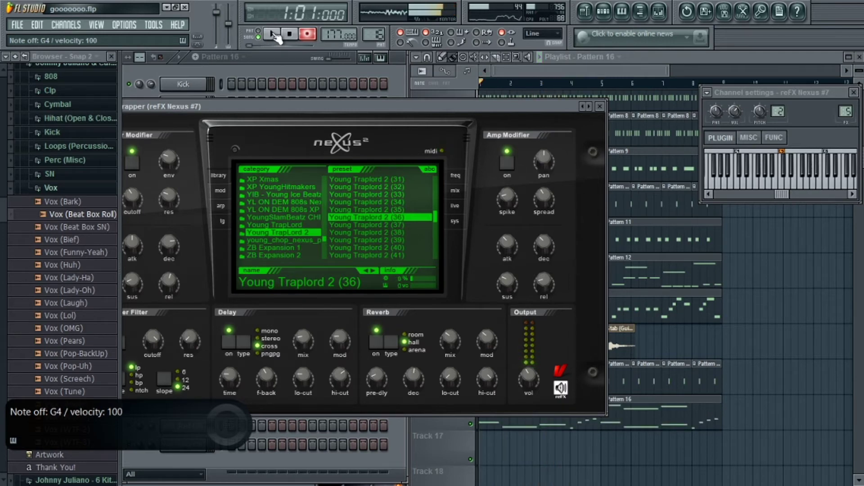
- Play back the take with recording disarmed and cut reFX Nexus #7's notes from Pattern 16
click(265, 68)
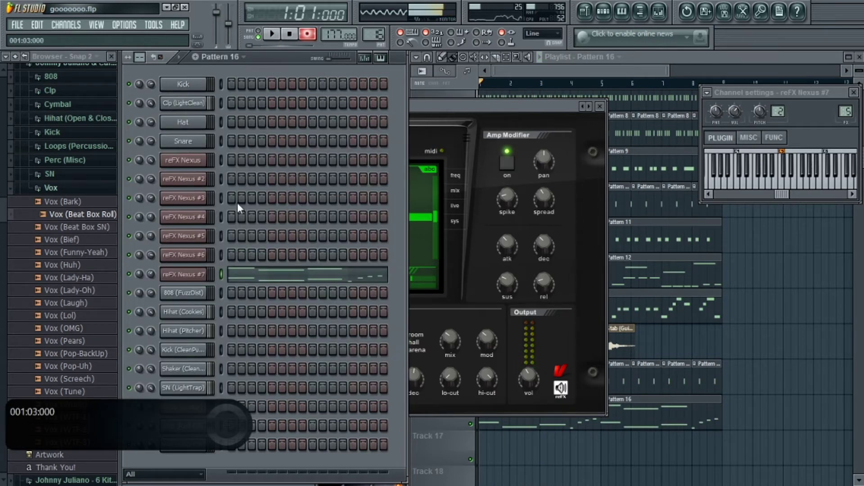
key(space)
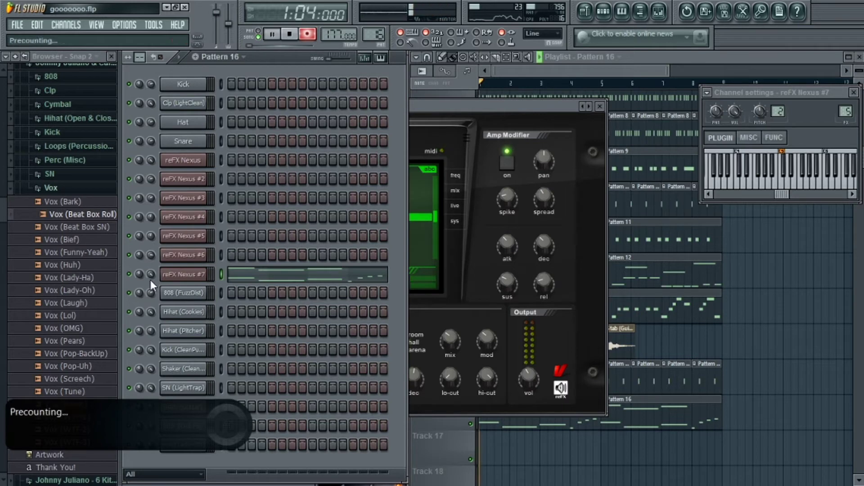
click(308, 35)
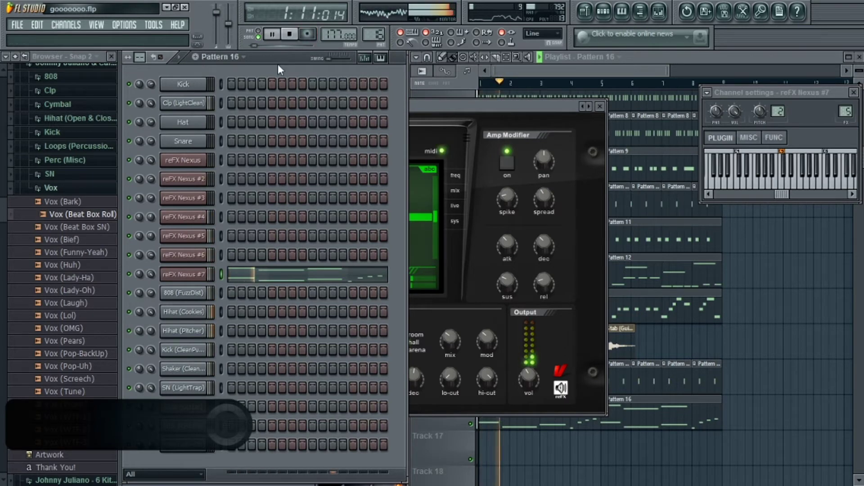
right_click(198, 275)
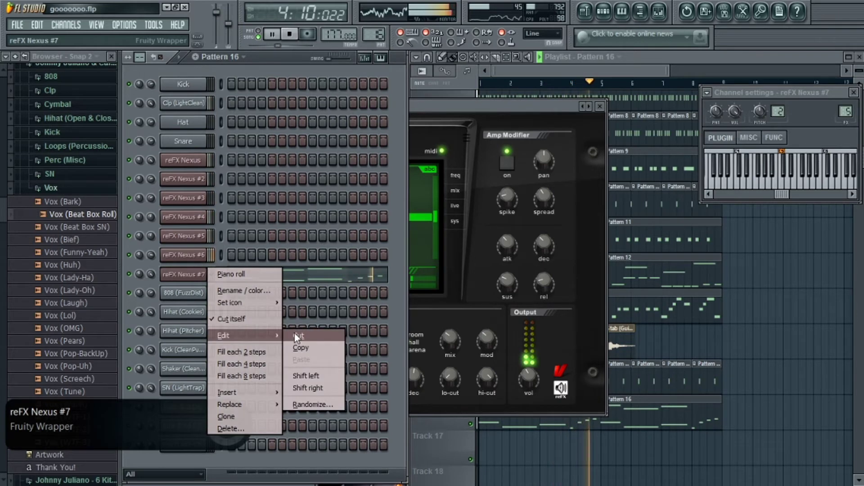
click(294, 334)
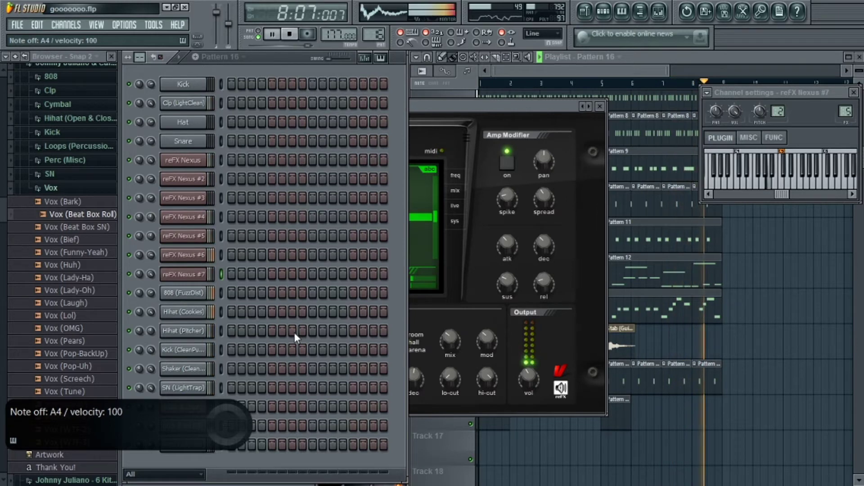
key(space)
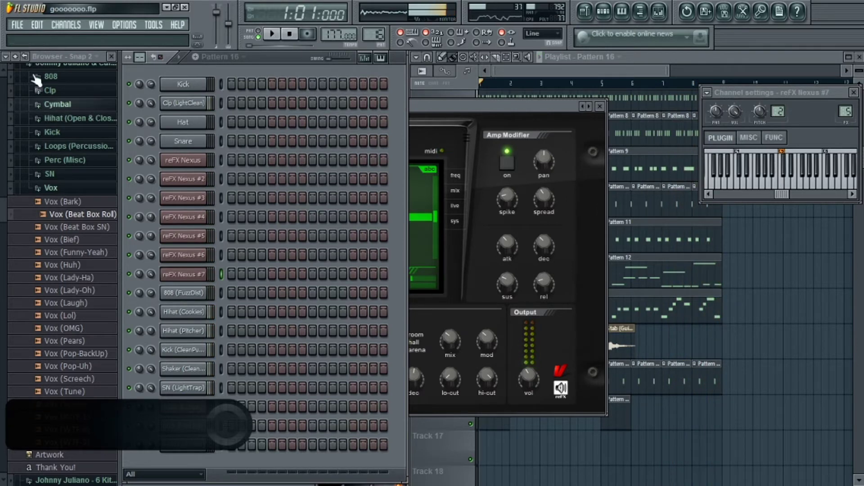
- Undo the cut and the last recorded take to restore the aligned Pattern 16 melody
click(38, 25)
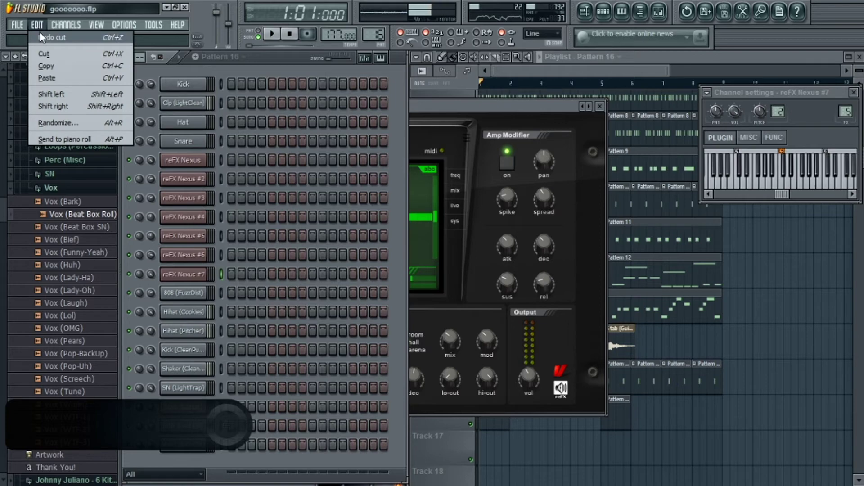
click(39, 31)
click(37, 25)
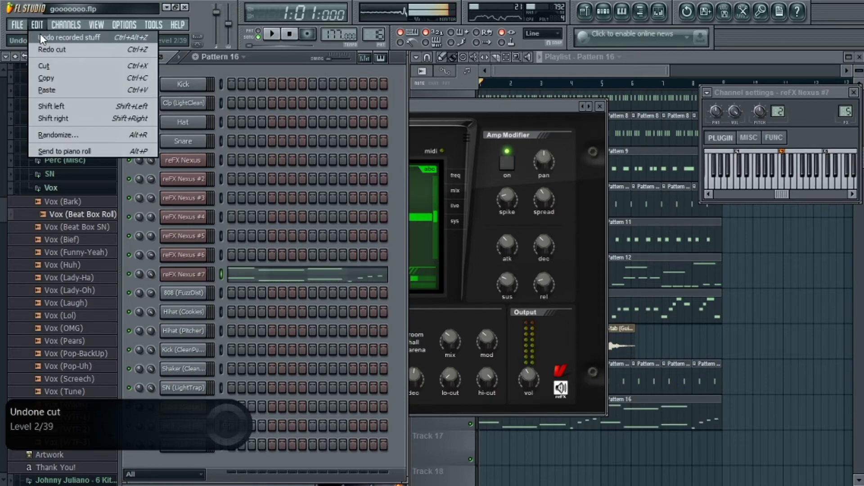
click(40, 35)
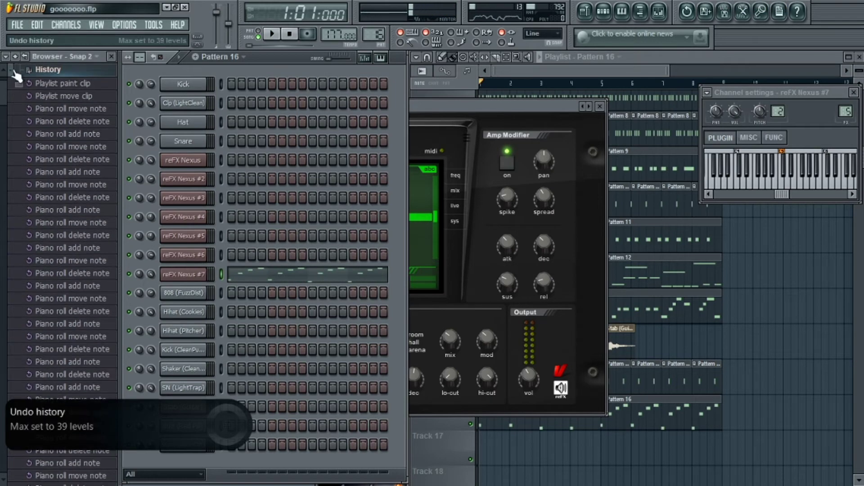
- Collapse the browser's History and Current project folders and save the project
click(14, 71)
drag(1, 117, 3, 78)
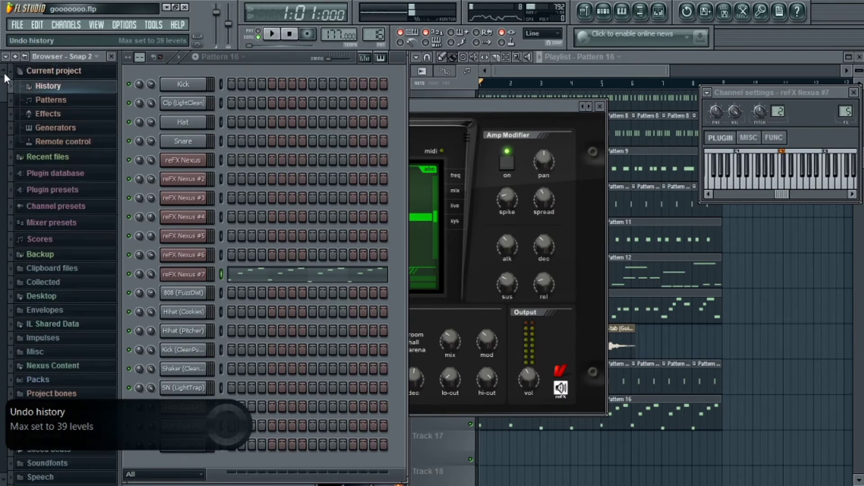
click(13, 72)
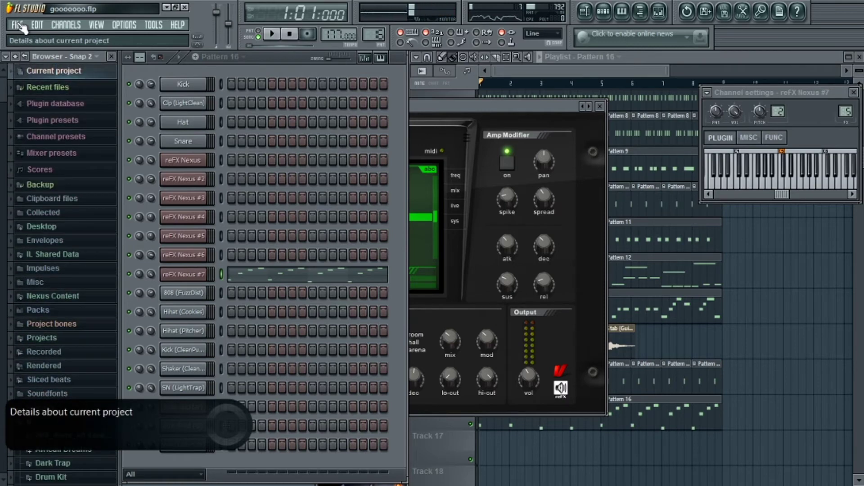
click(18, 25)
click(26, 80)
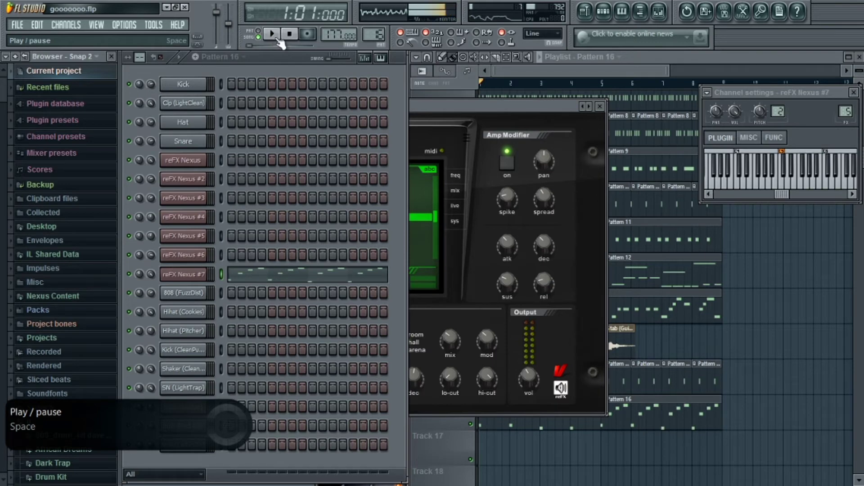
- Save the reFX Nexus effects chain on mixer track 8 as a mixer preset named "save mix"
click(659, 11)
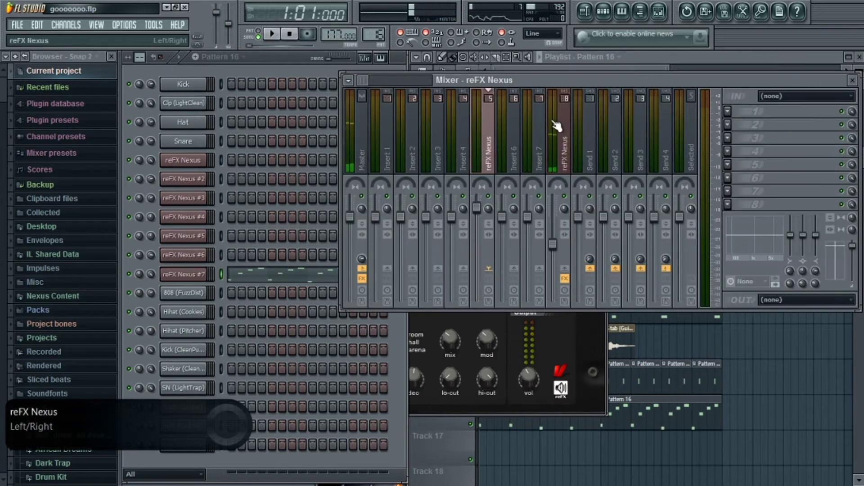
click(566, 143)
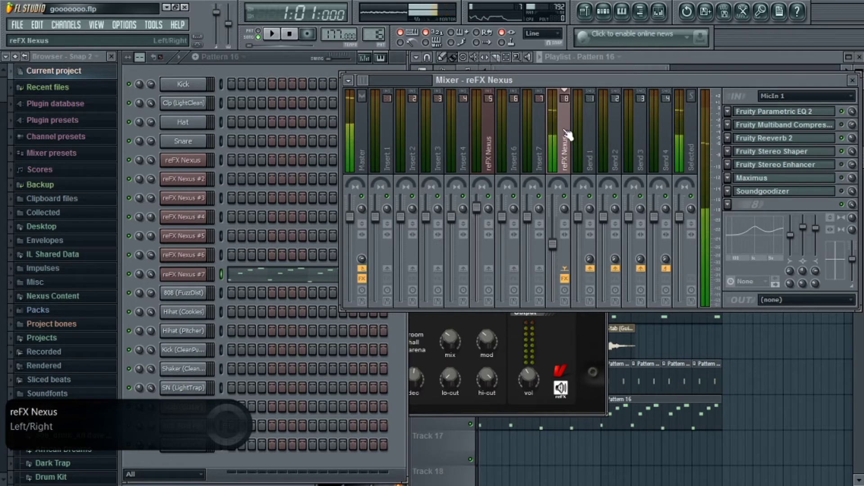
right_click(565, 130)
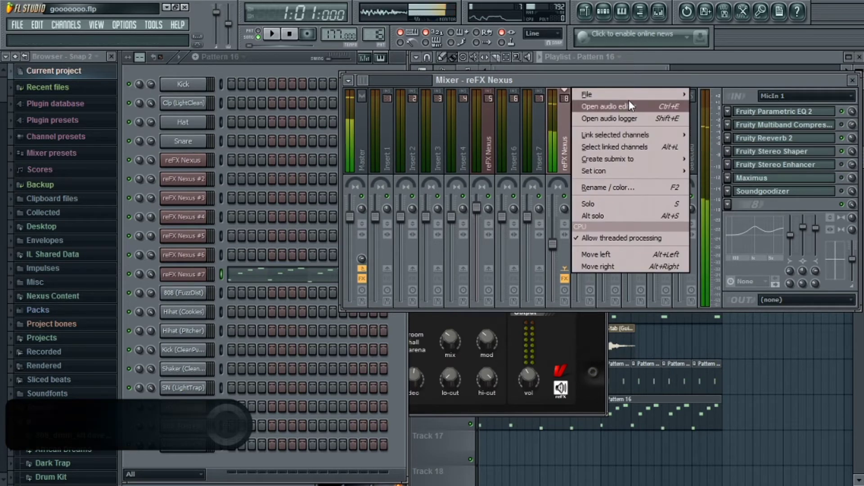
mouse_move(671, 95)
click(695, 104)
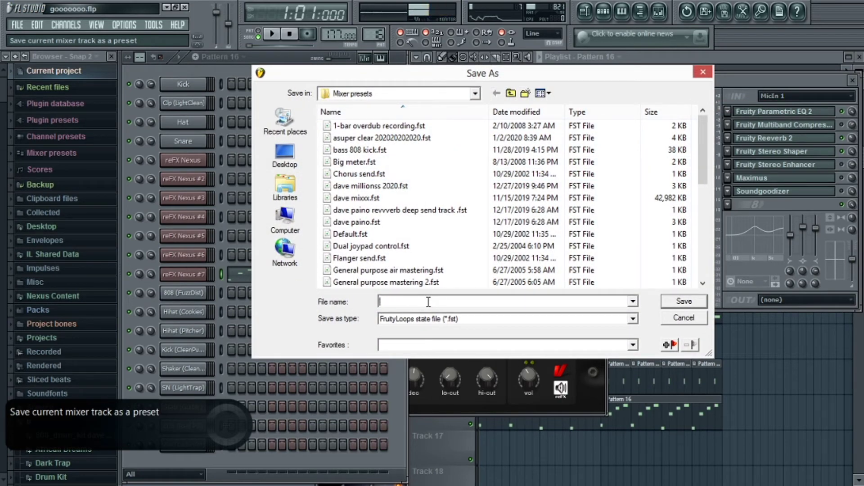
text(save mix)
key(Return)
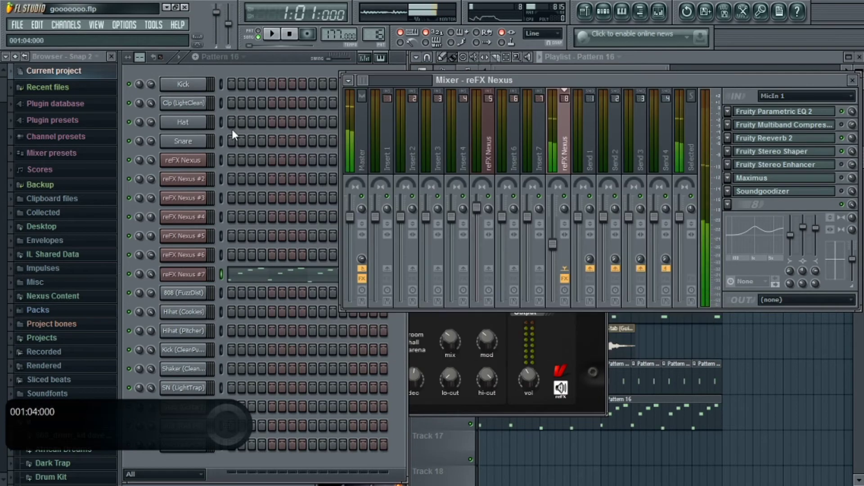
- Play the song and audition Young Traplord 2 presets (33), (34), (37) and (39) on reFX Nexus #7
click(272, 36)
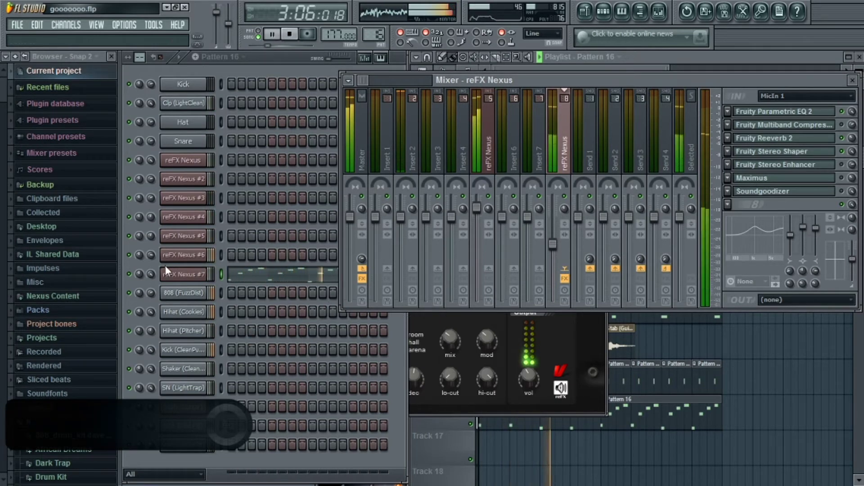
click(182, 276)
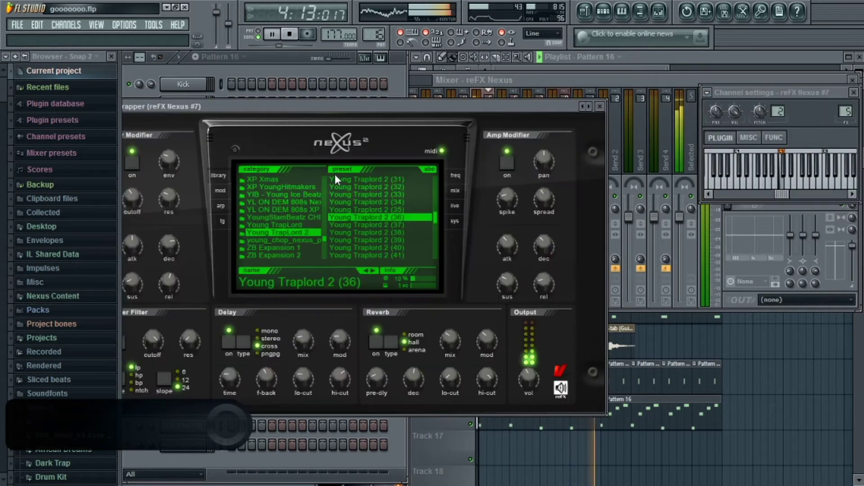
click(350, 198)
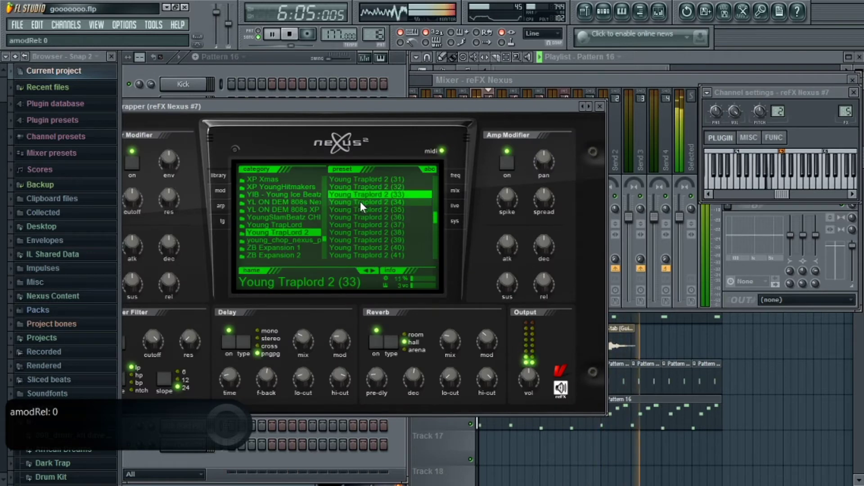
click(360, 202)
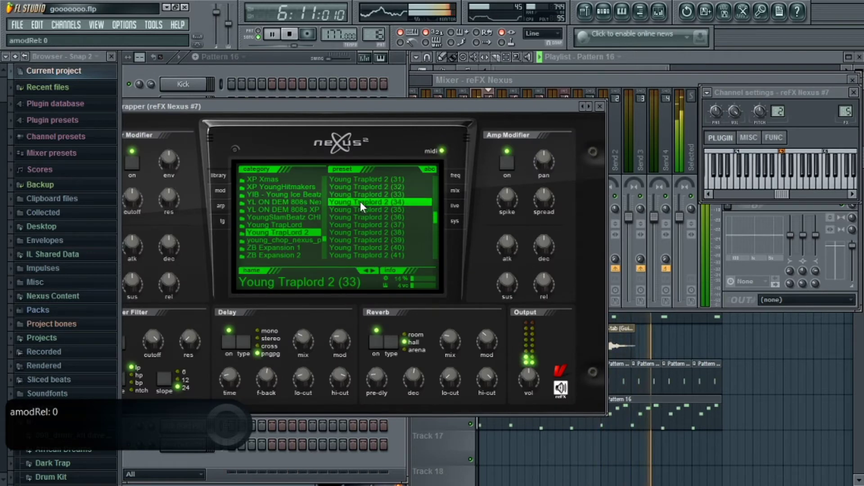
click(367, 226)
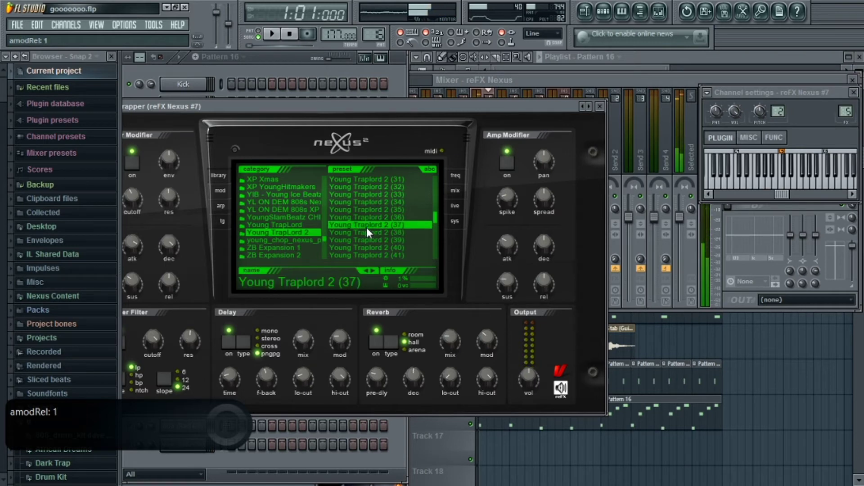
click(366, 239)
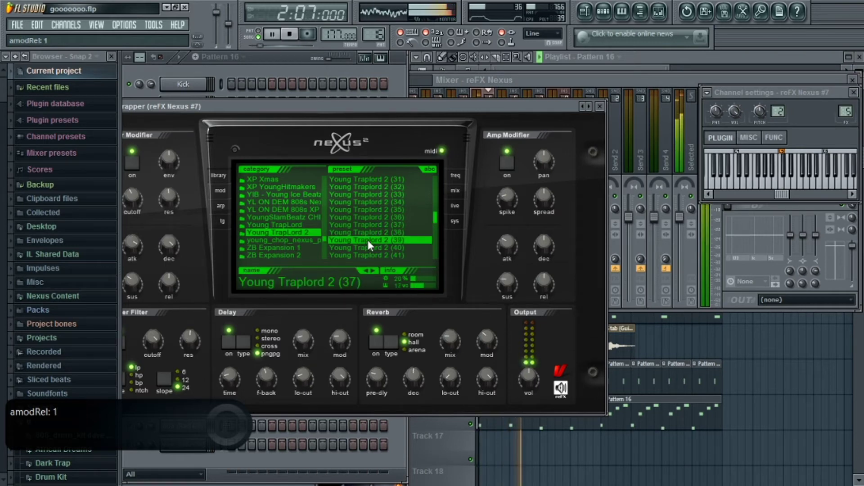
- Audition Young Traplord 2 presets (40), (41) and (42) on reFX Nexus #7 during playback
click(531, 291)
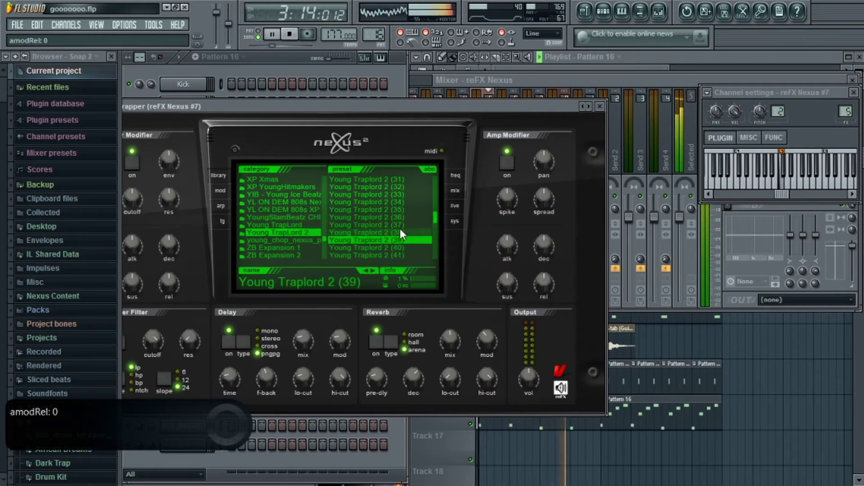
click(385, 247)
click(376, 255)
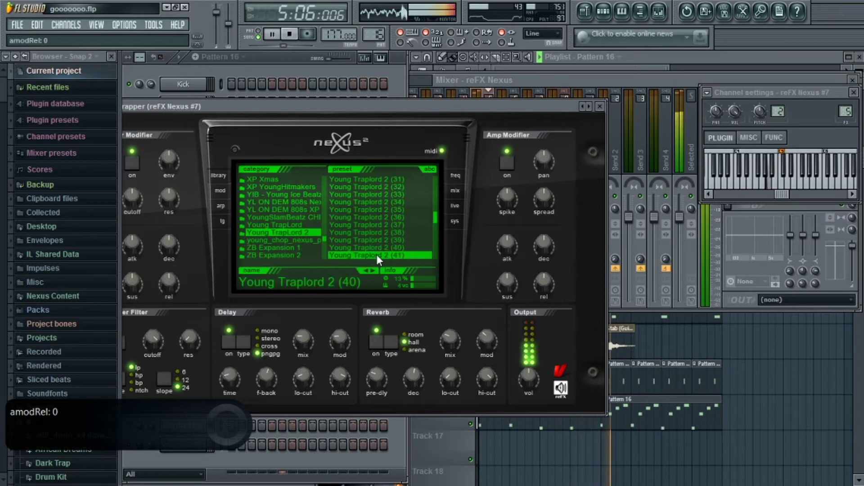
scroll(434, 214, down, 3)
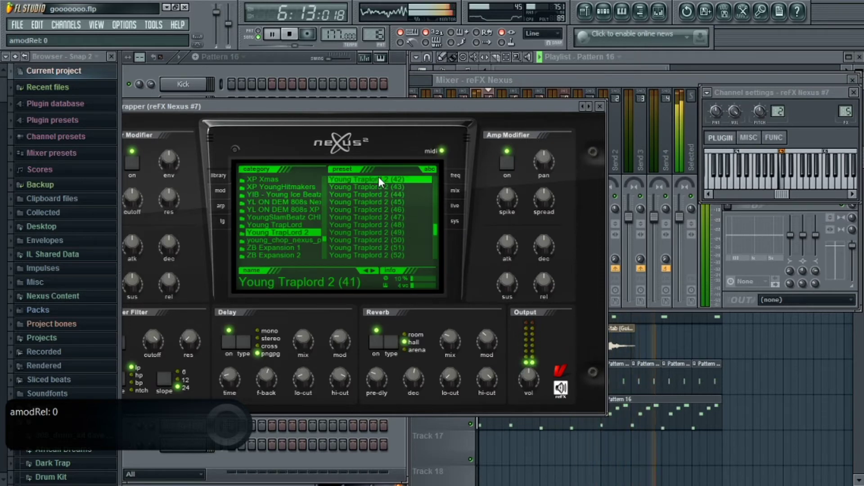
click(378, 178)
scroll(434, 229, up, 4)
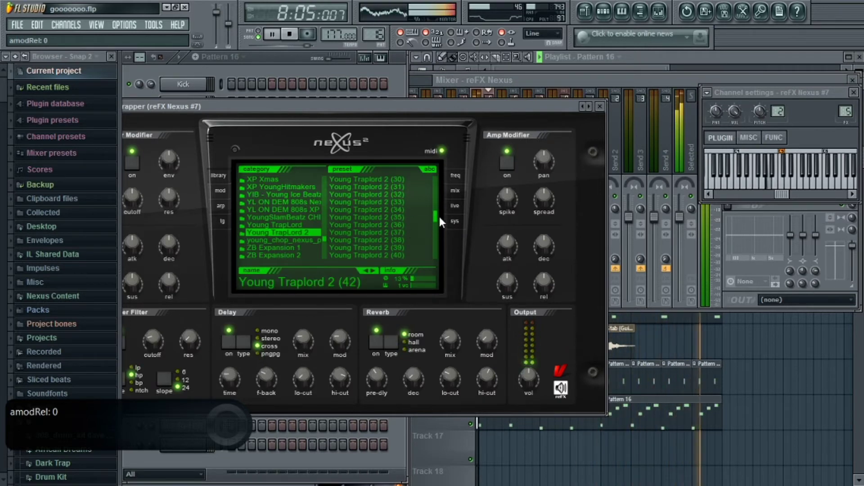
- Restart playback with Young Traplord 2 (31), switch to (32), and turn down reFX Nexus #7's channel volume
key(space)
click(366, 187)
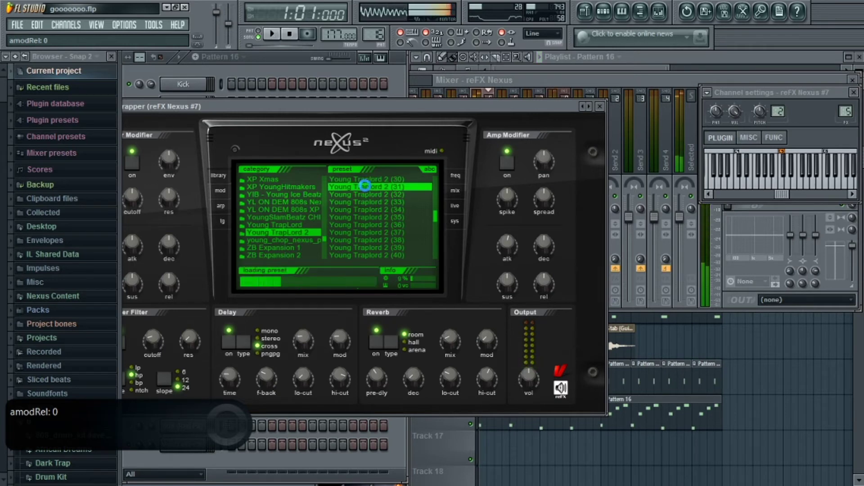
key(space)
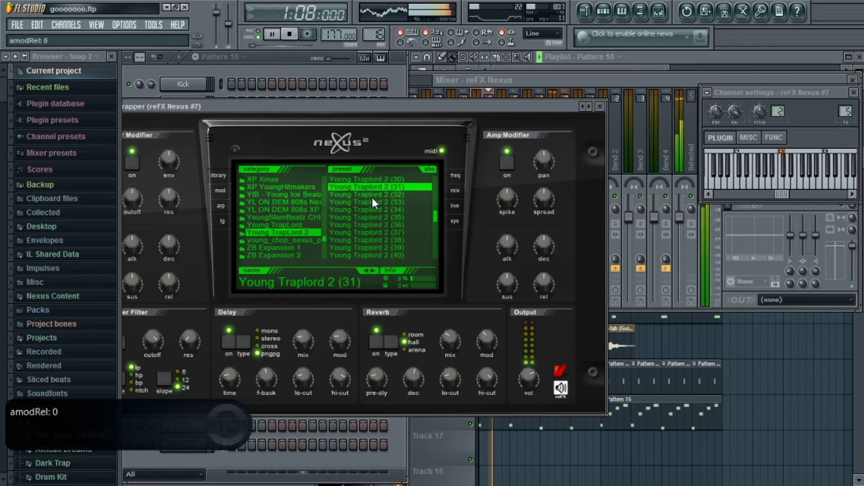
click(371, 195)
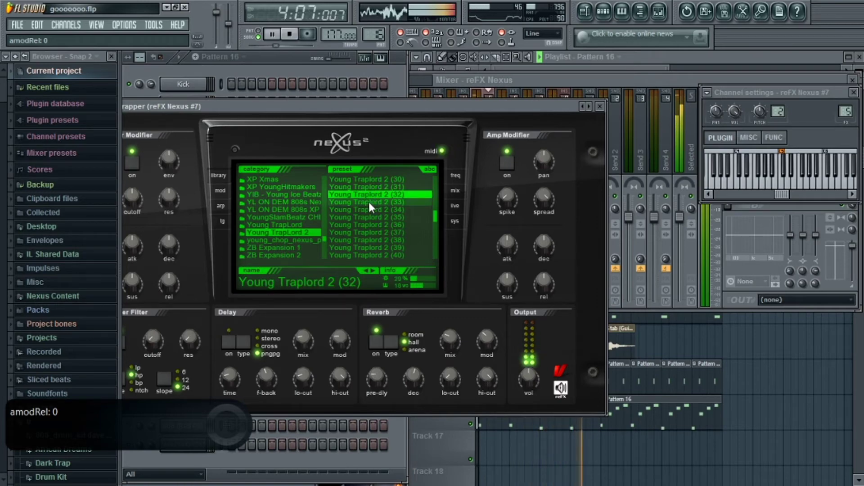
click(271, 59)
drag(150, 274, 150, 299)
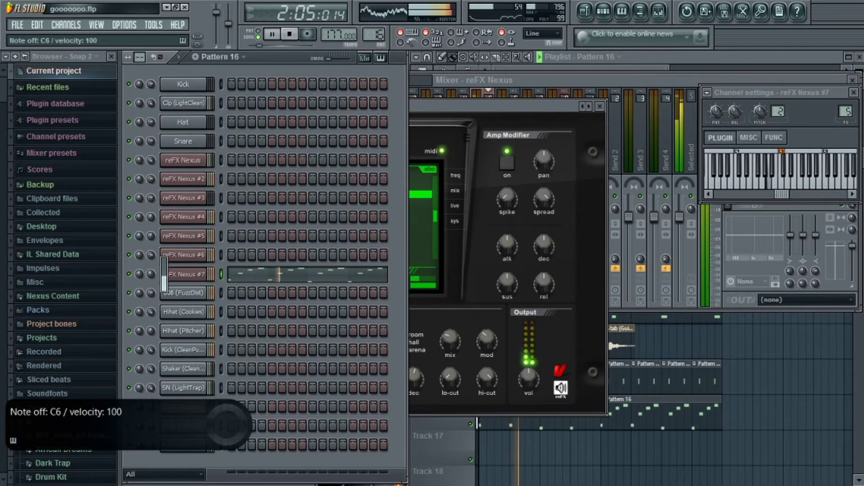
- Load Young Traplord 2 (34) in reFX Nexus #7 and set its channel volume to 44%
click(431, 109)
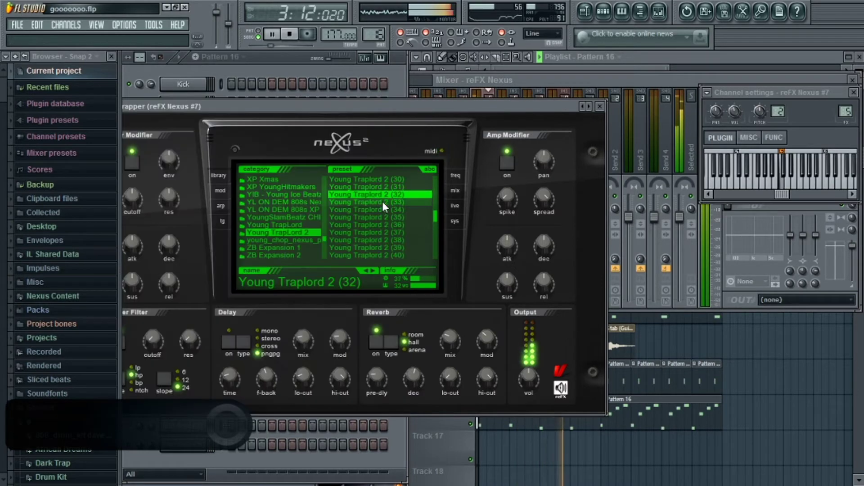
click(373, 209)
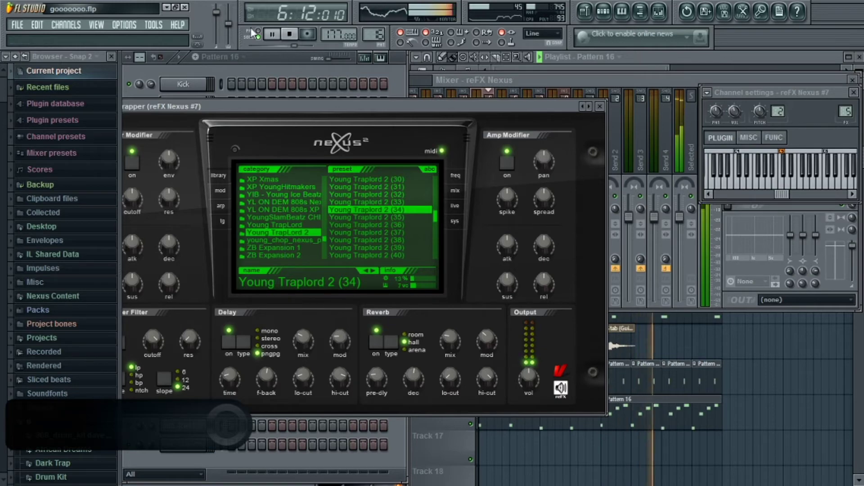
click(255, 52)
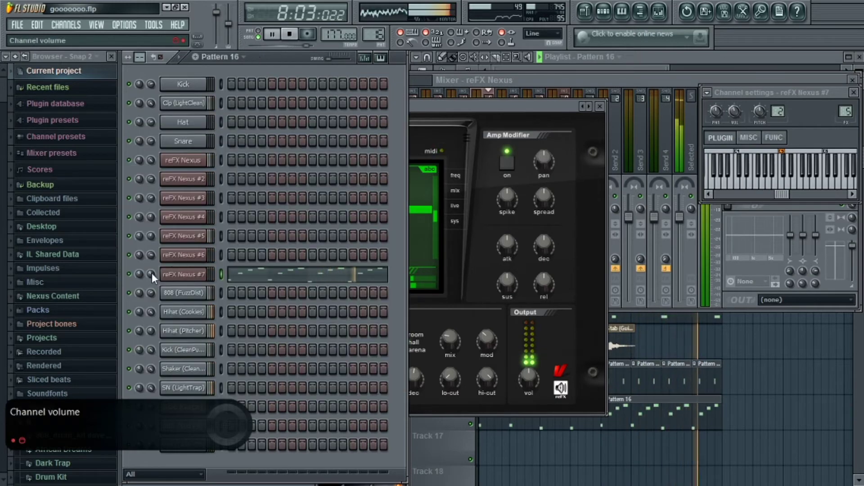
drag(150, 293, 151, 276)
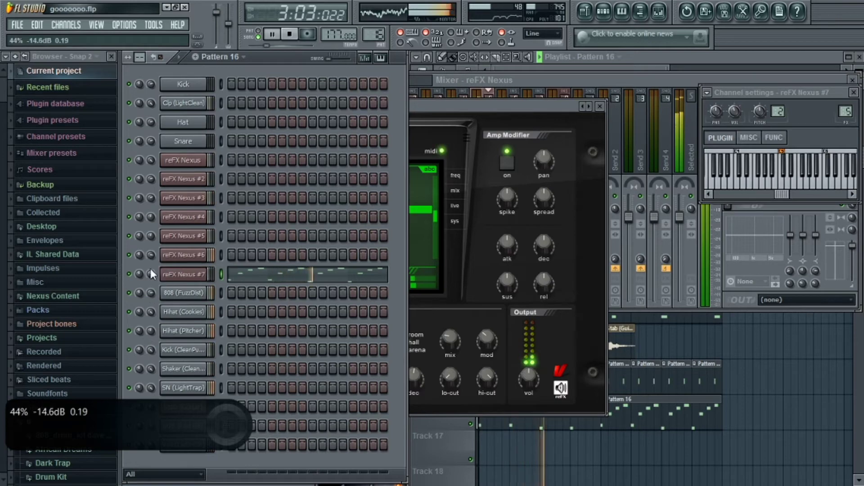
- Mute and unmute playlist Track 16 during playback to compare the beat without the melody, and stop playback
click(647, 57)
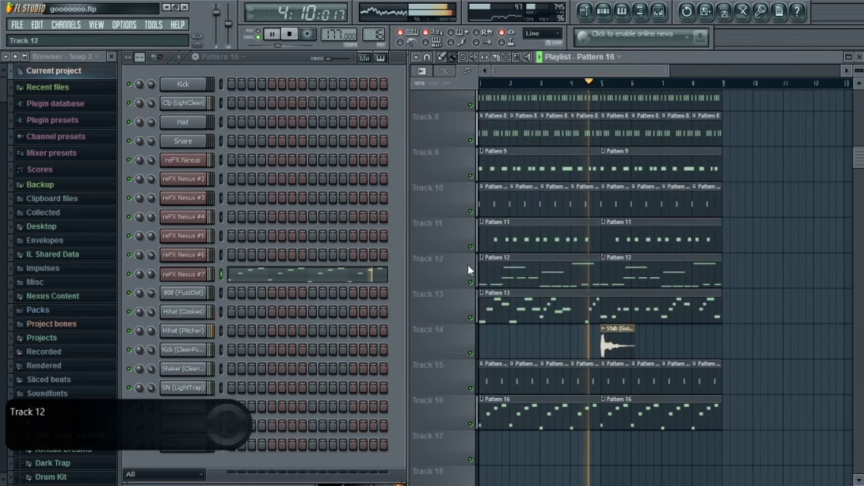
click(471, 424)
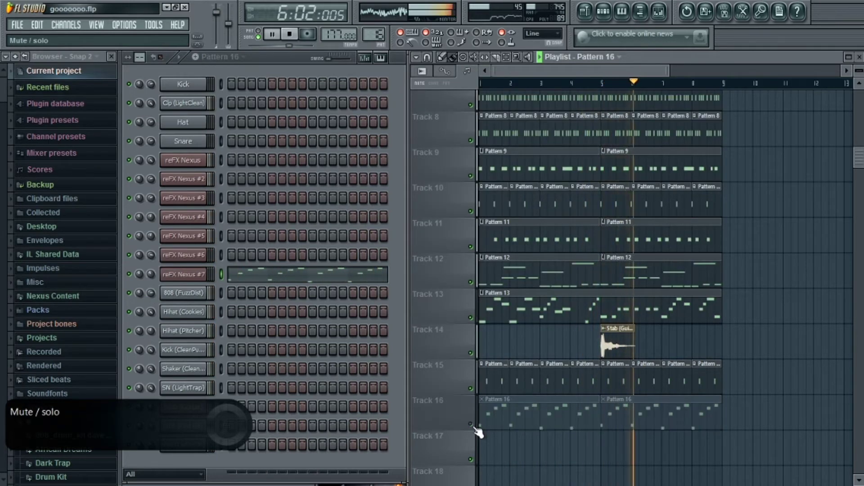
click(471, 423)
key(space)
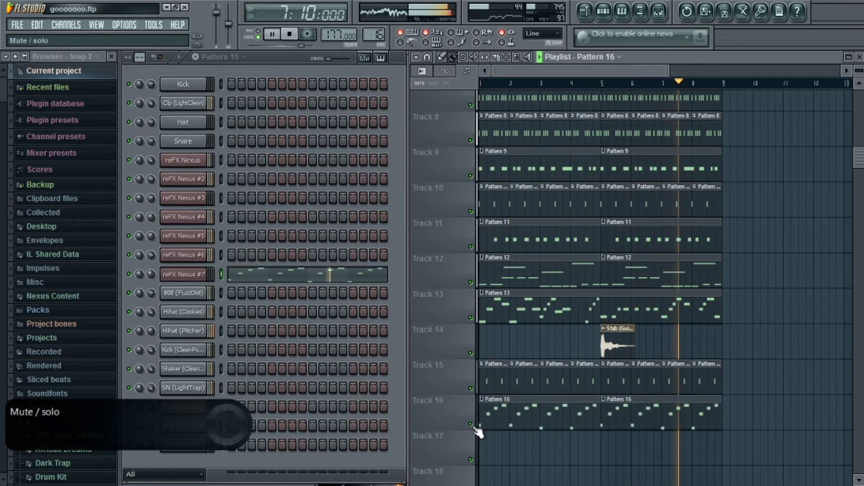
- Switch to empty Pattern 17 and place a clip of it on Track 17 at bar 9
scroll(473, 425, down, 5)
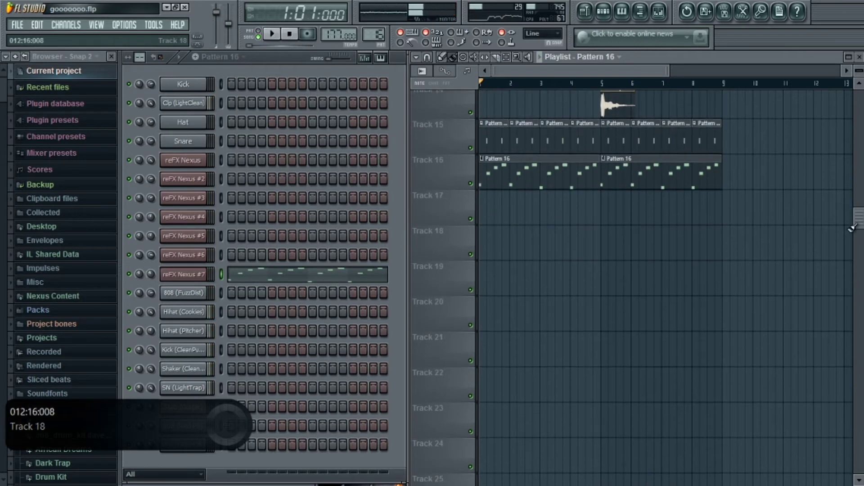
drag(858, 214, 854, 152)
drag(374, 35, 374, 30)
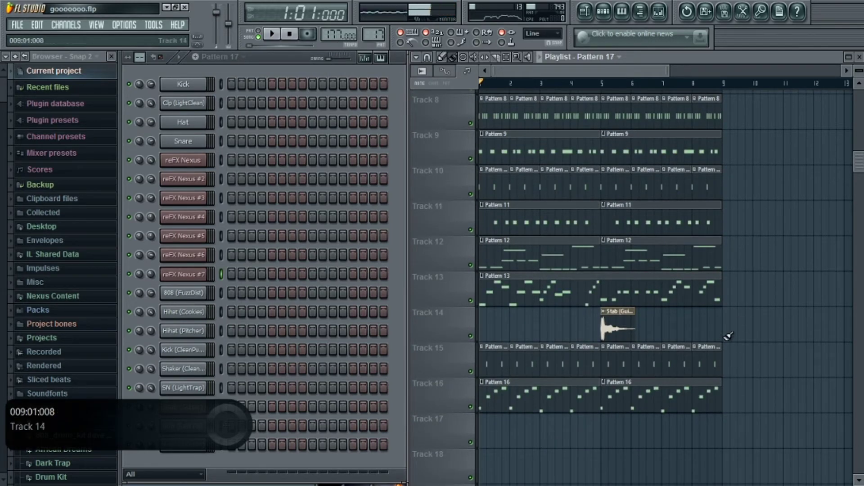
click(729, 417)
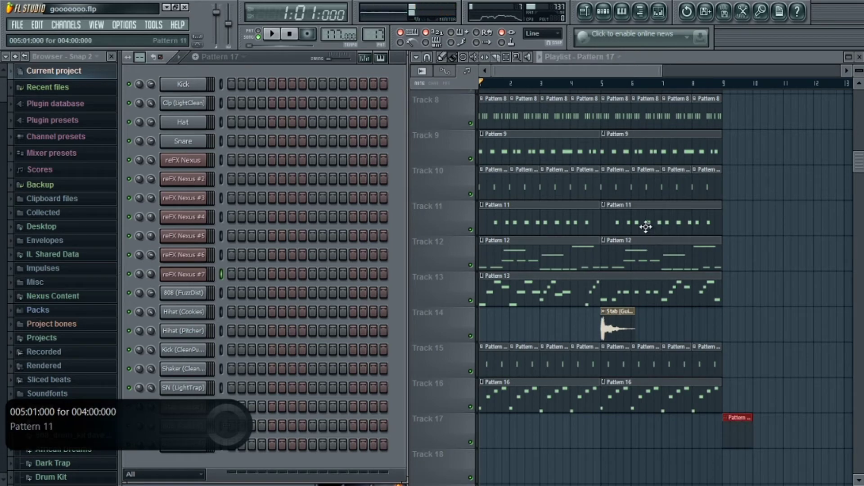
- Copy the 808 (FuzzDist) channel's notes from Pattern 12
double_click(645, 261)
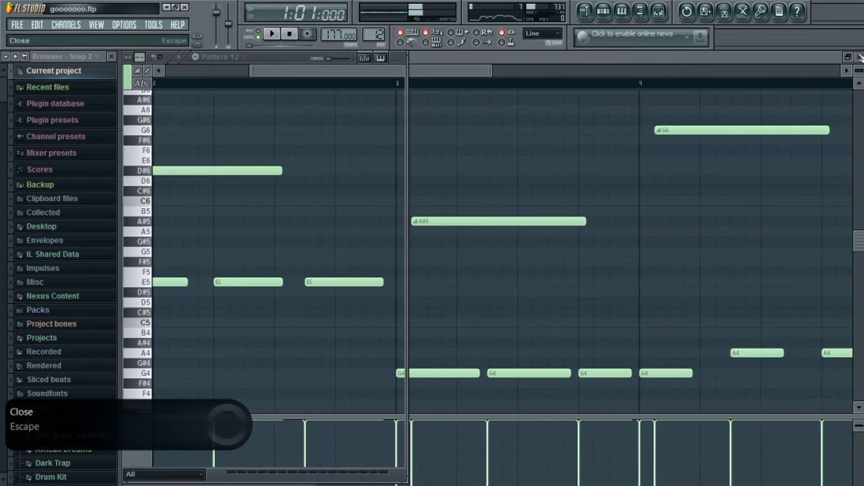
click(859, 58)
right_click(193, 294)
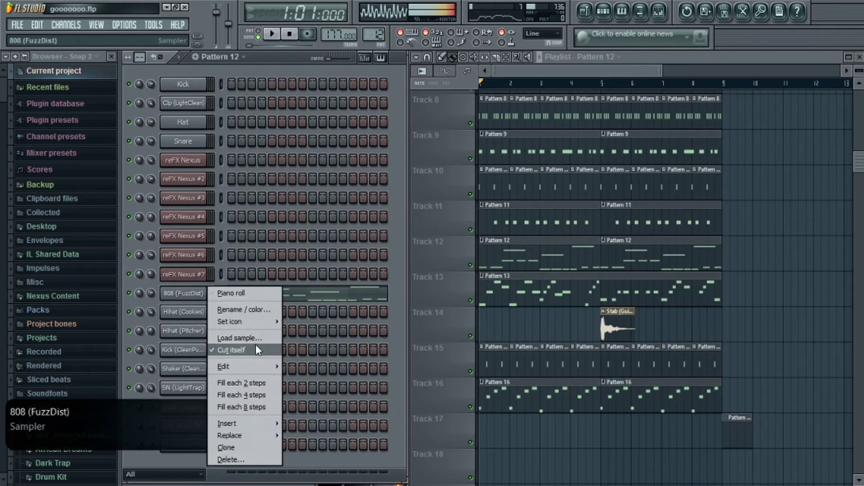
click(296, 373)
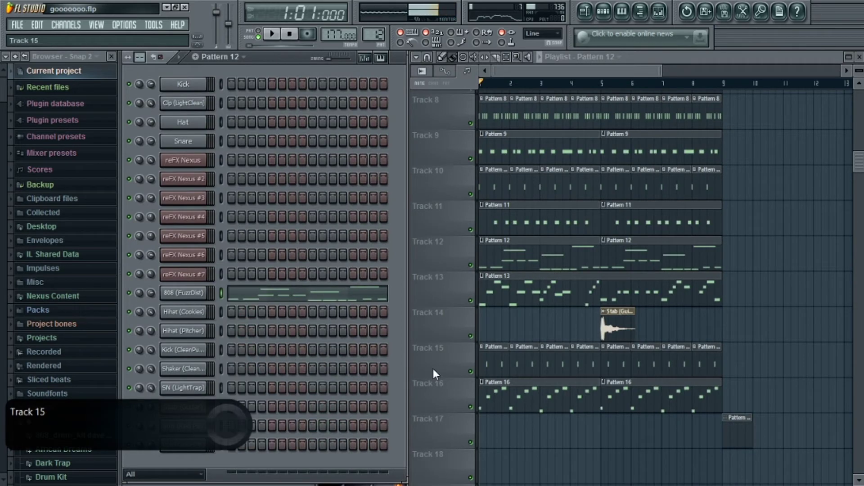
- Paste the copied notes into the 808 (Red Pill) channel of Pattern 17
click(736, 433)
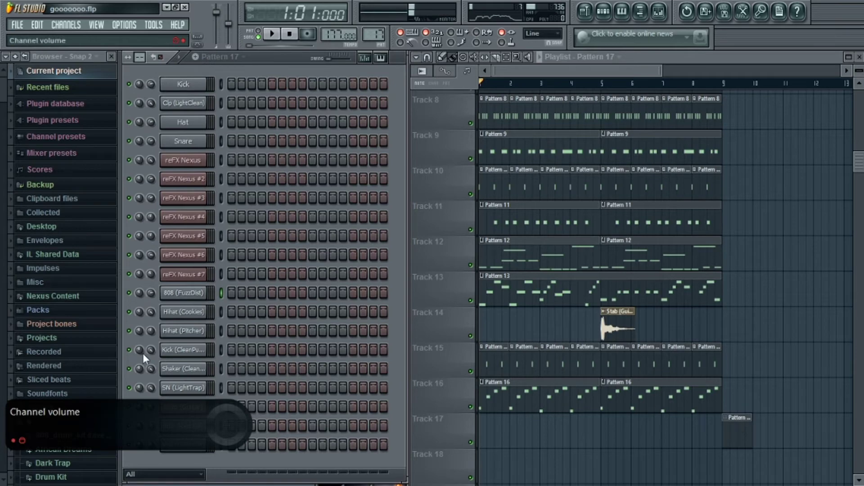
drag(269, 59, 369, 59)
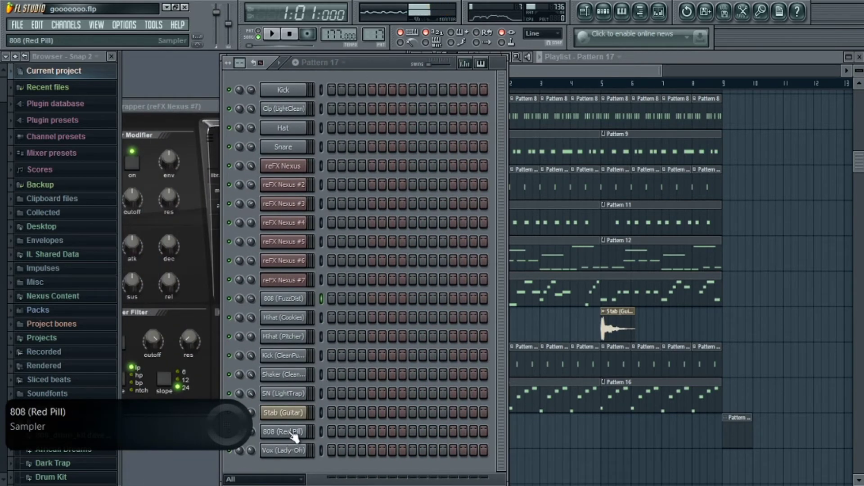
right_click(291, 433)
mouse_move(363, 382)
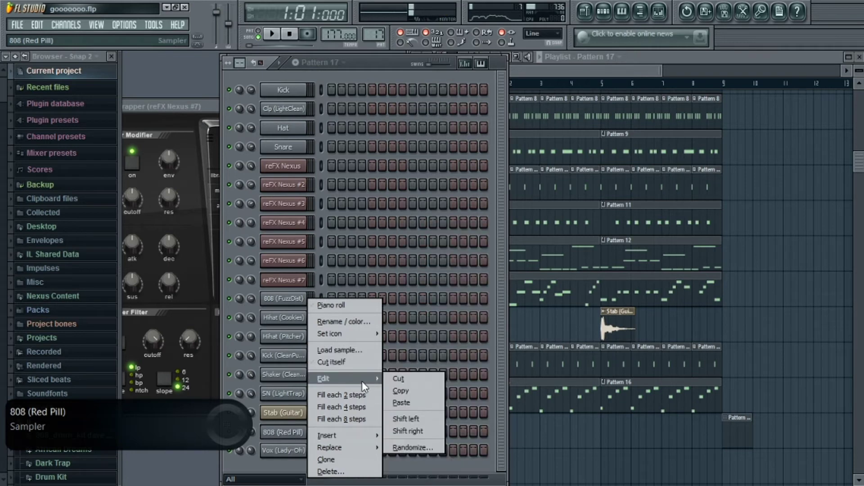
click(401, 403)
- Arrange Pattern 17 clips on Track 17 at bars 1 and 5, with Track 12 muted and the song playing
drag(735, 433, 491, 433)
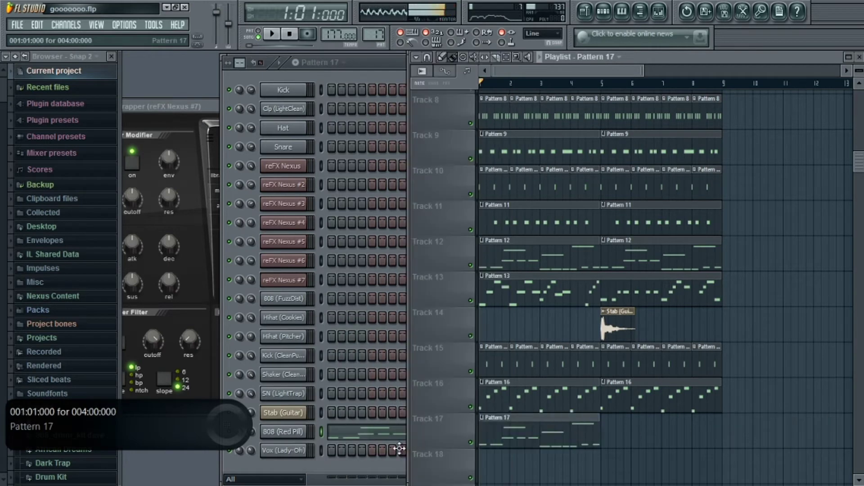
click(471, 265)
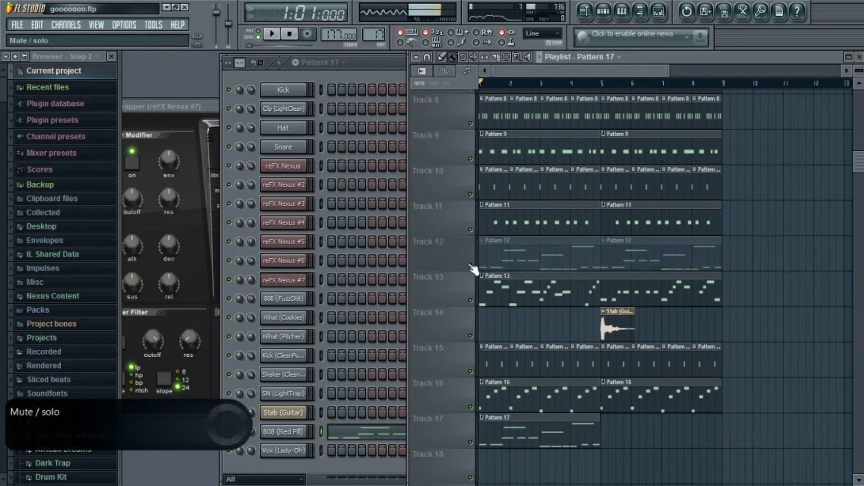
key(space)
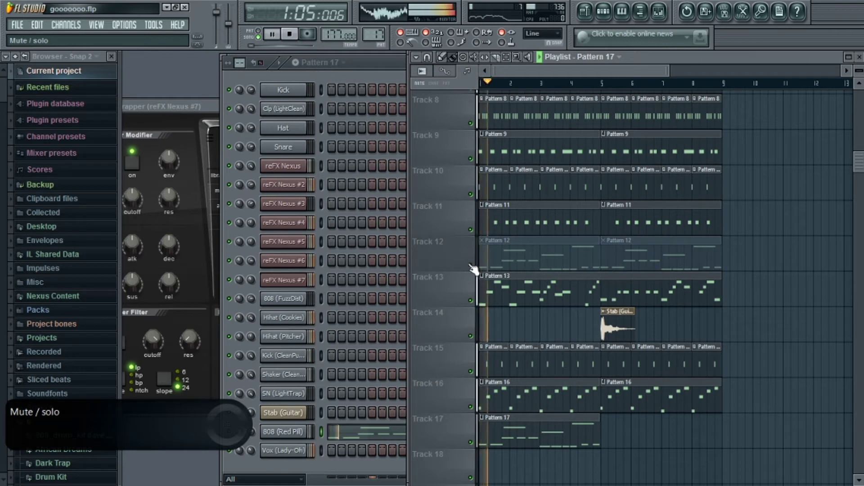
click(603, 427)
- Set the 808 (Red Pill) channel's volume to about 73% and raise its sample's precomputed crossfade
click(256, 429)
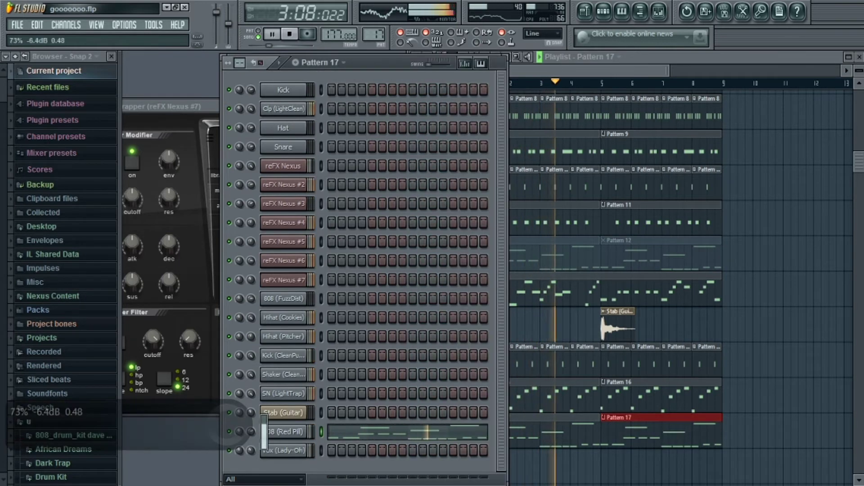
click(275, 430)
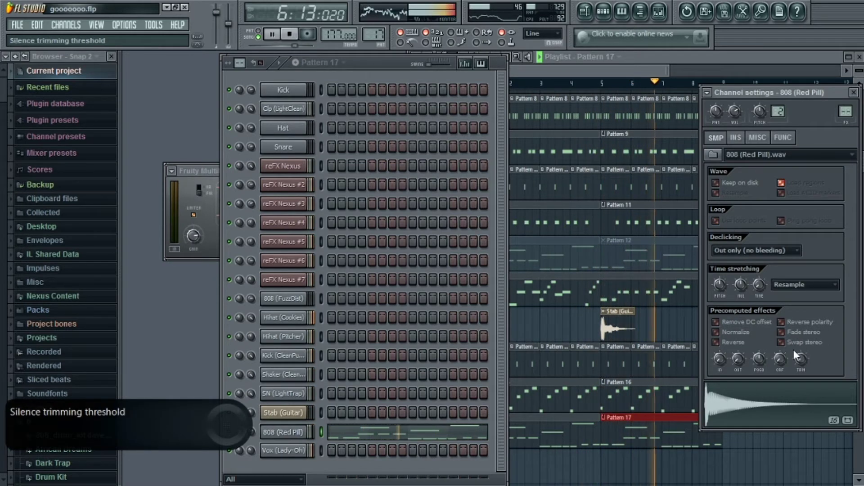
drag(780, 358, 779, 357)
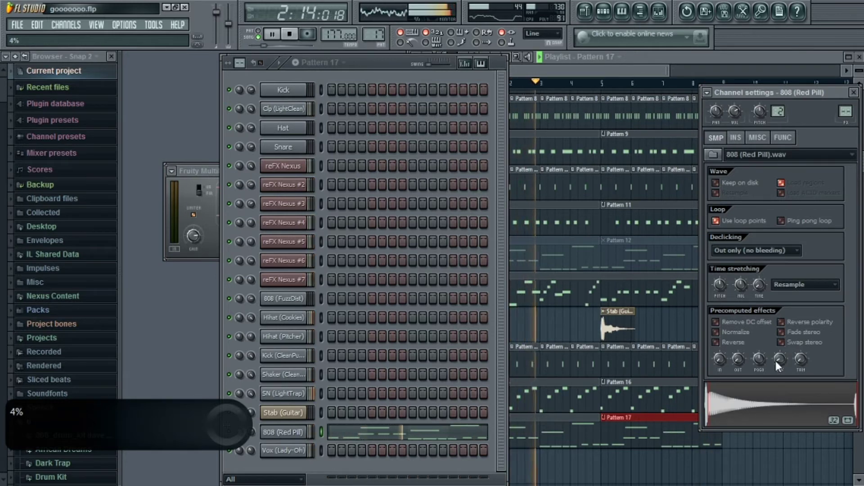
scroll(779, 366, up, 3)
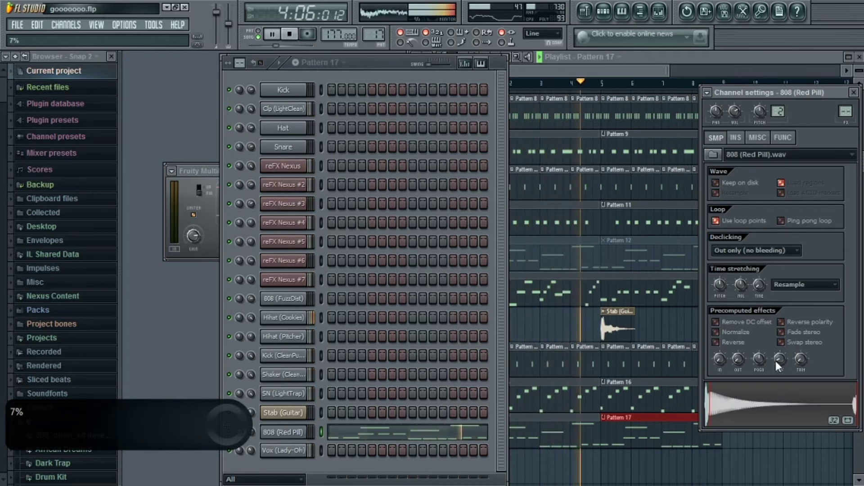
scroll(779, 365, up, 5)
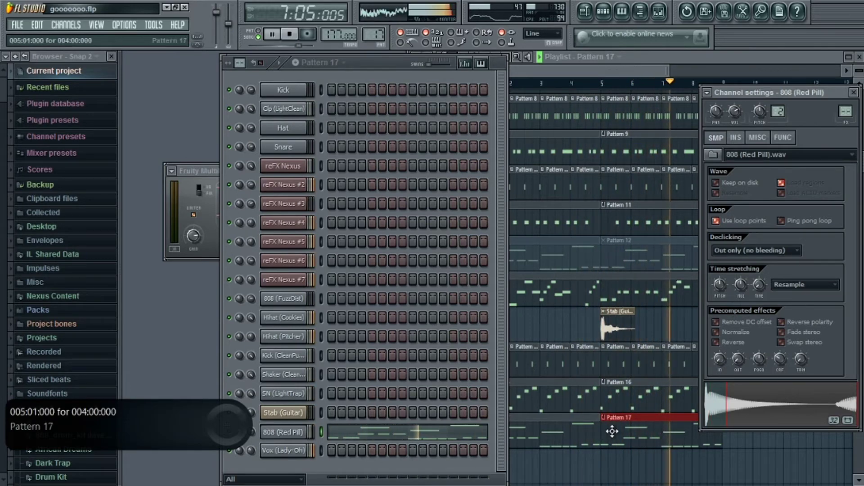
- Move the D#6, A#5 and G6 slide notes of Pattern 17's 808 (Red Pill) line three steps earlier
click(614, 430)
double_click(614, 431)
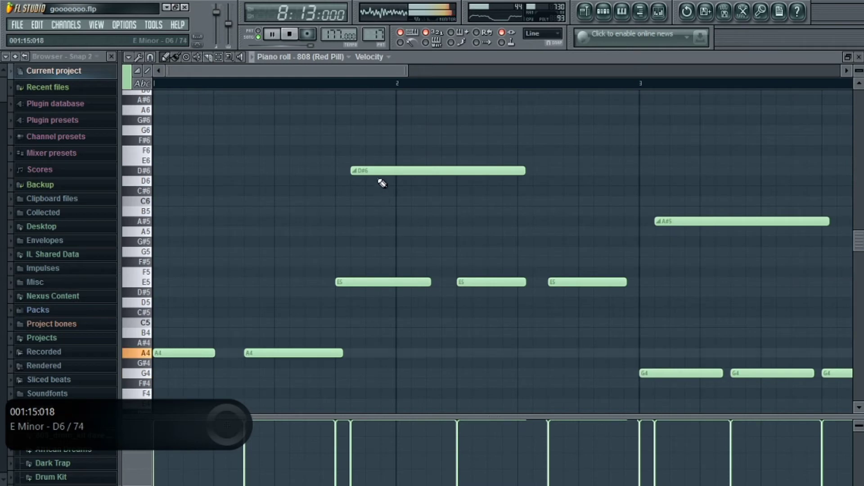
drag(377, 171, 332, 170)
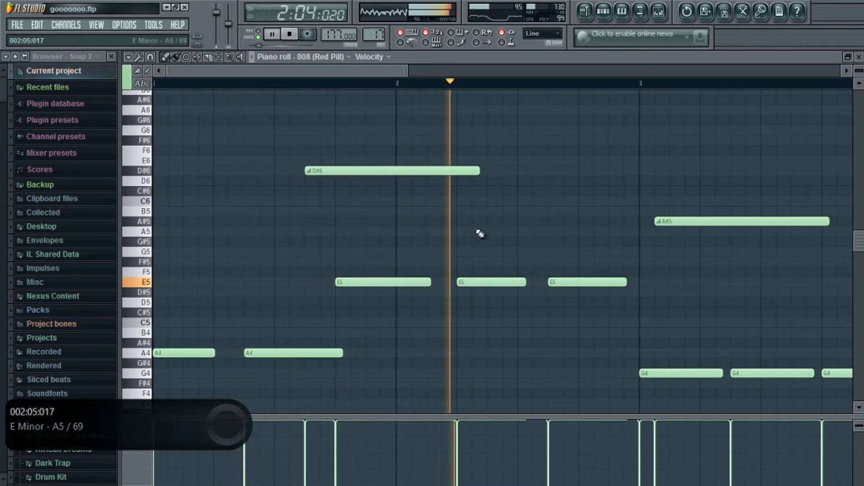
drag(661, 221, 607, 220)
drag(389, 69, 511, 89)
drag(597, 128, 558, 127)
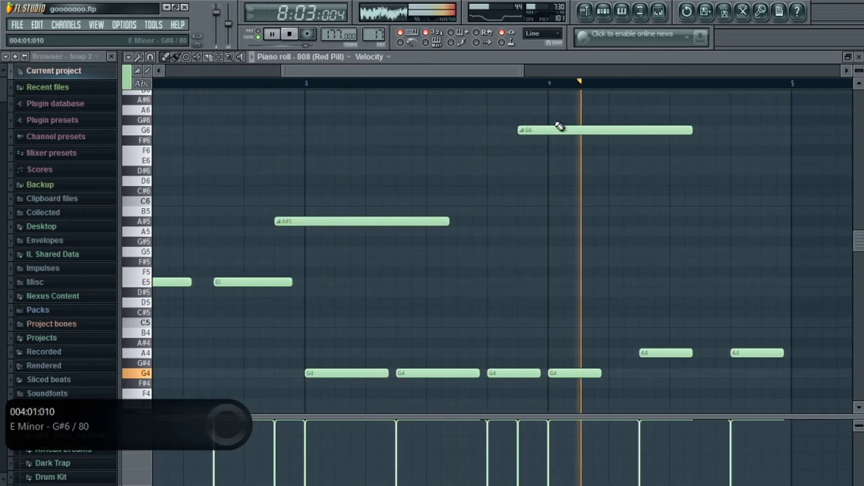
click(860, 57)
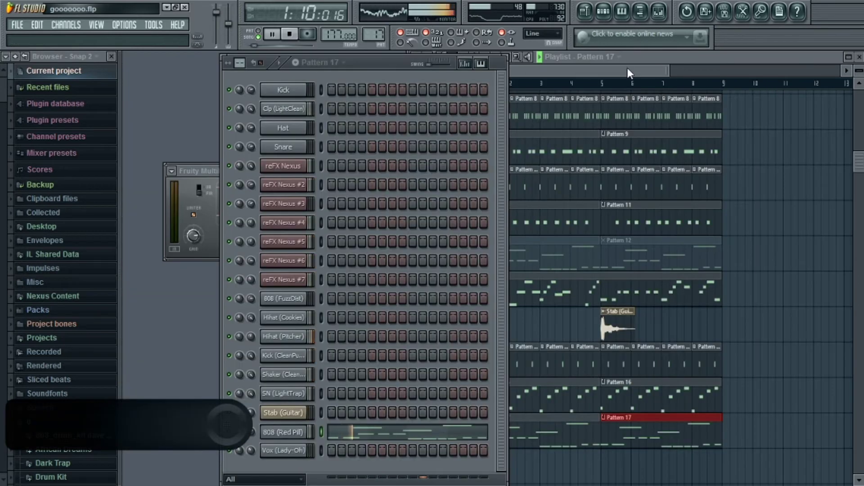
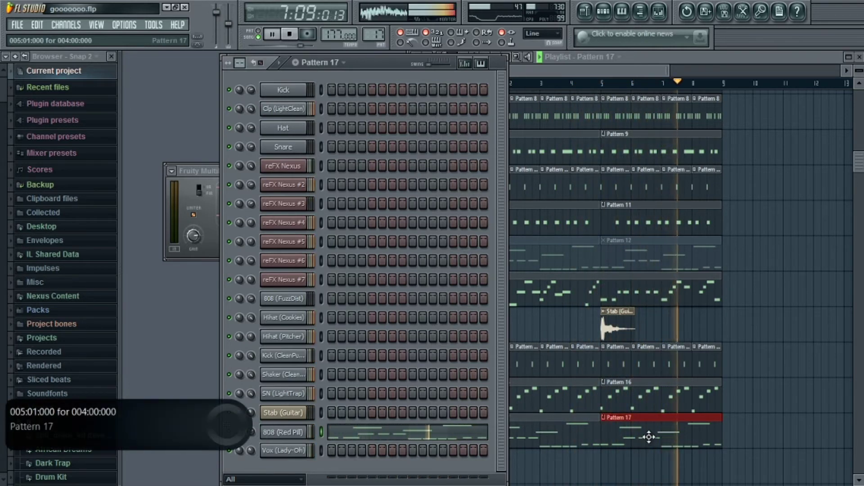
- Select every clip in the playlist and stop playback
drag(858, 163, 860, 19)
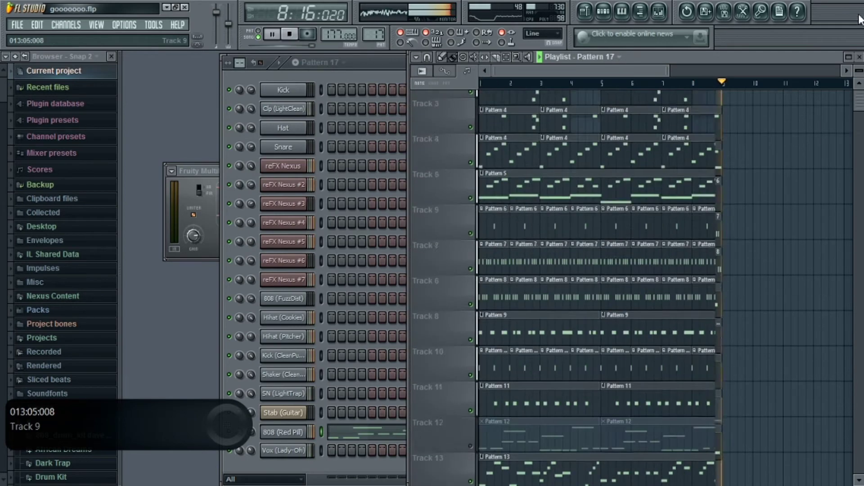
drag(667, 72, 733, 81)
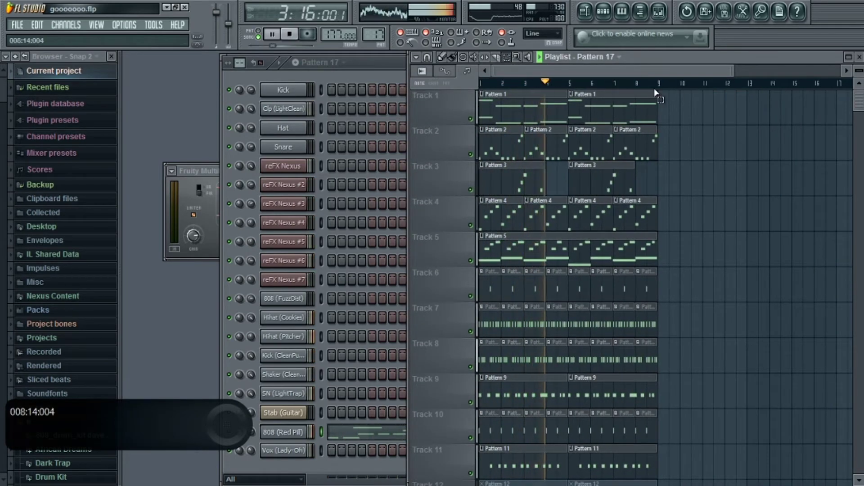
key(ctrl+a)
click(416, 57)
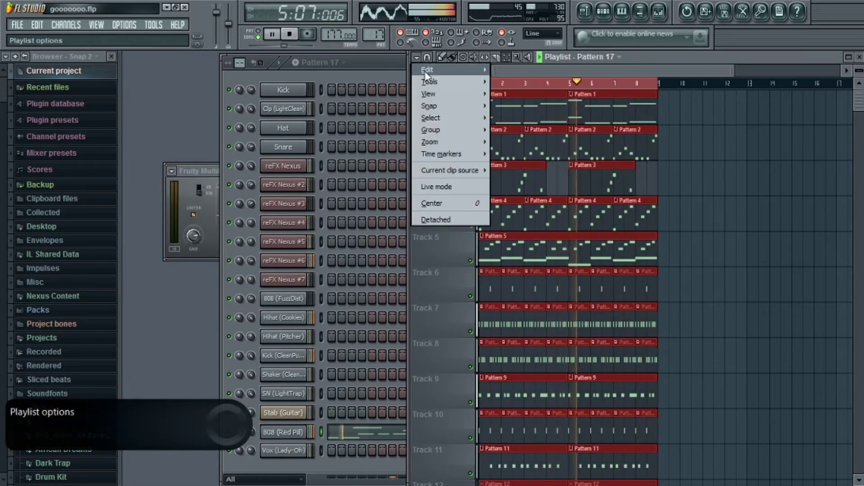
mouse_move(425, 72)
click(673, 59)
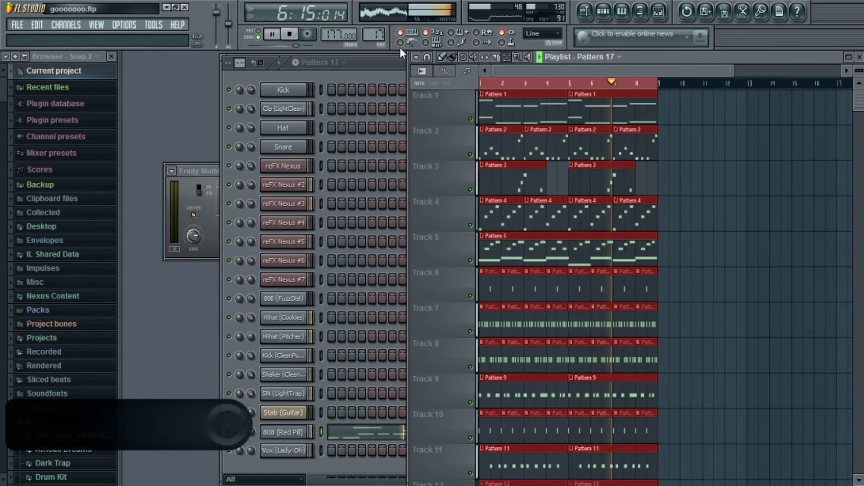
key(space)
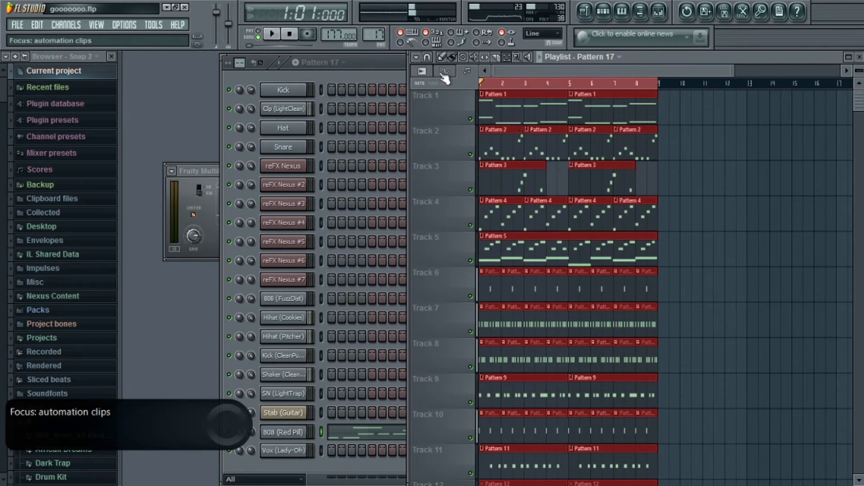
- Try shifting all selected clips to bar 33 in eight-bar moves, and return them to bar 1
drag(498, 103, 677, 107)
drag(553, 71, 623, 78)
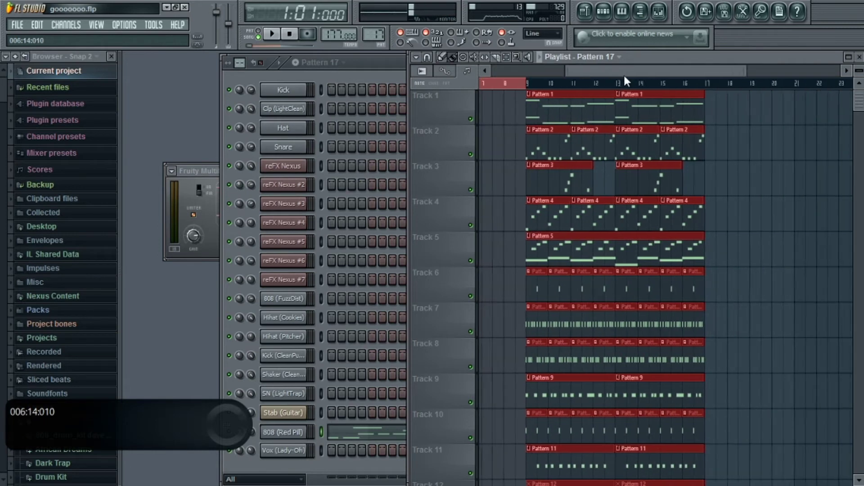
drag(569, 106, 746, 106)
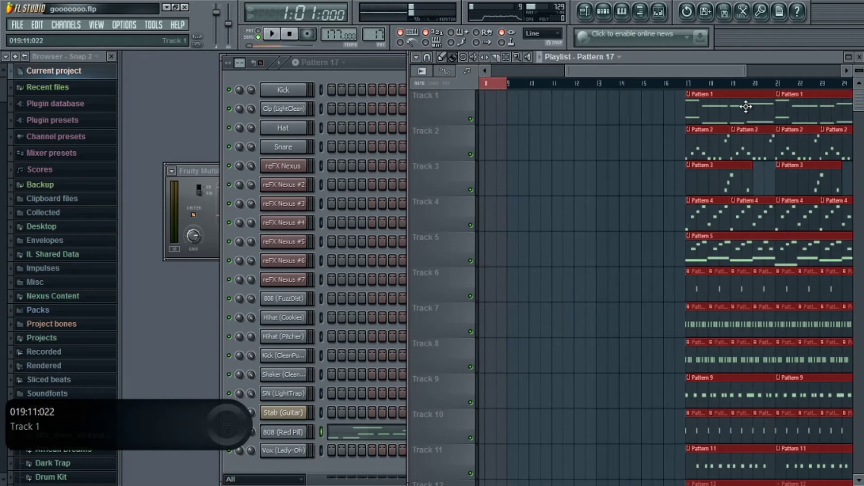
drag(613, 71, 833, 92)
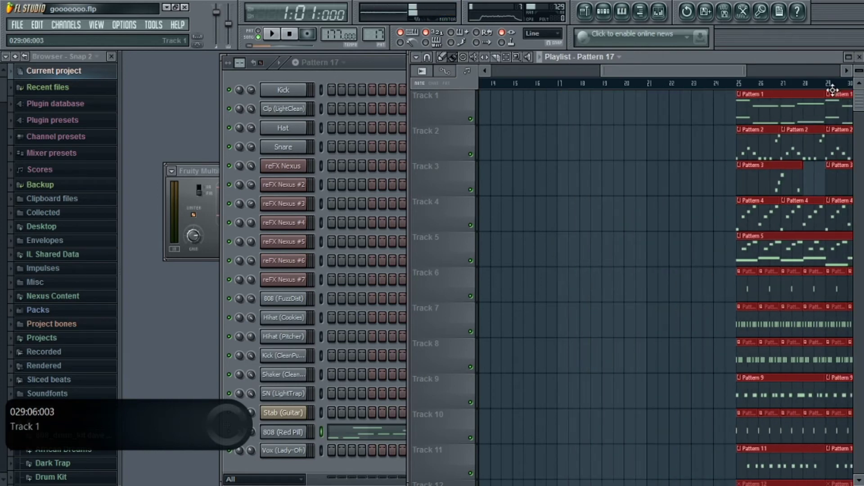
drag(612, 104, 791, 104)
drag(654, 67, 394, 66)
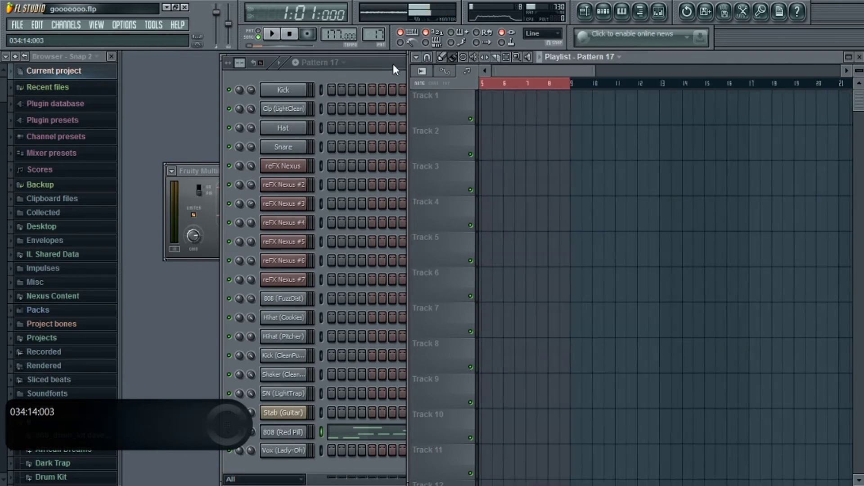
mouse_move(478, 73)
mouse_down()
mouse_move(690, 85)
mouse_move(585, 102)
mouse_move(666, 98)
mouse_up()
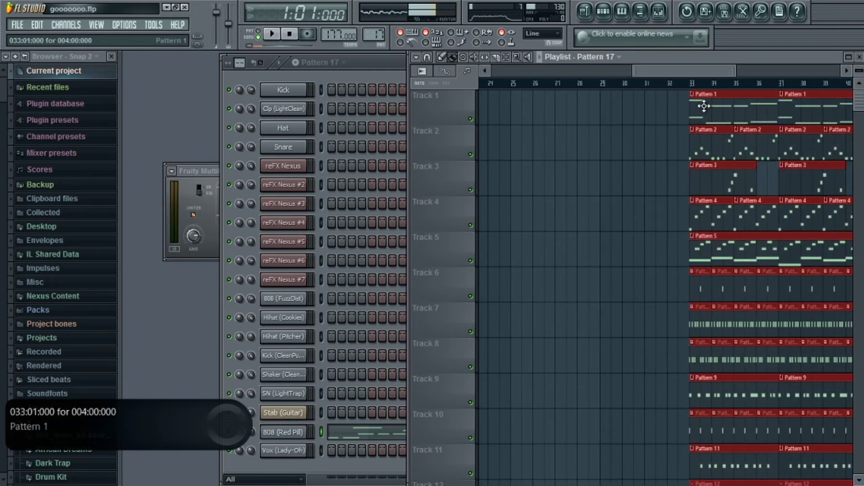
mouse_move(665, 72)
mouse_down()
mouse_move(512, 66)
mouse_move(712, 69)
mouse_move(672, 73)
mouse_up()
drag(705, 104, 216, 36)
- Duplicate the selected eight-bar arrangement into bars 9 to 16
click(417, 58)
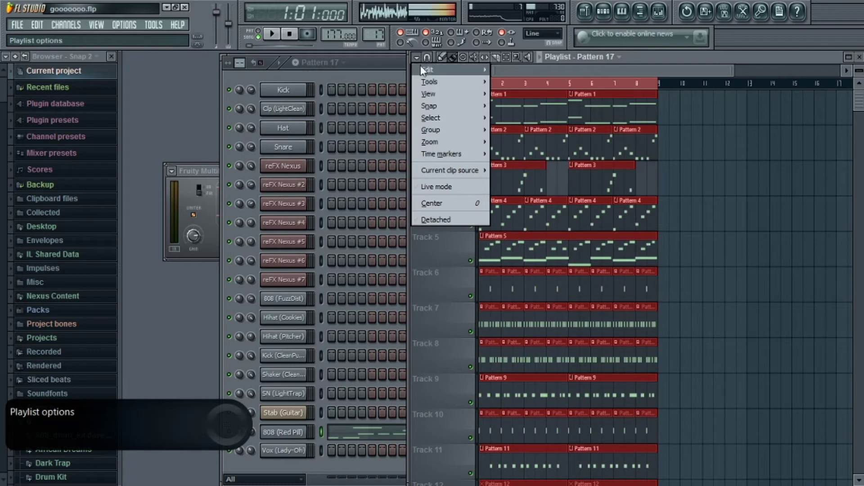
mouse_move(421, 68)
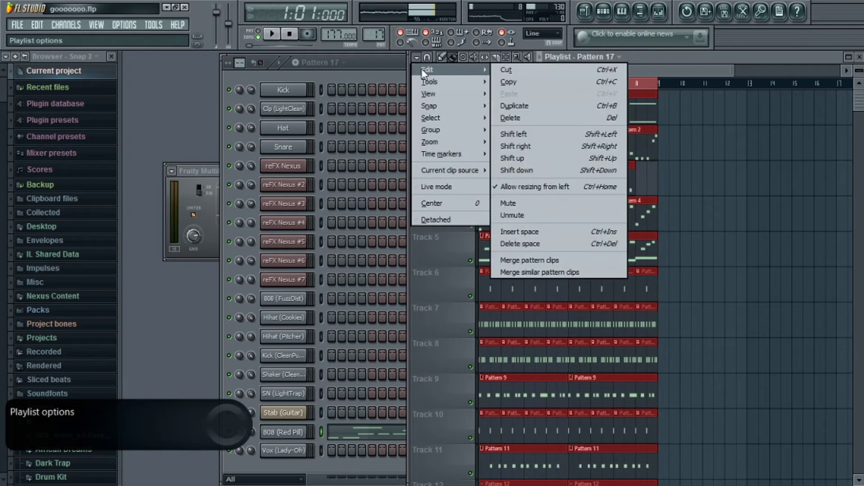
click(530, 106)
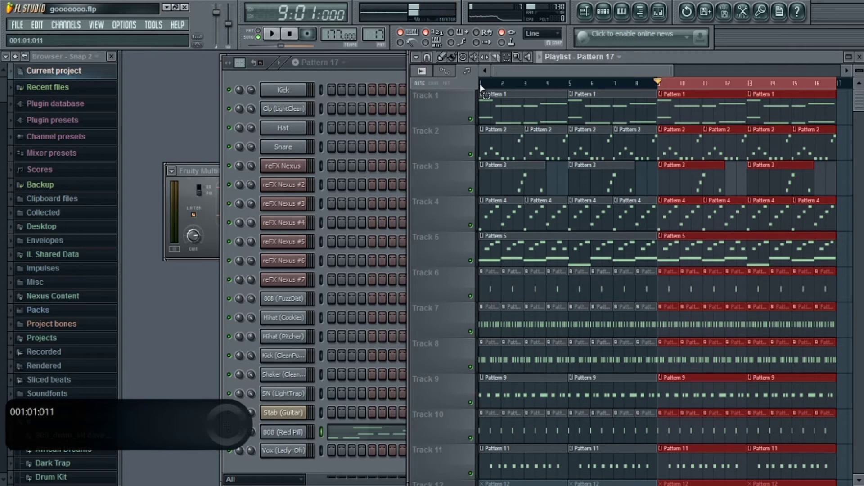
- Select the time range of bars 1 to 8 for playback and clear the selection
key(ctrl+d)
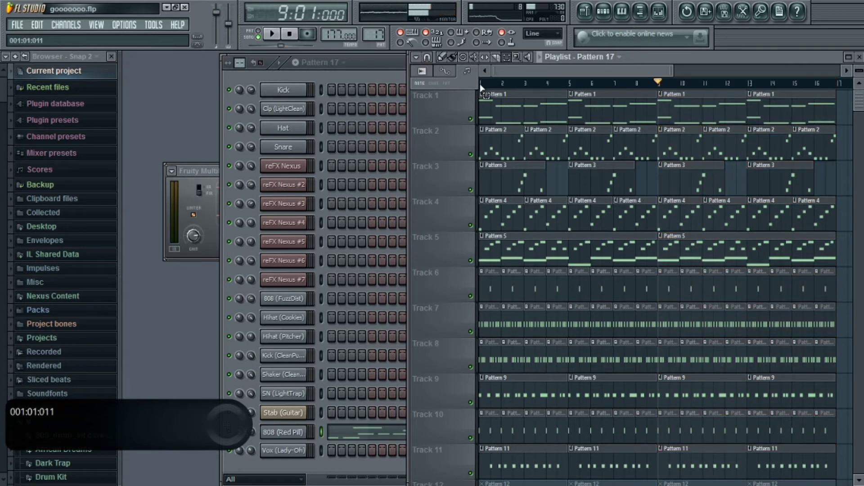
drag(479, 84, 654, 87)
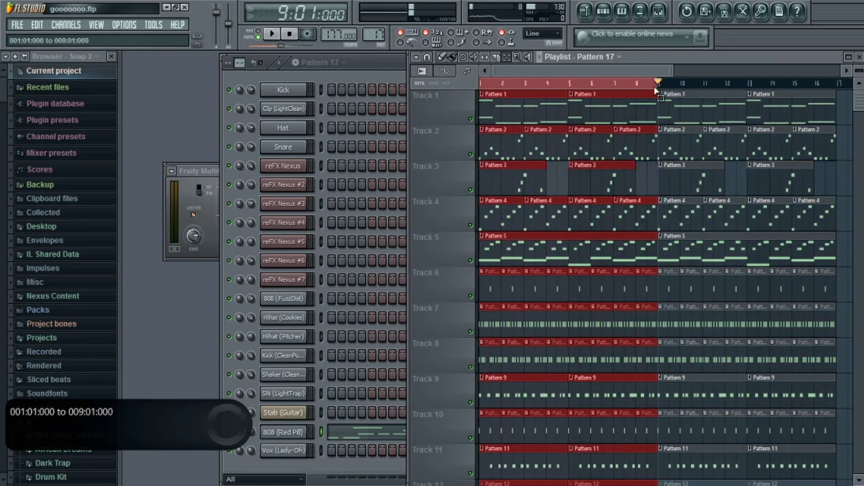
key(space)
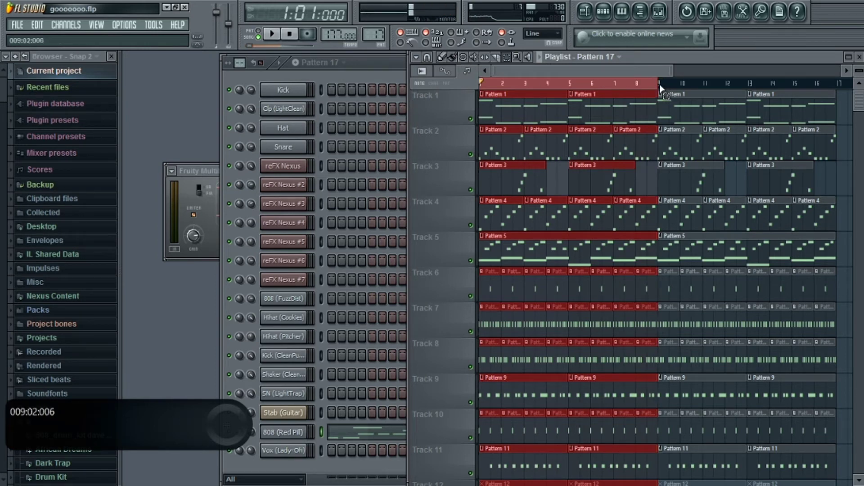
key(ctrl+d)
- Select all clips in bars 9 to 16 and duplicate them into bars 17 to 24
drag(659, 87, 822, 71)
key(space)
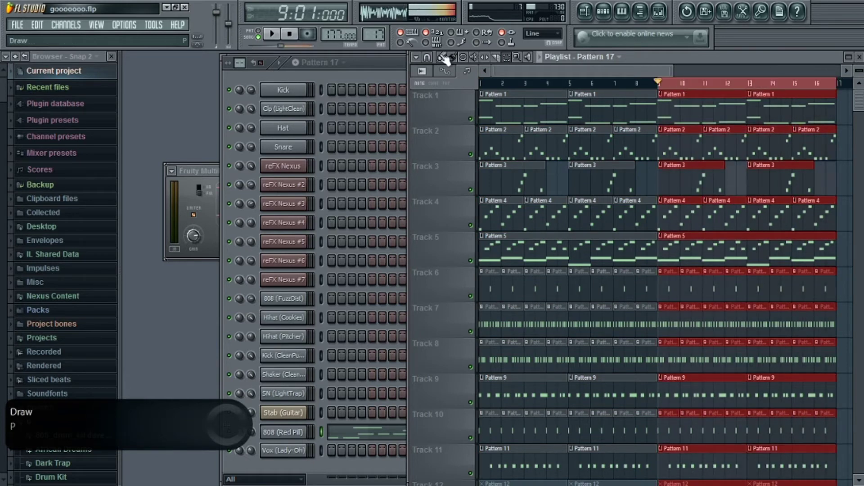
click(417, 57)
mouse_move(423, 70)
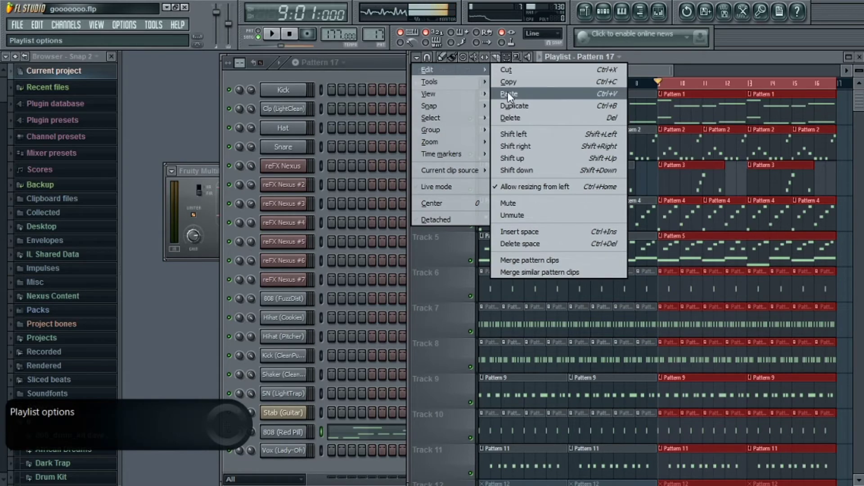
click(508, 107)
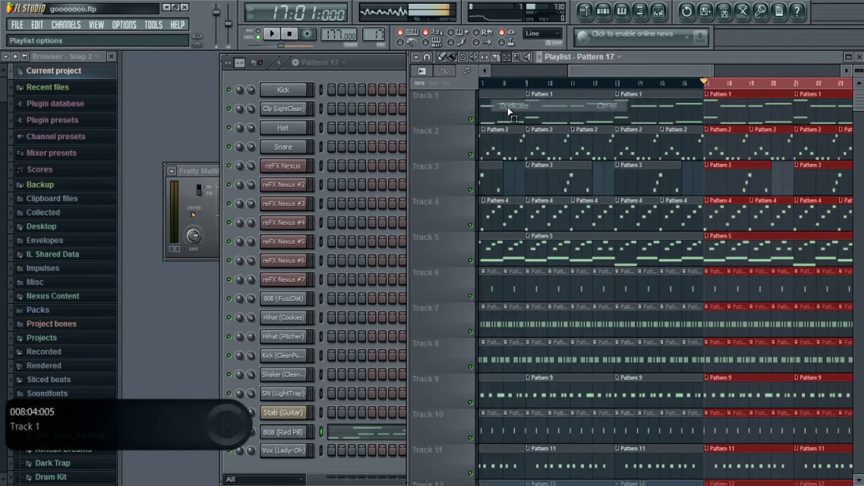
- Duplicate the selected eight-bar block three times in a row to fill bars 25 to 48, and deselect the clips
click(416, 57)
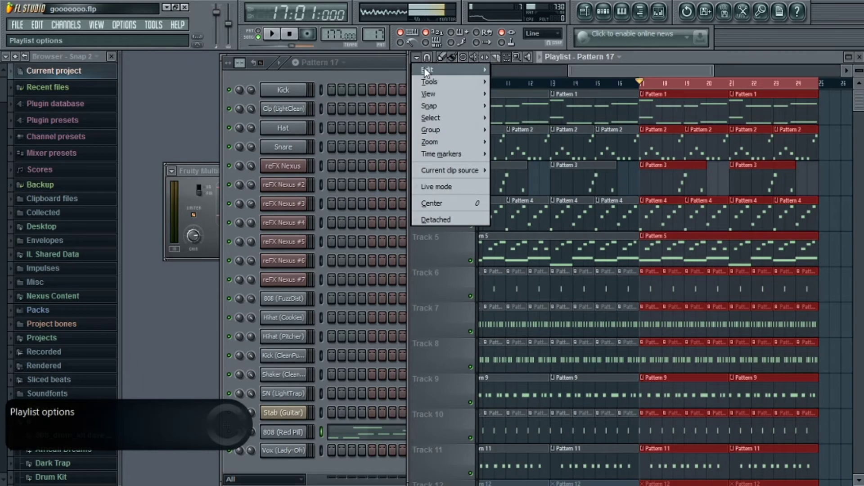
mouse_move(423, 68)
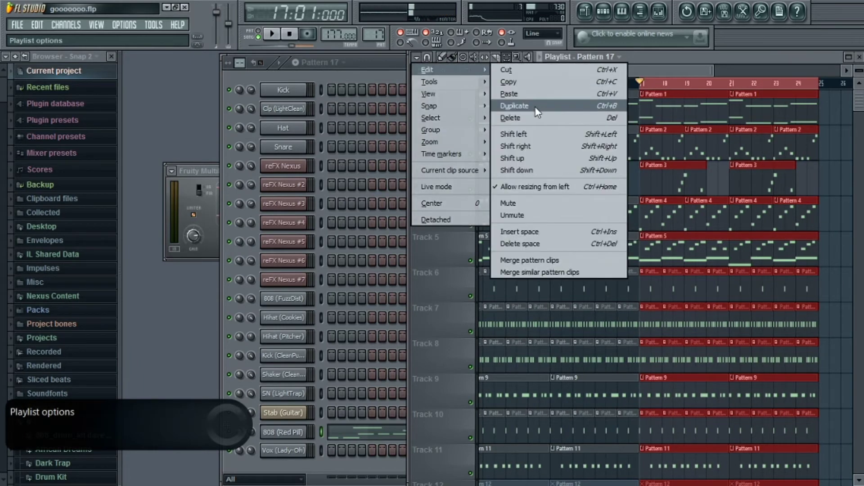
click(536, 106)
click(415, 57)
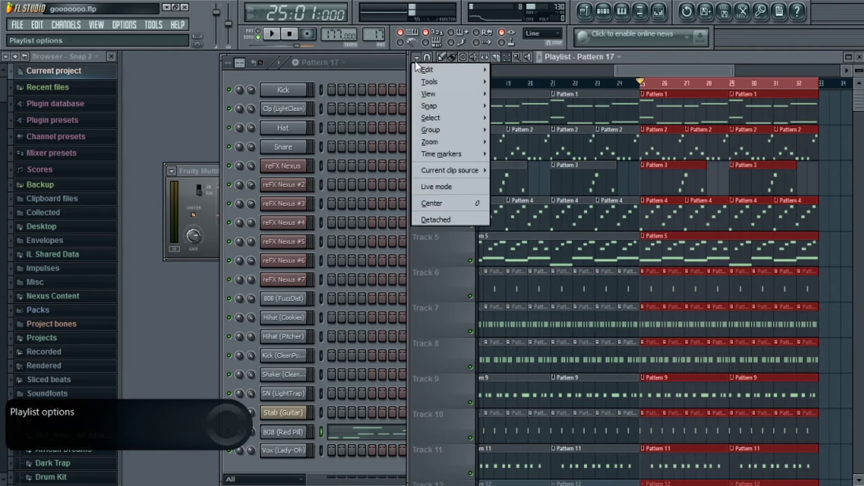
mouse_move(418, 72)
click(513, 105)
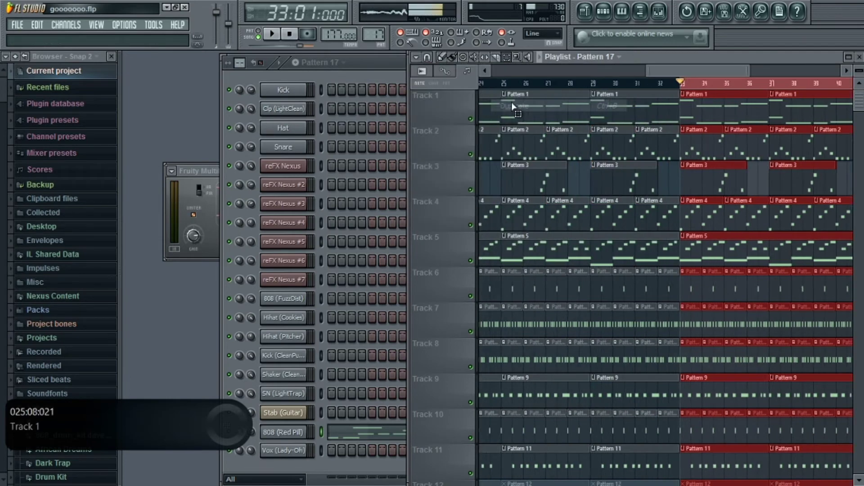
click(416, 57)
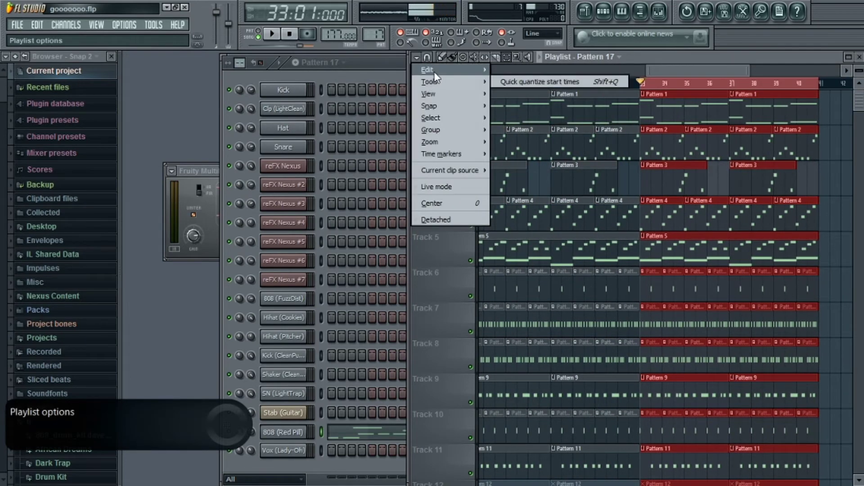
mouse_move(427, 70)
click(508, 104)
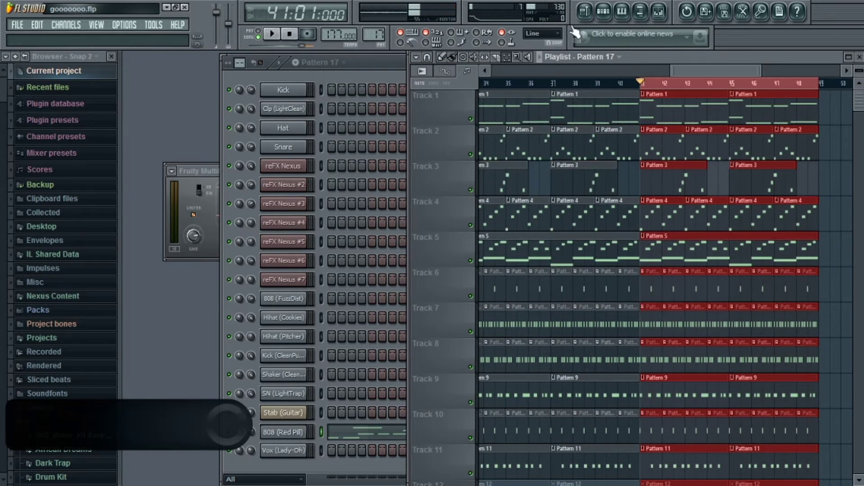
key(ctrl+d)
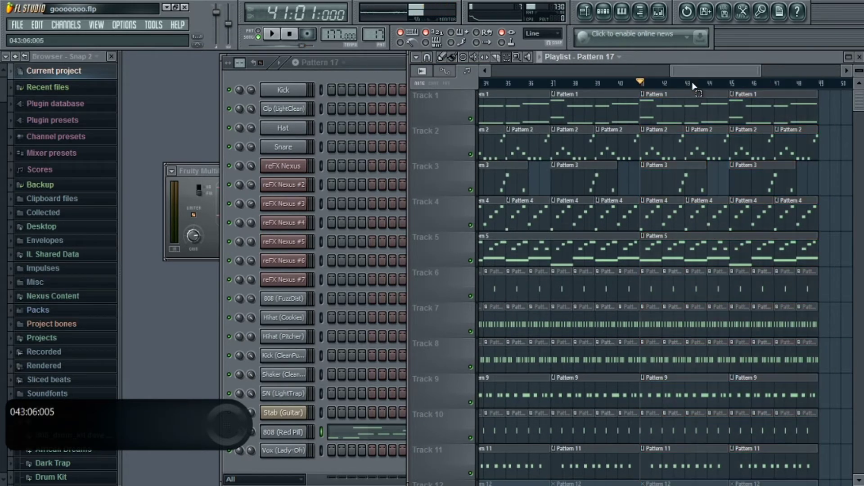
- Try removing the Pattern 17 clips from bars 1 to 12 on Track 17, and restore them
drag(699, 71, 388, 48)
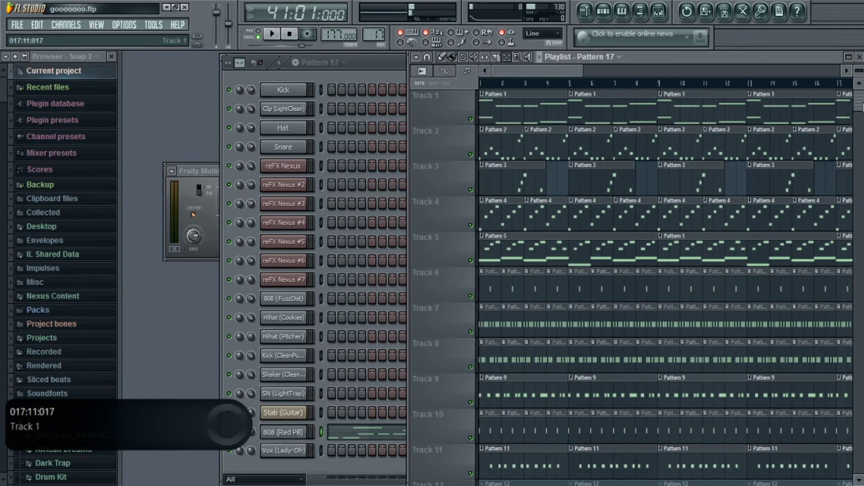
scroll(771, 212, down, 5)
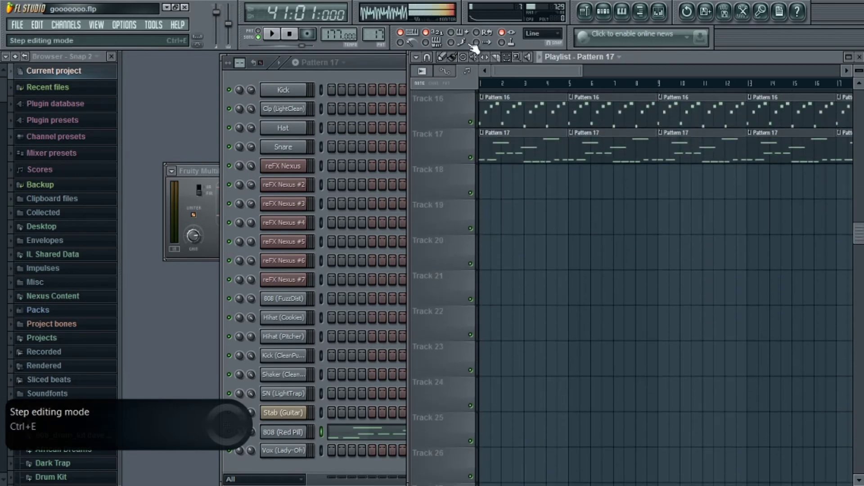
mouse_move(481, 137)
mouse_down()
mouse_move(512, 154)
mouse_move(693, 158)
mouse_up()
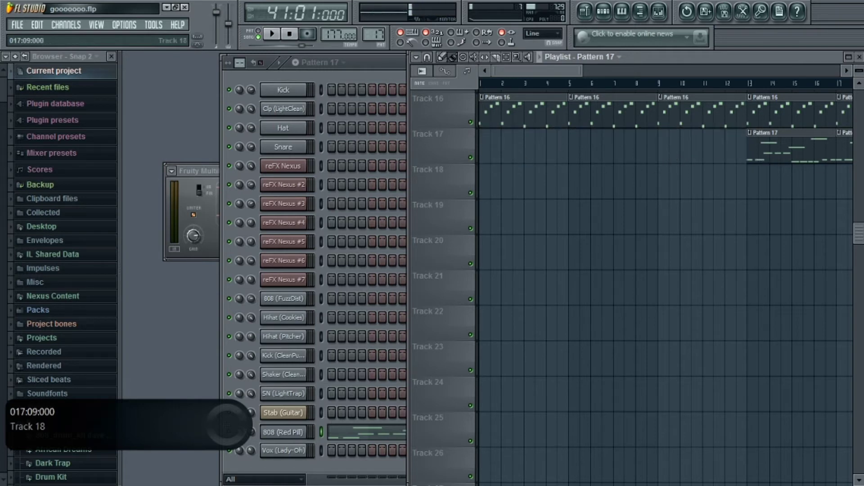
scroll(806, 255, up, 6)
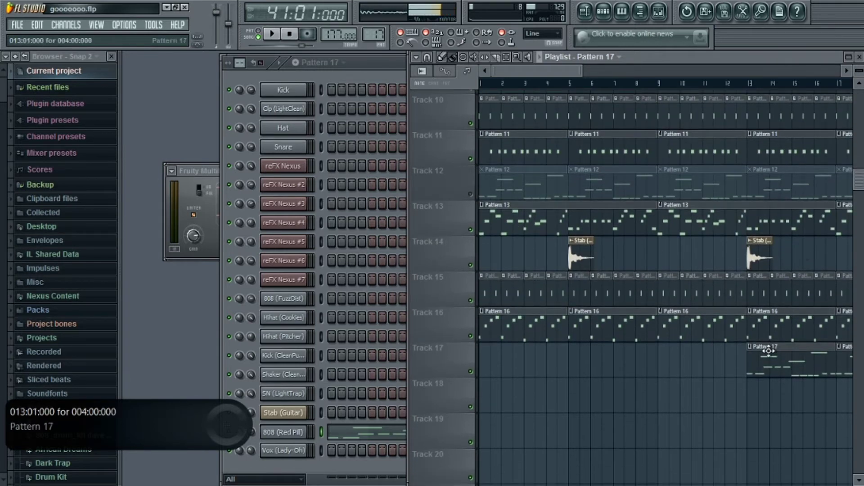
mouse_move(478, 360)
mouse_down()
mouse_move(586, 360)
mouse_move(710, 384)
mouse_up()
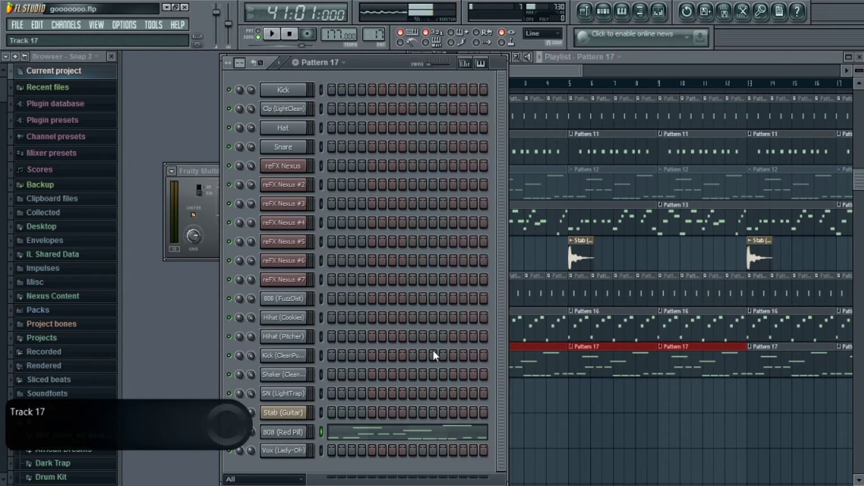
key(F7)
click(858, 56)
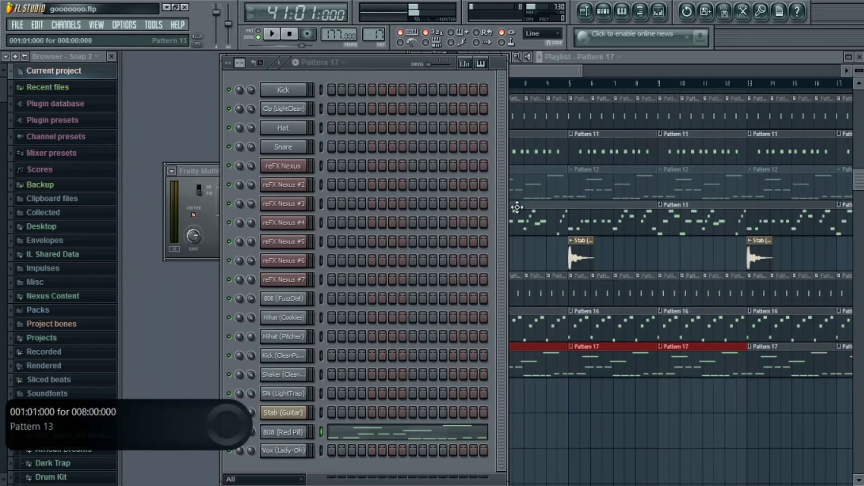
click(553, 57)
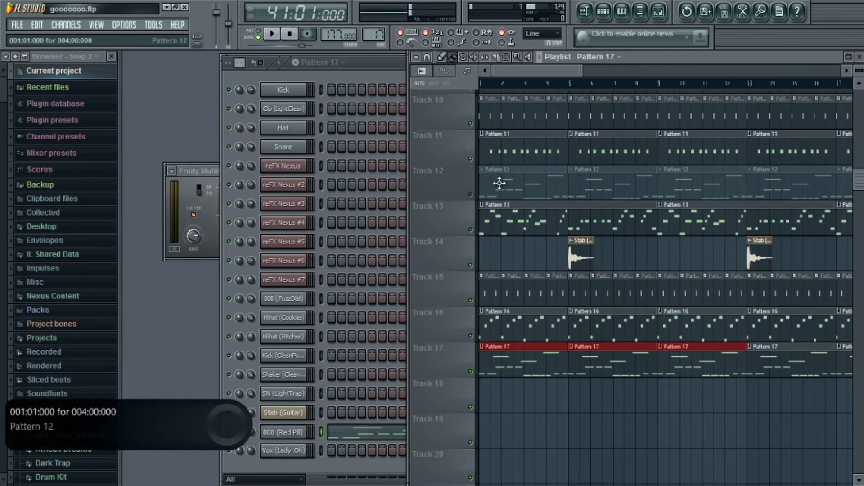
- Delete the Pattern 12 clips from bars 1 to 16 on Track 12 and play the song from bar 1
drag(597, 185, 670, 182)
right_click(764, 175)
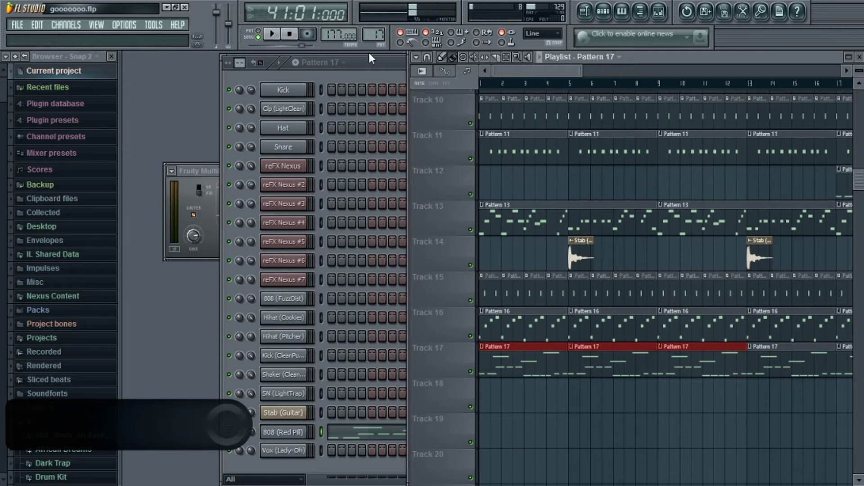
click(273, 35)
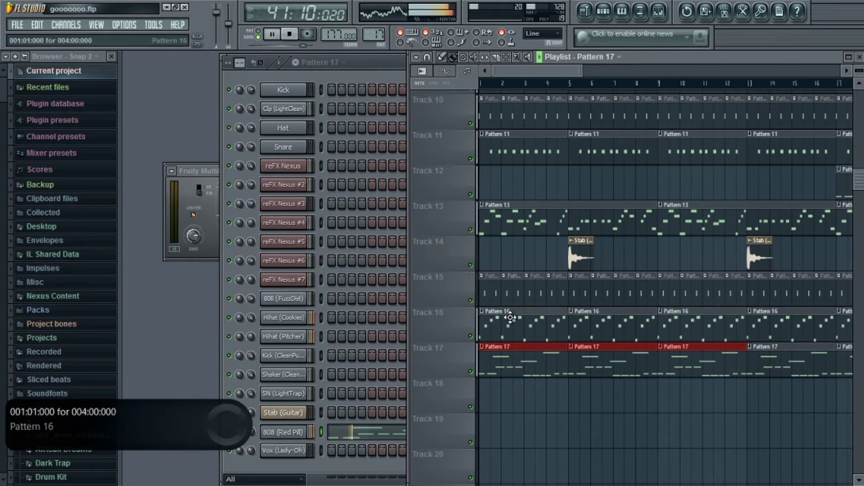
scroll(484, 92, up, 1)
click(481, 84)
- Delete the Pattern 16 clips from bars 1 to 16 on Track 16
right_click(510, 337)
right_click(585, 338)
right_click(697, 340)
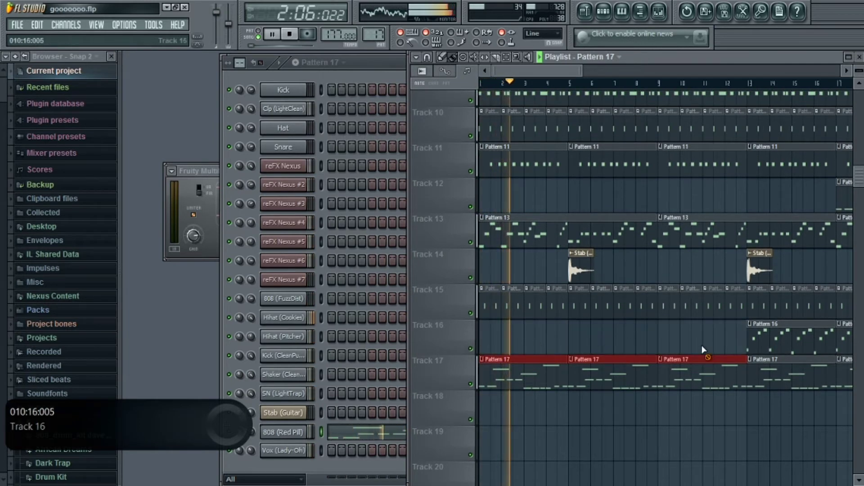
right_click(765, 342)
- Delete the two Pattern 12 clips from bars 17 to 24 on Track 12
drag(501, 73, 553, 74)
scroll(556, 118, right, 5)
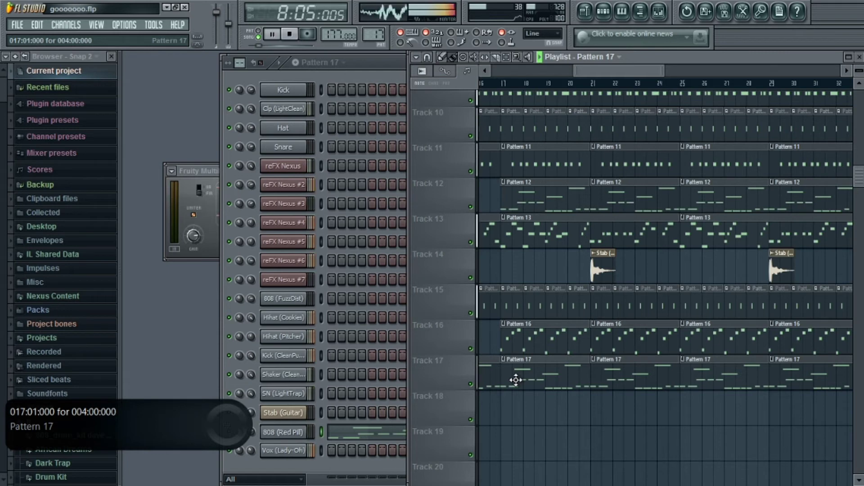
right_click(528, 193)
right_click(622, 190)
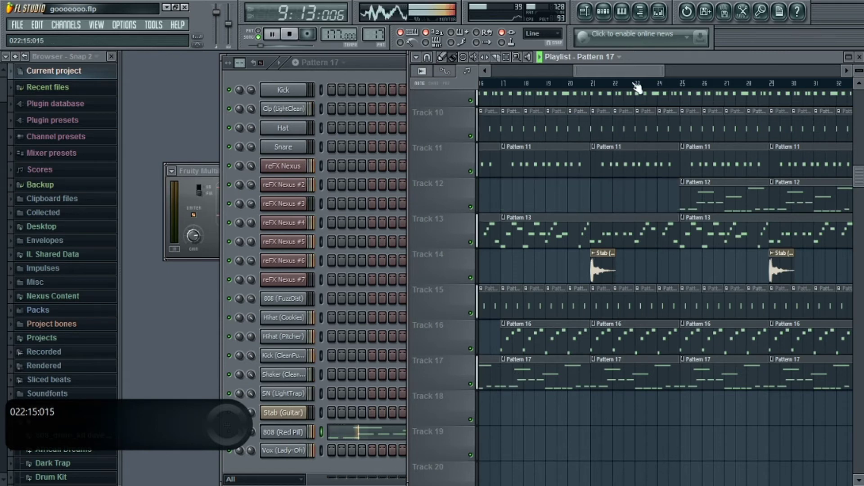
- Delete the Pattern 16 clip spanning bars 17 to 20 on Track 16
drag(626, 74, 602, 81)
right_click(710, 324)
scroll(666, 179, down, 2)
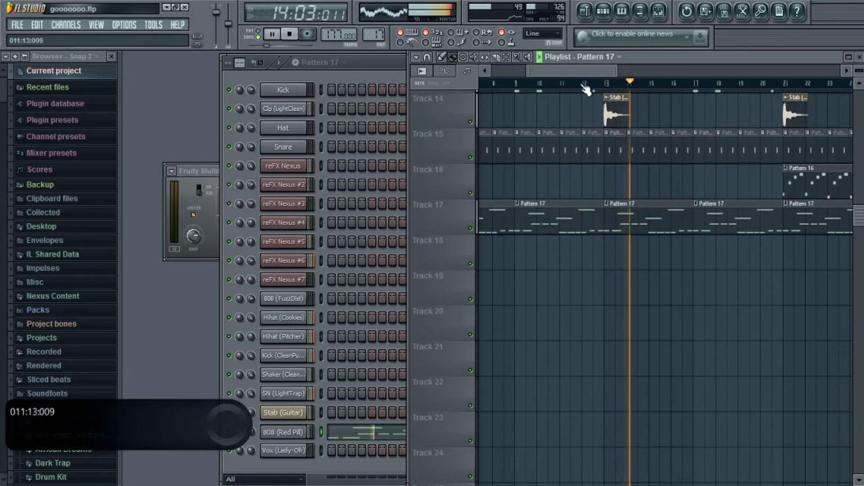
scroll(845, 137, up, 4)
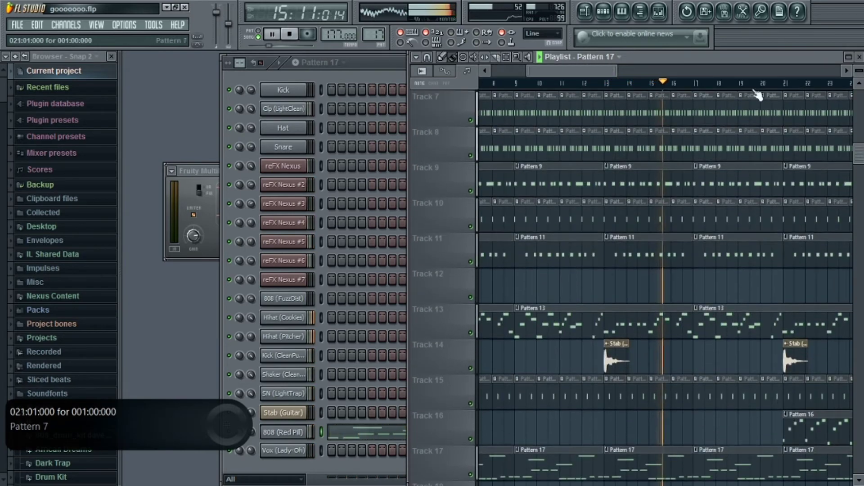
- Delete the three Pattern 12 clips from bars 25 to 36 on Track 12
mouse_move(601, 63)
mouse_down()
mouse_move(731, 94)
mouse_move(676, 95)
mouse_up()
right_click(590, 288)
right_click(675, 289)
right_click(743, 291)
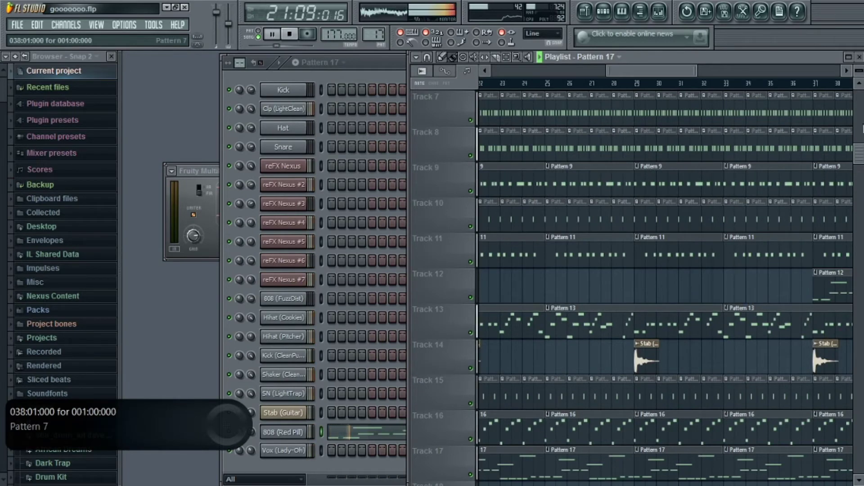
- Delete the Pattern 16 clips from bars 21 to 36 on Track 16
drag(858, 162, 858, 199)
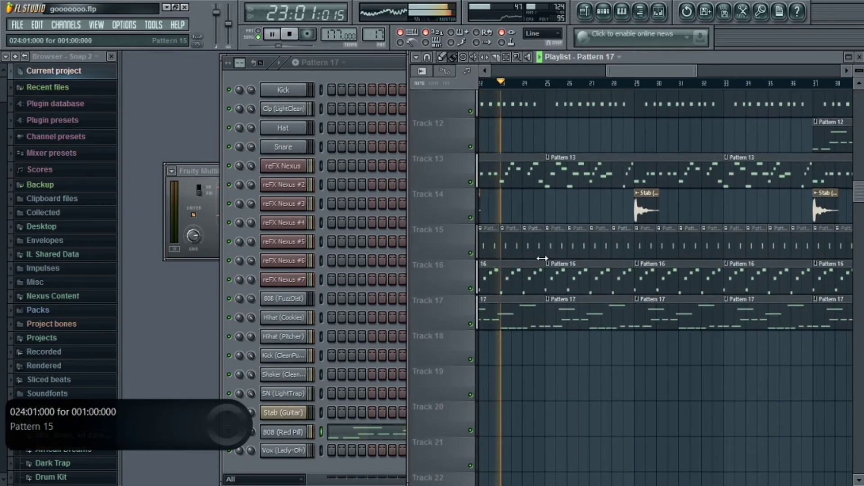
right_click(504, 283)
right_click(598, 283)
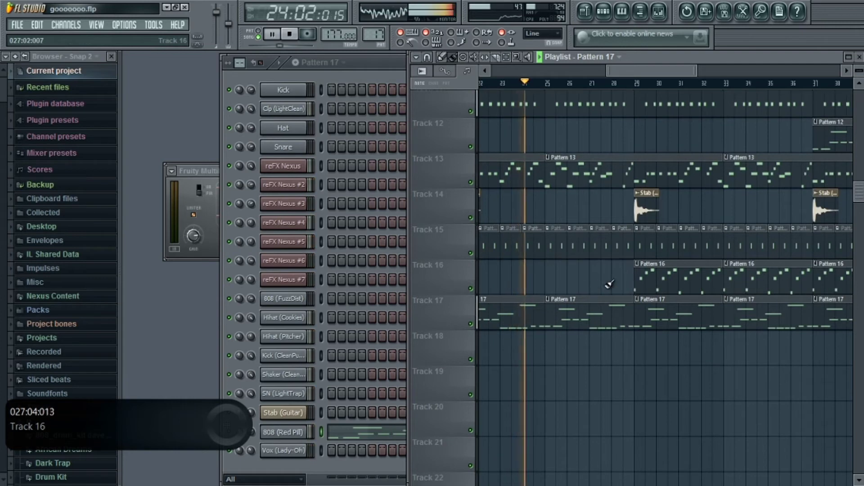
right_click(648, 284)
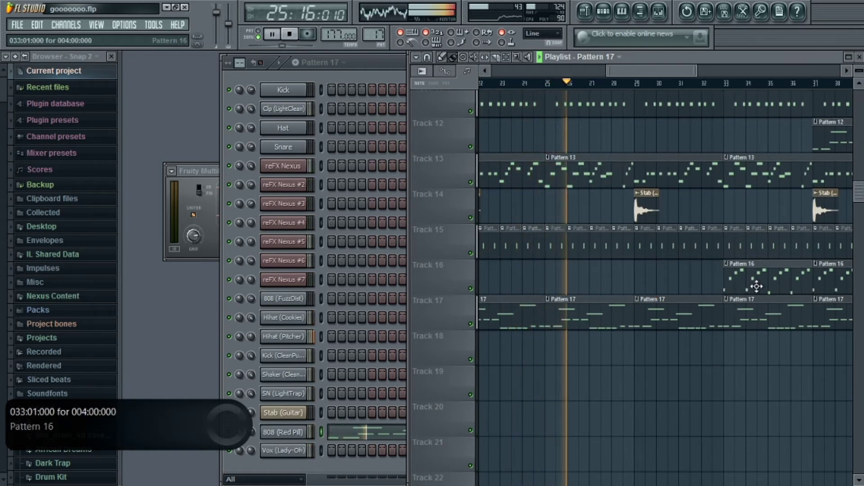
right_click(734, 283)
- Delete the three Pattern 17 clips from bars 37 to 48 on Track 17
drag(639, 70, 674, 74)
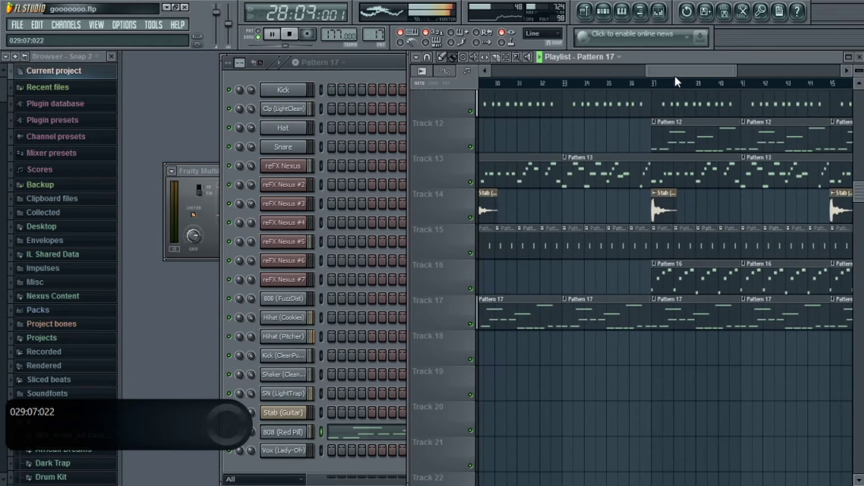
right_click(697, 310)
right_click(783, 316)
right_click(840, 323)
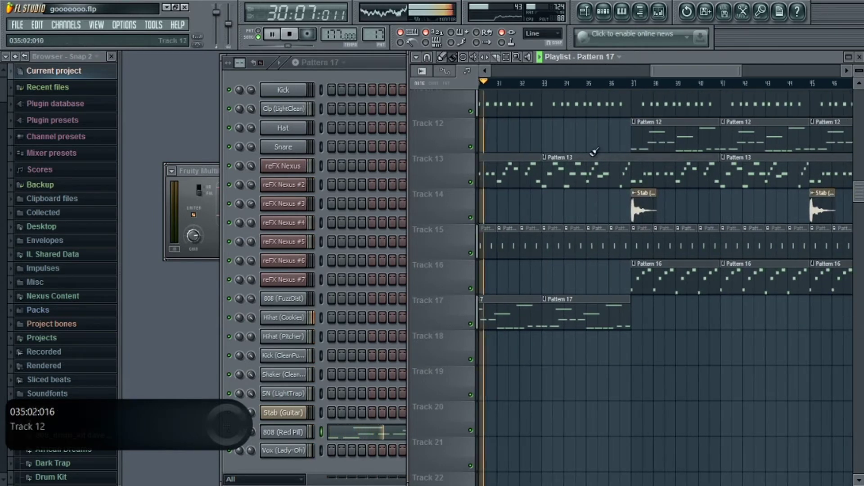
- Open the 808 (Red Pill) notes of Pattern 17 in the piano roll to check them, and close it again
drag(671, 74, 546, 85)
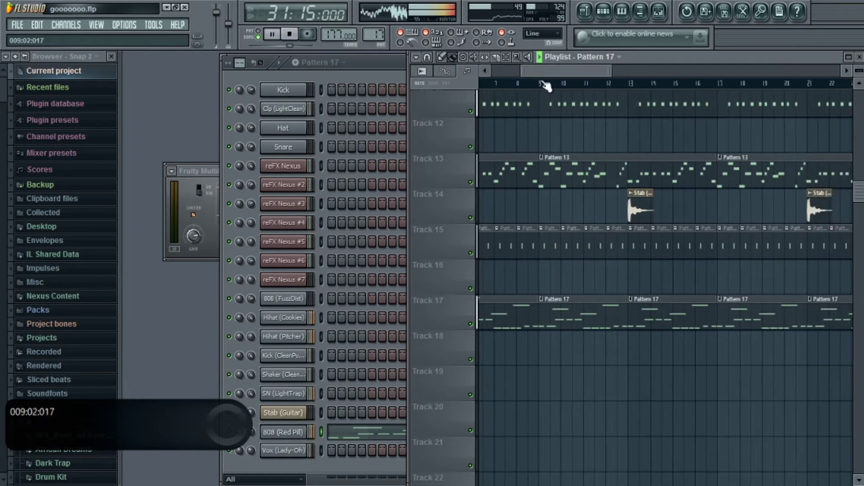
double_click(501, 328)
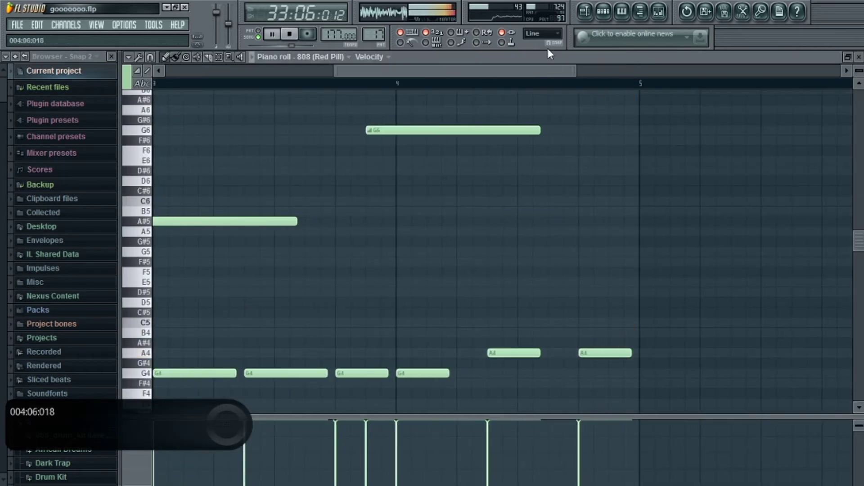
click(859, 56)
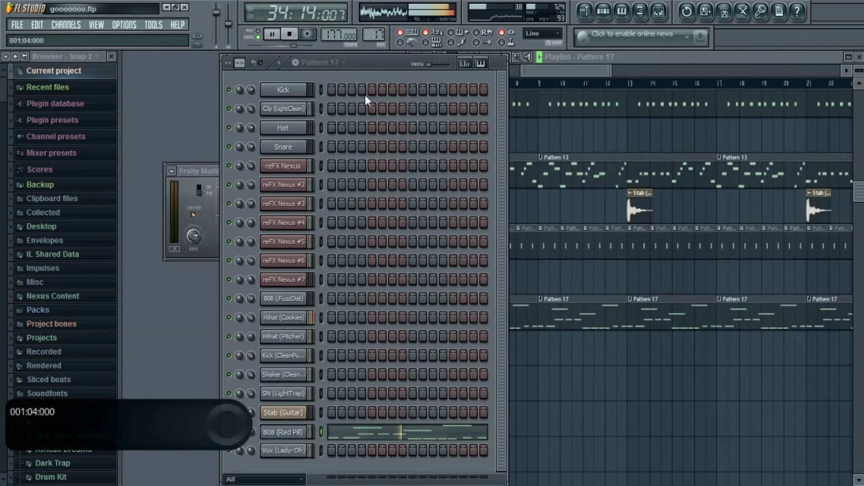
- Collapse the Vox sample folder, expand the same kit's 808 folder and preview the 808 (Harmonic) sample
drag(2, 118, 21, 220)
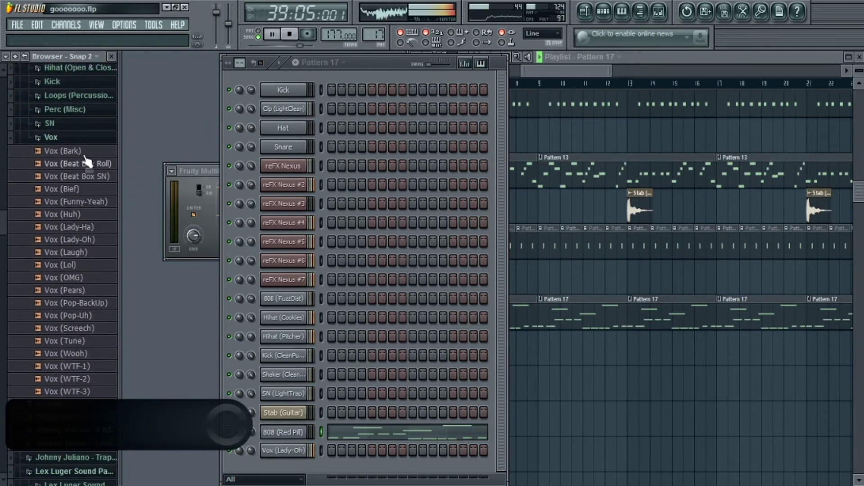
click(65, 142)
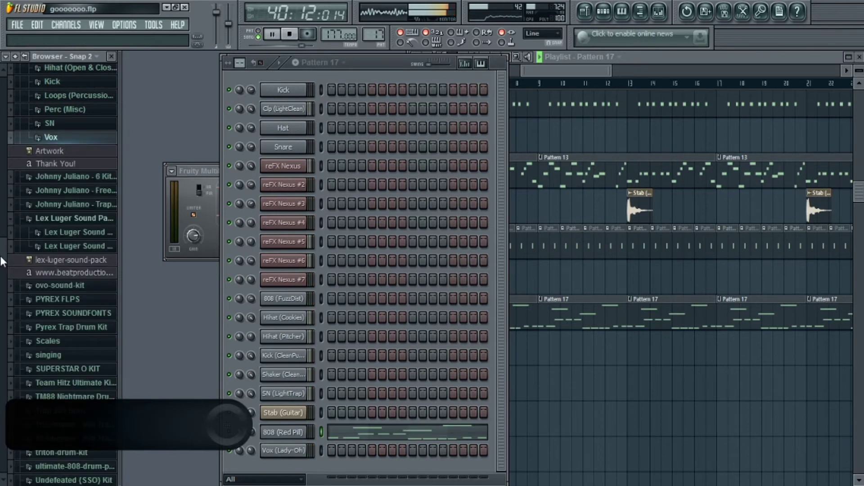
drag(0, 242, 15, 214)
click(51, 181)
click(51, 210)
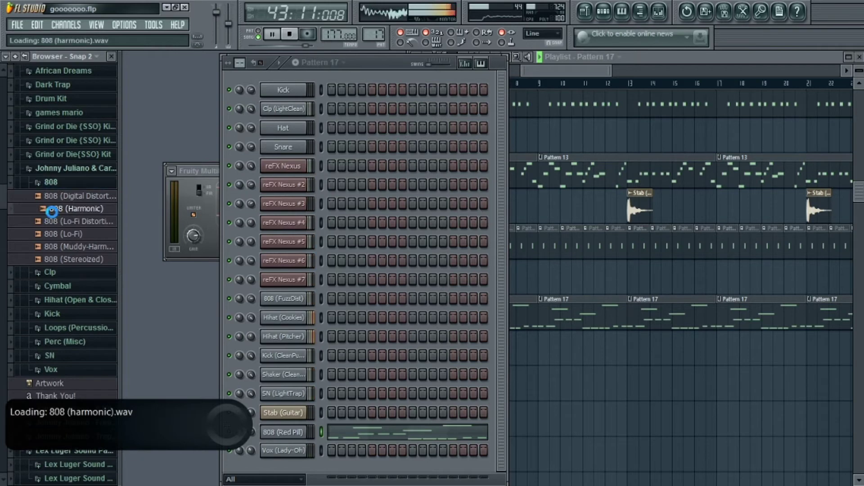
- Replace the 808 (Red Pill) channel's sample with the lo-fi distorted 808 and start playback to hear it
click(59, 221)
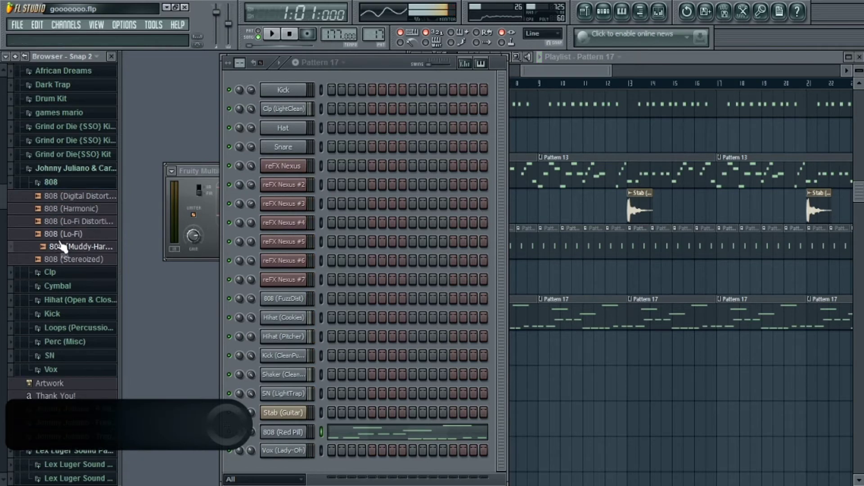
drag(230, 430, 276, 432)
key(space)
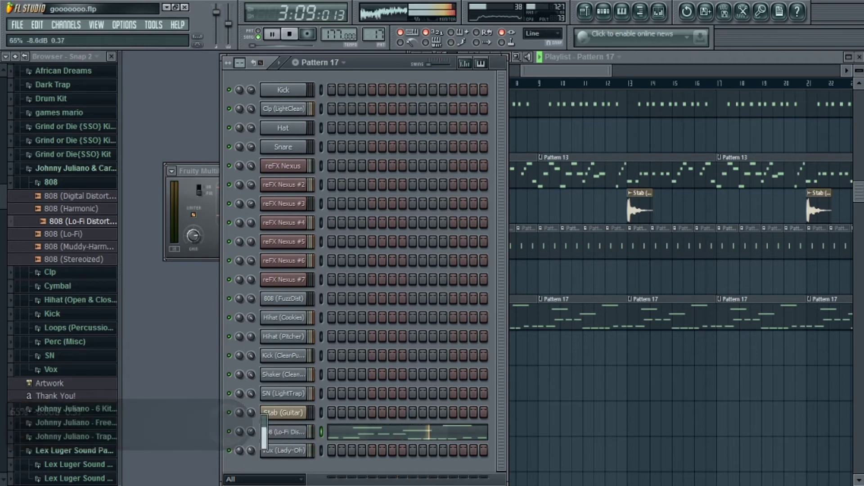
- Delete the Pattern 17 clips from bars 1 to 8 on Track 17 and the clips from bars 1 to 9 on Track 15
drag(586, 73, 620, 72)
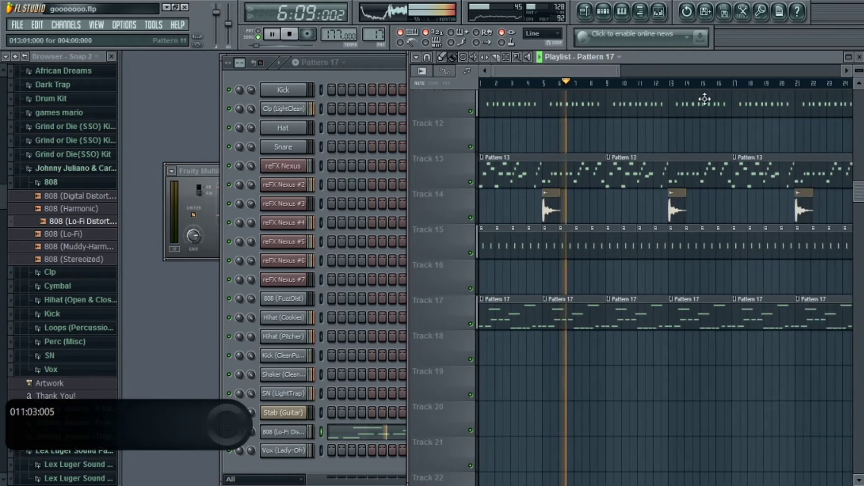
drag(860, 201, 859, 195)
right_click(532, 334)
right_click(576, 346)
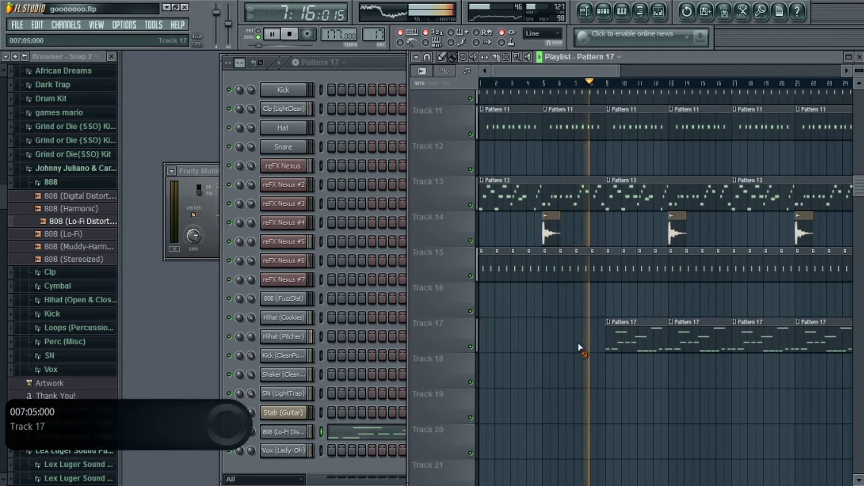
drag(483, 265, 614, 270)
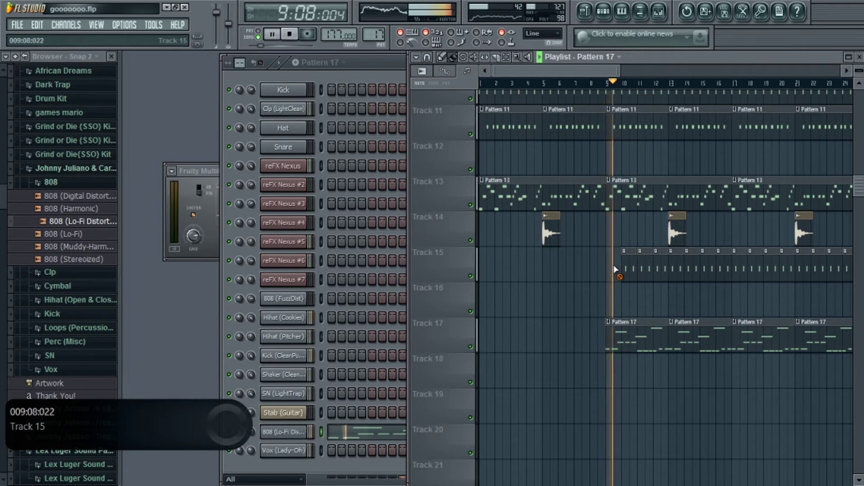
- Clear the opening clips up to bar 13 on Track 6, bar 20 on Tracks 7 and 9, and bar 17 on Track 8
scroll(627, 207, up, 7)
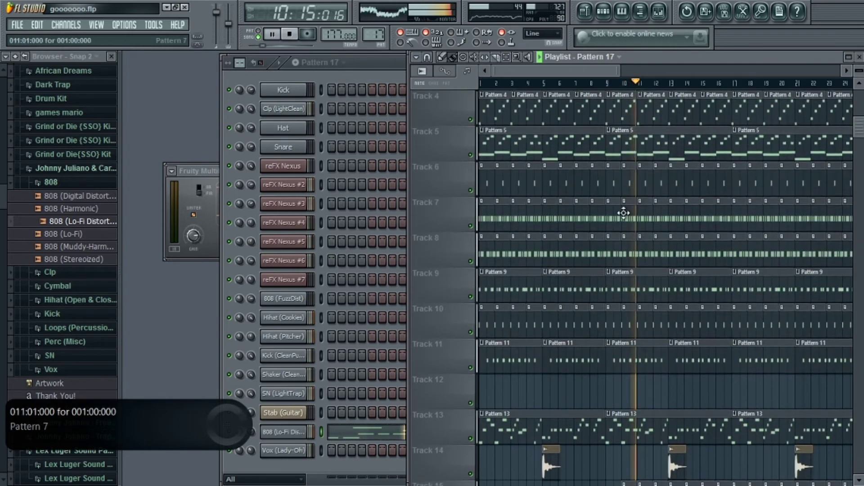
mouse_move(496, 276)
mouse_down()
mouse_move(498, 252)
mouse_move(657, 252)
mouse_move(503, 222)
mouse_move(671, 221)
mouse_move(675, 187)
mouse_move(562, 198)
mouse_move(588, 201)
mouse_move(410, 181)
mouse_move(655, 246)
mouse_move(792, 222)
mouse_move(675, 251)
mouse_move(732, 257)
mouse_up()
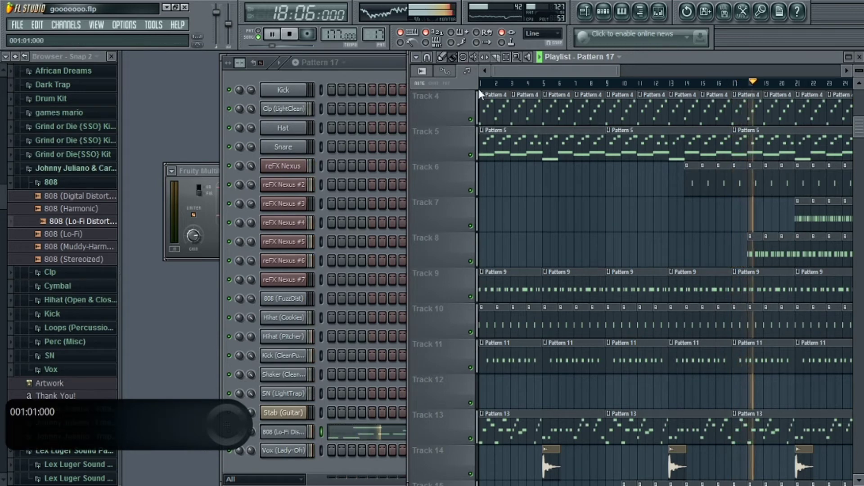
mouse_move(484, 288)
mouse_down()
mouse_move(668, 304)
mouse_move(738, 293)
mouse_up()
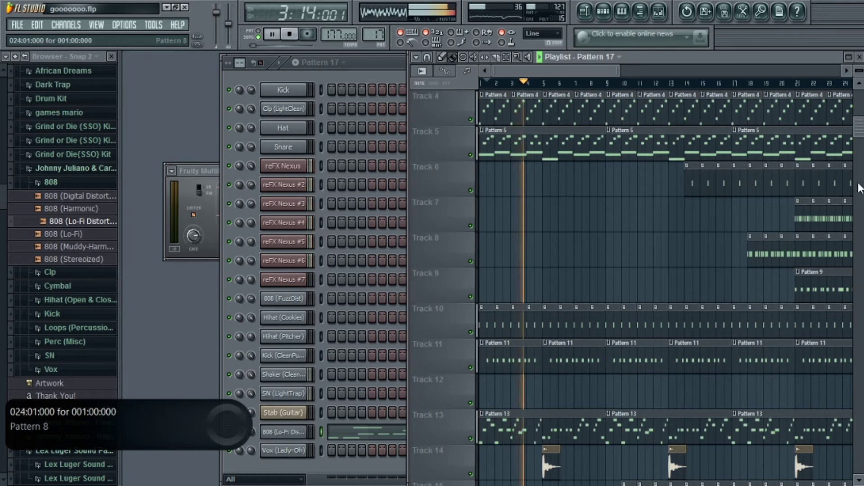
- Check the Pattern 13 notes in the piano roll, close it and play the pattern on its own in pattern mode
scroll(667, 244, down, 3)
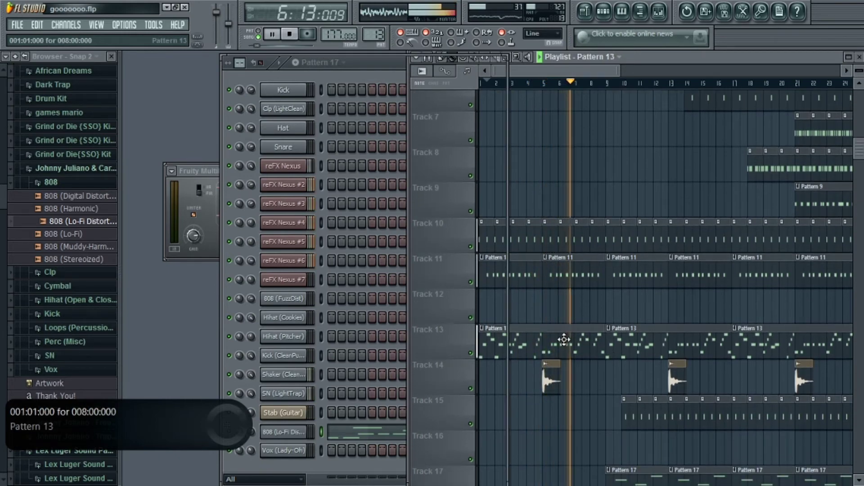
double_click(565, 332)
click(859, 57)
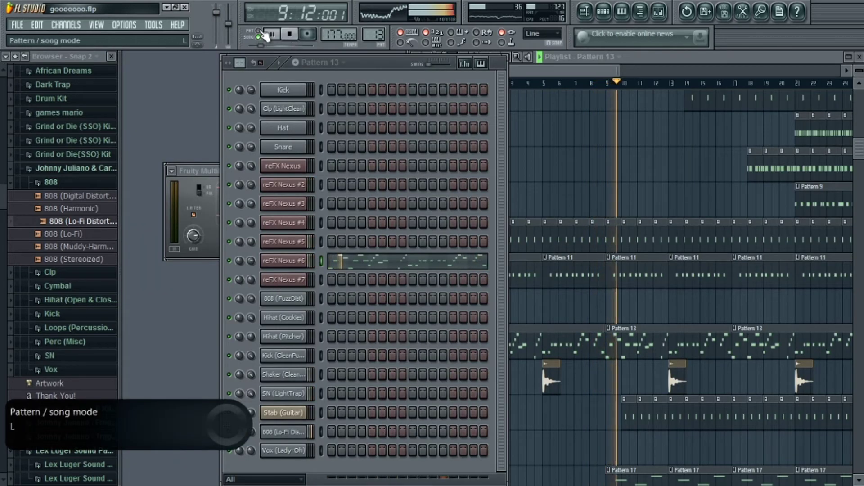
click(255, 33)
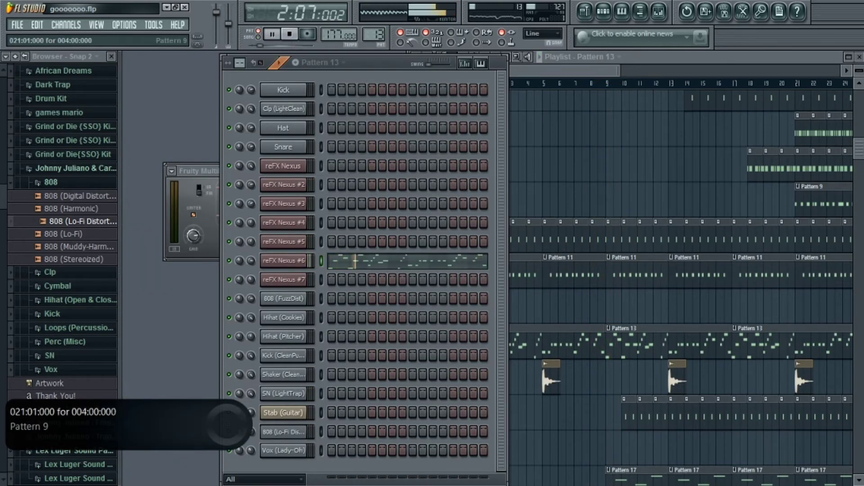
- Listen to Pattern 2 and Pattern 5 on their own, check their piano roll notes and return to the playlist
drag(858, 148, 858, 100)
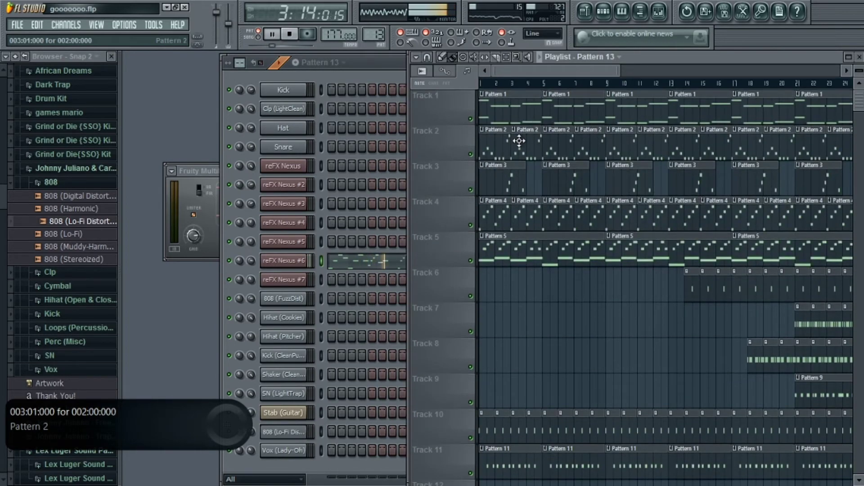
double_click(518, 141)
key(Escape)
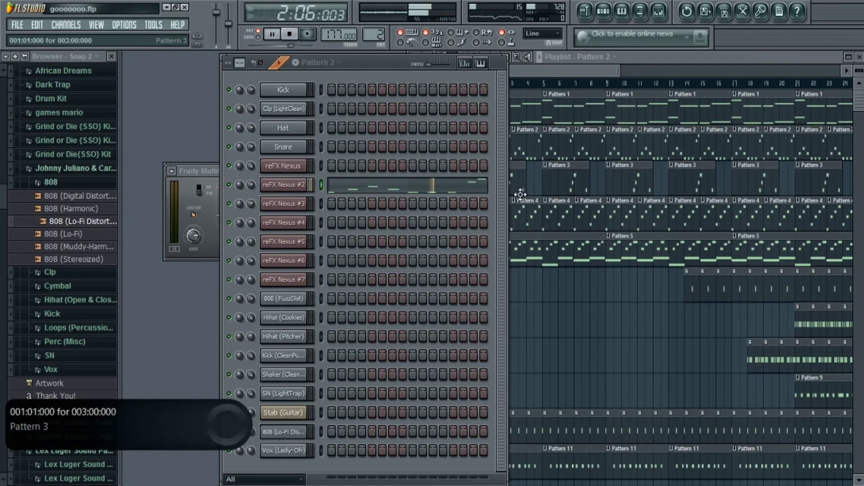
double_click(526, 248)
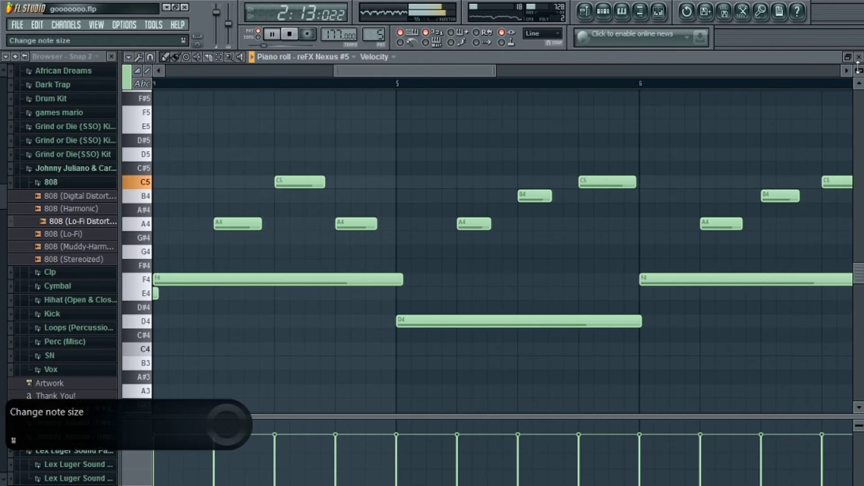
click(859, 58)
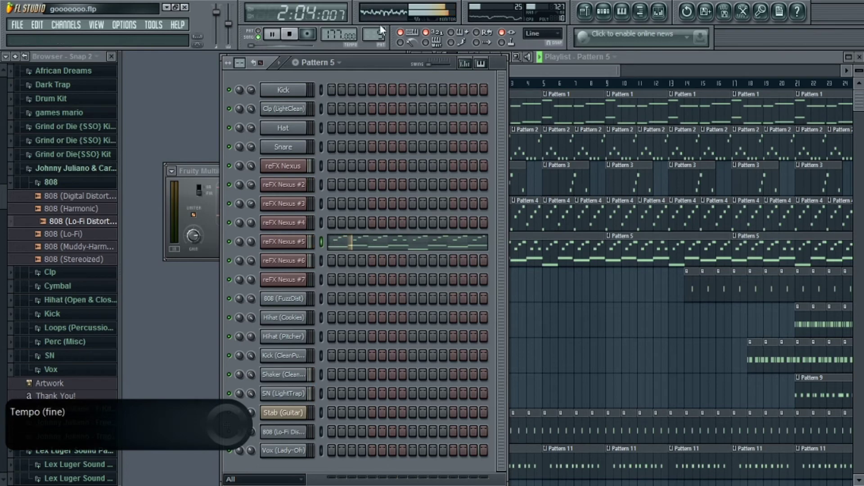
- Delete the Pattern 7 clips from bars 21 to 29 on Track 7
drag(614, 70, 711, 83)
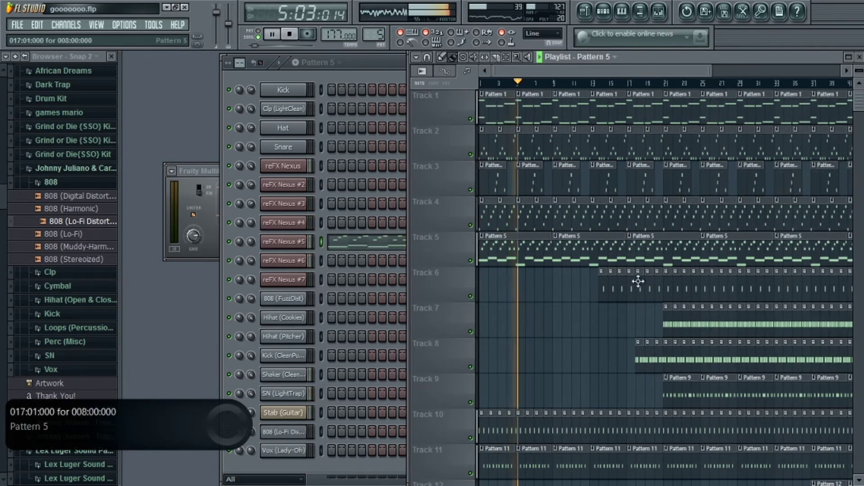
drag(666, 326, 741, 323)
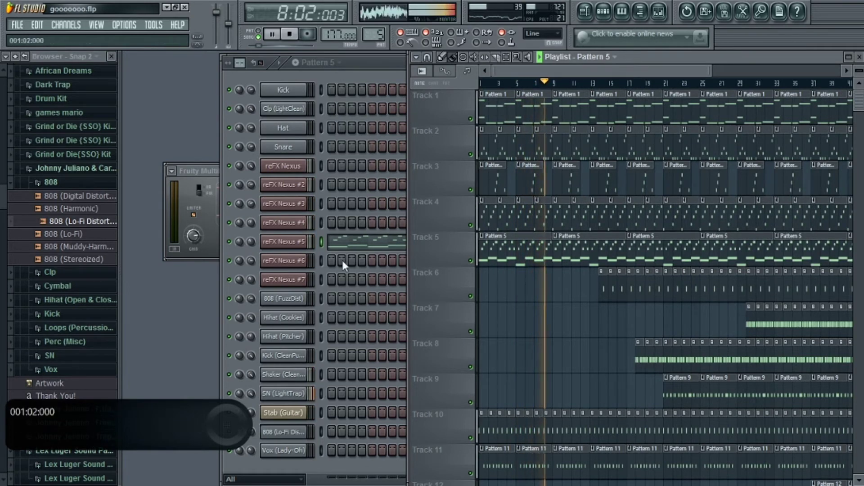
- Select Pattern 6 and raise all step velocities of the reFX Nexus #6 channel to maximum in the graph editor
click(250, 109)
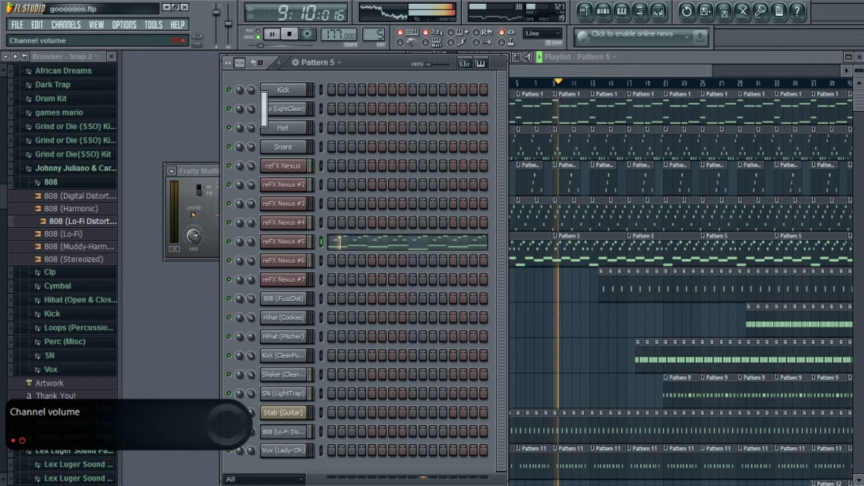
click(464, 64)
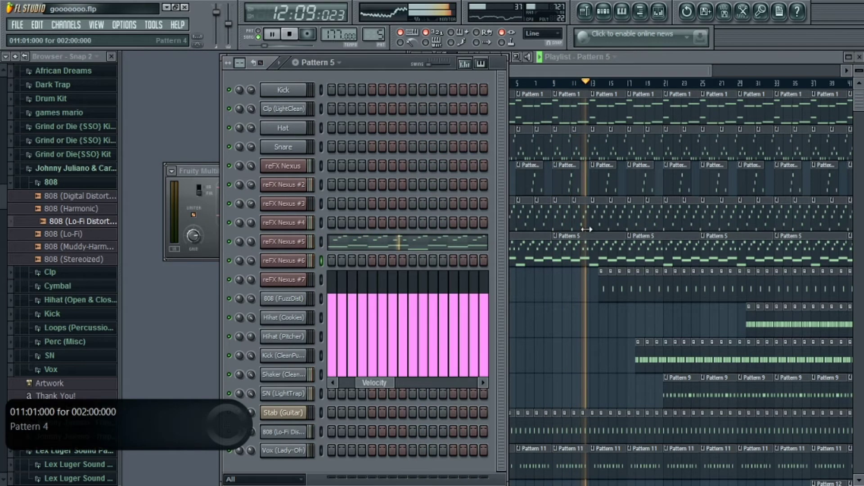
click(606, 272)
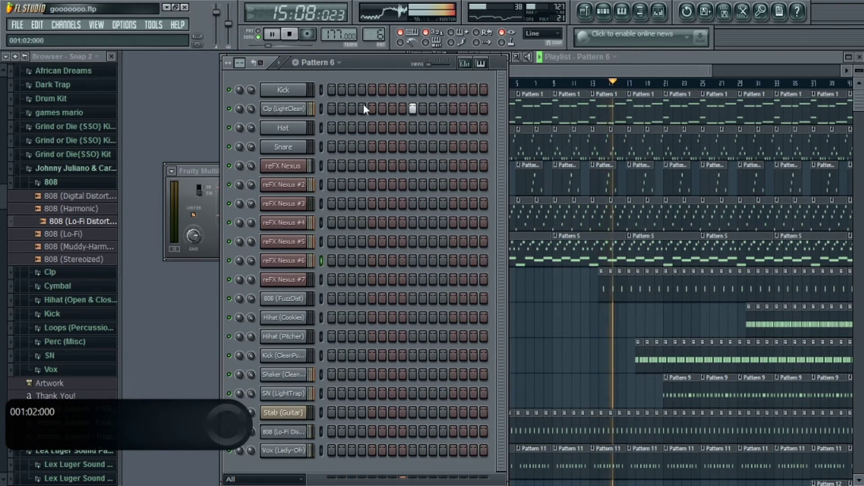
click(465, 66)
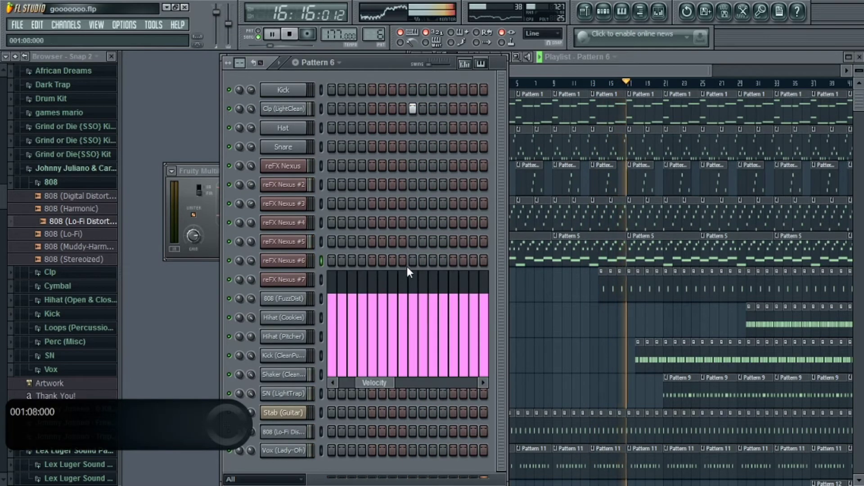
mouse_move(454, 280)
mouse_down()
mouse_move(347, 276)
mouse_move(455, 279)
mouse_move(455, 265)
mouse_move(317, 260)
mouse_up()
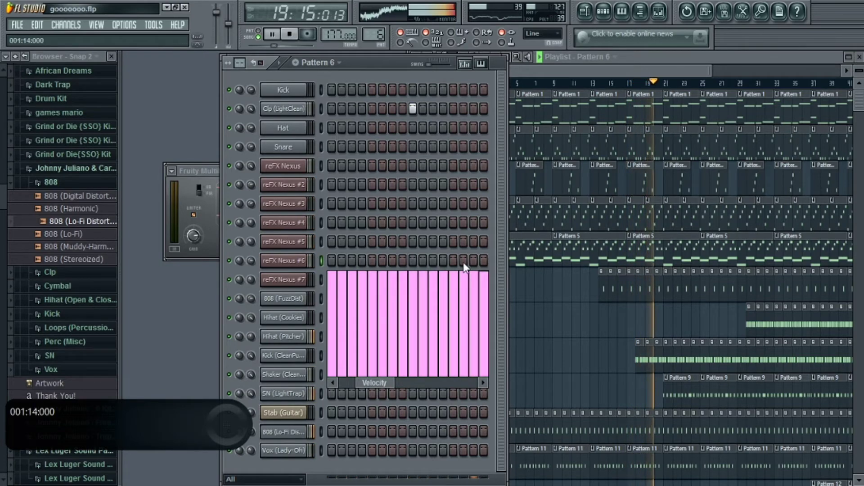
- Fine-tune the master volume and the volume of the lo-fi distorted 808 channel while the arrangement plays
drag(709, 70, 742, 72)
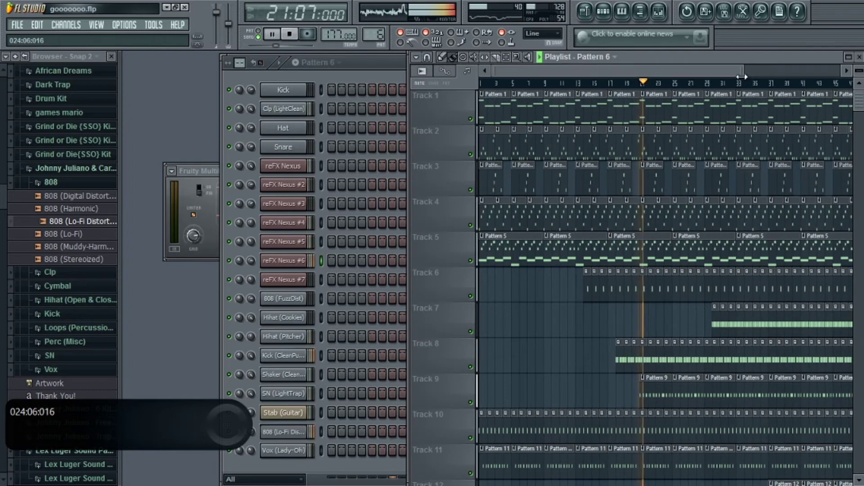
scroll(666, 288, down, 4)
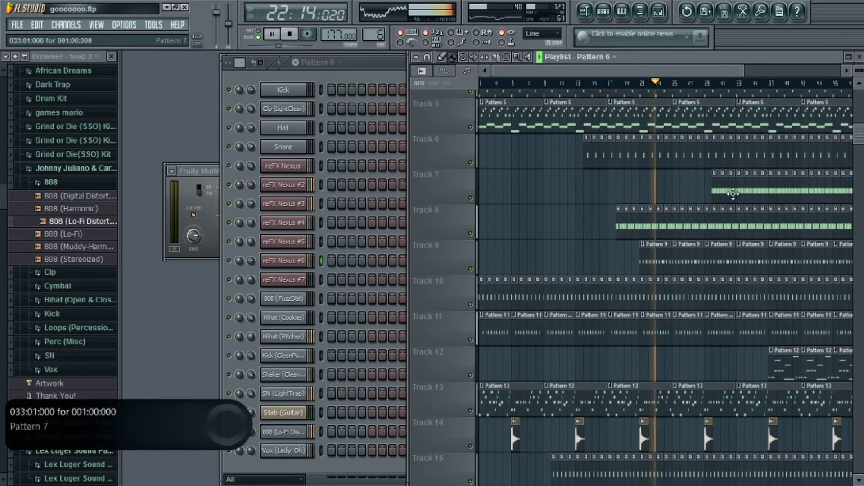
drag(860, 132, 855, 97)
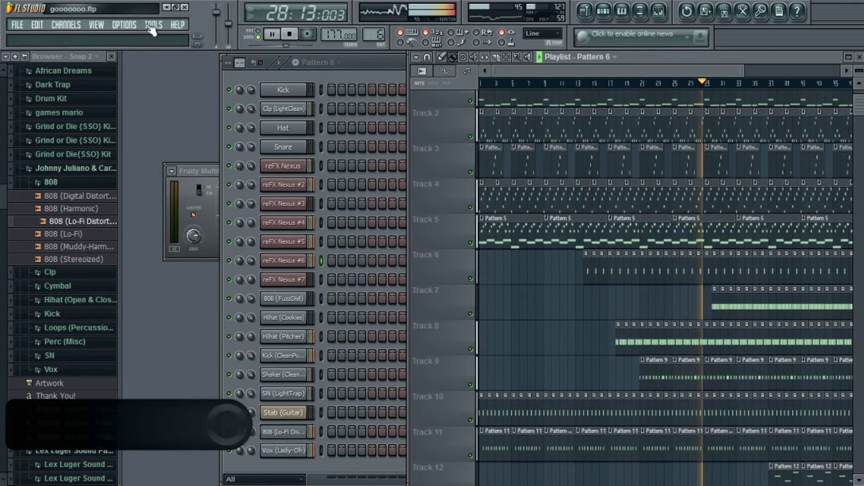
drag(216, 11, 216, 12)
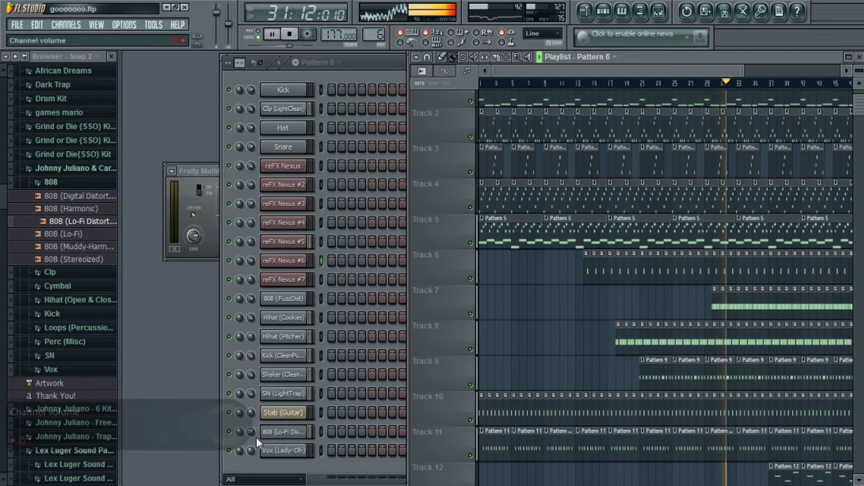
drag(252, 433, 252, 428)
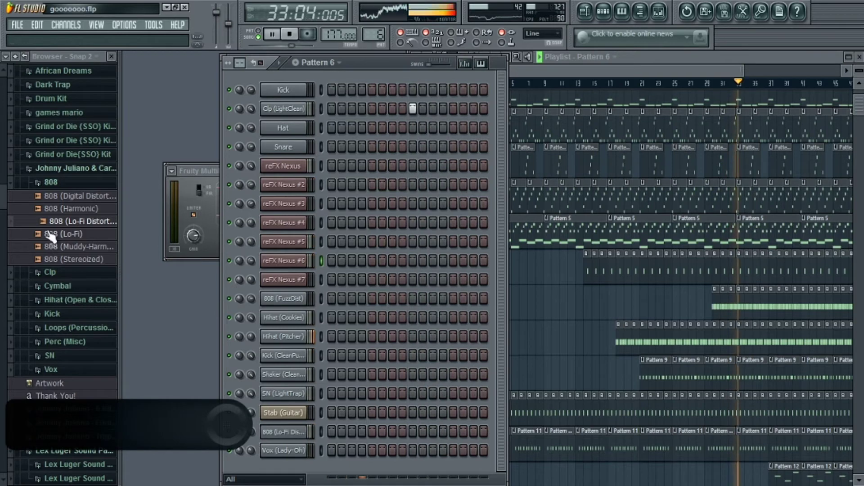
- Try the muddy-harmonic 808 in the lo-fi distorted 808 channel, swap it for 808 (Stereoized) and raise the 808 (FuzzDist) channel's volume
click(61, 247)
drag(61, 246, 283, 432)
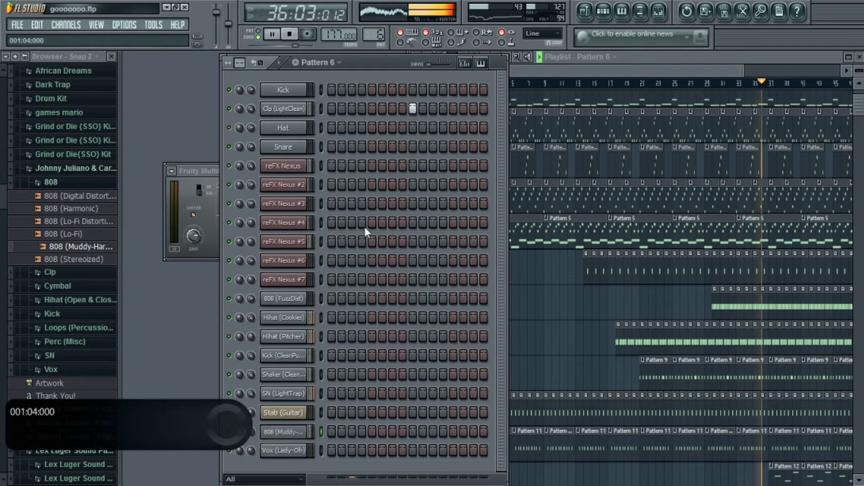
drag(72, 260, 277, 430)
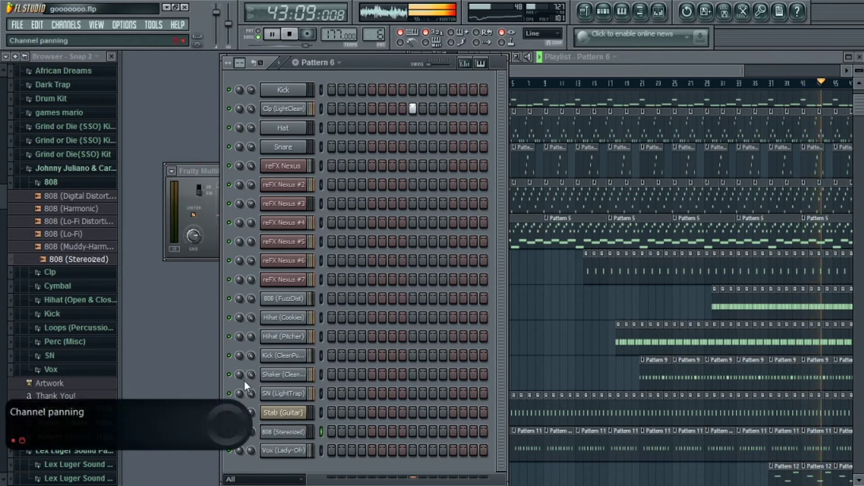
drag(250, 296, 251, 279)
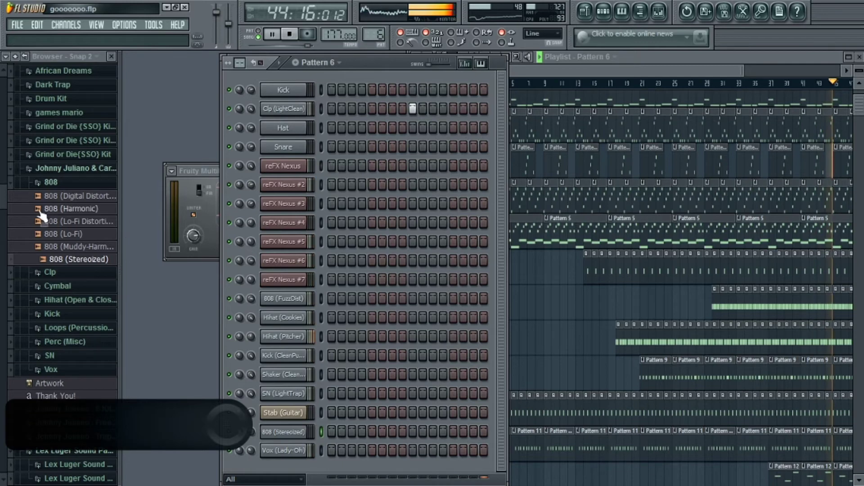
- Stop playback, collapse the current kit's folders and expand the Bonus {SSO} Pt.3 folder of Grind or Die {SSO} Kit 3
click(45, 182)
drag(1, 215, 3, 196)
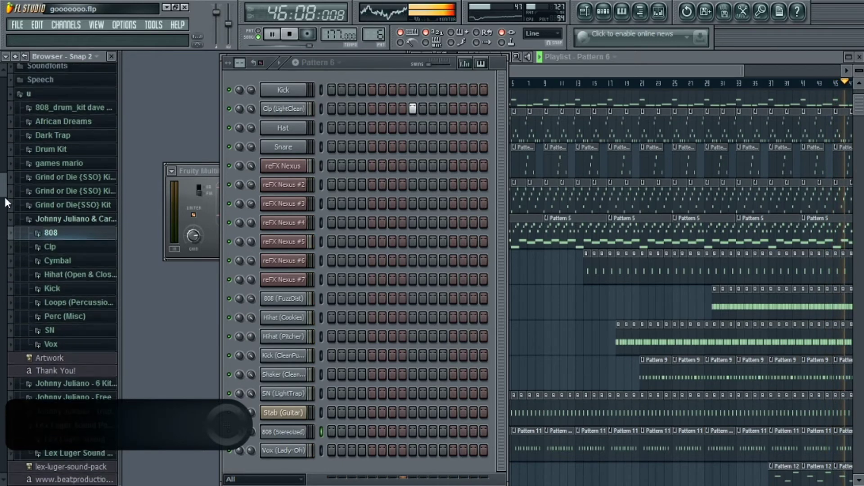
key(space)
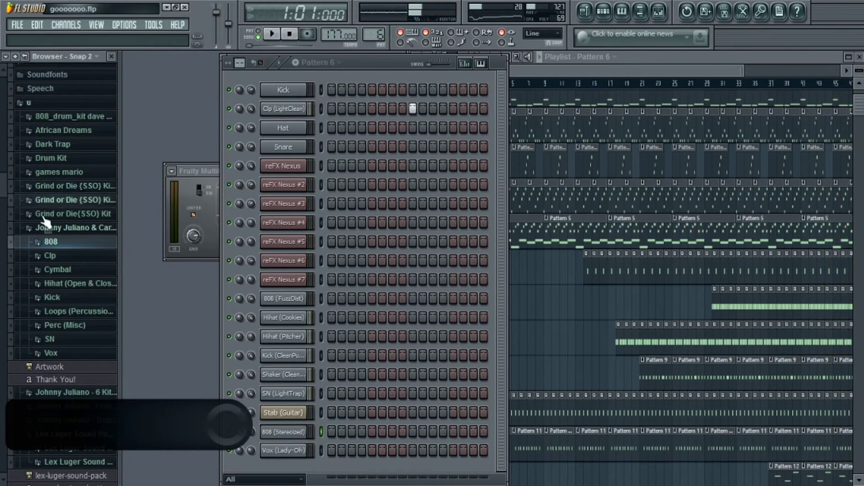
click(56, 229)
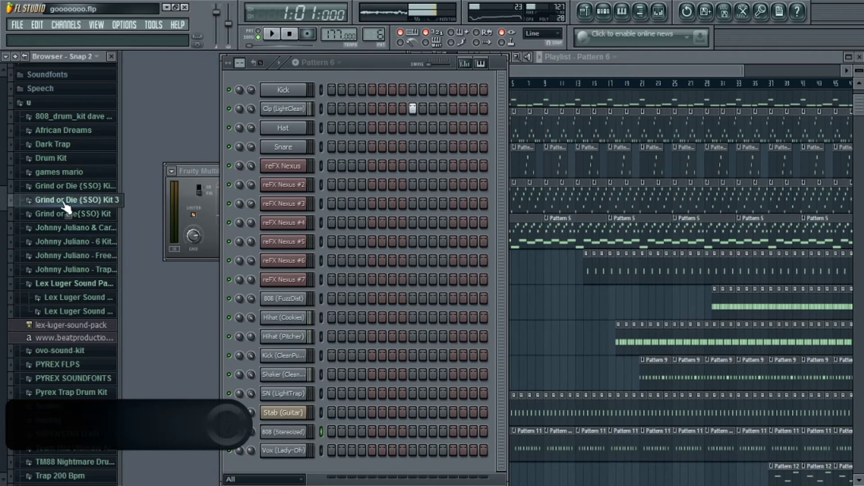
click(65, 200)
click(74, 215)
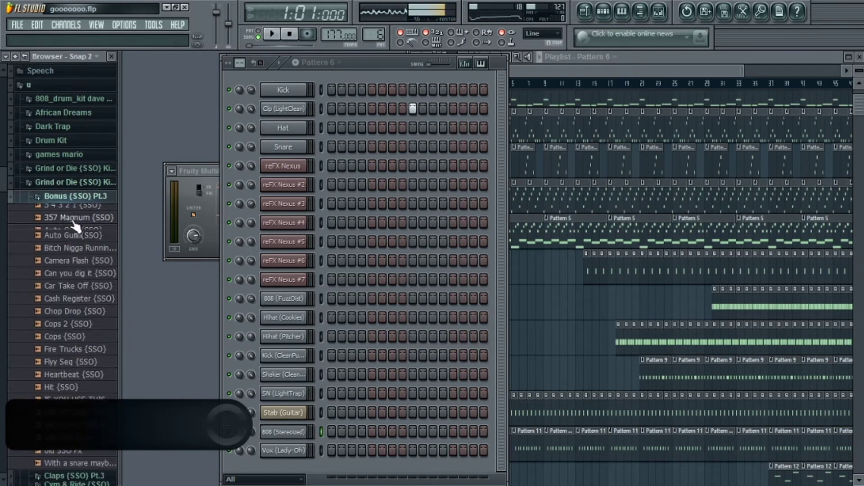
- Preview the Car Take Off {SSO} sample, place it on Track 7 at bar 13 and set its channel volume to 73%
click(59, 225)
click(78, 265)
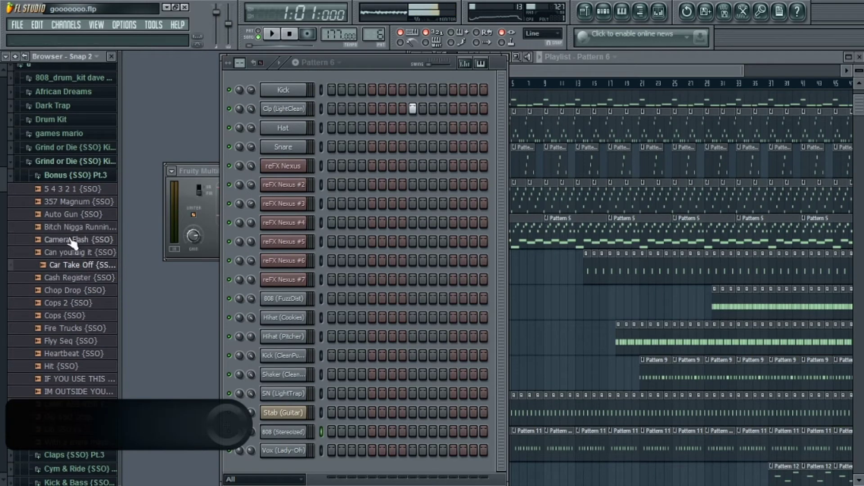
drag(81, 270, 578, 291)
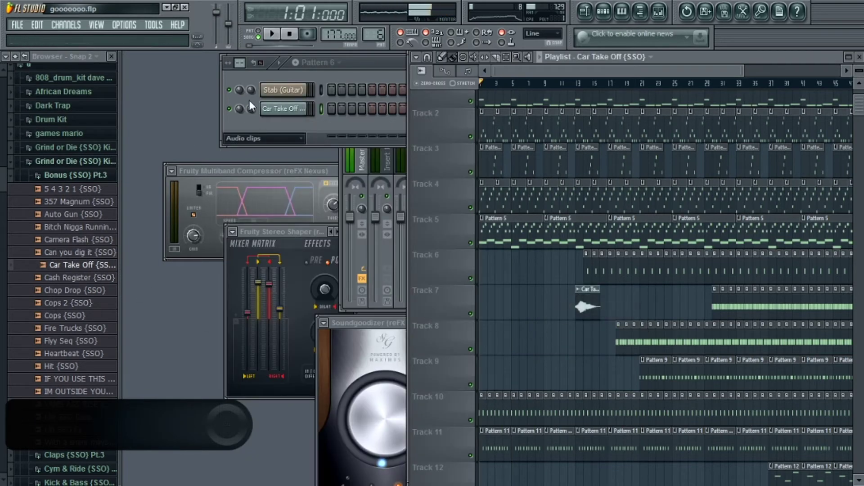
drag(251, 107, 251, 110)
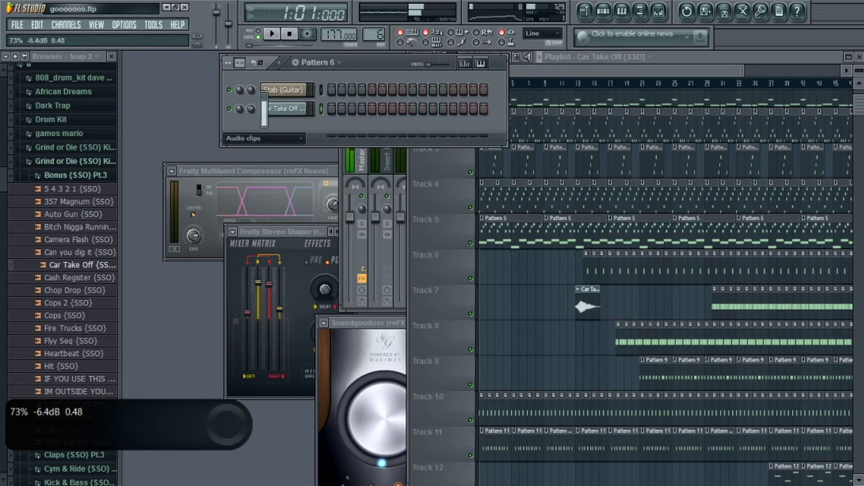
- Preview the Chop Drop and Cops 2 samples and place Cops 2 {SSO} on Track 7 at bar 19
click(67, 293)
click(68, 304)
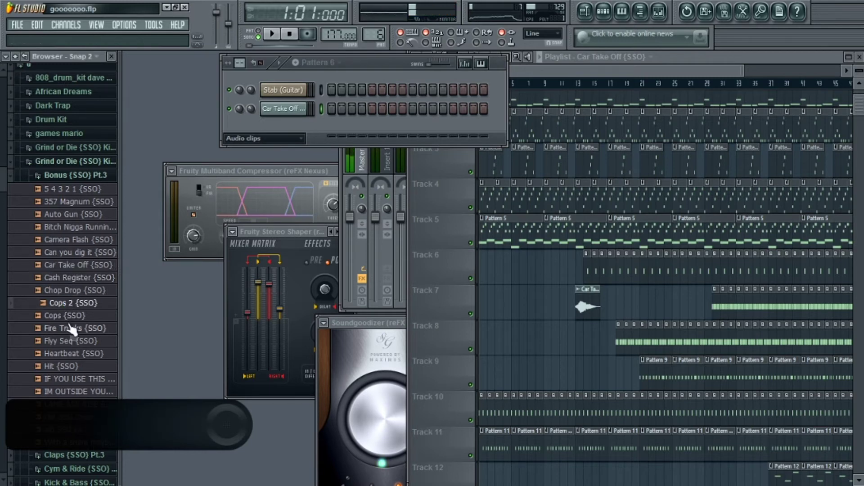
drag(620, 313, 624, 311)
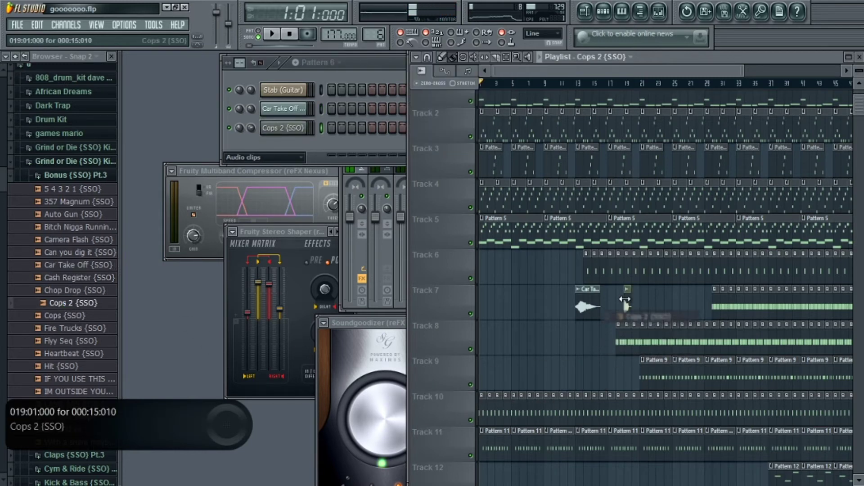
- Preview the Heartbeat and Hit samples, place Heartbeat {SSO} on Track 7 at bar 1 and adjust its channel volume
click(65, 353)
click(57, 366)
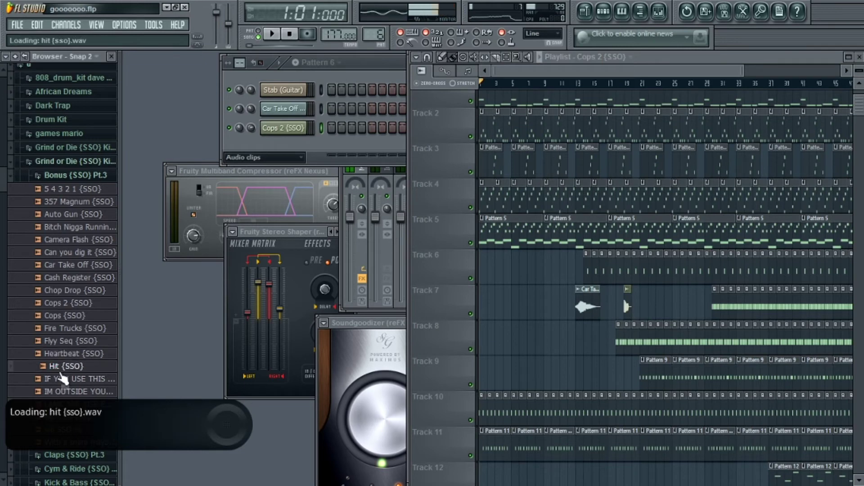
drag(67, 356, 484, 304)
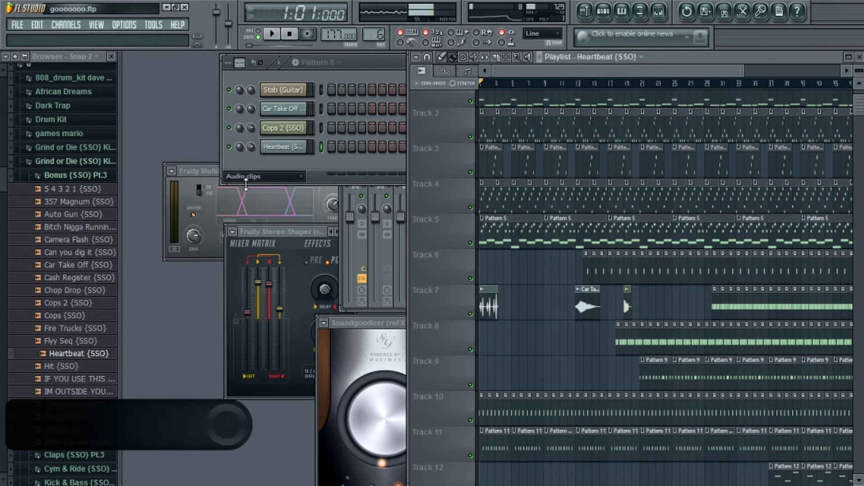
drag(251, 146, 251, 146)
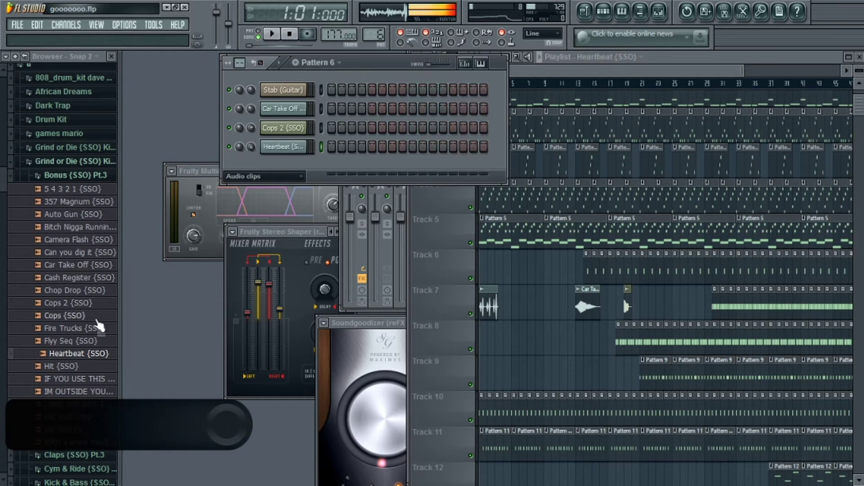
- Place the IF YOU USE THIS STOP MAKING BEATS sample on Track 6 at bar 5 and lower its channel volume
click(68, 391)
drag(67, 381, 512, 267)
drag(255, 165, 256, 177)
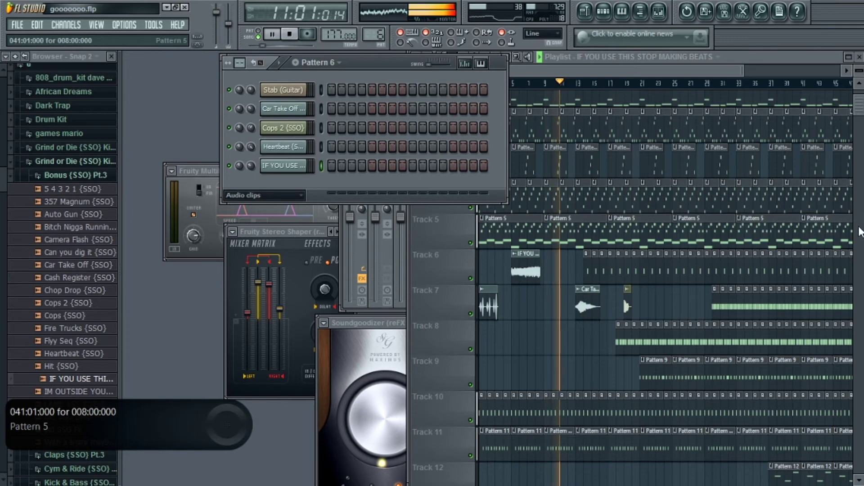
- Glance at Pattern 17's 808 notes, collapse the Bonus folder, expand Misc {SSO} Pt.3 and preview its down effects
drag(858, 100, 858, 179)
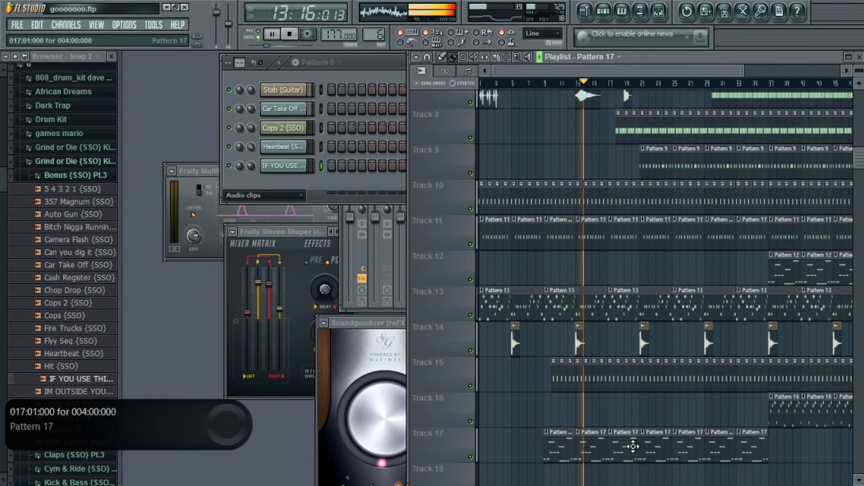
double_click(639, 445)
click(49, 177)
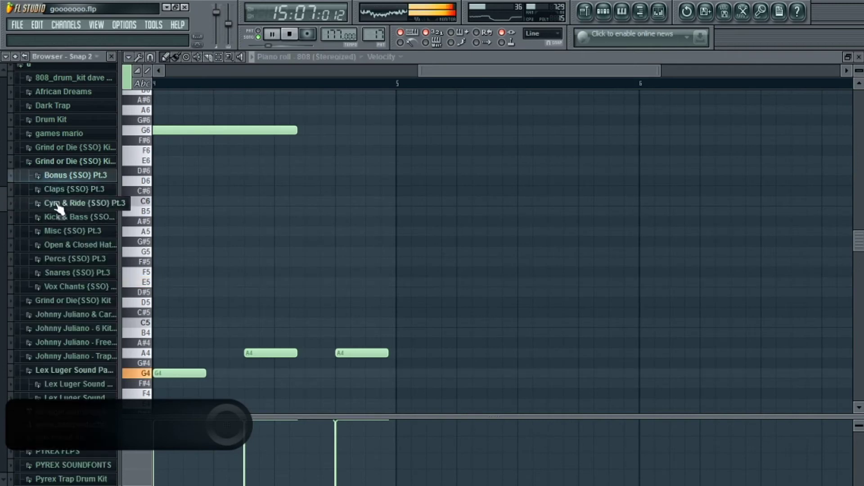
click(74, 231)
click(70, 257)
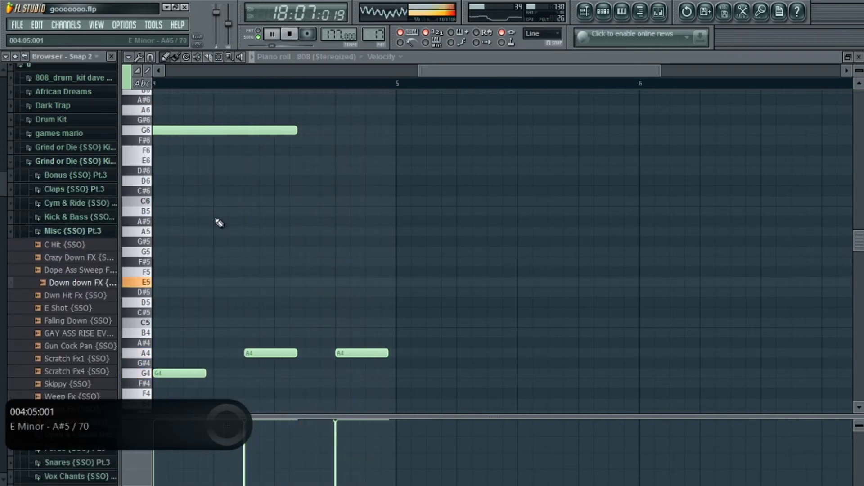
click(858, 57)
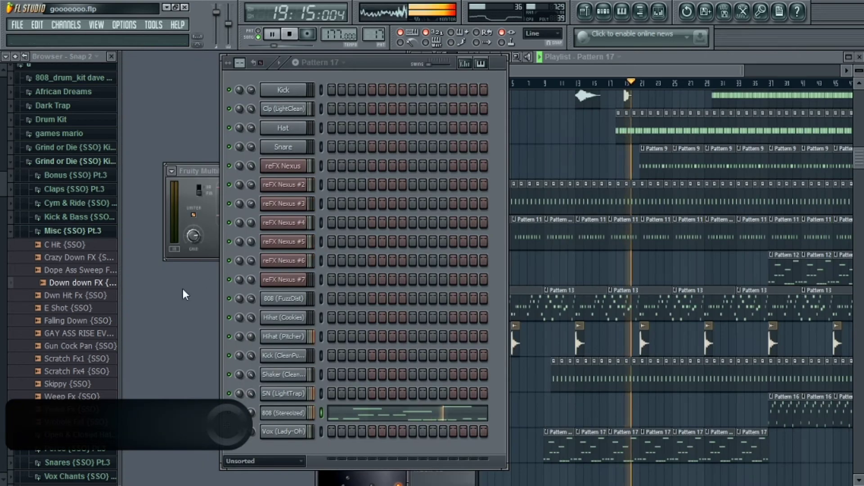
- Place the Dope Ass Sweep FX {SSO} sample on Track 12 at bar 22 and adjust its channel volume
click(72, 270)
drag(70, 279, 658, 264)
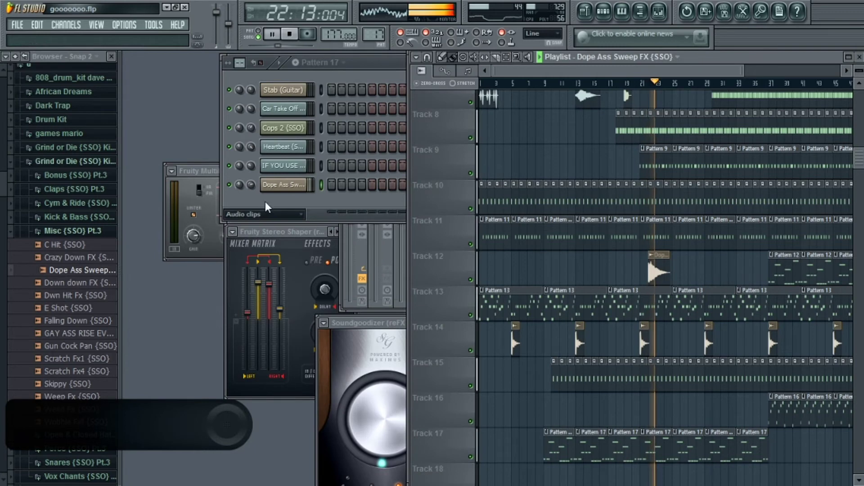
click(249, 191)
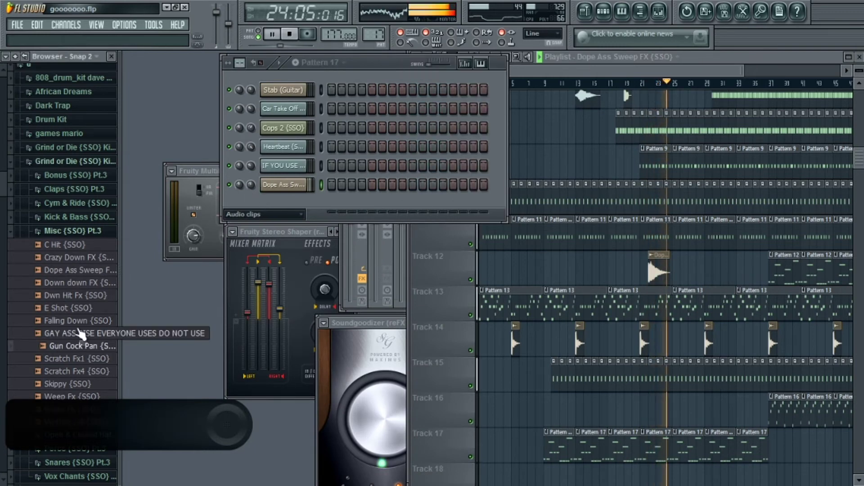
- Preview the remaining Misc {SSO} Pt.3 effects, place Wobble Fall {SSO} on Track 12 at bar 29 and lower its channel volume
click(79, 333)
click(76, 372)
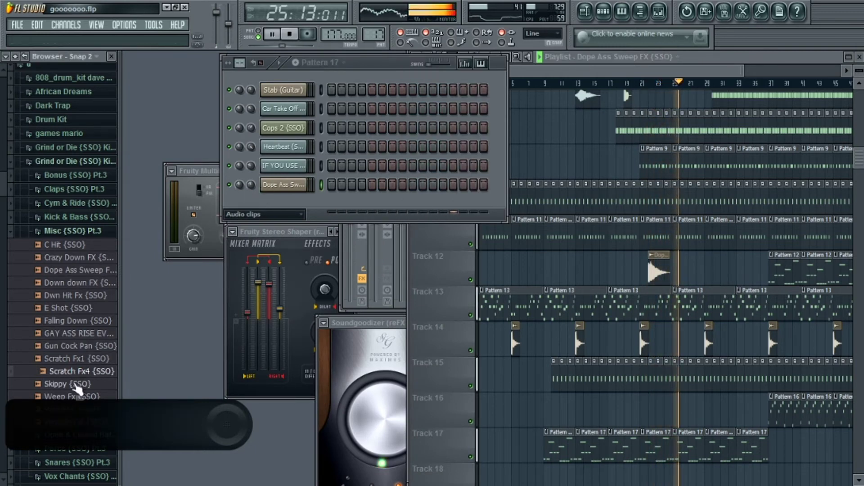
click(76, 385)
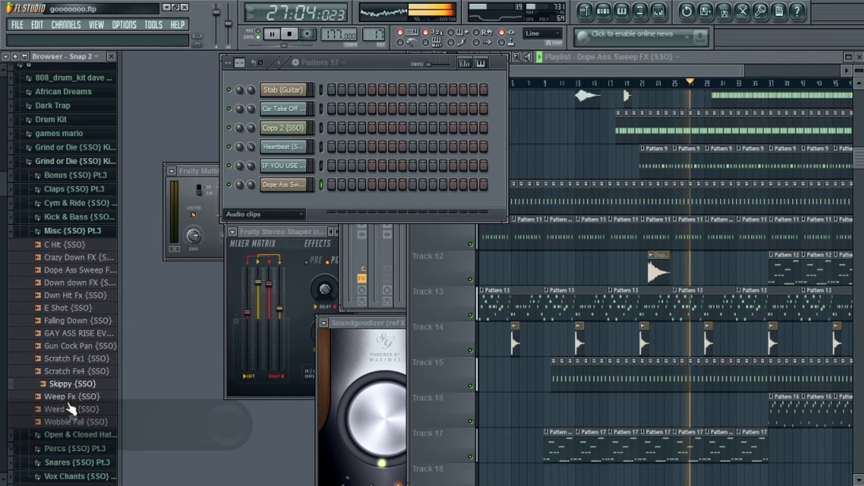
click(68, 398)
click(68, 409)
click(71, 423)
drag(70, 427, 709, 270)
drag(251, 203, 250, 210)
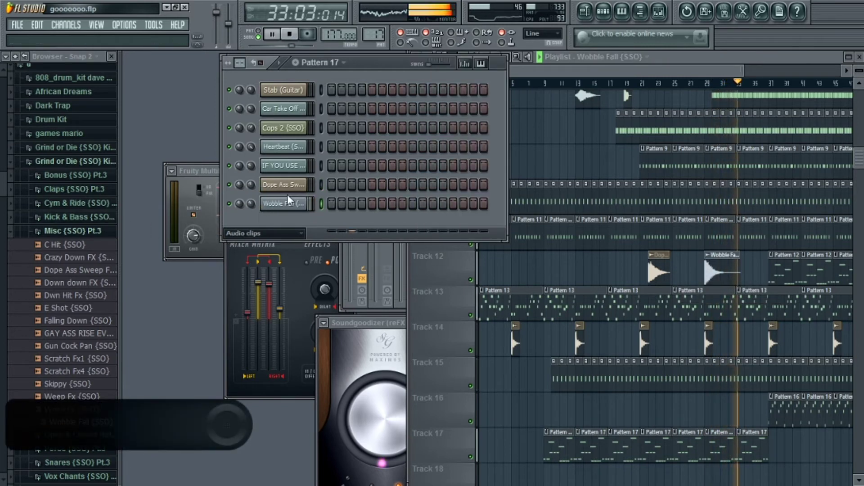
- Zoom the playlist out to see the whole arrangement and check Pattern 12's 808 (FuzzDist) notes in the piano roll
key(XF86AudioRaiseVolume)
key(XF86AudioRaiseVolume)
drag(740, 71, 826, 66)
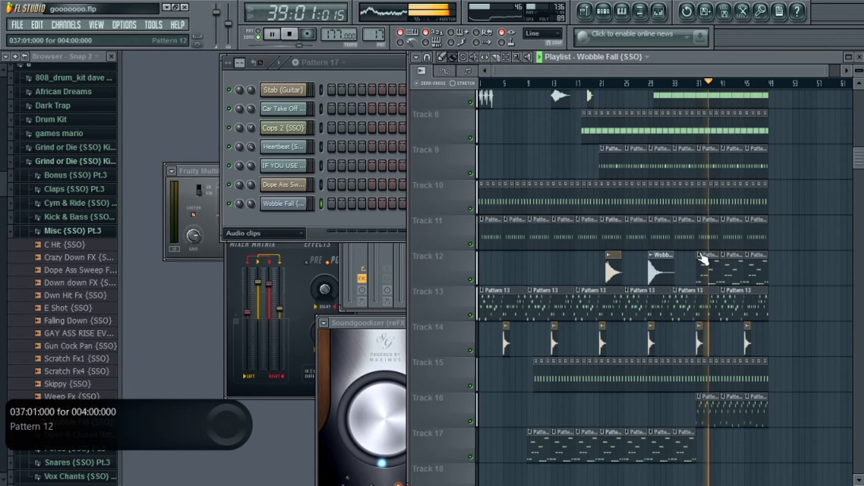
double_click(704, 269)
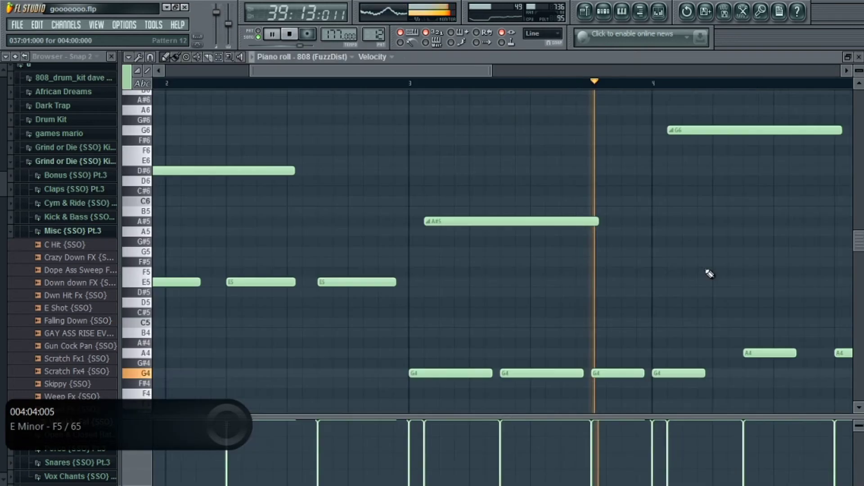
click(859, 58)
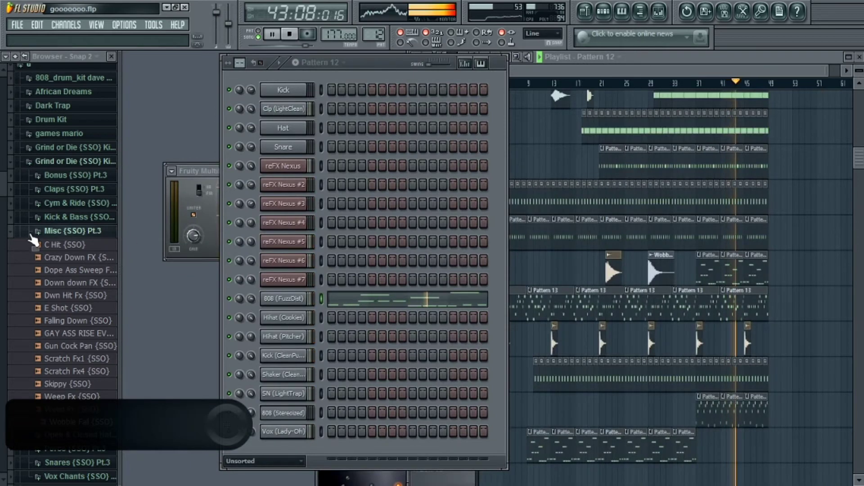
- Collapse the Misc {SSO} Pt.3 folder and its kit, and expand the Fx G.O.D. 2 SSO folder of the second Grind or Die kit
click(31, 233)
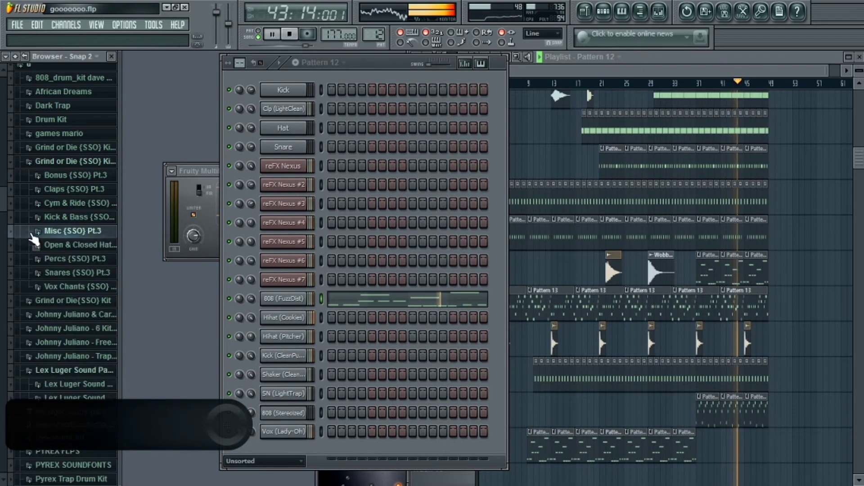
click(69, 161)
click(72, 147)
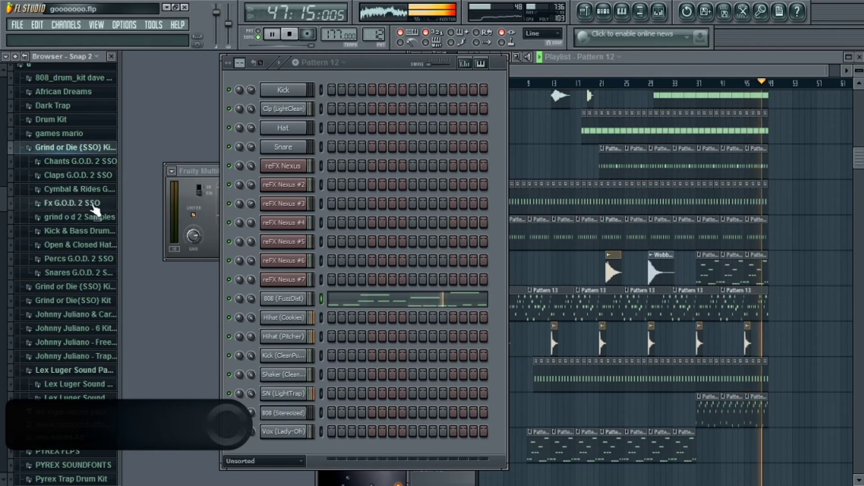
click(85, 203)
- Preview BOOM 2 SSO, place it on Track 8 at bar 4 and set its channel volume to 46%
click(70, 163)
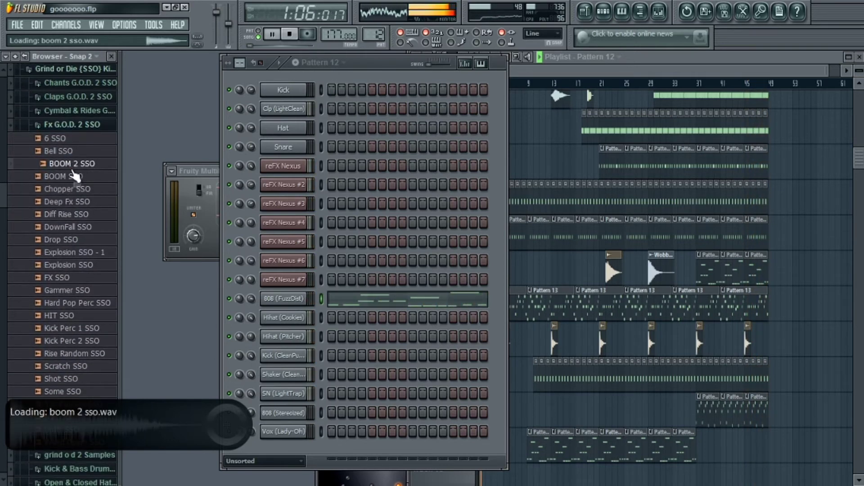
drag(69, 163, 486, 128)
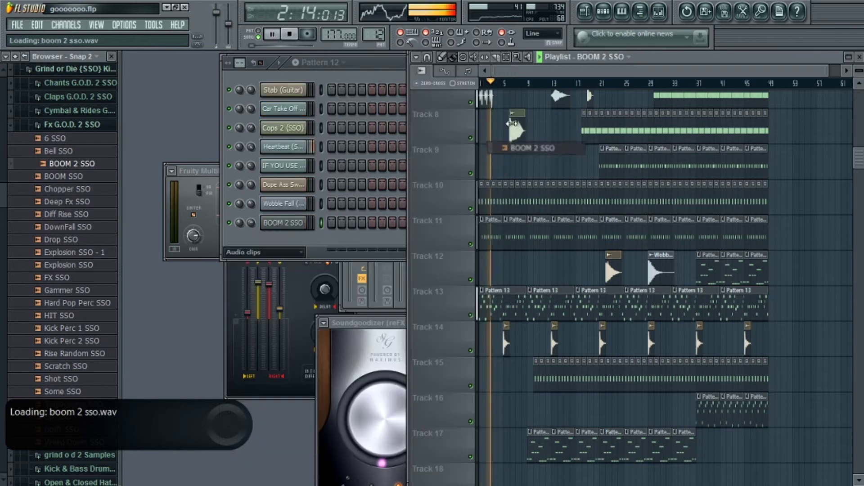
drag(401, 132, 510, 137)
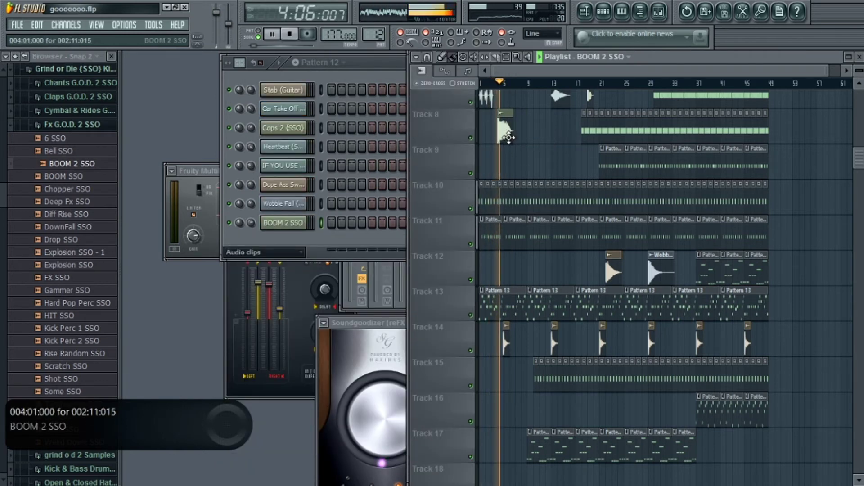
click(244, 257)
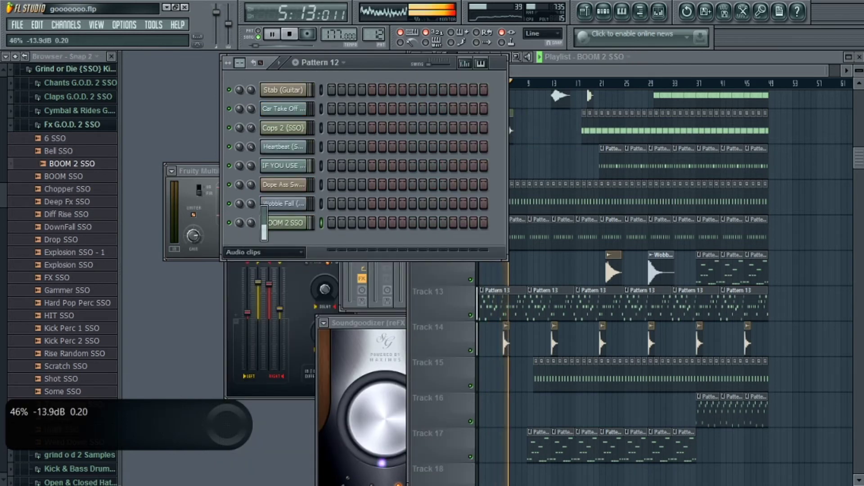
- Preview DownFall SSO, place it on Track 9 at bar 7 and set its channel volume to 64%
click(68, 227)
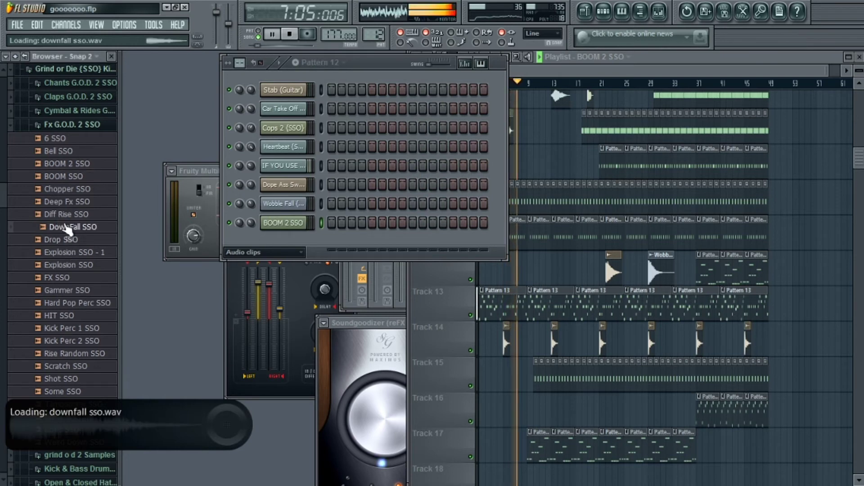
drag(68, 229, 515, 161)
drag(251, 242, 251, 247)
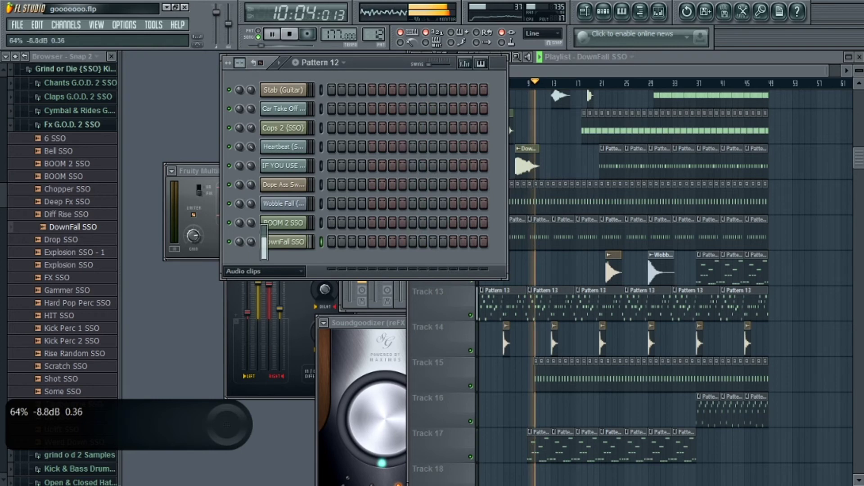
- Preview the FX, Gammer, Hard Pop Perc and HIT samples, place HIT SSO on Track 9 at bar 18 and lower its volume
click(49, 278)
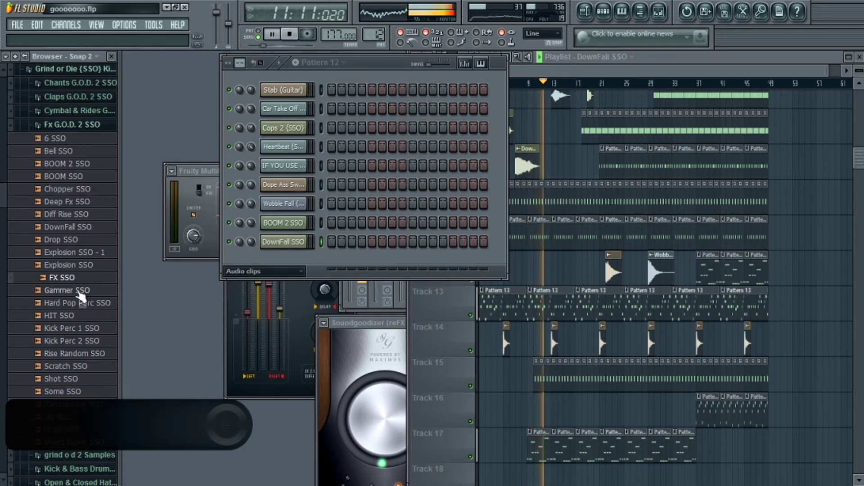
click(77, 291)
click(80, 302)
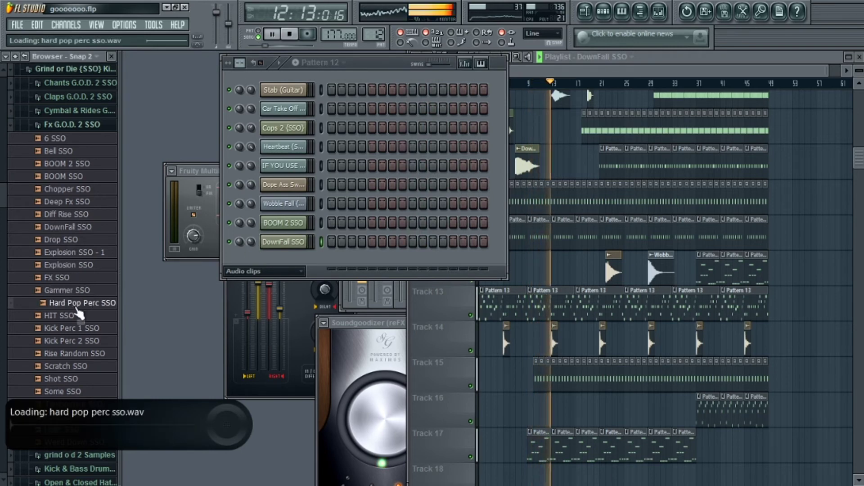
click(64, 316)
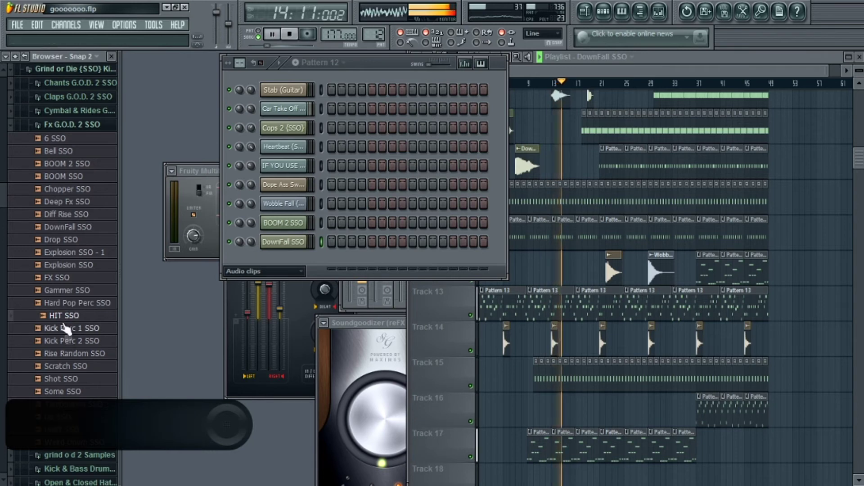
drag(63, 320, 588, 165)
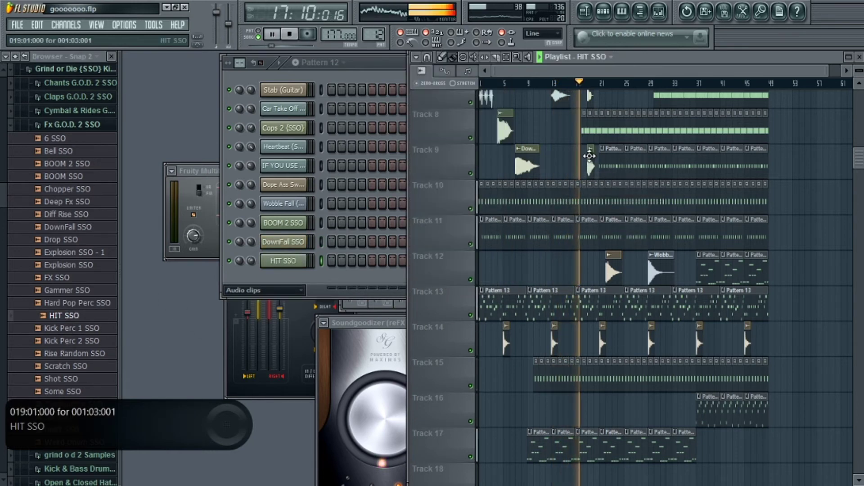
drag(251, 262, 251, 282)
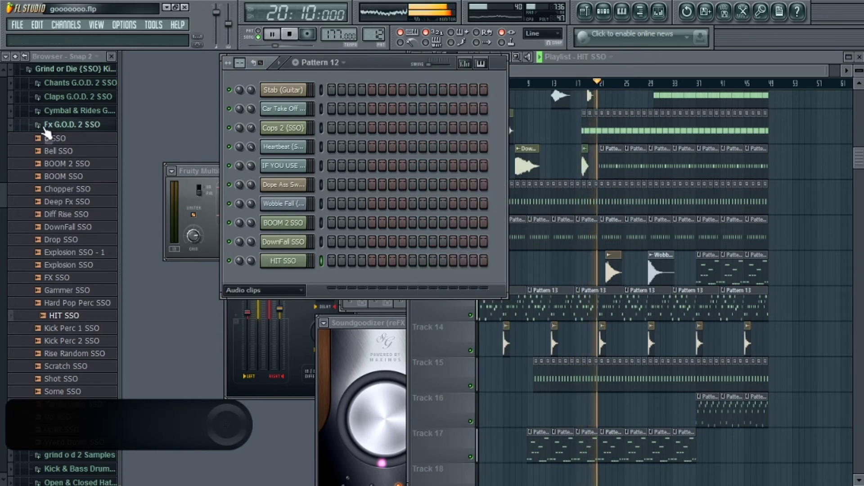
- Collapse the Fx folder, expand Kick & Bass Drums G.O.D. 2 SSO, preview Bang and Boom in tha back SSO, and stop the song playback
click(48, 126)
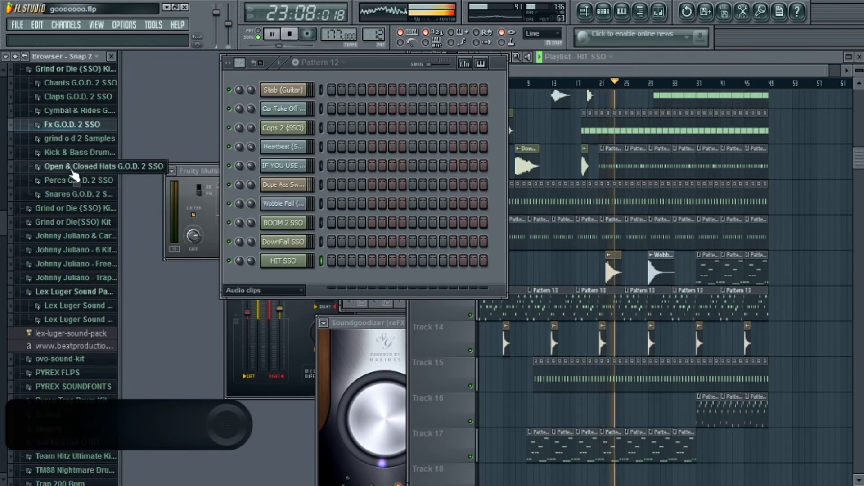
click(67, 152)
click(60, 217)
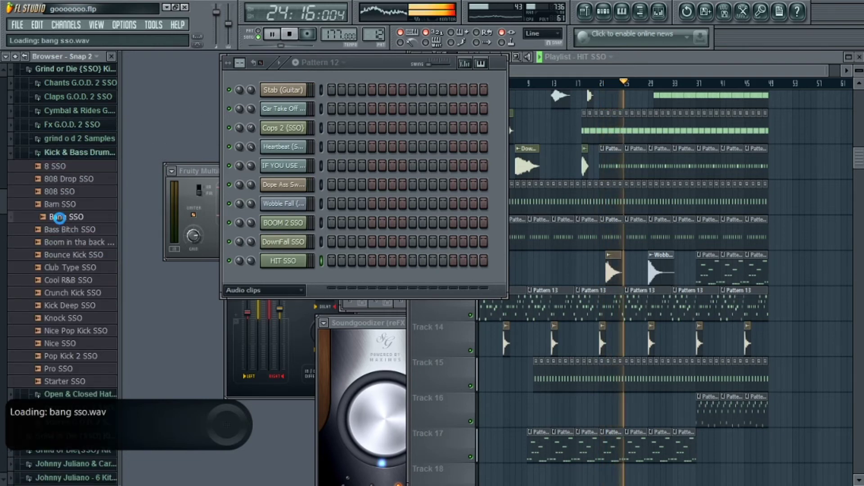
click(60, 253)
click(68, 246)
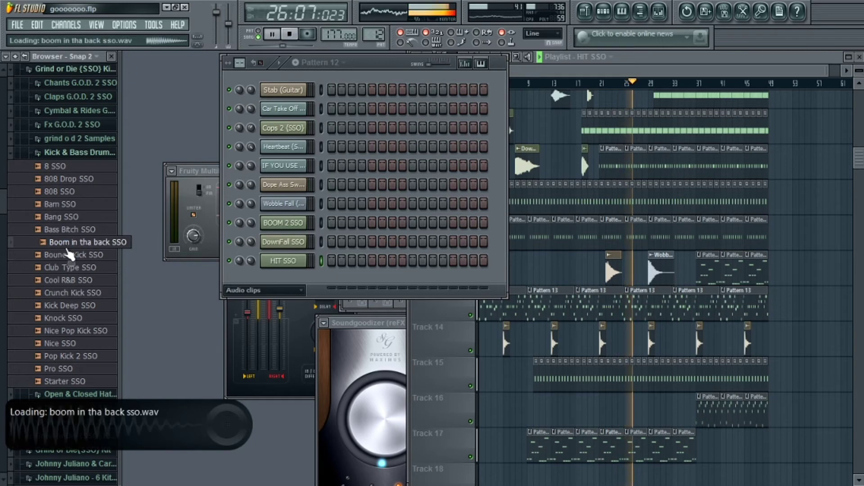
key(space)
- Preview the Knock, Kick Deep, Nice Pop Kick, Pop Kick 2, Starter and 8 SSO samples in the kick folder
click(63, 318)
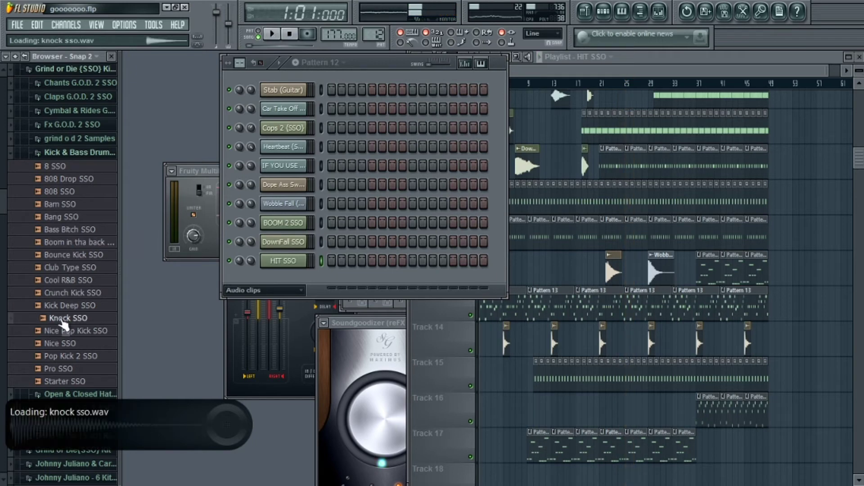
click(71, 305)
click(68, 331)
click(66, 356)
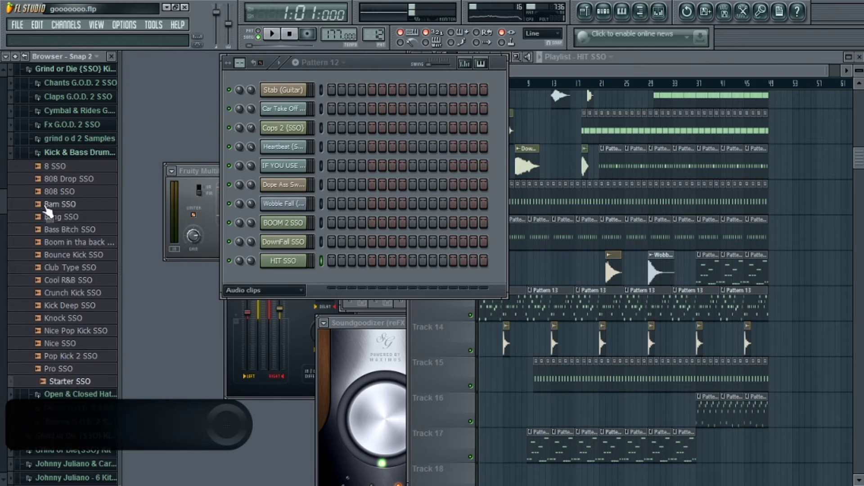
click(61, 179)
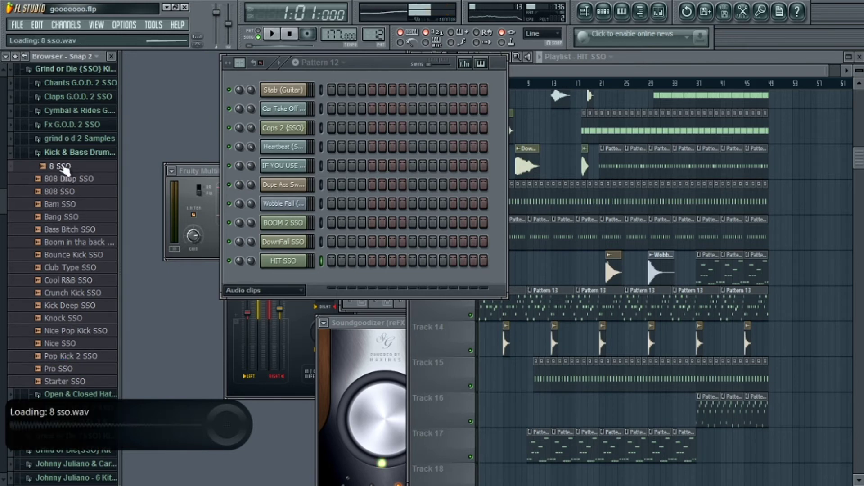
- Collapse the Kick & Bass Drums folder, expand the grind o d 2 Samples folder and preview 808 SSO
click(63, 154)
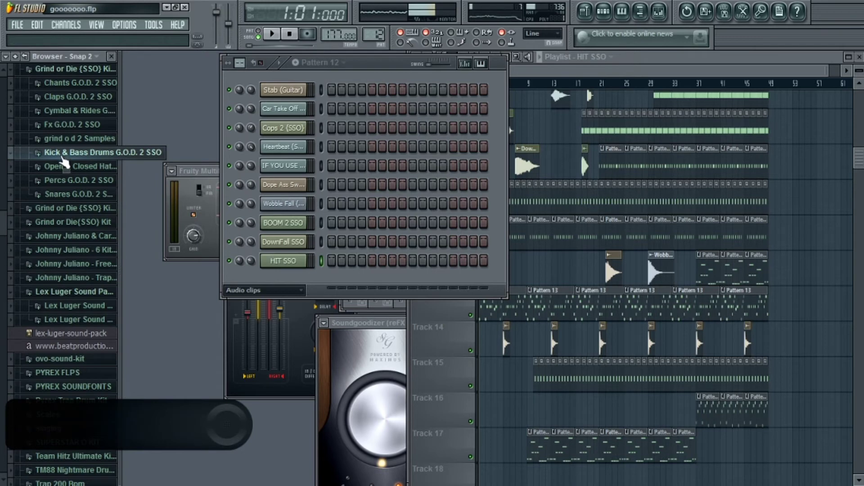
click(74, 139)
click(80, 123)
click(67, 147)
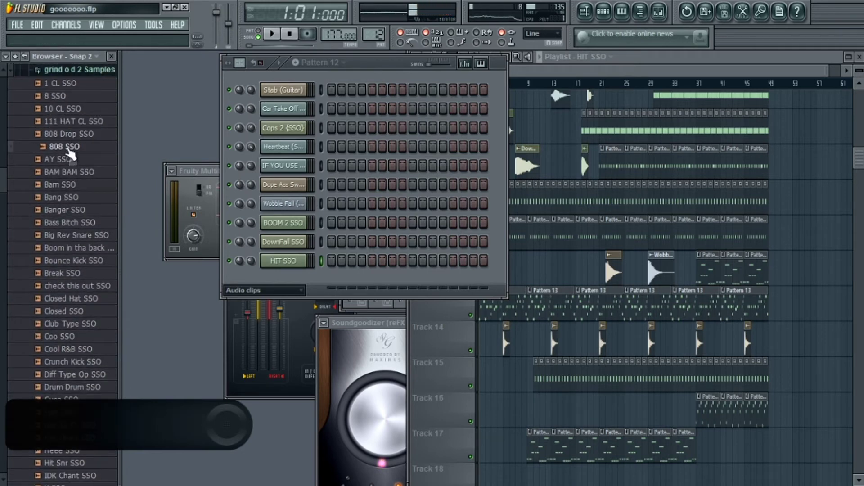
- Replace the sample on the 808 (Stereoized) channel with 808 SSO and play the beginning of the arrangement to check it
click(288, 290)
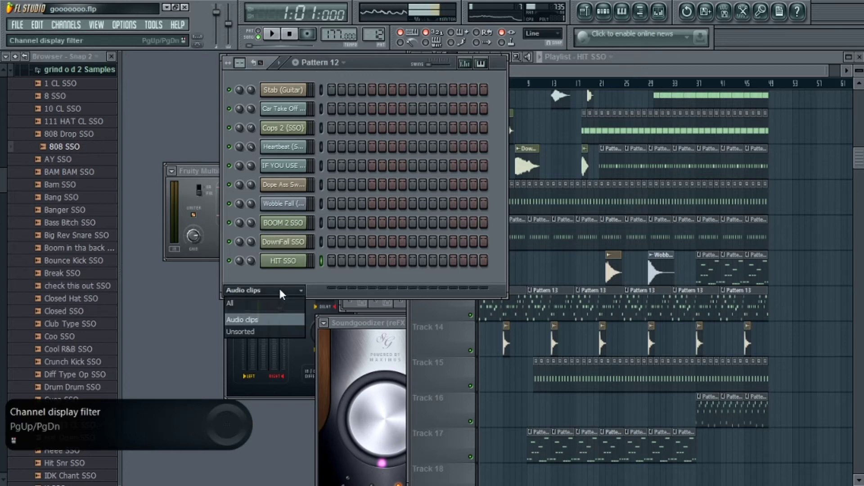
click(272, 298)
double_click(542, 447)
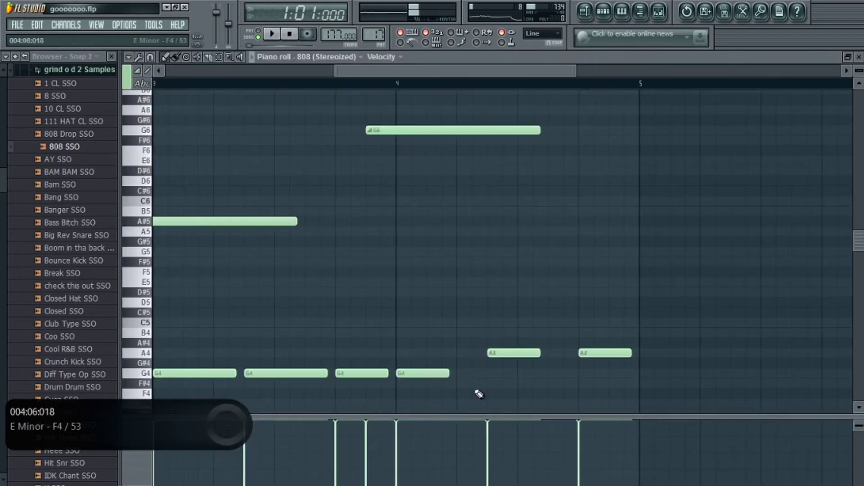
click(858, 58)
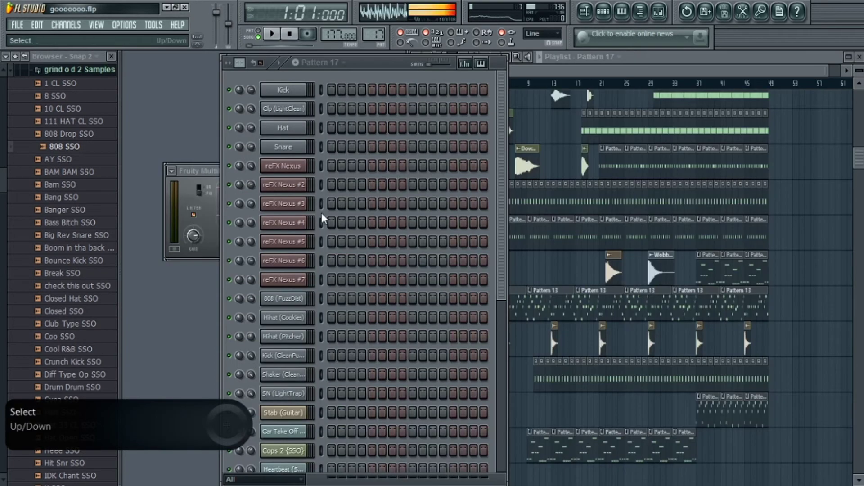
drag(503, 163, 553, 423)
drag(61, 152, 274, 433)
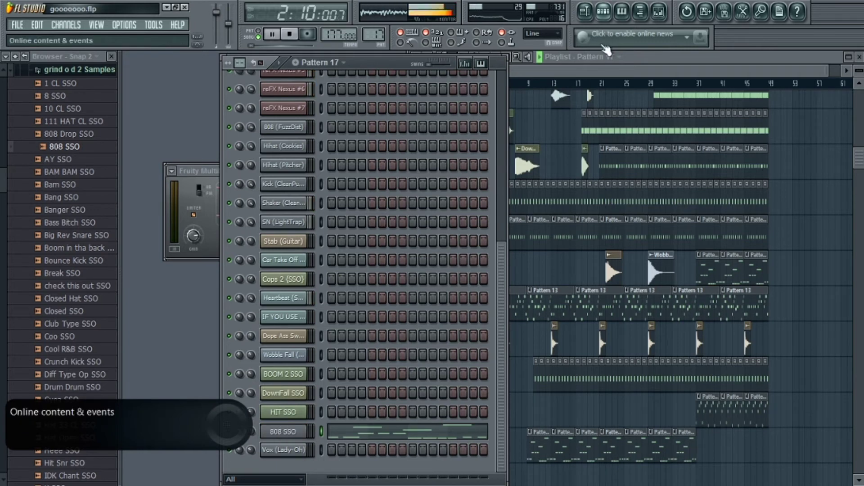
click(600, 72)
key(space)
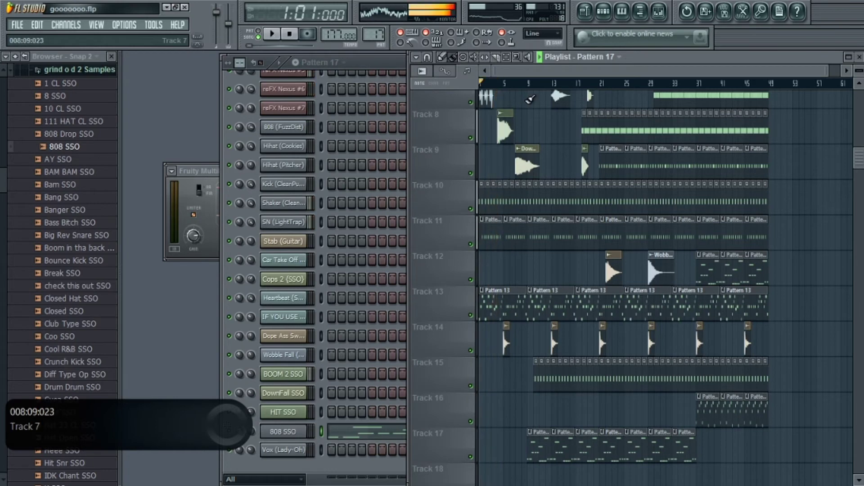
- Preview Bam, Bass Bitch, Boom in tha back and Break SSO, place check this out SSO on Track 8 at bar 12 and adjust its channel volume
click(66, 186)
click(67, 223)
click(68, 248)
click(68, 273)
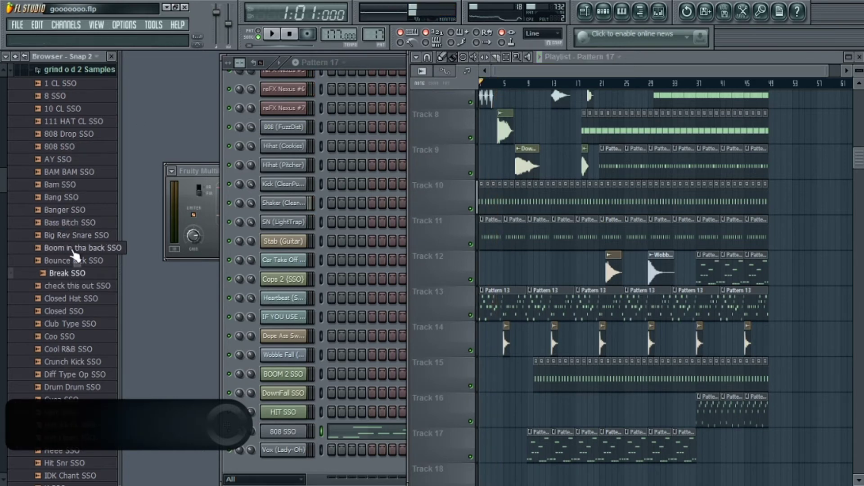
click(71, 274)
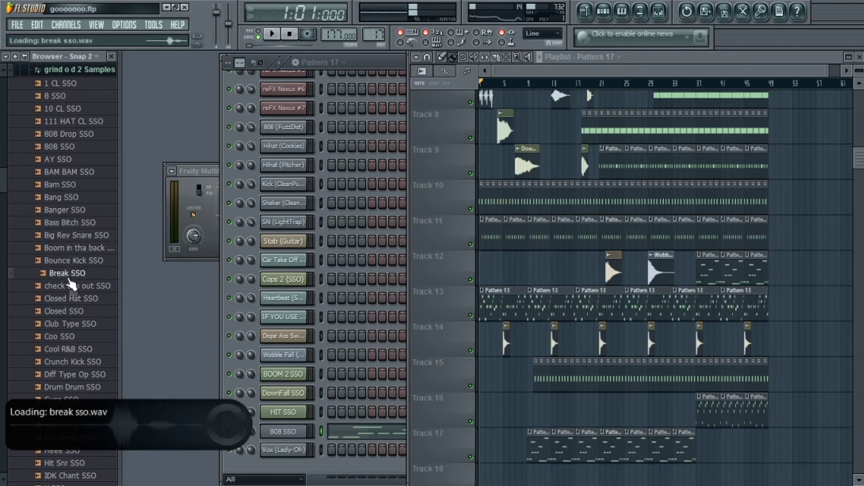
click(68, 286)
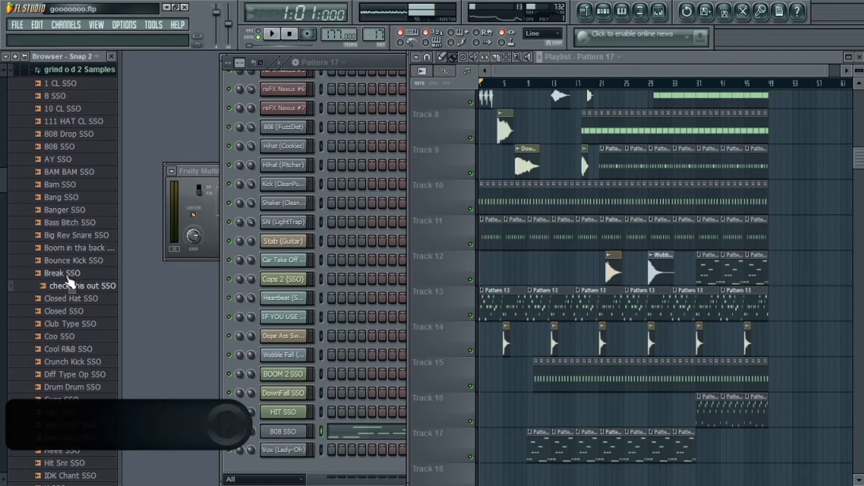
drag(68, 290, 542, 126)
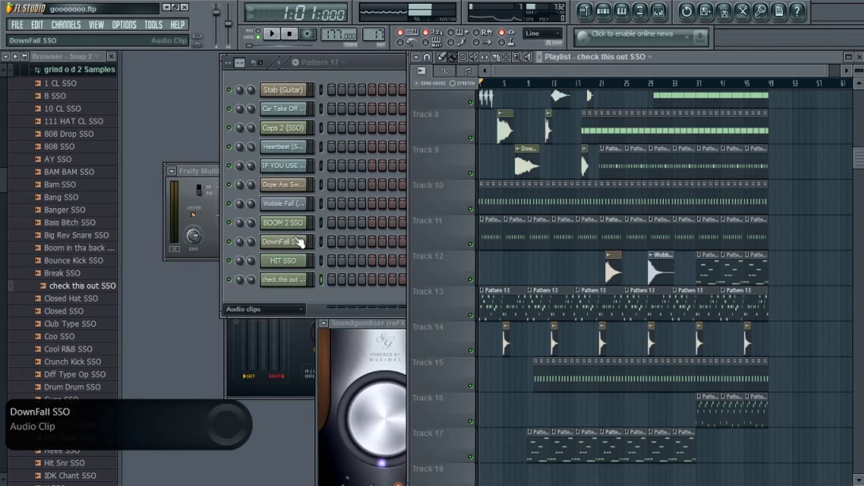
click(244, 269)
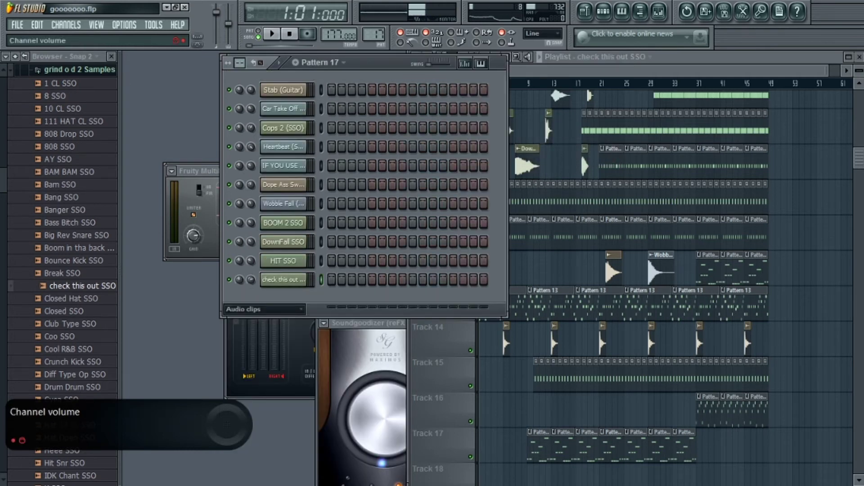
- Preview the Coo, Cool R&B, Diff Type Op and Gyea SSO samples in the grind o d 2 Samples folder
click(59, 337)
click(61, 349)
click(69, 374)
click(66, 400)
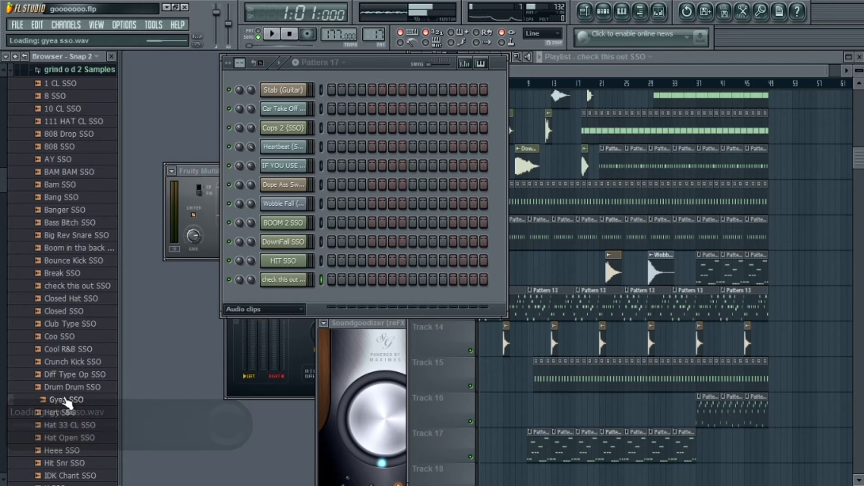
- Audition the samples in the grind o d 2 Samples folder from Hit Snr SSO down to Roll SSO
click(64, 463)
click(66, 465)
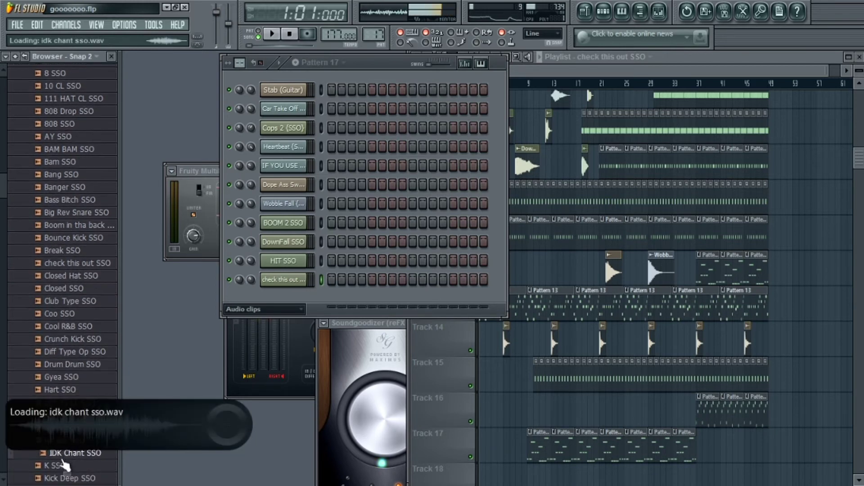
click(65, 465)
click(65, 466)
click(65, 465)
click(63, 463)
click(63, 461)
click(60, 458)
click(61, 458)
click(62, 460)
click(63, 461)
click(63, 463)
click(63, 461)
click(63, 460)
click(64, 461)
click(64, 461)
click(64, 462)
scroll(2, 240, down, 7)
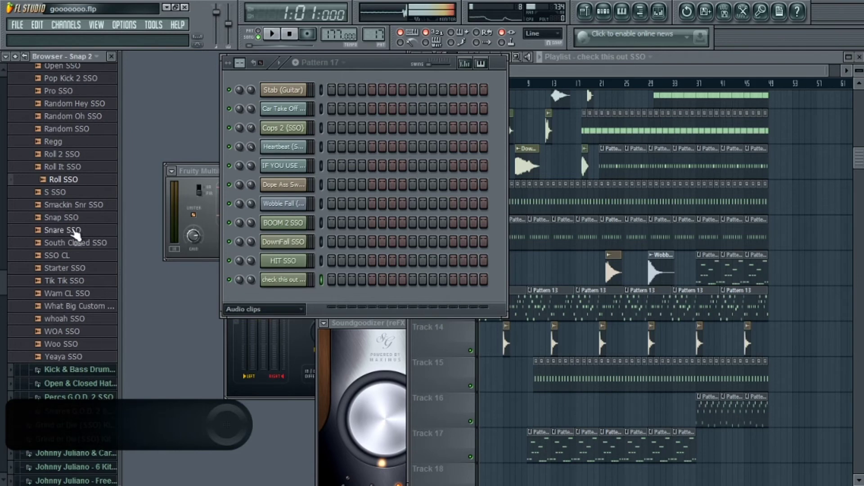
- Audition the remaining samples in the folder from South Closed SSO down to Yeaya SSO
click(72, 242)
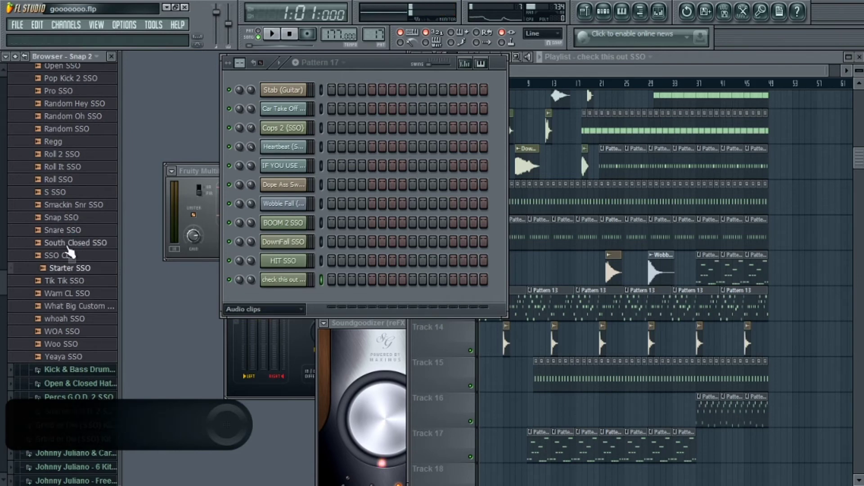
click(68, 243)
click(68, 280)
click(68, 306)
click(68, 318)
click(67, 331)
click(65, 344)
click(65, 356)
- Collapse the grind o d 2 Samples folder and expand the first Johnny Juliano kit folder
drag(2, 284, 15, 160)
click(15, 160)
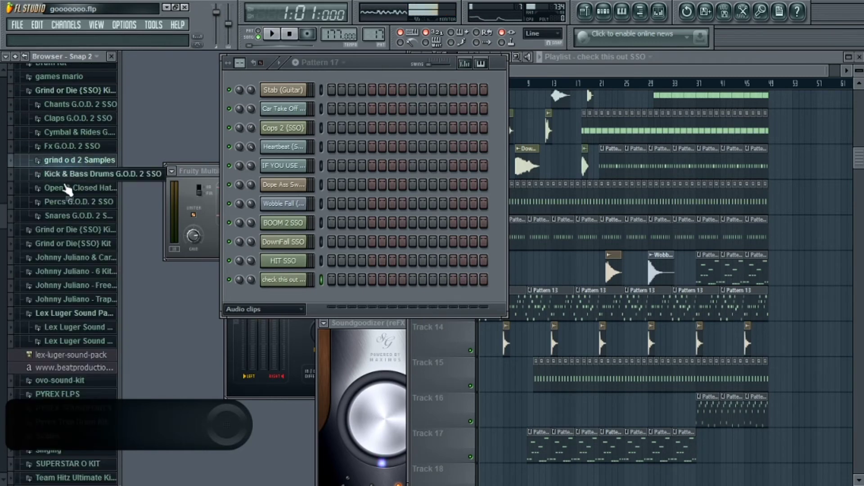
click(90, 260)
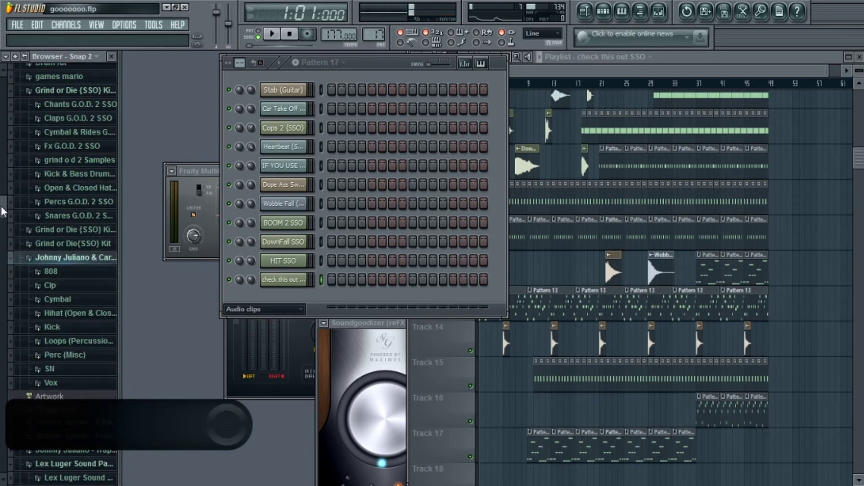
- Expand the kit's 808 folder and audition the 808 (Harmonic) sample
scroll(1, 215, down, 5)
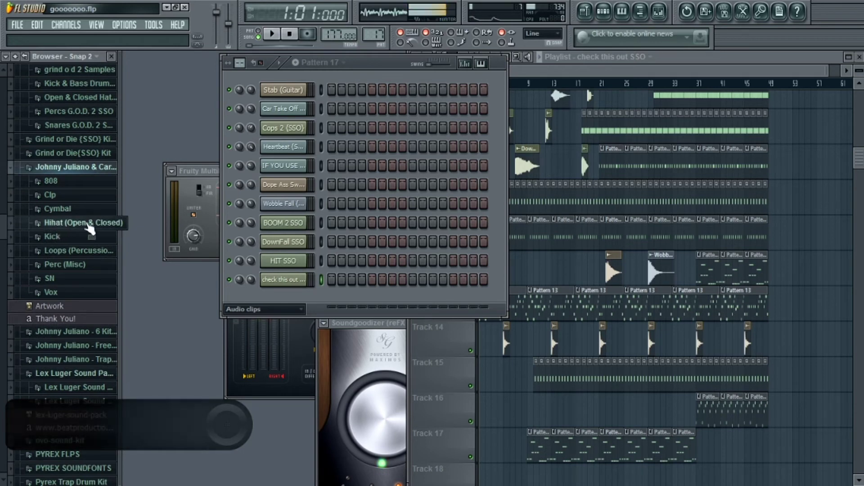
click(51, 181)
click(56, 208)
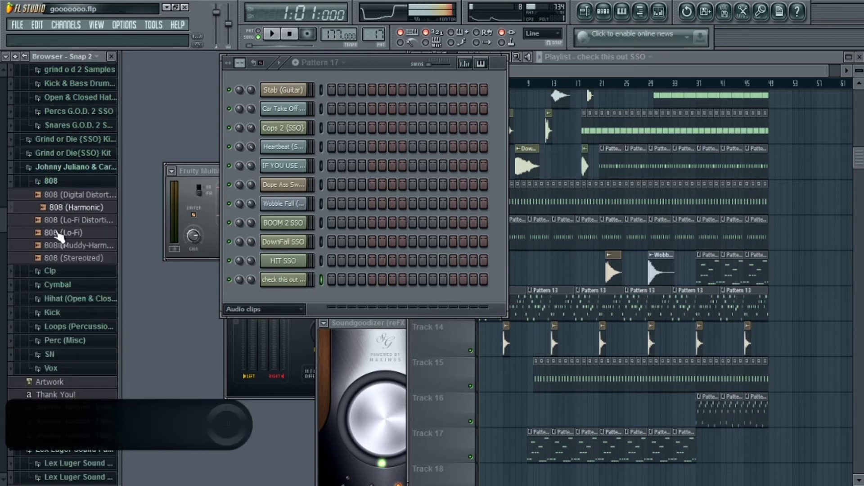
click(68, 207)
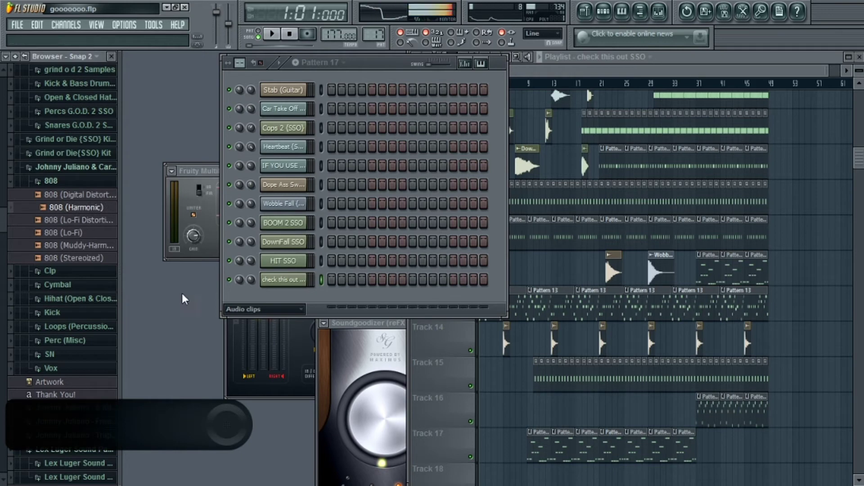
- Show all channels instead of only audio clips and bring the 808 SSO channel into view while the song plays
click(296, 310)
click(285, 320)
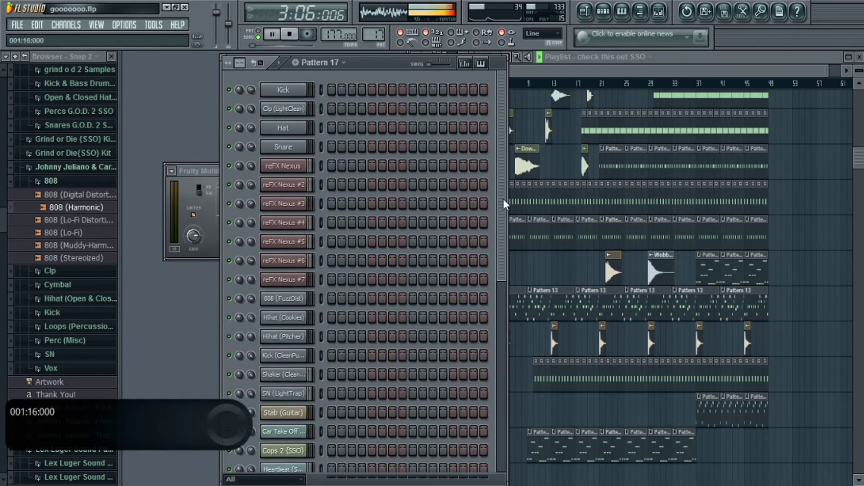
drag(496, 199, 501, 401)
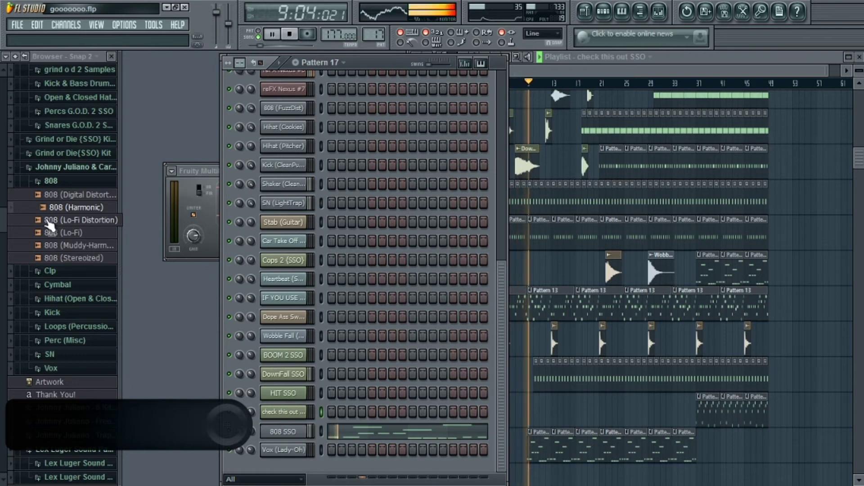
- Try 808 (Lo-Fi Distortion) and 808 (Muddy-Harmonics) as replacement samples for the 808 SSO channel during playback
click(46, 212)
drag(50, 220, 276, 431)
drag(67, 220, 283, 432)
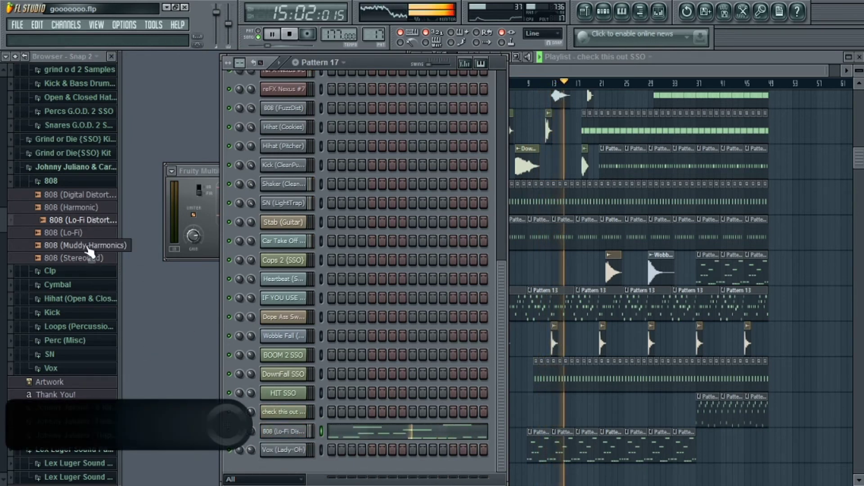
drag(79, 248, 266, 430)
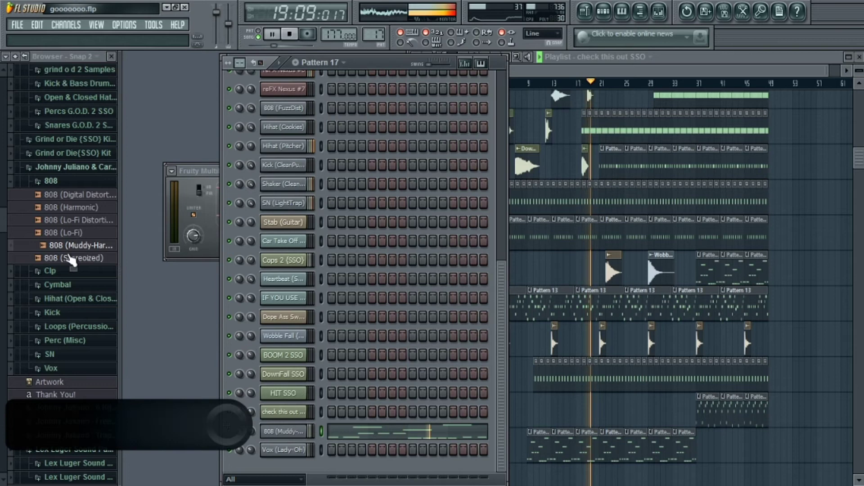
- Replace the 808 channel's sample with 808 (Stereoized), listen to it in the song and stop playback
drag(71, 260, 286, 439)
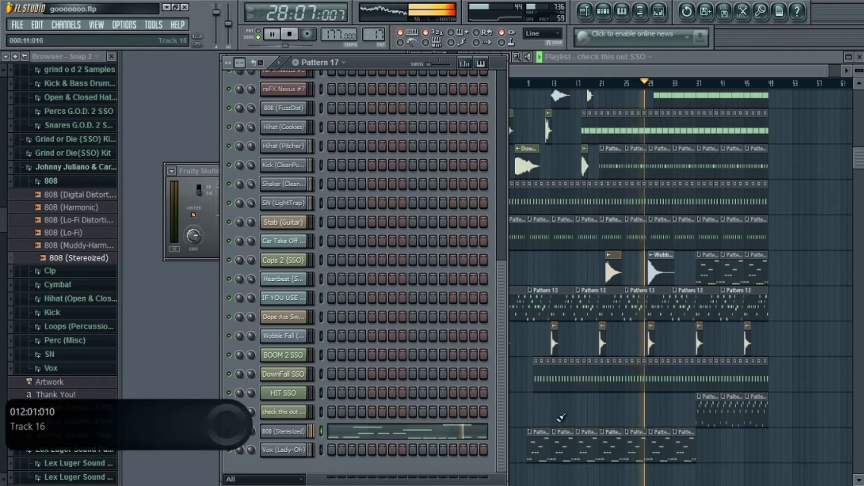
key(space)
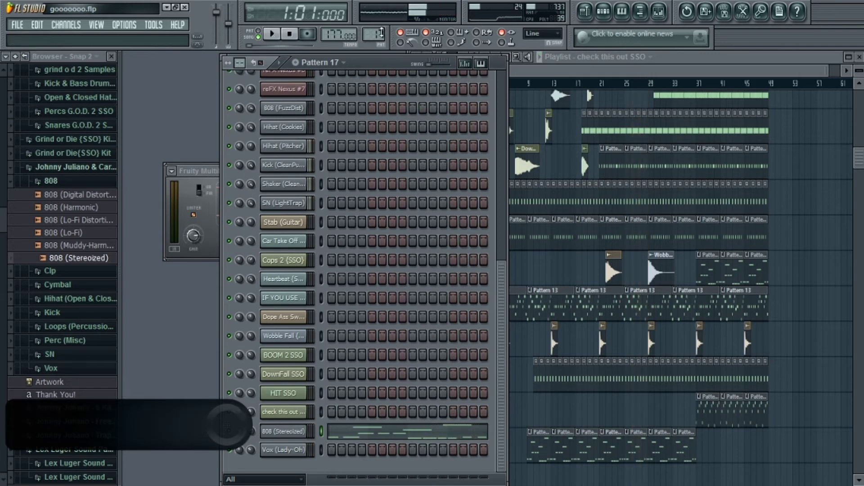
- Select the empty Pattern 18 and place a clip of it on Track 16 at about bar 21
scroll(317, 63, down, 1)
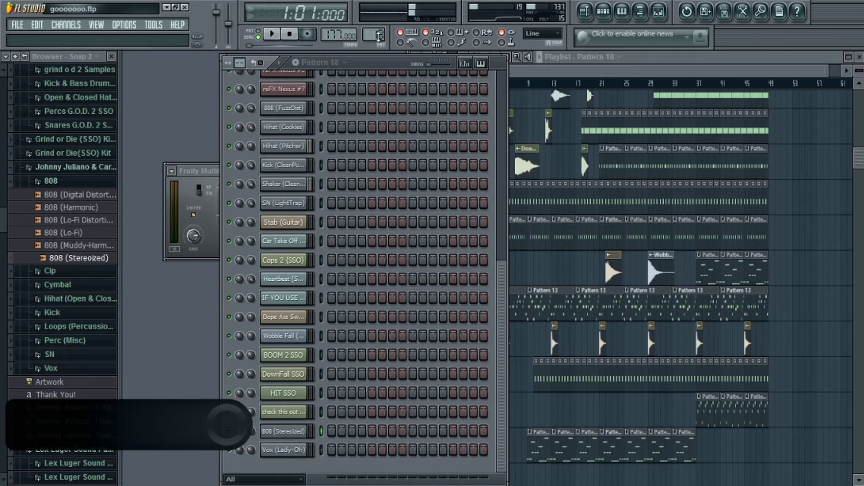
click(603, 404)
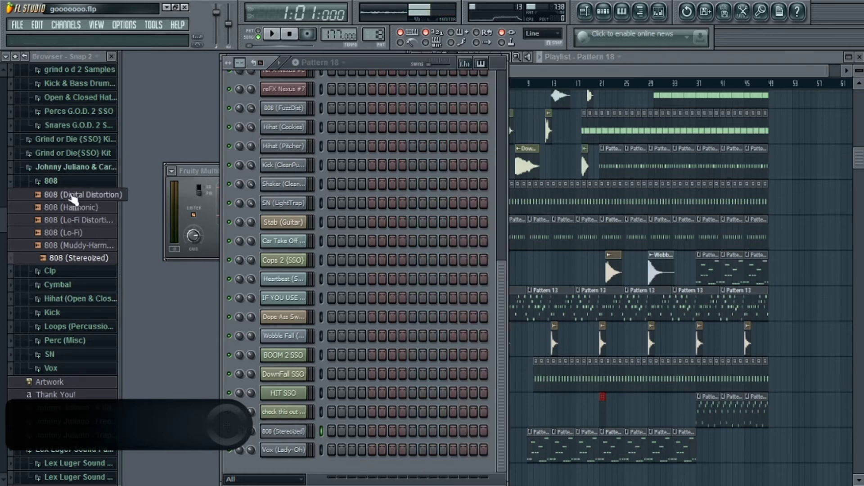
- Audition snares in the kit's SN folder and add SN (R&B-Rim-2) as a new channel
click(41, 181)
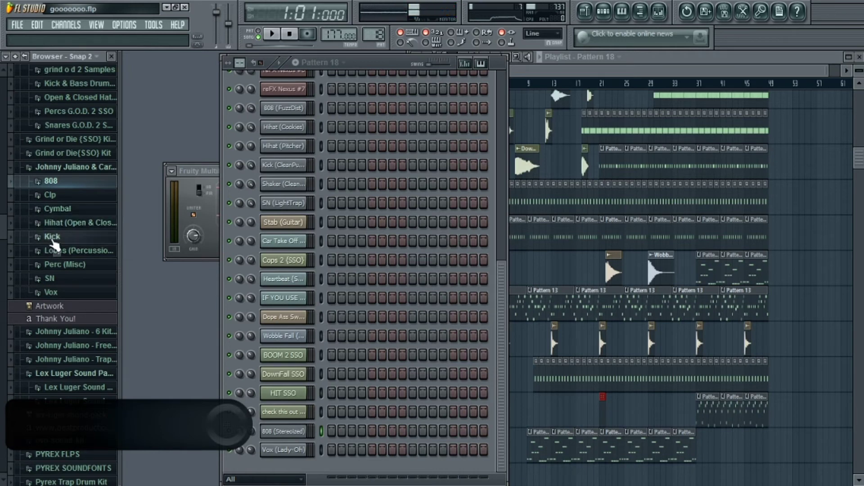
click(50, 278)
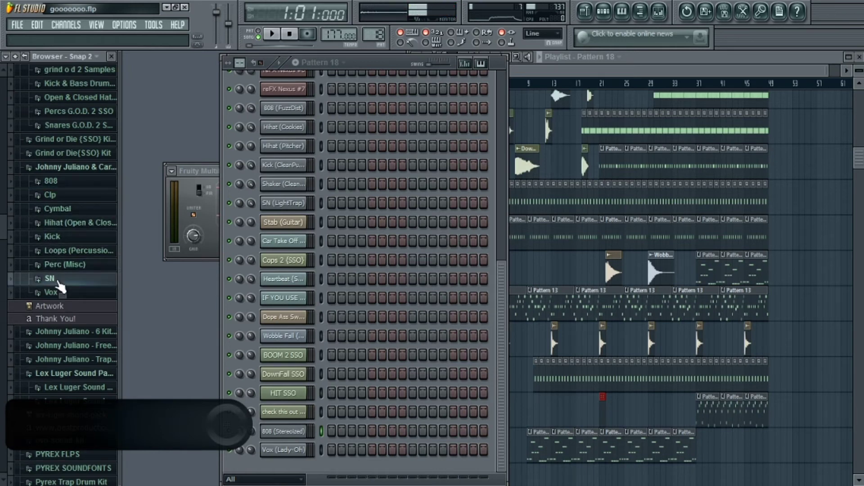
click(65, 280)
click(68, 227)
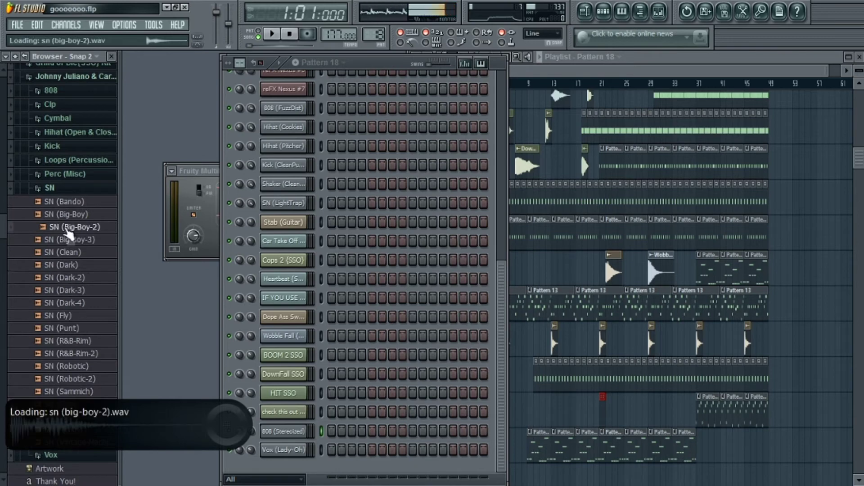
click(76, 354)
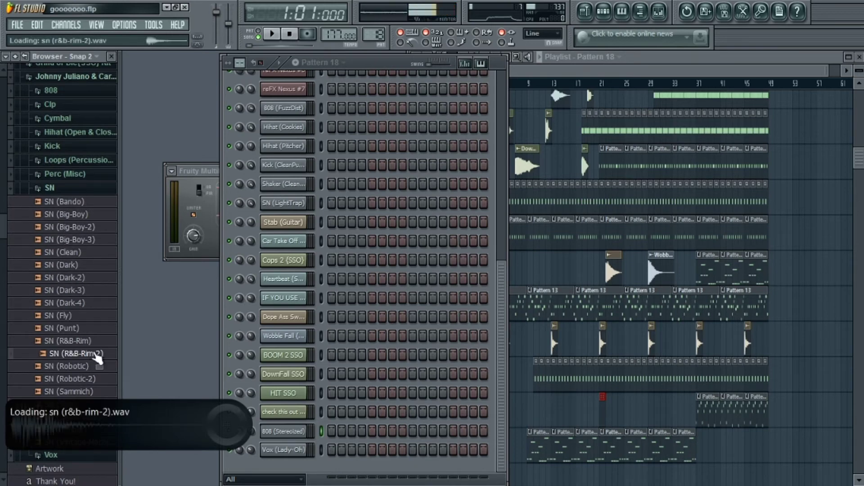
drag(96, 358, 188, 434)
drag(285, 471, 285, 471)
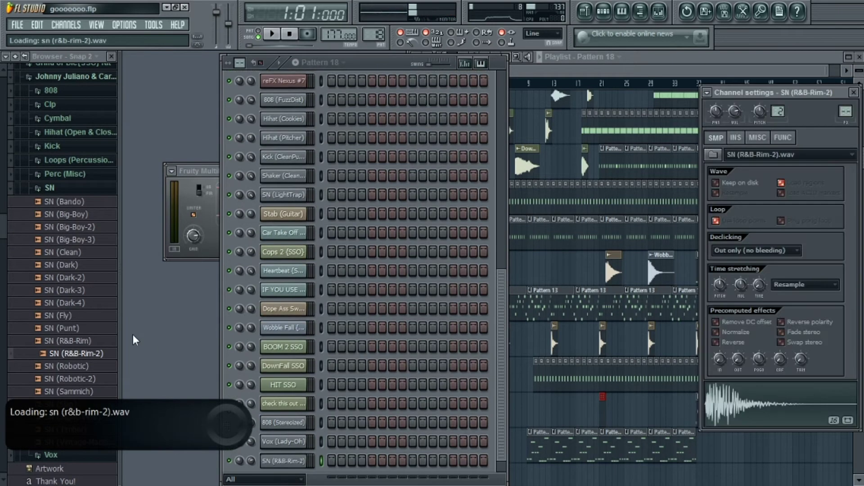
- Audition sounds in the Perc (Misc) folder and place Guitar (Lick) as an audio clip on Track 16 at about bar 10
click(51, 189)
click(58, 174)
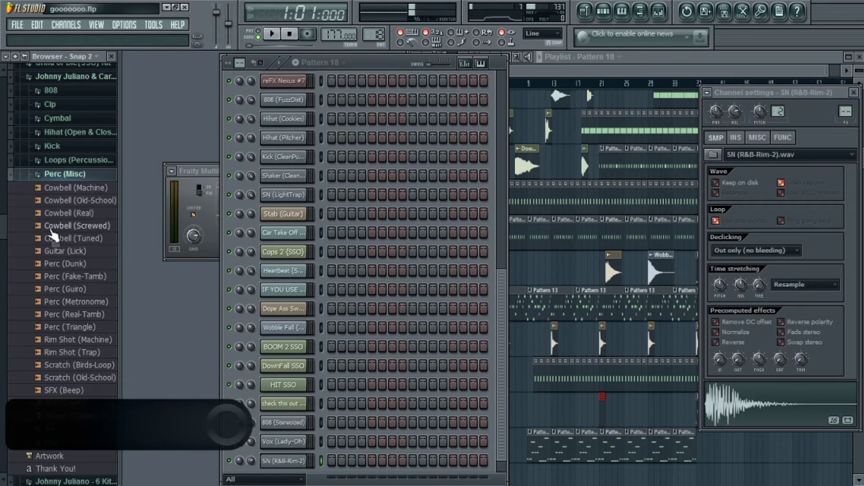
click(60, 264)
click(57, 290)
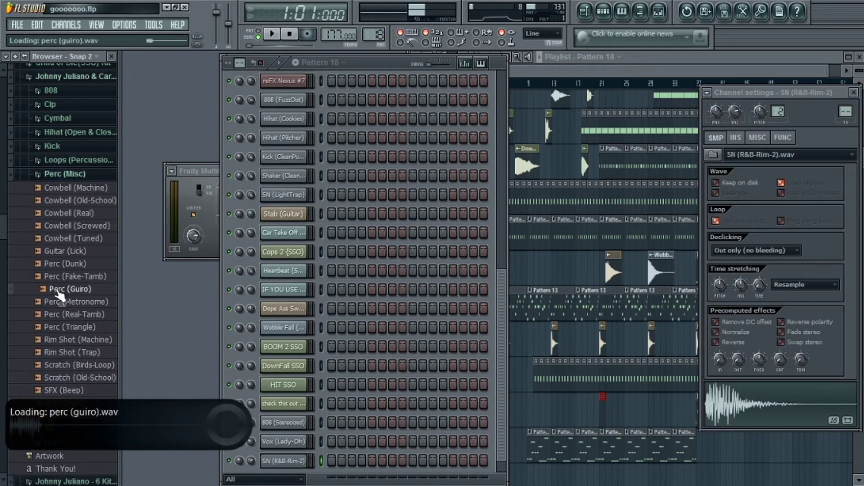
click(60, 255)
drag(61, 257, 533, 407)
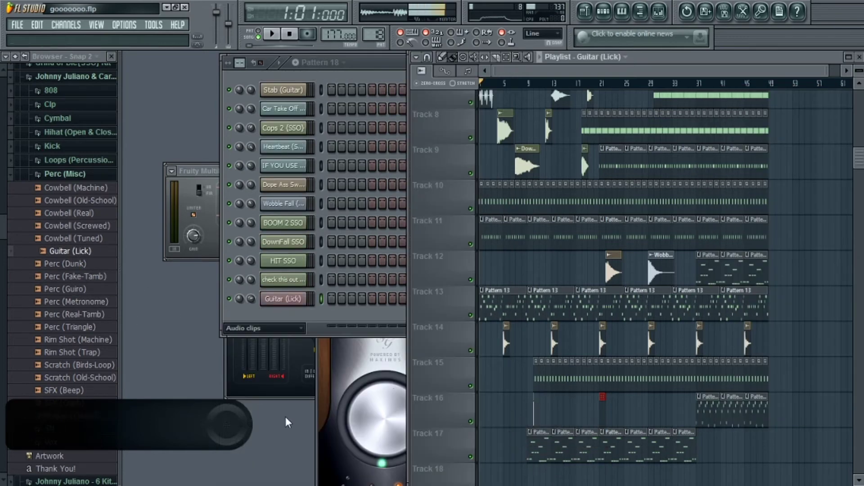
- Add the Rim Shot (Machine) sample as a new channel below Guitar (Lick)
click(249, 298)
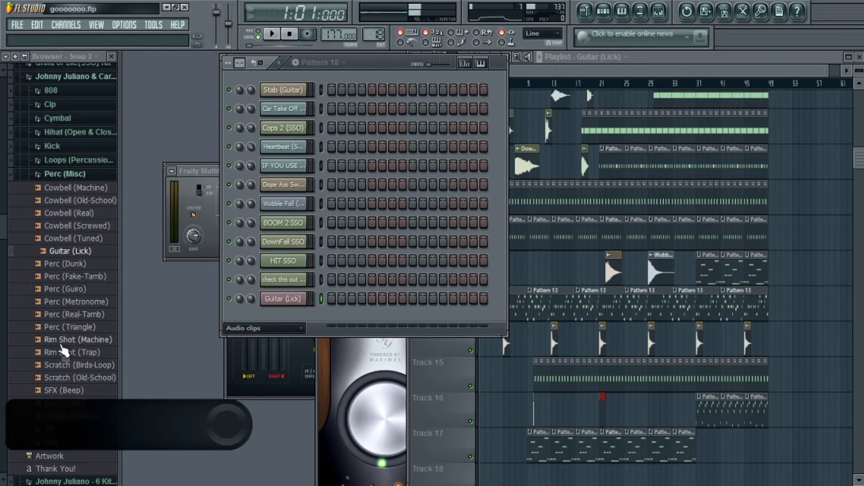
click(65, 365)
drag(68, 340, 272, 315)
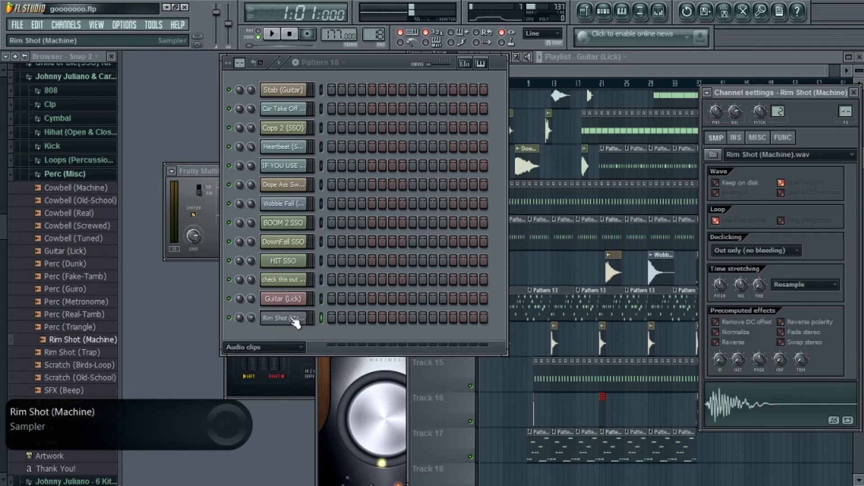
- Record a Rim Shot (Machine) rhythm live into Pattern 18 in pattern mode
key(q)
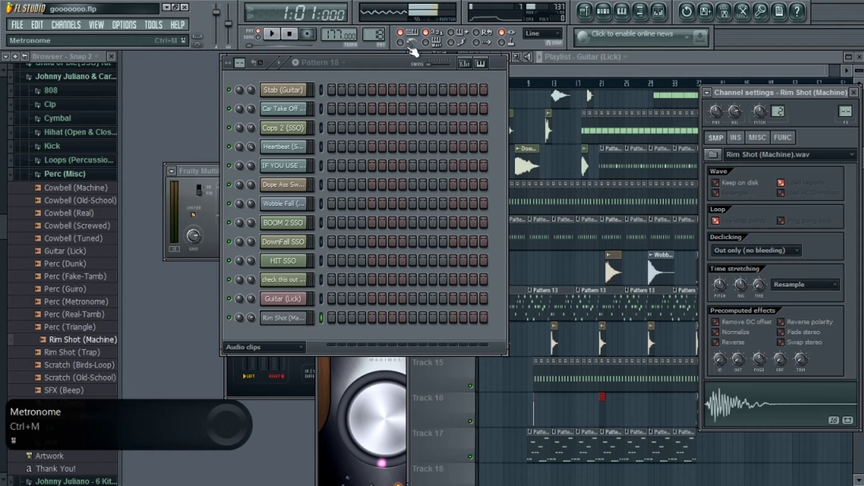
click(273, 35)
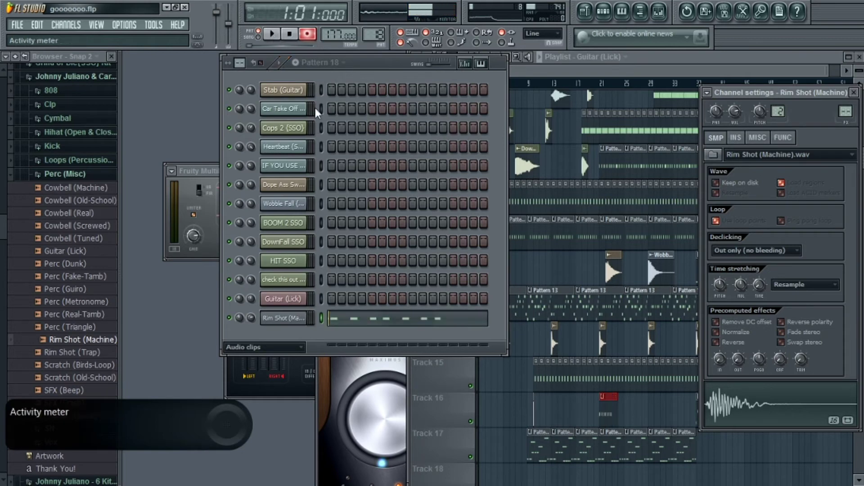
- In the rim shot's piano roll, shift the recorded C5 notes later onto the grid and delete the one at bar 3
click(359, 325)
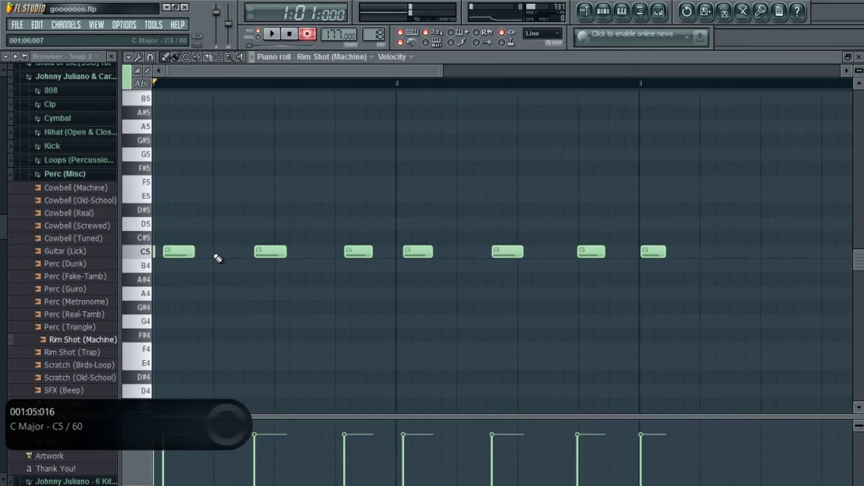
right_click(180, 255)
drag(257, 256, 275, 256)
click(371, 252)
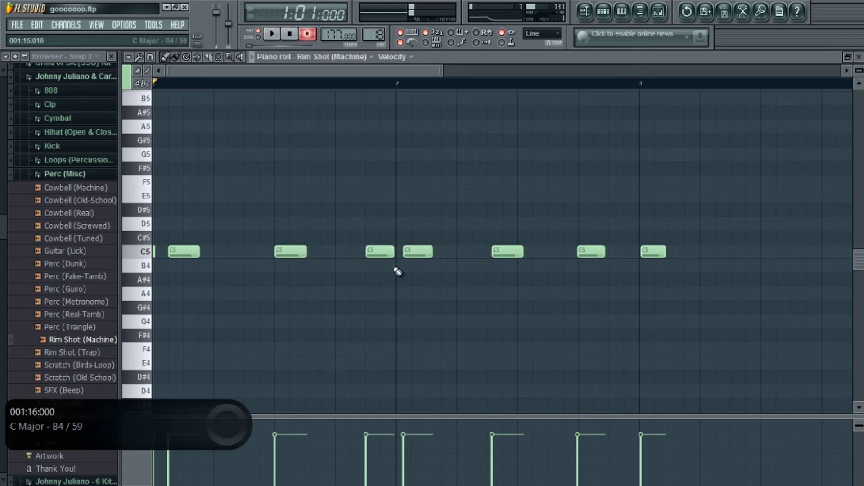
drag(420, 253, 518, 254)
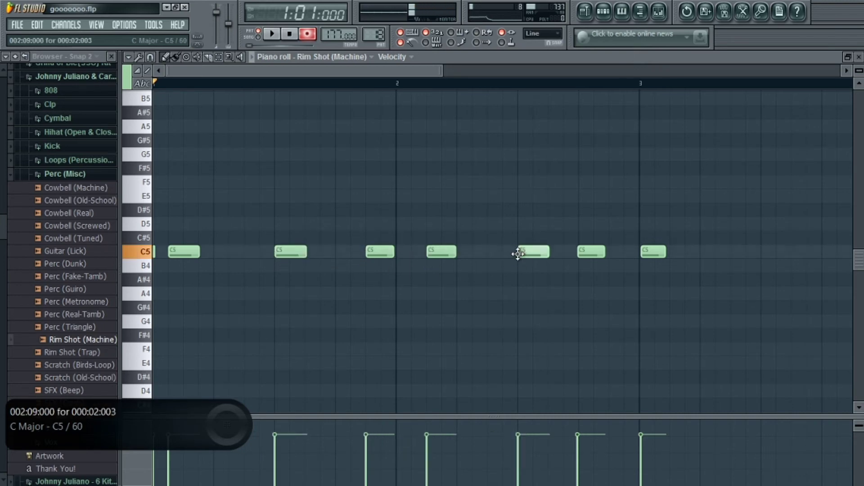
click(613, 252)
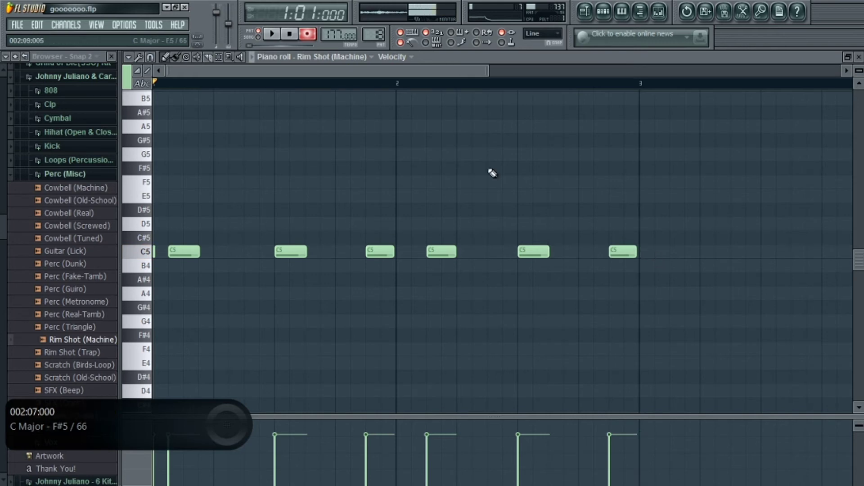
- Play back the adjusted rim shot pattern and turn off the metronome
click(272, 34)
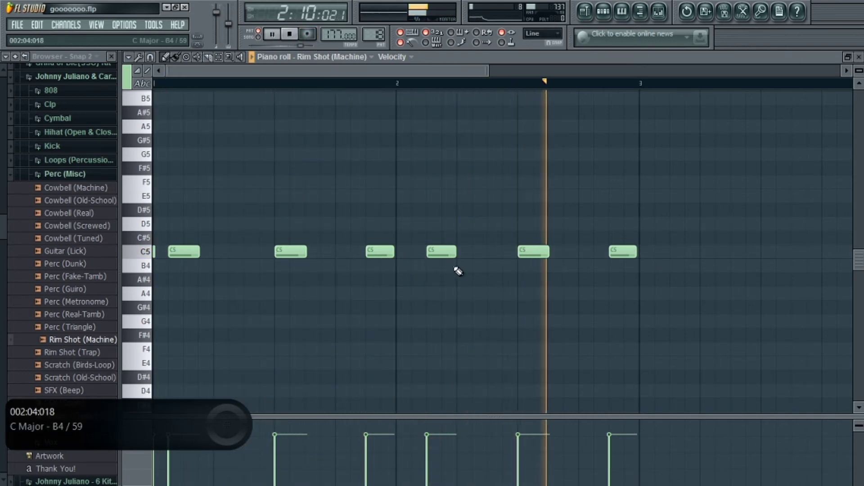
click(400, 42)
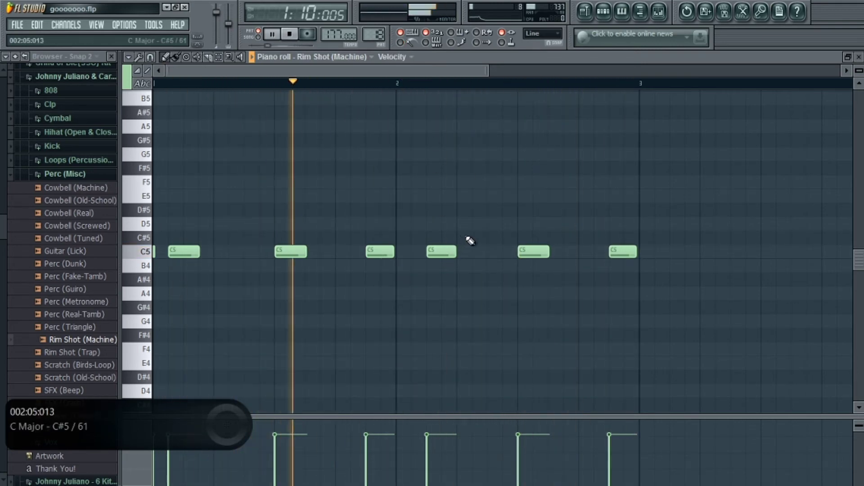
- Close the piano roll and delete the Pattern 18 clip from Track 16 in the playlist
key(Escape)
click(608, 407)
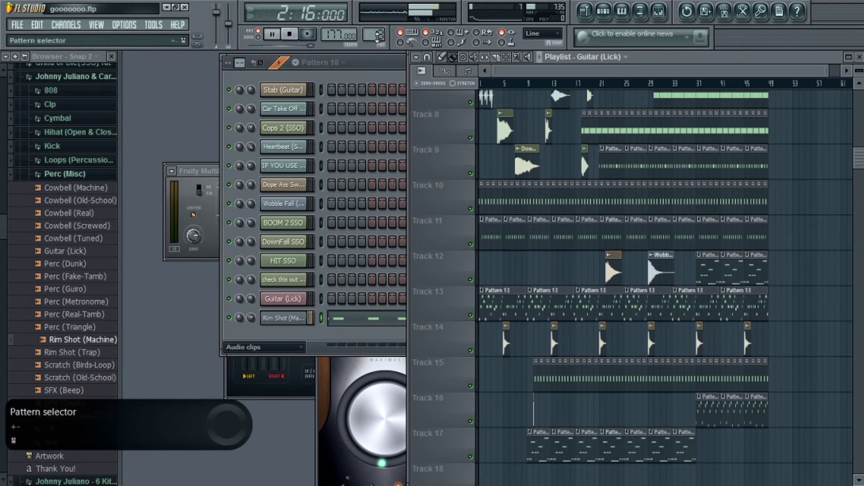
- Fill Track 16 with Pattern 18 clips from about bar 17 to bar 33 and play the song from bar 12
drag(604, 411, 672, 419)
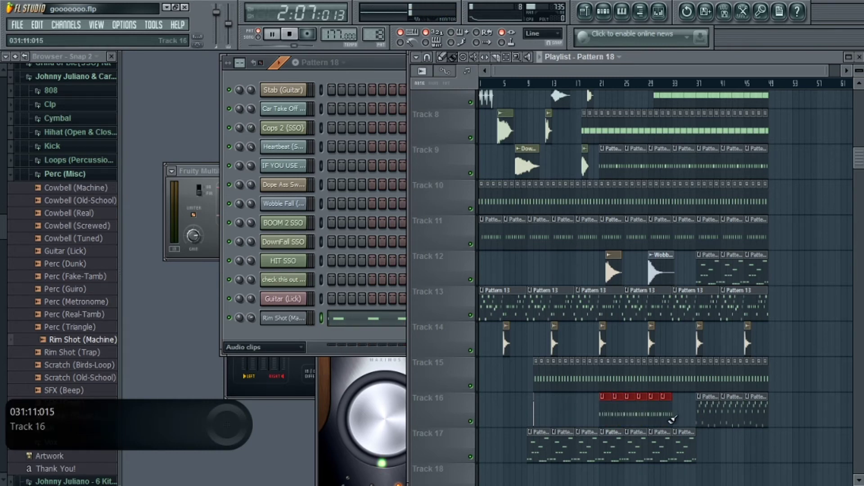
drag(607, 406, 582, 406)
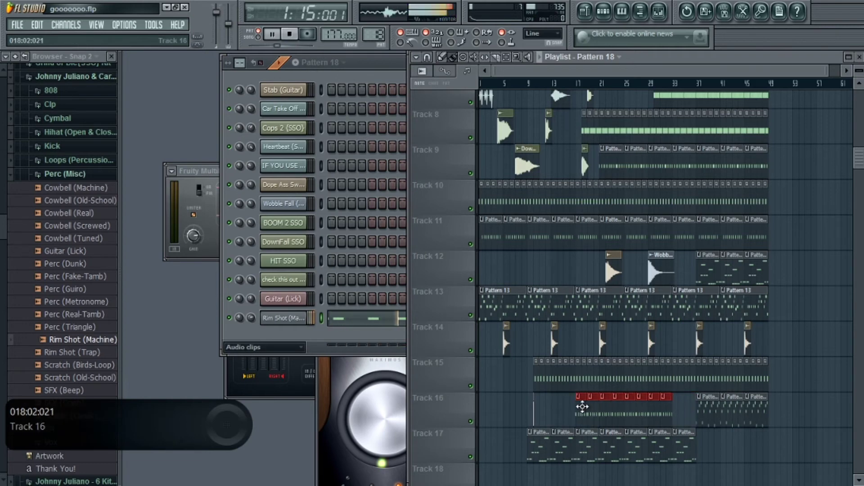
click(550, 84)
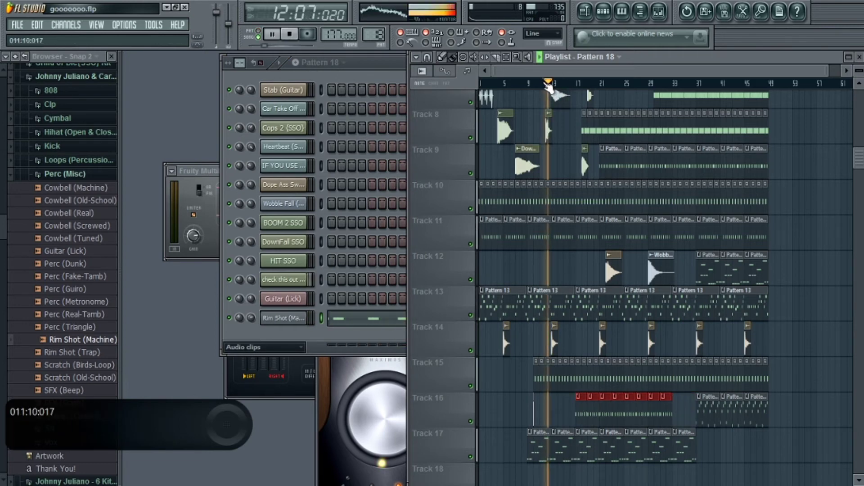
- Audition scratch samples, place Scratch (Birds-Loop) on Track 12 near bar 20, and adjust its volume and the rim shot channel's volume
click(74, 353)
click(74, 366)
click(83, 378)
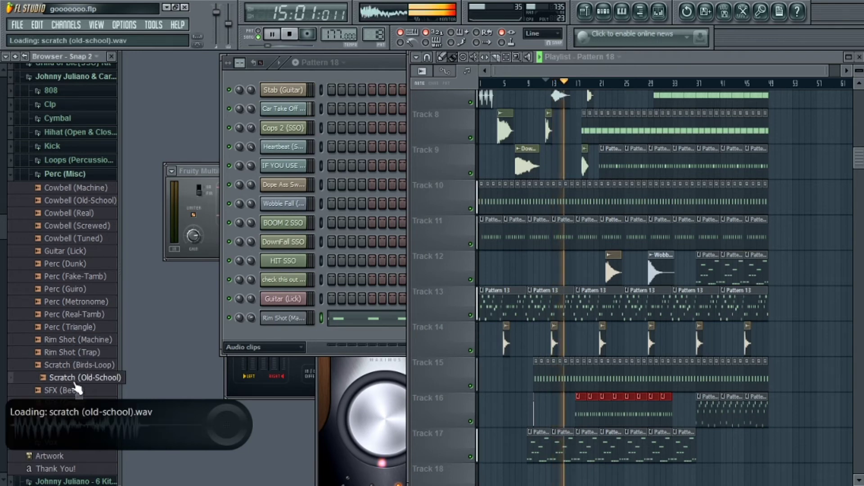
click(81, 366)
drag(81, 365, 82, 327)
drag(401, 255, 593, 269)
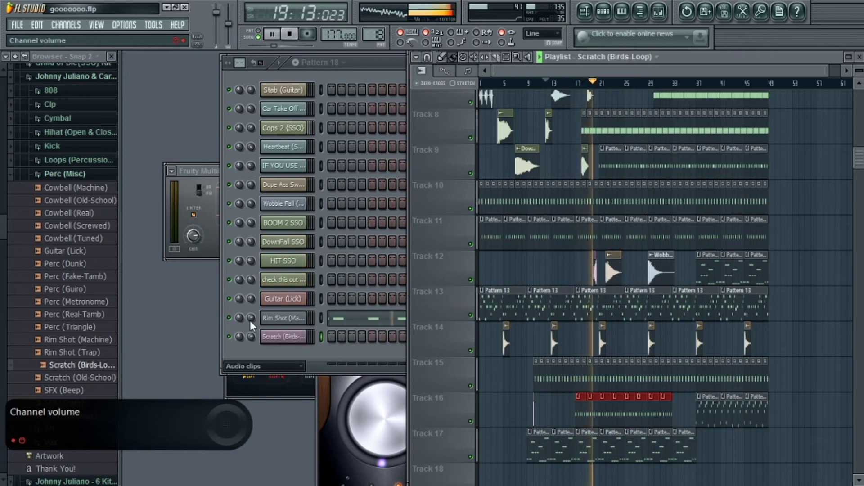
click(252, 338)
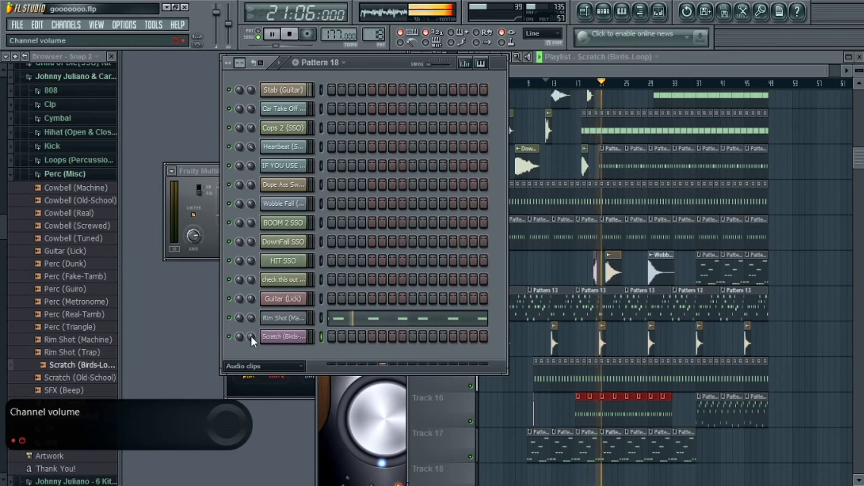
drag(251, 318, 251, 309)
- Audition the drum kit's cymbals and place Cymbal (Machine-Long-2) on Track 14 at about bar 37
click(57, 175)
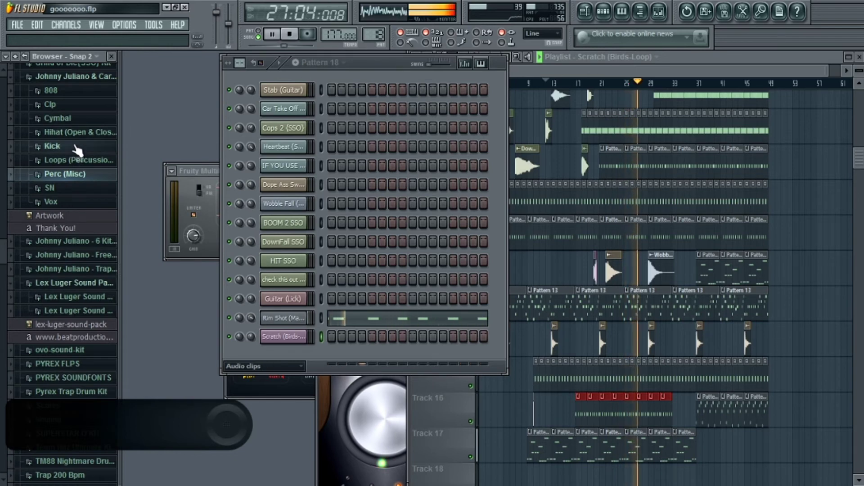
click(72, 119)
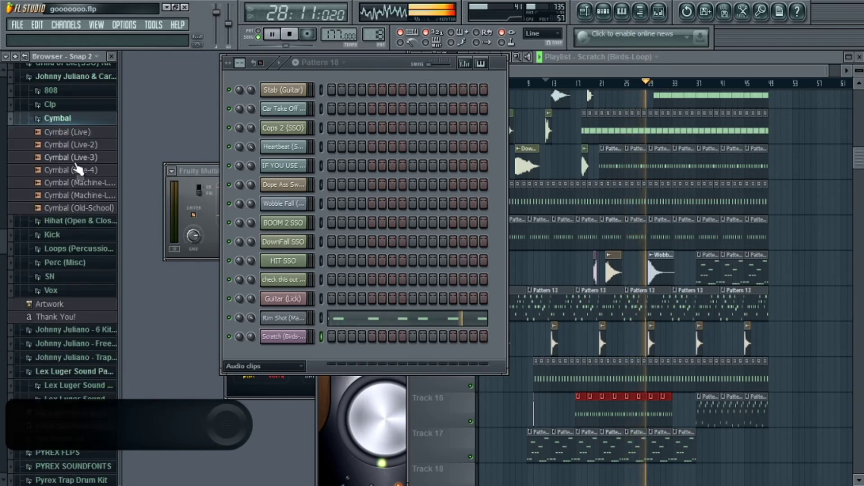
click(76, 162)
click(72, 182)
click(68, 195)
drag(67, 194, 697, 345)
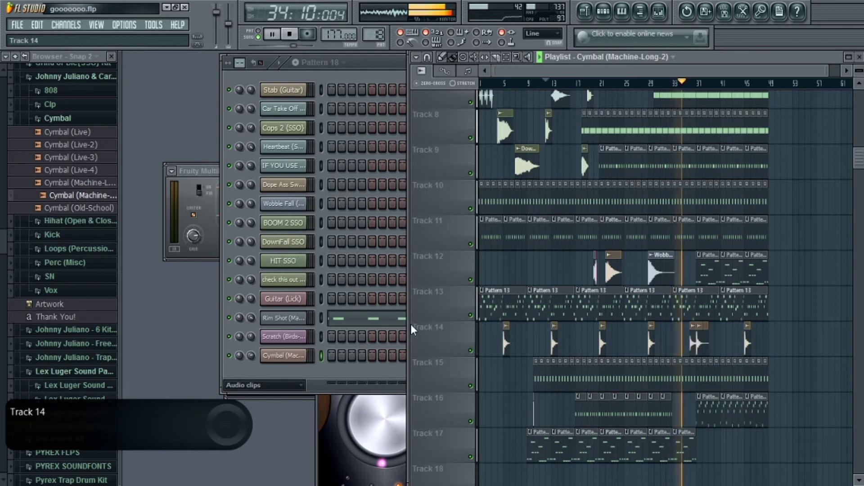
- Add a second Cymbal (Machine-Long-2) clip on Track 14 at bar 24 and adjust the cymbal channel's volume
click(251, 356)
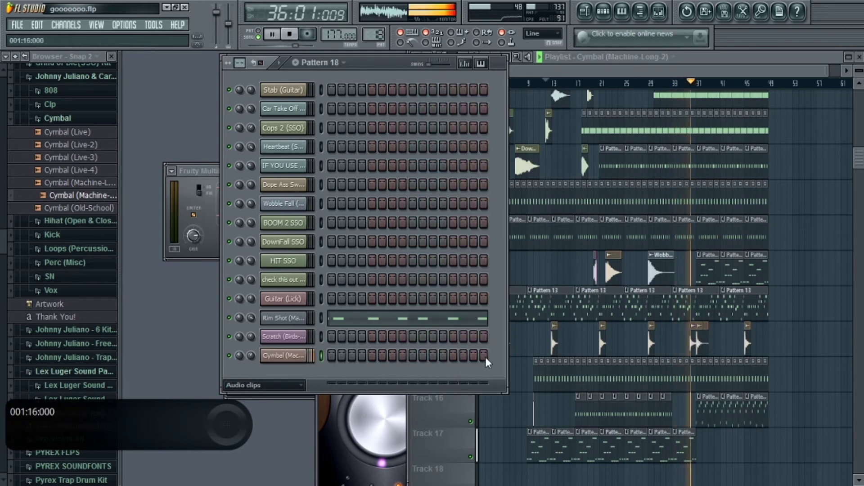
click(624, 336)
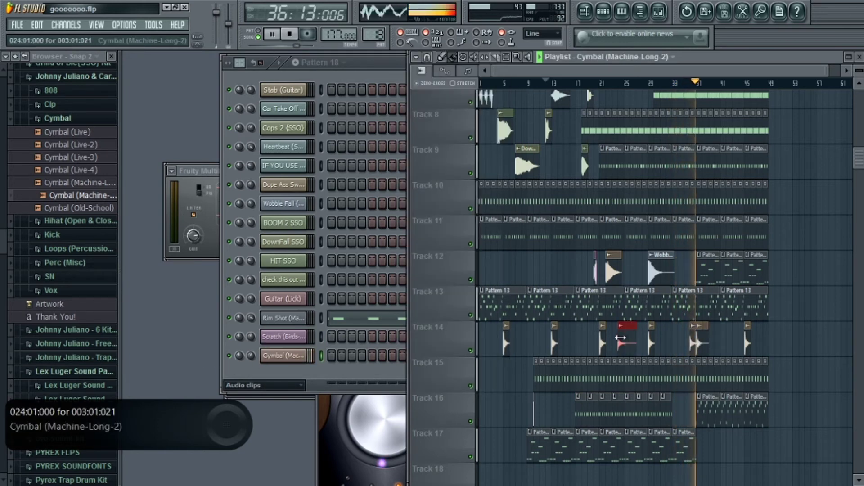
click(251, 356)
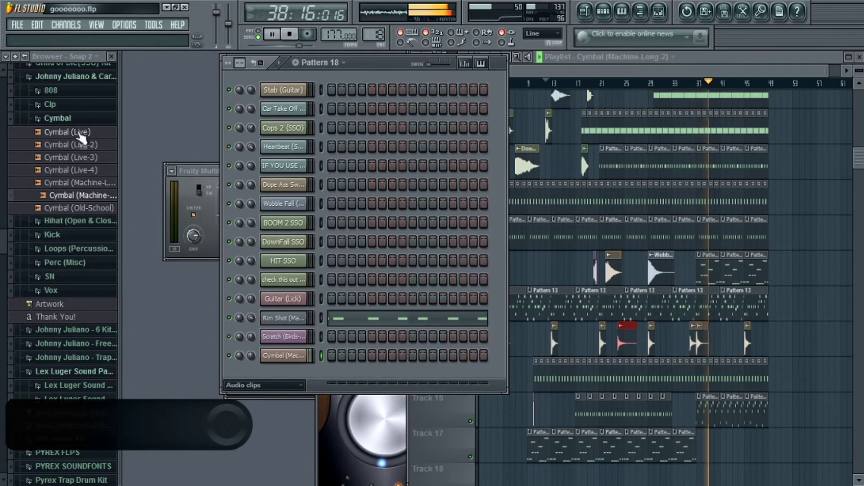
click(67, 118)
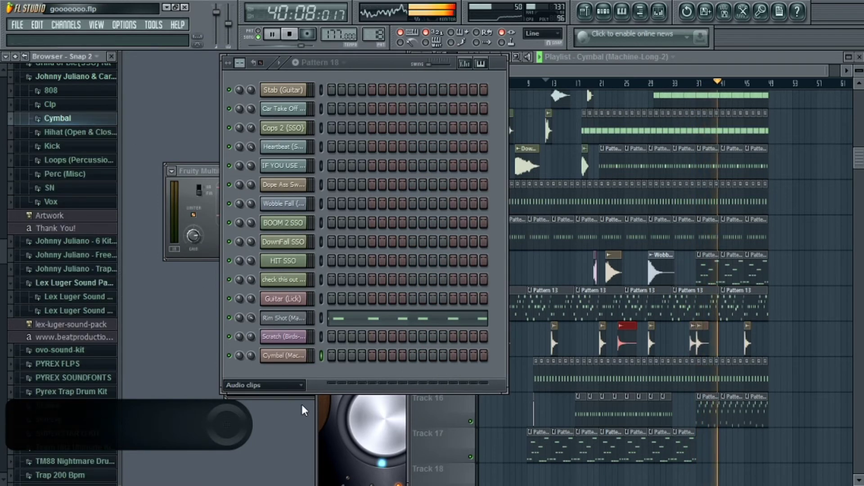
- Show all channels and lower the 808 (FuzzDist) channel's volume while the song plays
click(288, 385)
click(276, 399)
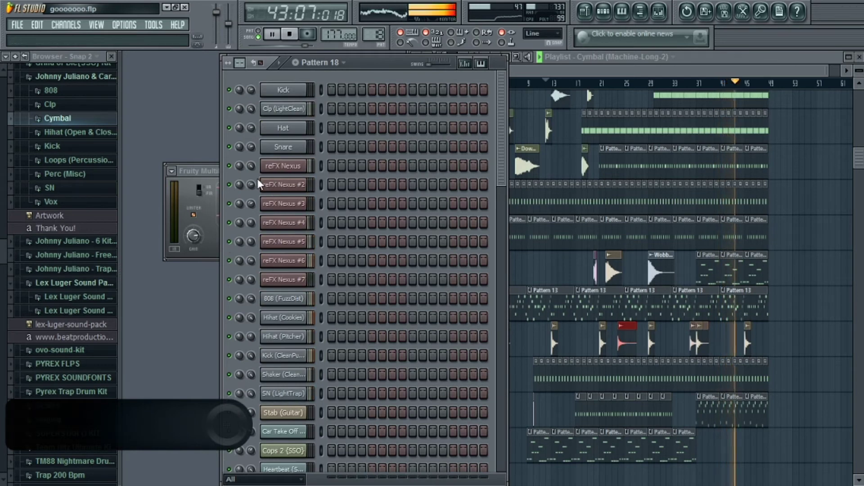
key(space)
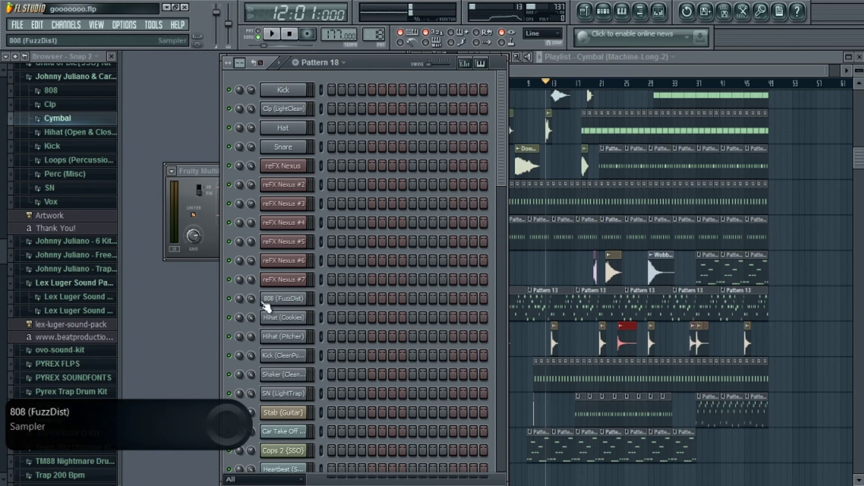
key(space)
drag(251, 299, 252, 312)
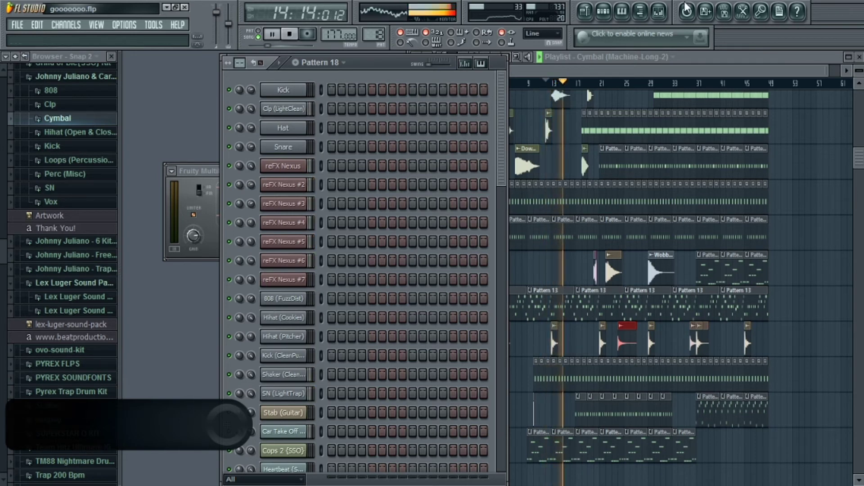
- Load the mixer track state asuper clear 202020202020.fst onto the mixer's Selected track and close its Maximus window
click(658, 14)
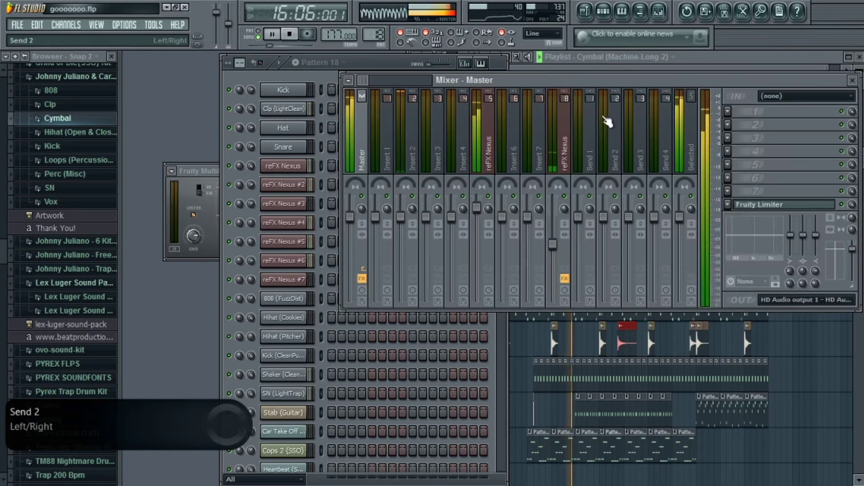
click(680, 128)
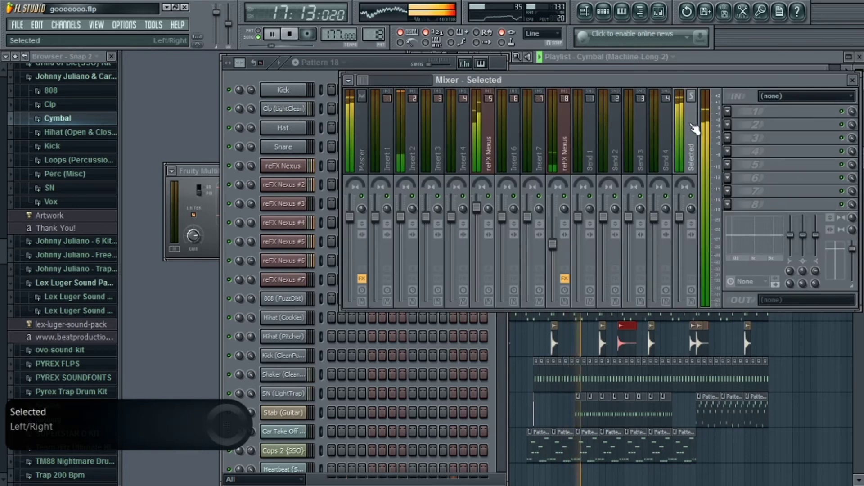
key(space)
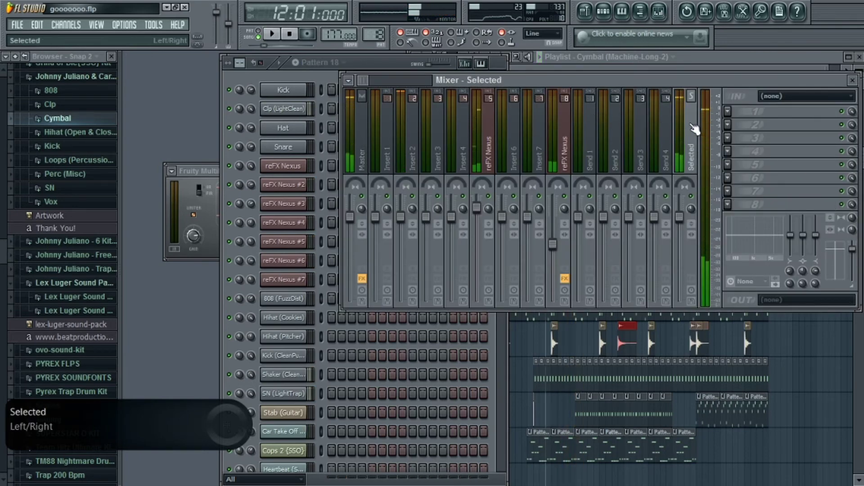
right_click(690, 127)
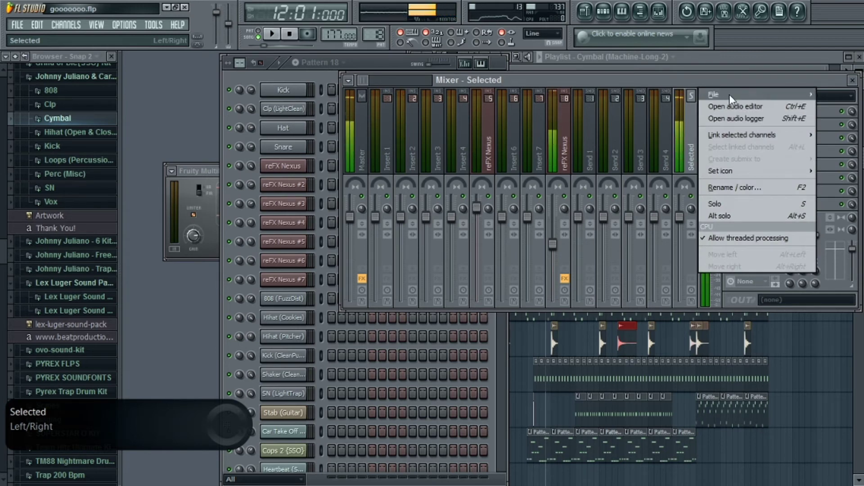
mouse_move(730, 95)
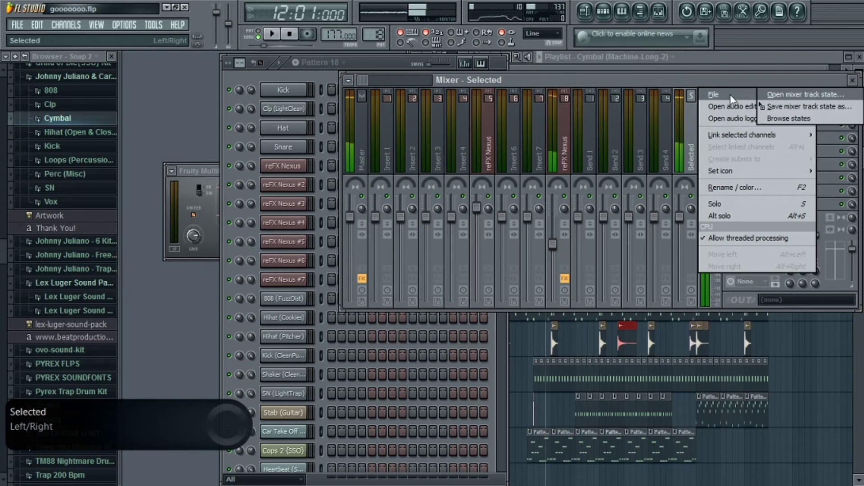
click(778, 93)
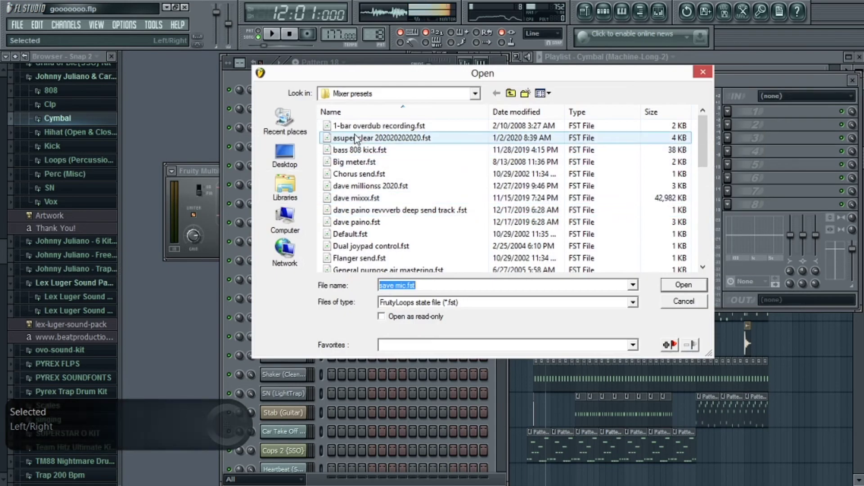
double_click(354, 137)
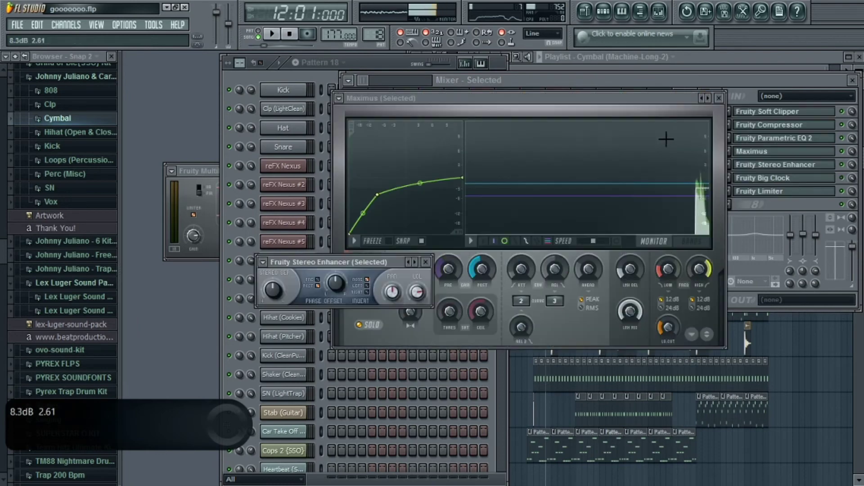
click(718, 98)
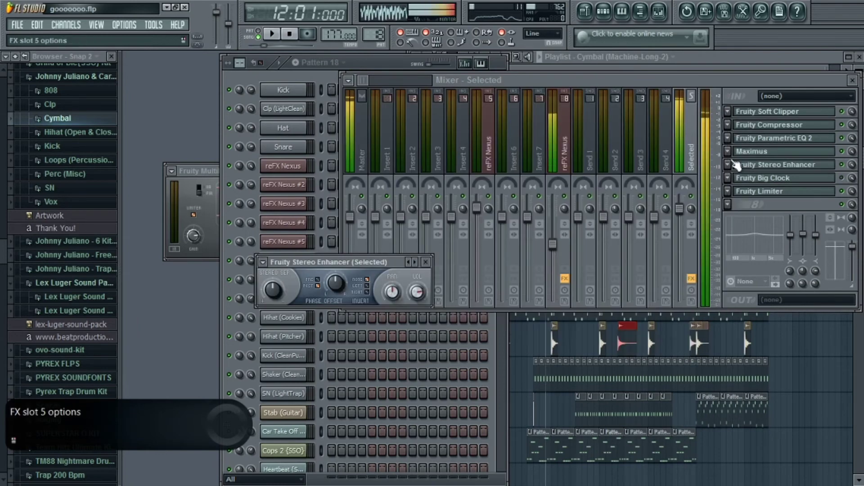
- Lower the Selected track's fader slightly and bring the reFX Nexus track on insert 8 down to about -22.5 dB
click(679, 211)
drag(552, 245, 553, 280)
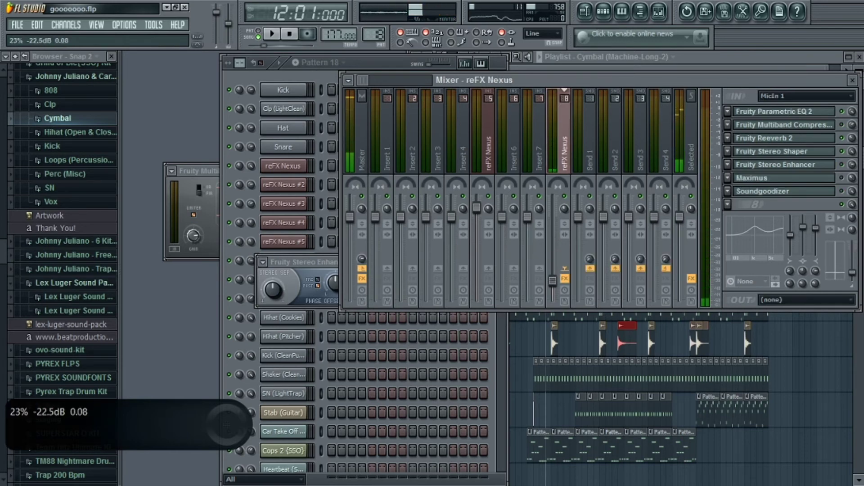
drag(553, 284, 552, 280)
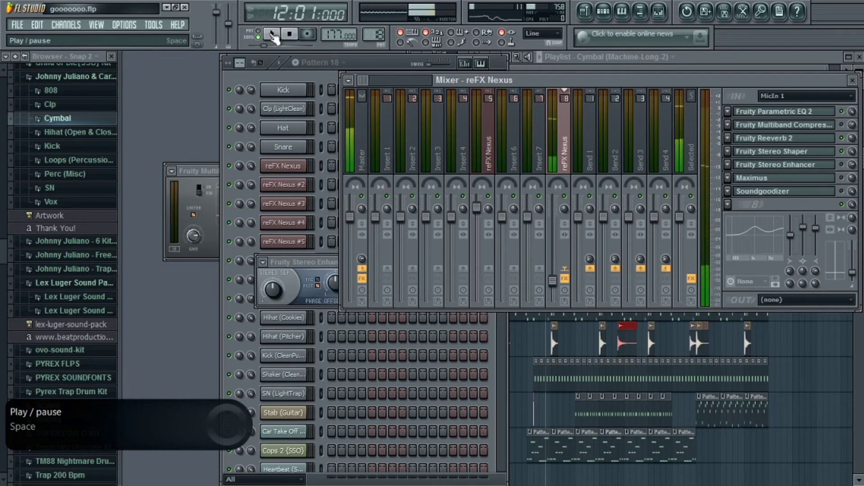
- Select the whole arrangement from bar 1 to the end of its clips across all playlist tracks and duplicate it from bar 49
click(701, 55)
drag(858, 161, 862, 44)
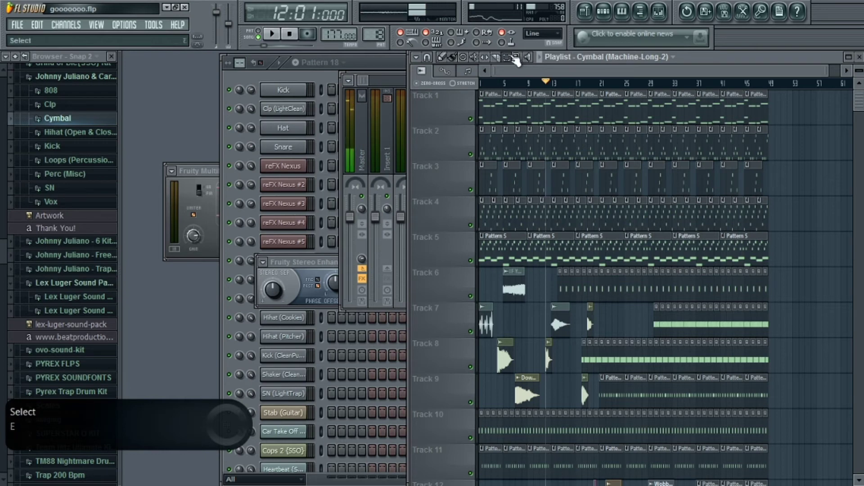
drag(480, 85, 767, 85)
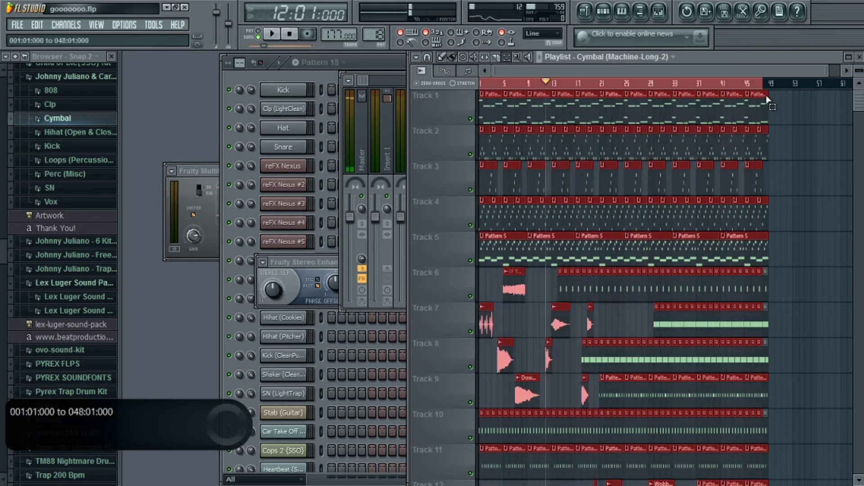
click(418, 58)
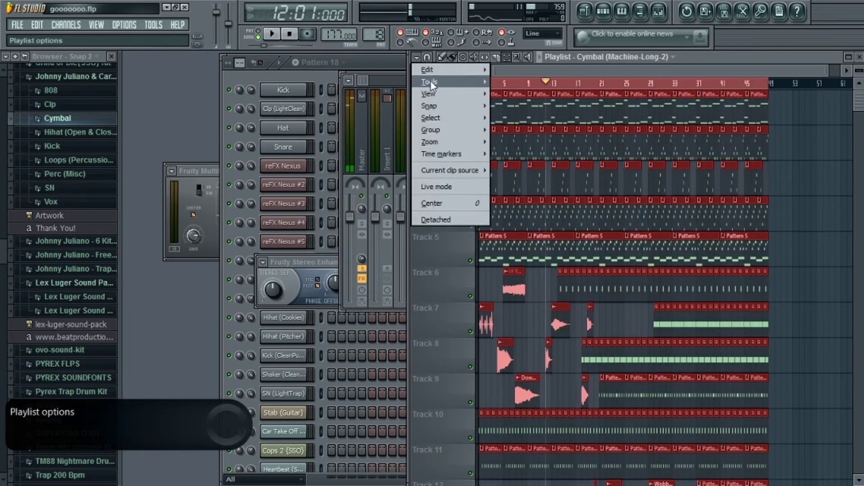
mouse_move(442, 73)
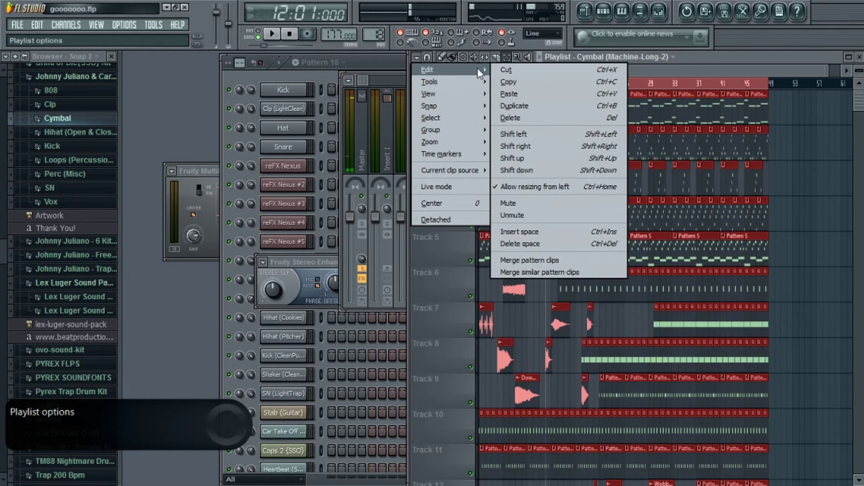
click(514, 106)
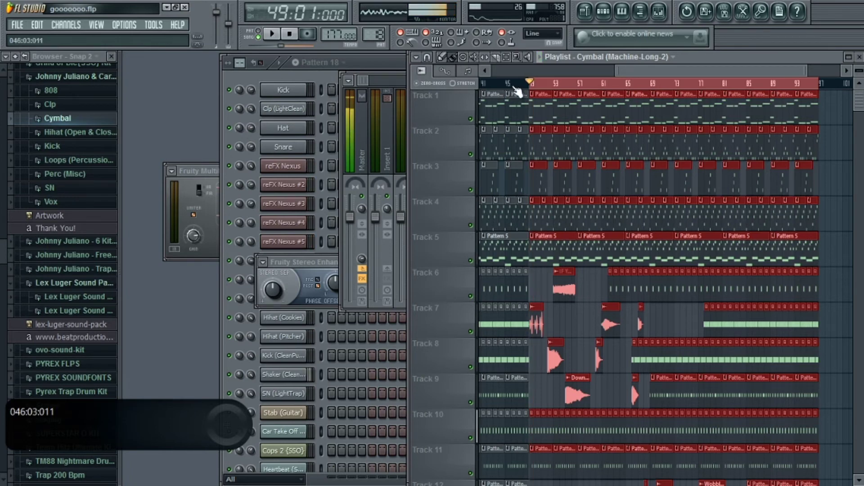
- Raise the reFX Nexus level on mixer insert 8 slightly and return to the duplicated playlist section at bar 49
click(394, 71)
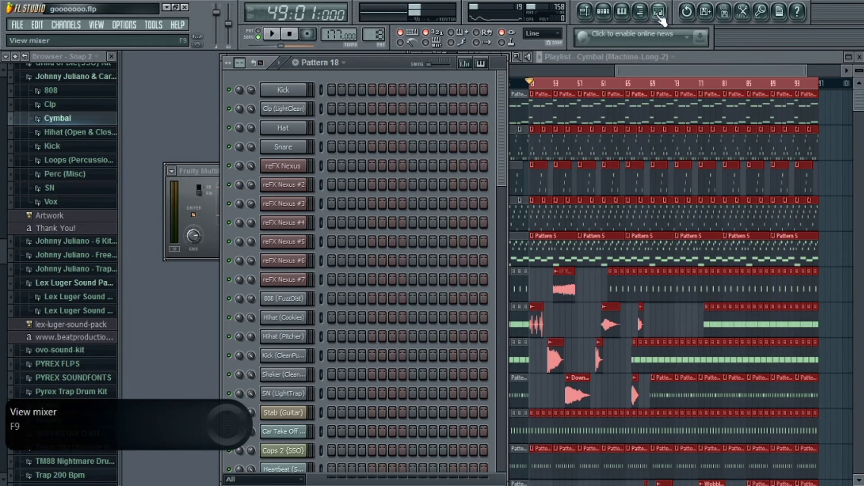
click(659, 17)
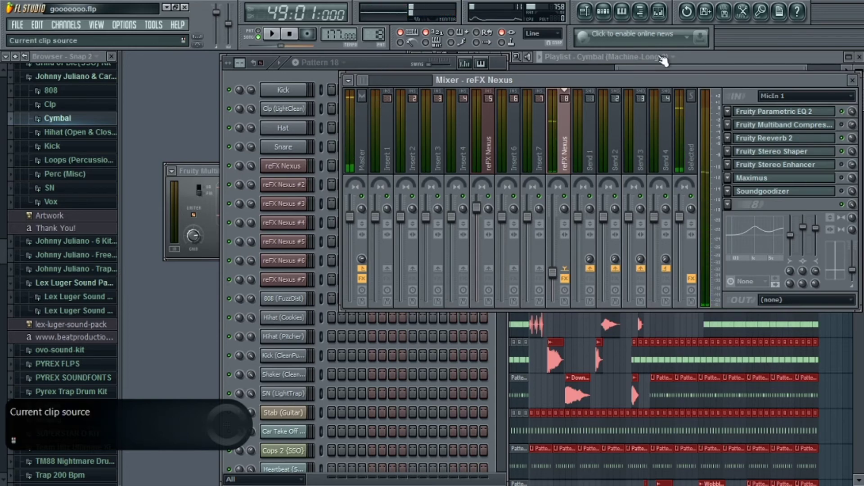
click(697, 60)
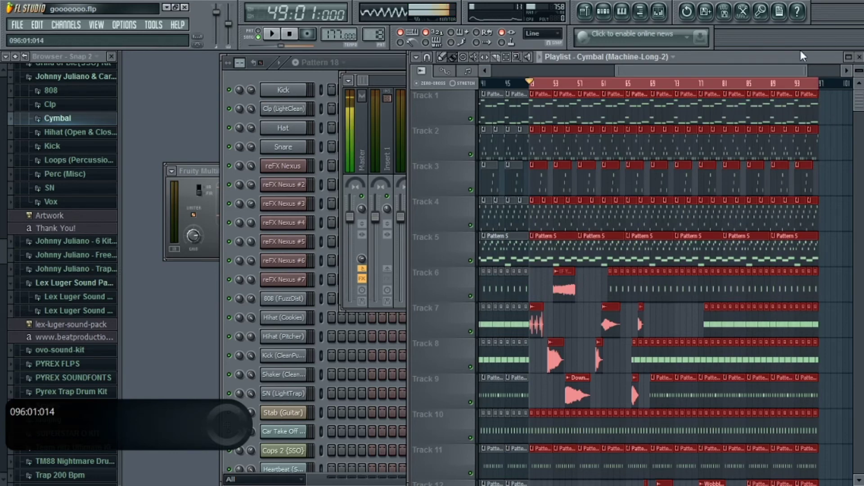
drag(805, 69, 686, 53)
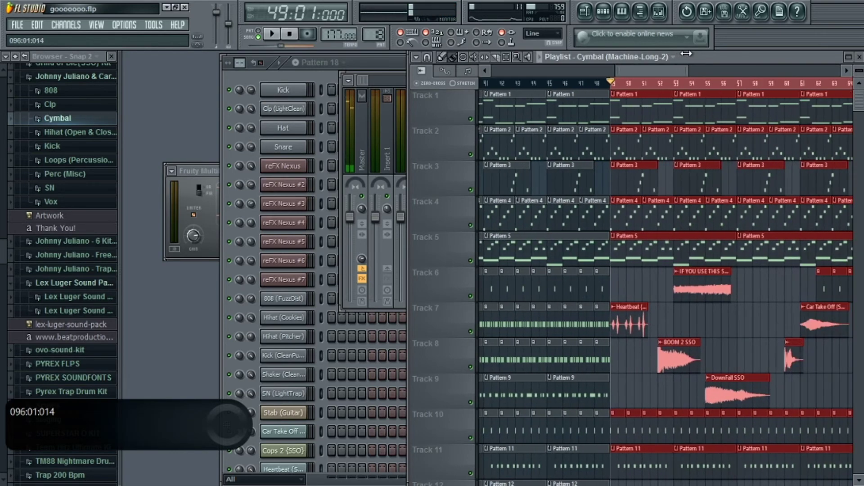
- Play back the duplicated section from bar 49 and look through the channels of Pattern 18
mouse_move(652, 116)
mouse_down()
mouse_move(579, 110)
mouse_move(713, 112)
mouse_move(652, 120)
mouse_up()
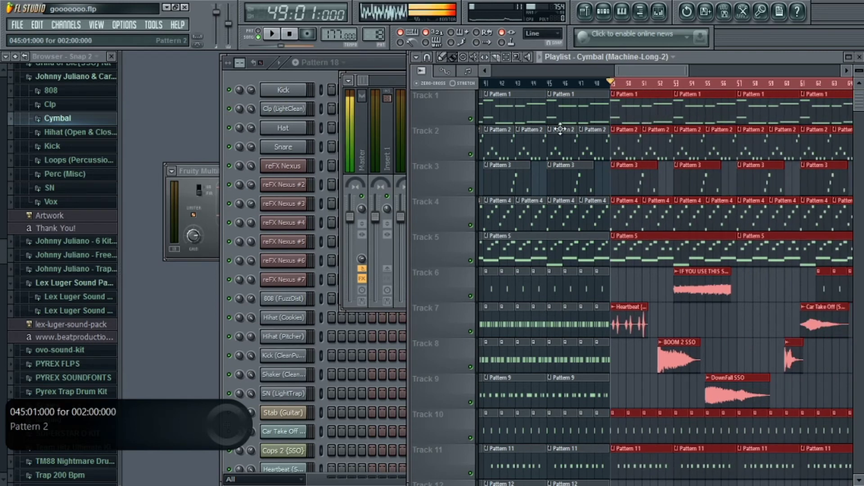
key(space)
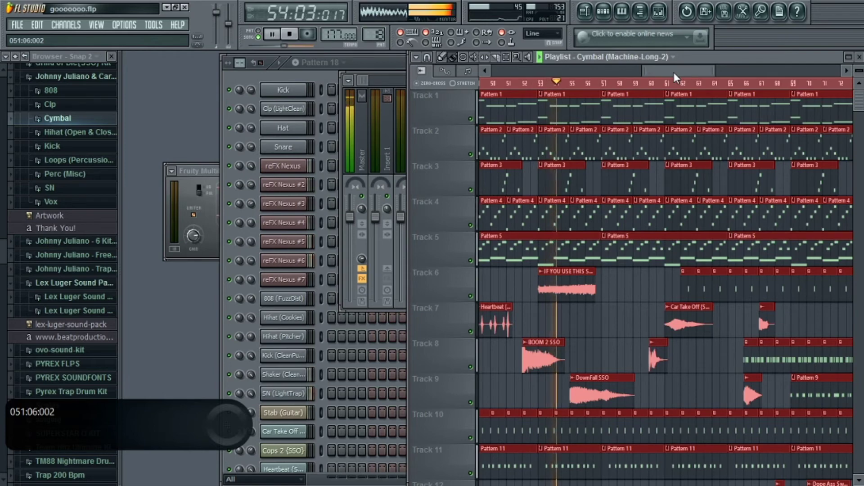
drag(678, 72, 686, 72)
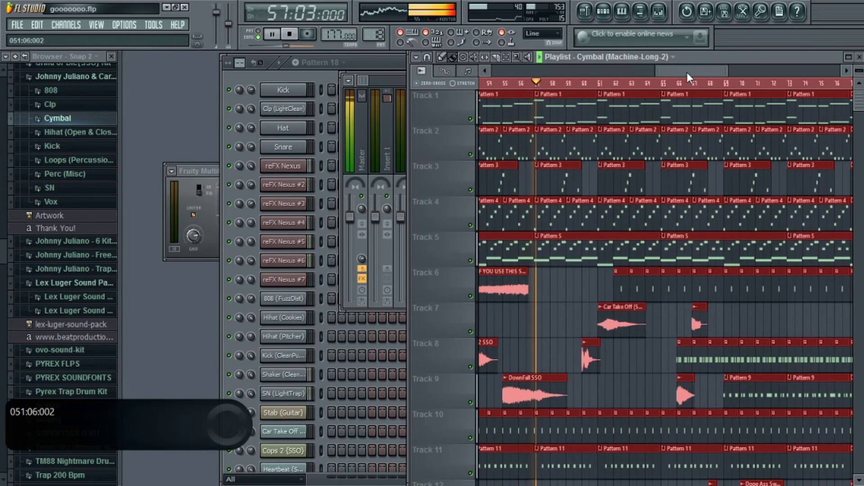
drag(687, 72, 688, 72)
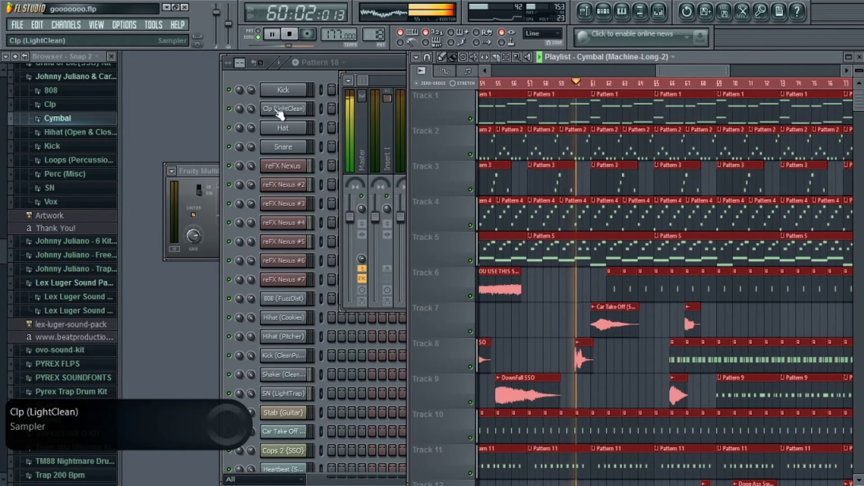
click(359, 62)
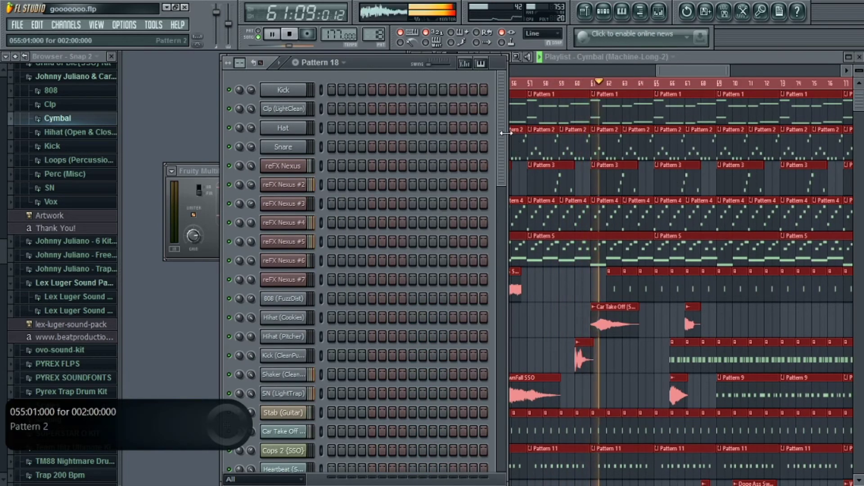
drag(501, 134, 498, 478)
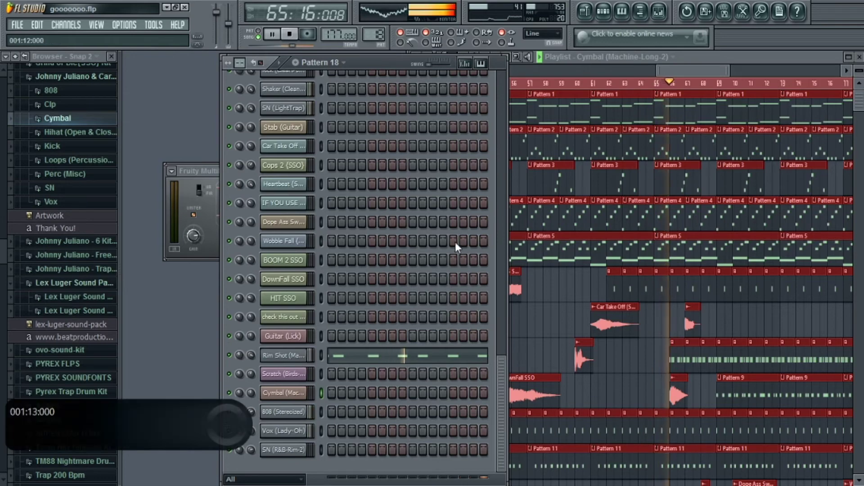
drag(503, 372, 500, 59)
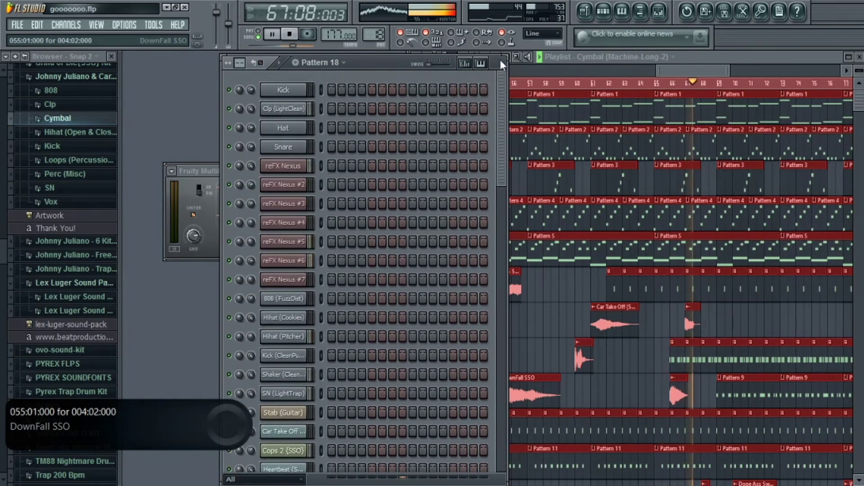
key(space)
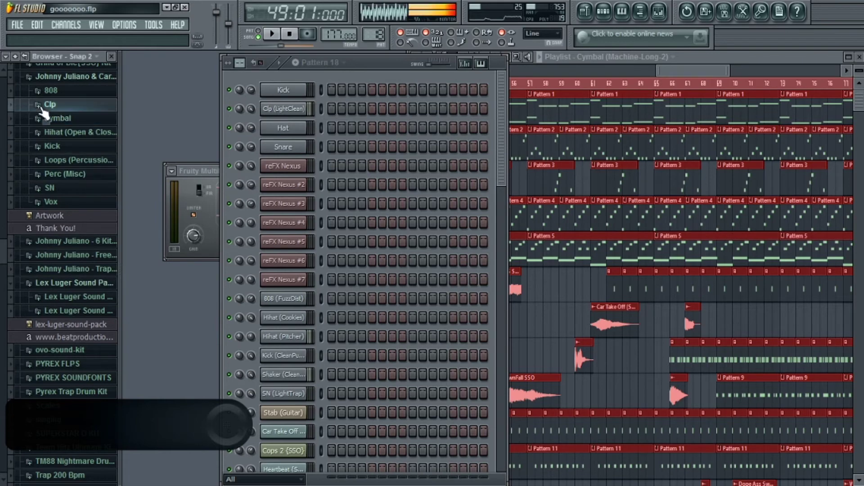
- Audition the clap samples in the Clp folder, from Clp (Ambient) to Clp (Word)
click(47, 104)
click(55, 156)
click(58, 181)
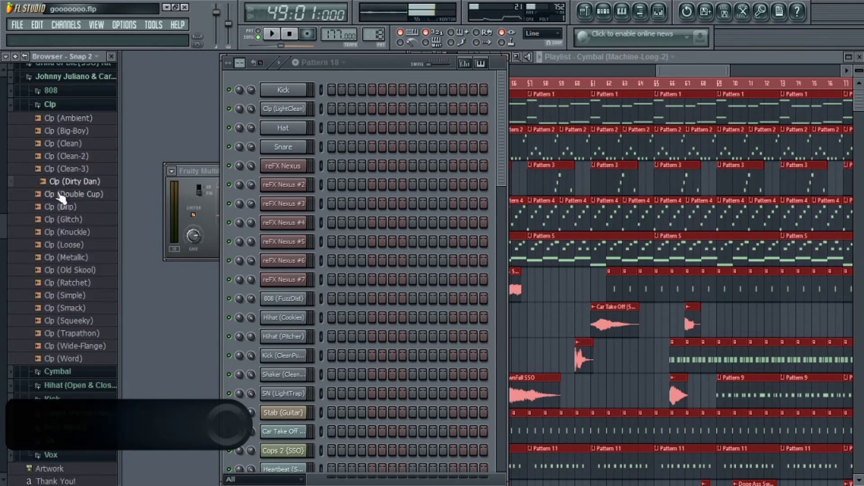
click(61, 194)
click(67, 219)
click(70, 244)
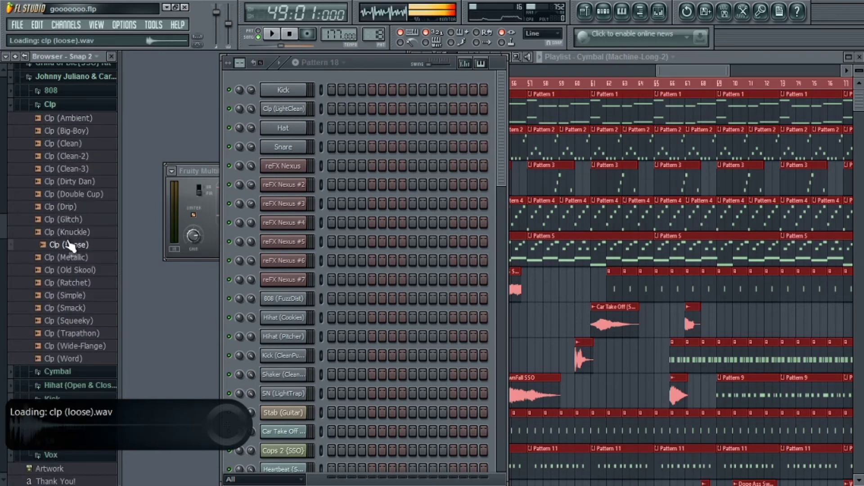
click(68, 231)
click(67, 269)
click(67, 295)
click(67, 320)
click(67, 346)
click(68, 359)
click(69, 155)
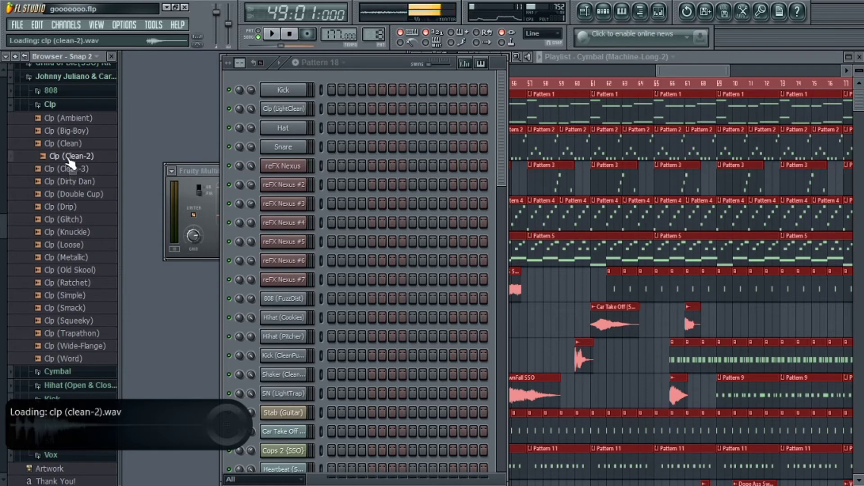
click(69, 143)
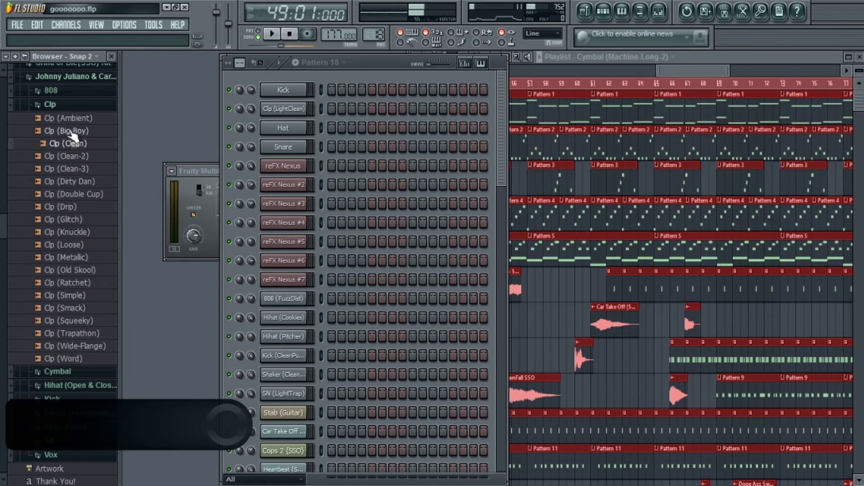
click(73, 133)
click(69, 118)
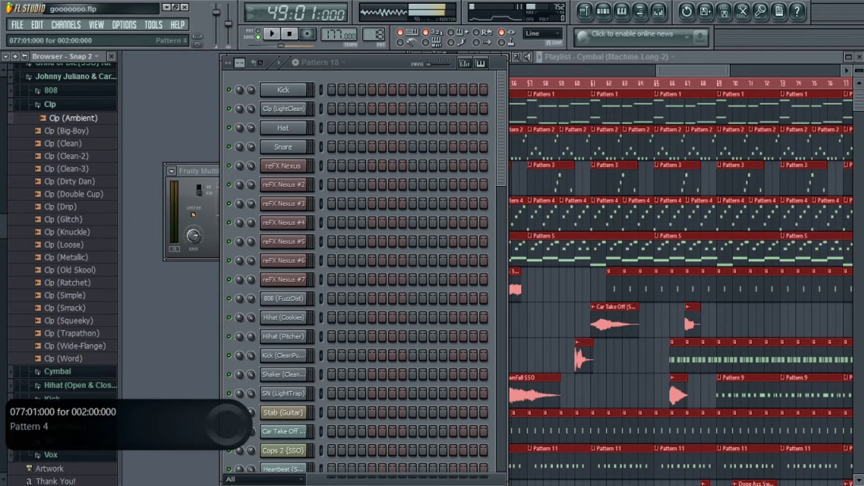
- Open Pattern 6, clone its Clp (LightClean) channel and add a hit on step 9 of the clone
drag(859, 108, 859, 130)
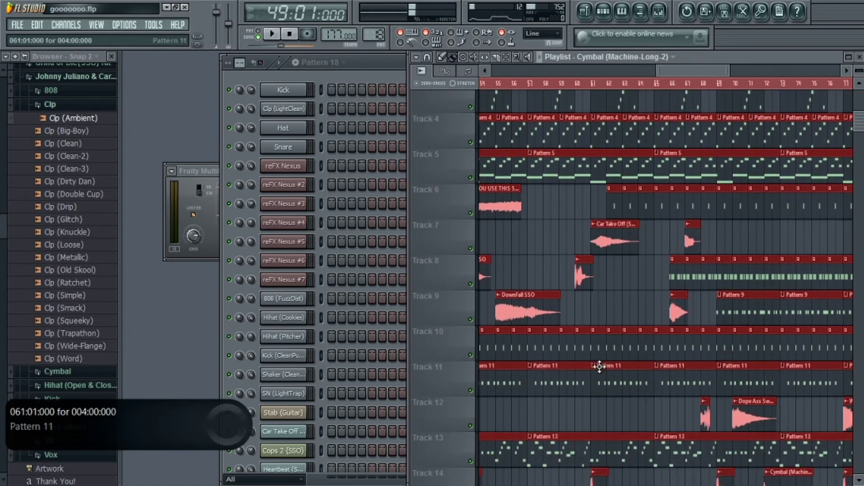
double_click(599, 352)
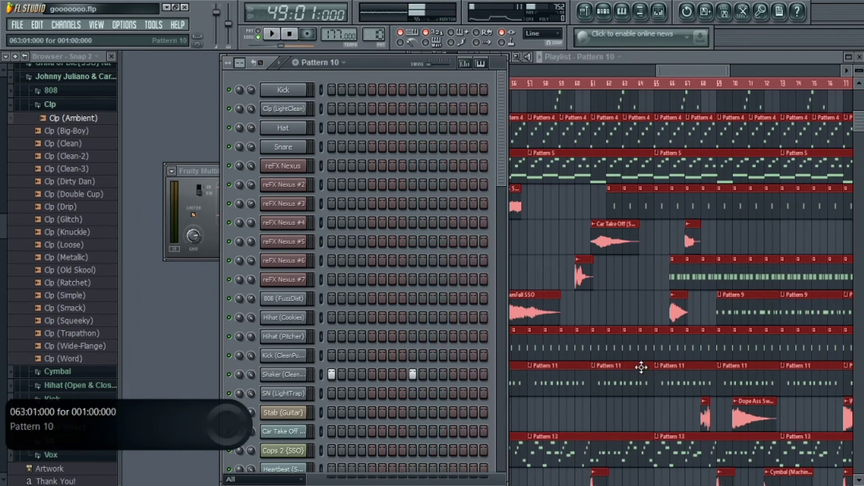
double_click(718, 198)
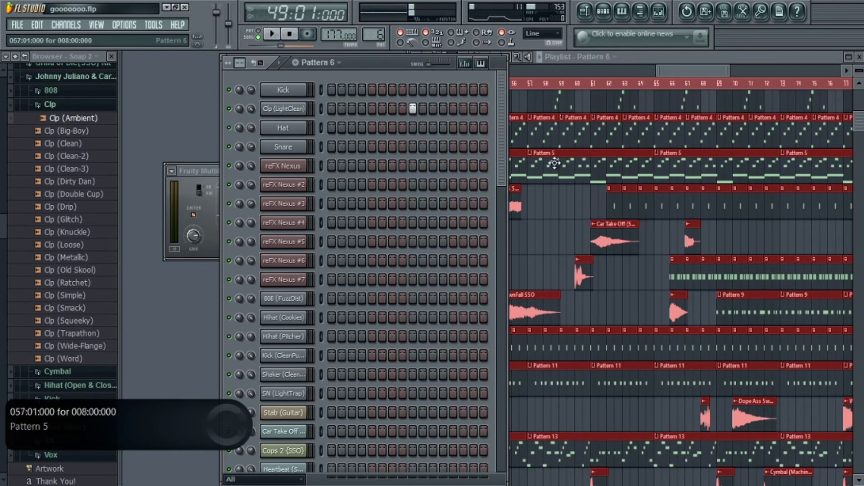
right_click(283, 111)
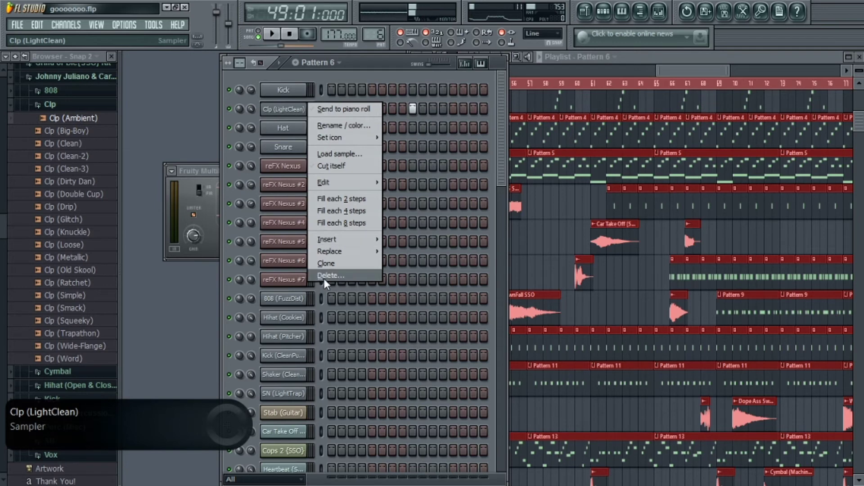
click(331, 262)
click(412, 128)
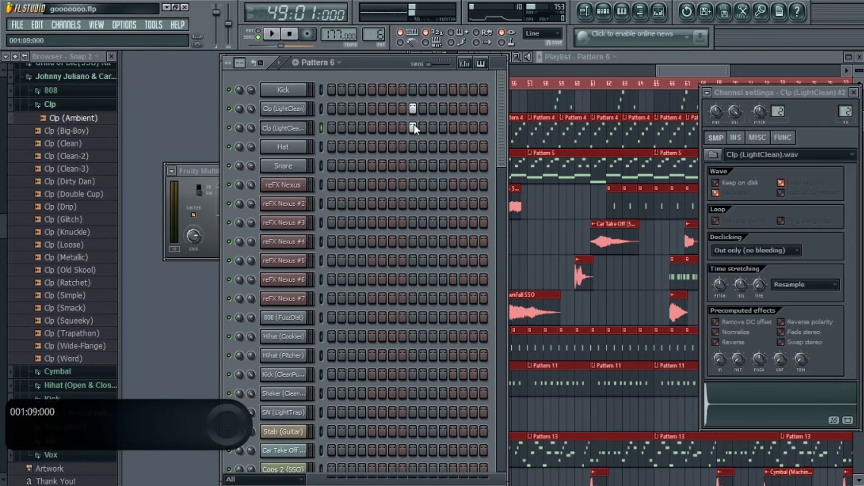
- Adjust the velocity of the cloned clap's hit on step 9 during playback, then stop and return to bar 49
key(space)
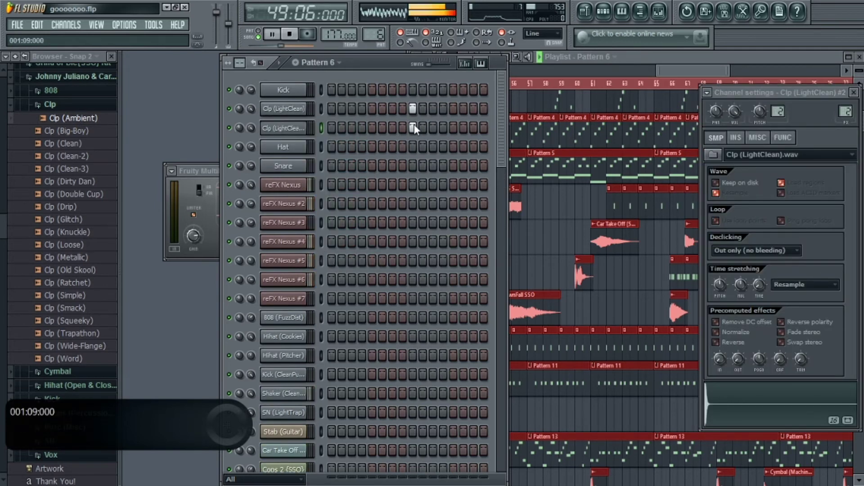
click(466, 64)
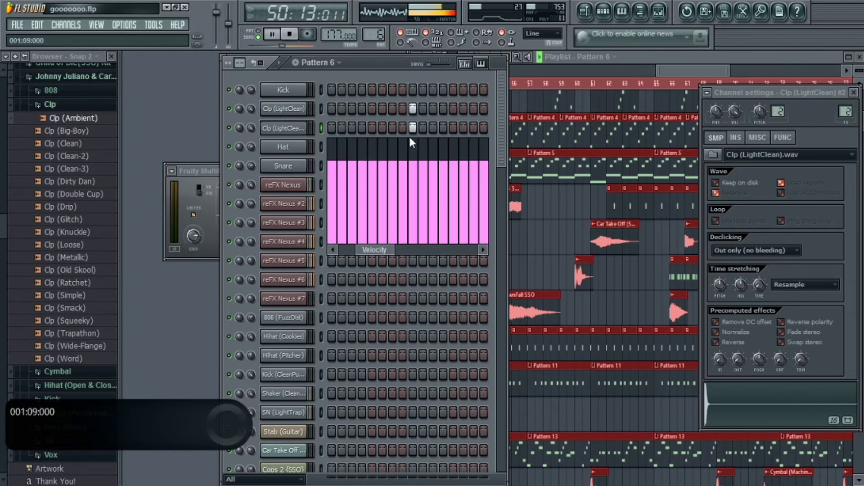
drag(411, 154, 437, 145)
mouse_move(376, 145)
mouse_down()
mouse_move(477, 139)
mouse_move(349, 142)
mouse_move(494, 142)
mouse_up()
drag(682, 72, 644, 67)
key(space)
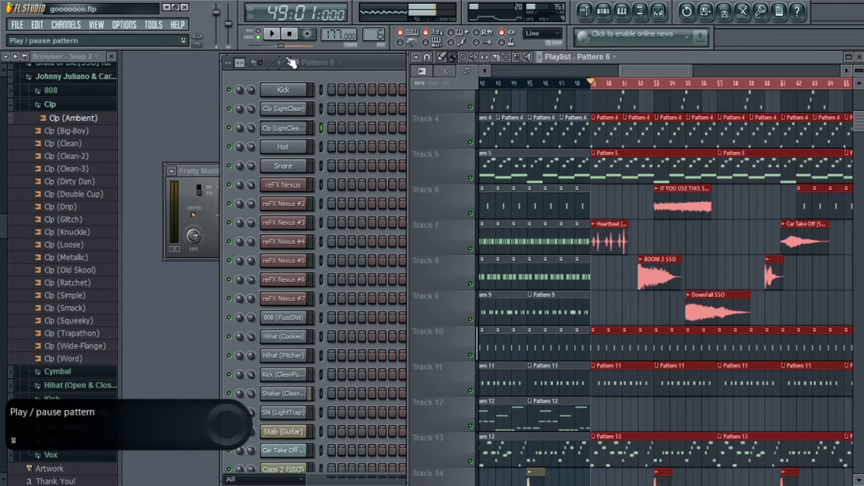
- Extend Pattern 9 on track 9 from bar 49 through bar 64, moving the DownFall SSO clip up to track 8
click(582, 313)
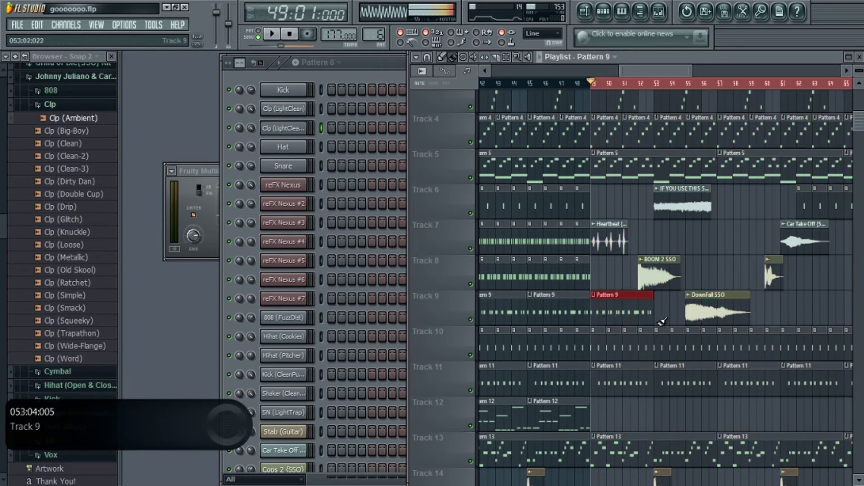
drag(698, 289, 696, 283)
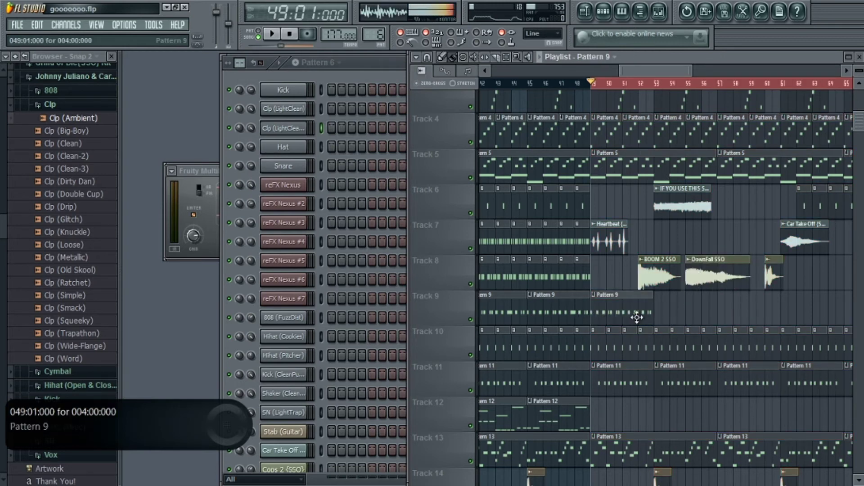
drag(662, 309, 814, 319)
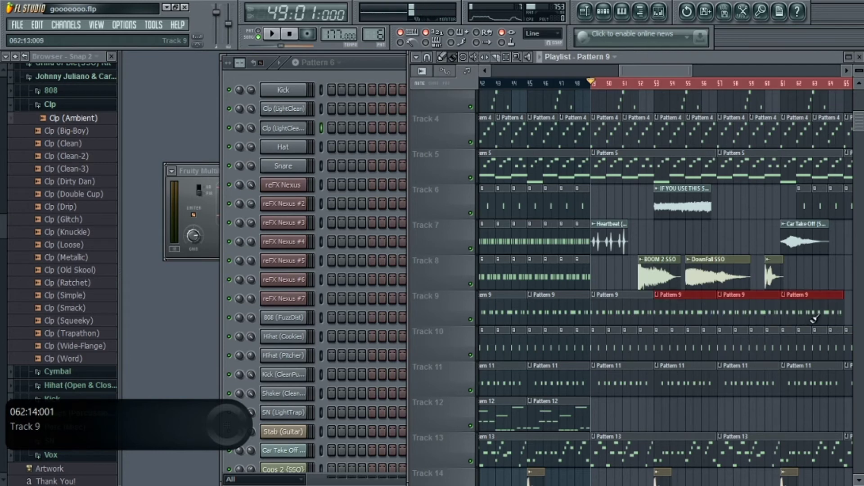
- Move the IF YOU USE THIS clip to track 7 and Heartbeat to track 8, and fill track 6 with Pattern 6 from bar 49
drag(674, 210, 673, 253)
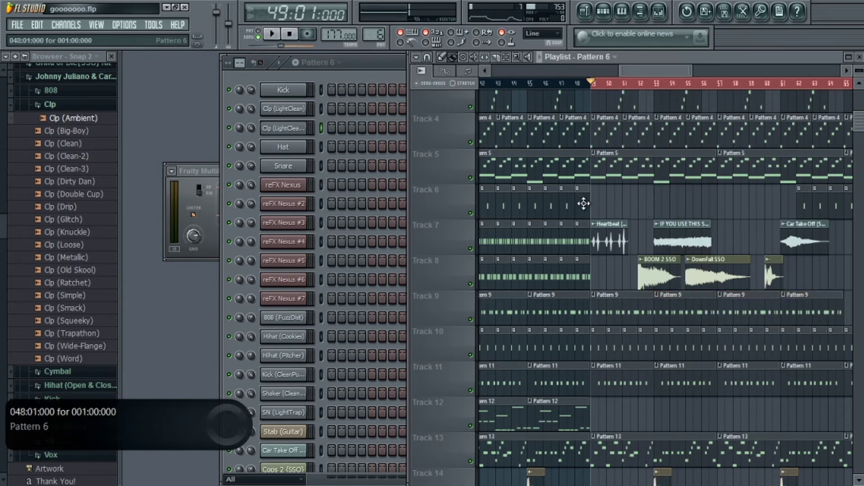
drag(598, 200, 785, 228)
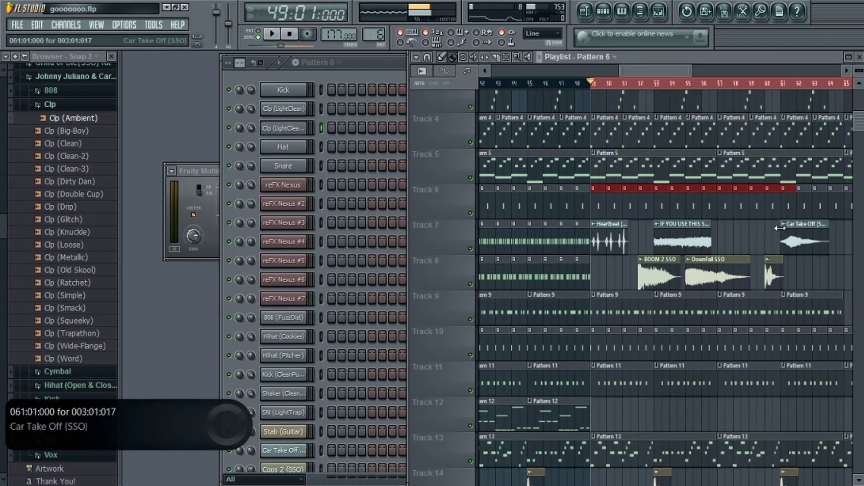
drag(620, 243, 615, 286)
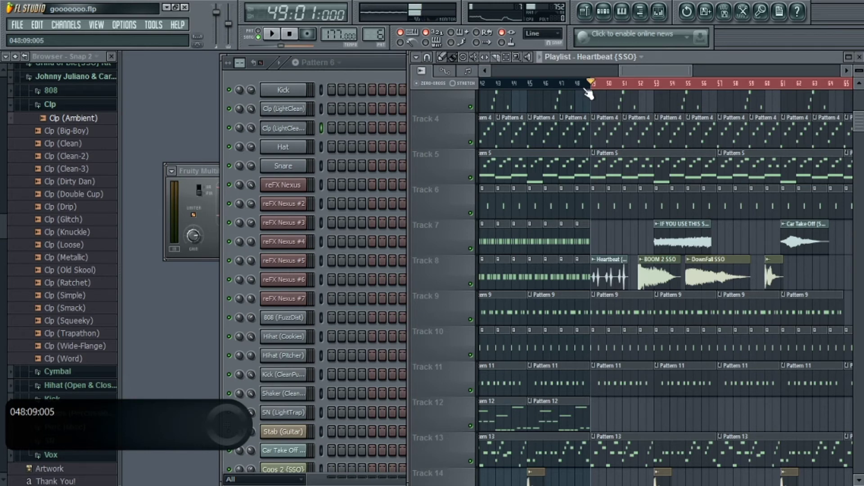
- Play back the section from bar 49 and delete the Heartbeat and BOOM 2 SSO clips from track 8
key(space)
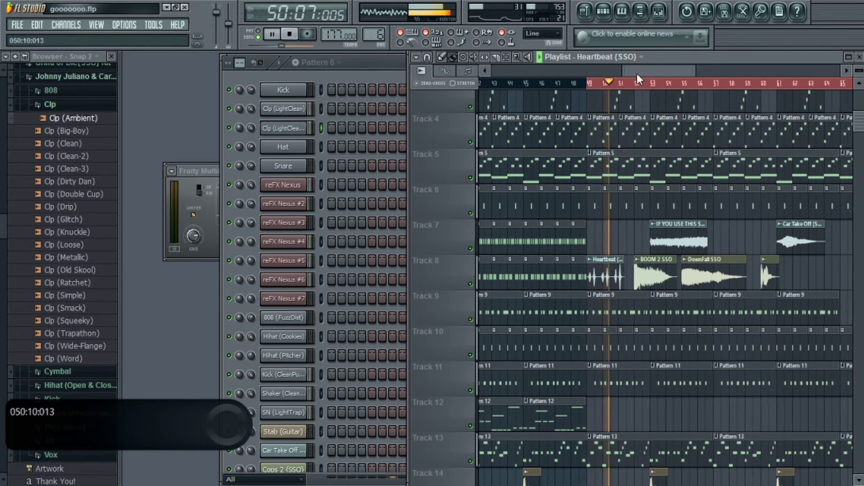
right_click(579, 270)
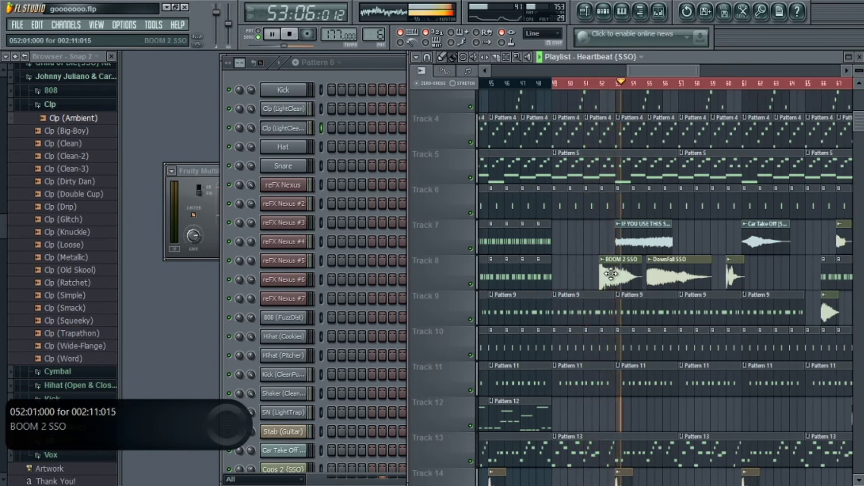
right_click(610, 274)
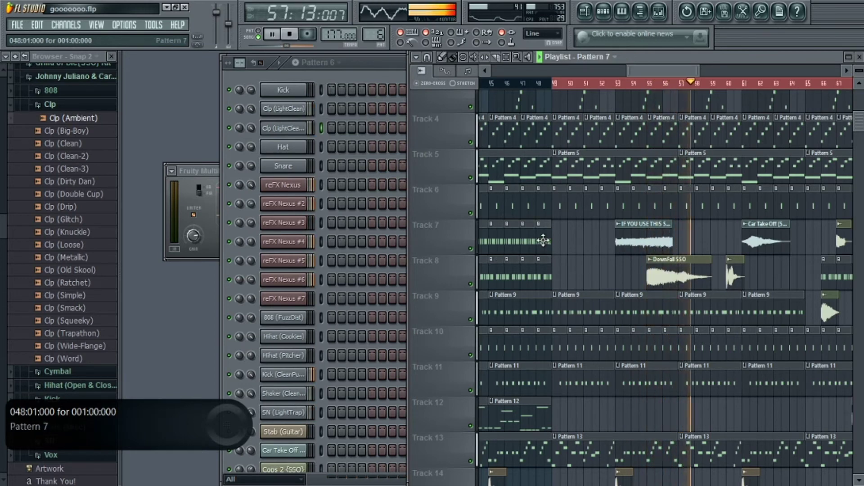
- Fill track 7 with Pattern 7 from bar 57 through bar 65, moving the Car Take Off clip off the track and deleting it
click(680, 238)
drag(761, 240, 744, 276)
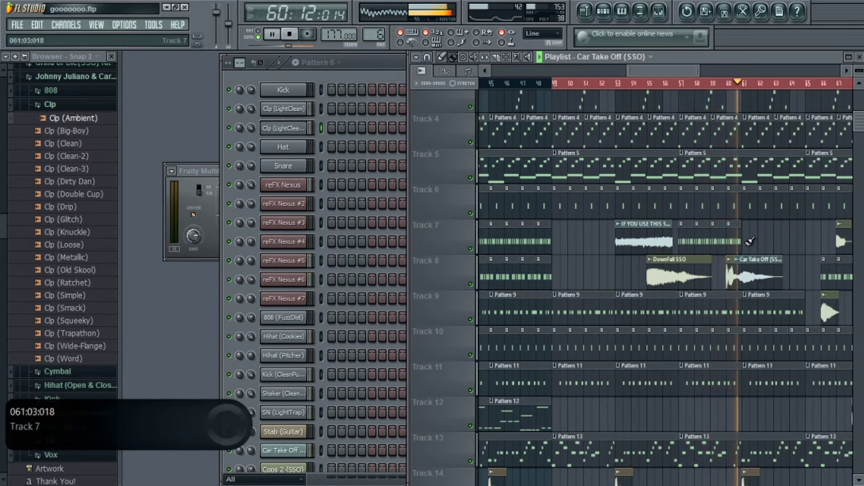
drag(745, 243, 811, 243)
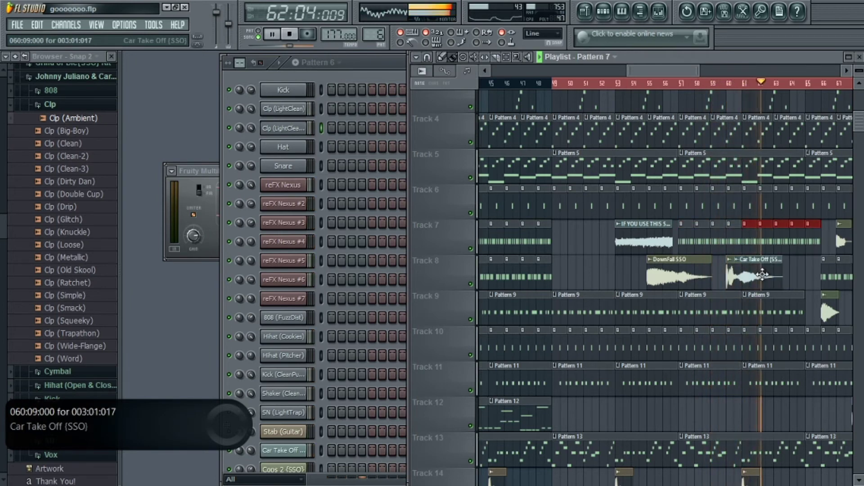
right_click(764, 275)
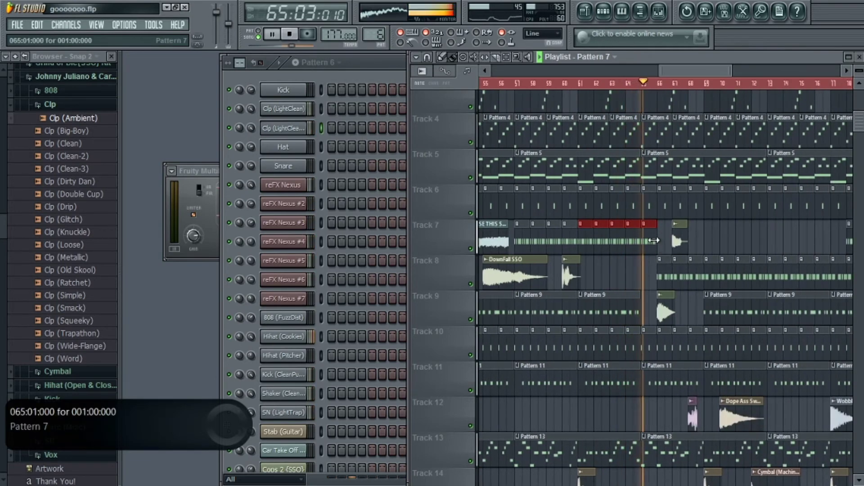
- Delete the sample clip at bar 67 on track 7 and continue Pattern 7 through bar 69
right_click(678, 241)
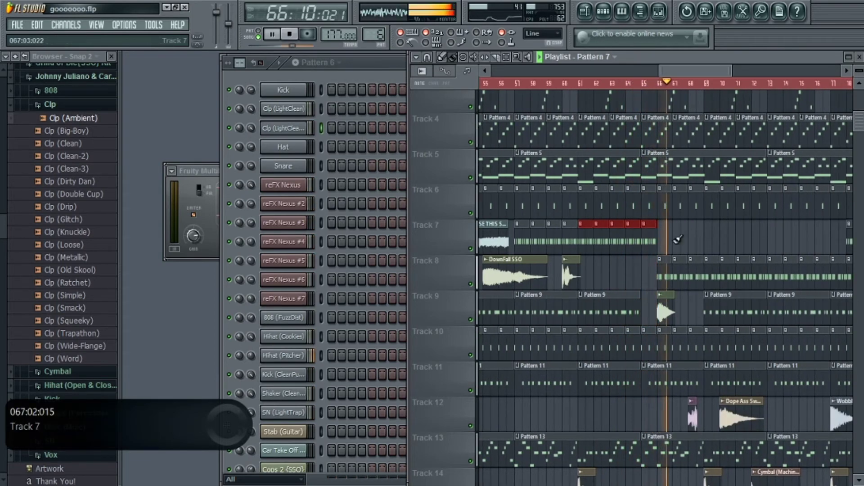
drag(666, 240, 736, 249)
click(757, 241)
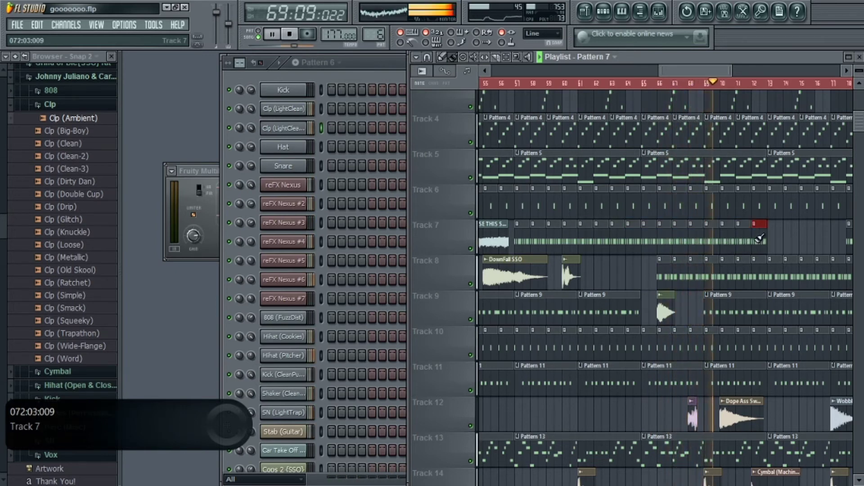
drag(775, 239, 795, 239)
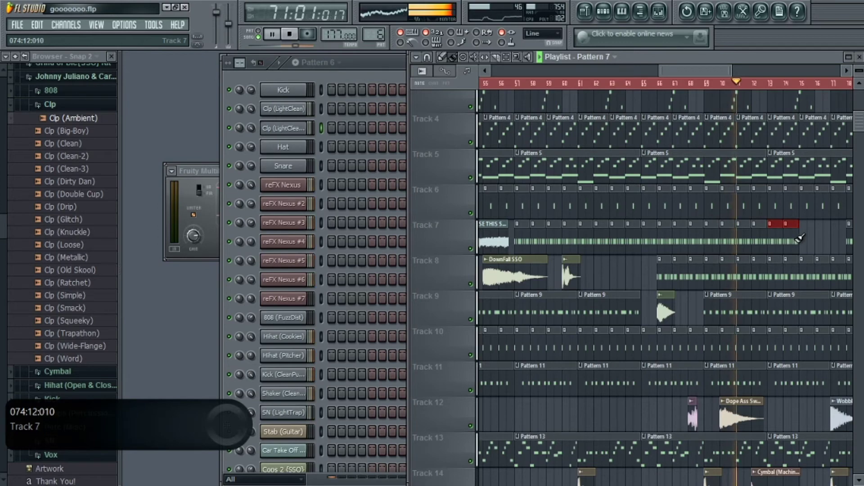
right_click(741, 240)
right_click(734, 239)
right_click(788, 238)
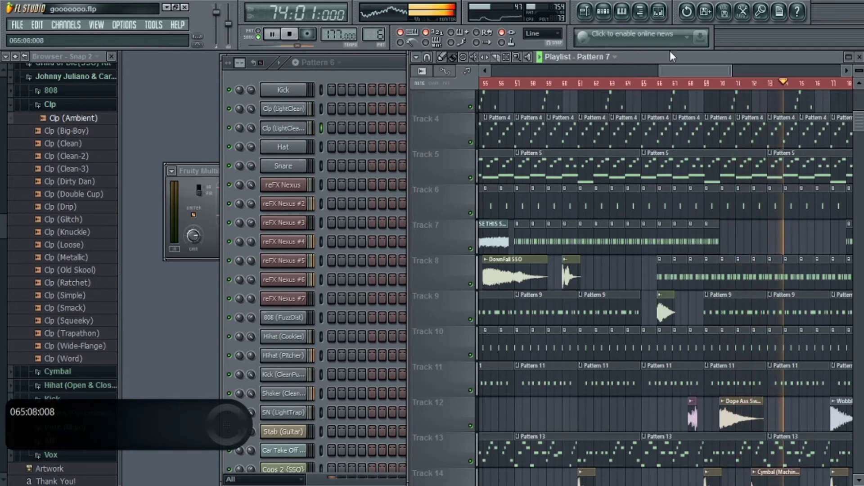
- Replay from bar 49 and place Pattern 12 on track 12 at bars 49, 57 and 61, removing it from bar 53
drag(671, 73, 628, 82)
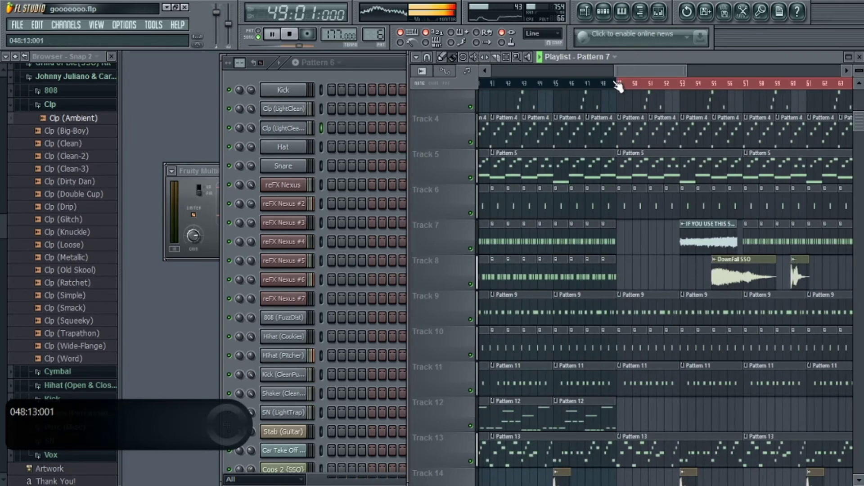
scroll(840, 130, down, 3)
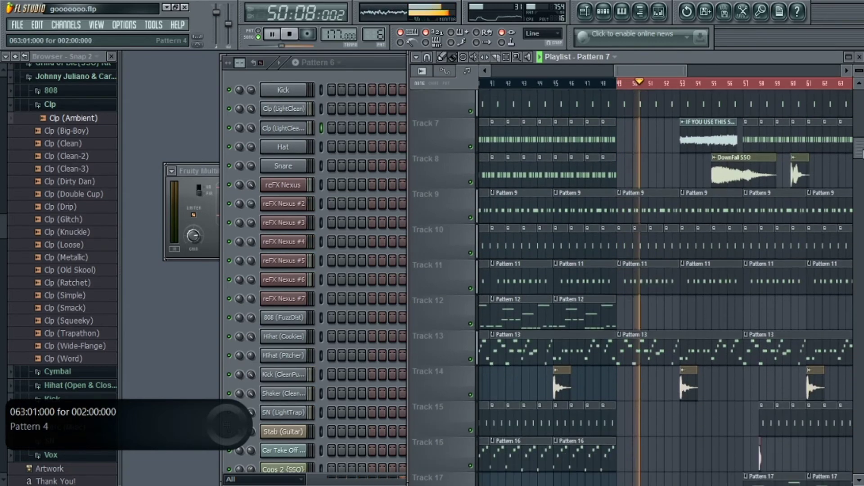
scroll(666, 270, down, 2)
drag(621, 225, 795, 231)
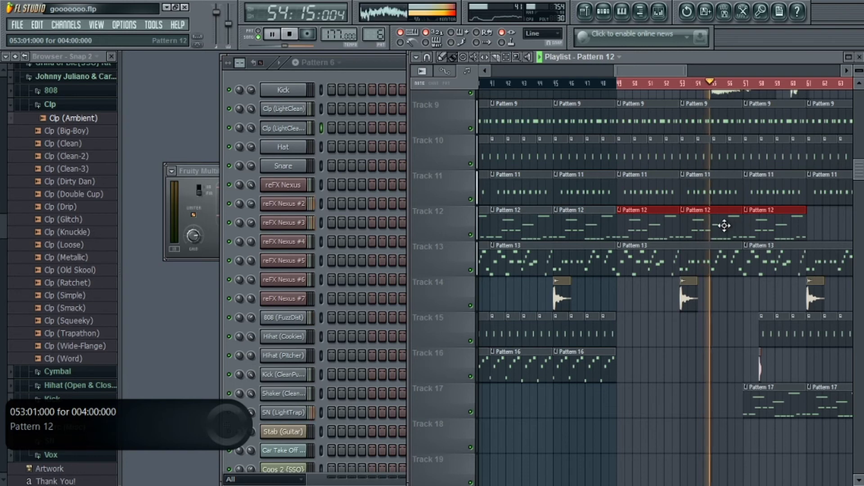
right_click(724, 226)
click(814, 225)
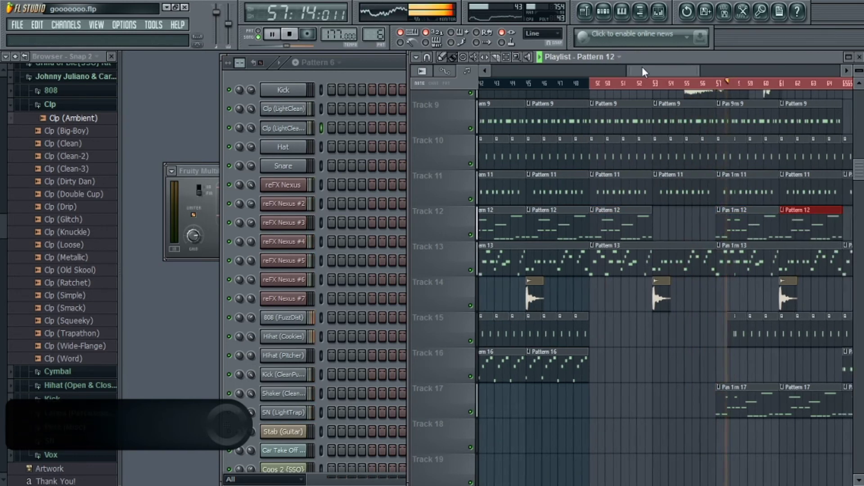
- Place a Pattern 12 clip on track 14 and move it up to track 12 at bar 65
click(703, 300)
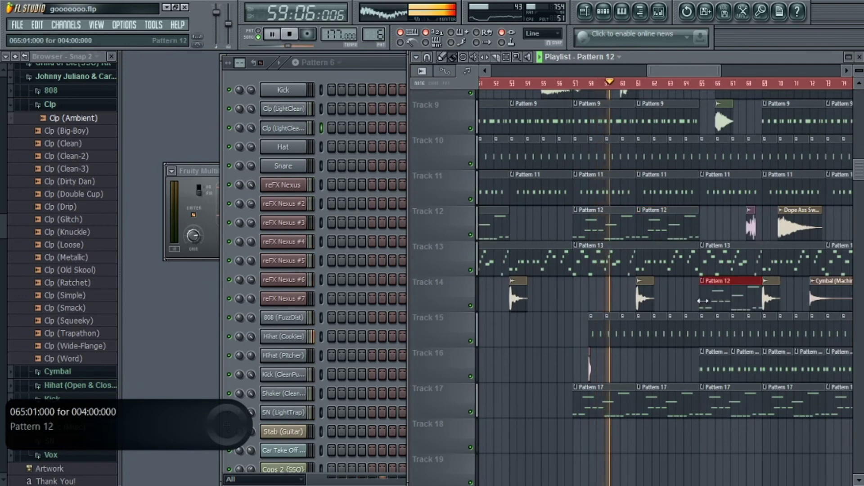
drag(715, 296, 708, 225)
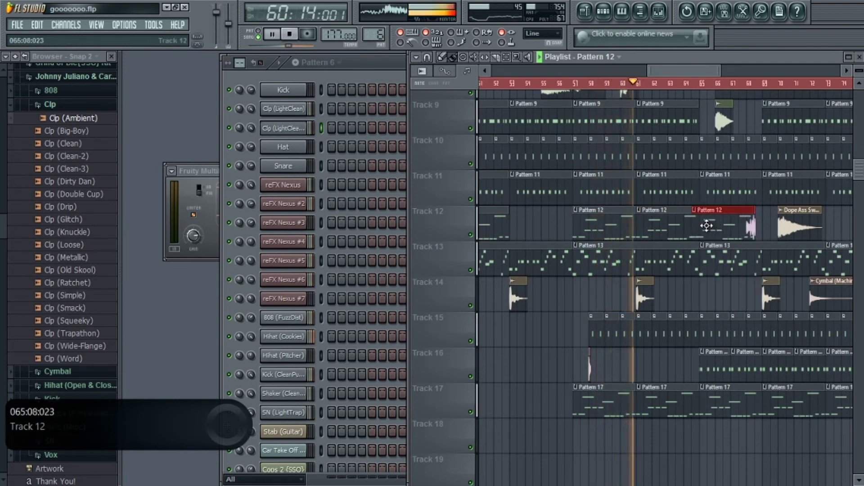
drag(729, 227, 727, 237)
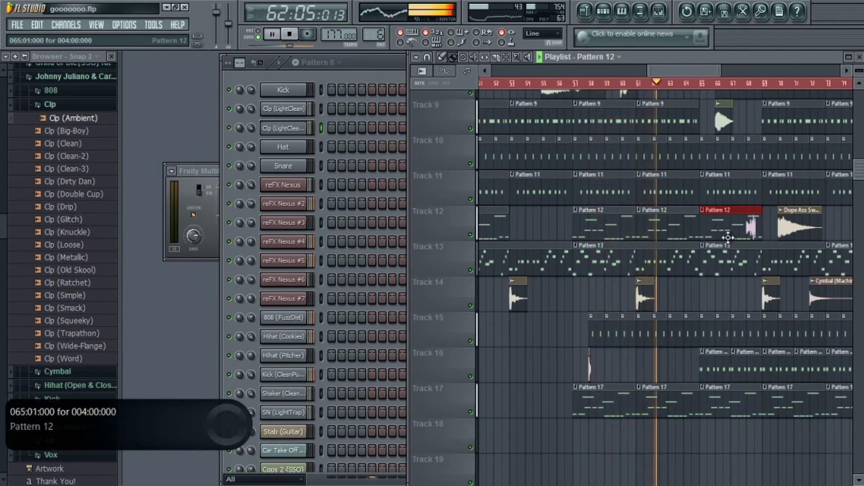
- Delete the Pattern 12 clips at bars 57, 61 and 65 on track 12
right_click(727, 236)
right_click(688, 227)
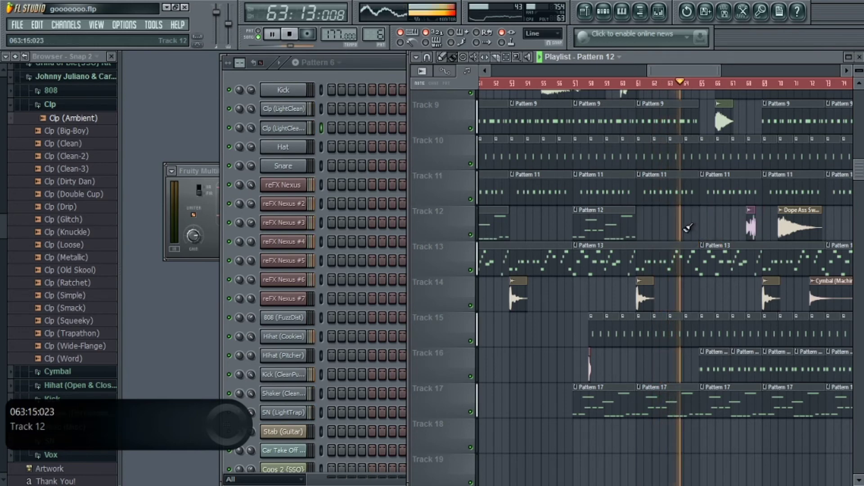
right_click(603, 225)
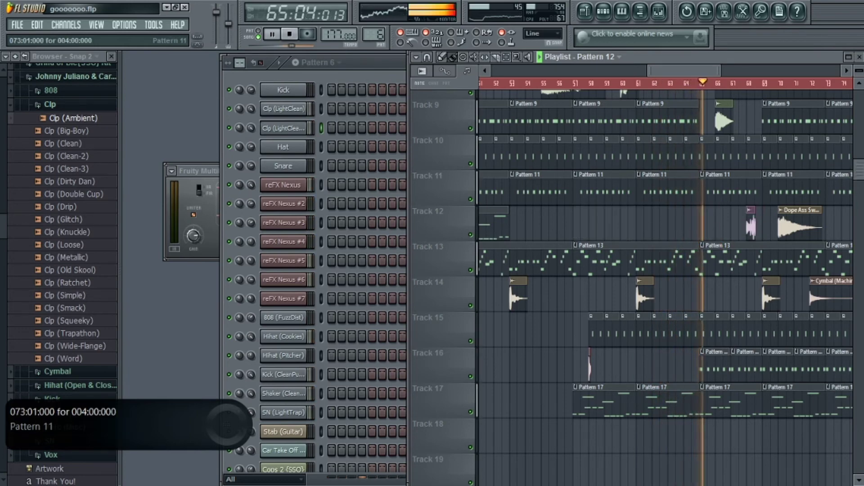
- Lower the 808 (Stereoized) channel's volume and set the Vox (Lady-Oh) channel's volume to 39%
scroll(547, 155, up, 5)
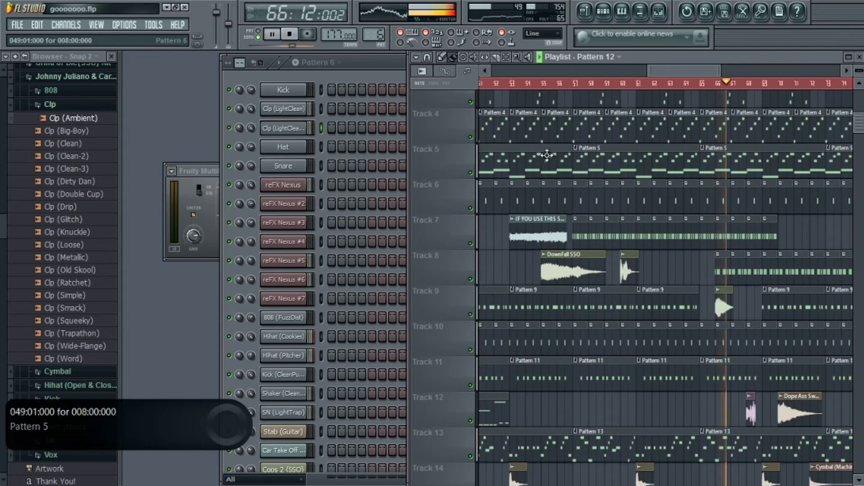
drag(683, 69, 797, 71)
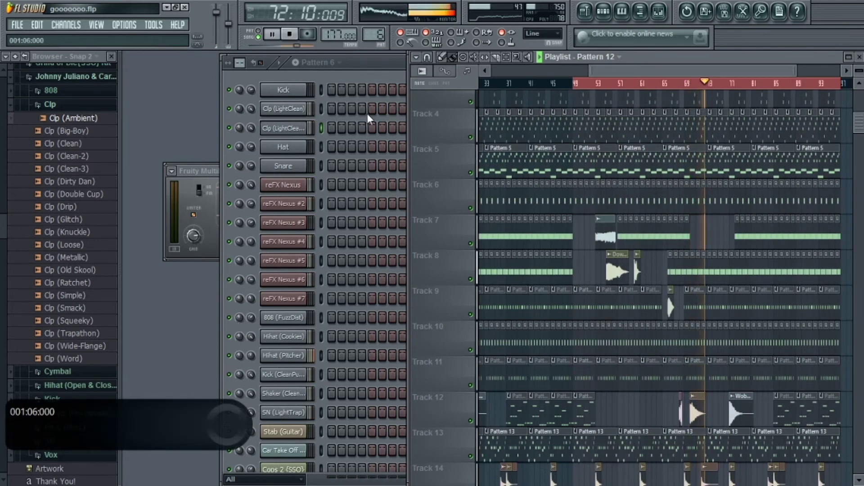
click(369, 65)
drag(503, 143, 507, 450)
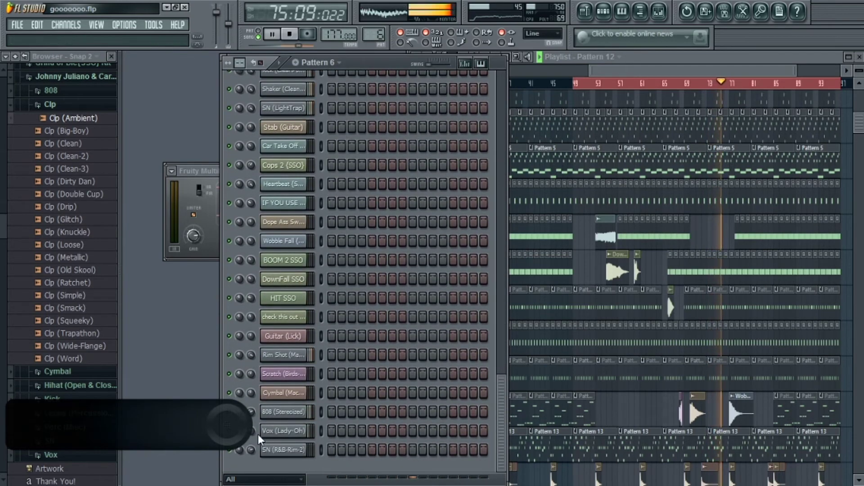
drag(249, 414, 249, 425)
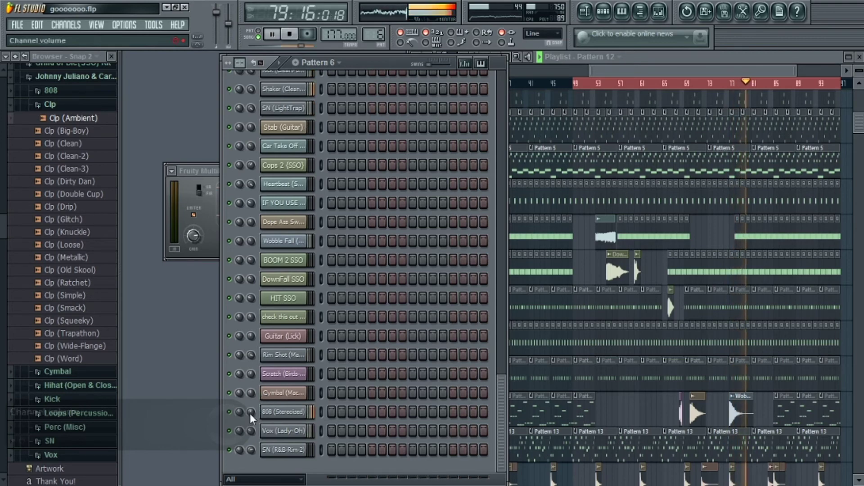
drag(505, 407, 507, 394)
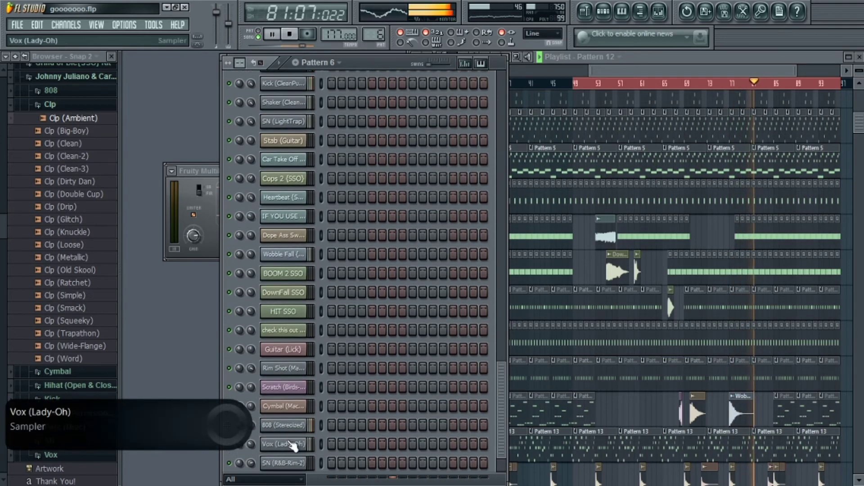
drag(251, 444, 251, 455)
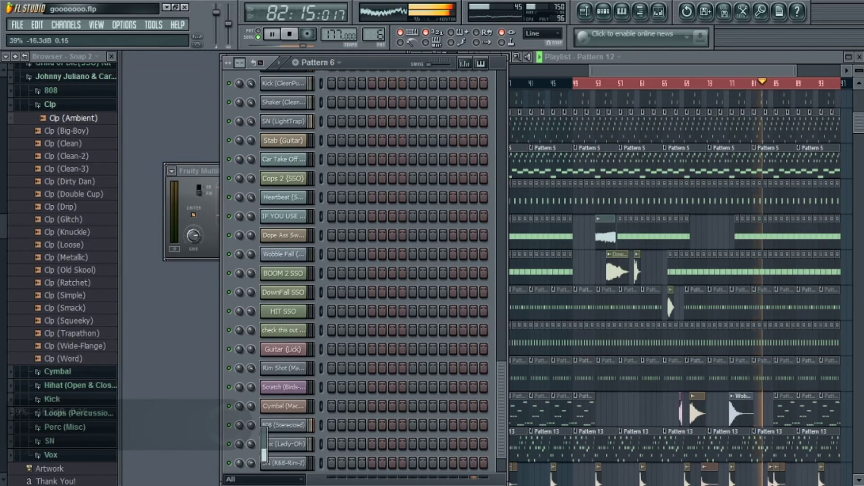
drag(499, 396, 517, 74)
- Open Pattern 12 from the playlist, close its piano roll and set the 808 (FuzzDist) channel's volume to 80%
click(653, 67)
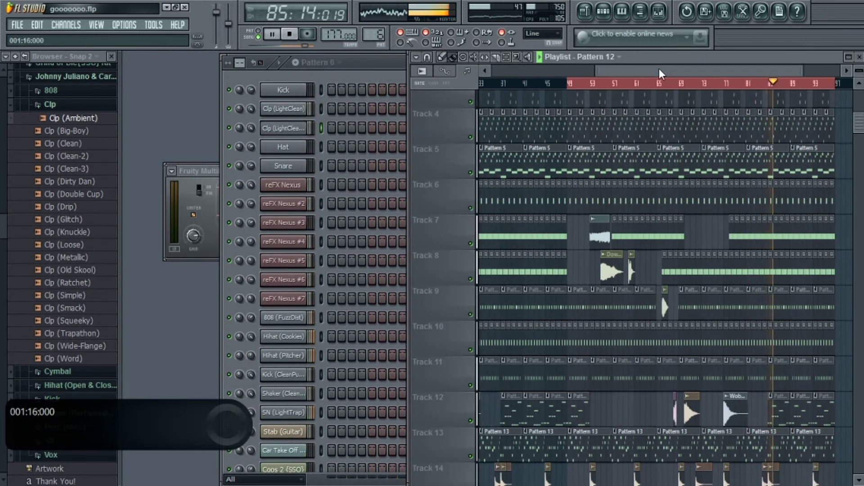
scroll(752, 167, down, 7)
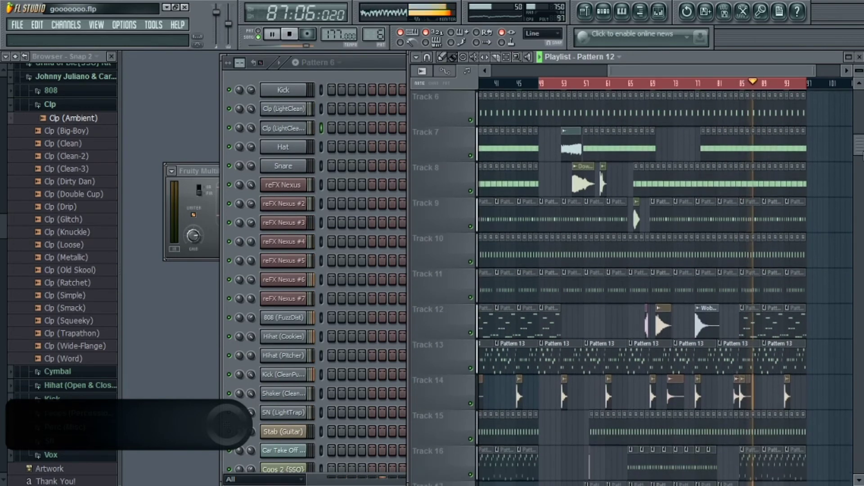
double_click(752, 168)
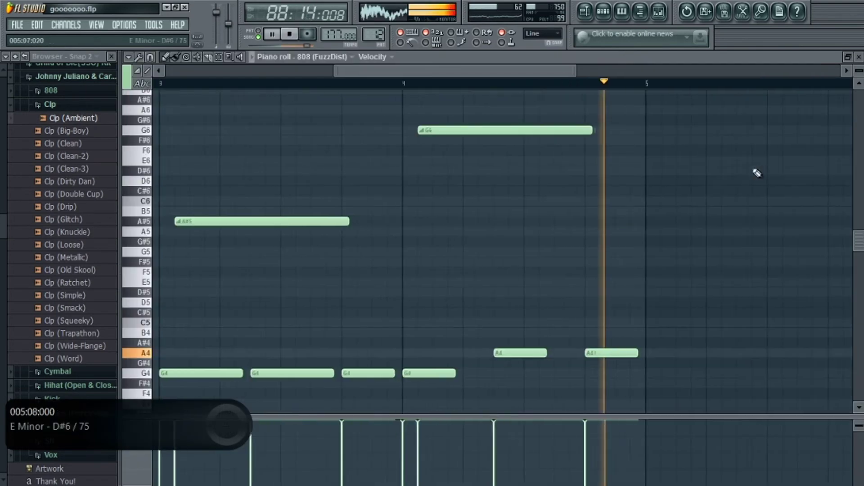
click(857, 58)
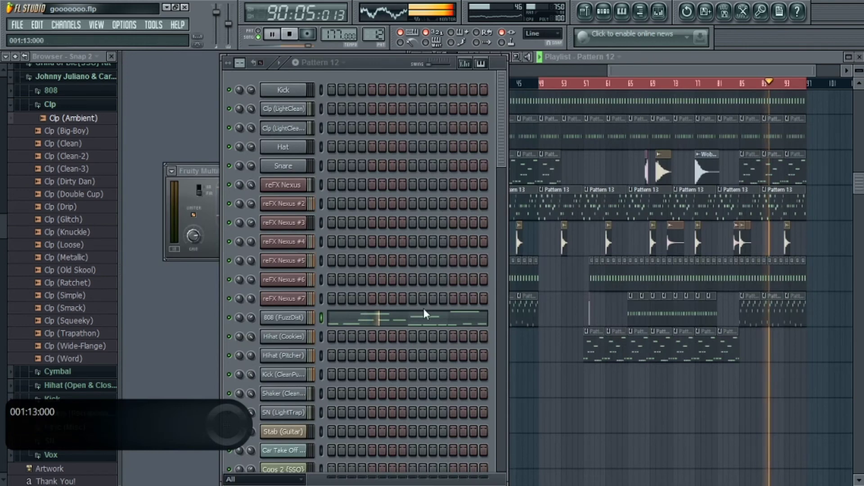
drag(251, 318, 250, 312)
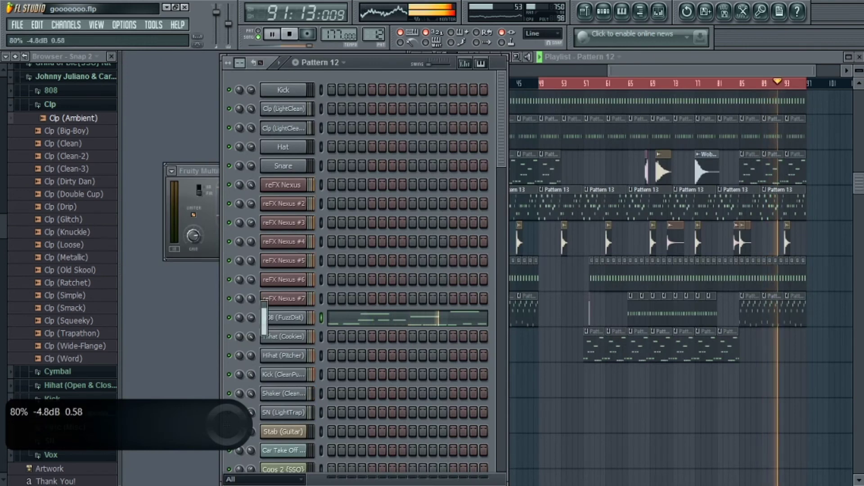
scroll(251, 319, down, 1)
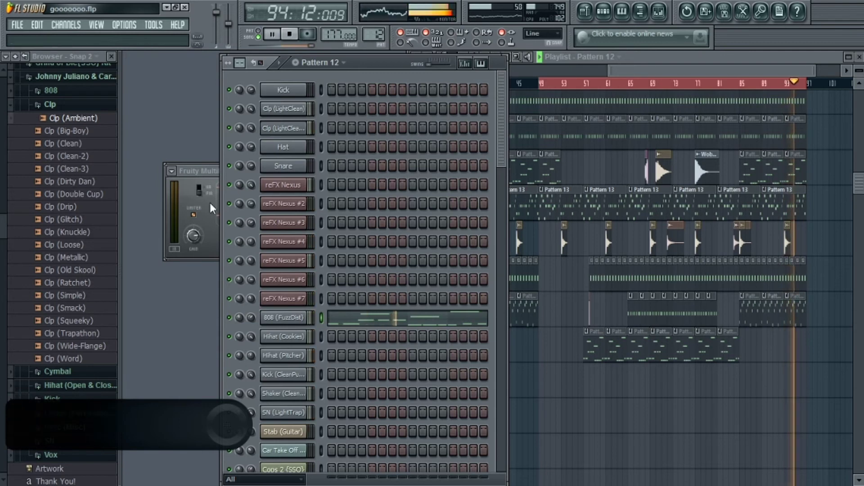
- Add Cymbal (Machine-Long) from the Cymbal folder to track 12 around bar 84 and set its channel volume to 68%
click(49, 103)
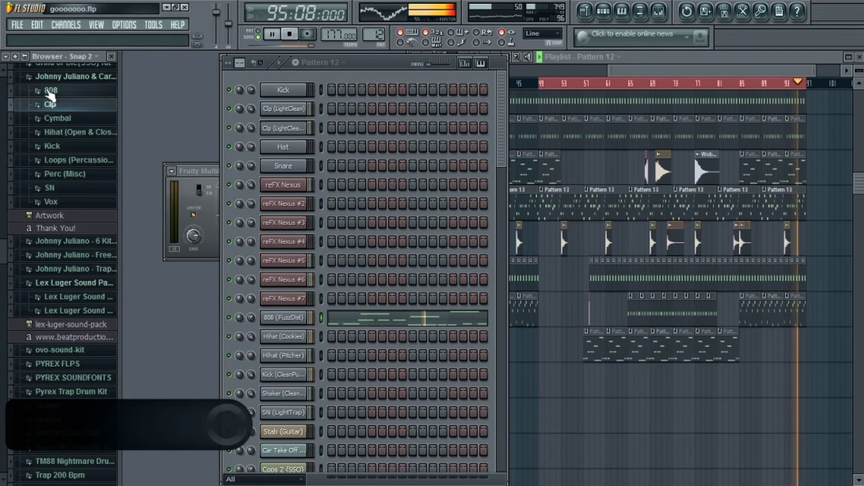
click(53, 118)
click(64, 182)
key(space)
drag(63, 182, 734, 172)
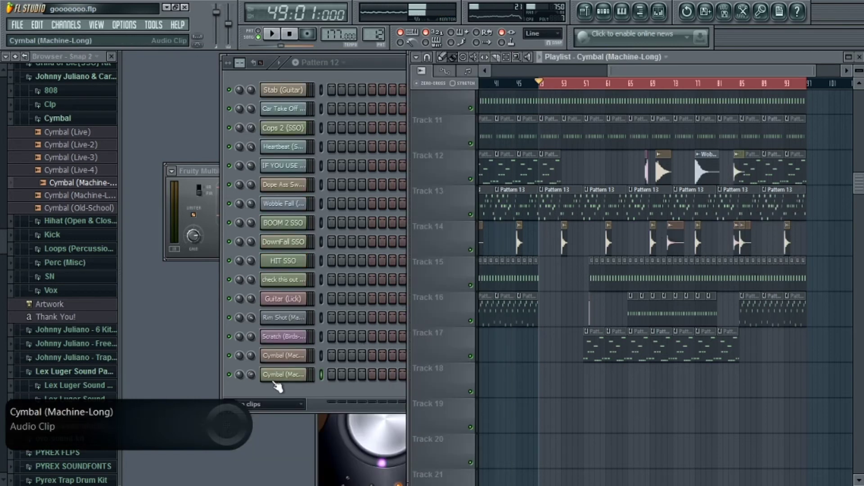
drag(250, 374, 251, 382)
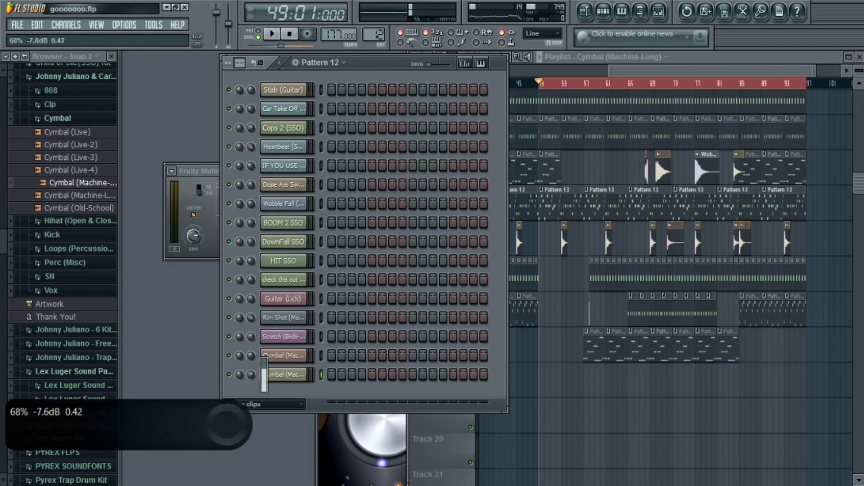
- Play from bar 49, add another Cymbal (Machine-Long) to track 14 around bar 56, and audition the next cymbal sample
key(space)
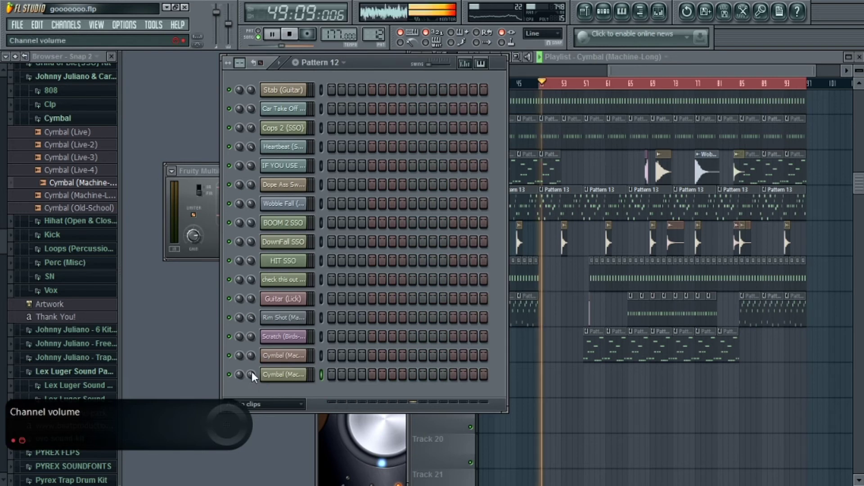
drag(62, 185, 581, 243)
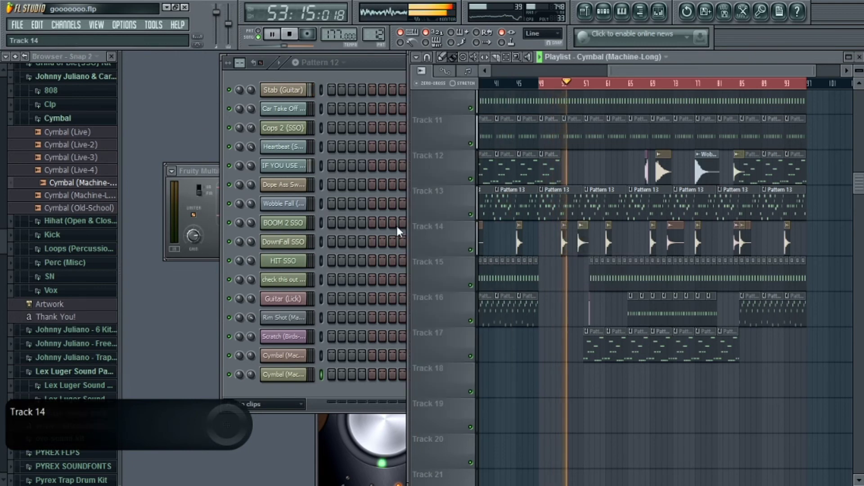
click(63, 197)
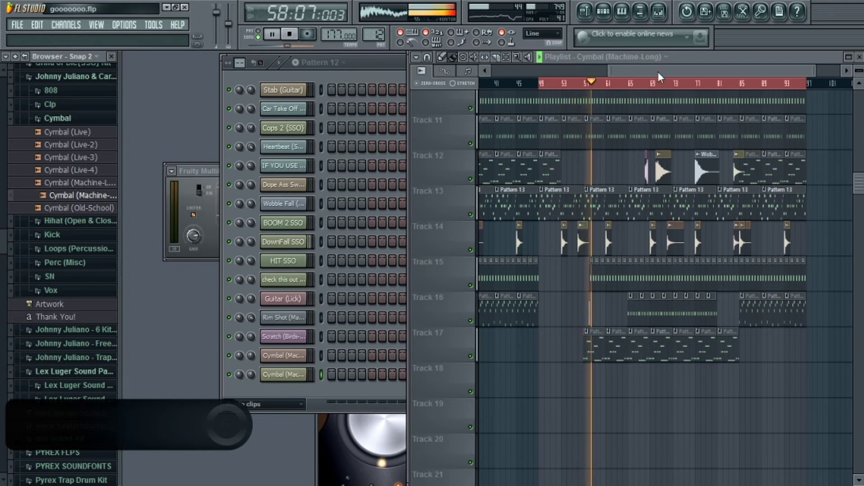
- Place Cymbal (Machine-Long) in the first section on track 14 around bar 17 and track 16 around bar 36, and stop playback
drag(659, 69, 513, 53)
click(573, 243)
click(691, 243)
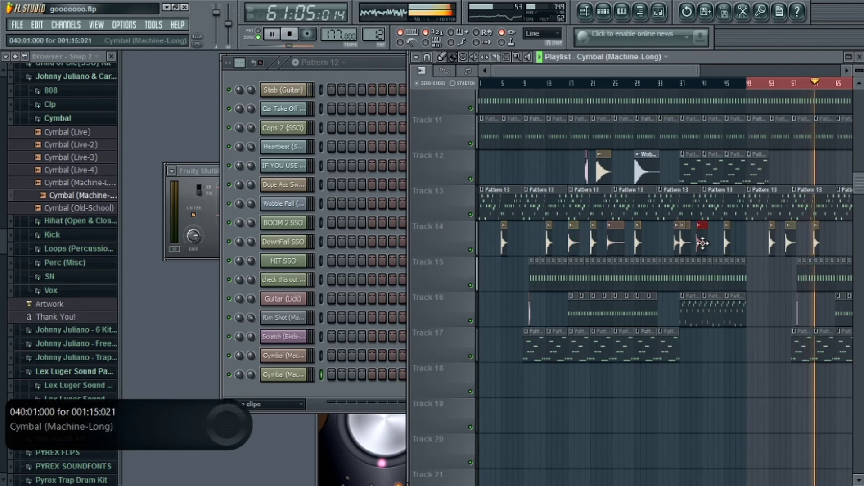
drag(680, 303, 678, 329)
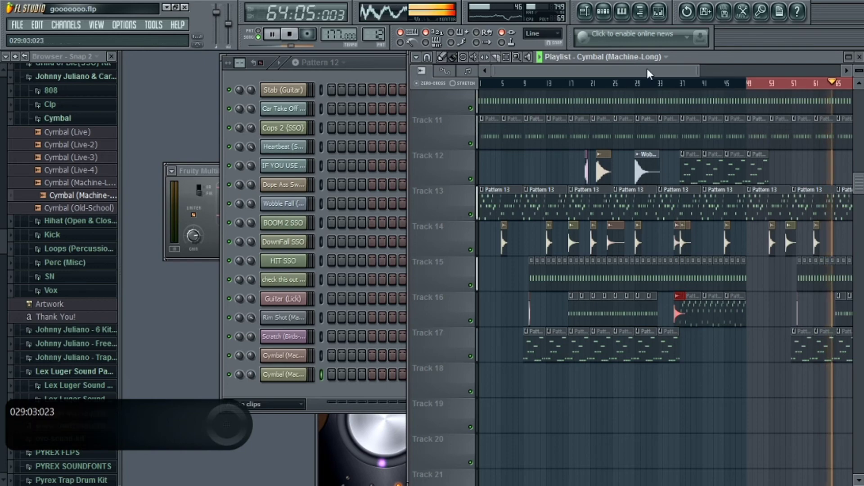
drag(697, 72, 841, 74)
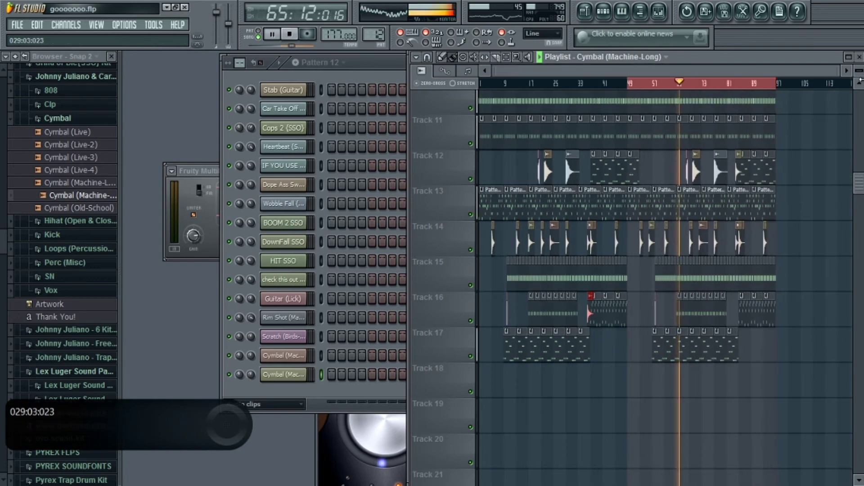
key(space)
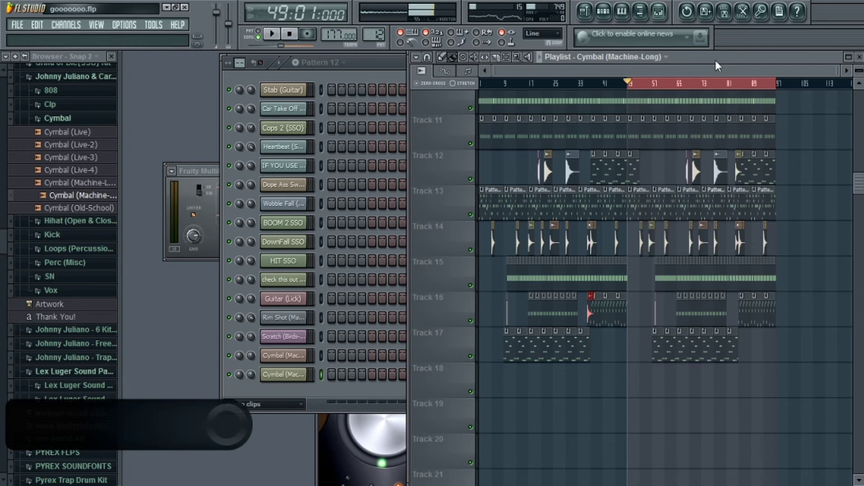
- Duplicate the clips of bars 1 to 48 on all playlist tracks so the copy starts at bar 97
mouse_move(835, 69)
mouse_down()
mouse_move(743, 60)
mouse_move(859, 81)
mouse_move(830, 80)
mouse_up()
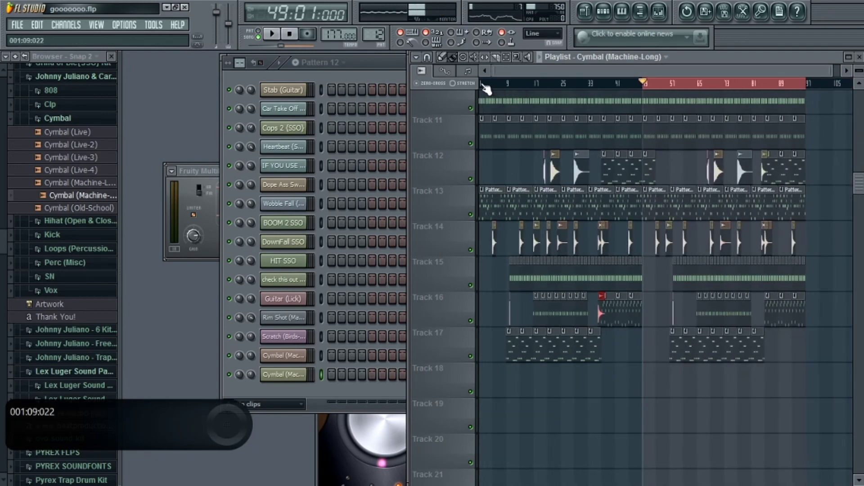
key(space)
key(space)
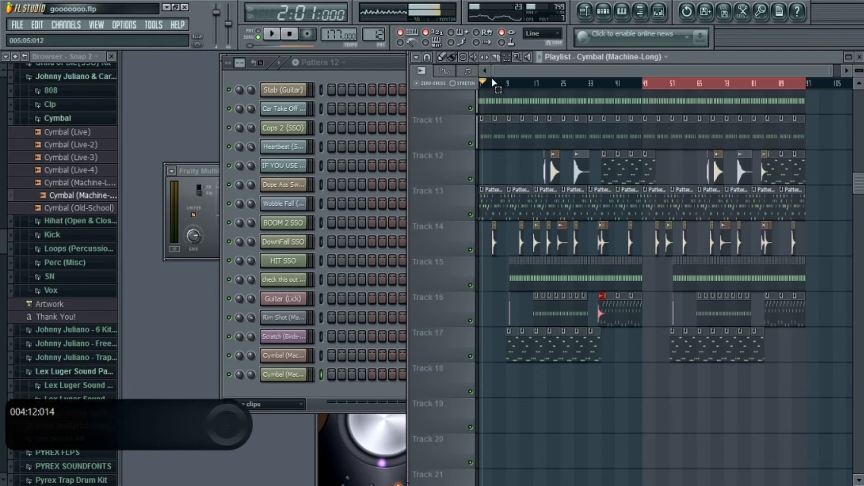
drag(483, 90, 797, 85)
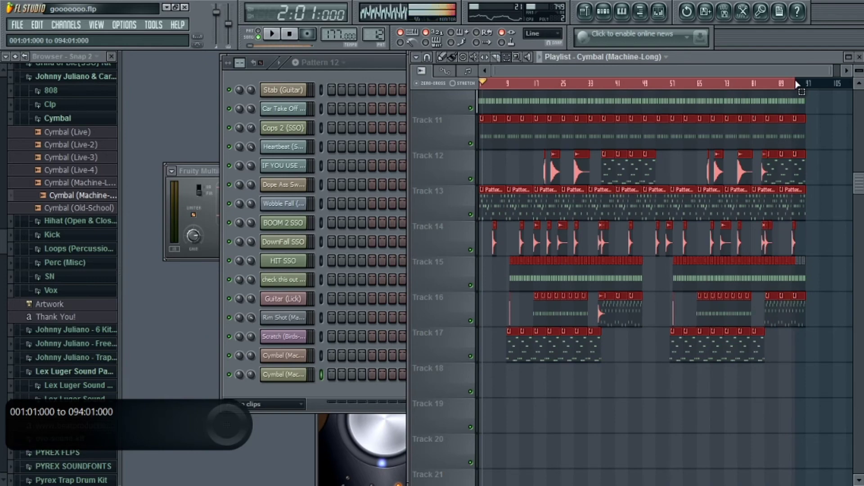
drag(863, 186, 863, 100)
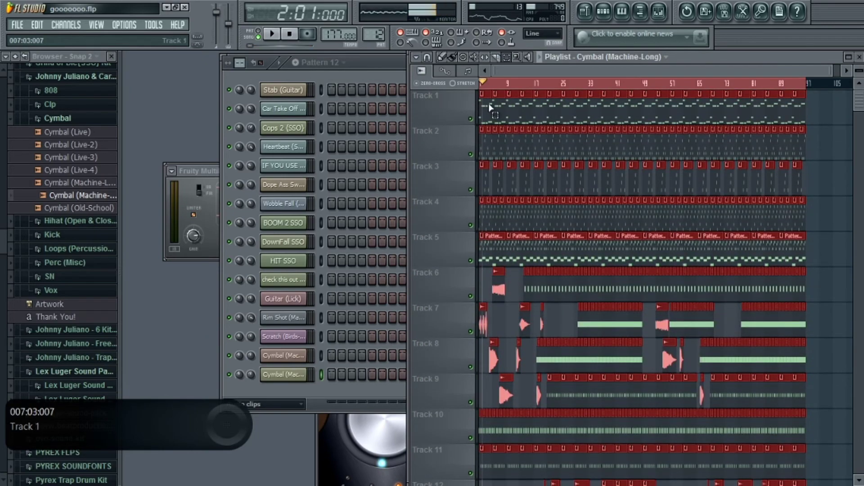
click(425, 63)
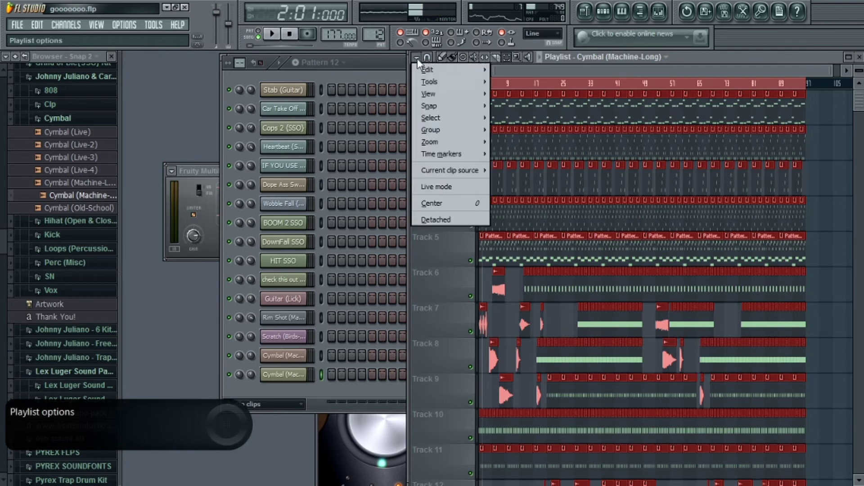
mouse_move(428, 72)
click(526, 96)
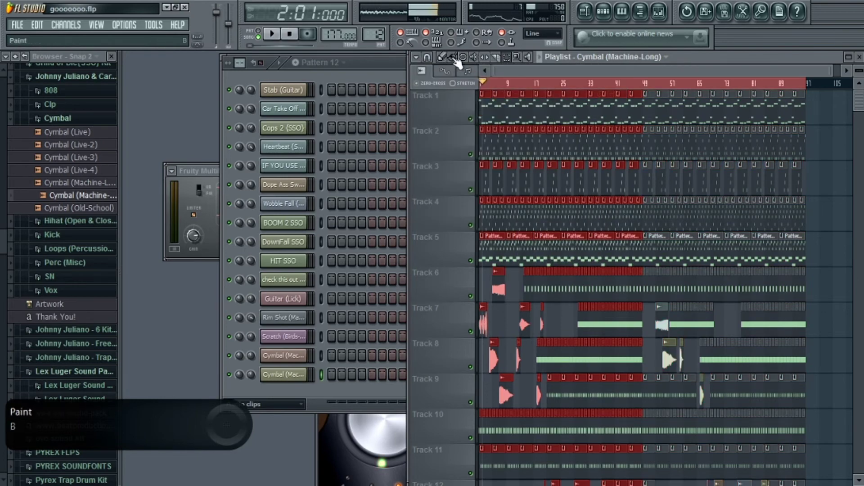
drag(499, 107, 801, 95)
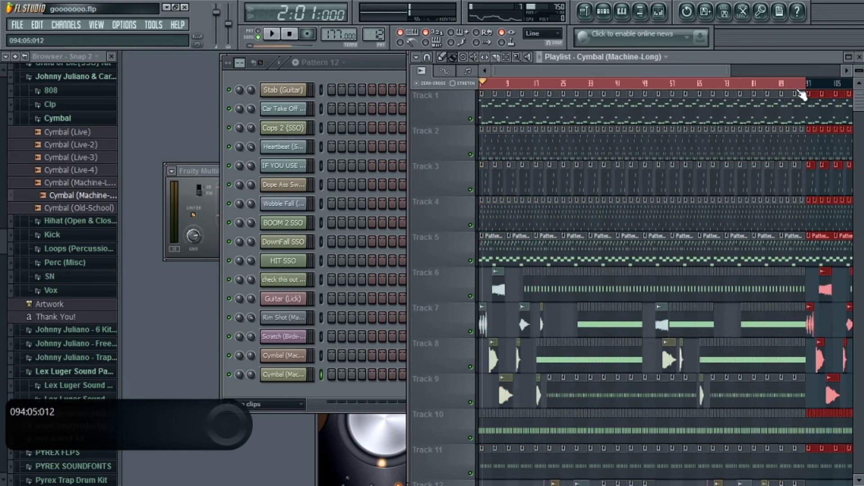
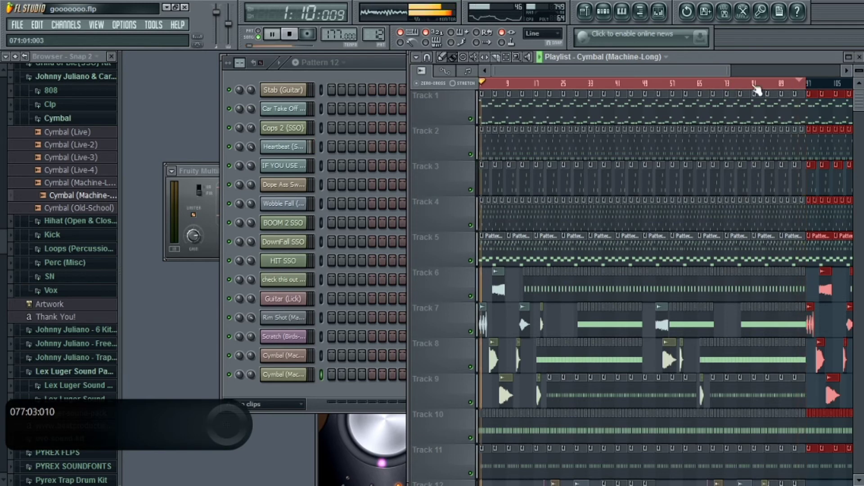
- Play from around bar 94 and audition FX Loop (Malfunction) from the Loops (Percussion) folder
click(801, 86)
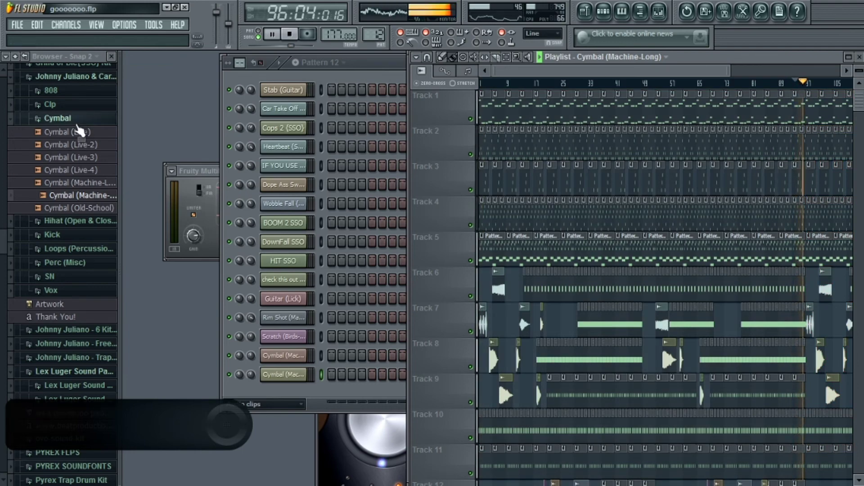
click(59, 118)
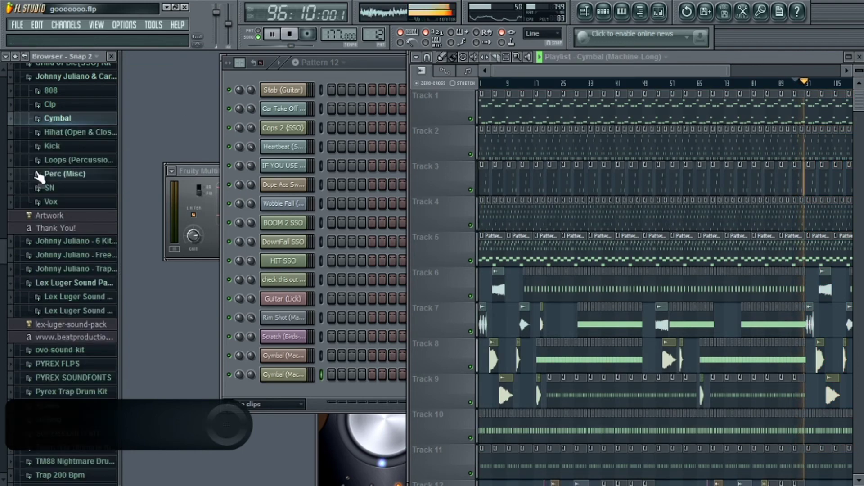
click(69, 162)
click(65, 187)
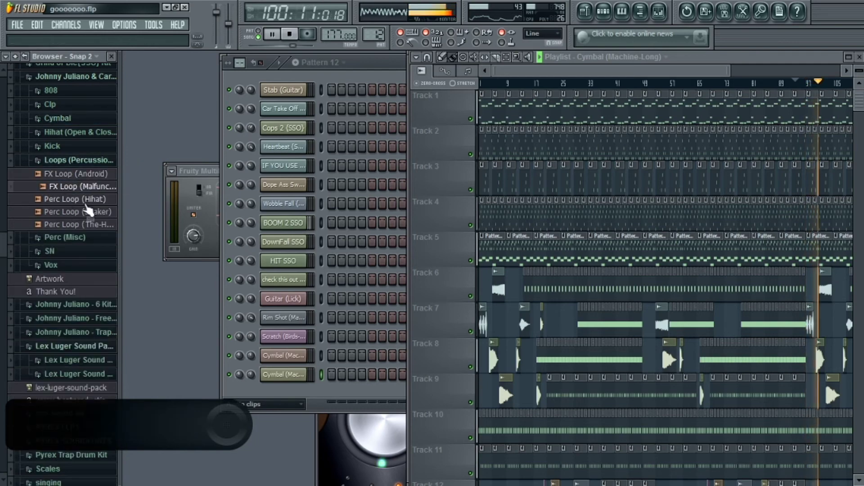
- Place FX Loop (Malfunction) on track 6 at bar 97 and check it by playing from bar 94
drag(582, 69, 725, 97)
key(space)
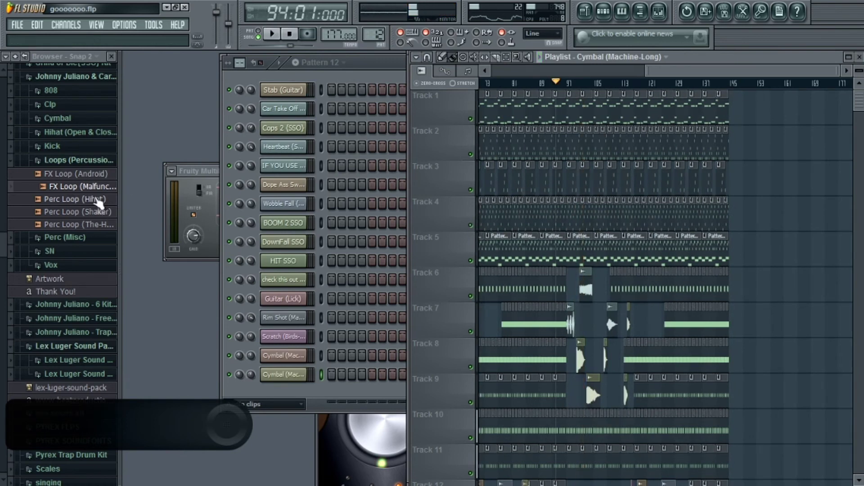
drag(93, 196, 582, 328)
key(space)
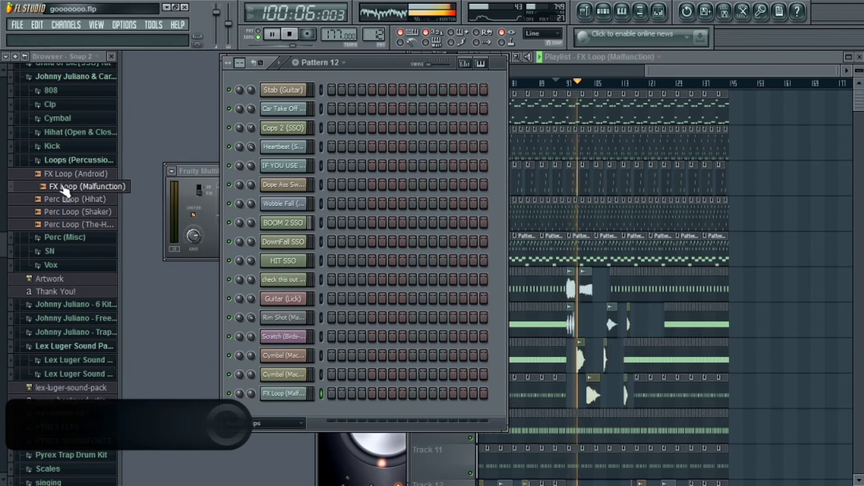
key(space)
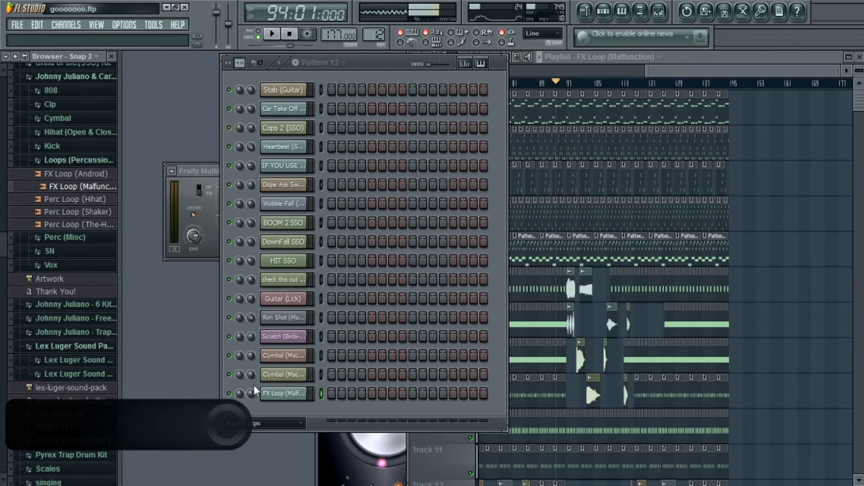
- Place Perc Loop (The-Hunt) on track 7 at bar 145 and repeat it to about bar 158
click(74, 224)
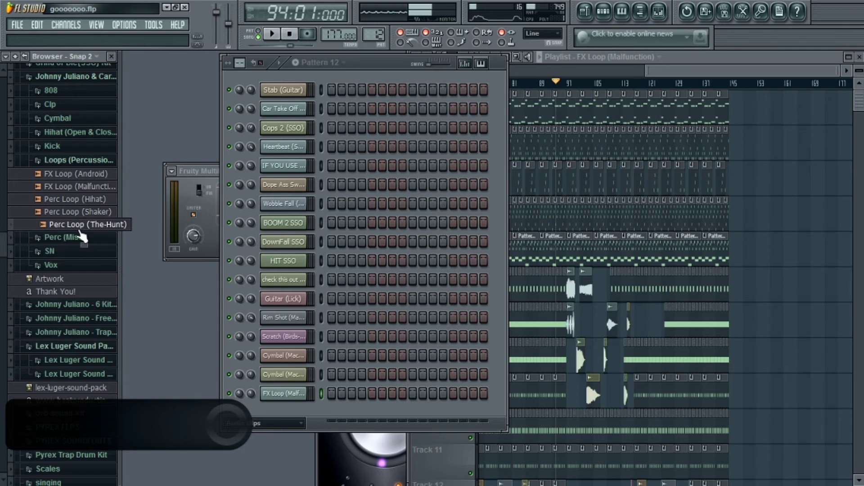
drag(80, 233, 577, 322)
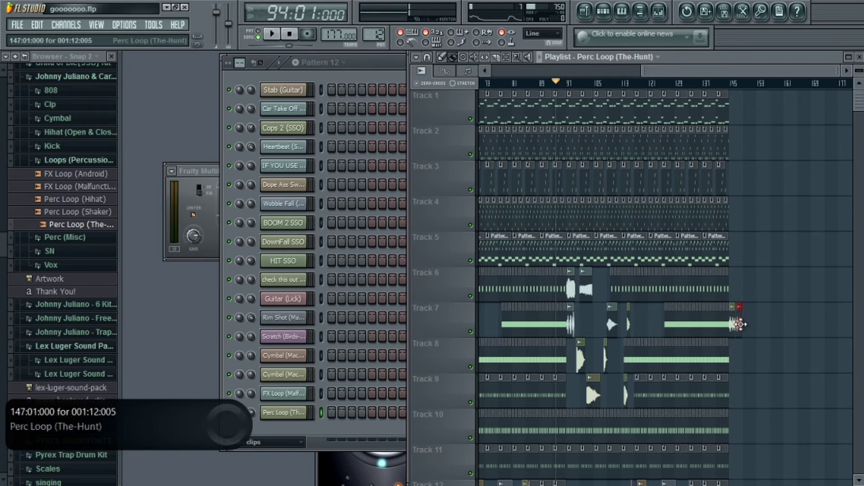
drag(742, 324, 772, 325)
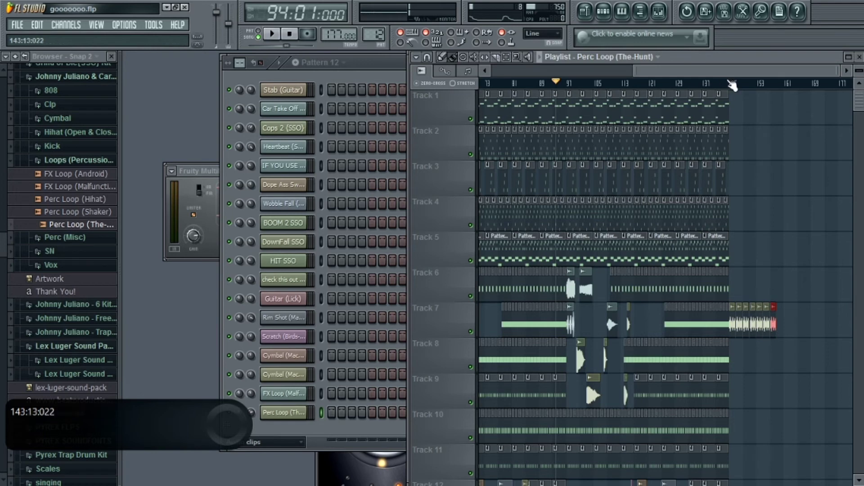
- Play from bar 145 and extend Pattern 1 on track 1 and Pattern 2 on track 2 to about bar 161
key(space)
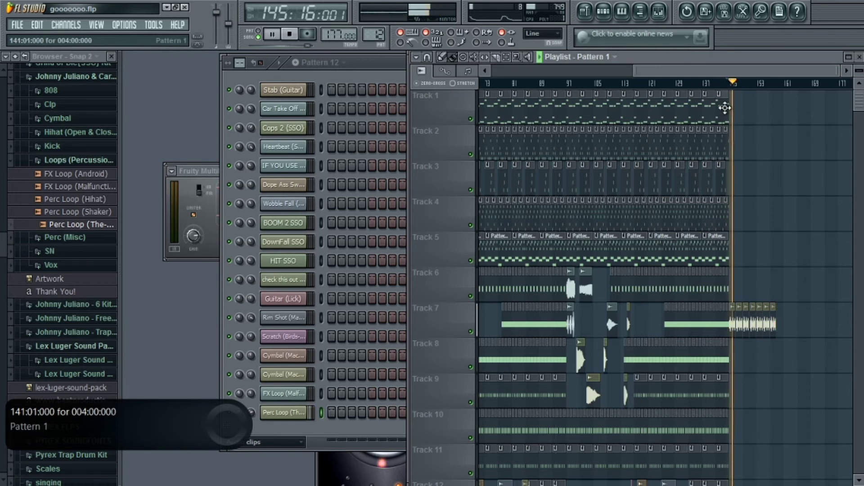
drag(738, 106, 768, 109)
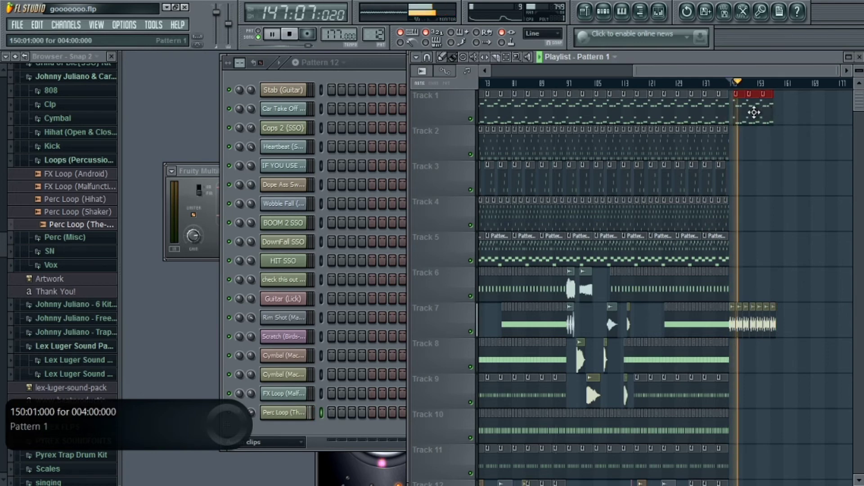
click(772, 109)
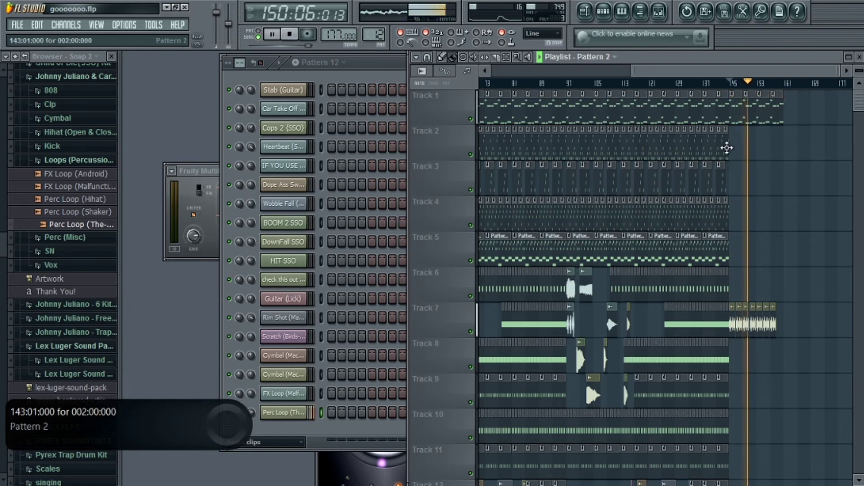
drag(733, 145, 776, 147)
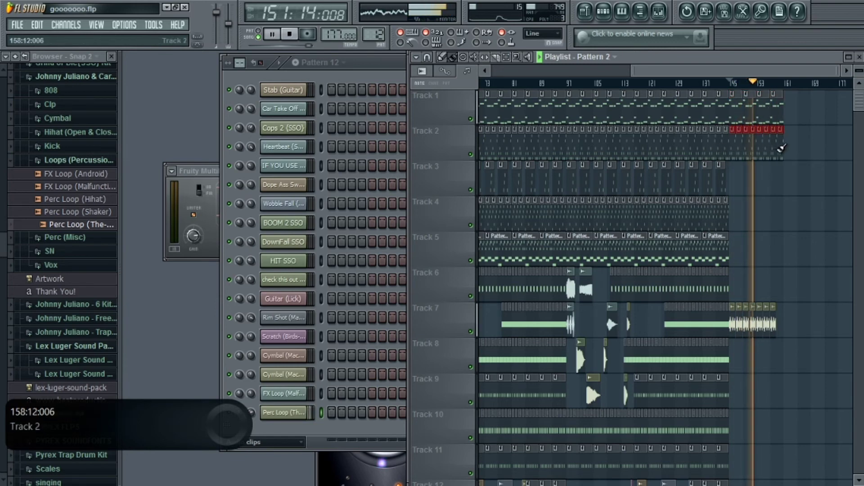
- Delete the Perc Loop (The-Hunt) clips from track 7 and audition the Shaker and Hihat percussion loops
right_click(740, 326)
right_click(759, 324)
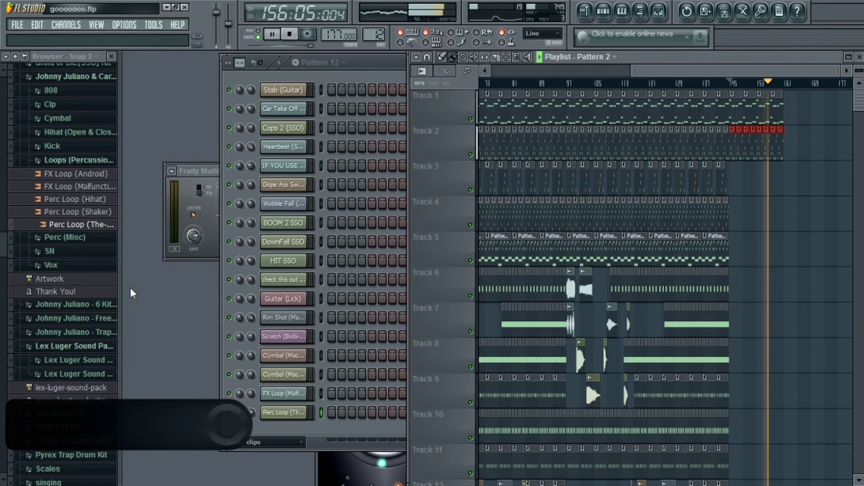
click(74, 209)
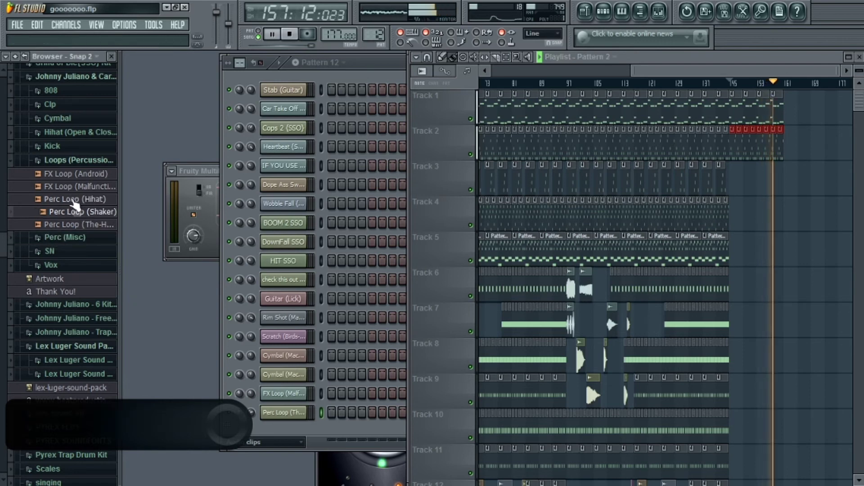
click(76, 202)
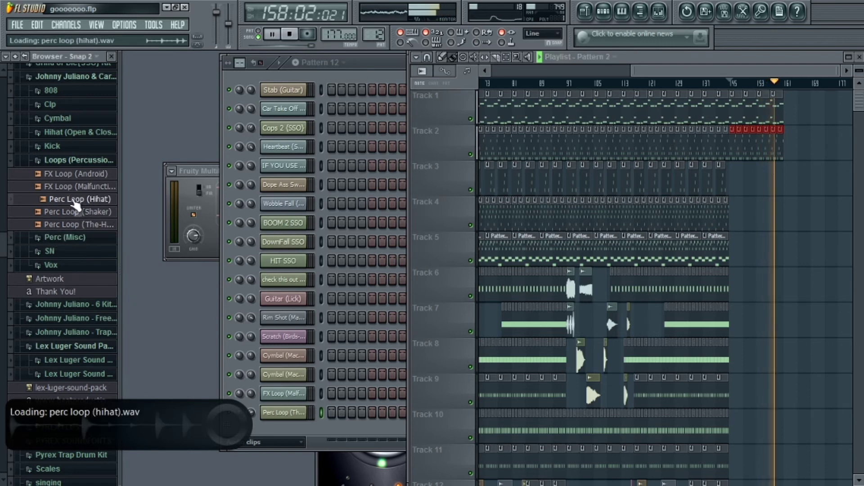
click(67, 160)
- Thin out the intro by deleting the opening clips on tracks 3, 4 and 5, and play from bar 1
click(726, 187)
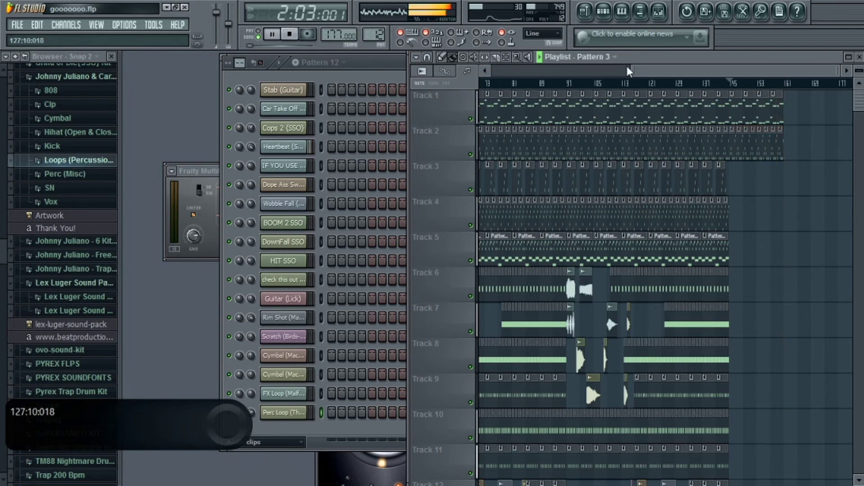
drag(650, 66, 512, 68)
key(space)
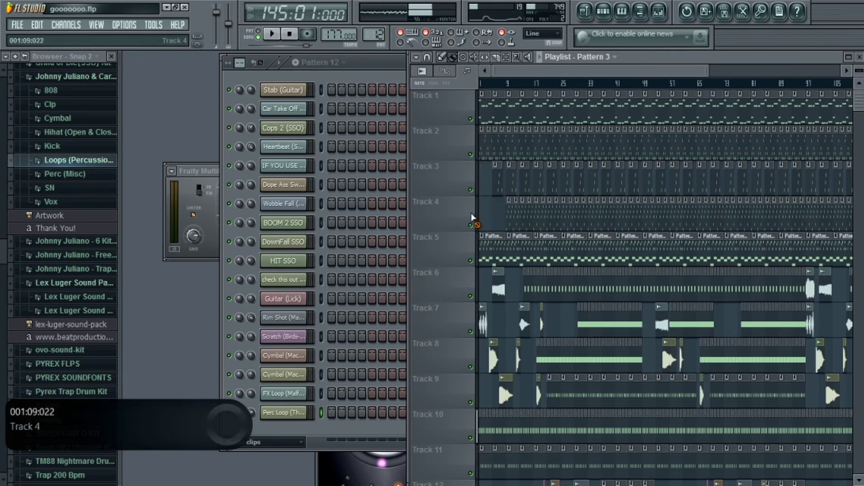
right_click(482, 251)
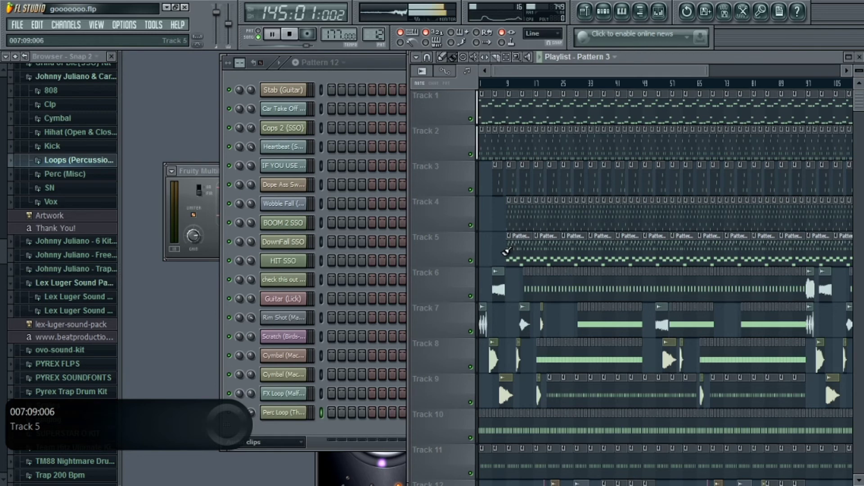
click(483, 85)
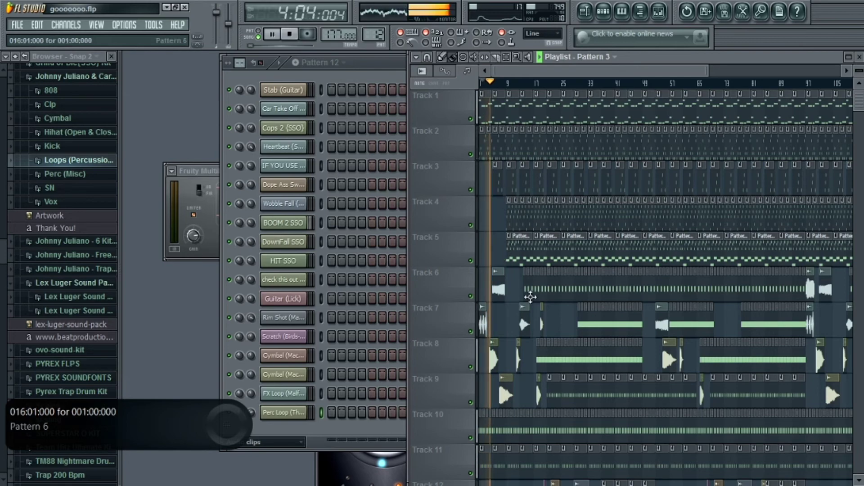
- Open Pattern 13 from track 13 to inspect its notes, and return to the playlist
drag(860, 103, 851, 187)
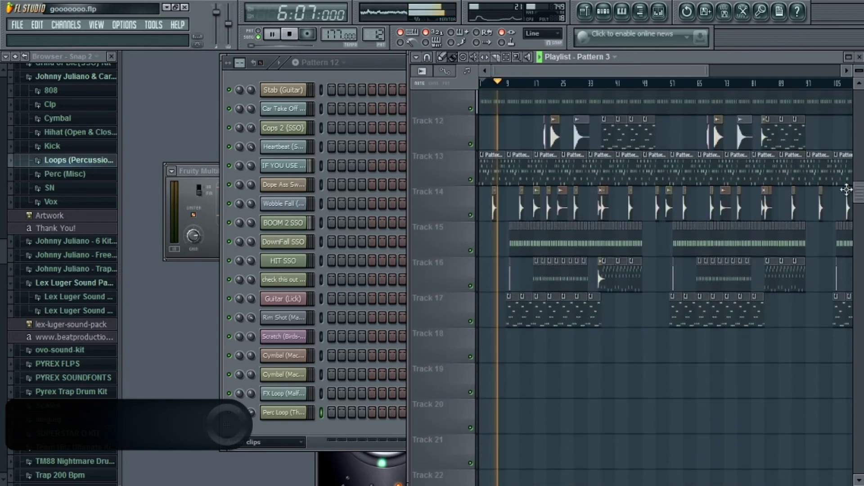
double_click(487, 154)
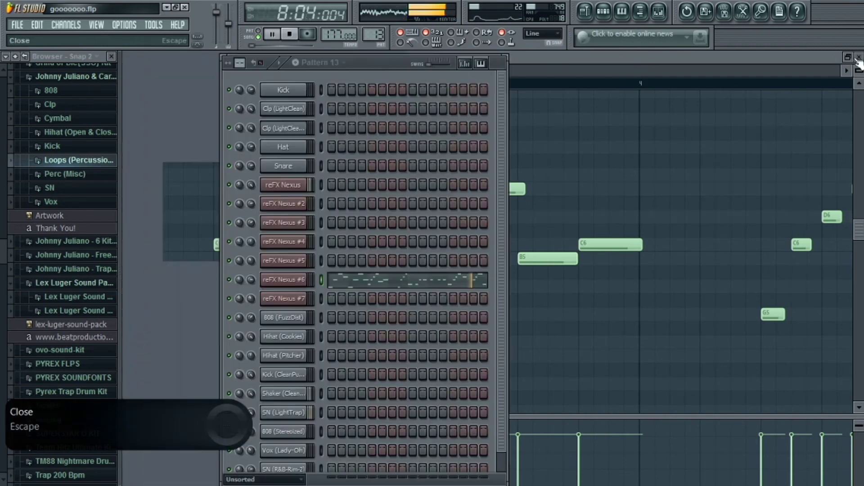
click(859, 58)
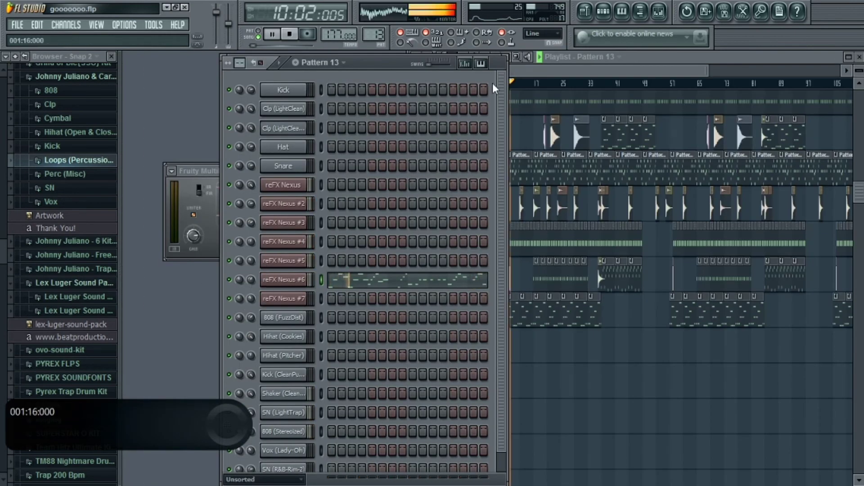
click(544, 69)
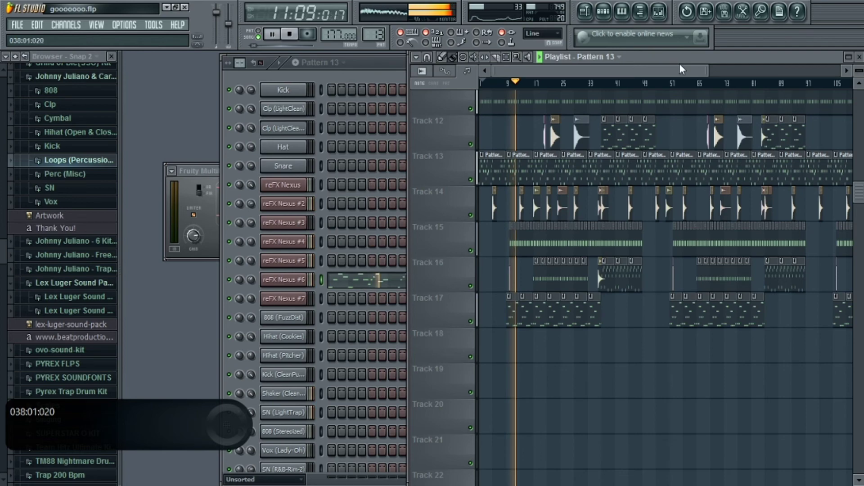
- Trim the start of the bar 17 Pattern 13 clip to bar 19 and shorten the start of the Pattern 11 clip at bar 17
drag(708, 70, 579, 80)
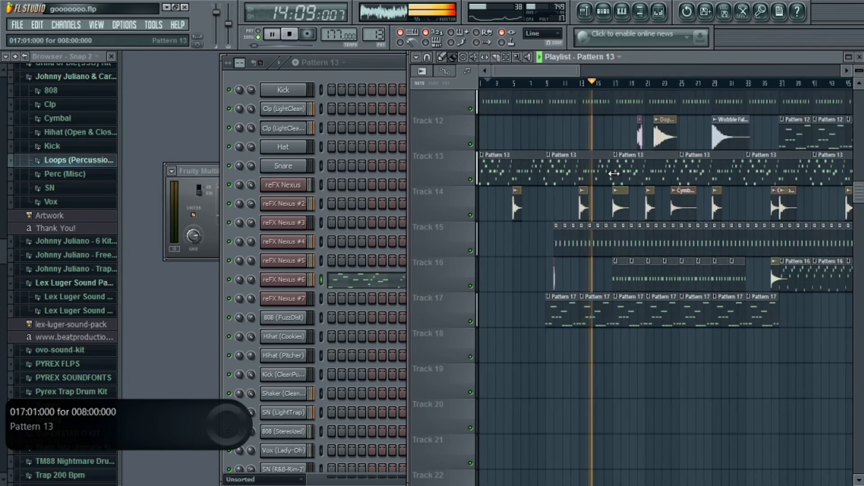
drag(613, 175, 629, 175)
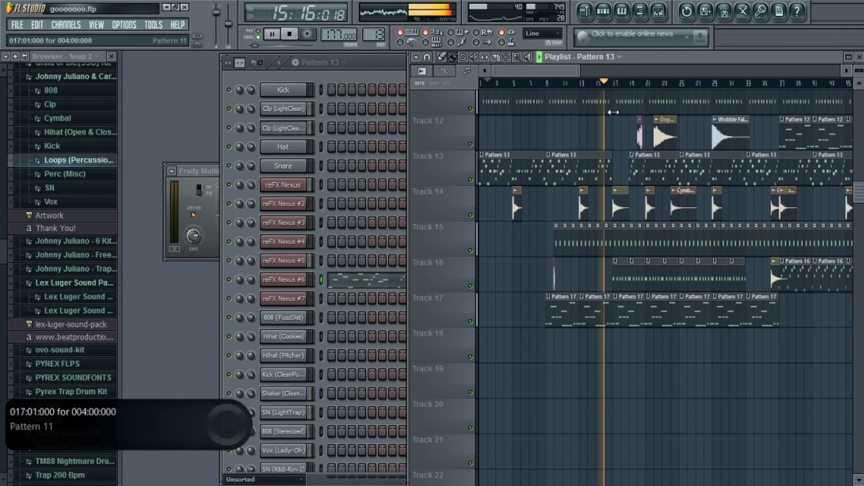
mouse_move(615, 112)
mouse_down()
mouse_move(640, 112)
mouse_move(624, 112)
mouse_up()
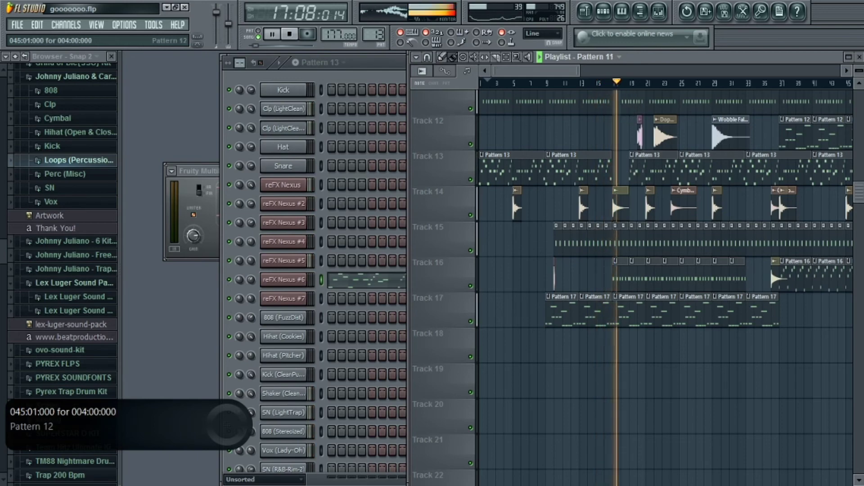
- Delete the track 10 clip at bar 18 and the Pattern 6 clips on track 6 from bar 18 to bar 21
scroll(856, 173, up, 5)
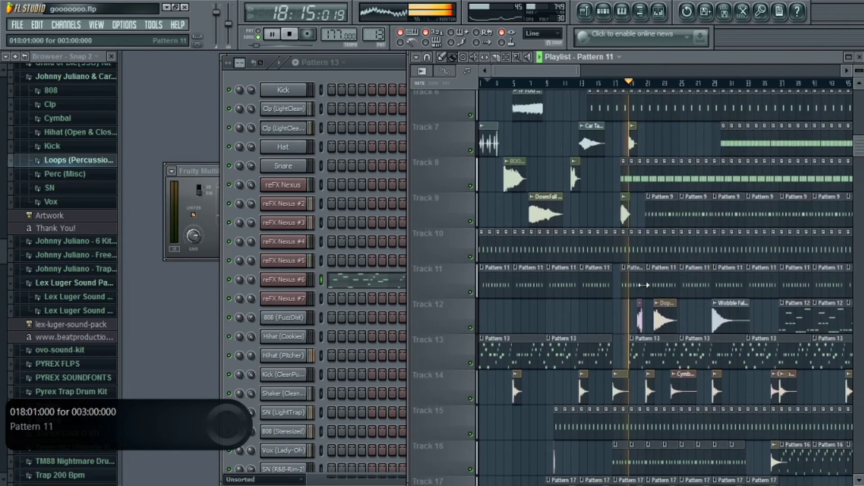
right_click(624, 249)
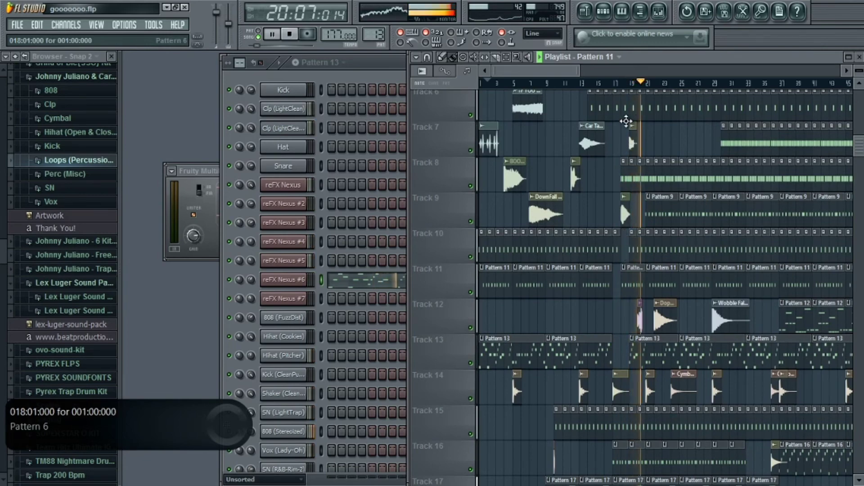
right_click(625, 113)
right_click(634, 111)
right_click(643, 110)
right_click(651, 106)
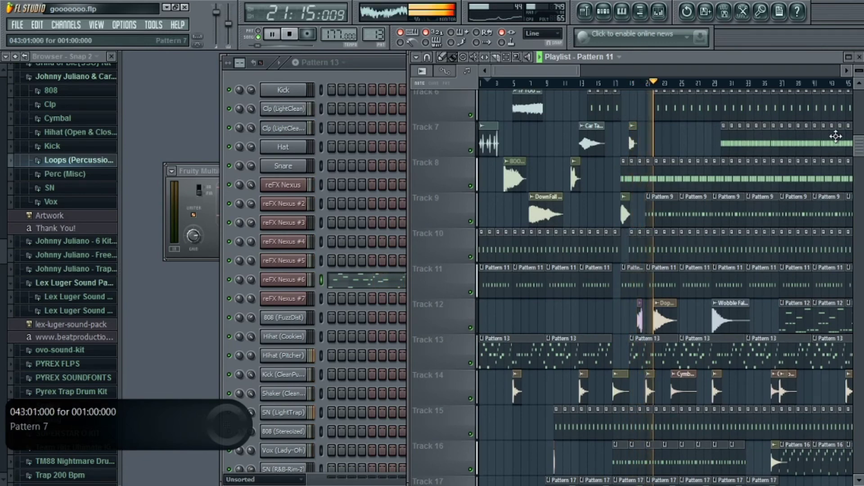
- Delete the Pattern 5 clip at bar 17 and the Pattern 4 clips on track 4 from bar 17 to bar 22
scroll(637, 221, up, 4)
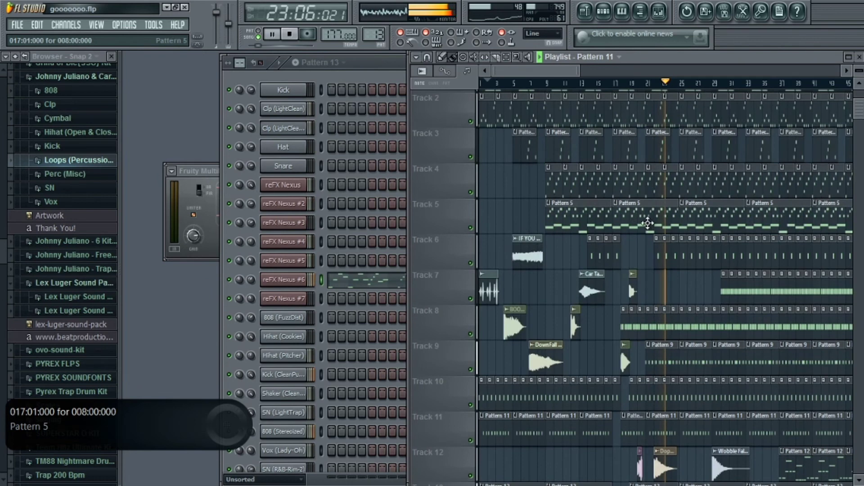
right_click(637, 221)
right_click(650, 184)
right_click(634, 184)
right_click(617, 182)
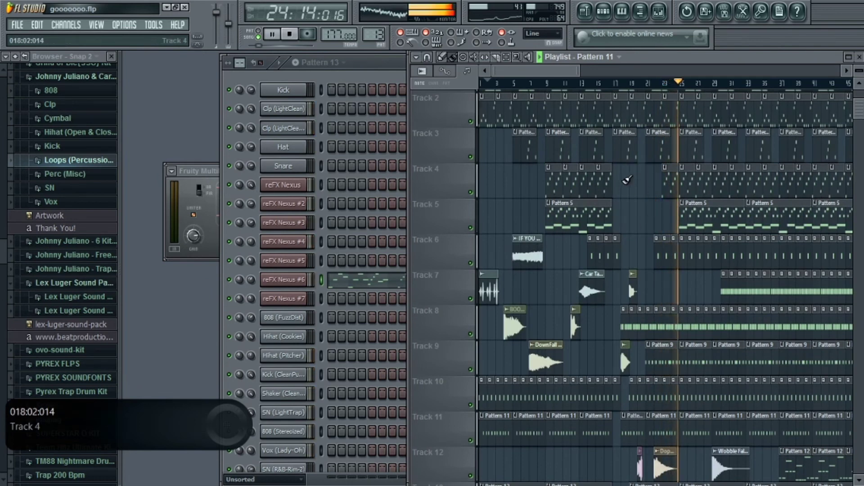
- Try removing the Pattern 2 clip at bar 17 on track 2, place it back, and stop playback
right_click(625, 115)
click(618, 113)
key(space)
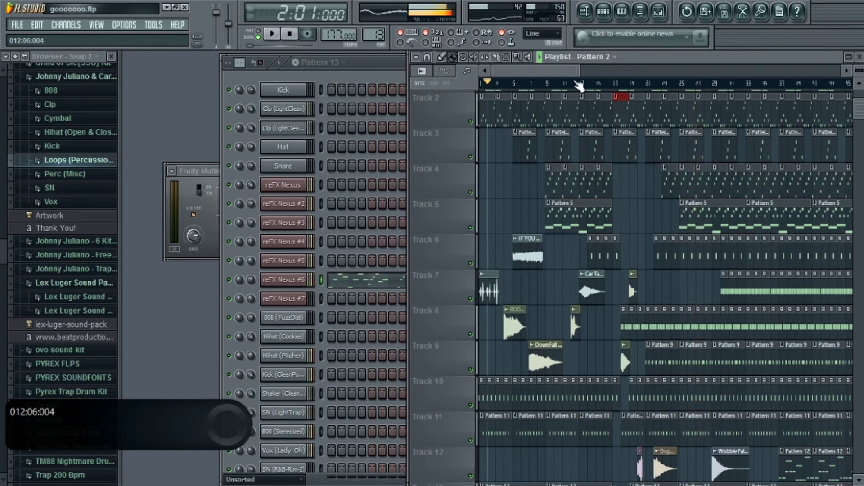
drag(572, 75, 531, 14)
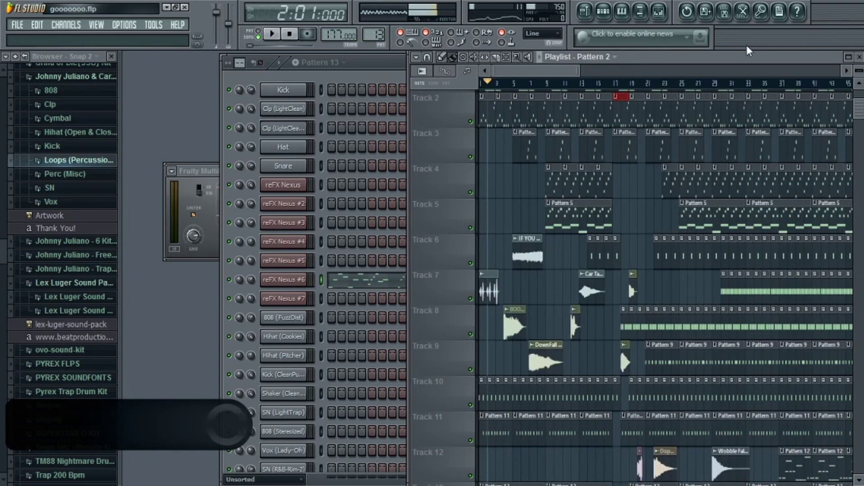
- Delete the Pattern 3 clips at bars 17 and 21 and thin tracks 4, 6, 8, 10 and 11 between bars 17 and 23
right_click(634, 155)
right_click(657, 152)
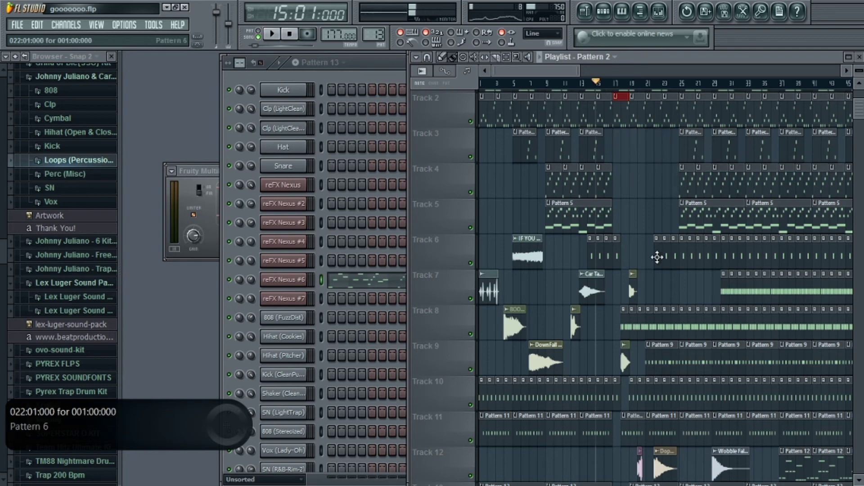
right_click(648, 321)
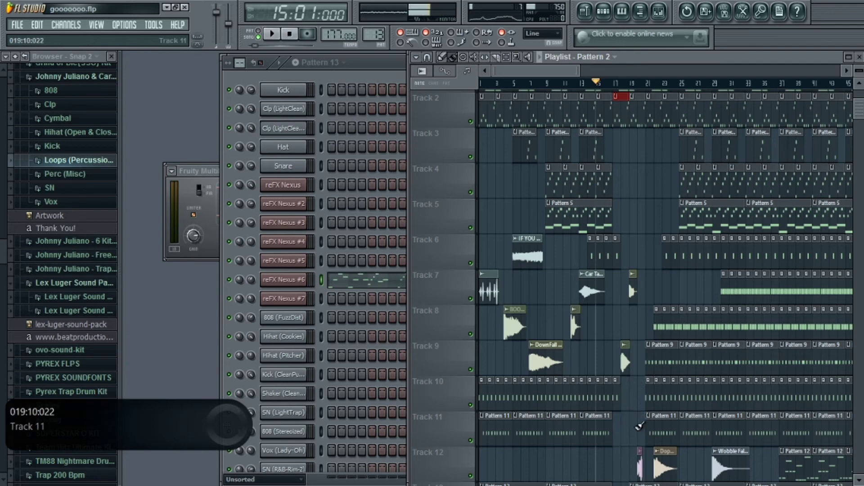
- Delete the Pattern 13 clip at bar 19 and the Pattern 15 clips from bar 17 to 21, and play from bar 15
scroll(695, 358, down, 3)
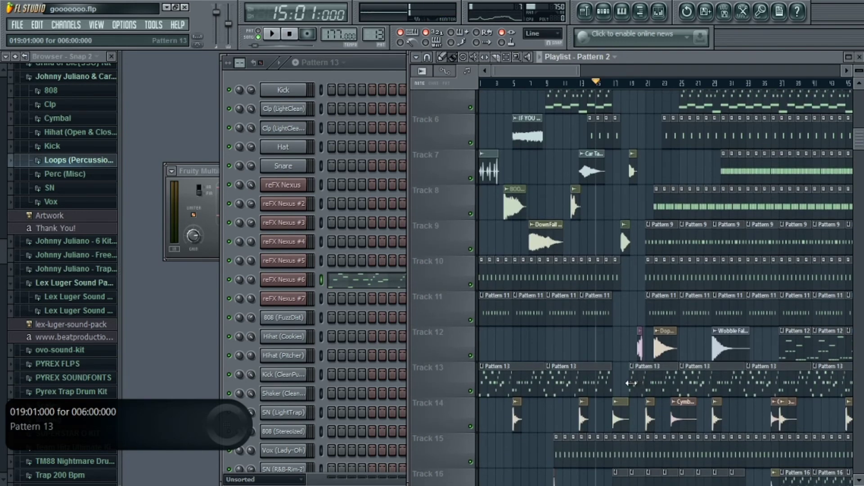
right_click(639, 383)
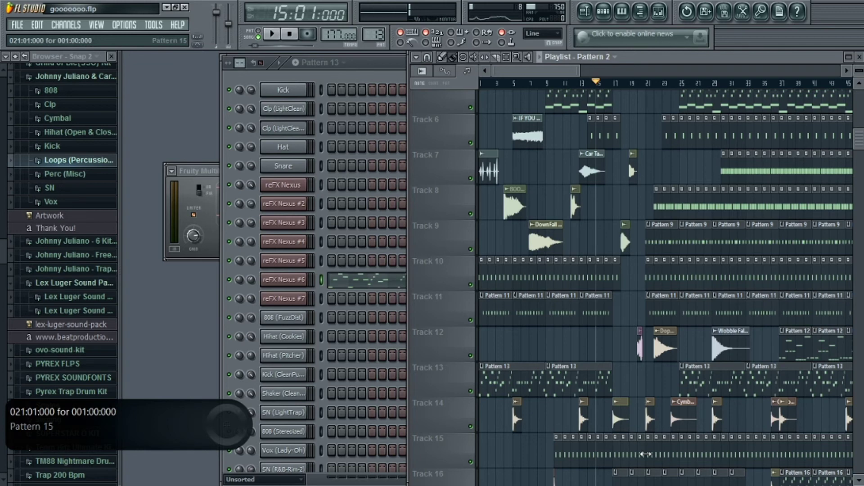
key(space)
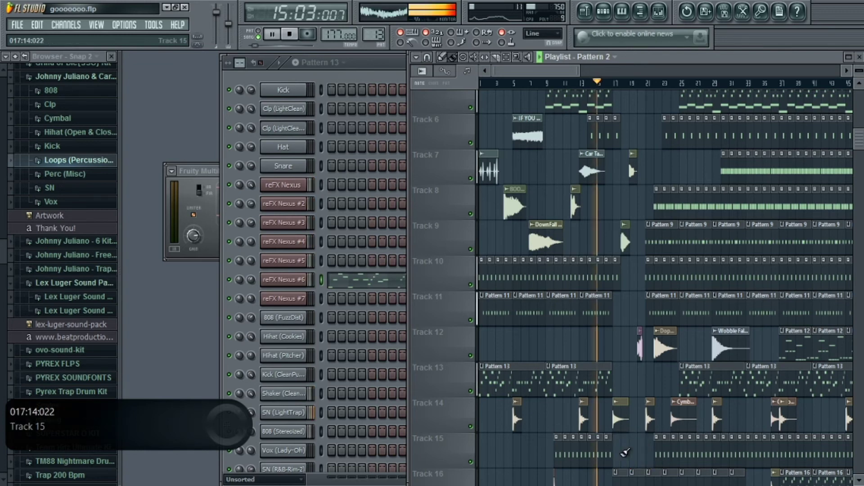
- Delete the clips on track 10 at bar 17, on track 16 from bar 17 to 20, and Pattern 17 at bar 17
right_click(615, 271)
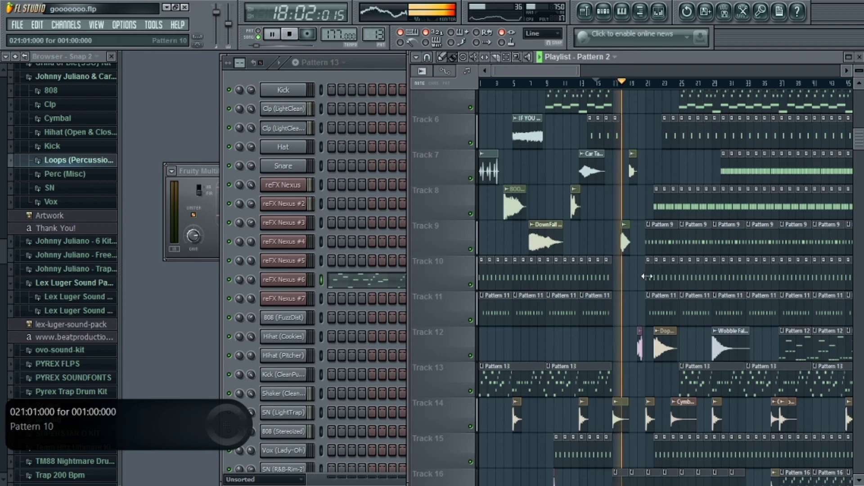
scroll(740, 254, down, 3)
right_click(618, 371)
right_click(636, 363)
right_click(619, 388)
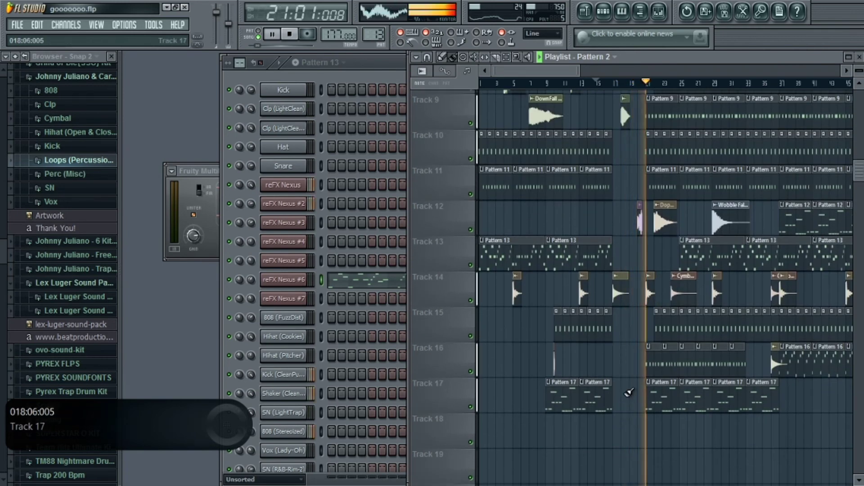
- Replay the transition and delete the Pattern 13 clip at bar 9, the Pattern 15 clips at bars 14 to 16, and Pattern 17 at bar 13
click(597, 82)
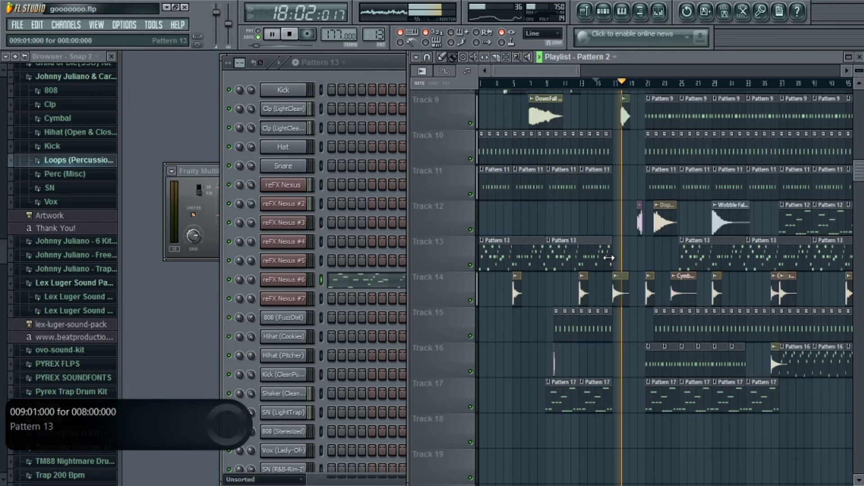
right_click(607, 257)
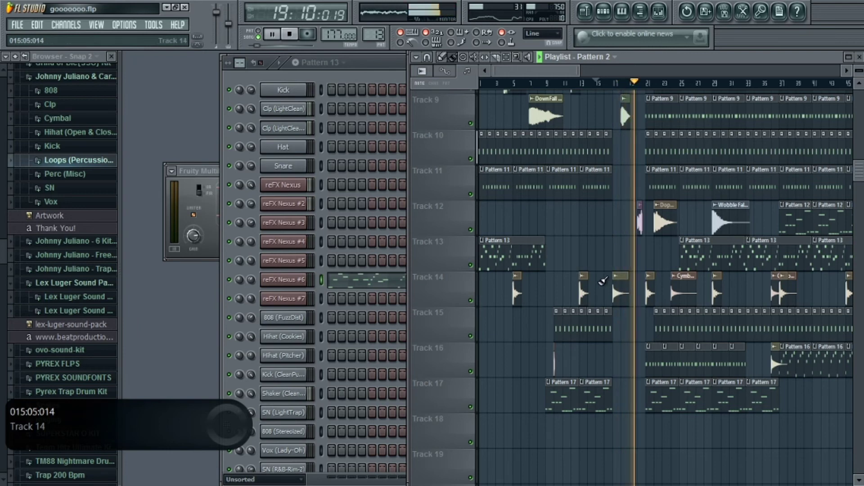
right_click(598, 331)
right_click(597, 396)
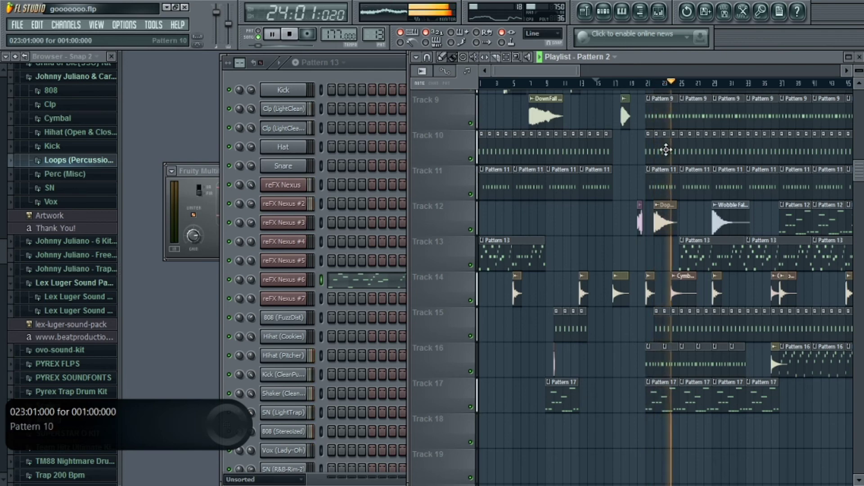
- Raise the reFX Nexus #6 channel volume slightly and inspect Pattern 4's notes in the piano roll
scroll(620, 350, up, 5)
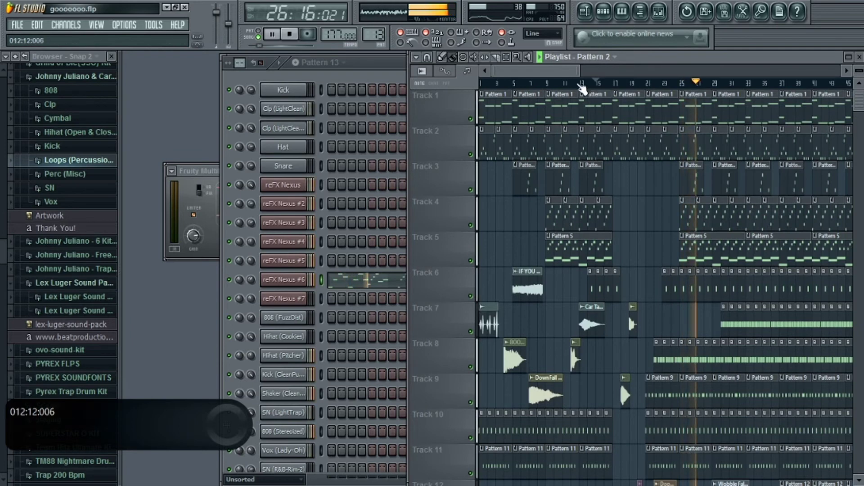
drag(250, 277, 251, 270)
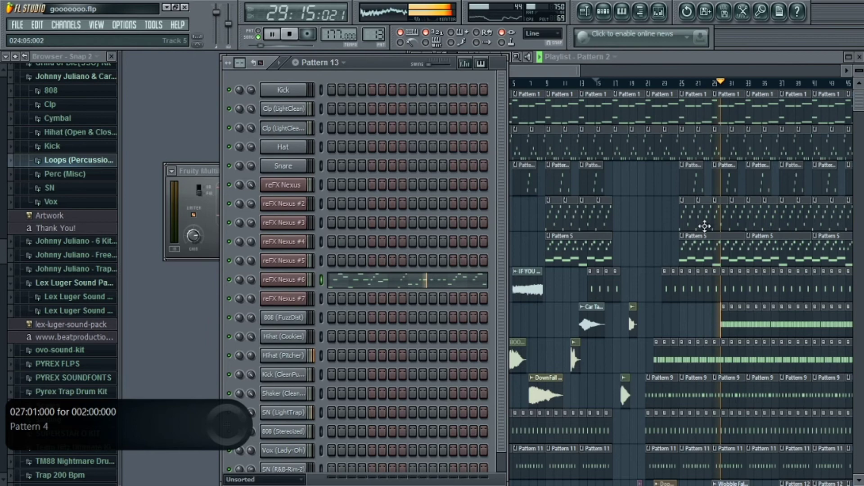
double_click(719, 216)
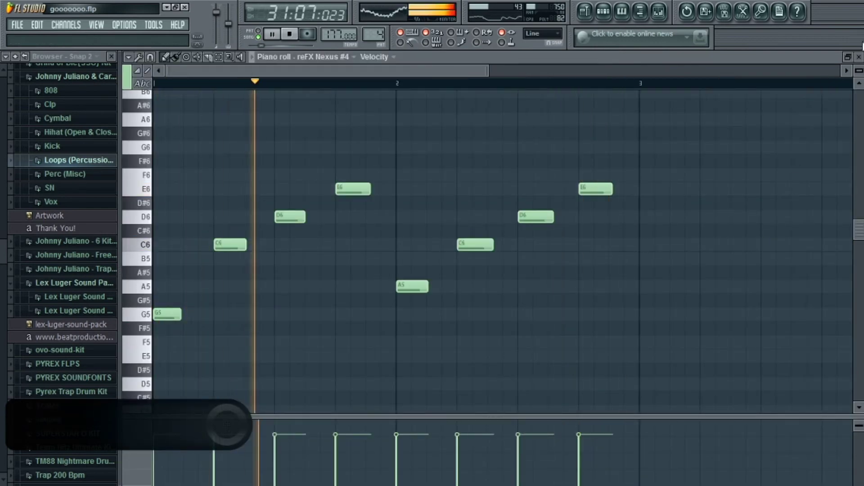
click(859, 57)
- Fine-tune the reFX Nexus #4 channel volume while replaying the song from bar 14
drag(252, 239, 252, 244)
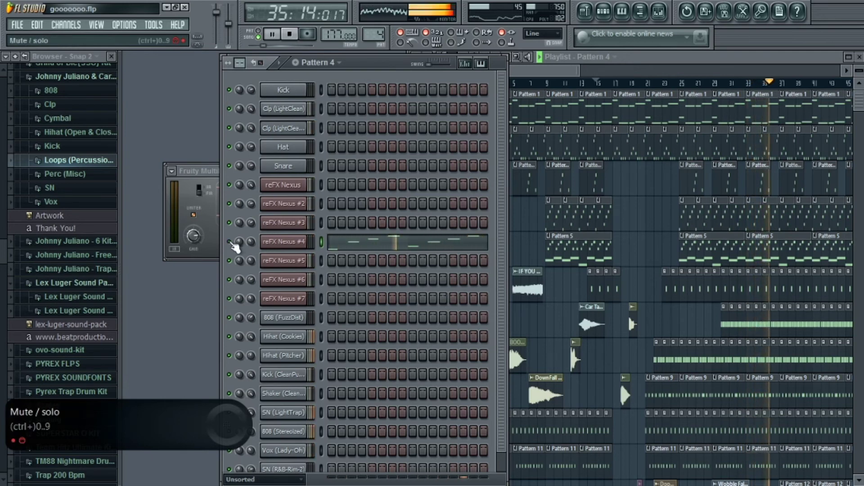
drag(251, 241, 250, 245)
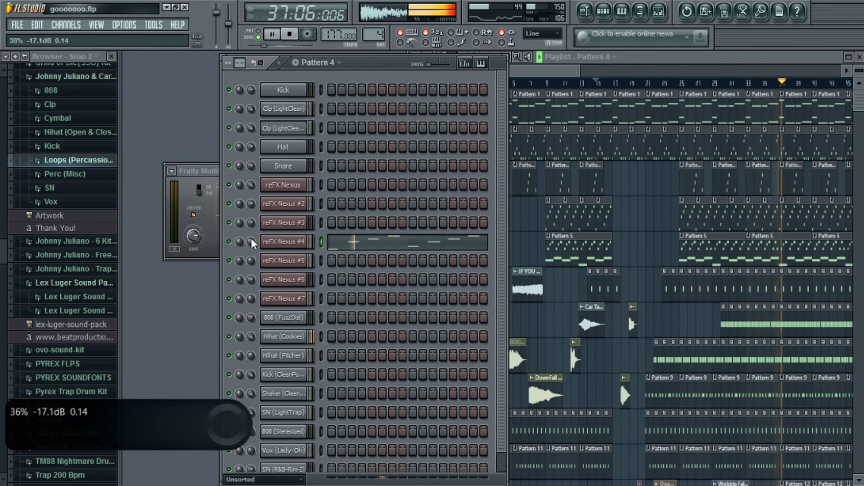
click(589, 82)
drag(251, 245, 251, 242)
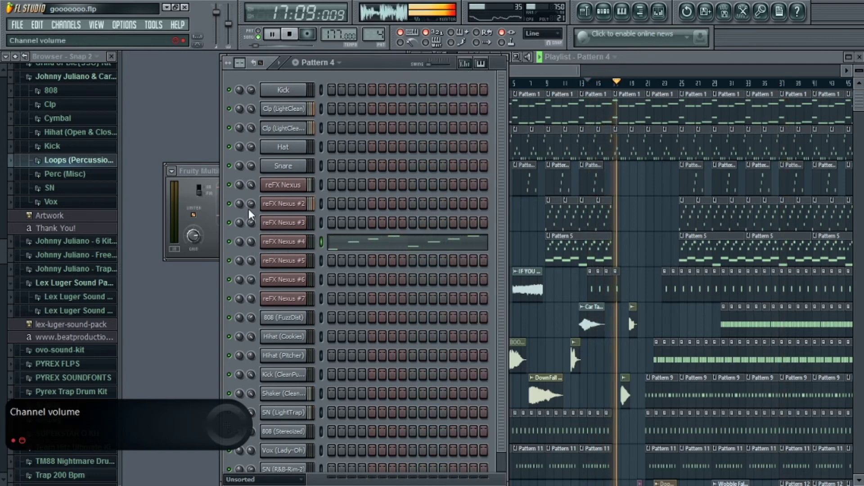
- Lower the reFX Nexus #2 channel volume slightly and replay the song from bar 12
drag(248, 210, 248, 216)
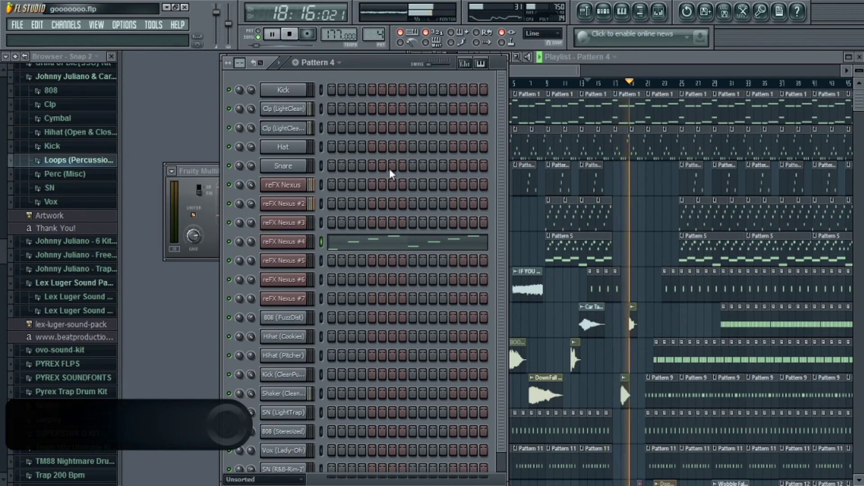
click(571, 80)
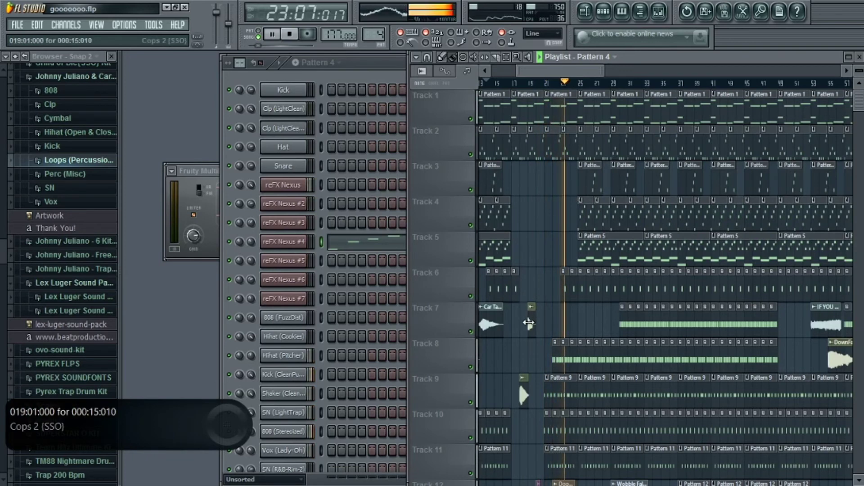
- Open the Pattern 4 clip at bar 25 in the piano roll, play it in pattern mode, and return to the playlist
click(367, 68)
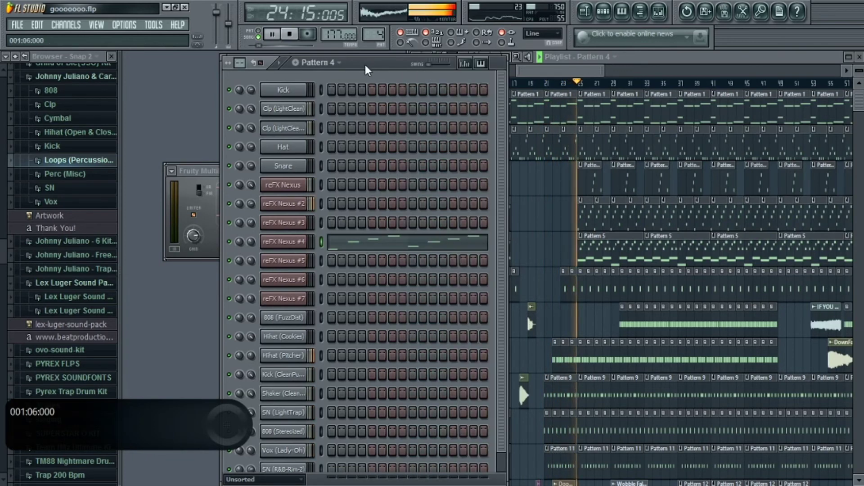
drag(526, 72, 500, 73)
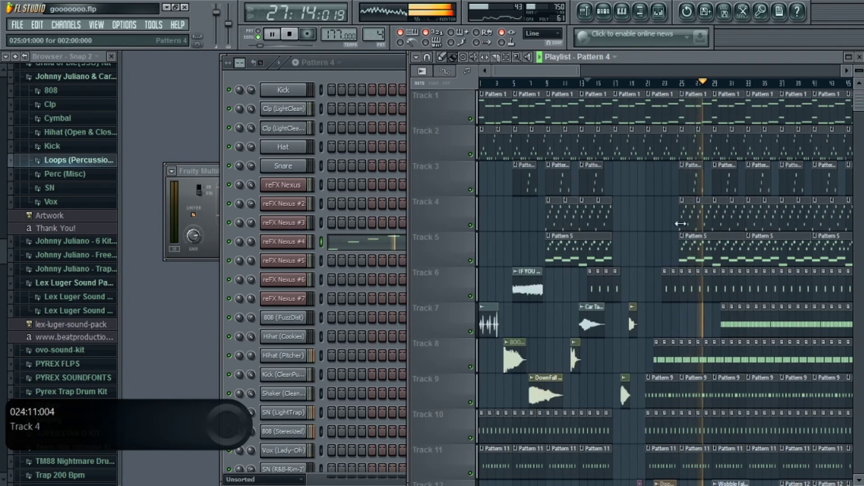
double_click(686, 223)
click(255, 31)
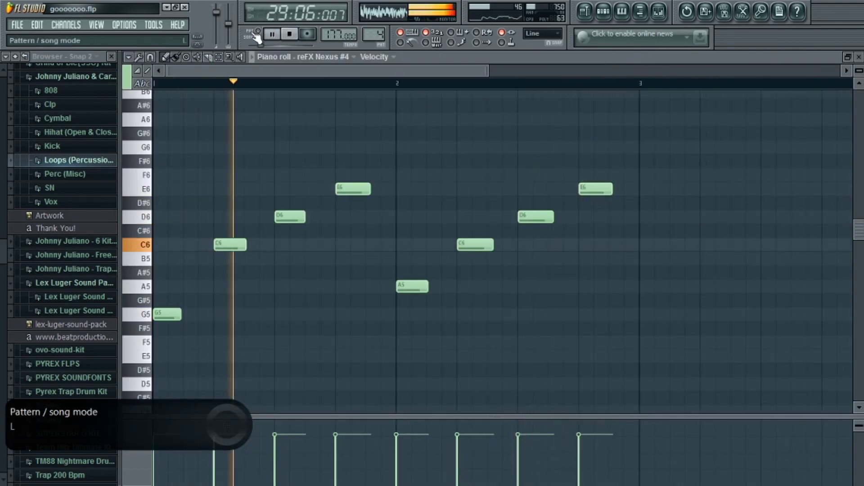
click(859, 56)
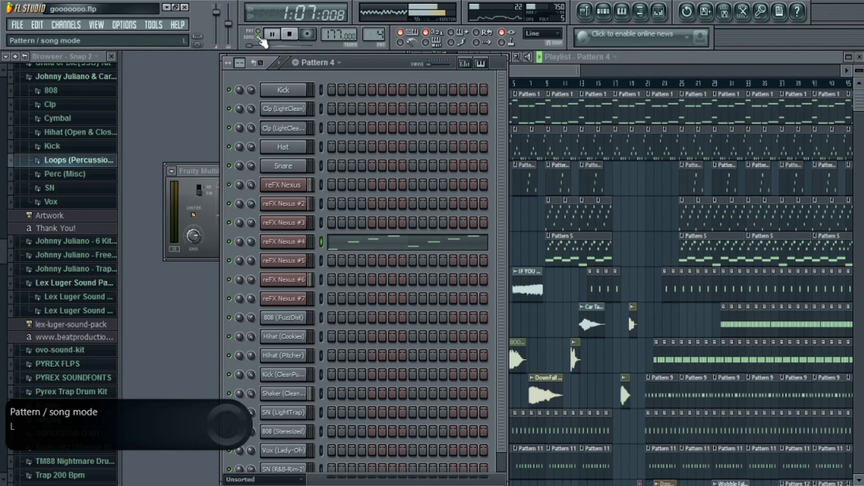
- Play the song in song mode from bar 12 and review the arrangement through the transition and the following section
drag(580, 71, 611, 75)
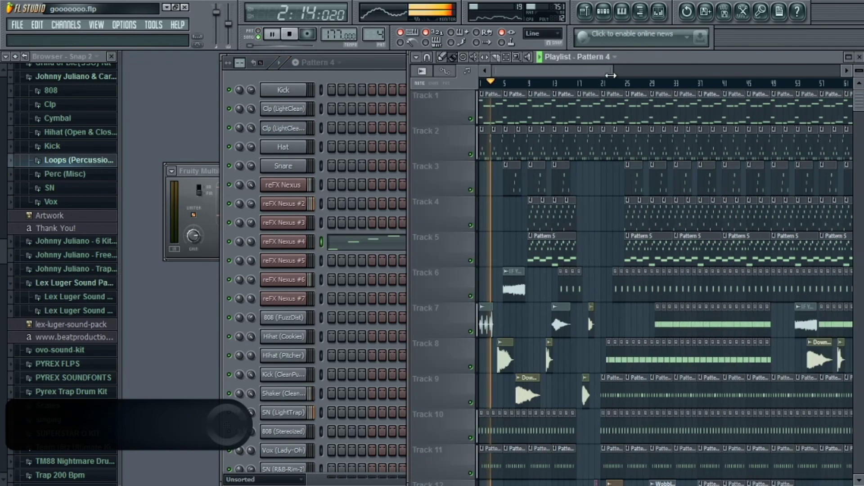
click(552, 86)
key(space)
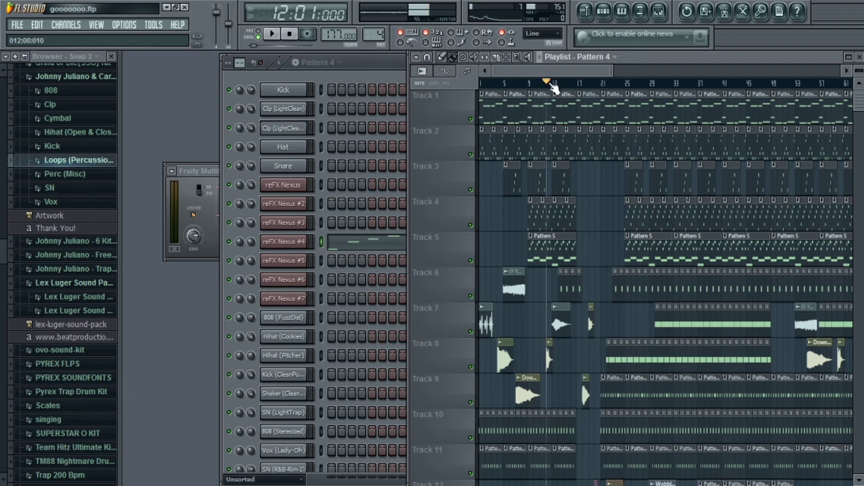
key(space)
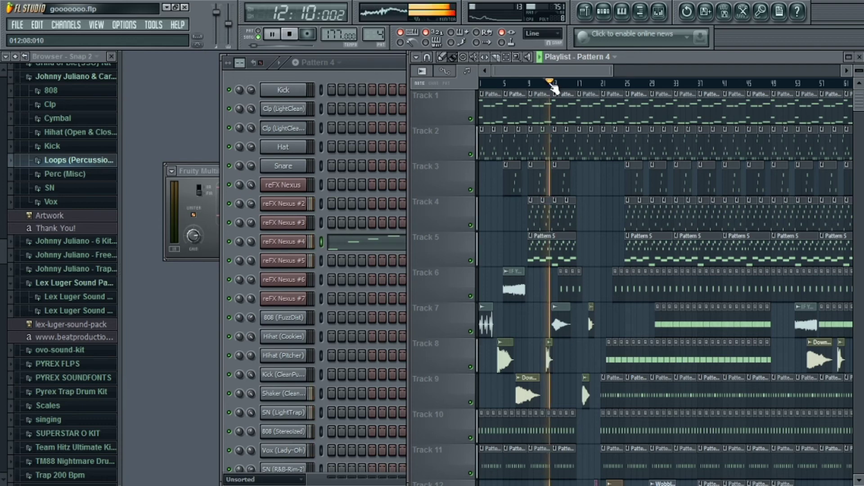
drag(613, 71, 541, 104)
drag(517, 71, 578, 79)
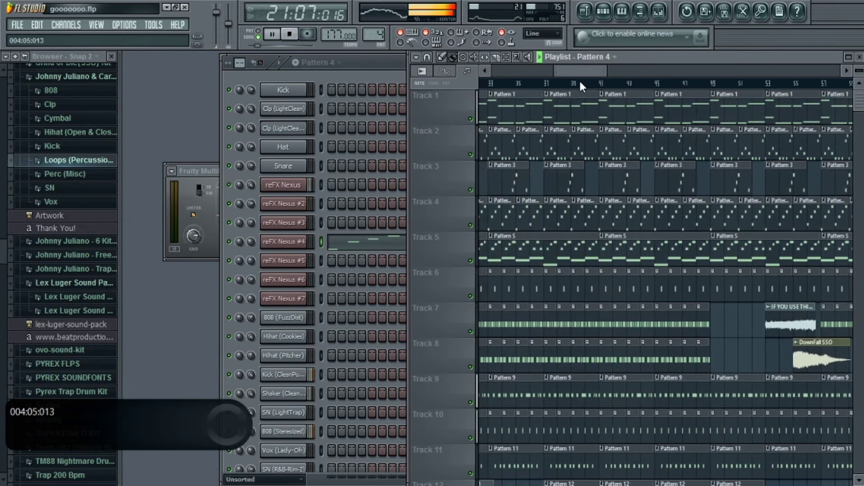
drag(579, 79, 549, 92)
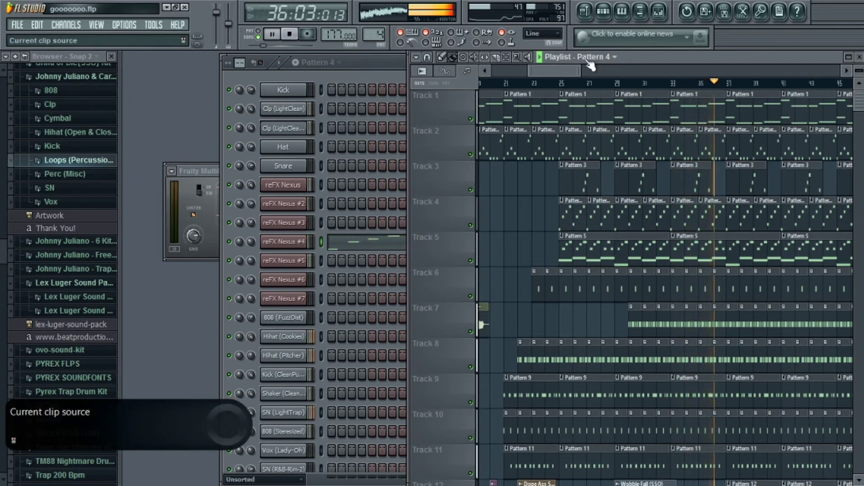
drag(580, 69, 639, 66)
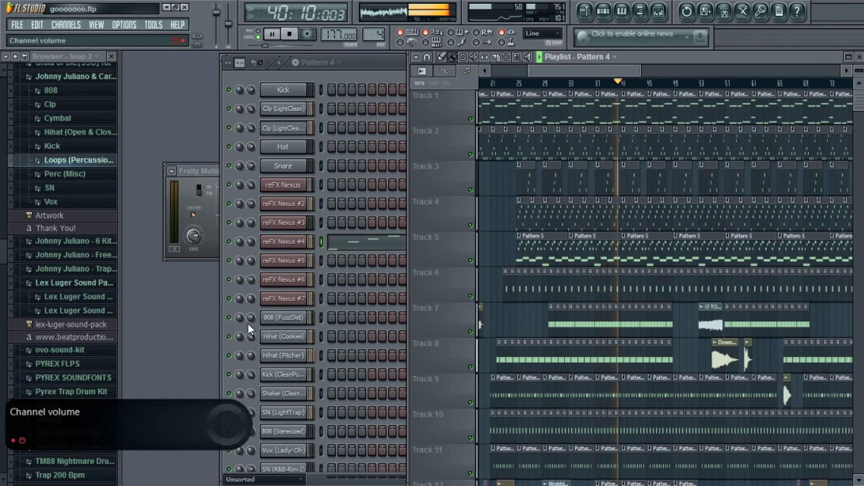
- Fine-tune the 808 (FuzzDist) channel volume, check the song around bar 46, and stop playback
drag(252, 316, 252, 317)
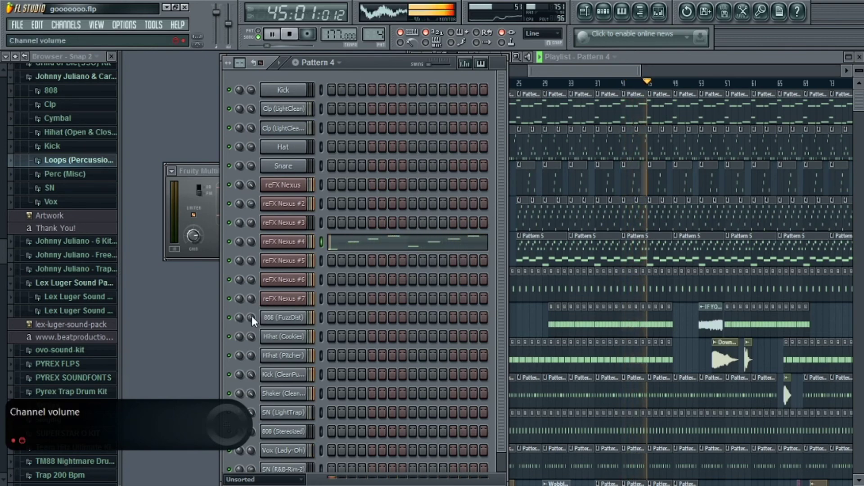
drag(606, 72, 617, 73)
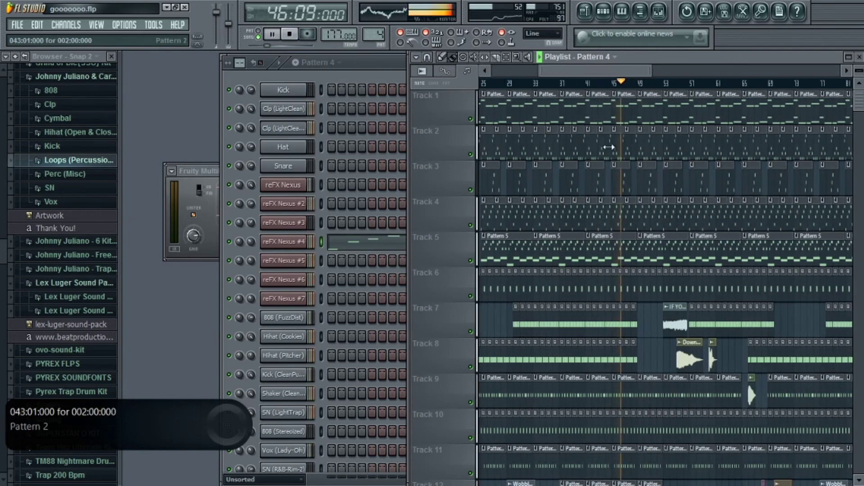
key(space)
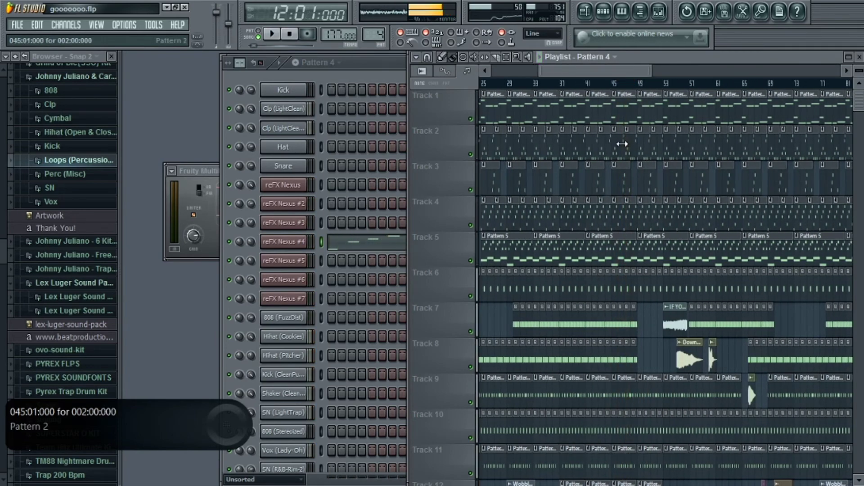
- Delete the Pattern 3 clips at bars 45 and 49 and the Pattern 4 clips from bars 45 to 50
right_click(625, 185)
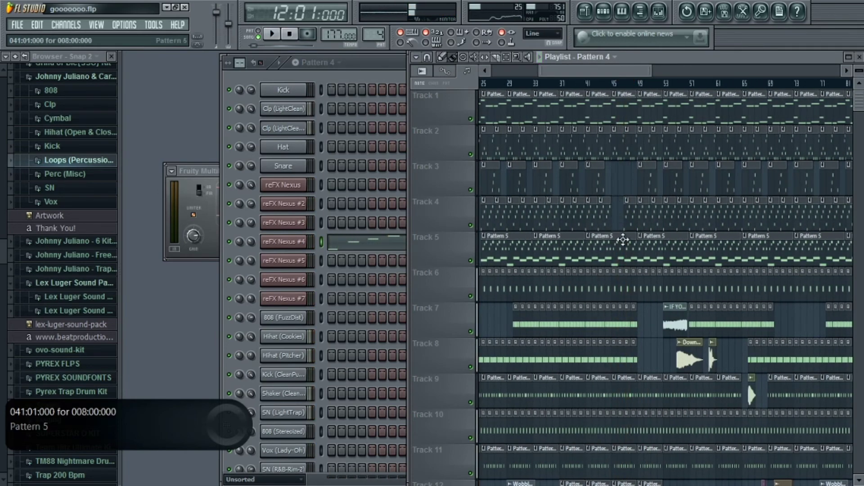
right_click(634, 223)
right_click(648, 188)
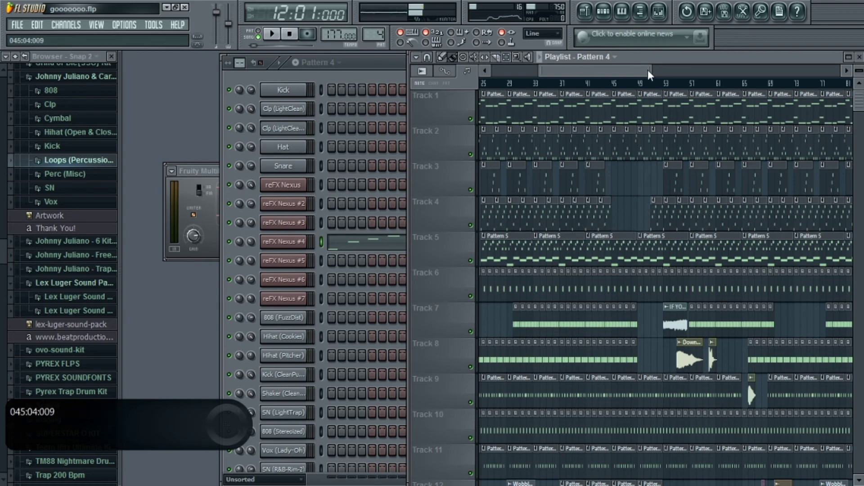
- Delete the Pattern 5 clips at bars 41 and 49, and place a shortened Pattern 5 clip from bar 41 ending at bar 45
drag(648, 70, 605, 70)
right_click(585, 260)
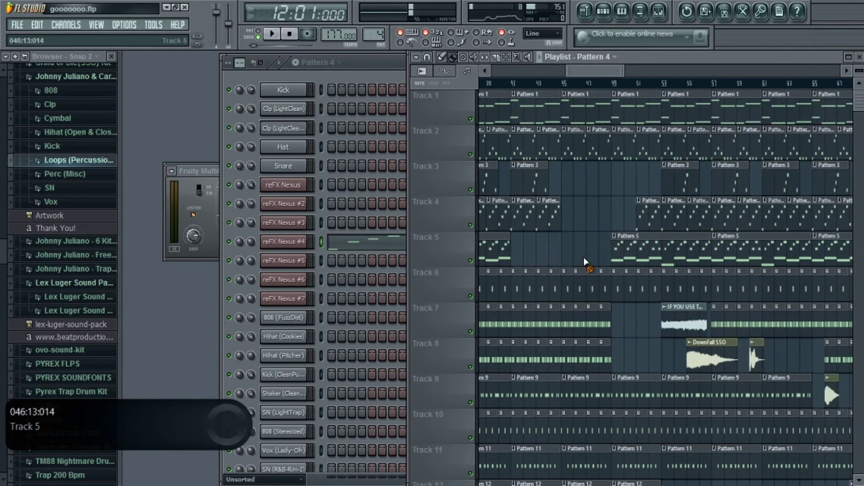
right_click(612, 255)
click(518, 251)
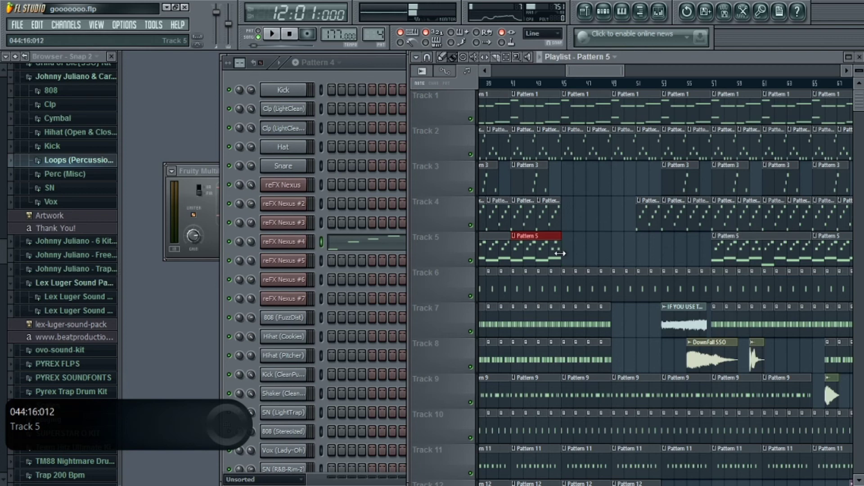
- Clear the pattern clips on Track 6 for bars 45 to 52 and on Tracks 7 and 8 for bars 45 to 48
right_click(581, 320)
right_click(575, 288)
right_click(588, 288)
right_click(600, 288)
right_click(613, 288)
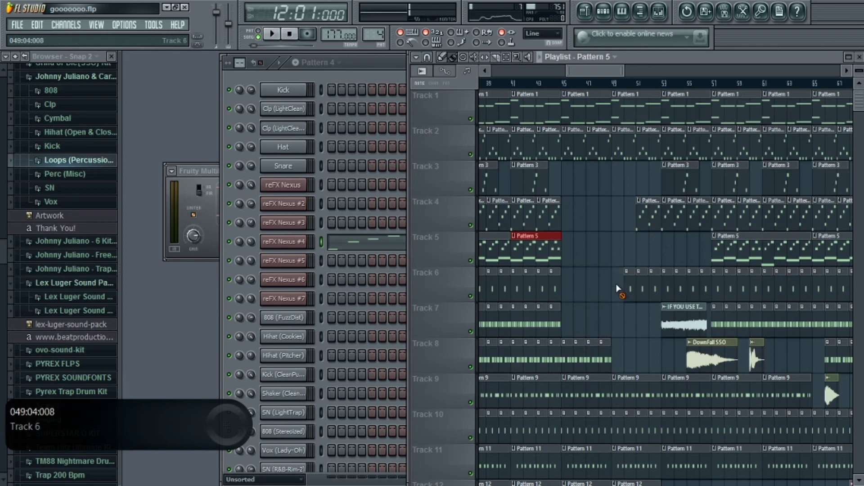
click(601, 353)
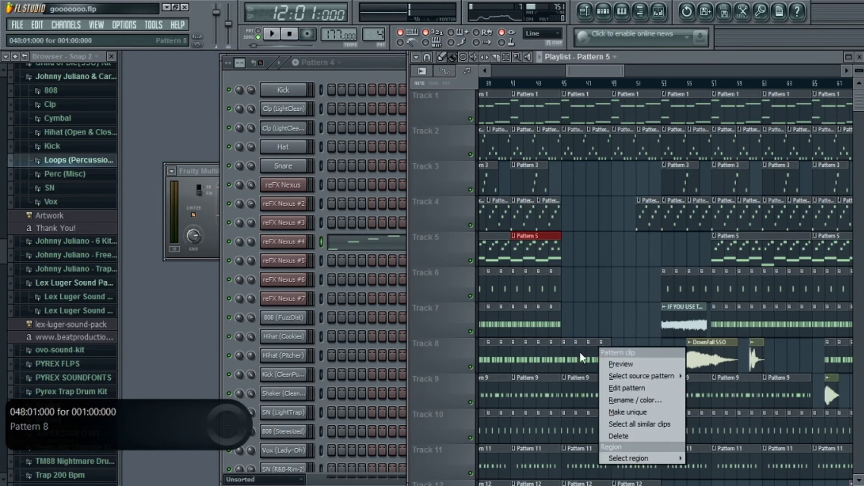
click(580, 352)
- Delete the Pattern 9, Pattern 10 and Pattern 11 clips from bars 45 to 52
right_click(583, 386)
right_click(621, 390)
right_click(614, 428)
right_click(640, 431)
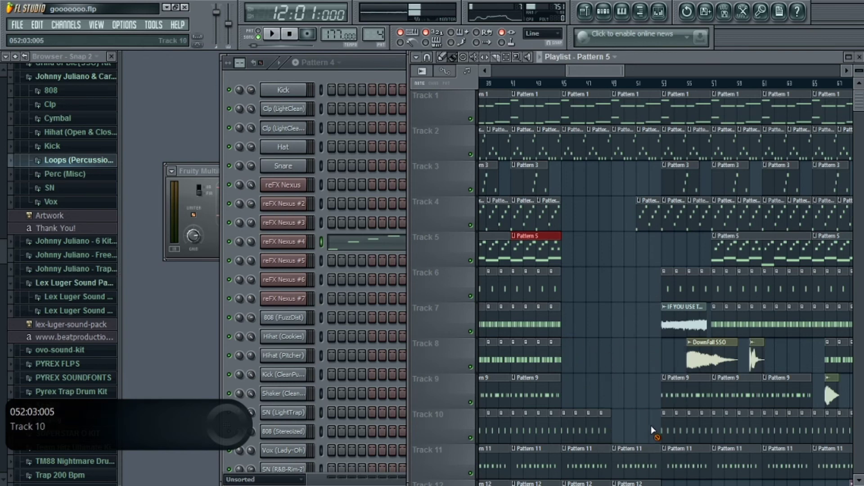
right_click(589, 450)
right_click(624, 458)
- Delete the Pattern 12 clips from bars 45 to 52, and cut the Track 15 and Track 16 patterns off at bar 47
scroll(666, 266, down, 5)
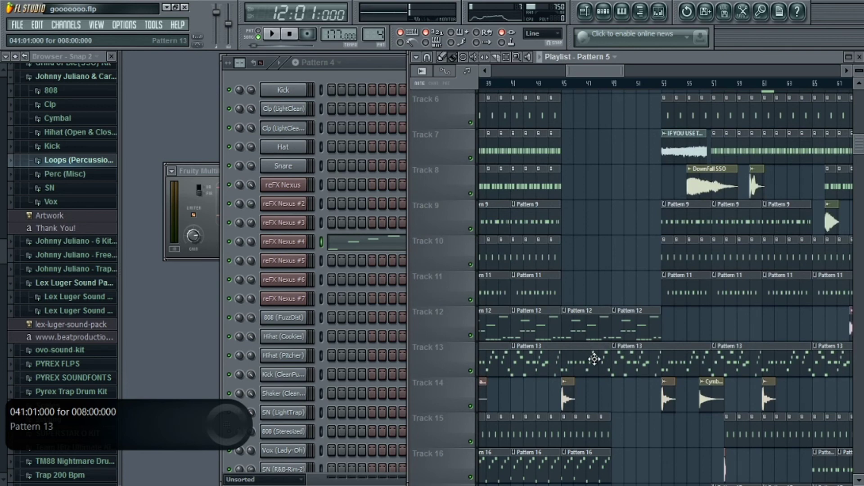
right_click(594, 341)
right_click(637, 333)
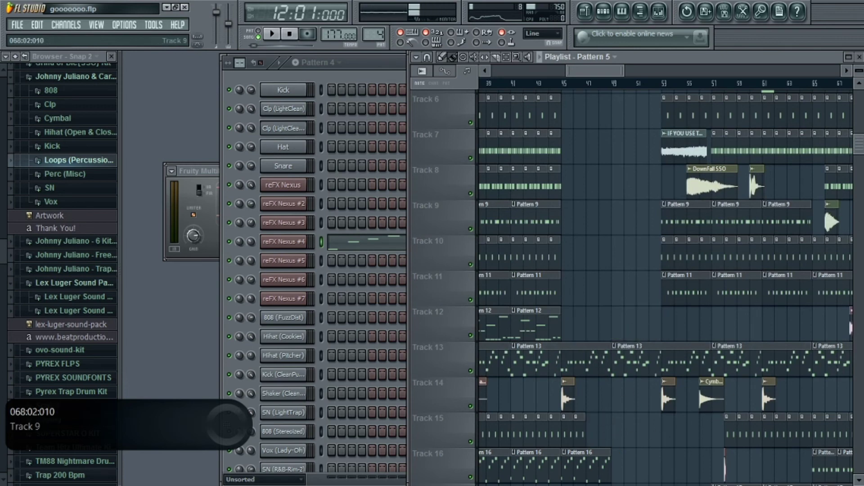
scroll(859, 135, down, 7)
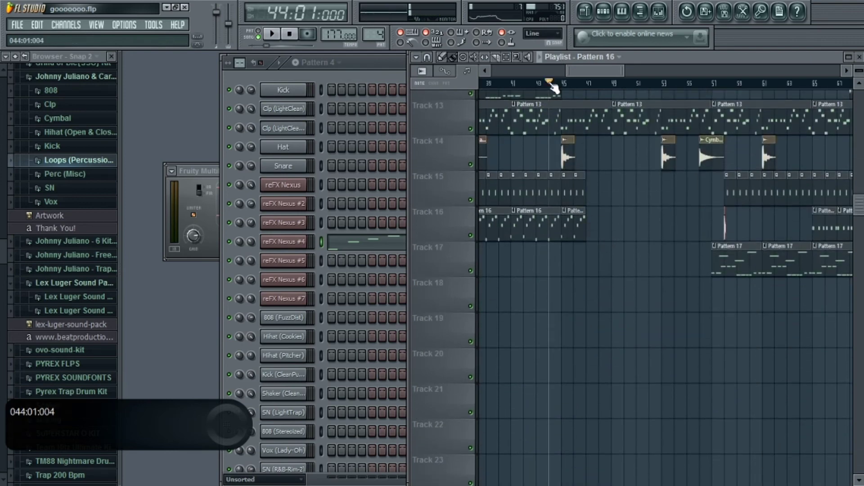
- Play the song from bar 44 and review the thinned section and its transition into bar 53
key(space)
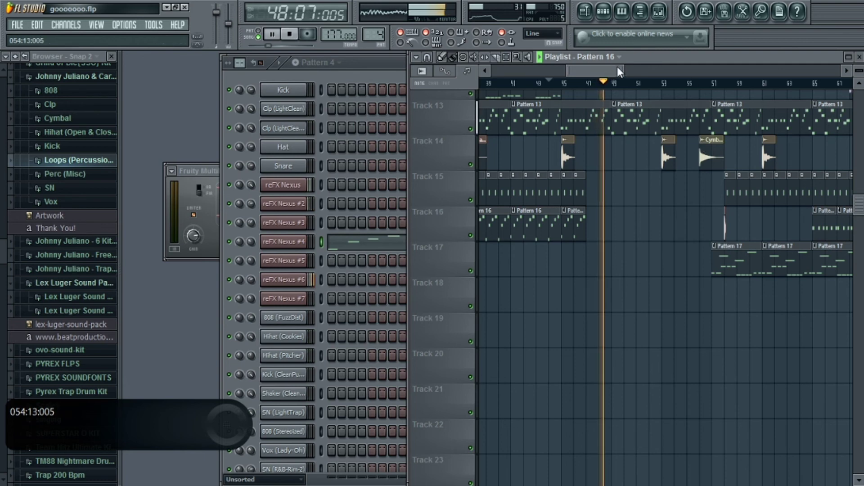
drag(617, 70, 658, 68)
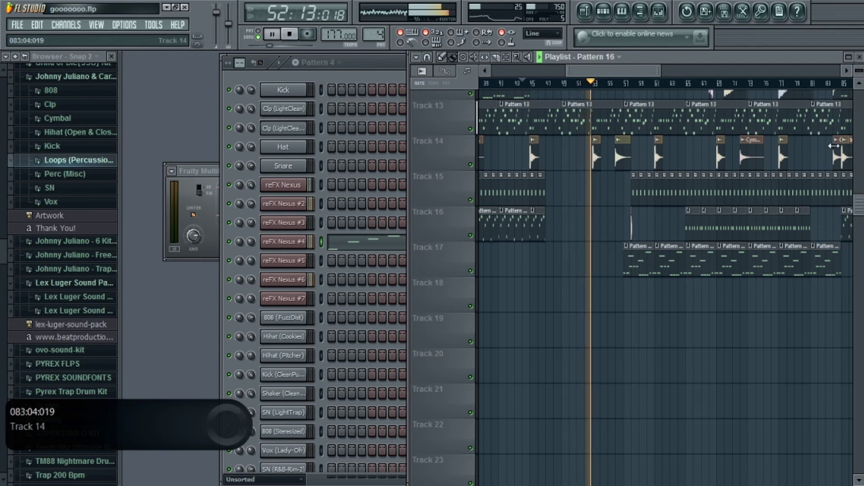
scroll(692, 175, up, 6)
scroll(658, 176, up, 4)
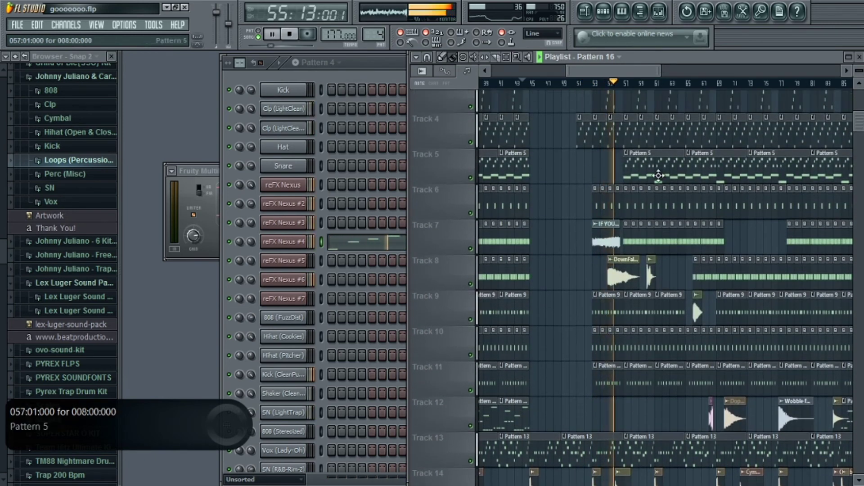
- Delete the Track 6 pattern clips at bars 60, 64 and 70 to 76, and the Pattern 5 clips at bars 65 and 73
drag(593, 67, 620, 67)
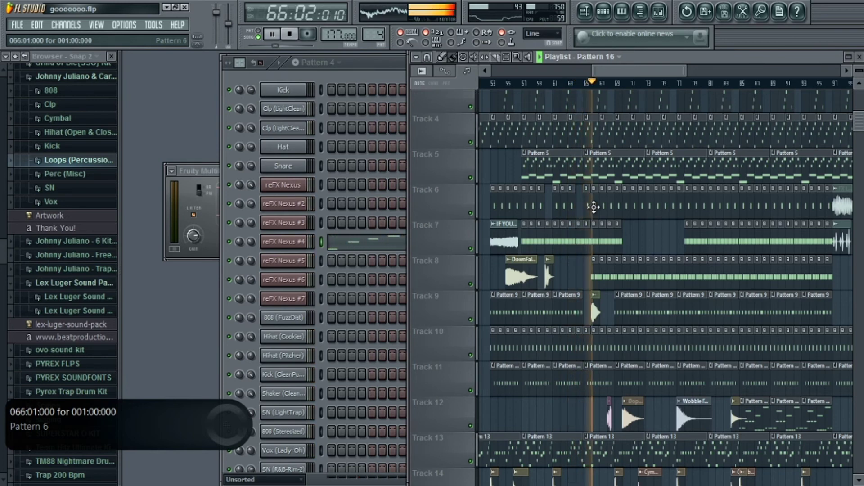
right_click(652, 206)
right_click(675, 167)
right_click(617, 166)
- Delete the Pattern 4 clips from bars 71 to 76 and the Pattern 3 clips at bars 69 and 73
right_click(634, 131)
right_click(655, 140)
right_click(665, 137)
right_click(660, 109)
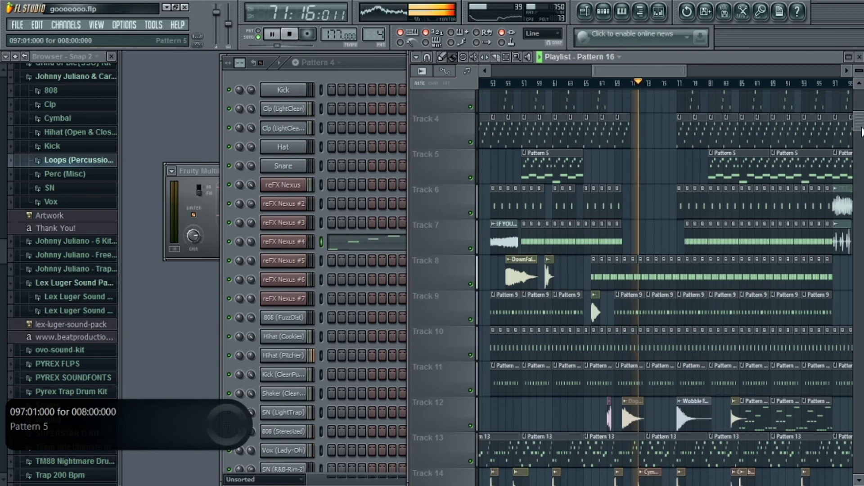
- Clear the Pattern 2 clips from bars 69 to 76 and the Track 8 clips from bars 71 to 76 while replaying from bar 67
drag(860, 128, 859, 104)
right_click(636, 146)
right_click(654, 144)
click(612, 84)
right_click(623, 140)
right_click(669, 139)
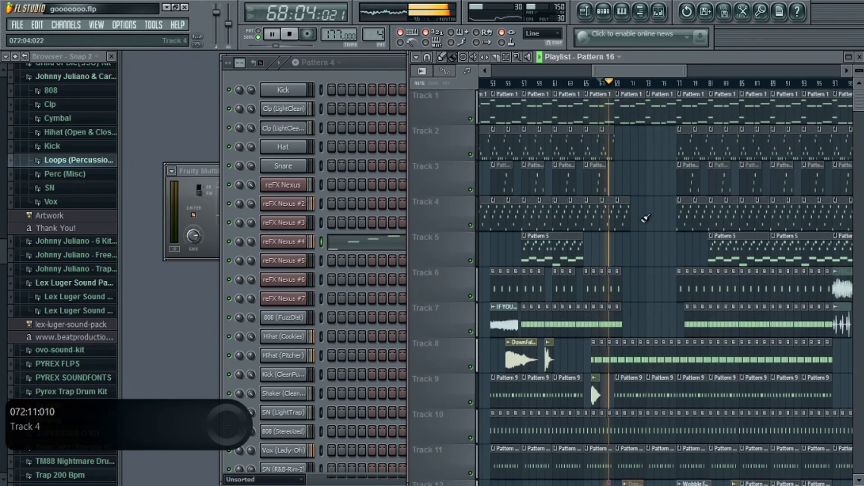
drag(635, 361, 676, 360)
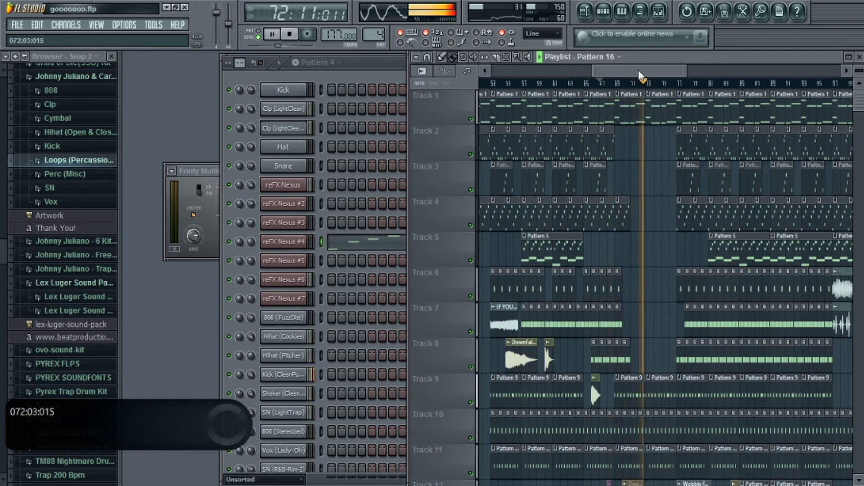
- Delete the Pattern 3 clips at bars 101, 105 and 109 and the Pattern 4 clips from bars 101 to 110
drag(638, 70, 657, 69)
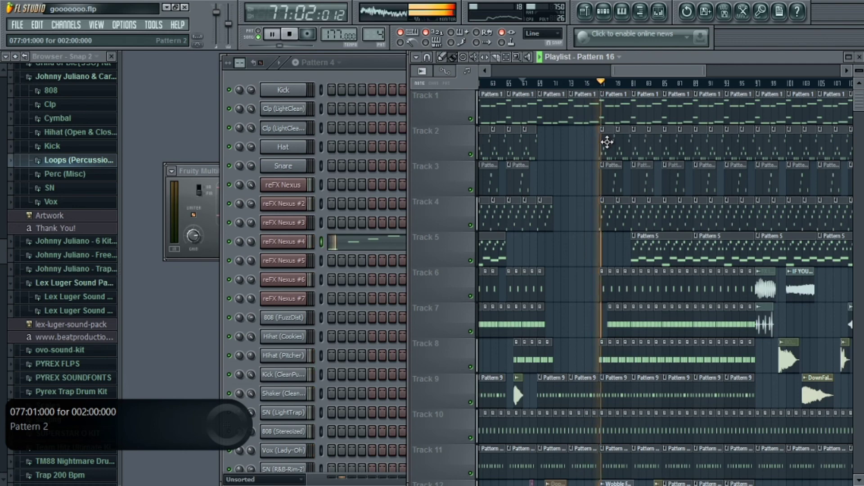
drag(636, 72, 697, 72)
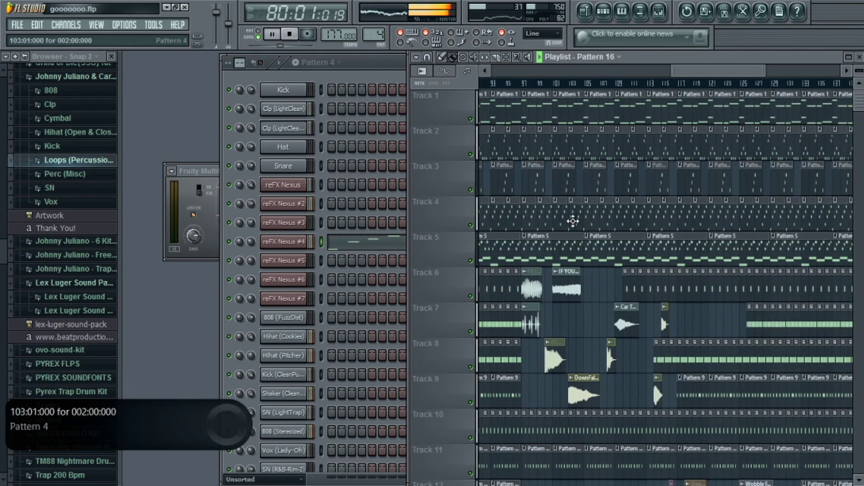
right_click(563, 191)
right_click(594, 191)
right_click(627, 191)
right_click(607, 216)
right_click(591, 216)
right_click(576, 216)
right_click(560, 216)
- Replace the Pattern 5 clips at bars 97 and 105 with one clip from bar 97 ending at bar 101, and save the project
right_click(570, 247)
right_click(608, 250)
click(525, 248)
drag(582, 245, 552, 247)
click(16, 28)
click(20, 80)
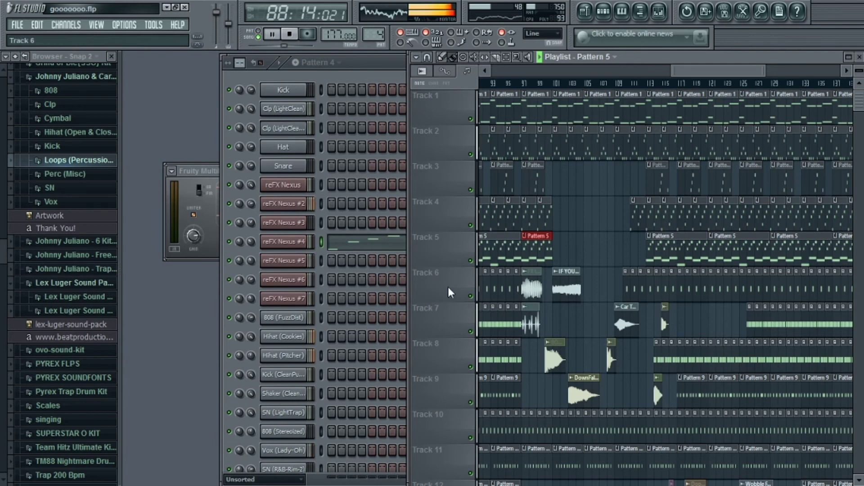
- Delete the Track 10 pattern clips from bars 103 to 112 and the Pattern 11 clips from bars 101 to 112
right_click(572, 428)
right_click(607, 429)
right_click(643, 430)
right_click(596, 463)
right_click(627, 463)
right_click(567, 464)
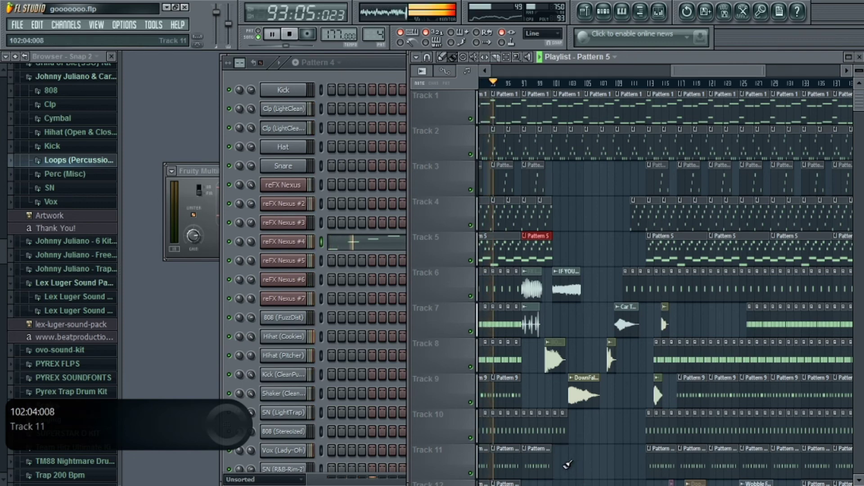
- Delete the Pattern 1 clip at bar 101 and move the Heartbeat (SSO) audio clip on Track 7 to start at bar 98
scroll(576, 406, down, 4)
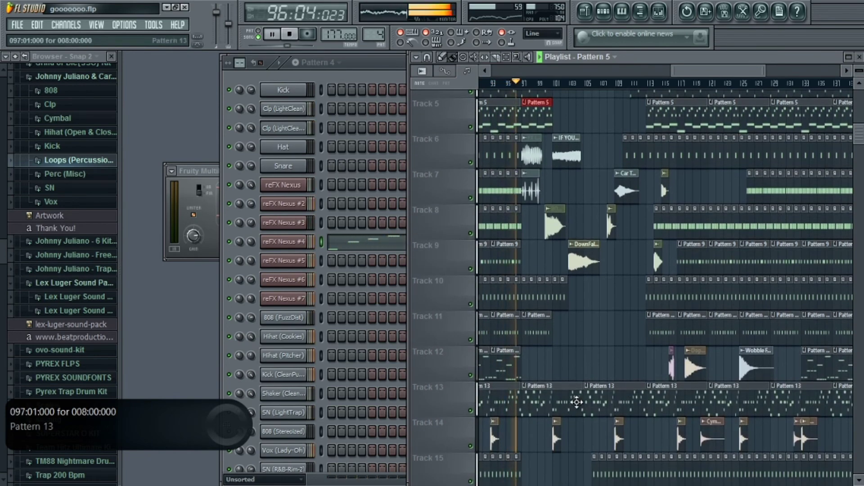
scroll(580, 114, up, 4)
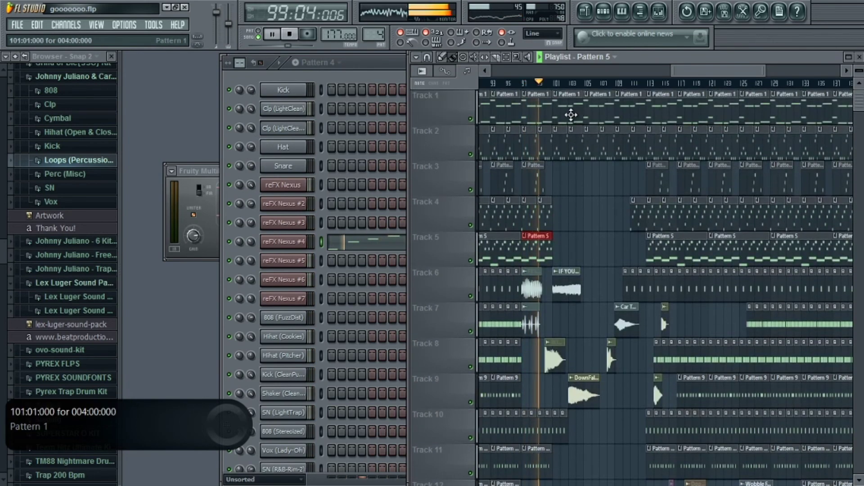
right_click(577, 114)
drag(529, 325, 536, 325)
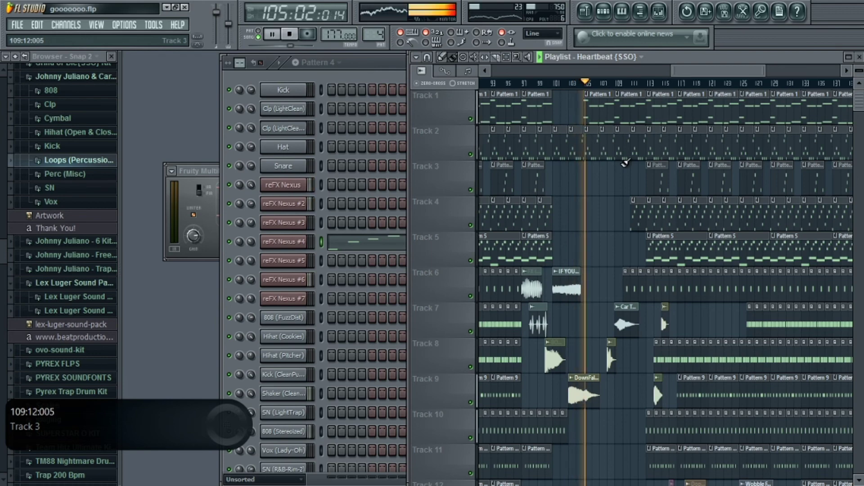
- Review the arrangement toward its end, and replay the song from bar 99 to check the breakdown
drag(689, 72, 722, 74)
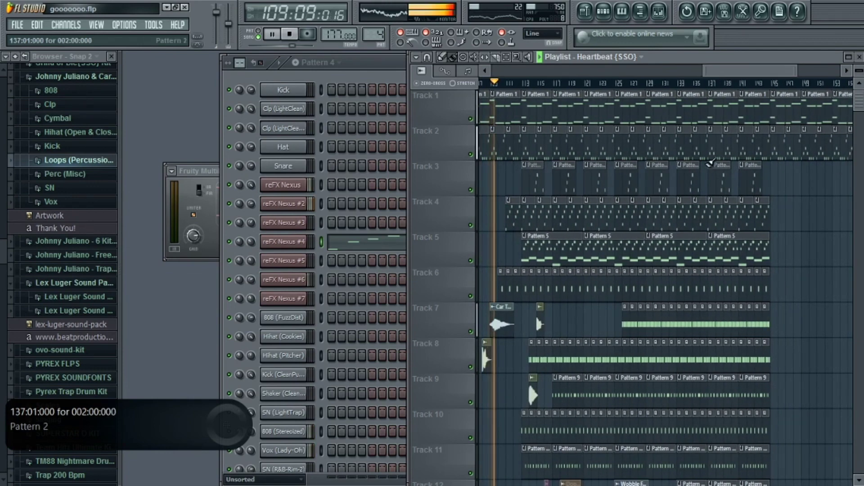
key(space)
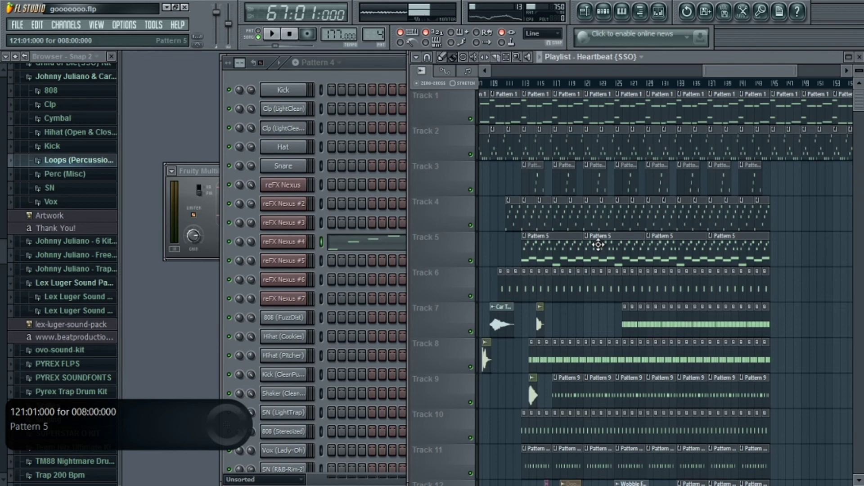
key(space)
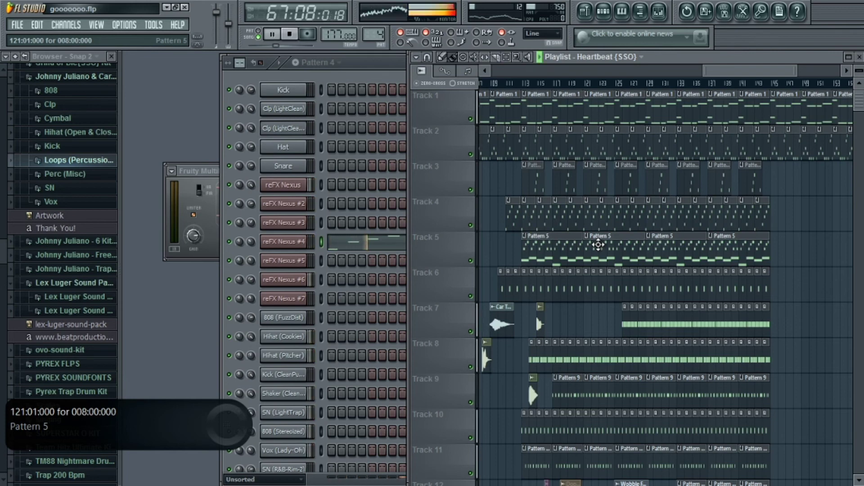
drag(711, 74, 673, 74)
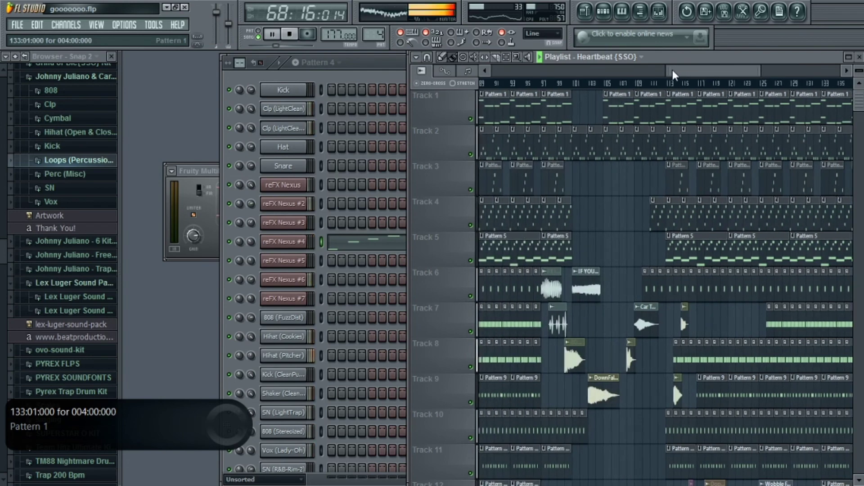
click(560, 83)
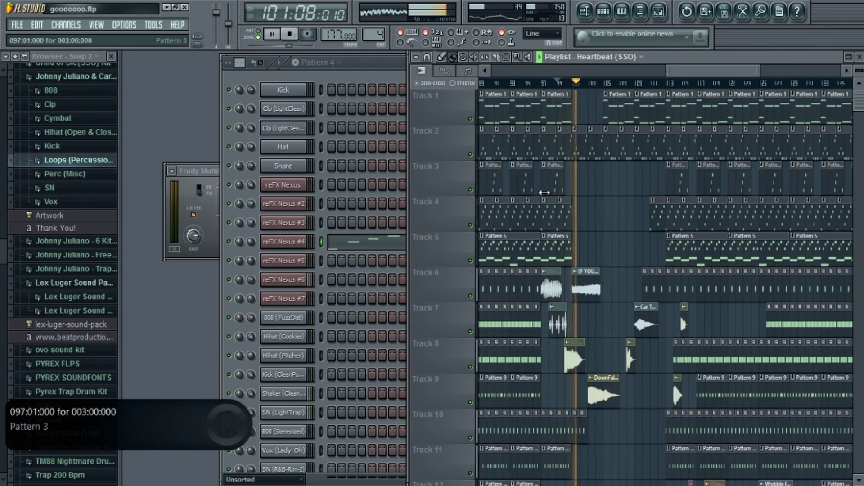
- Bring up the channel rack and filter it to show only the audio clips
key(F6)
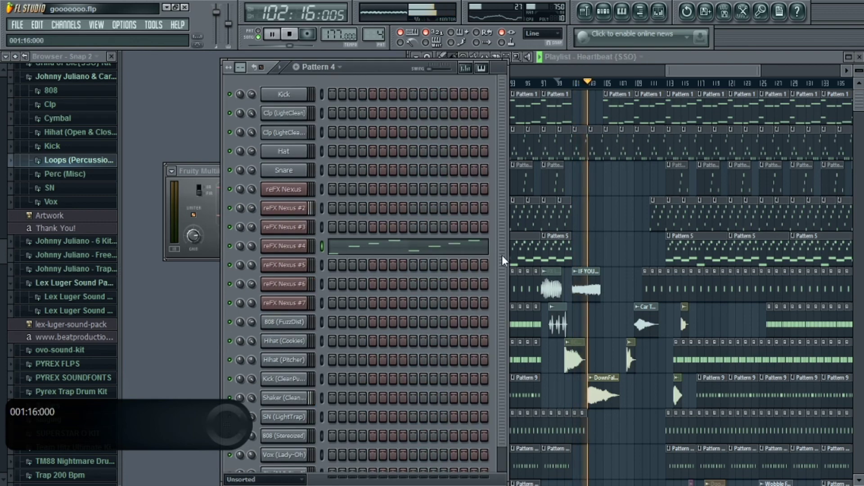
scroll(405, 337, down, 1)
click(280, 482)
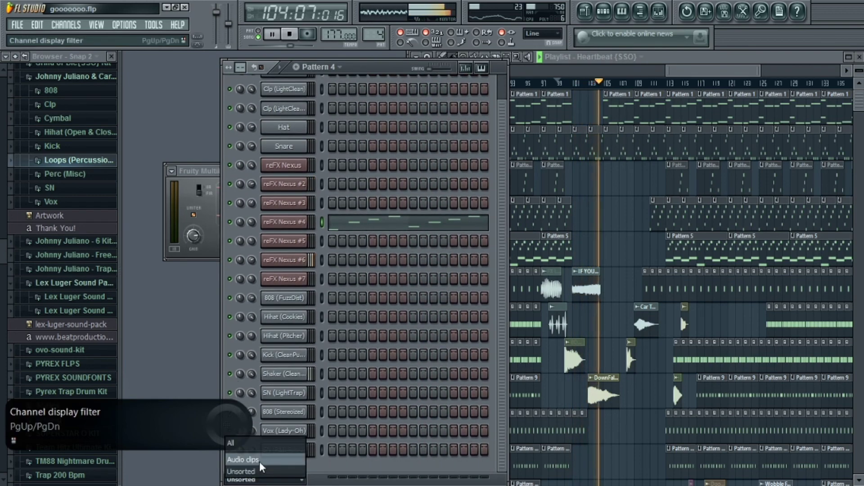
click(255, 461)
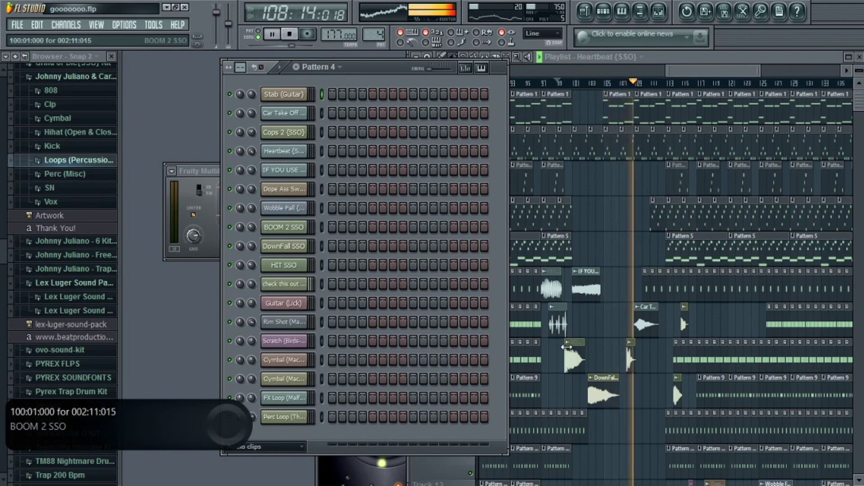
- Replay from bar 99 and rebalance the Heartbeat, BOOM 2 SSO, IF YOU USE and DownFall SSO channel volumes, with BOOM 2 SSO at 32%
click(631, 360)
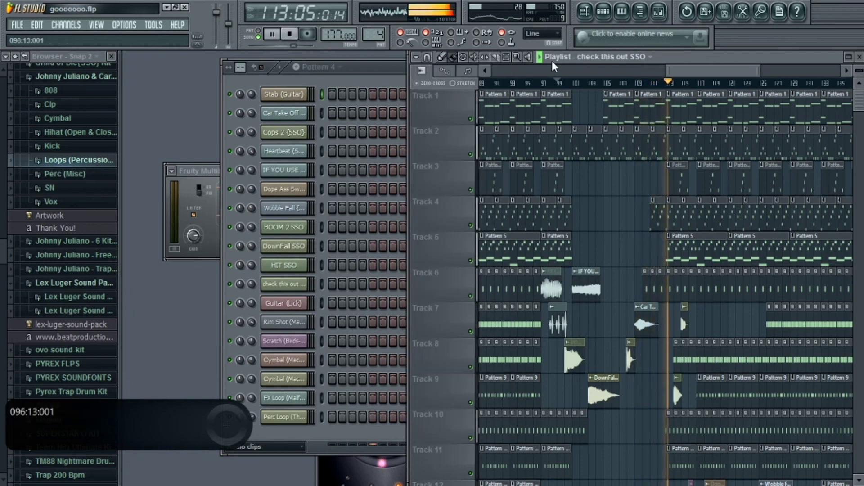
click(552, 83)
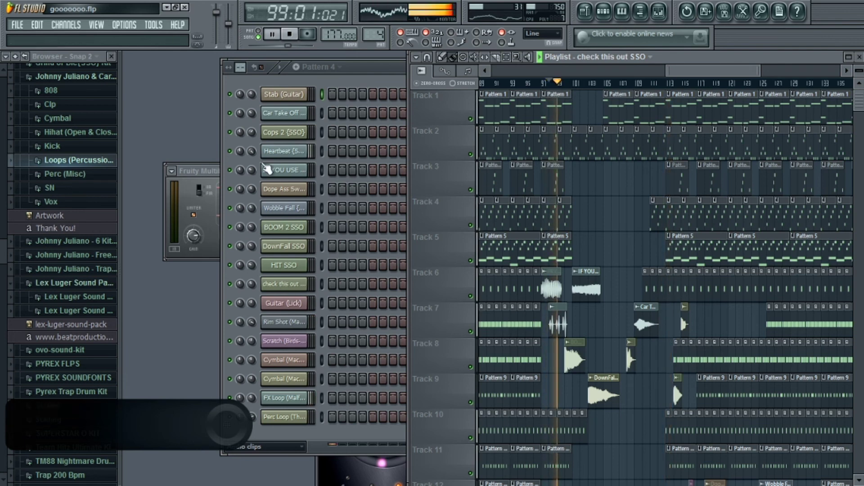
drag(251, 152, 251, 154)
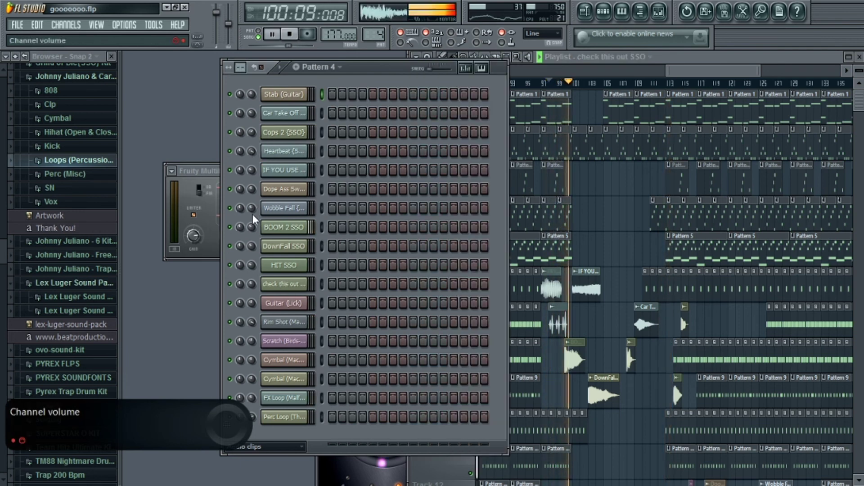
drag(253, 226, 253, 228)
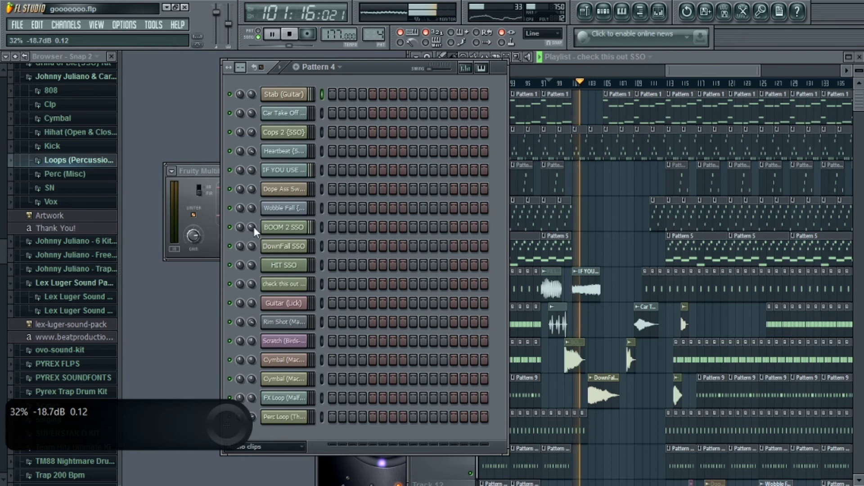
click(252, 170)
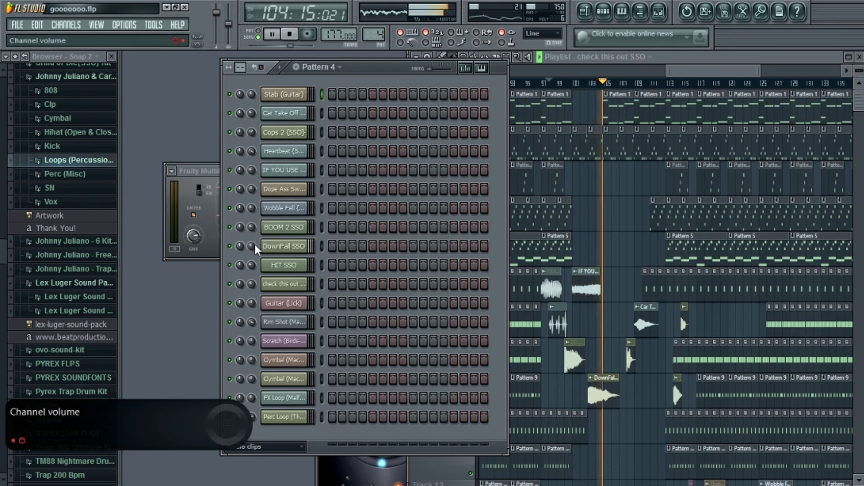
scroll(255, 249, down, 2)
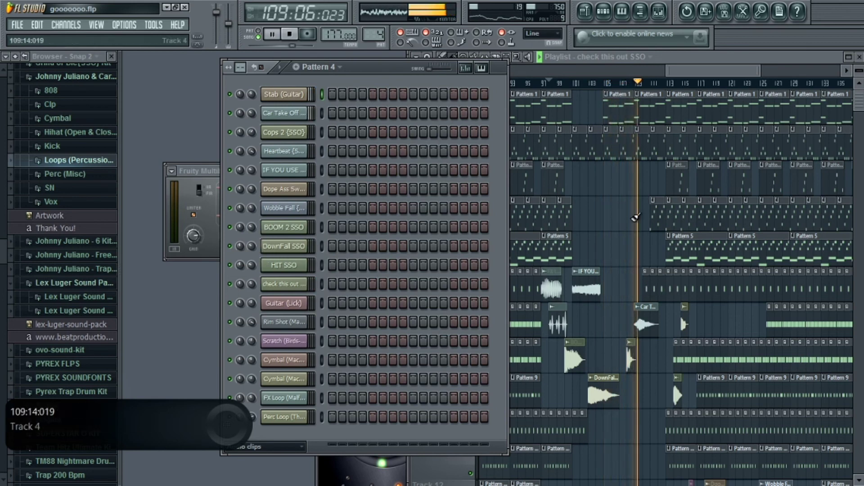
- Open Pattern 6 from its Track 6 clip near bar 113 and set the second Clp (LightClean) channel's volume to 88%
drag(666, 66, 689, 72)
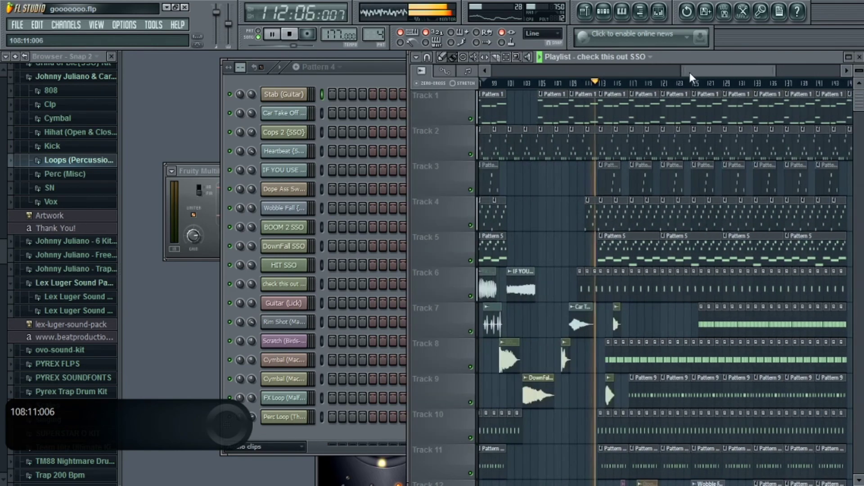
double_click(604, 285)
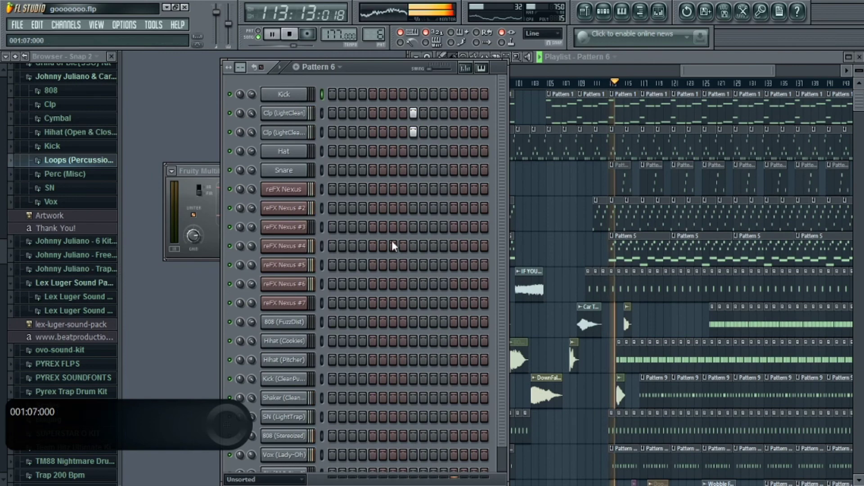
drag(250, 133, 250, 140)
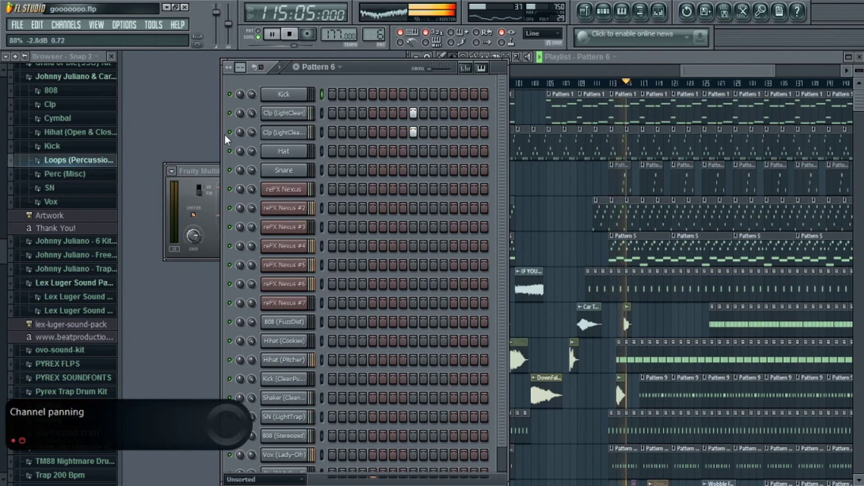
- Expand the Clp sample folder and audition the Clean-2, Clean-3 and Dirty Dan claps
click(39, 106)
click(65, 156)
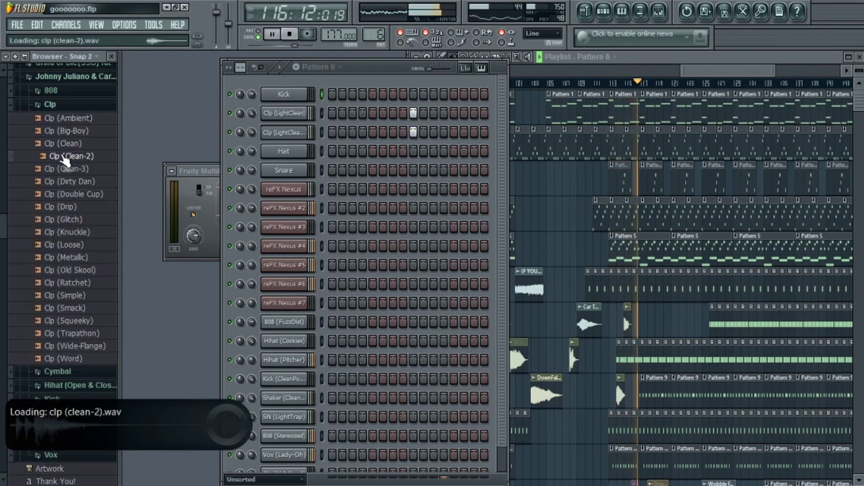
click(70, 168)
click(71, 183)
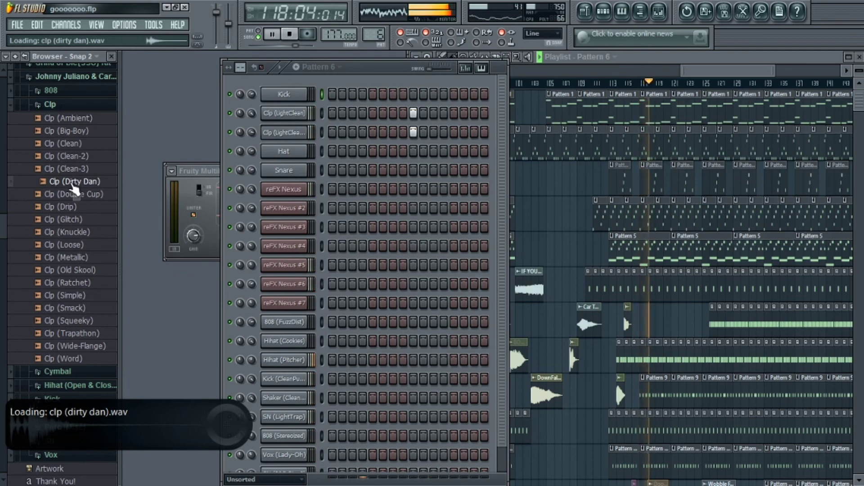
- Stop playback, bring up the mixer, and inspect the Fruity Soft Clipper and Fruity Compressor settings on the Selected track
drag(767, 70, 640, 71)
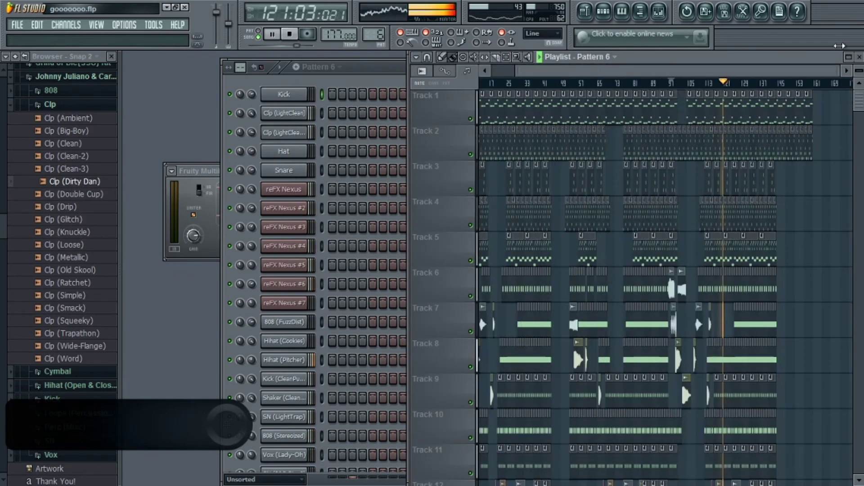
key(space)
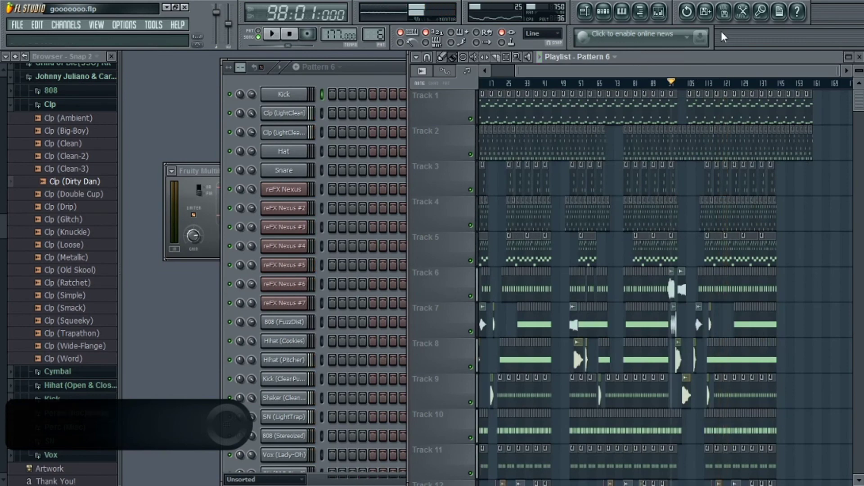
click(659, 14)
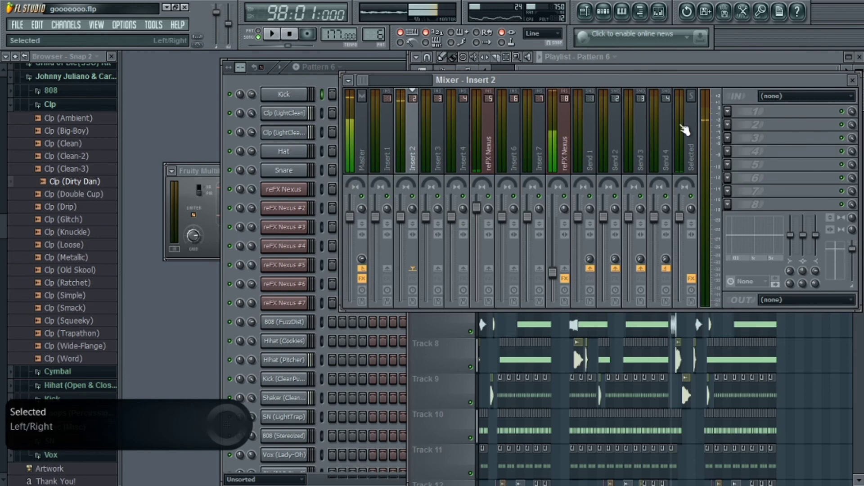
click(693, 135)
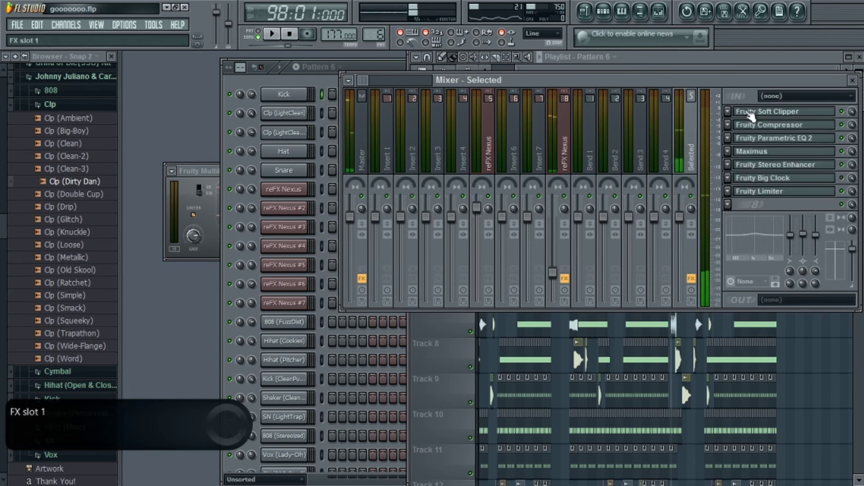
click(754, 116)
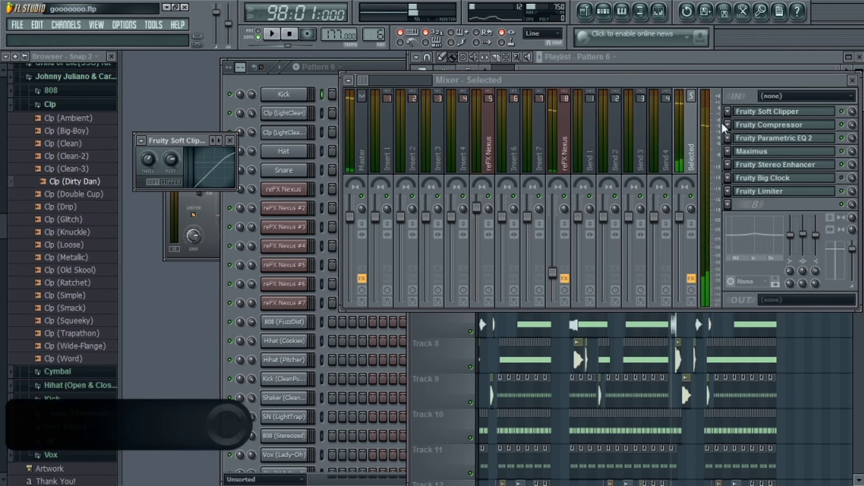
click(747, 129)
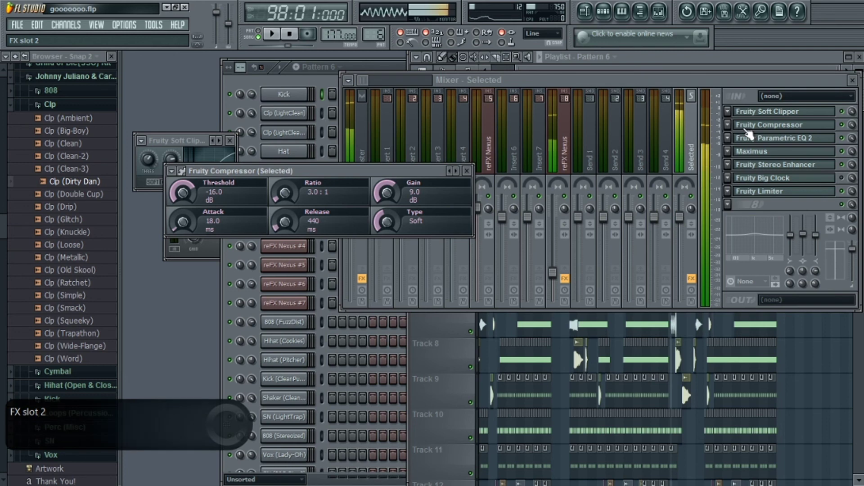
- Check the effect chains of both reFX Nexus mixer tracks, and return to the Selected track's Soft Clipper and Compressor
click(499, 119)
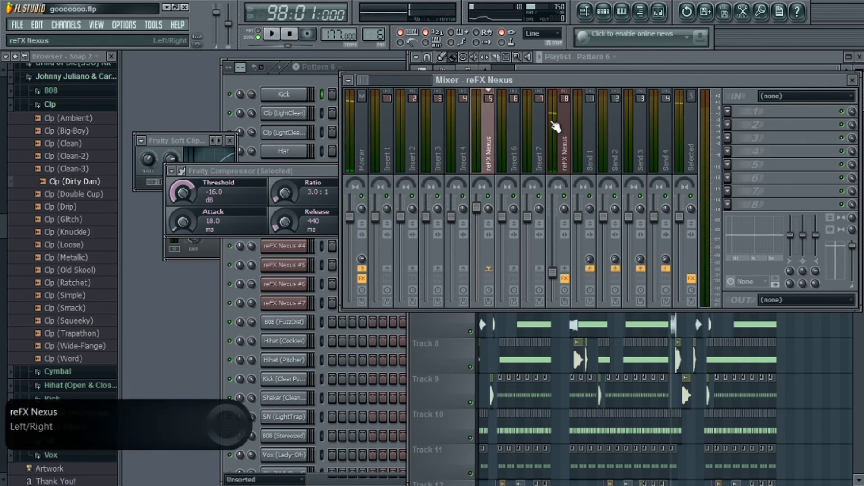
click(563, 127)
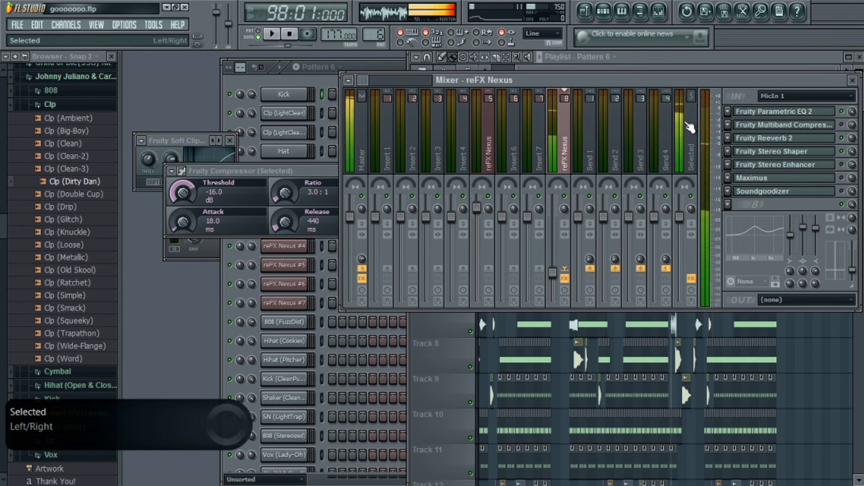
click(690, 128)
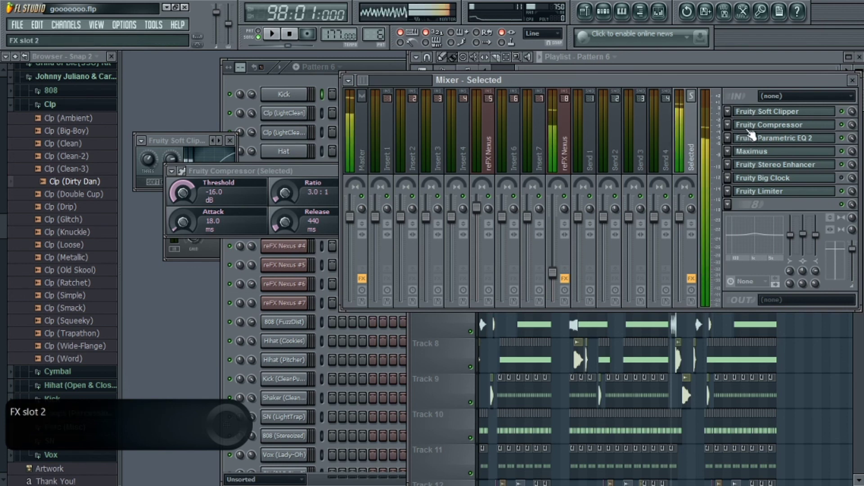
click(750, 115)
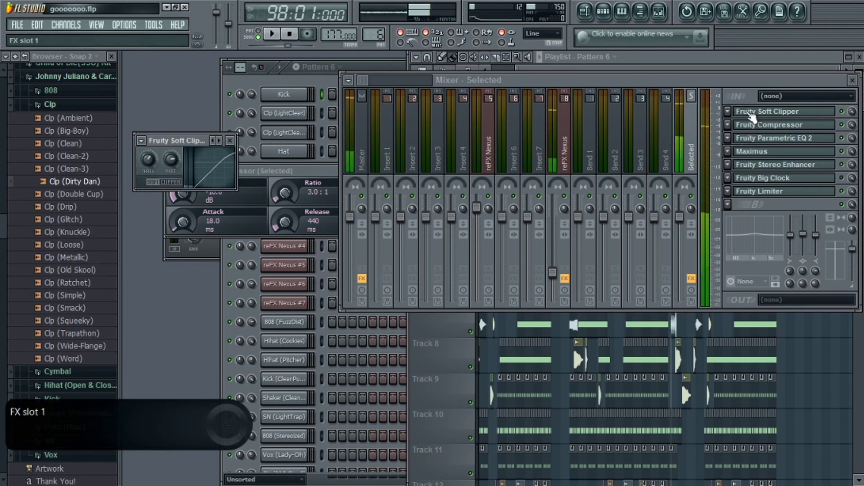
click(758, 129)
click(758, 129)
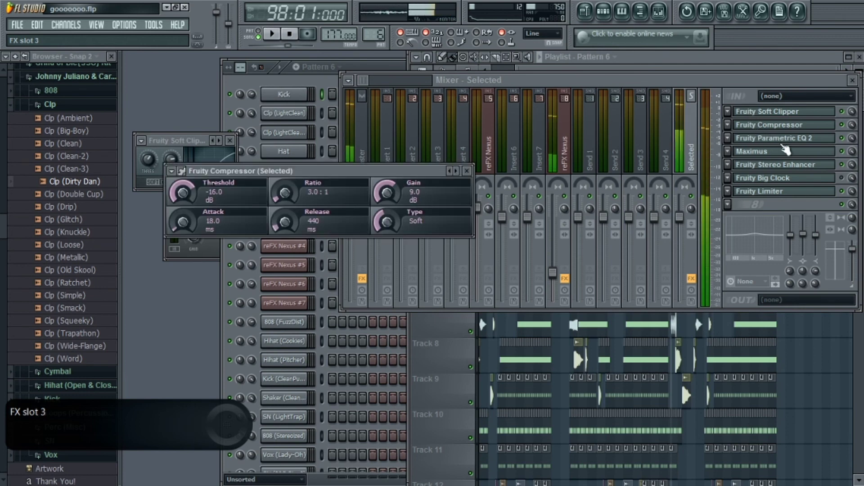
- Open the Selected track's Fruity Parametric EQ 2 and shift low-cut band 1 slightly lower in frequency and higher in level
click(788, 143)
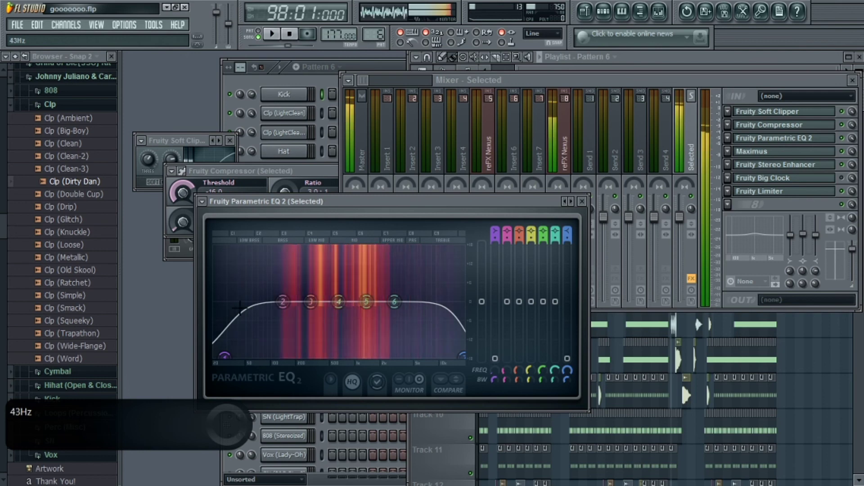
drag(223, 365, 243, 305)
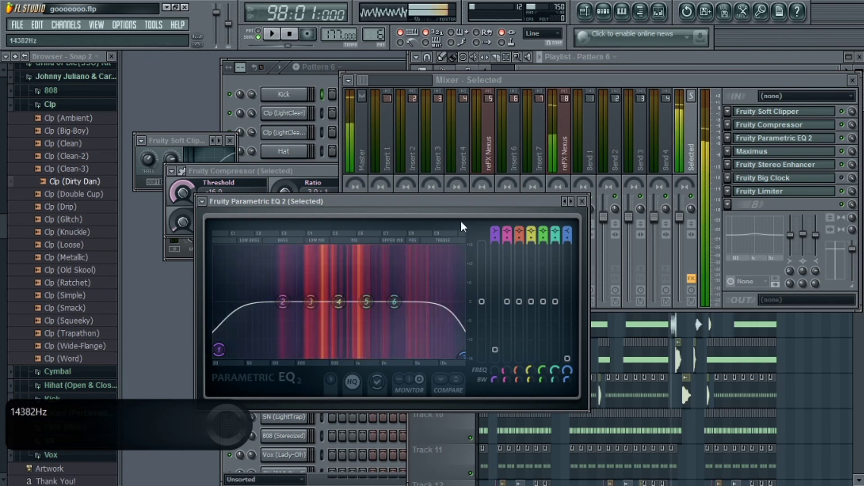
- Open Maximus on the Selected track and inspect its low, mid, high and master band curves
click(759, 153)
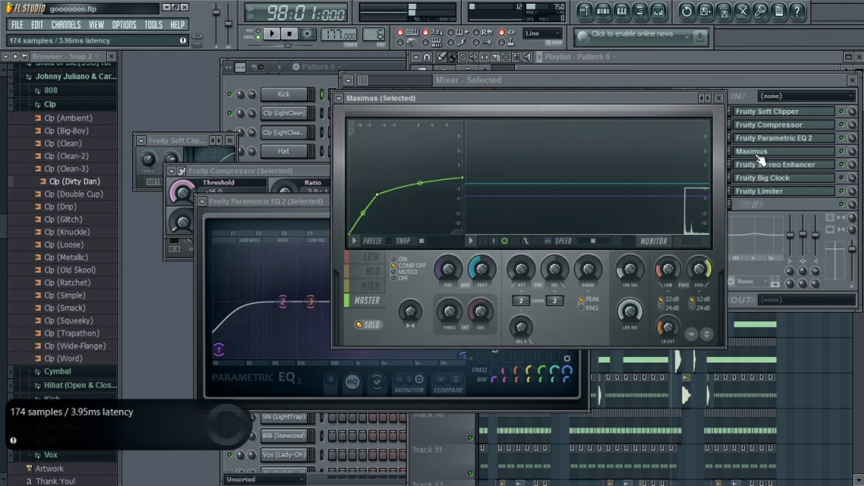
click(361, 260)
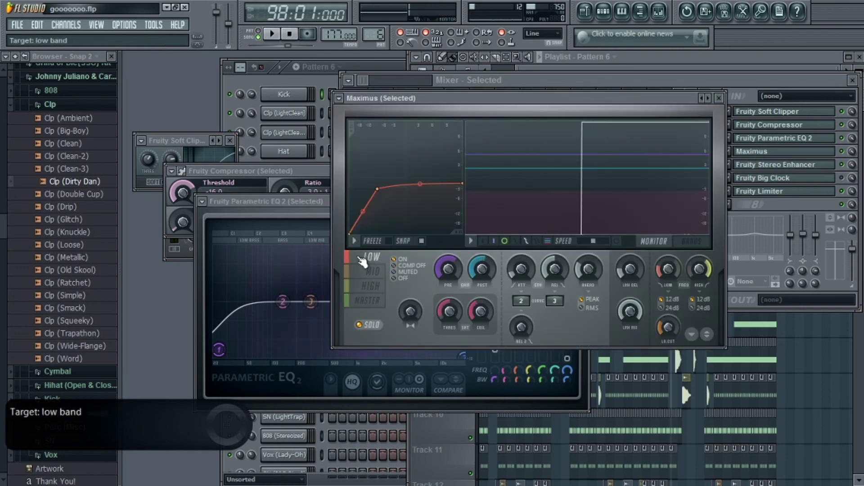
click(373, 272)
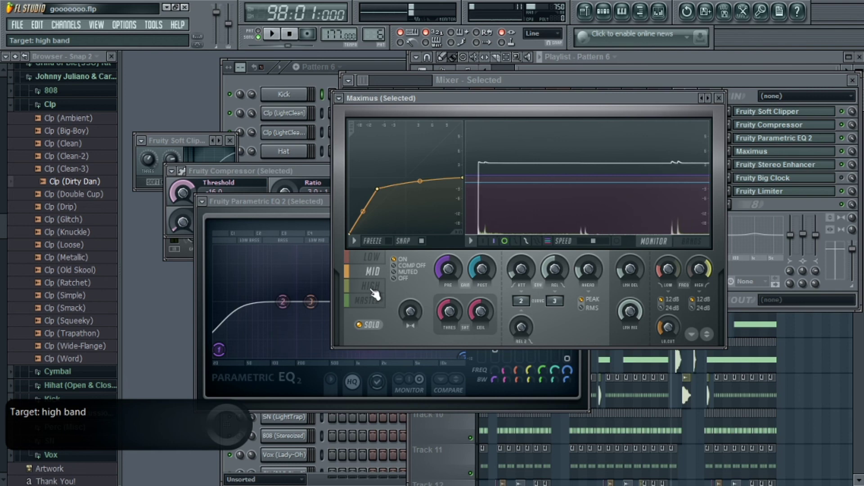
click(372, 286)
click(373, 305)
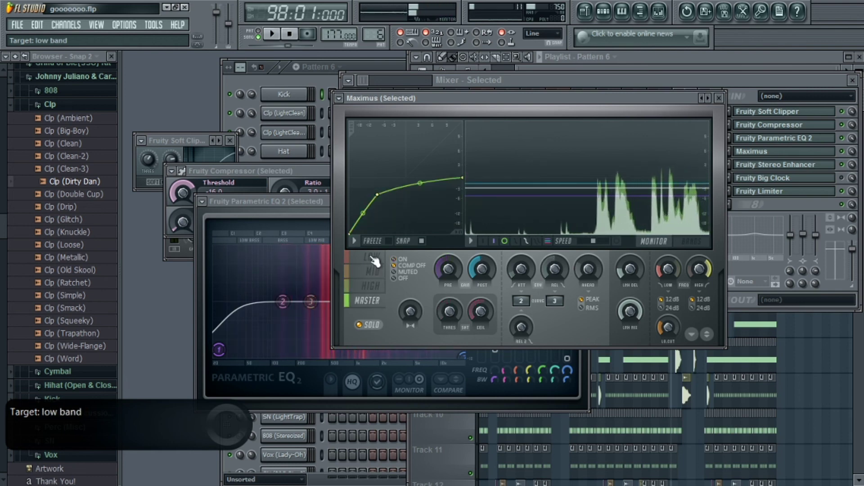
click(374, 260)
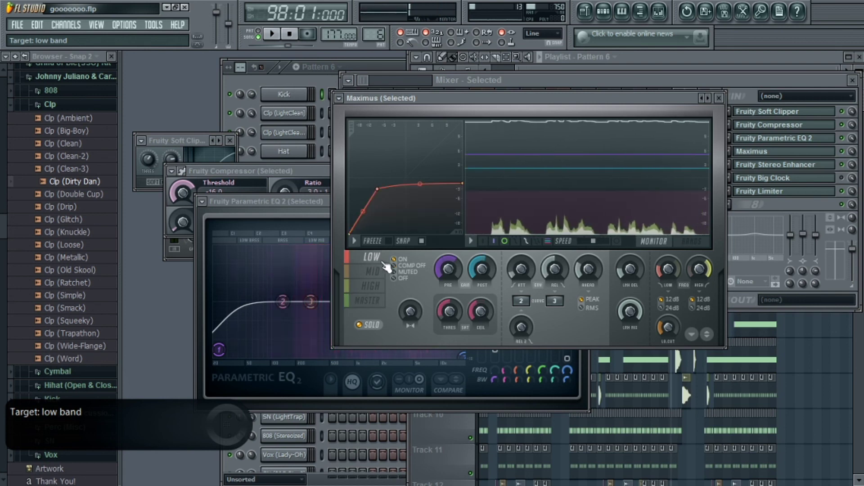
- Play the song and examine Maximus's low-band curve tension, the mid, high and master band responses, and the gain controls
key(space)
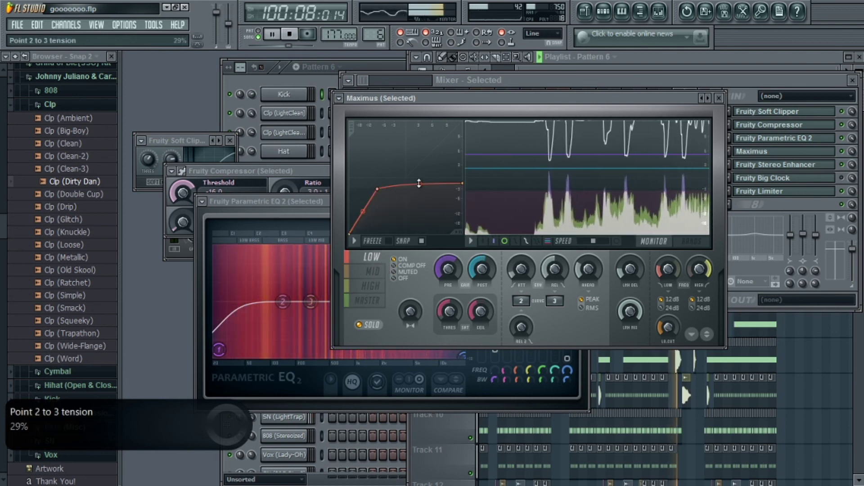
drag(420, 183, 420, 189)
click(362, 271)
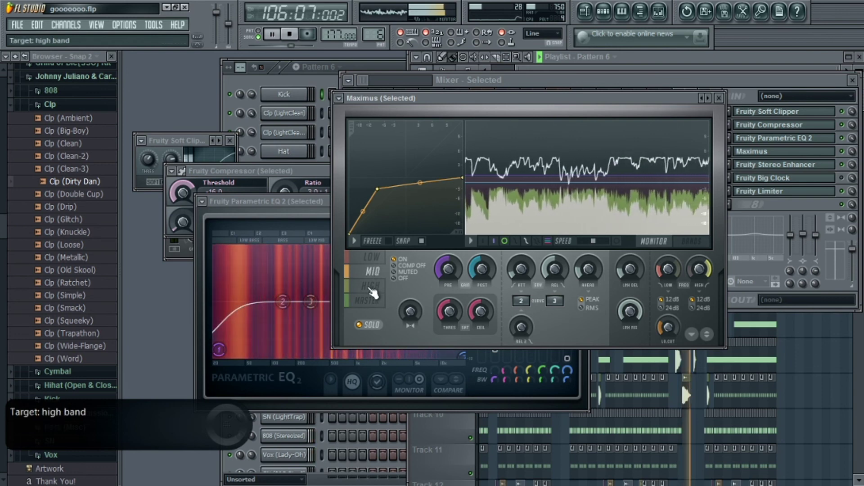
click(372, 288)
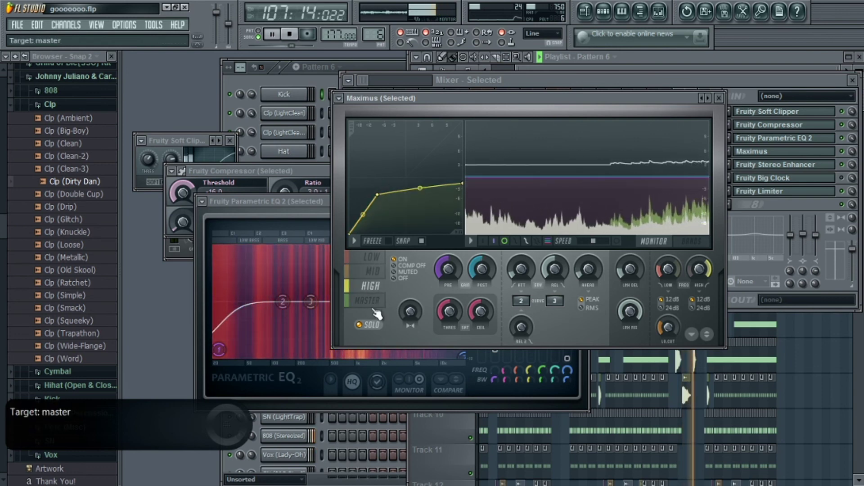
click(371, 302)
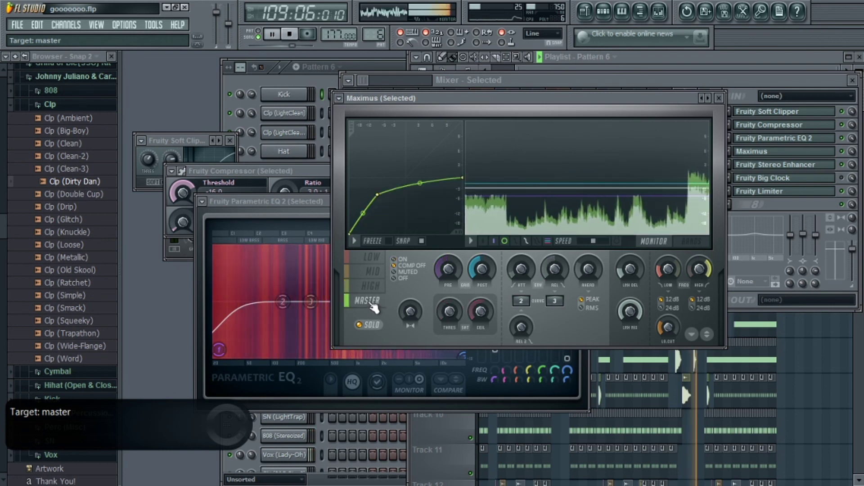
drag(476, 281, 447, 272)
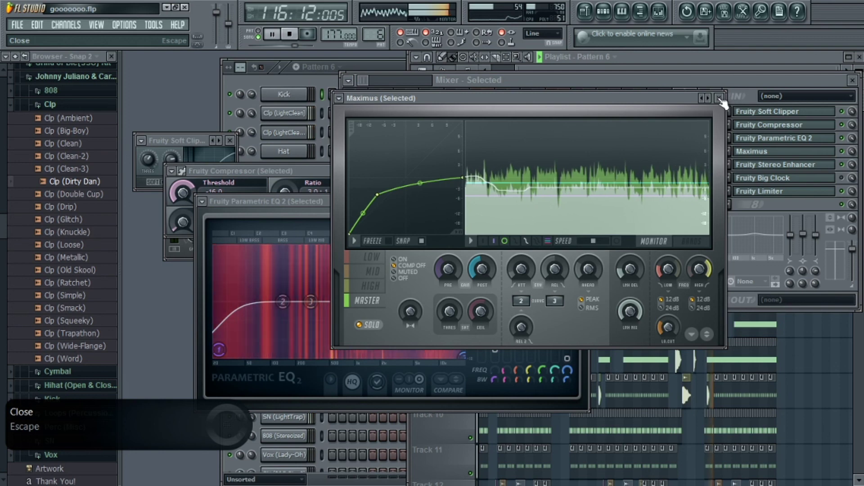
- Stop playback and inspect the Fruity Stereo Enhancer, Fruity Big Clock and Fruity Limiter on the Selected track
click(765, 166)
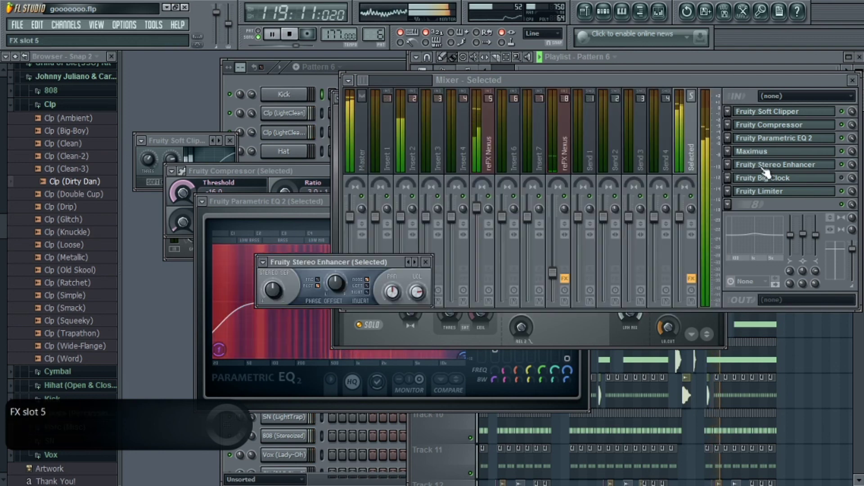
key(space)
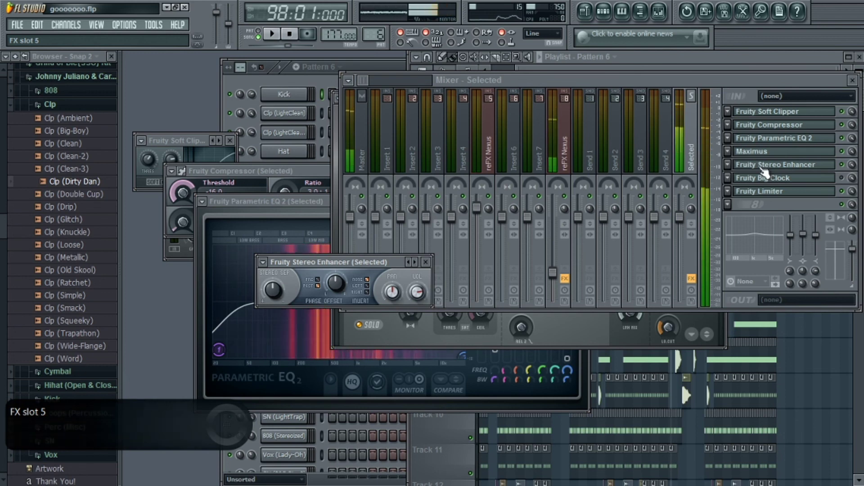
click(767, 181)
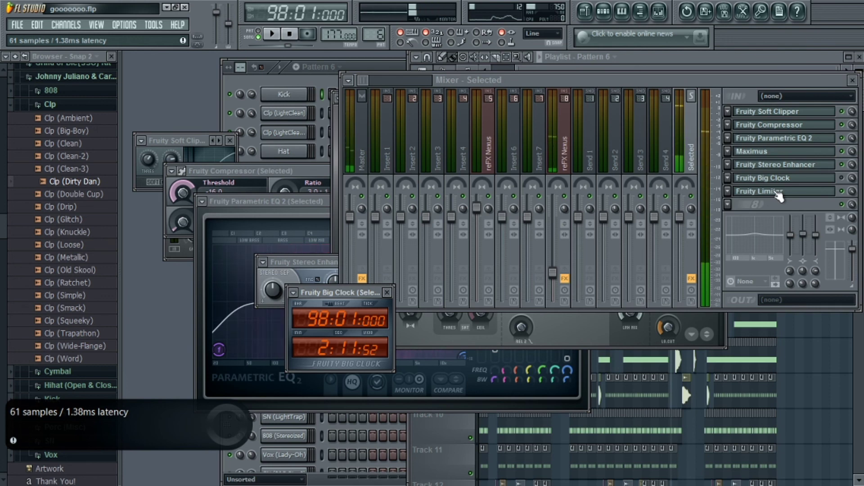
click(778, 195)
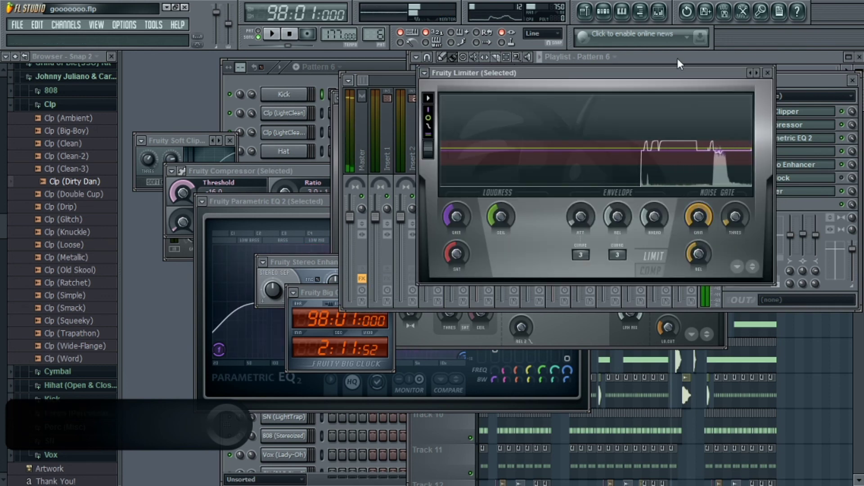
drag(665, 71, 525, 72)
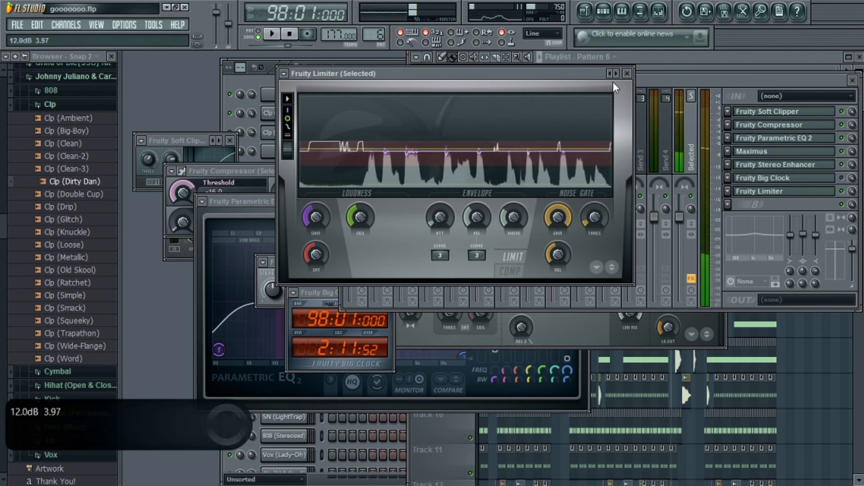
click(627, 73)
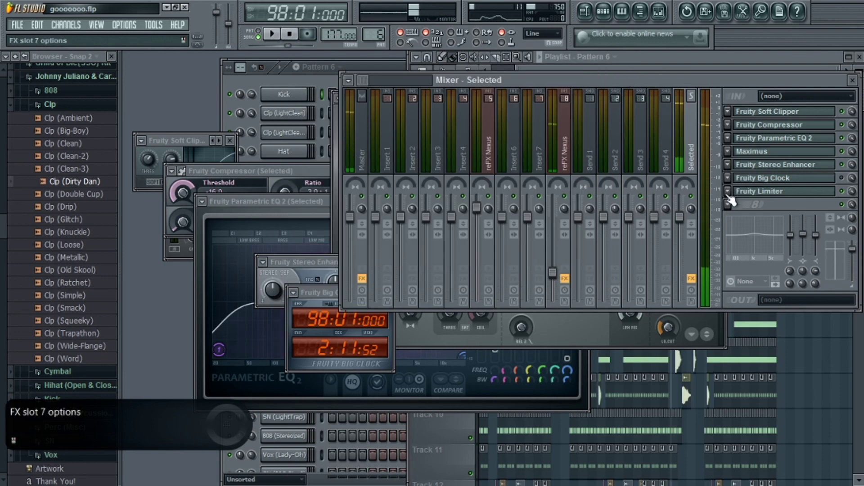
- Add a Fruity Limiter to slot 8 of the reFX Nexus track on insert 8 and advance its presets past Drum compression 2
click(562, 149)
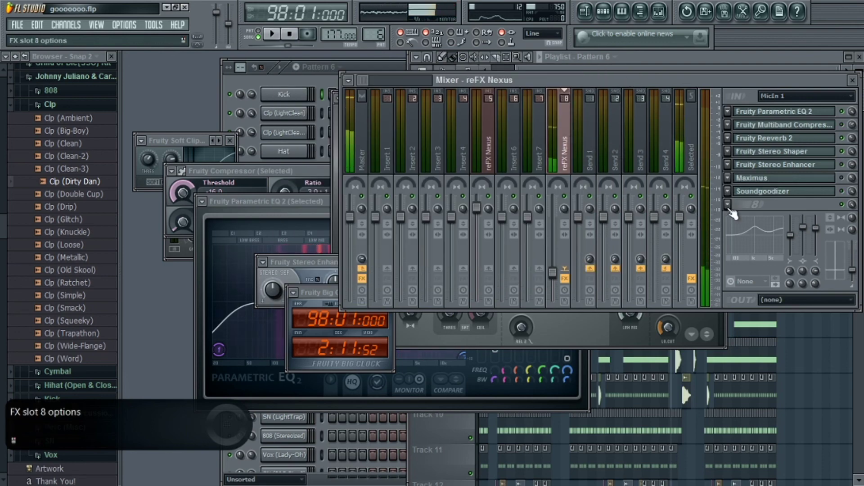
click(743, 205)
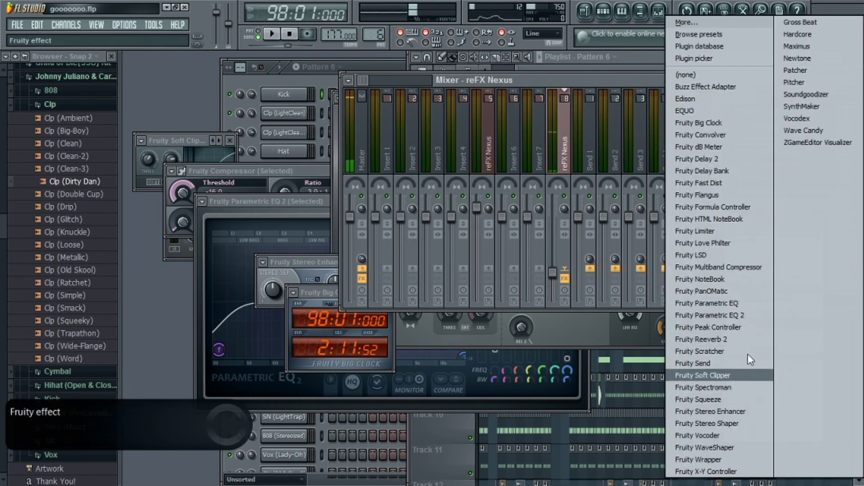
click(710, 231)
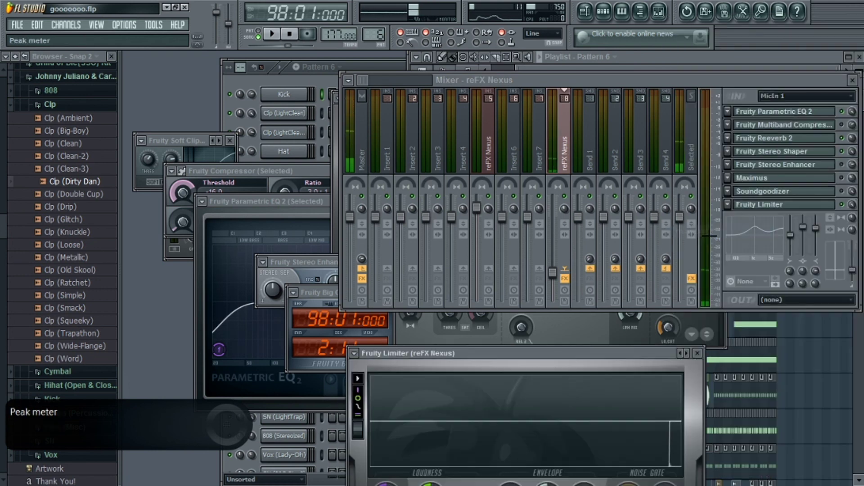
click(688, 353)
click(687, 353)
click(687, 353)
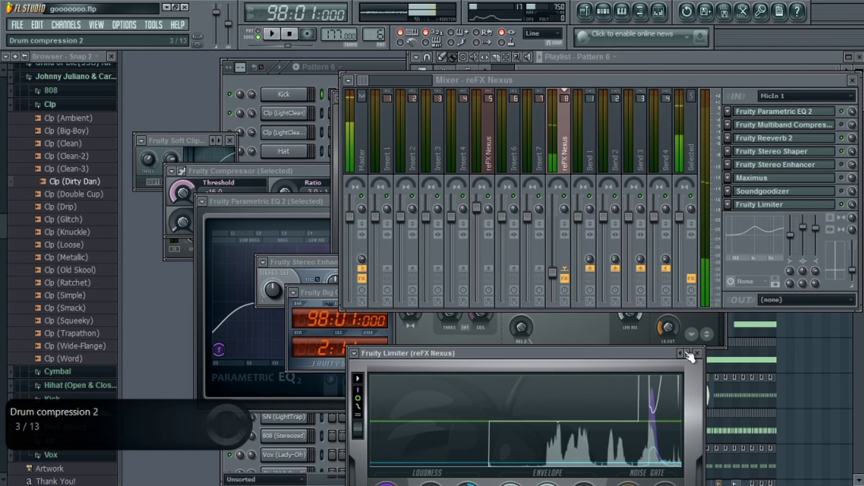
click(688, 353)
click(688, 353)
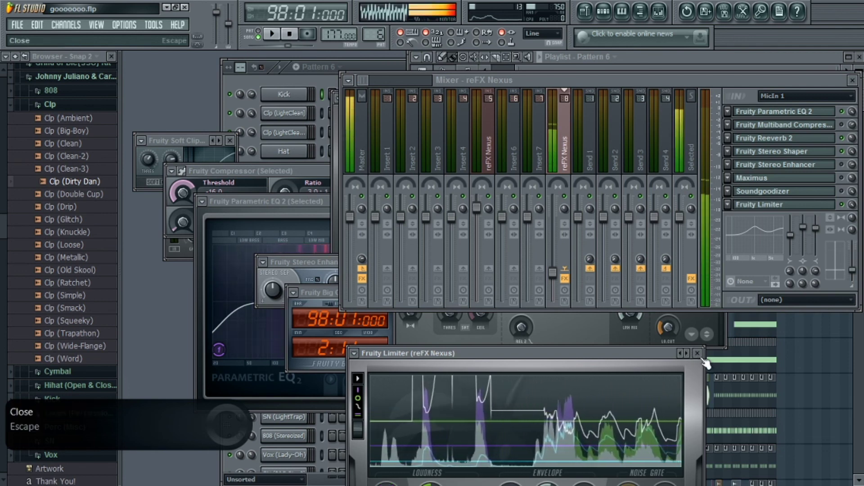
click(697, 353)
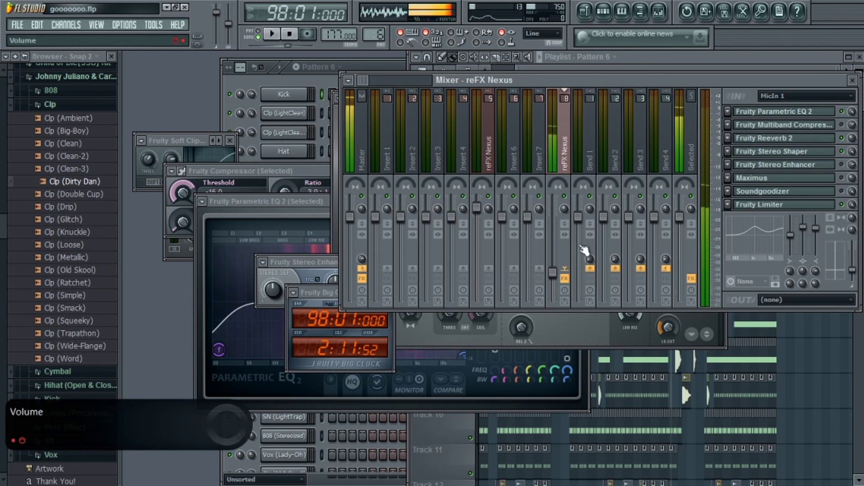
- Lower insert 8's reFX Nexus volume slightly, close the mixer, and play the playlist from bar 137
drag(552, 272, 553, 279)
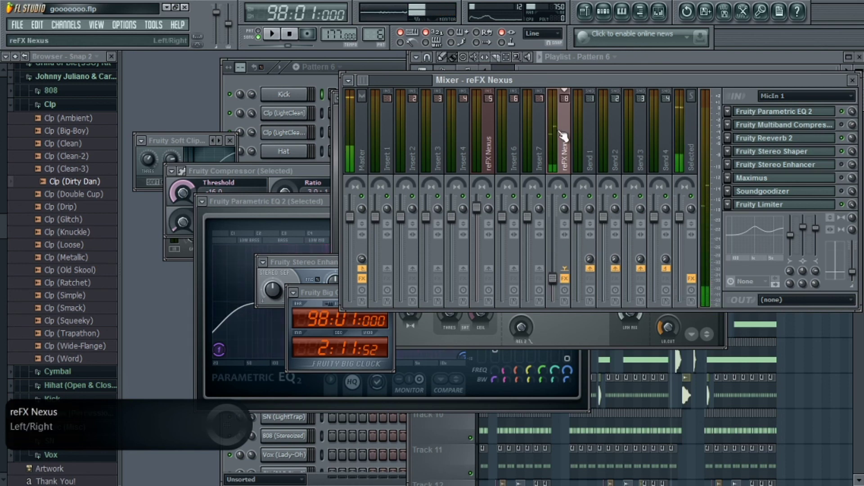
click(851, 80)
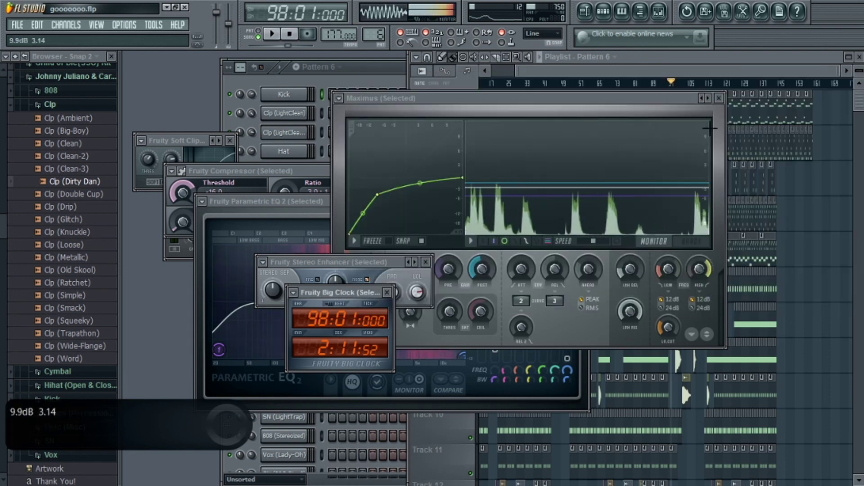
click(760, 63)
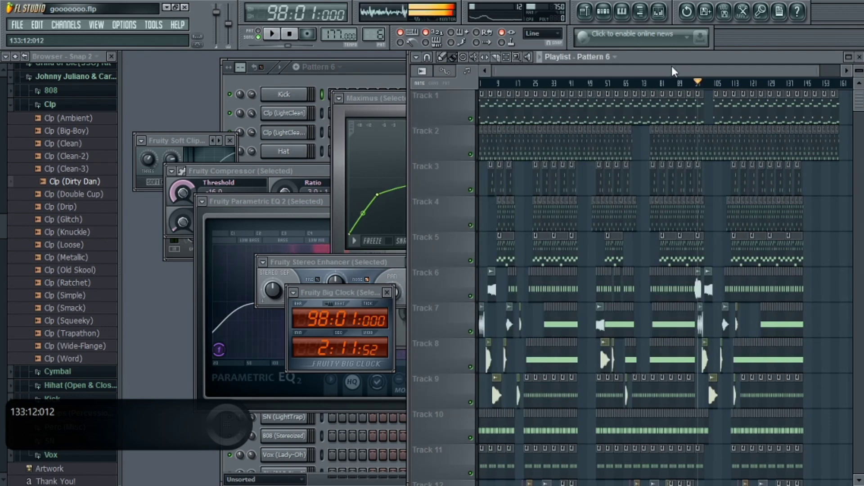
click(788, 84)
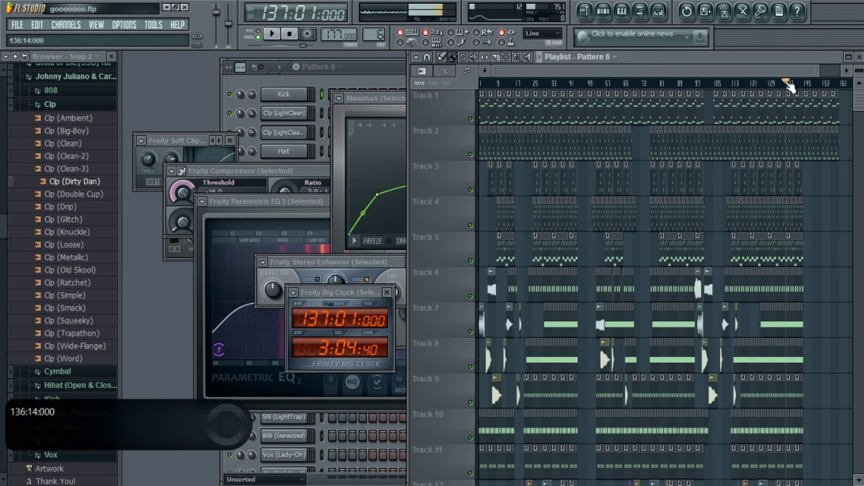
key(space)
- Near the song's end, paint nine Pattern 4, eight Pattern 2 and two Pattern 1 clips on Tracks 4, 2 and 1
drag(817, 78, 767, 84)
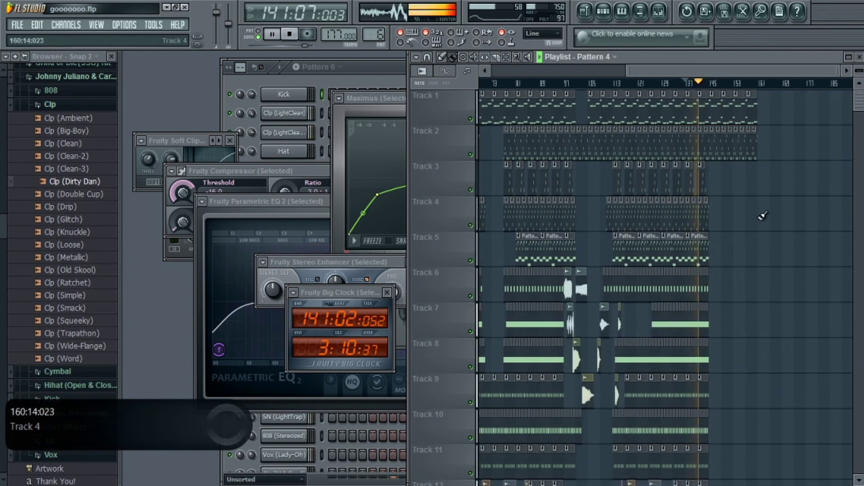
drag(750, 211, 796, 212)
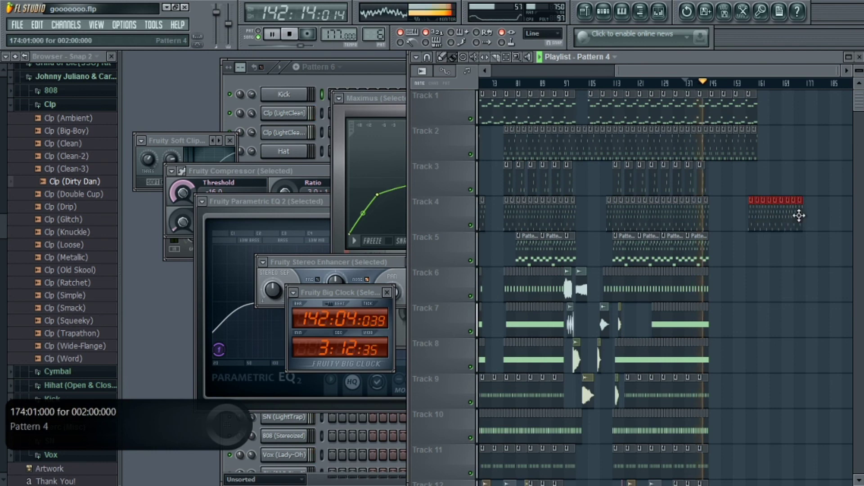
click(755, 140)
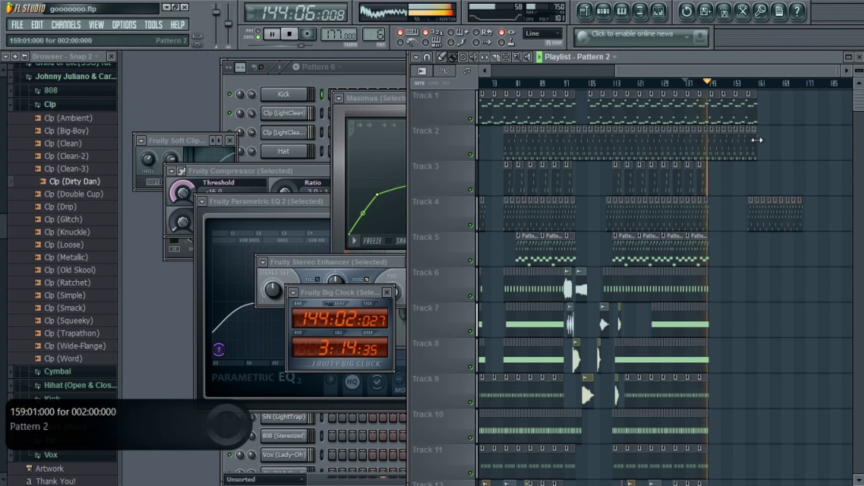
drag(761, 138, 807, 138)
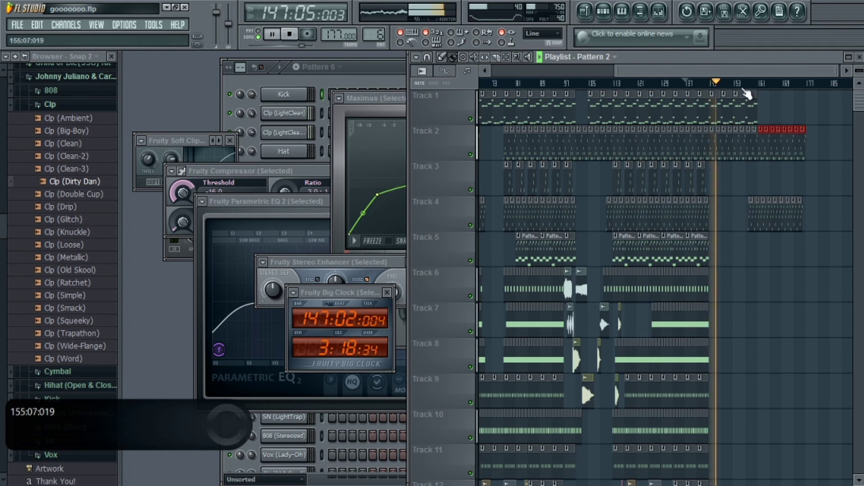
click(758, 106)
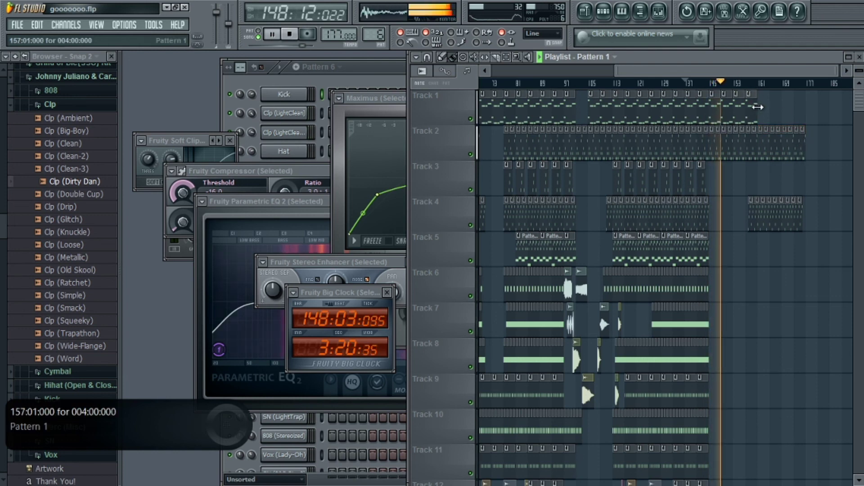
drag(760, 106, 778, 106)
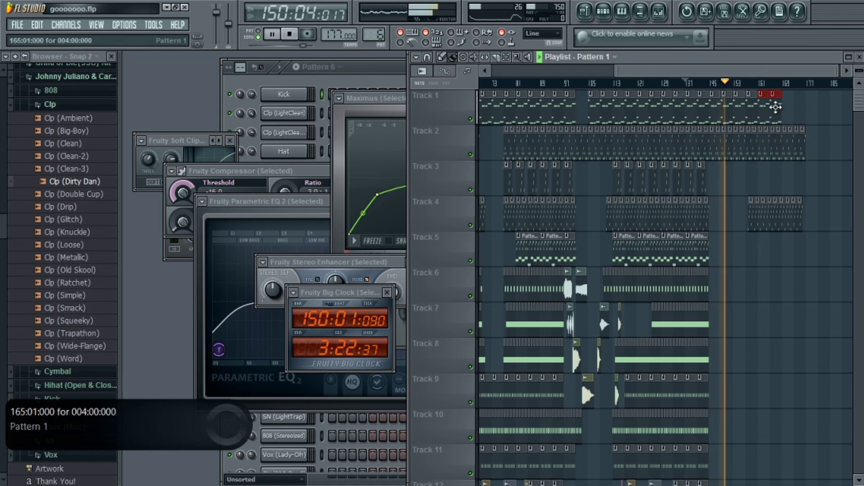
- Place two Pattern 5 clips on Track 5 from bar 166, and extend Track 4's closing Pattern 4 clips to the same end
click(701, 250)
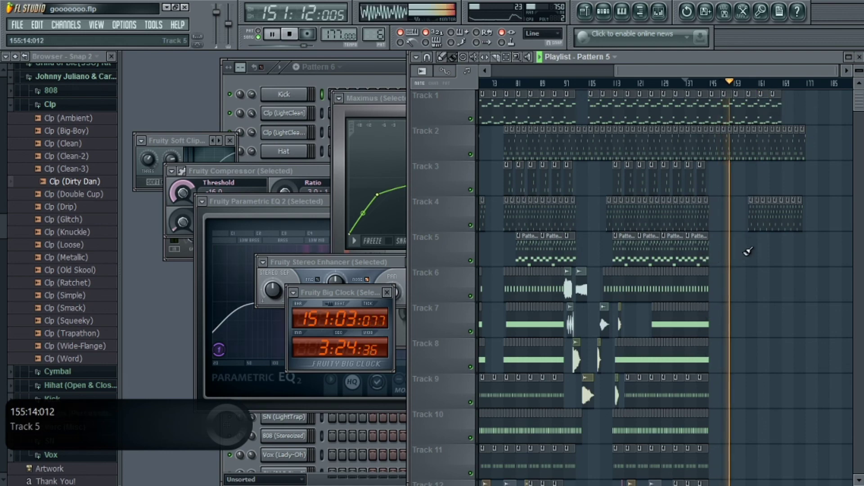
drag(754, 250, 819, 249)
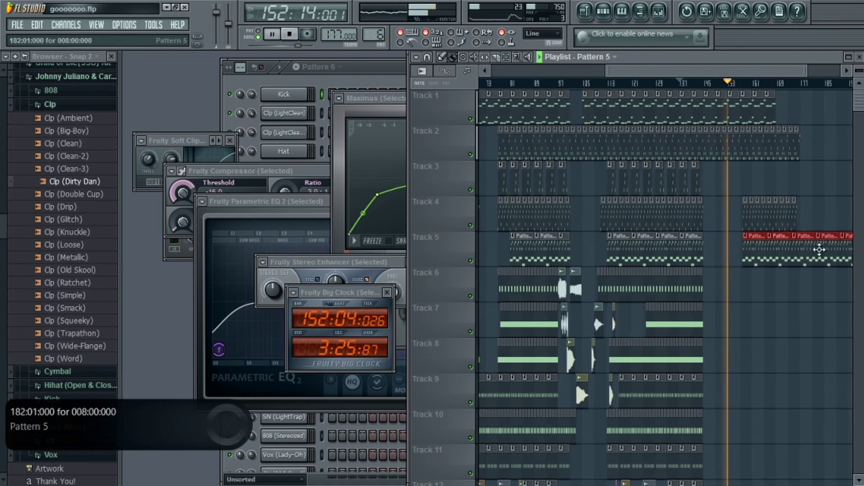
right_click(746, 248)
drag(683, 70, 730, 80)
right_click(767, 248)
right_click(744, 247)
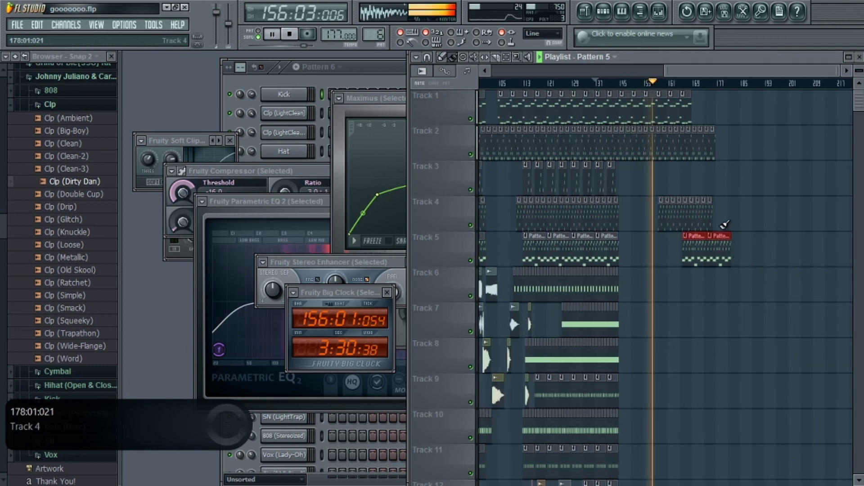
click(709, 222)
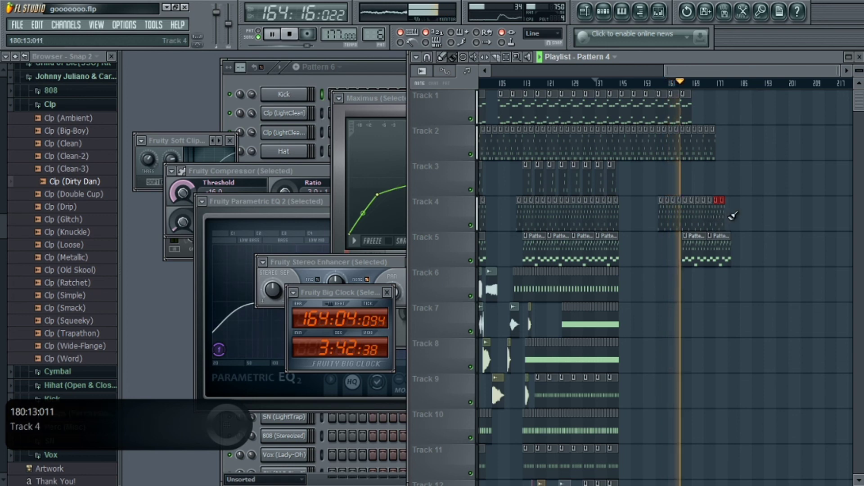
click(729, 217)
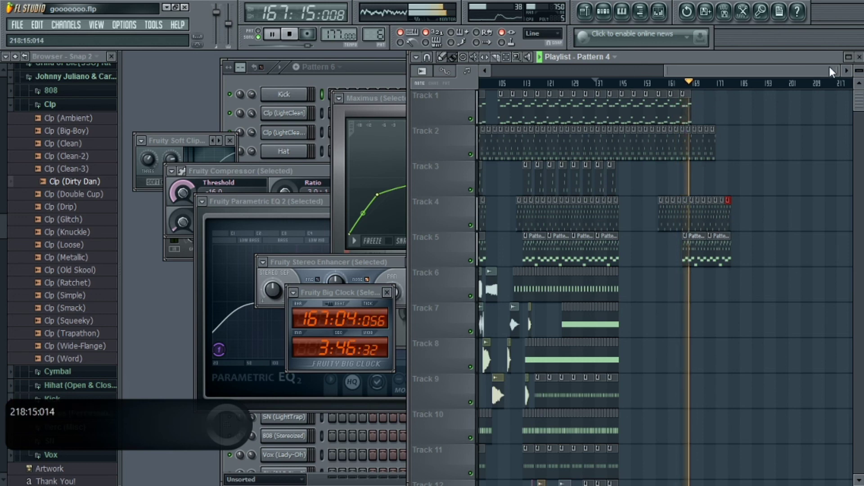
- Place a Pattern 13 clip on Track 6 at bar 174, aligned with the last Pattern 5 clip
scroll(814, 86, up, 3)
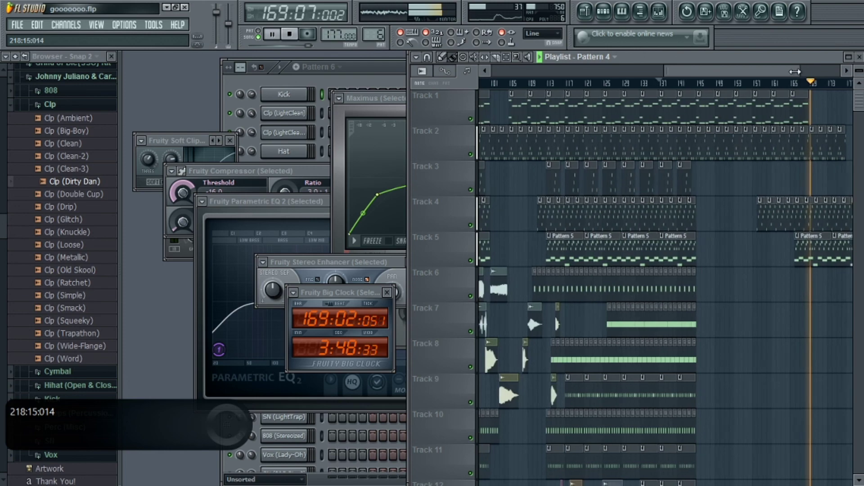
drag(853, 95, 850, 183)
click(699, 193)
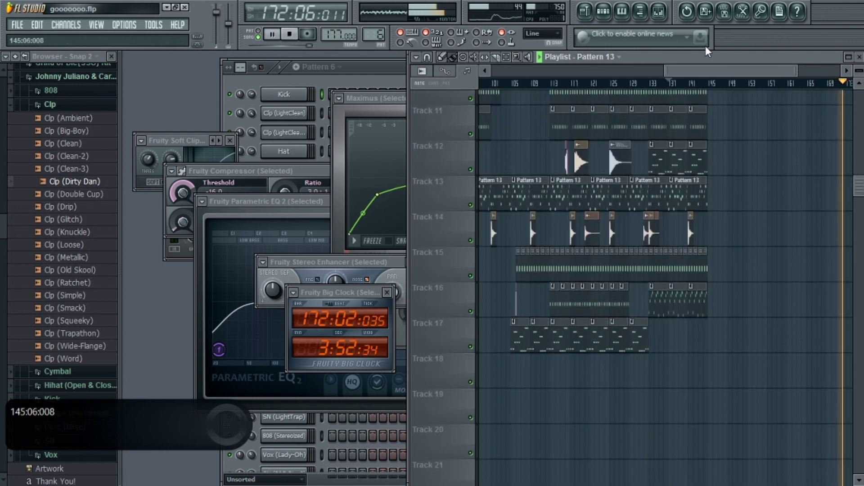
drag(701, 68, 754, 77)
drag(857, 186, 858, 121)
click(729, 204)
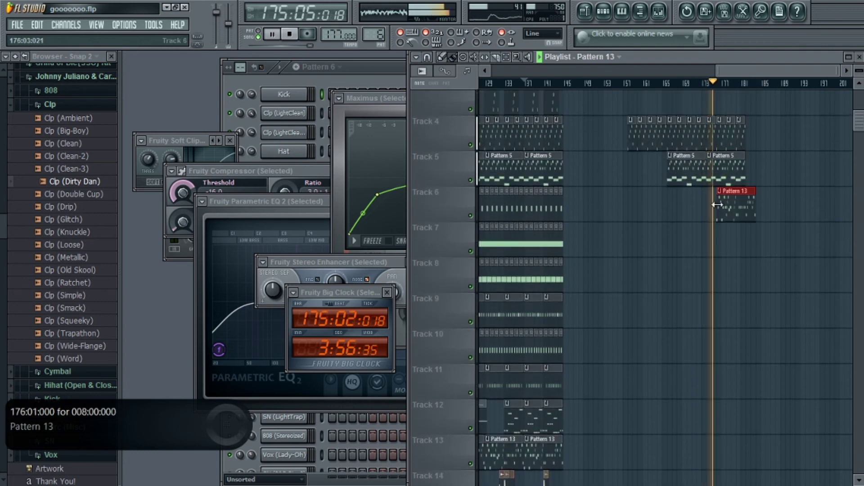
drag(729, 206, 721, 207)
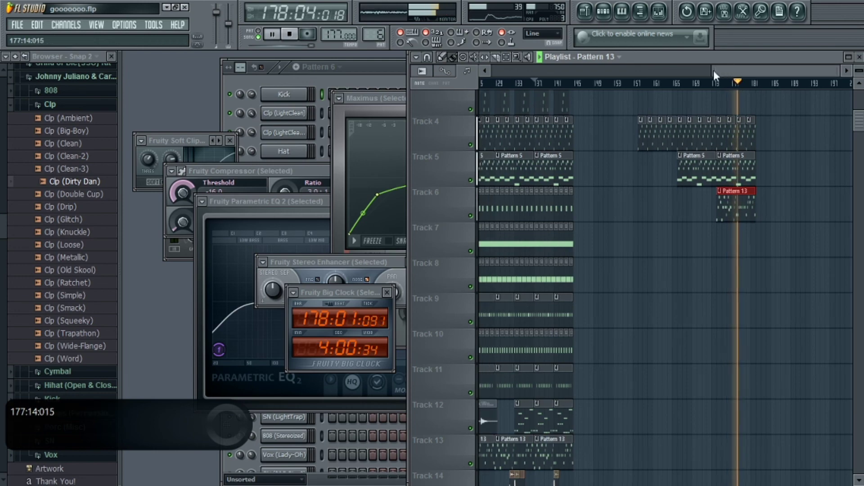
- Show the whole arrangement in the playlist from bar 1 through the outro, then stop playback
drag(713, 70, 423, 61)
drag(625, 71, 839, 72)
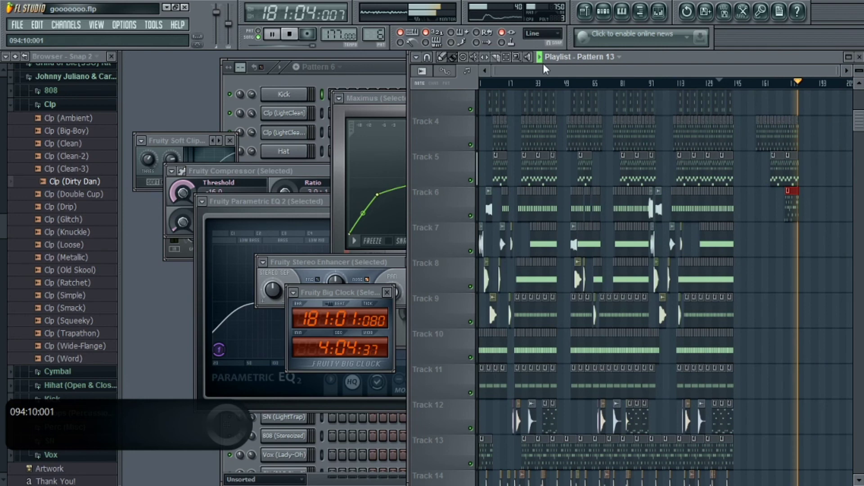
scroll(666, 135, up, 3)
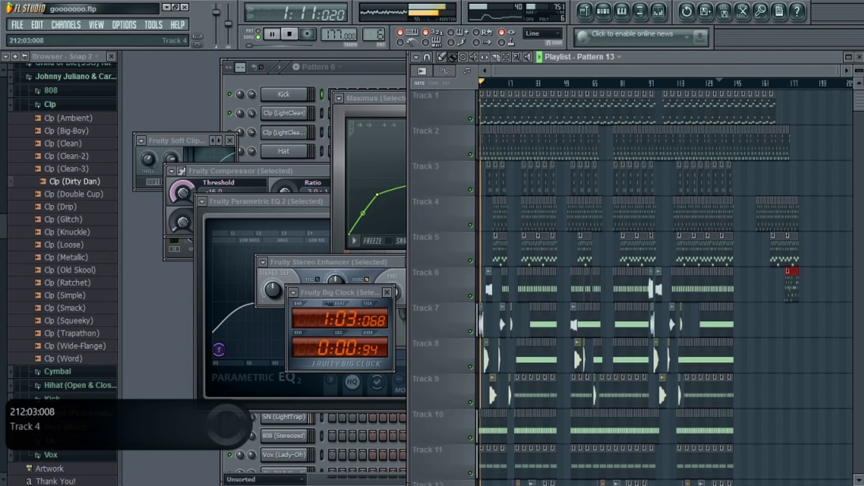
key(space)
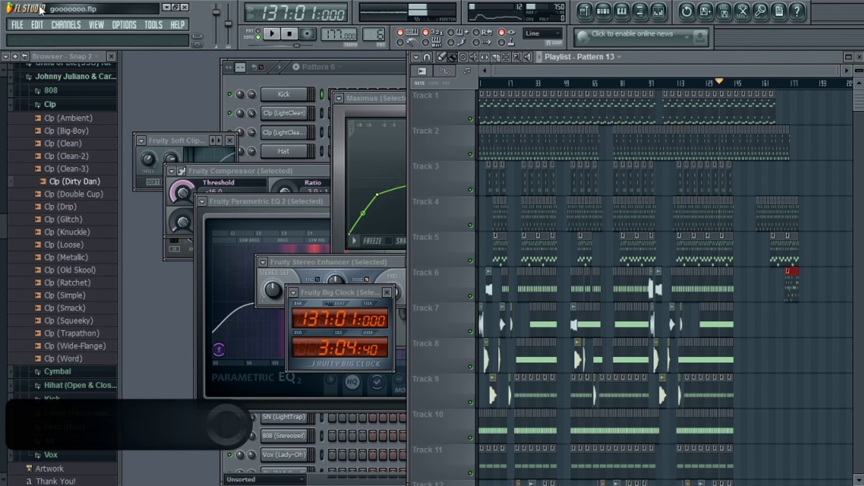
- Save the project under its existing file name
click(17, 25)
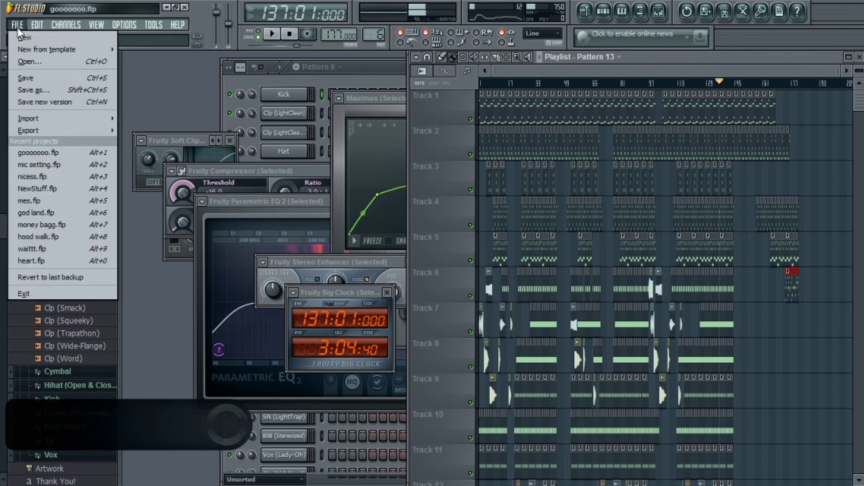
click(28, 78)
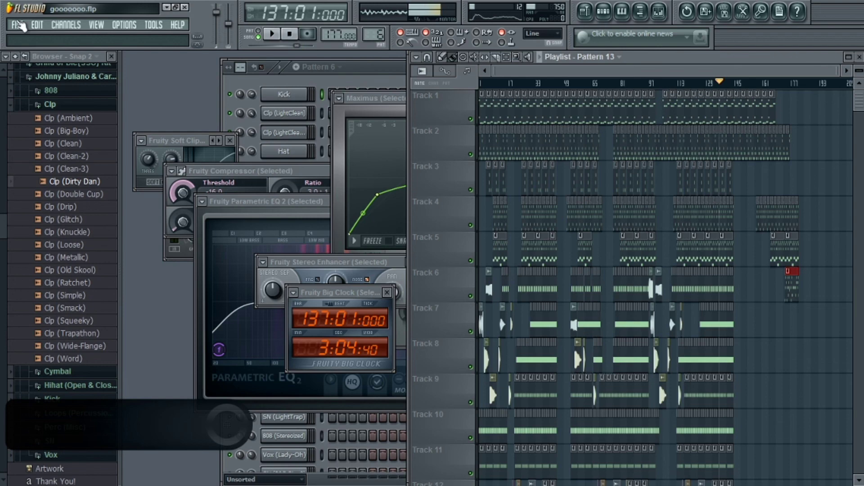
click(18, 26)
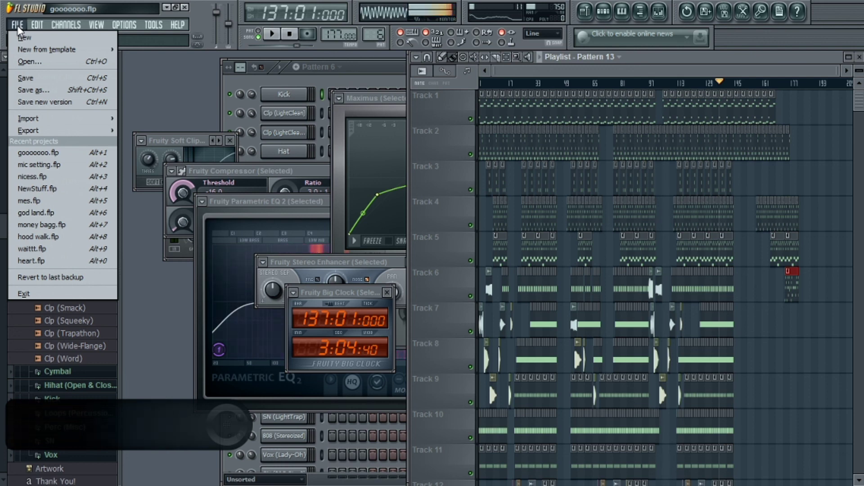
scroll(18, 26, down, 2)
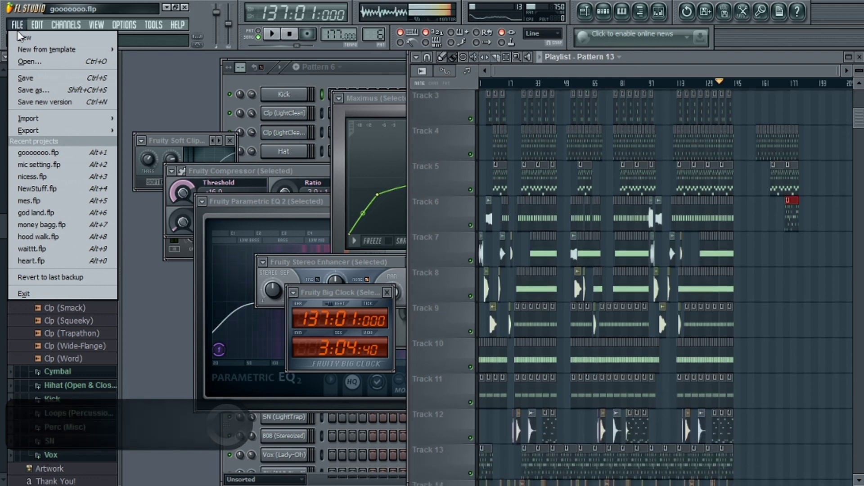
click(29, 79)
- Export the song as the MP3 file gooooooo.mp3 in the Projects folder and render it in the background with the existing render settings
click(16, 27)
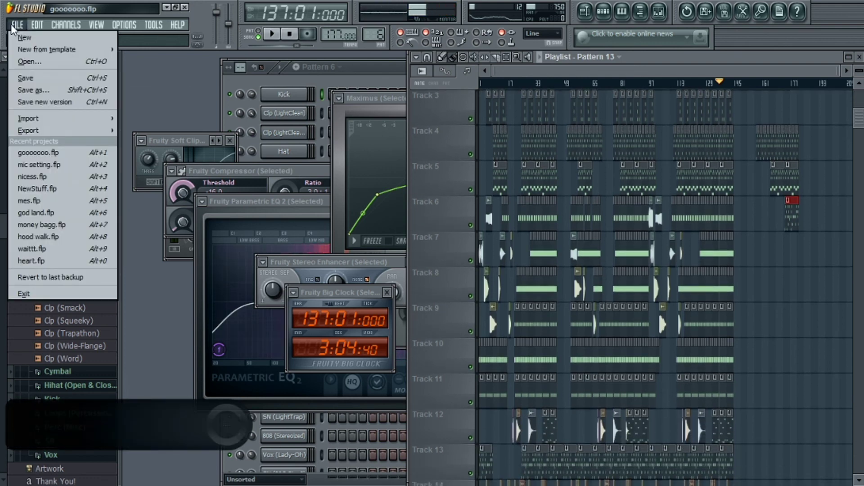
mouse_move(51, 130)
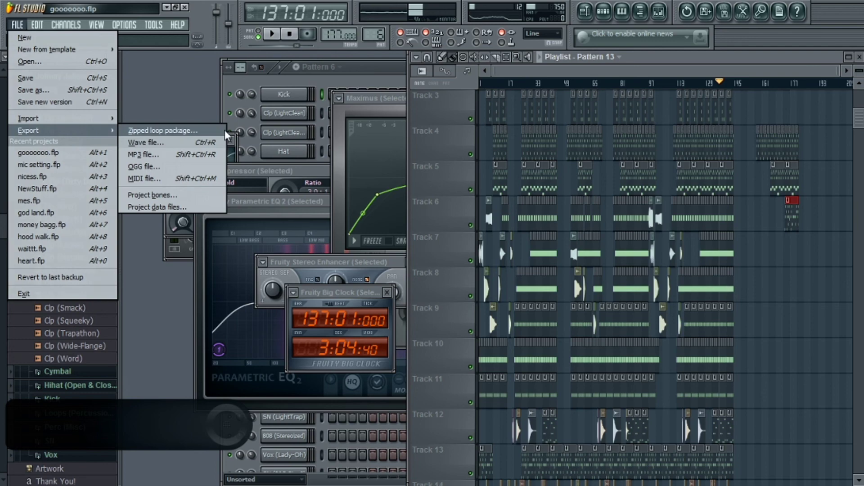
click(193, 155)
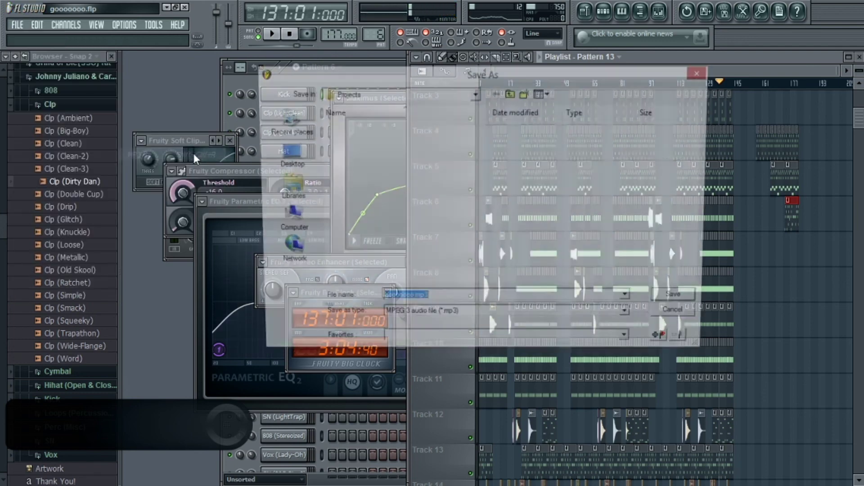
click(464, 301)
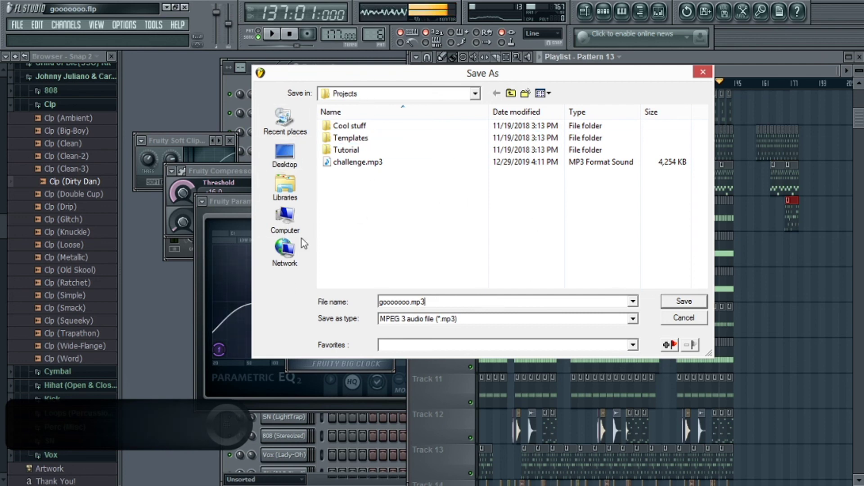
click(675, 302)
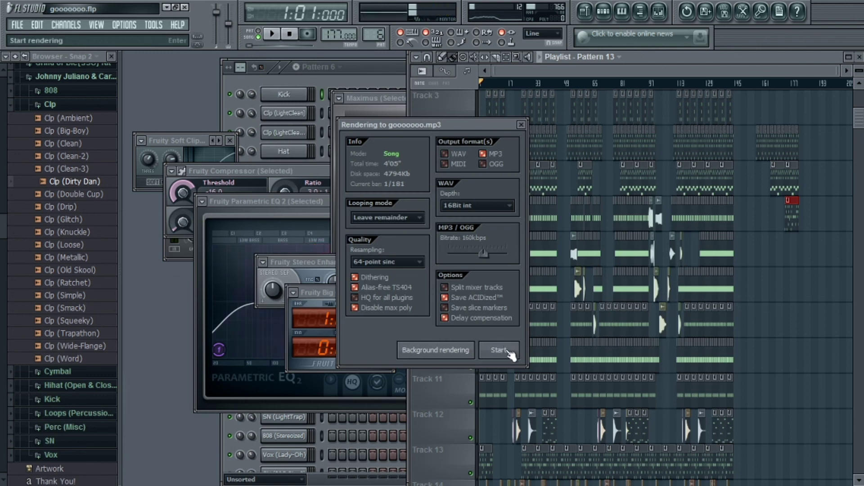
click(504, 352)
click(435, 353)
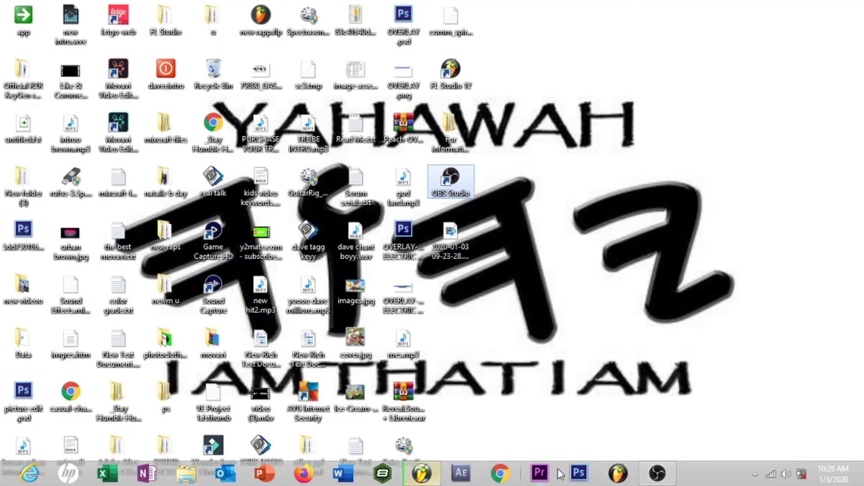
- Switch to the OBS Studio window from the desktop
mouse_move(656, 478)
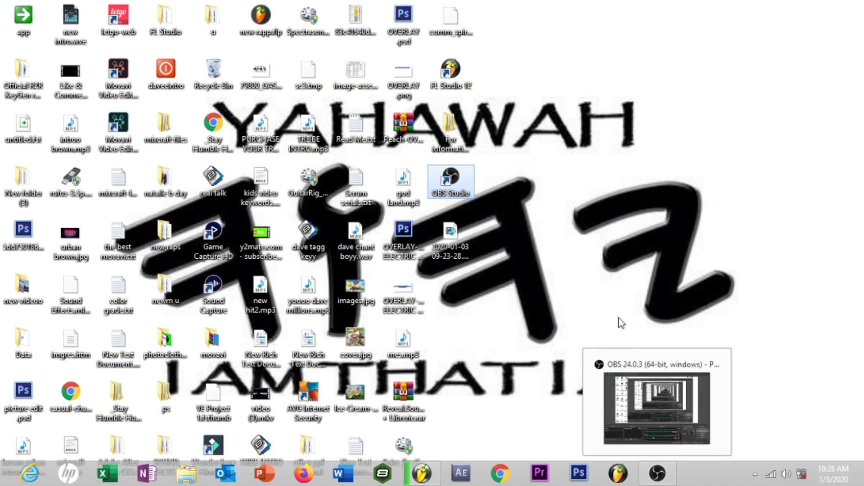
mouse_move(630, 360)
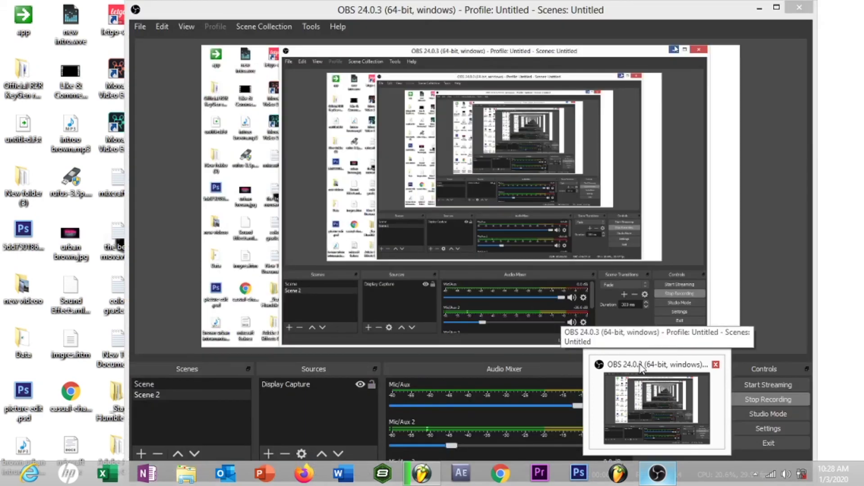
click(641, 366)
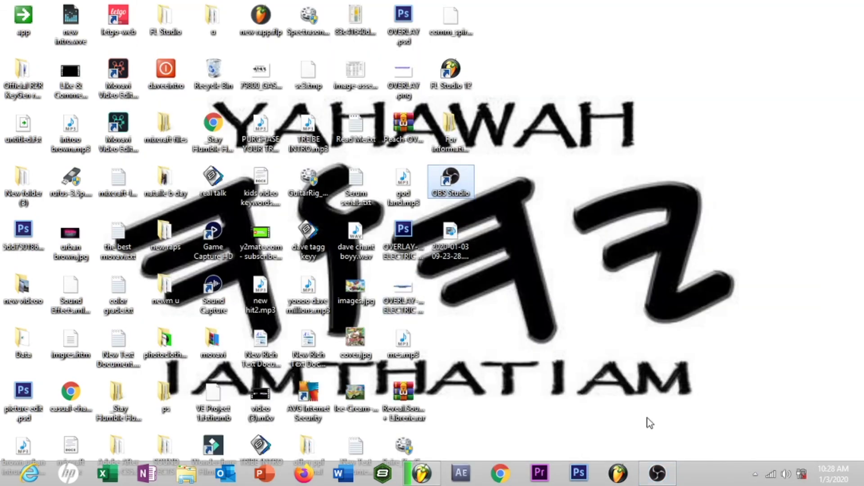
click(659, 475)
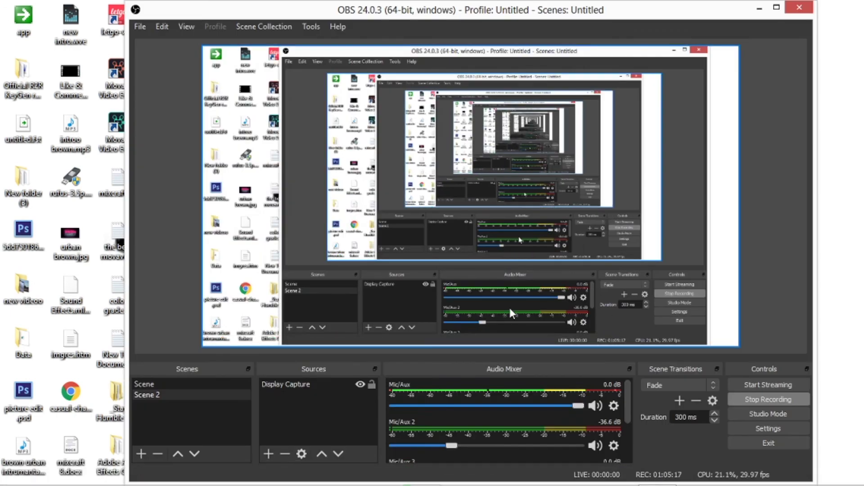